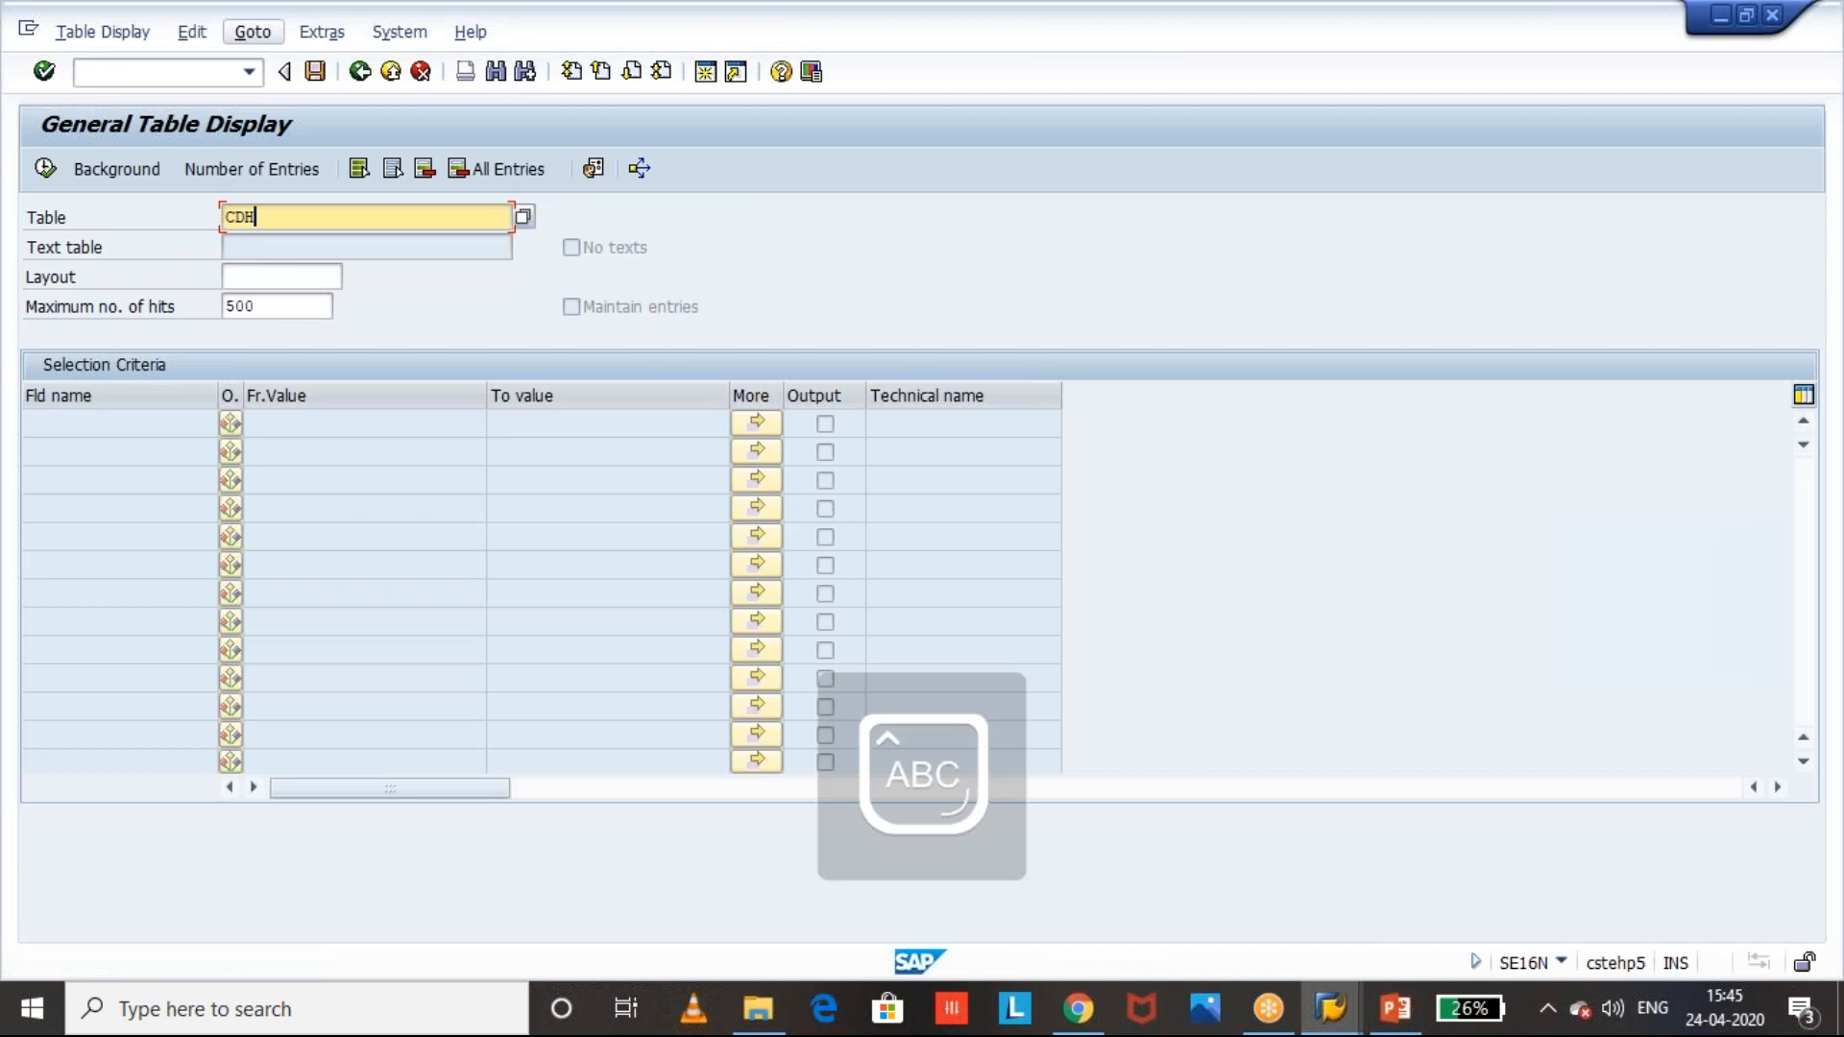
- Load the selection fields of table CDHDR and of table CDPOS in General Table Display
{"action": "key", "text": "Return"}
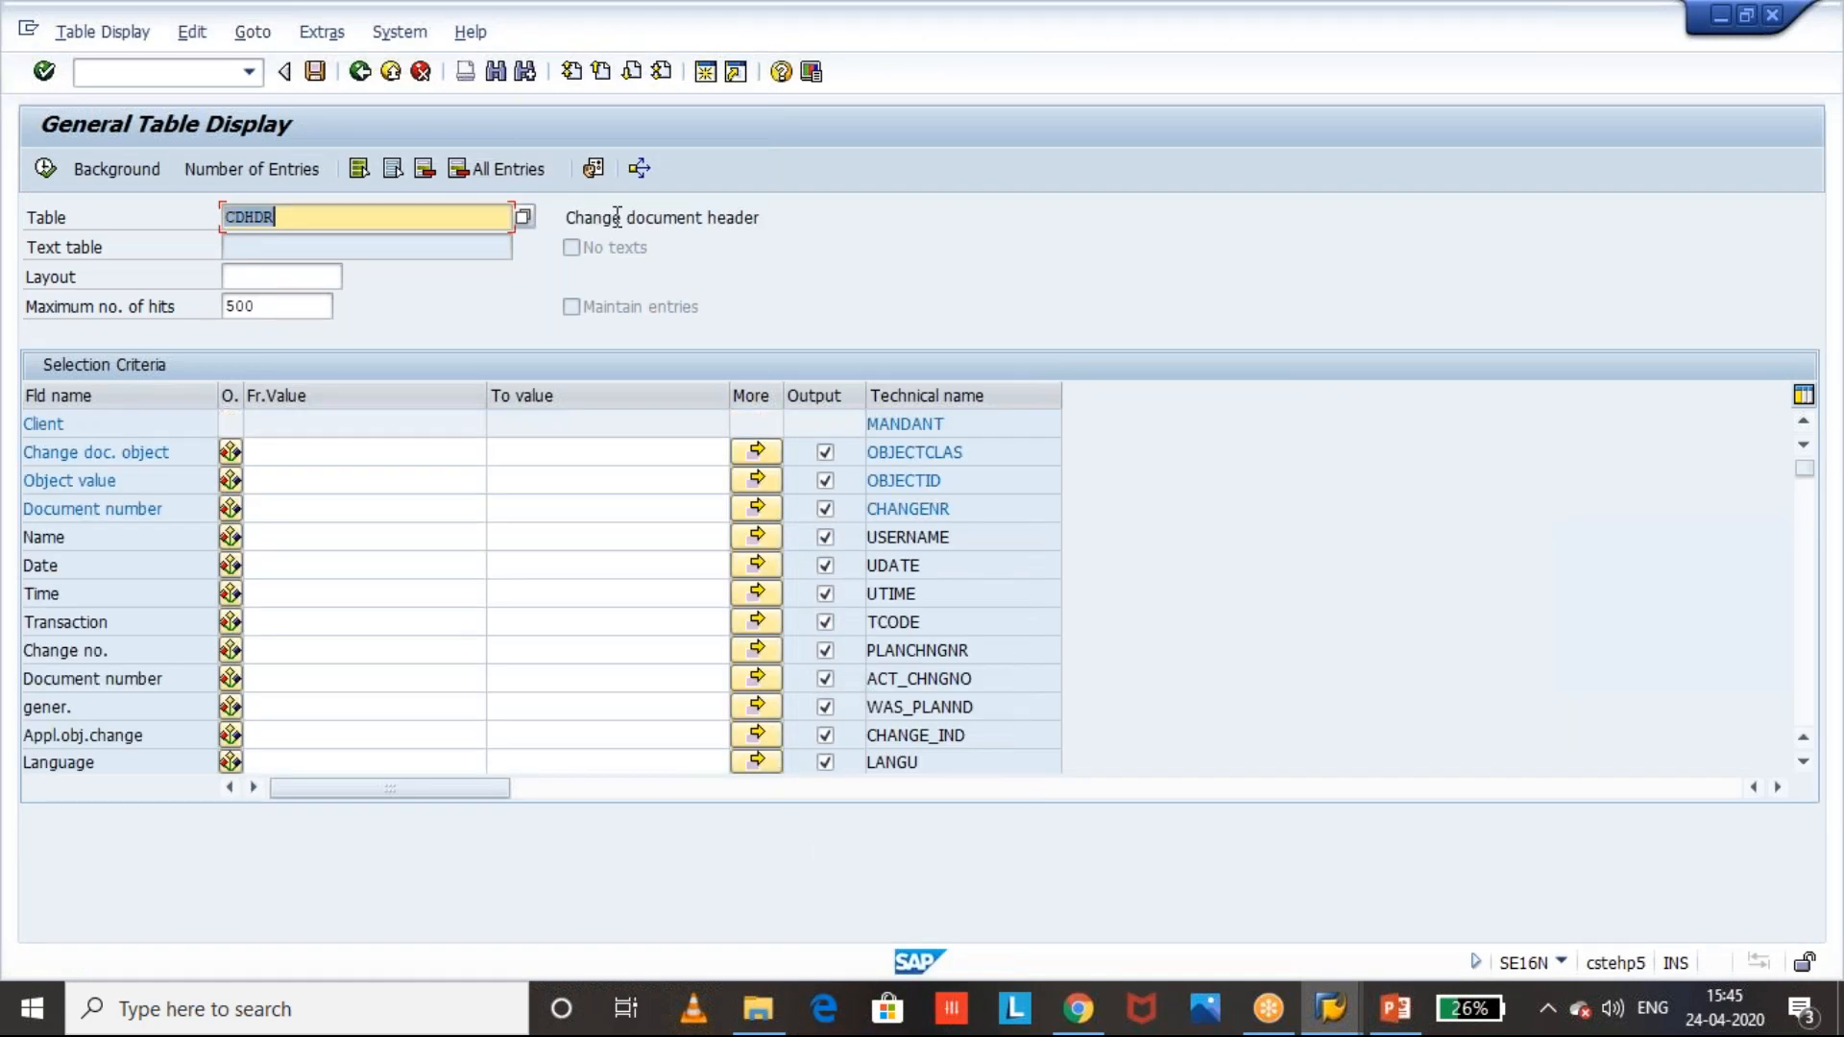
{"action": "type", "text": "CDPOS"}
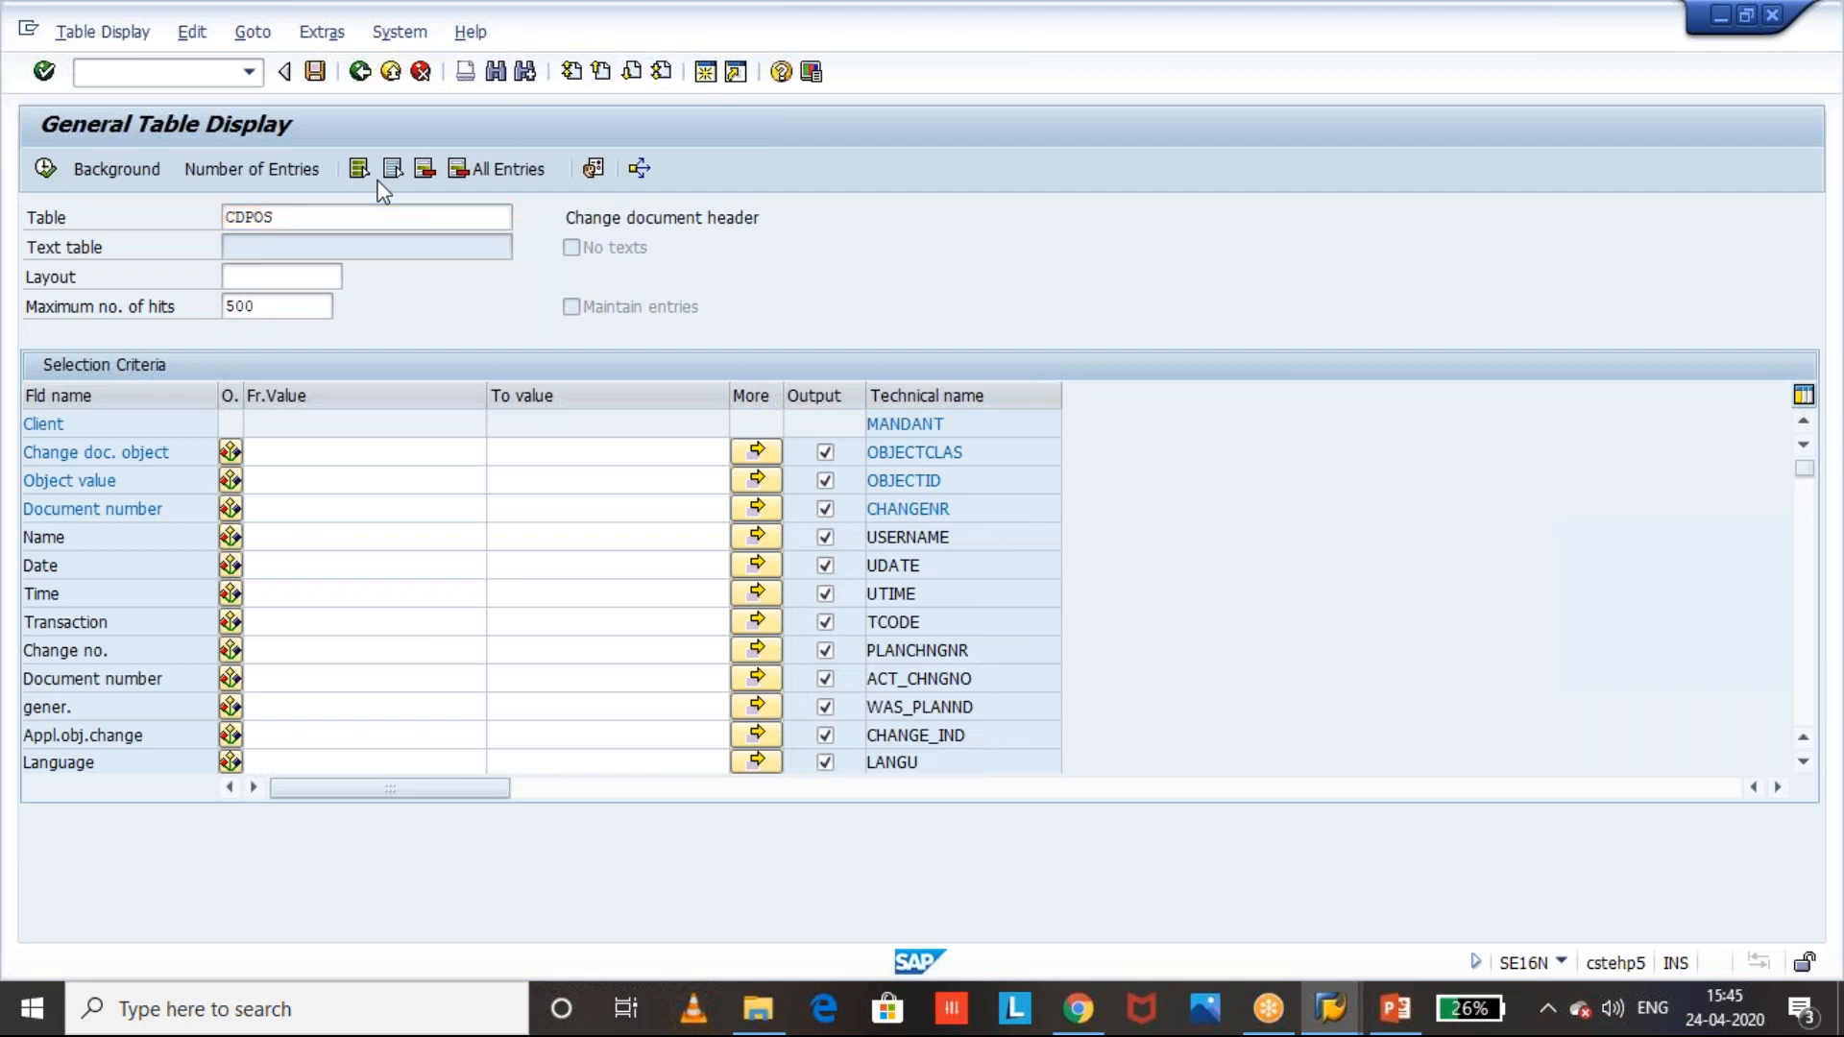
{"action": "key", "text": "Return"}
- Switch to PowerPoint and insert "Document" in the CDHDR bullet so it reads "Change Document Header Table"
{"action": "key", "text": "alt+Tab"}
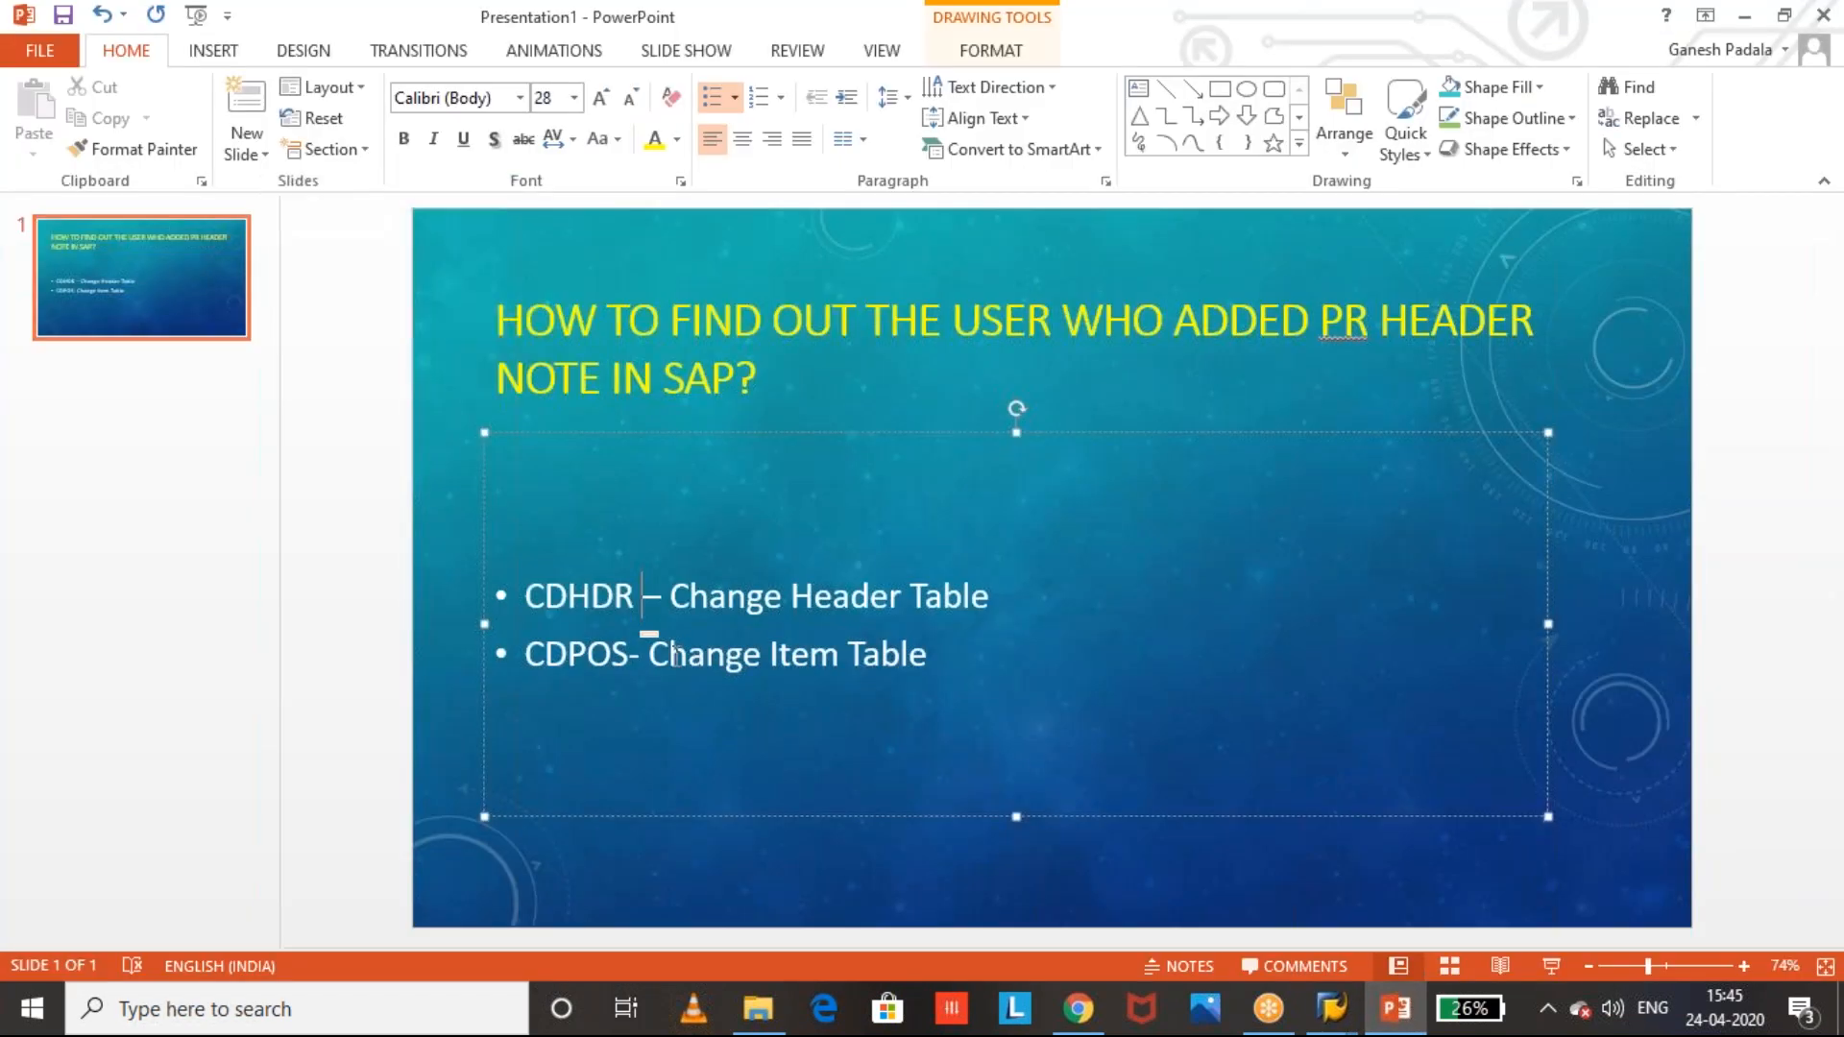
{"action": "key", "text": "Caps_Lock"}
{"action": "type", "text": "d"}
{"action": "key", "text": "Caps_Lock"}
{"action": "type", "text": "OC"}
{"action": "key", "text": "BackSpace"}
{"action": "key", "text": "BackSpace"}
{"action": "key", "text": "Caps_Lock"}
{"action": "type", "text": "ocument"}
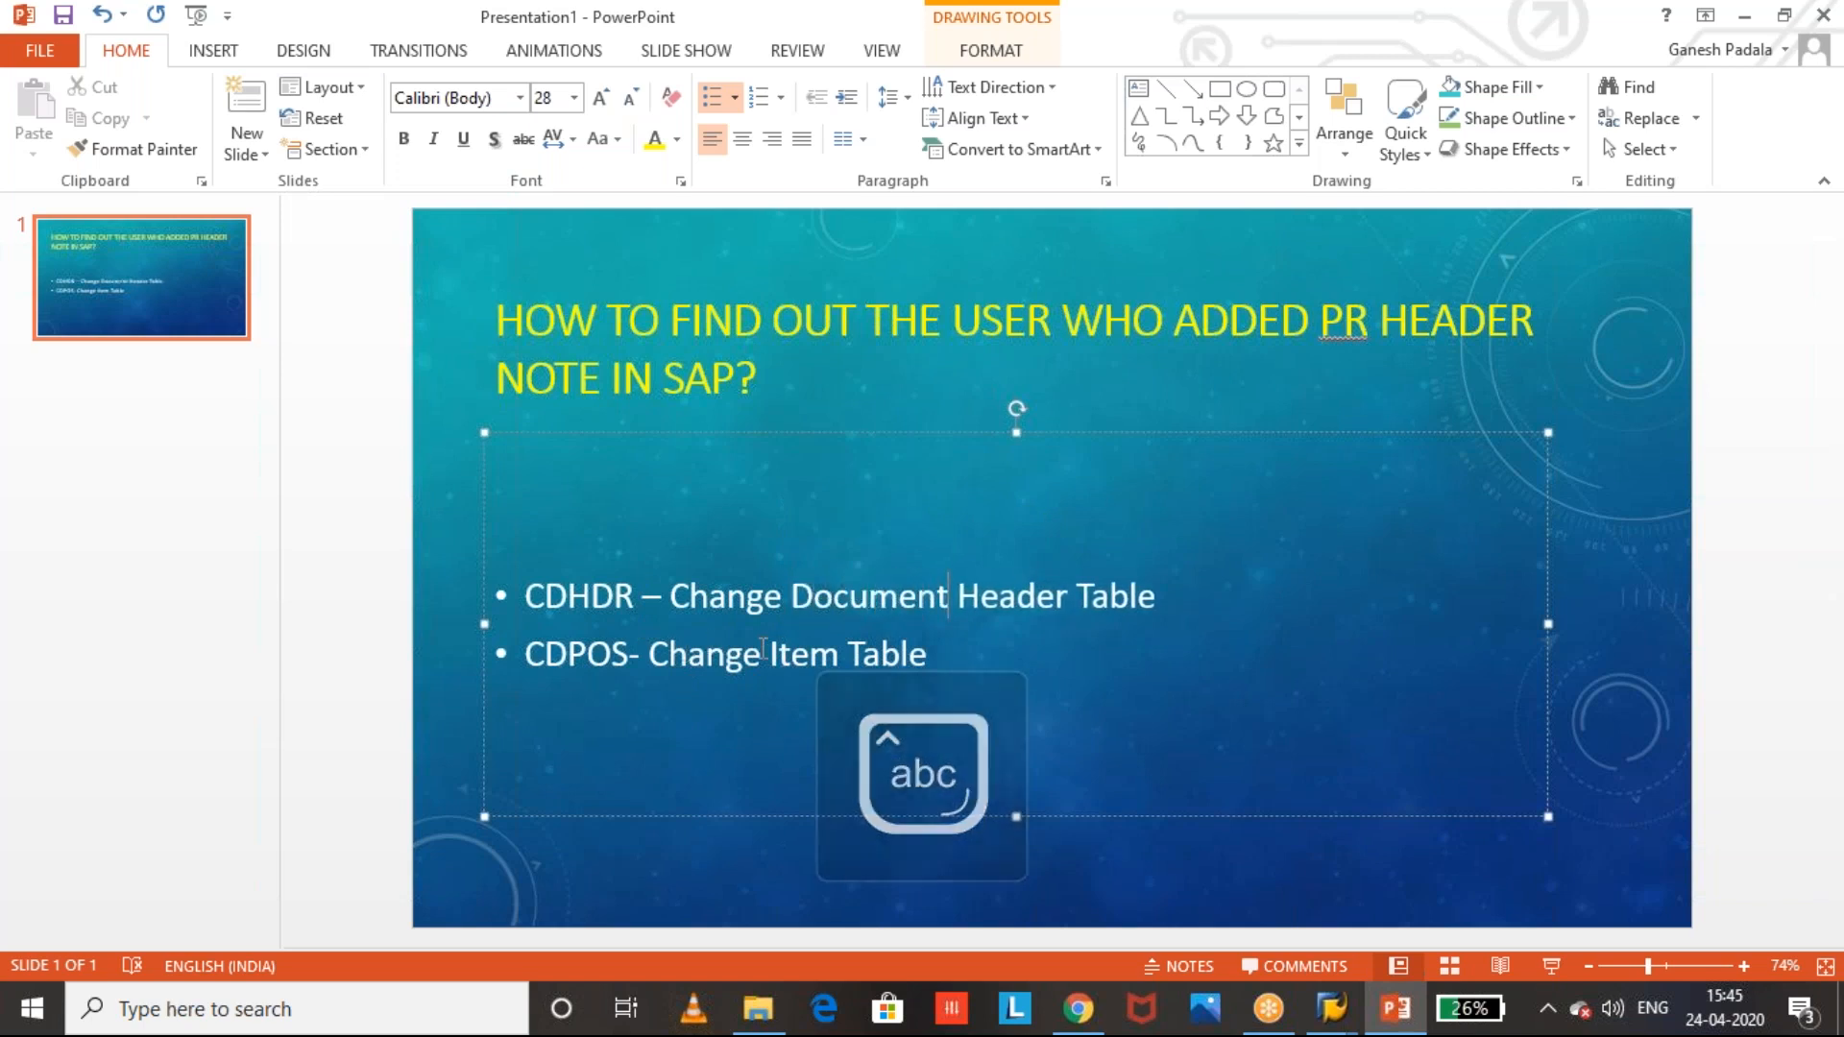
- Reword the CDPOS bullet's description to "Change Document Items Table"
{"action": "key", "text": "Caps_Lock"}
{"action": "type", "text": "D"}
{"action": "key", "text": "Caps_Lock"}
{"action": "type", "text": "ocument"}
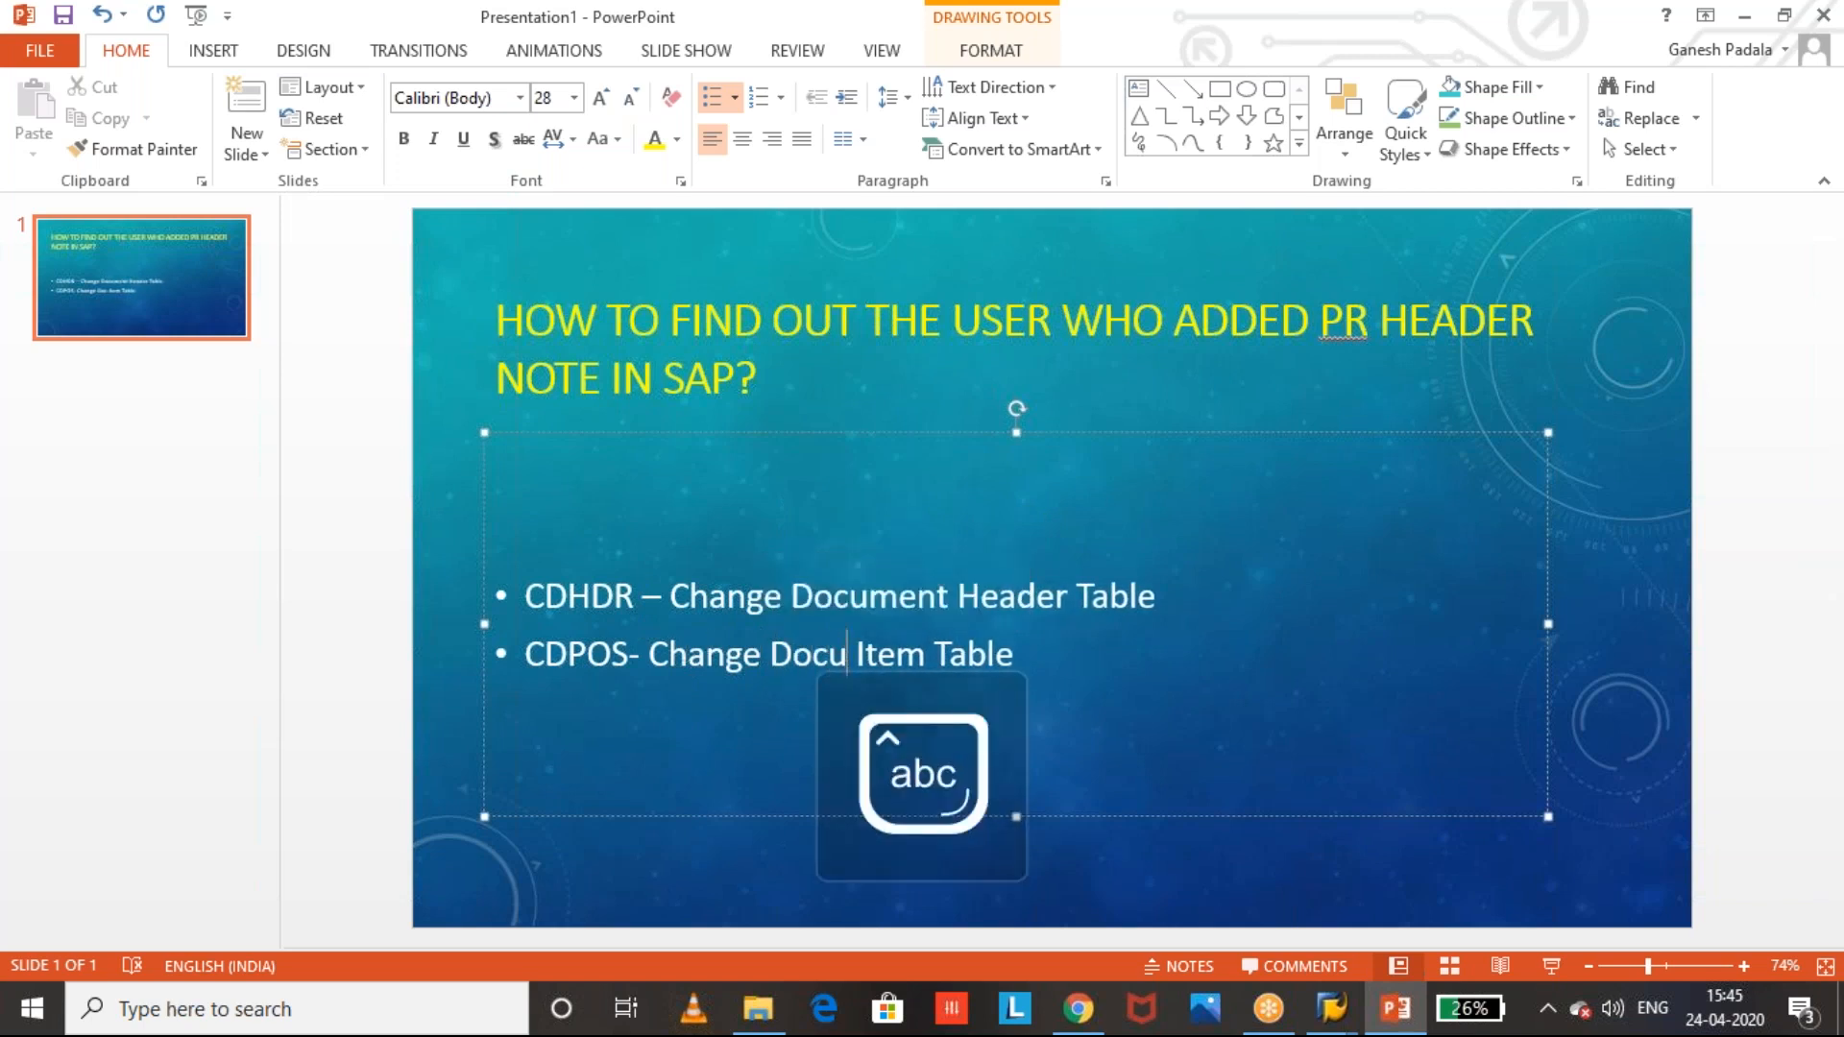
{"action": "left_click", "coordinate": [1006, 655]}
{"action": "type", "text": "s"}
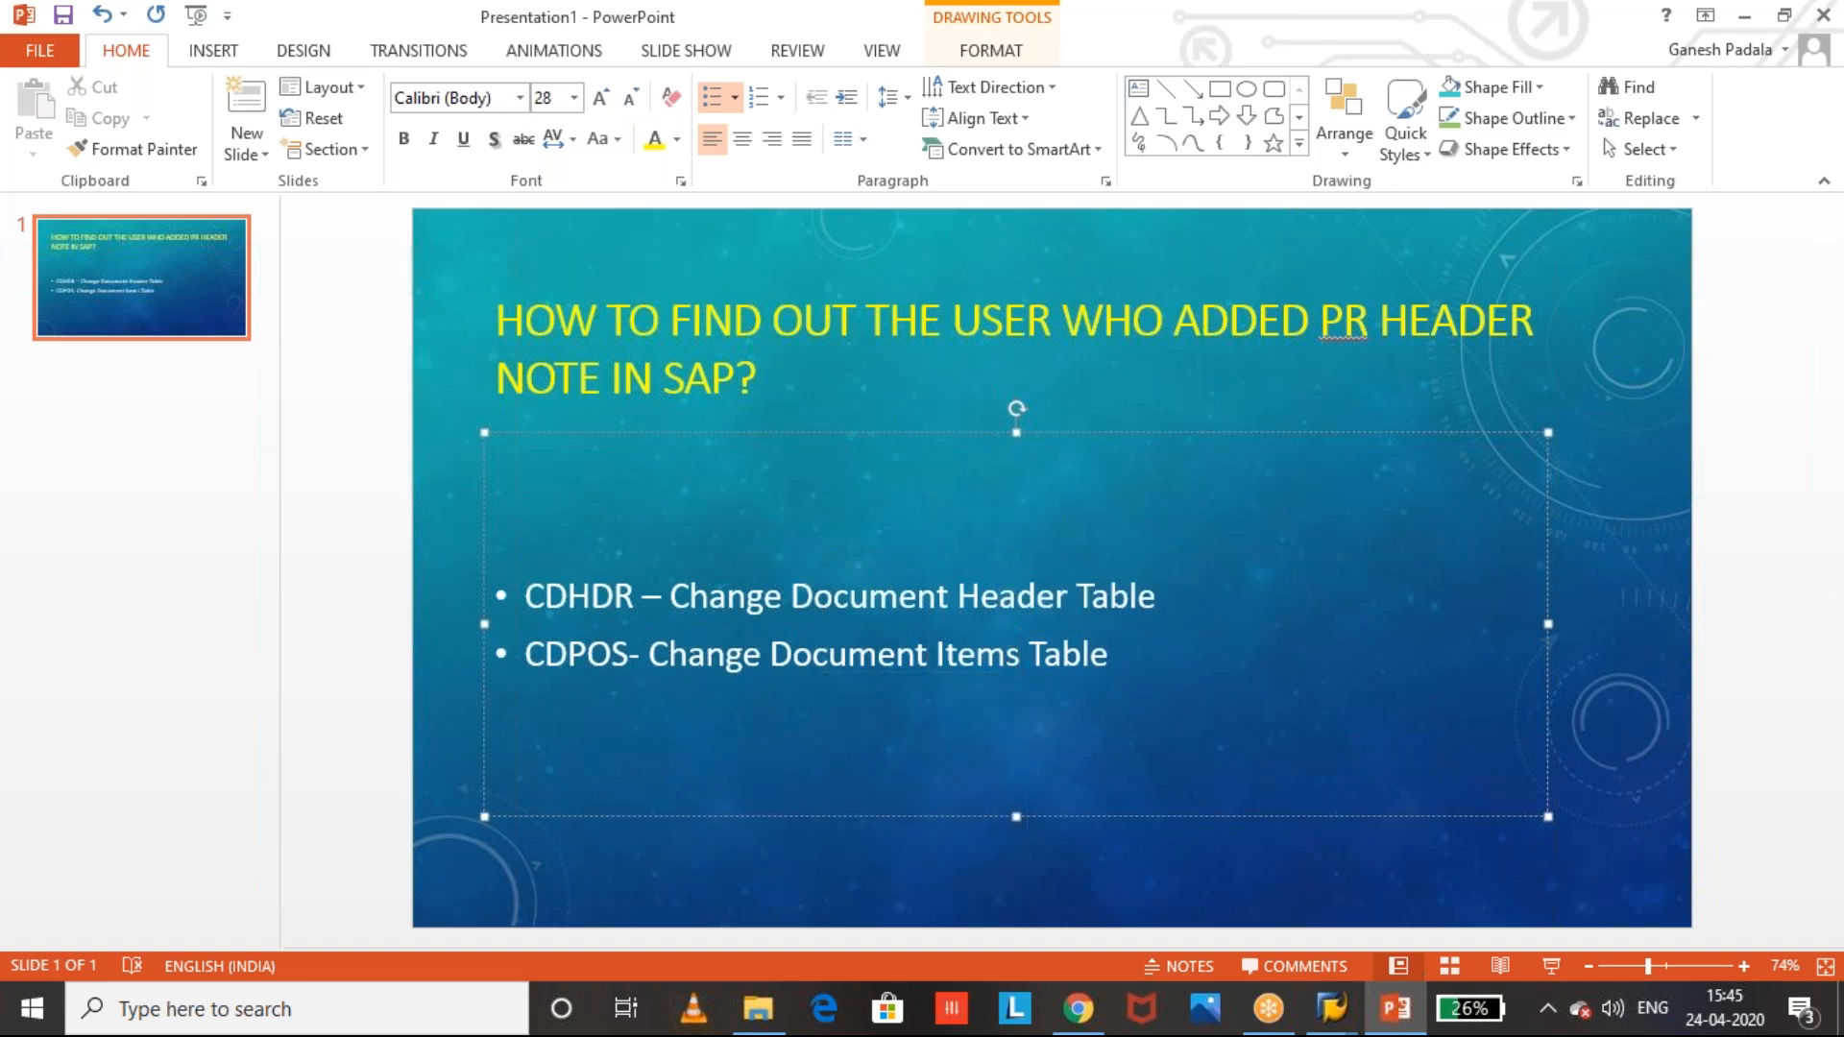
- Switch back to SAP and open transaction ME5A for listing purchase requisitions
{"action": "key", "text": "alt+Tab"}
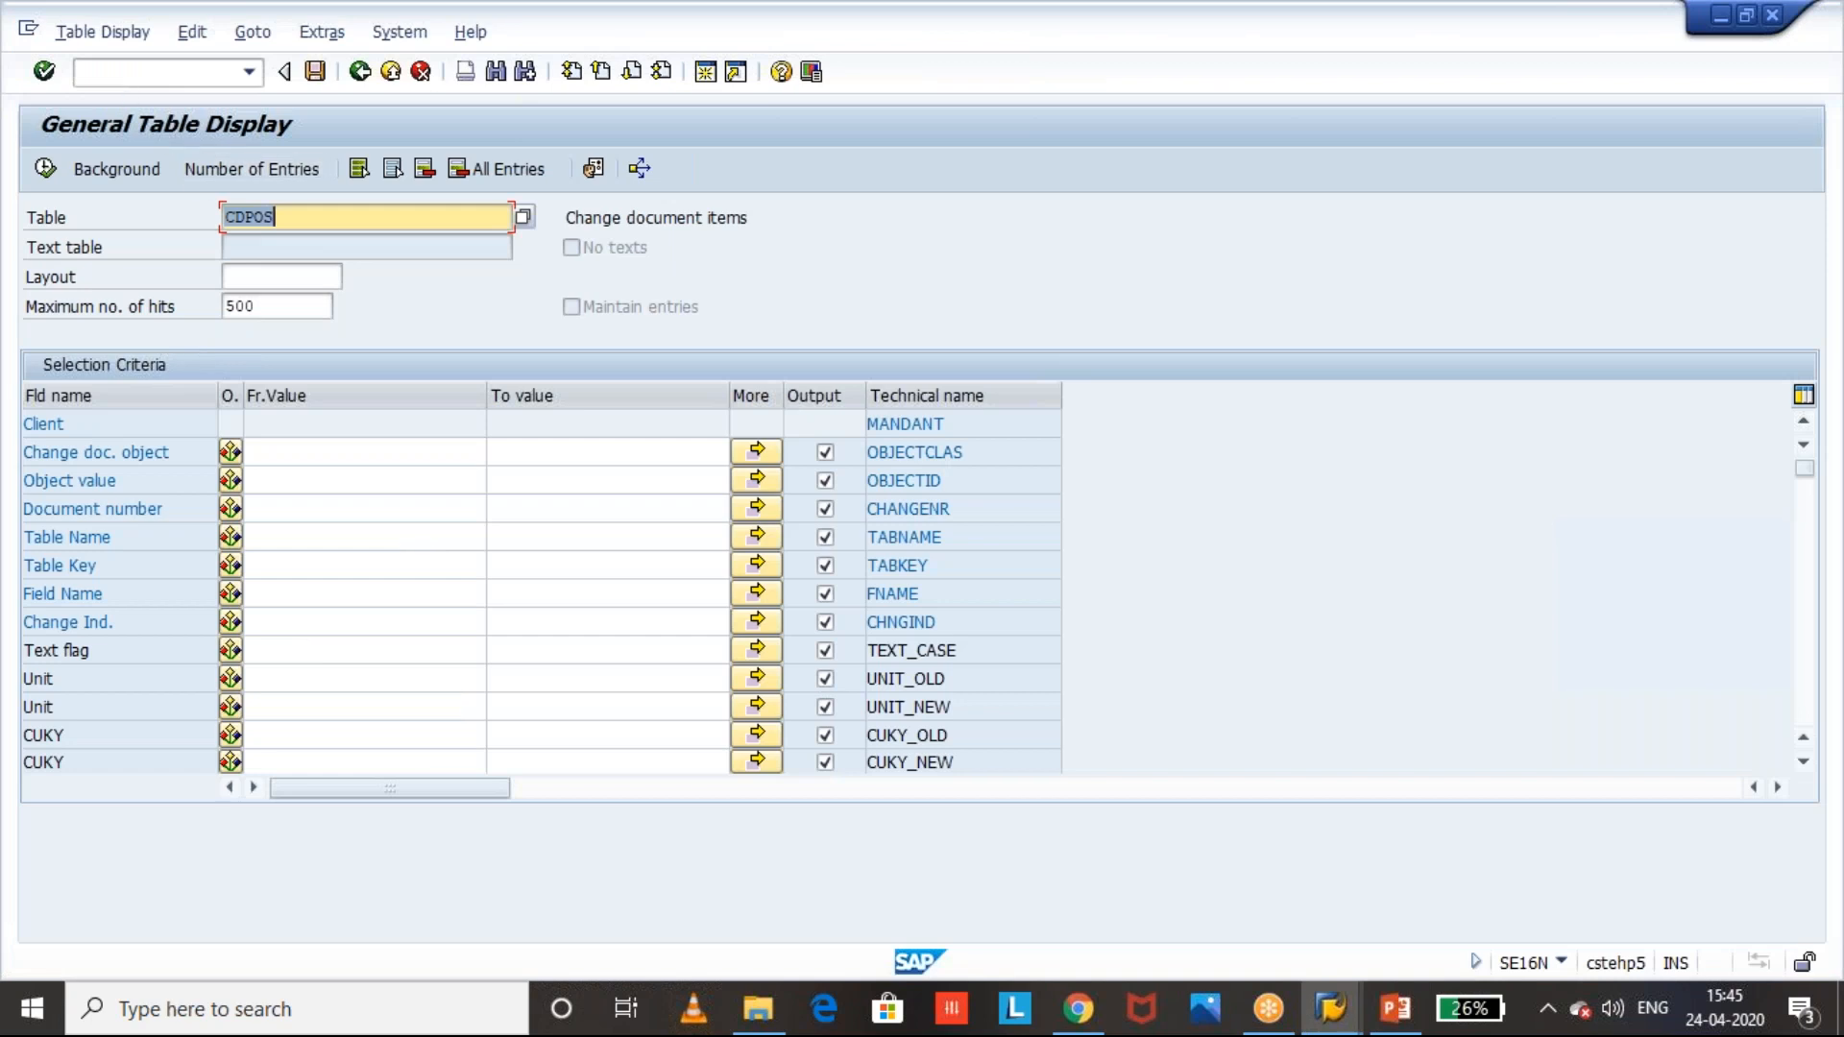
{"action": "left_click", "coordinate": [125, 74]}
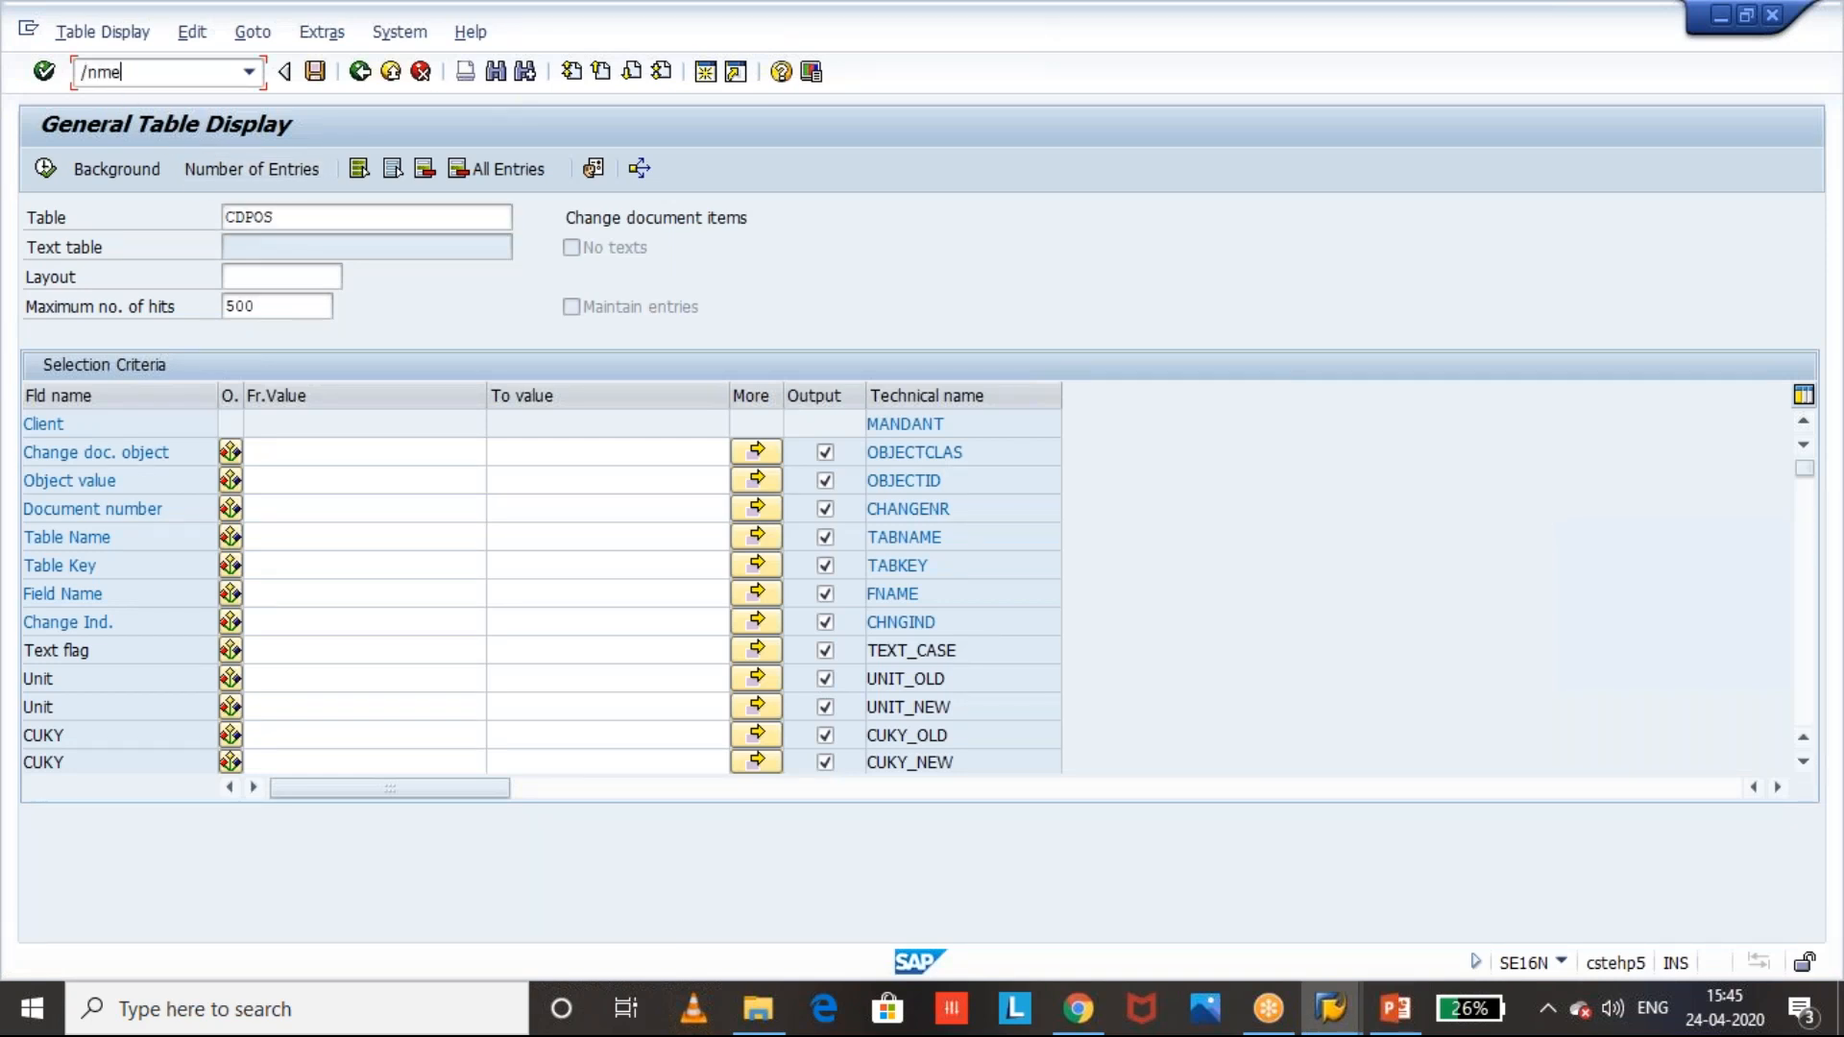
{"action": "key", "text": "Return"}
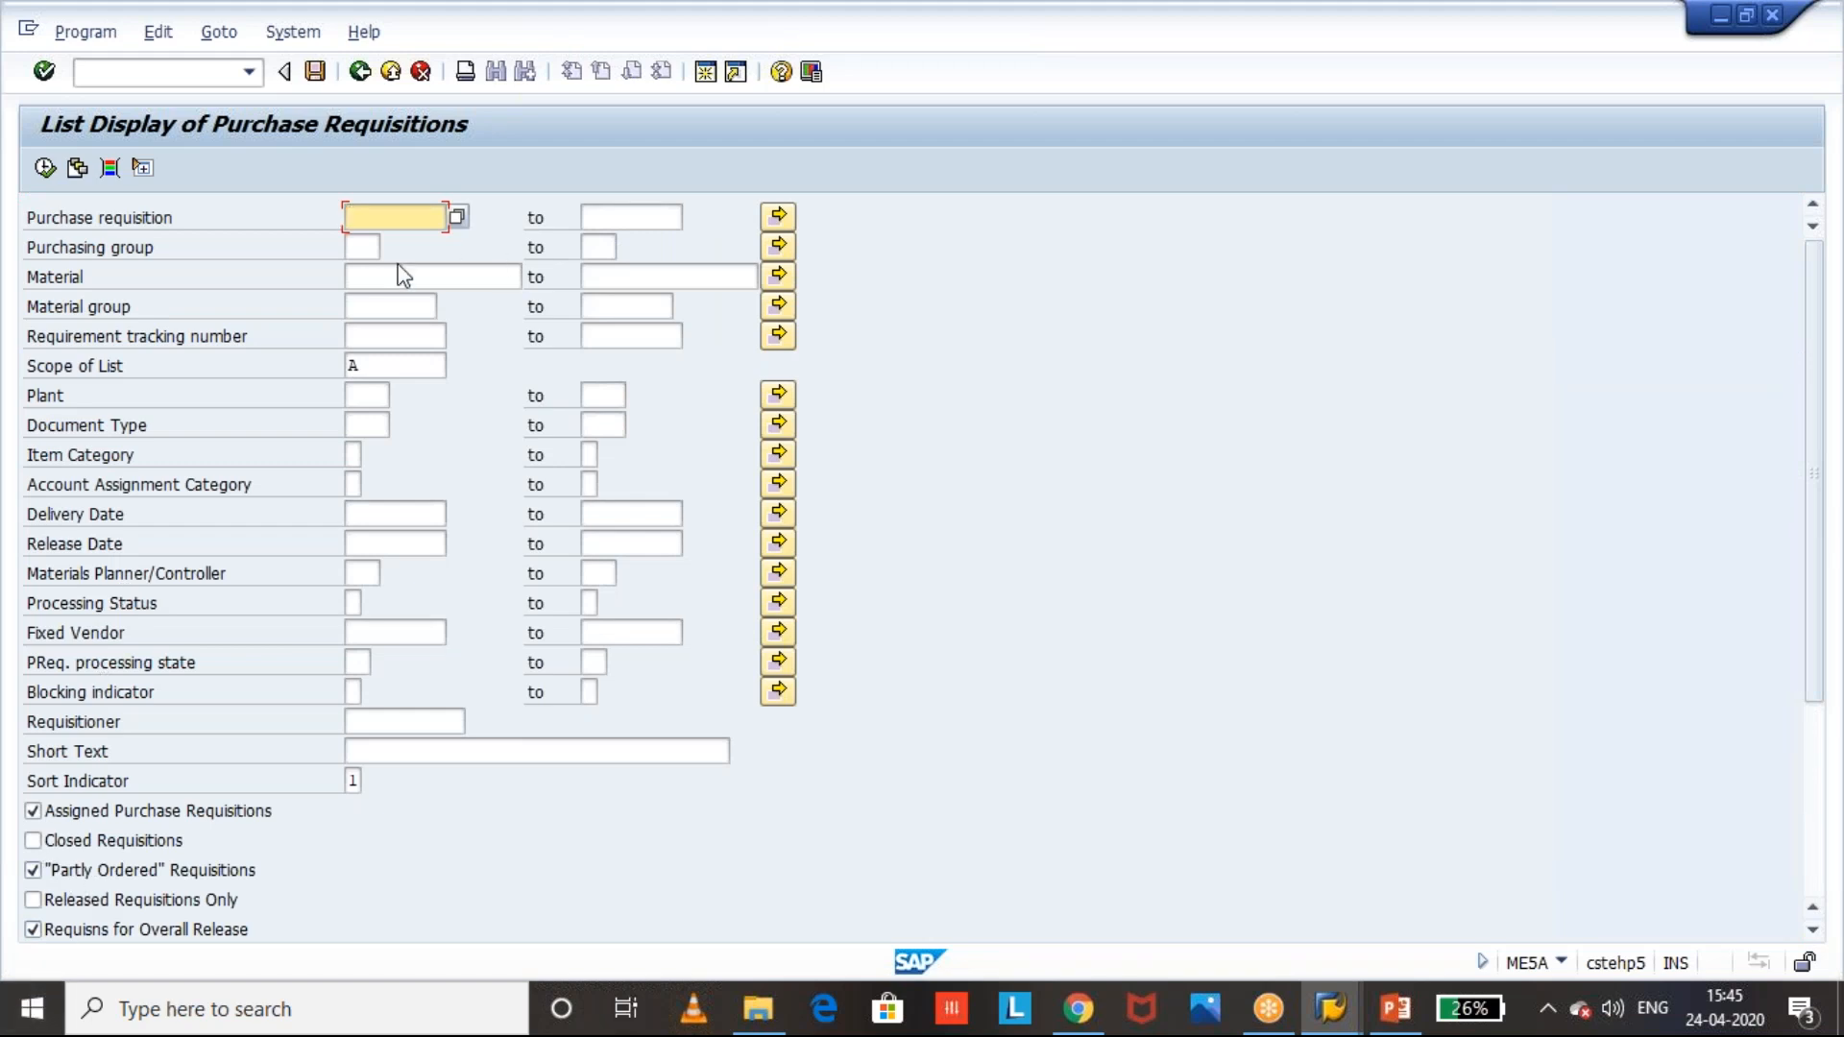
- Try to list the purchase requisitions with delivery dates from 01012020 to 01052020
{"action": "left_click", "coordinate": [403, 517]}
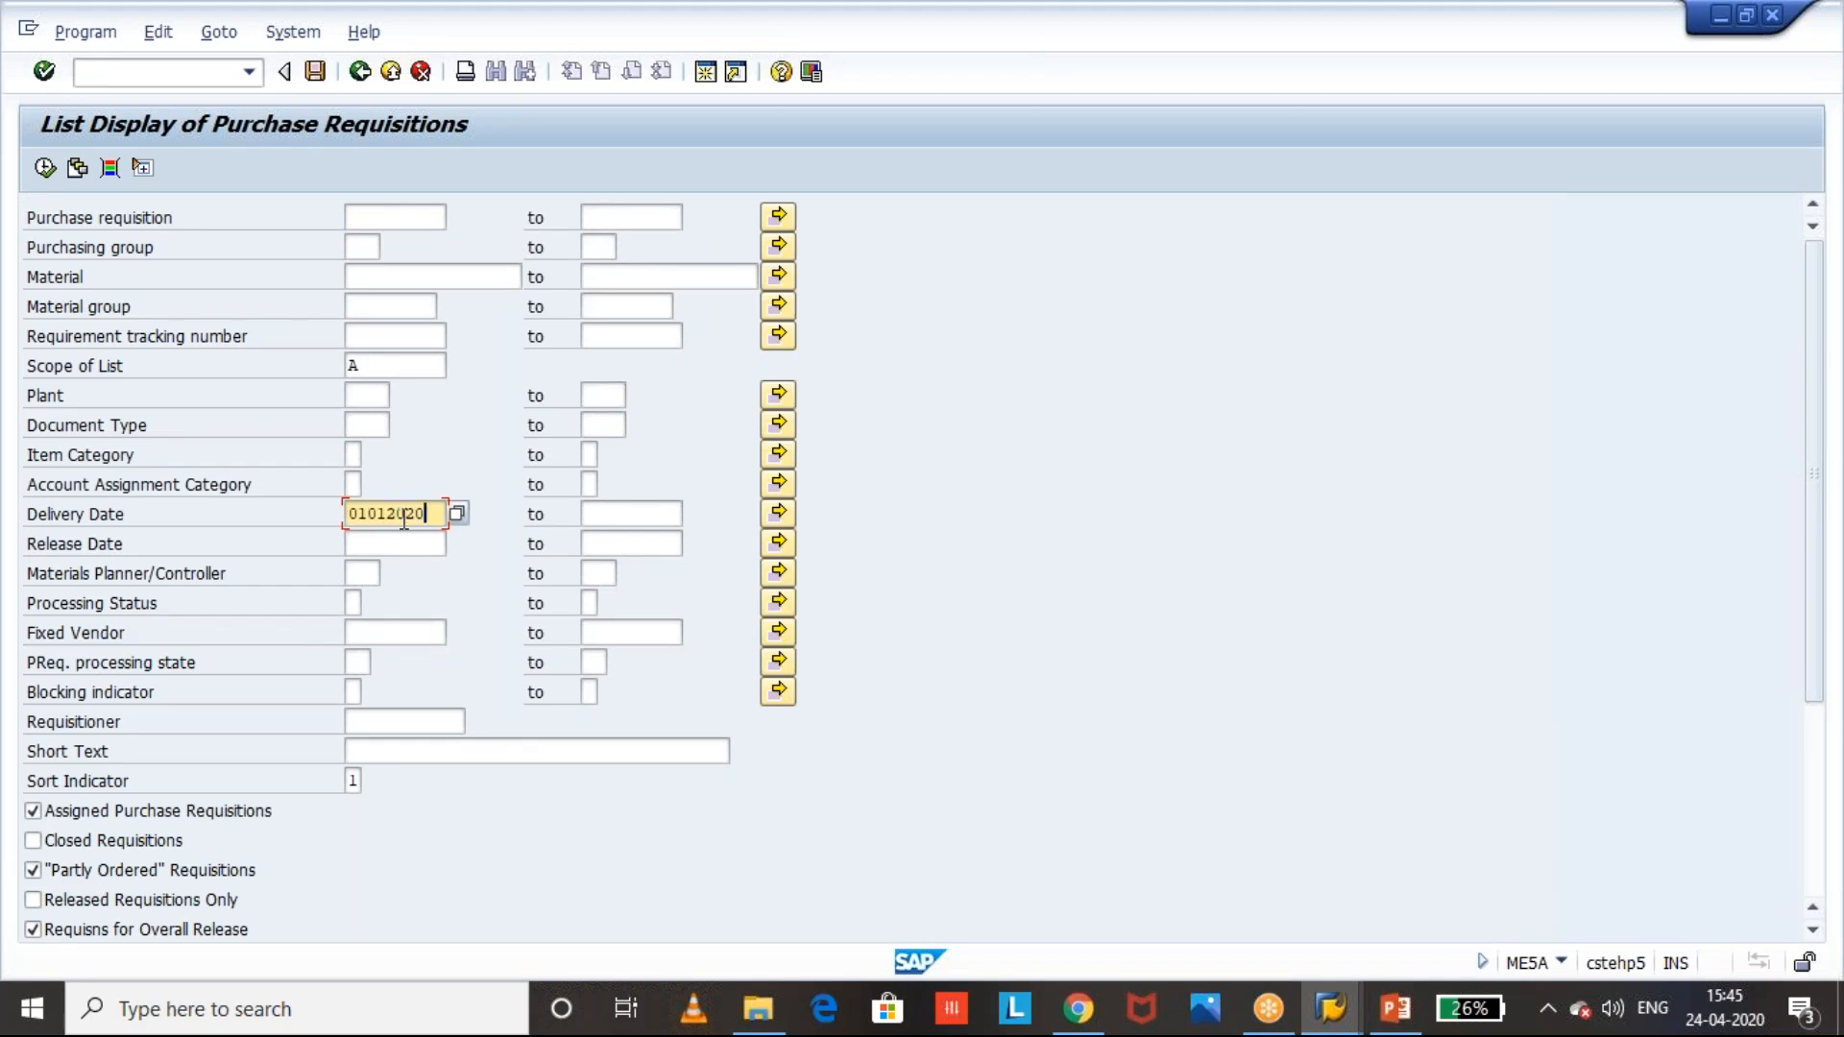
{"action": "key", "text": "Tab"}
{"action": "type", "text": "01"}
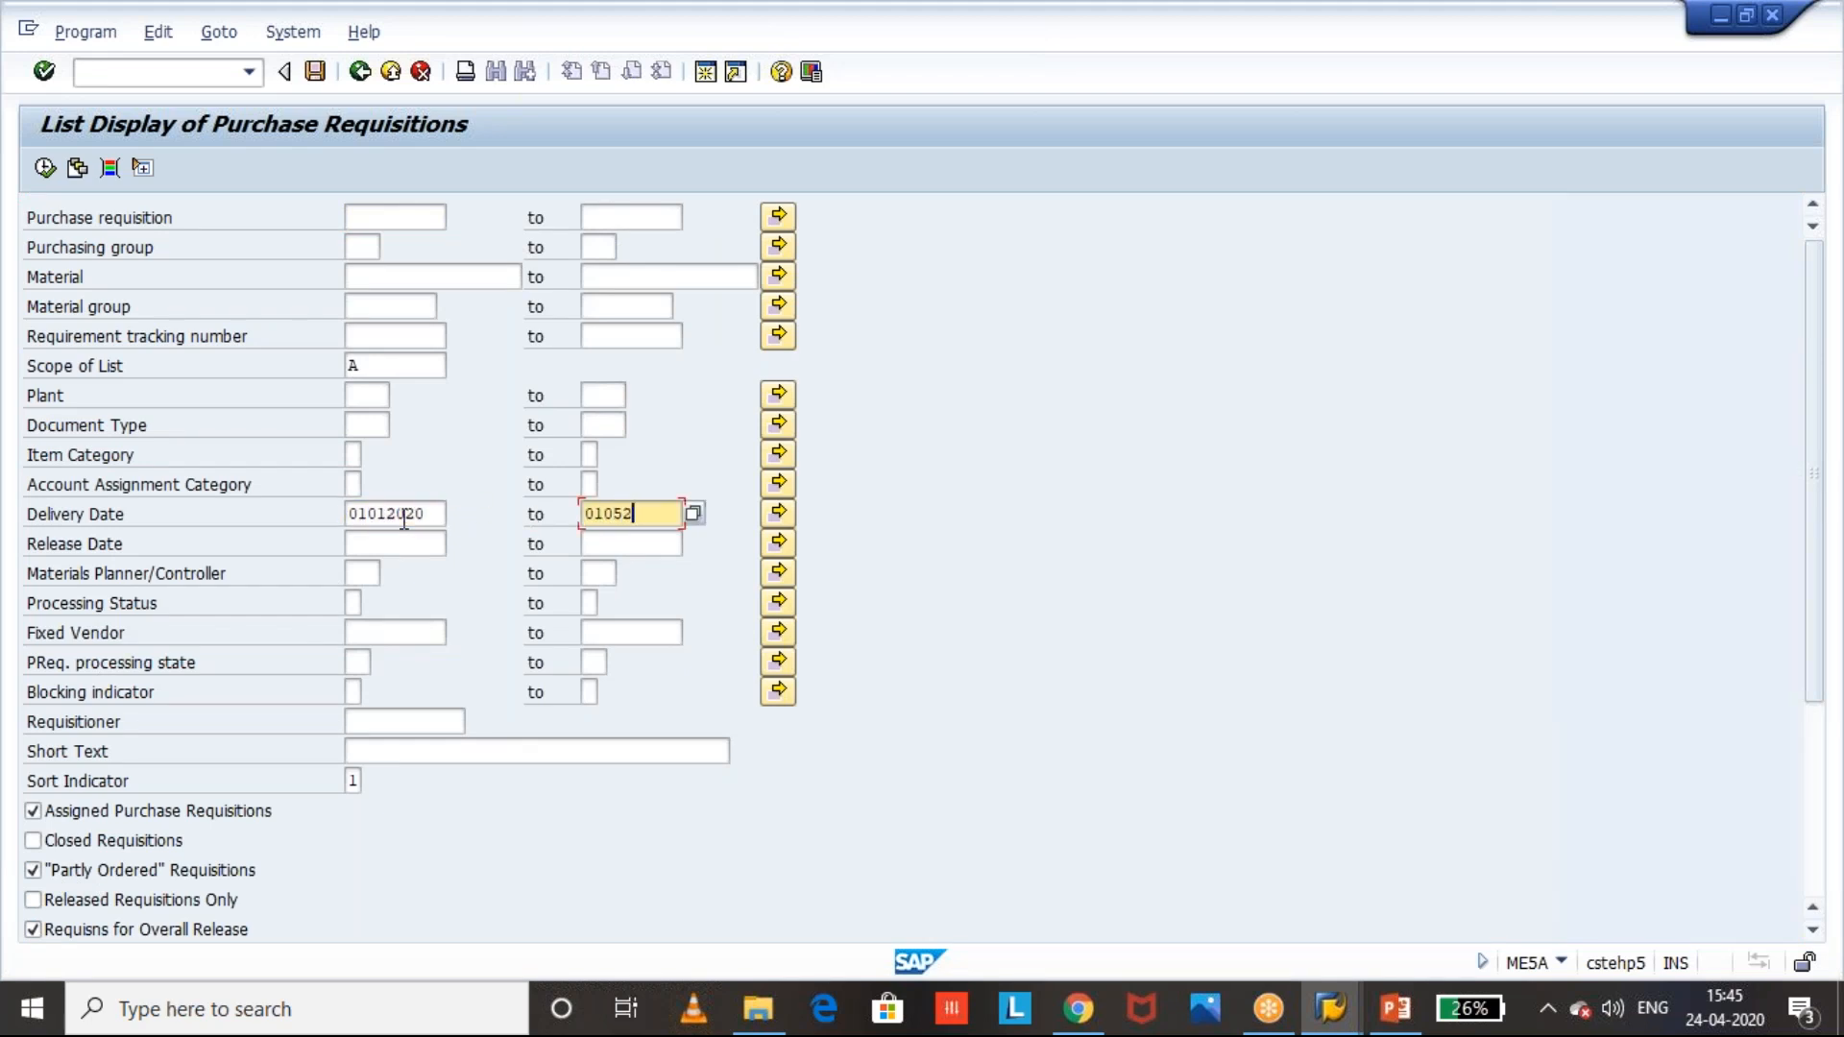
{"action": "left_click", "coordinate": [44, 168]}
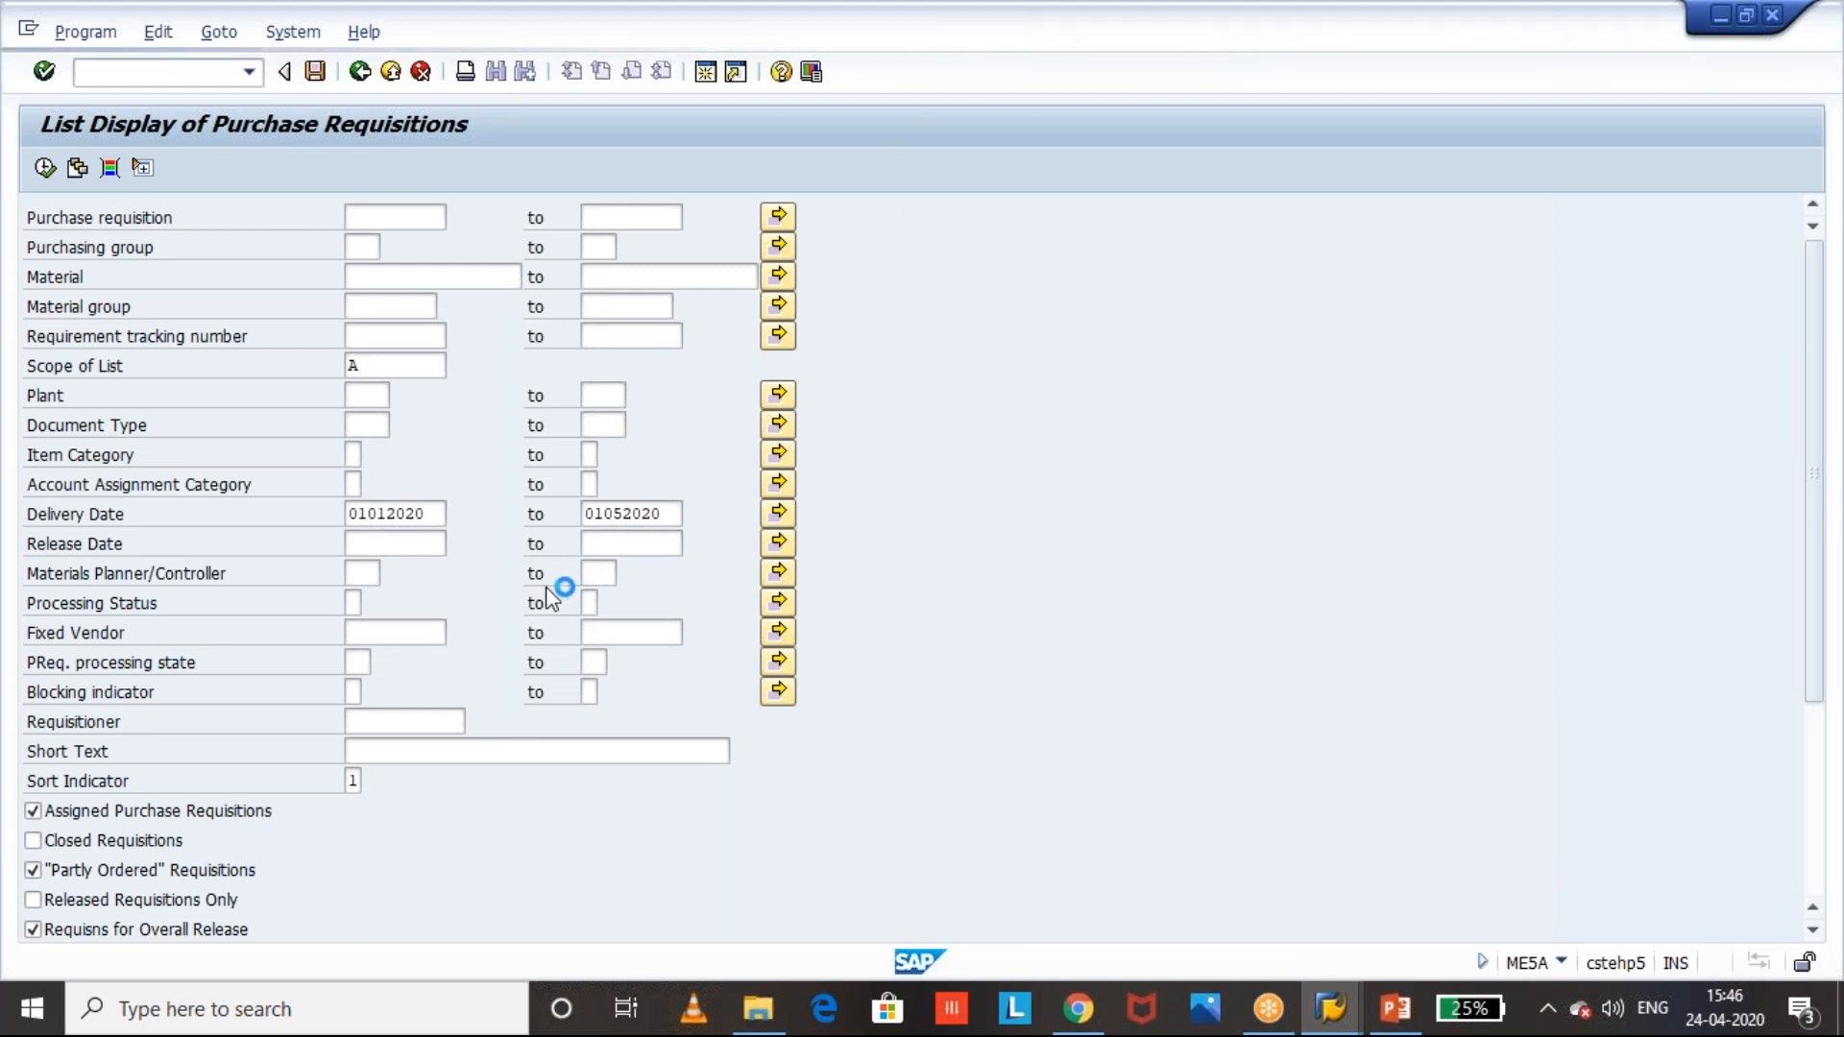
- Switch to PowerPoint and insert an empty bullet line between the CDHDR and CDPOS bullets
{"action": "left_click", "coordinate": [1334, 1011]}
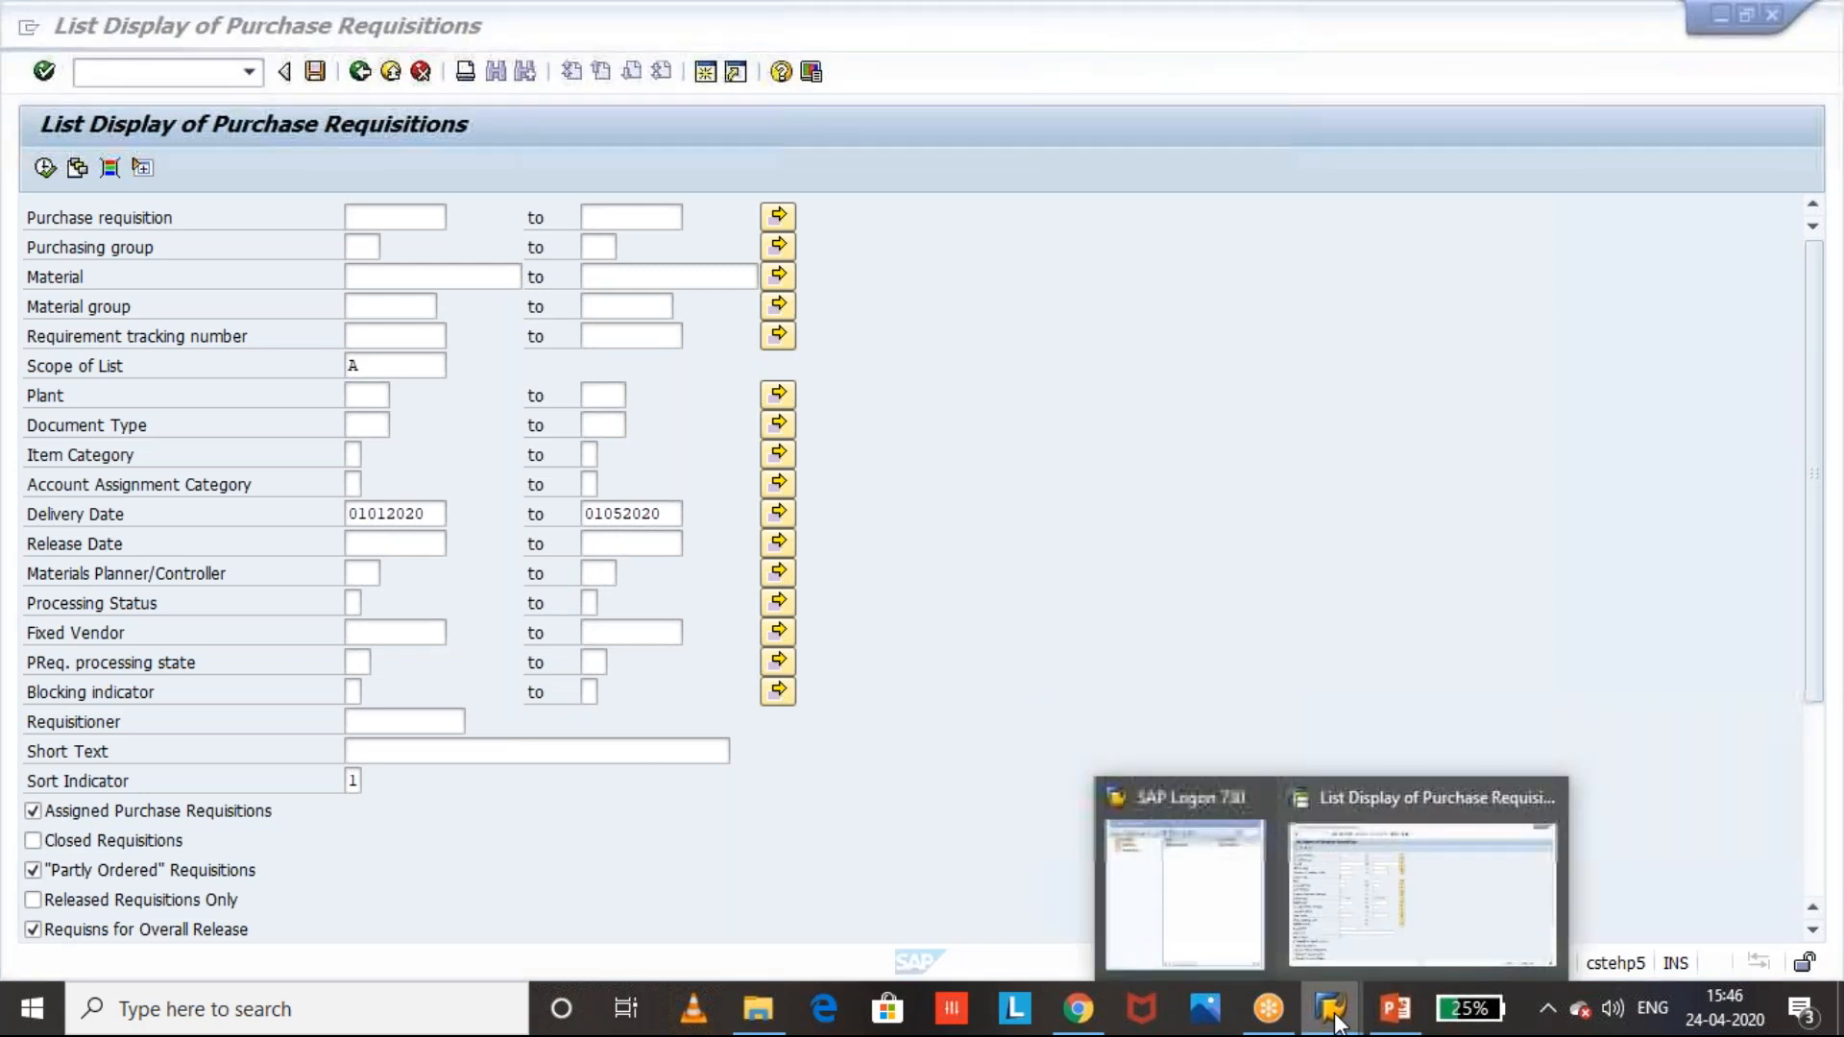
{"action": "left_click", "coordinate": [1399, 1010]}
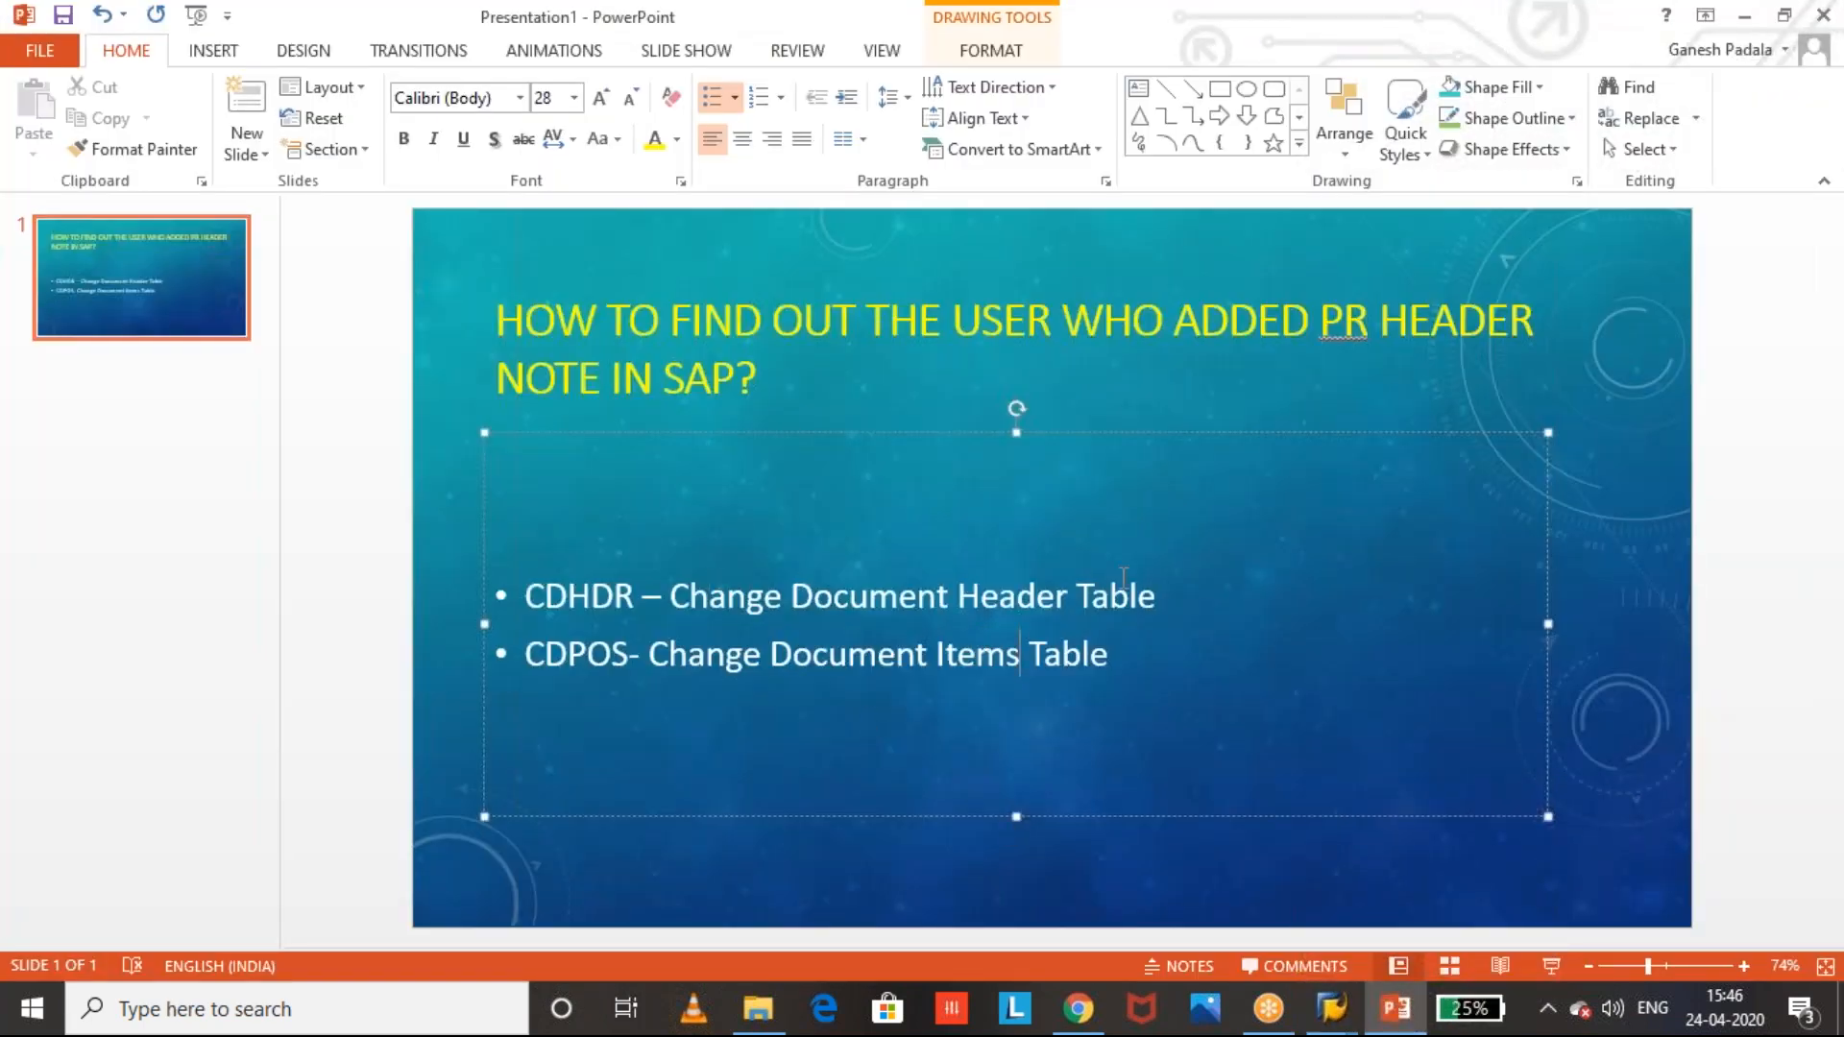
{"action": "double_click", "coordinate": [1168, 589]}
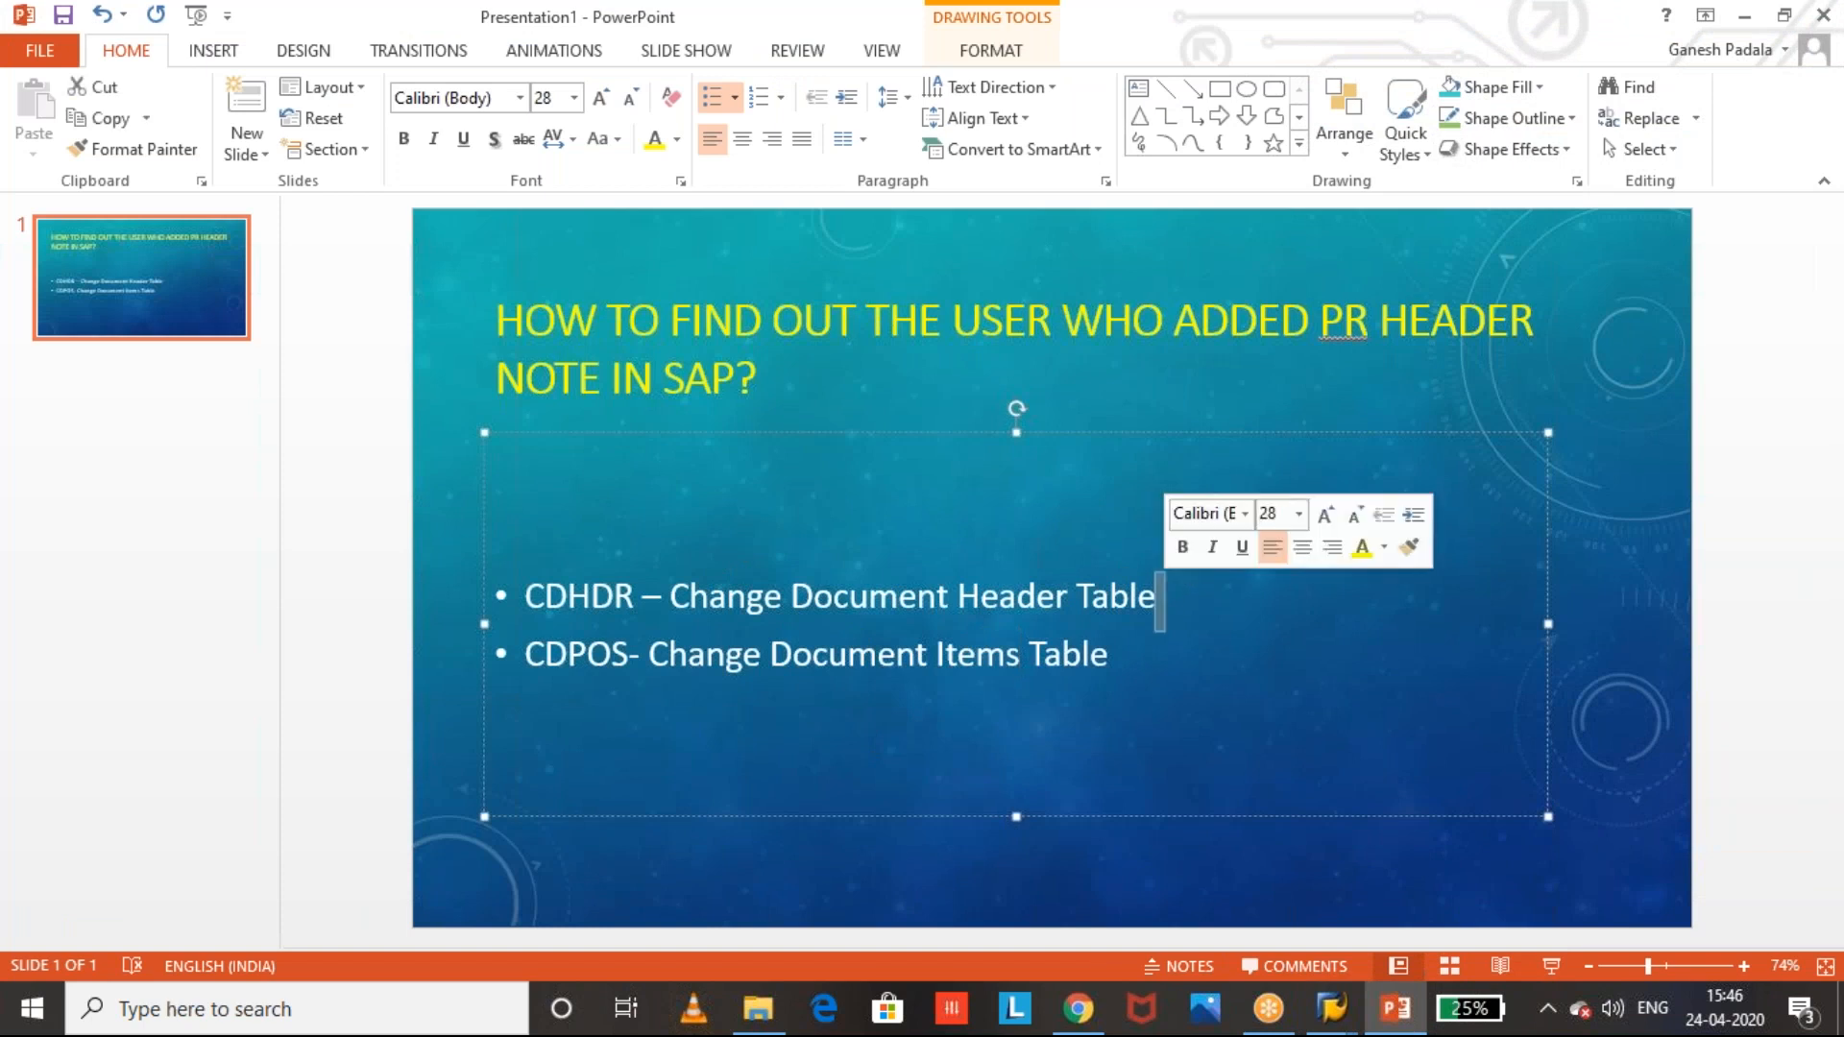
{"action": "left_click", "coordinate": [524, 654]}
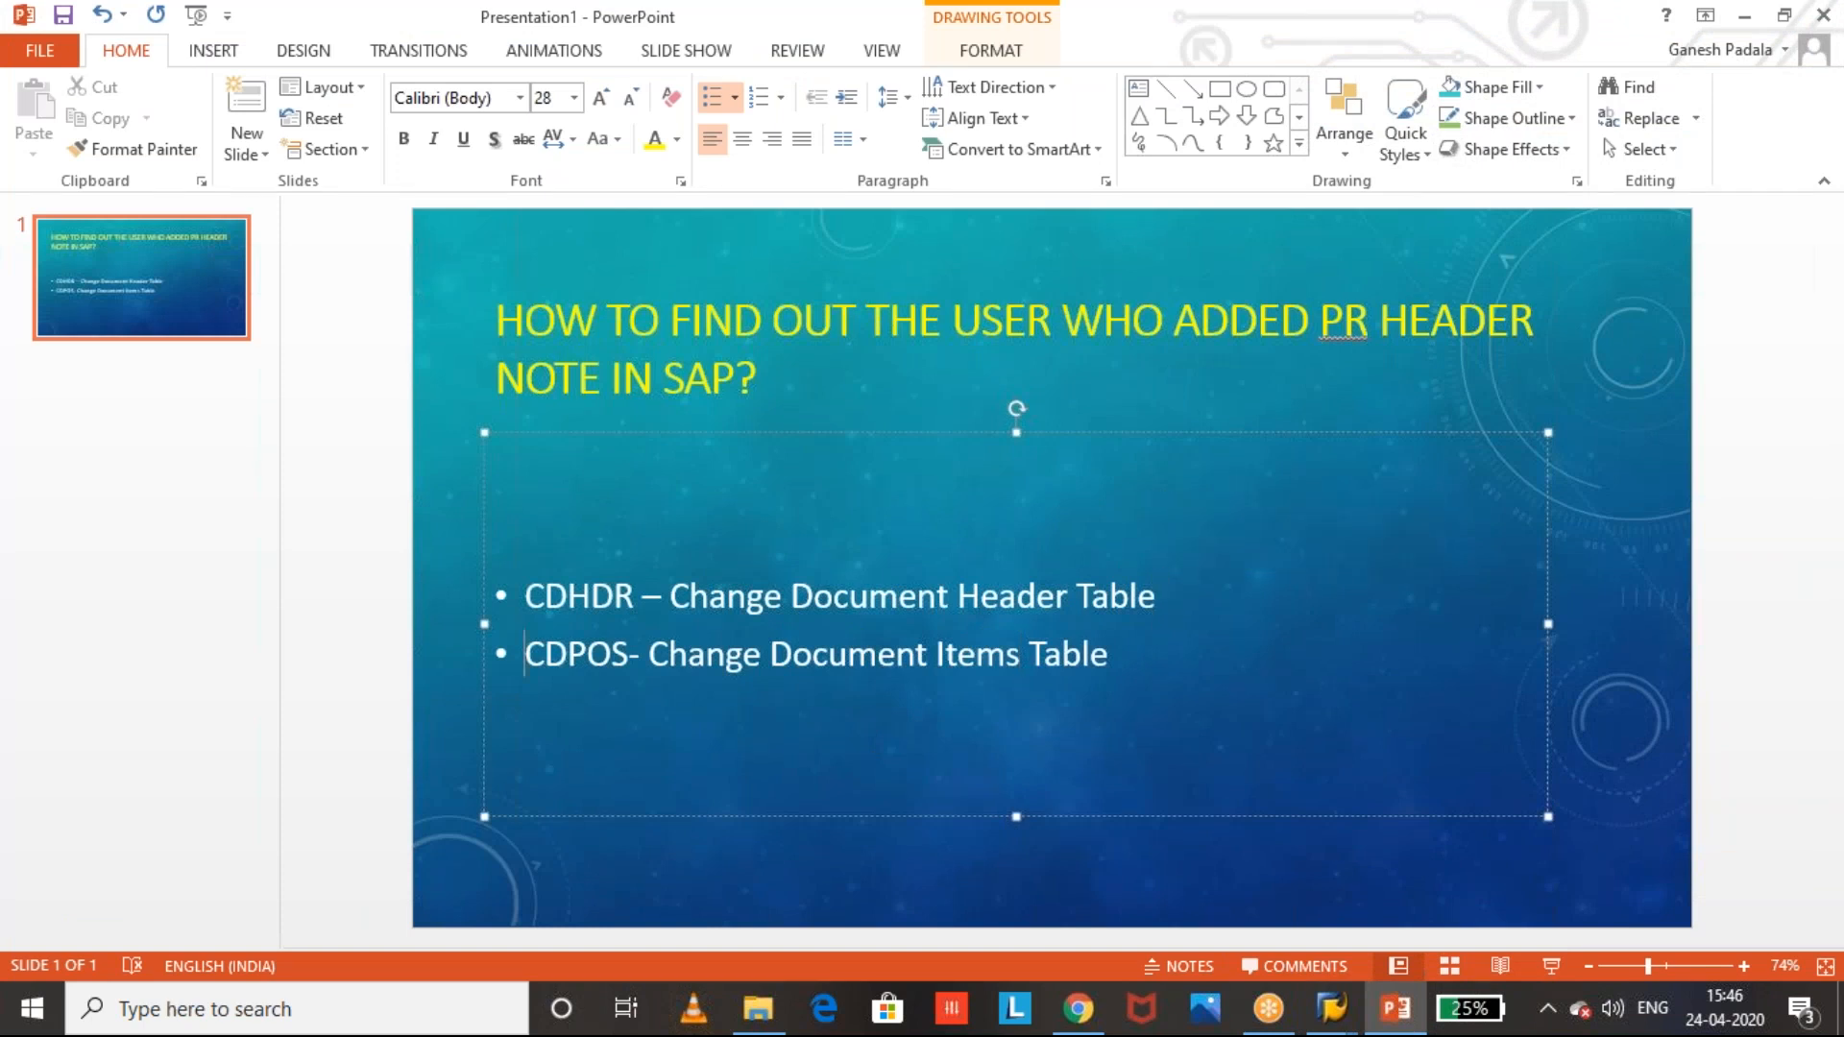
{"action": "key", "text": "Return"}
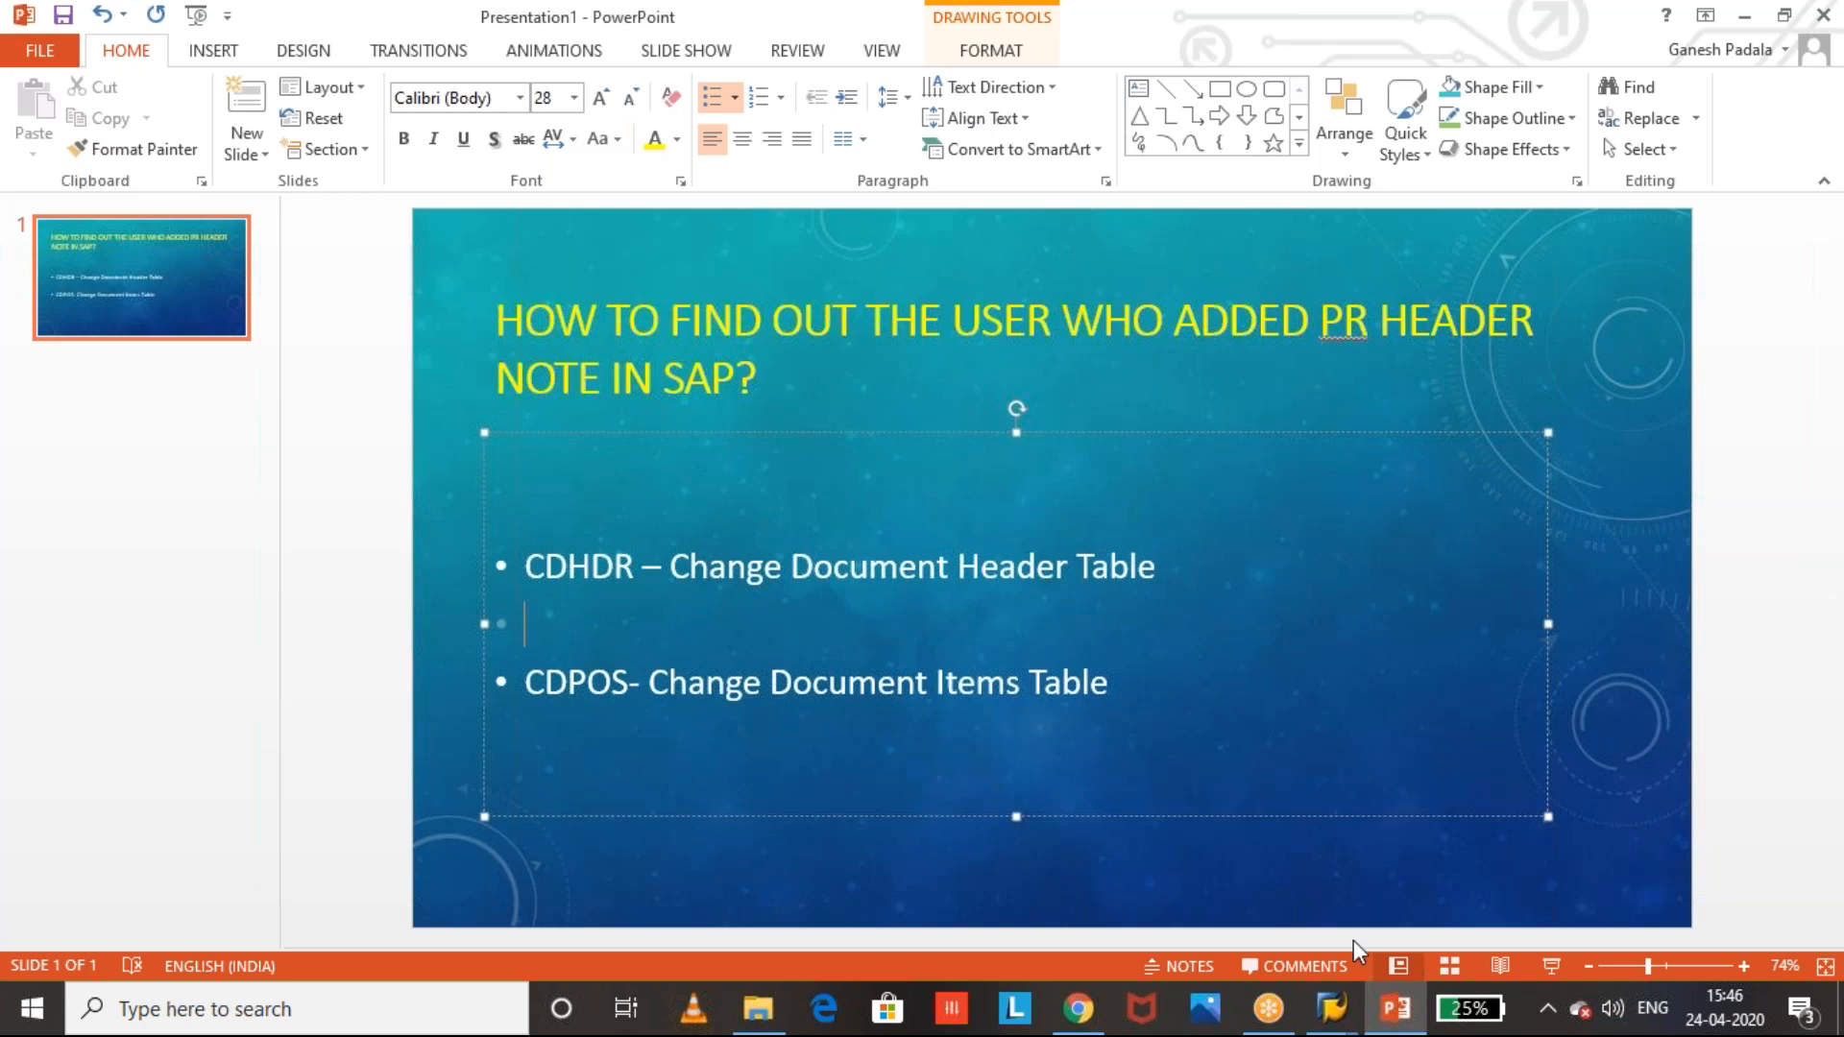
- Return to SAP and stop the running purchase requisition list transaction
{"action": "mouse_move", "coordinate": [1332, 1009]}
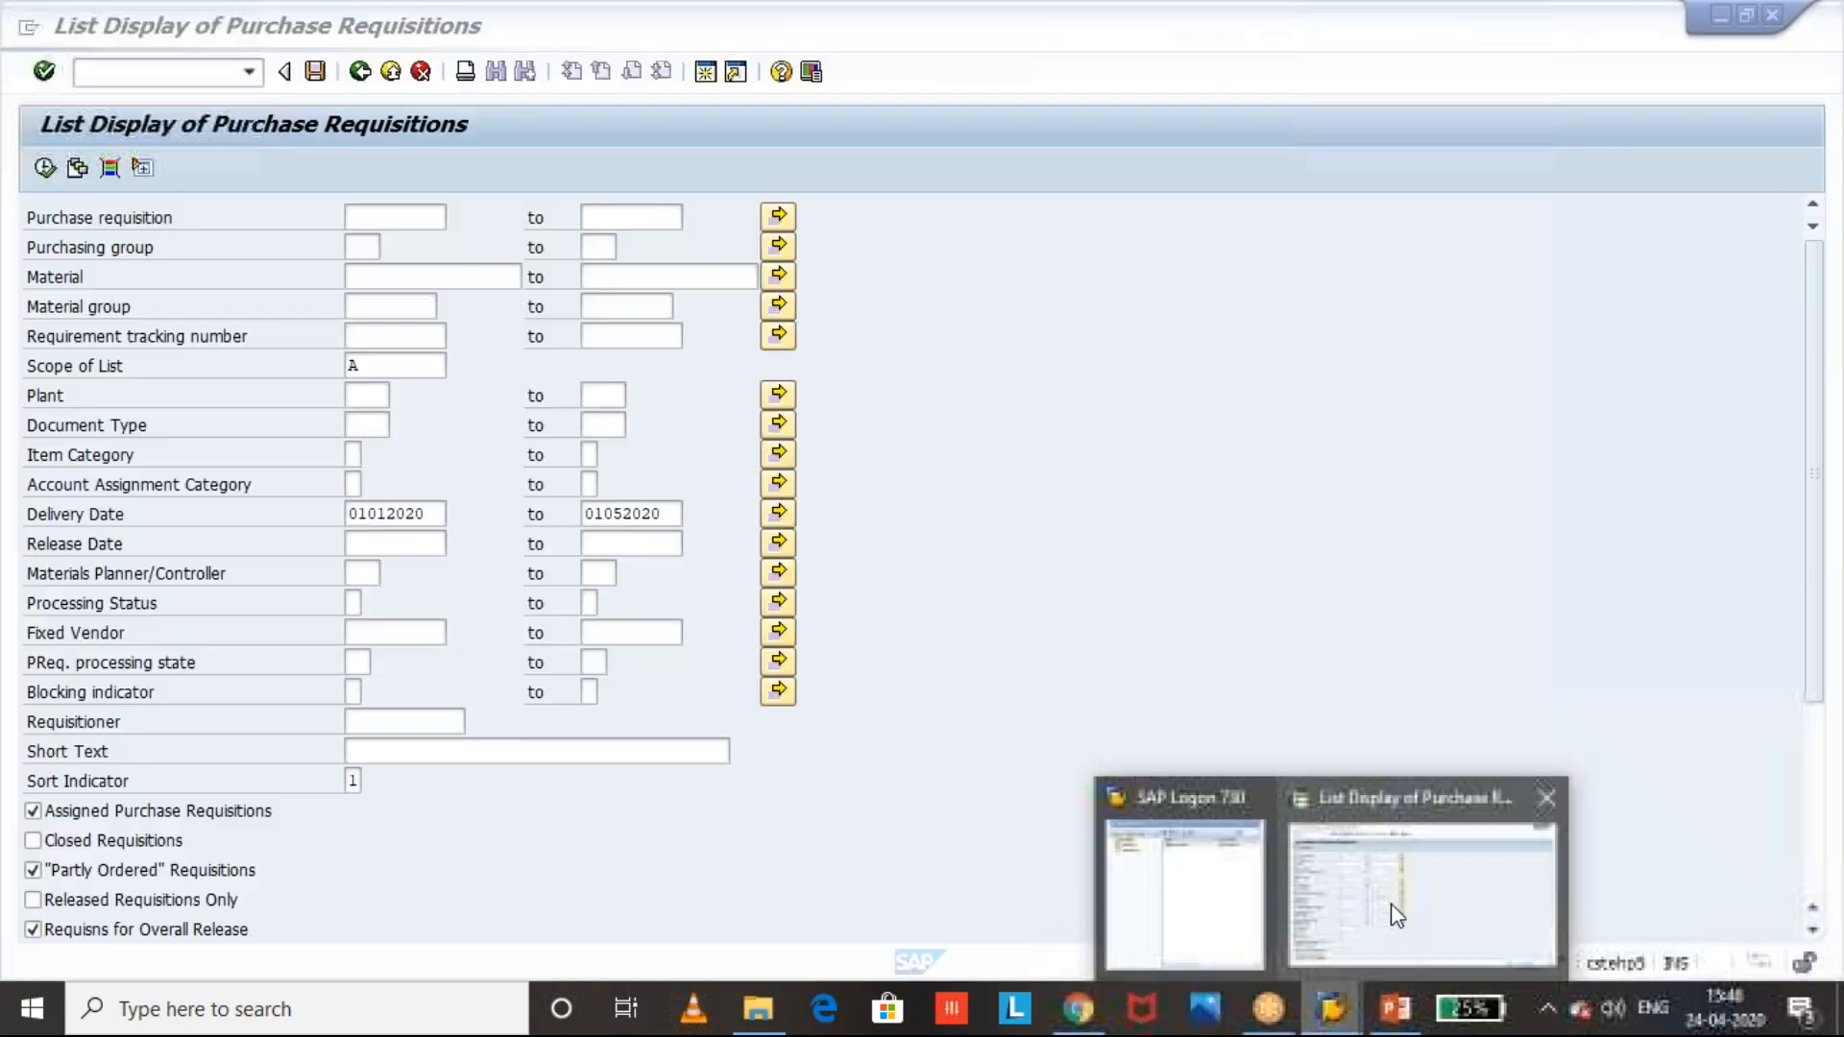
{"action": "left_click", "coordinate": [1398, 916]}
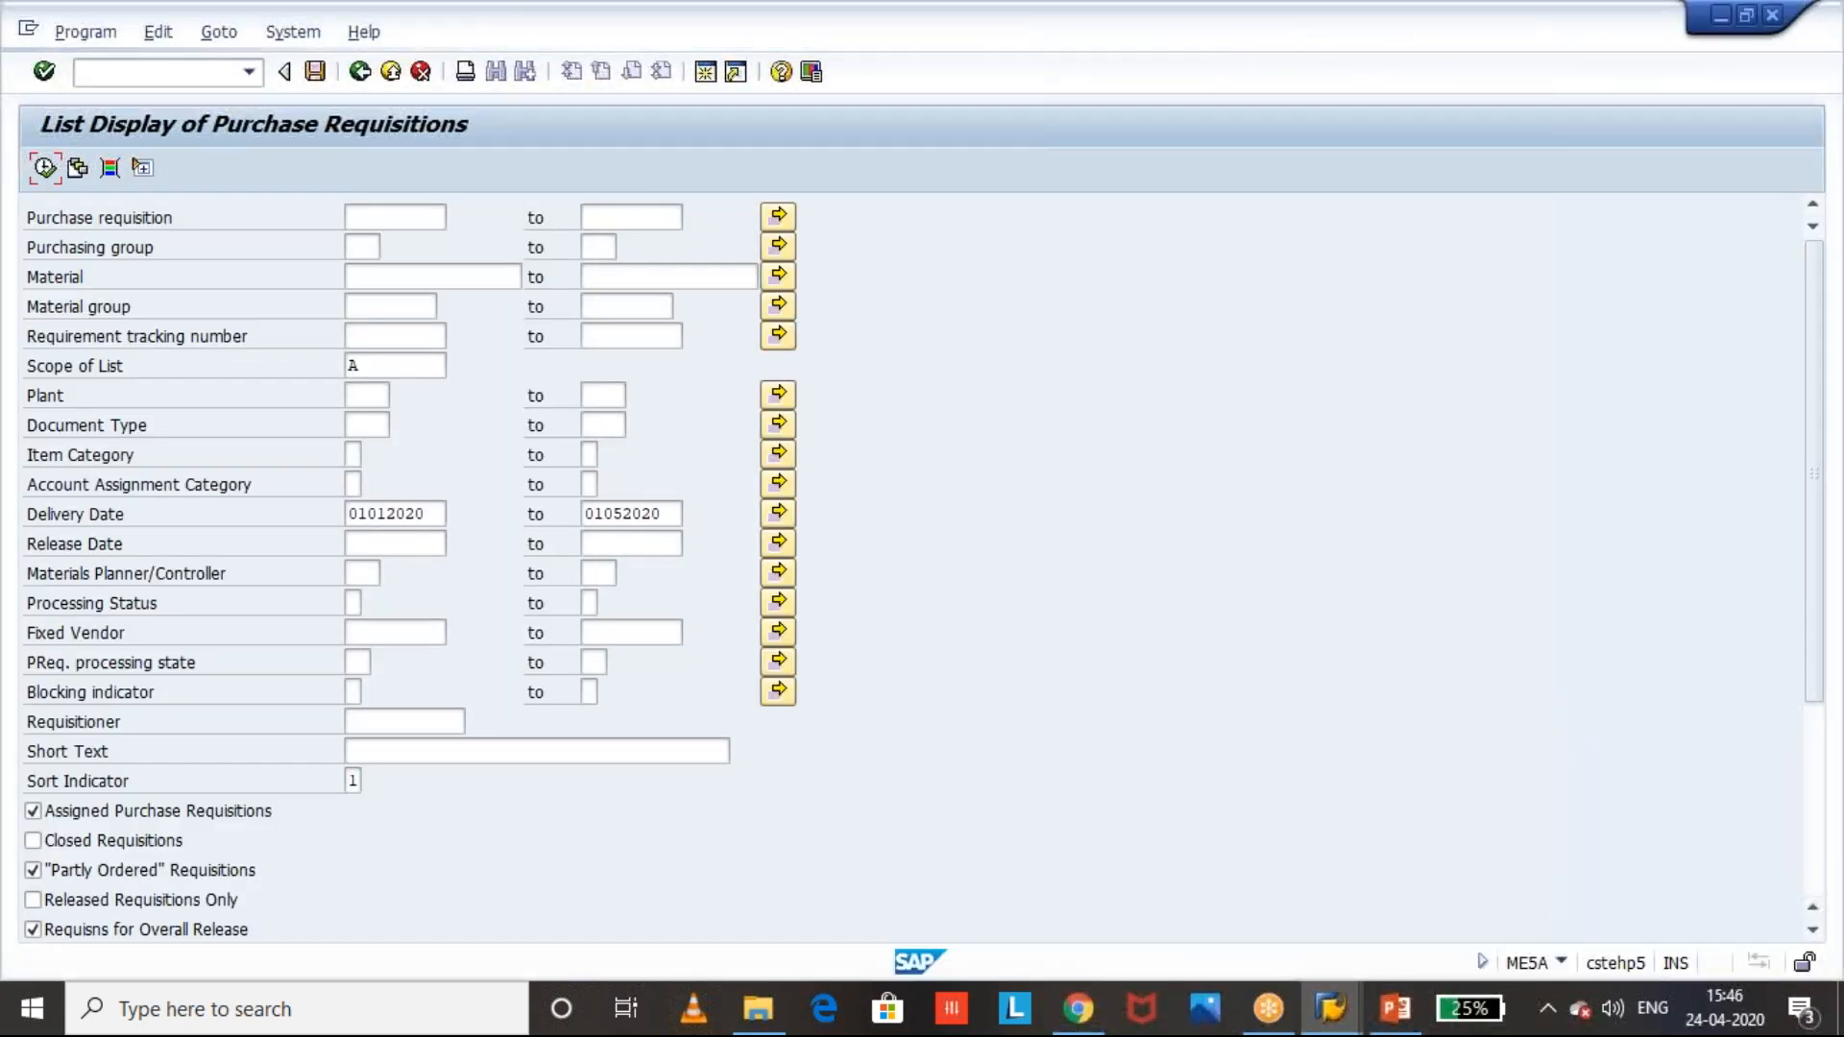
{"action": "left_click", "coordinate": [27, 29]}
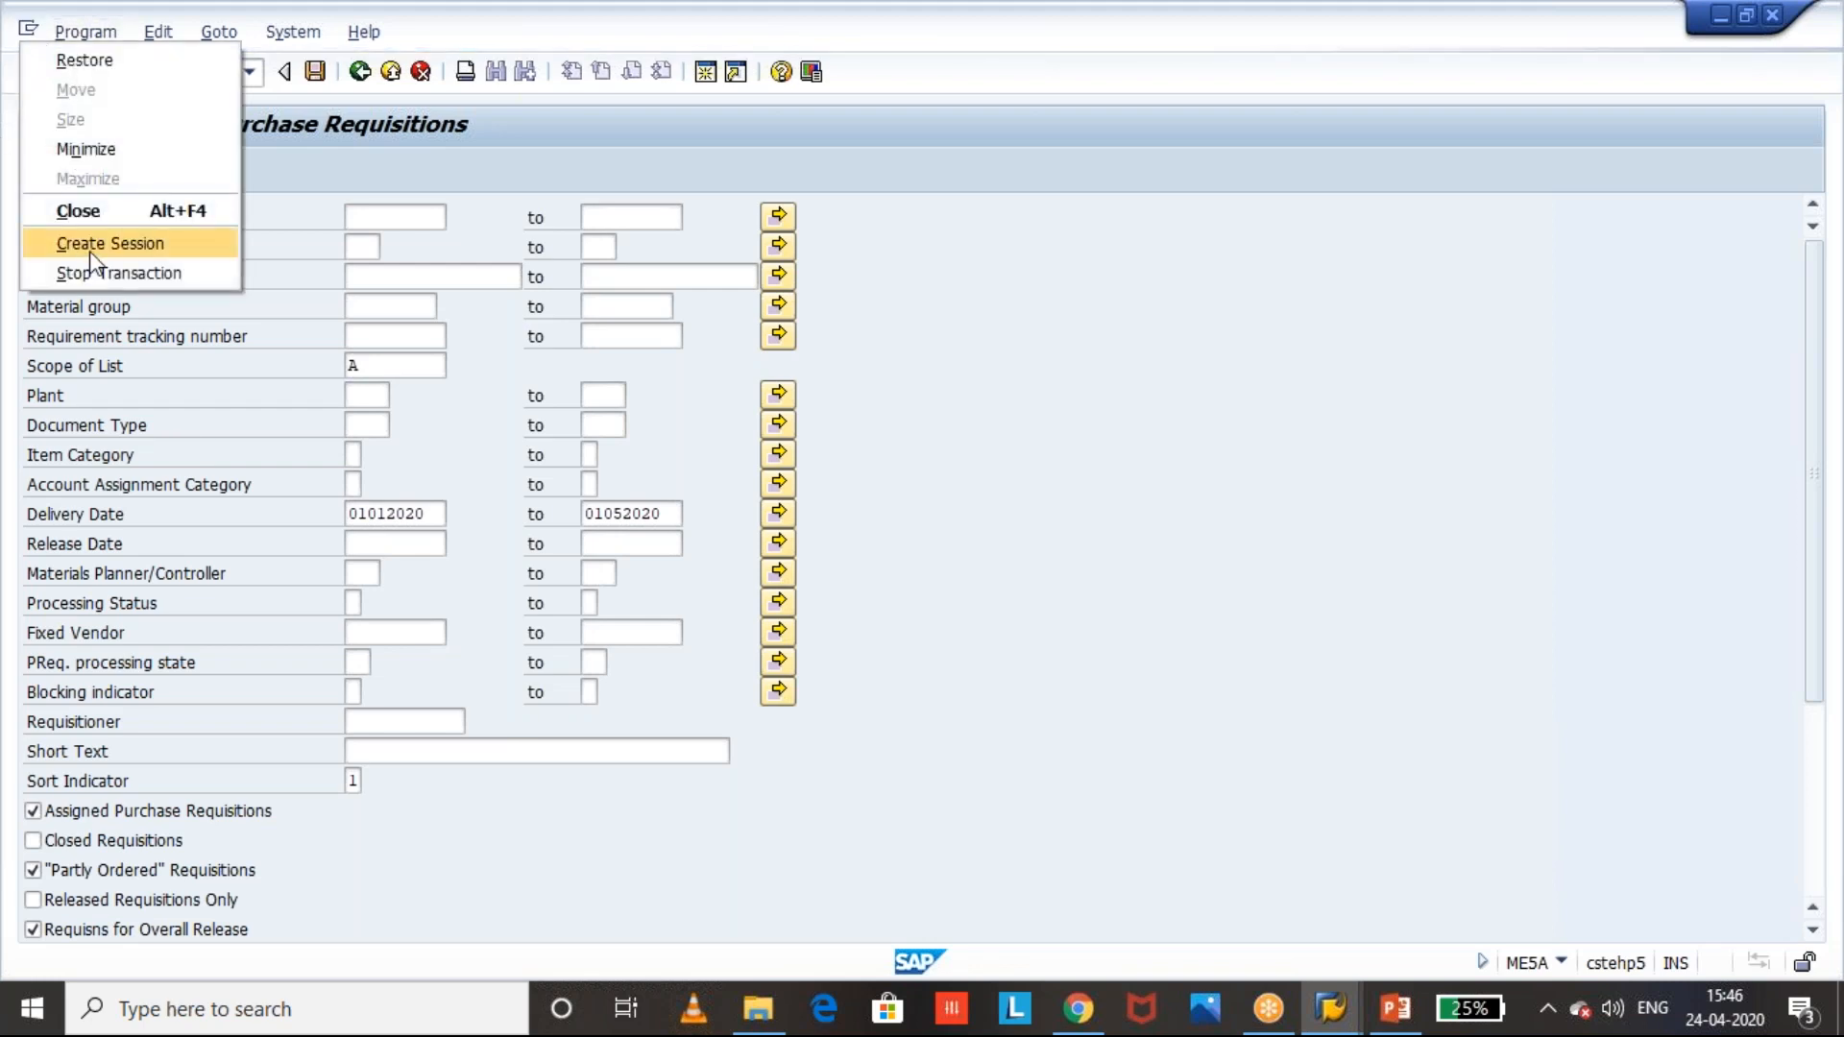
{"action": "left_click", "coordinate": [89, 259]}
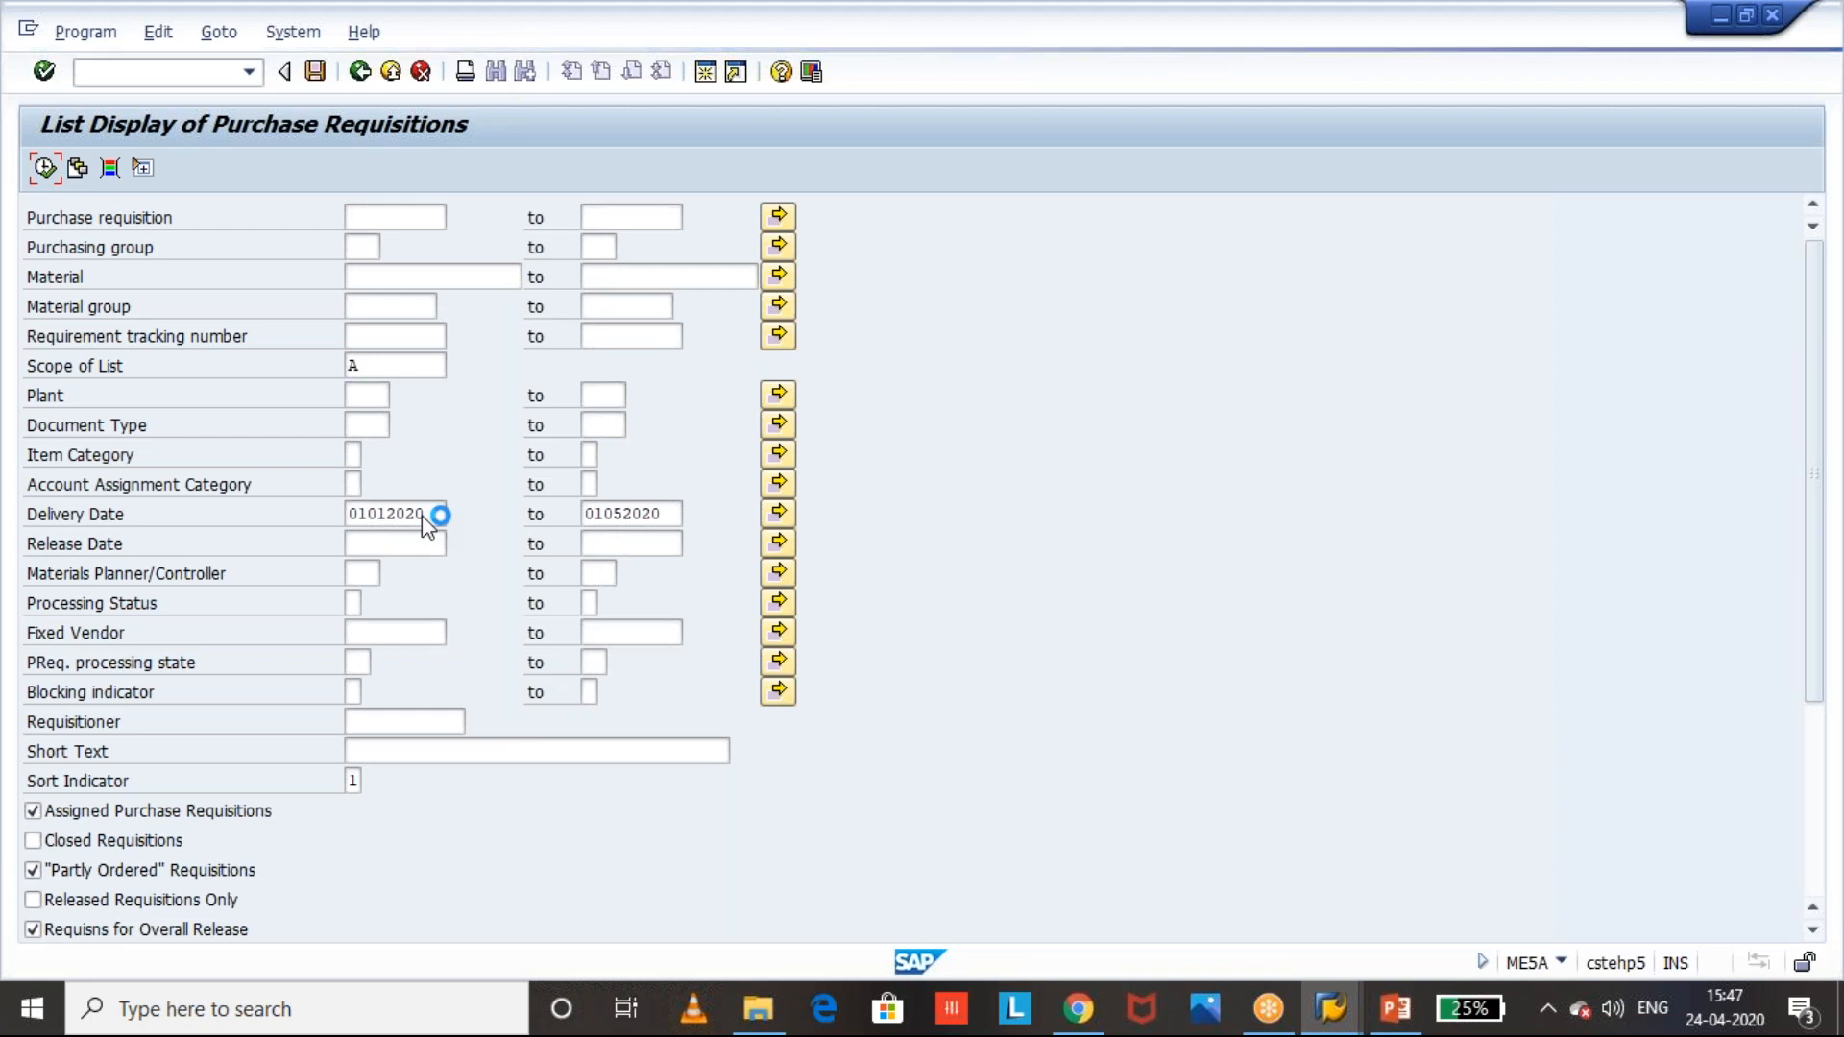
{"action": "left_click", "coordinate": [30, 32]}
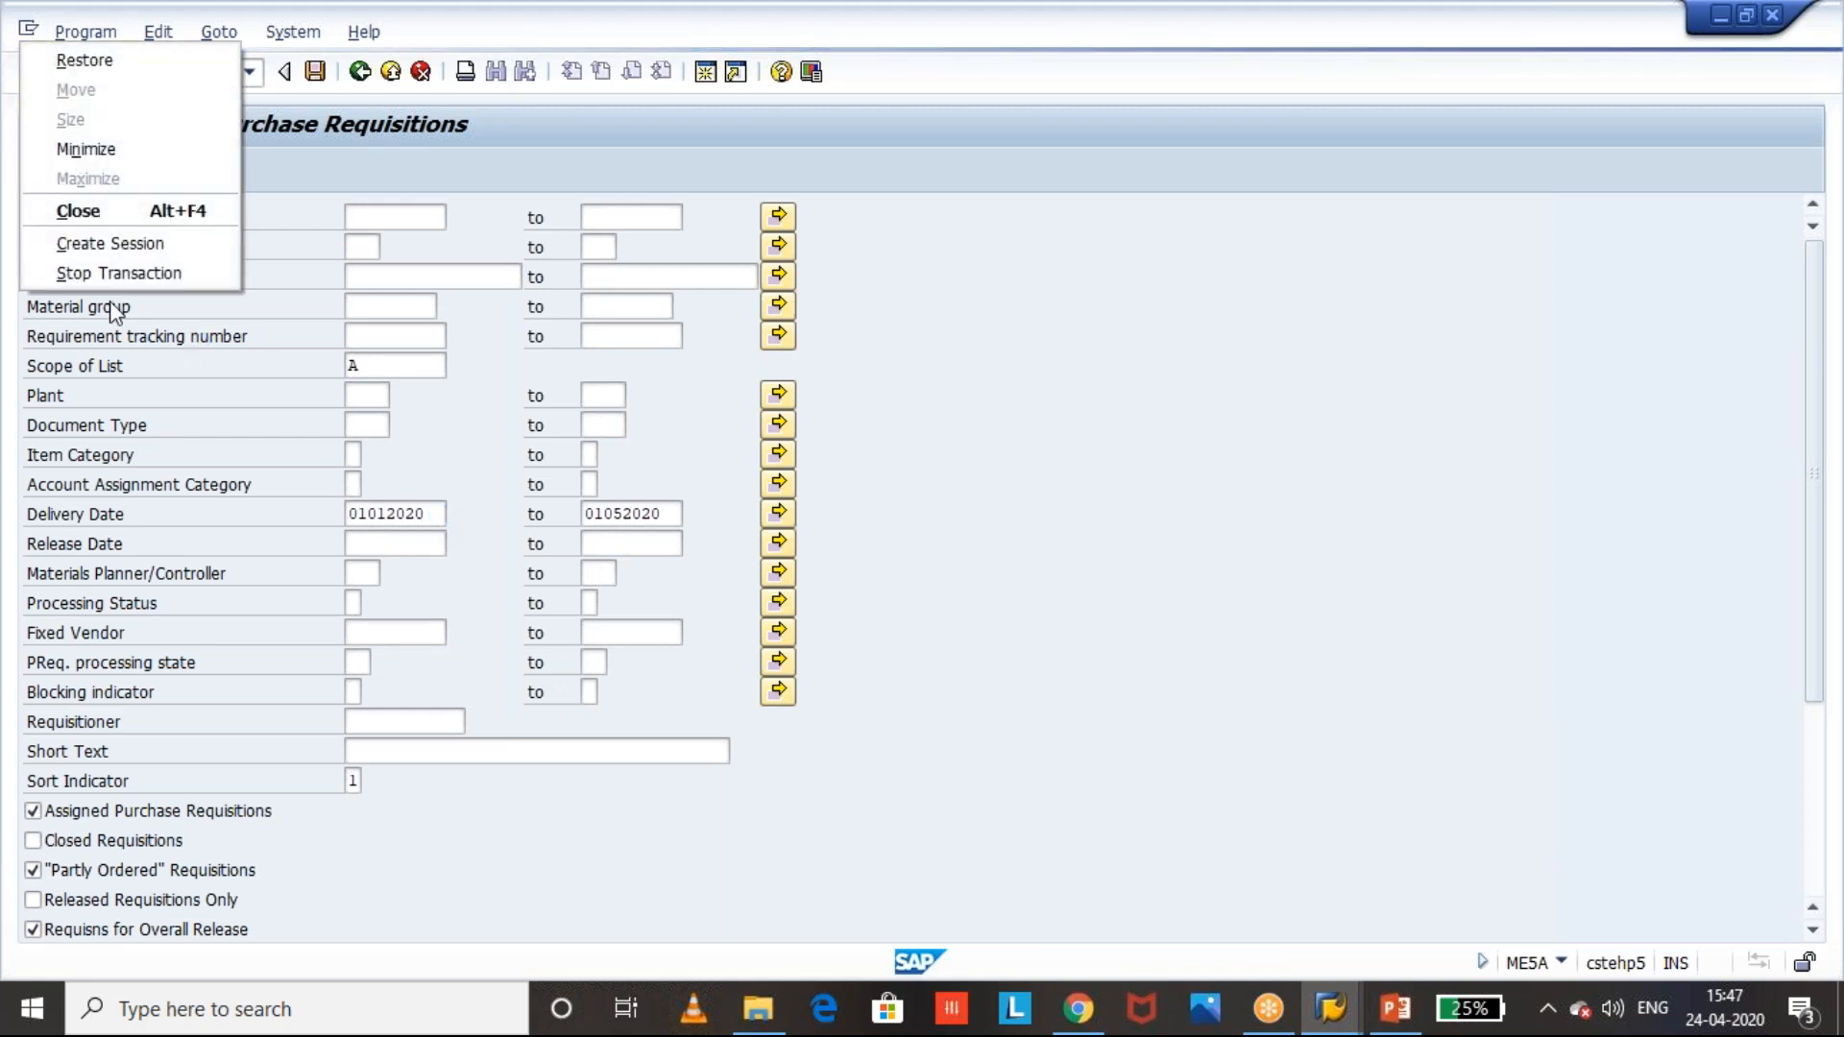
{"action": "left_click", "coordinate": [120, 274]}
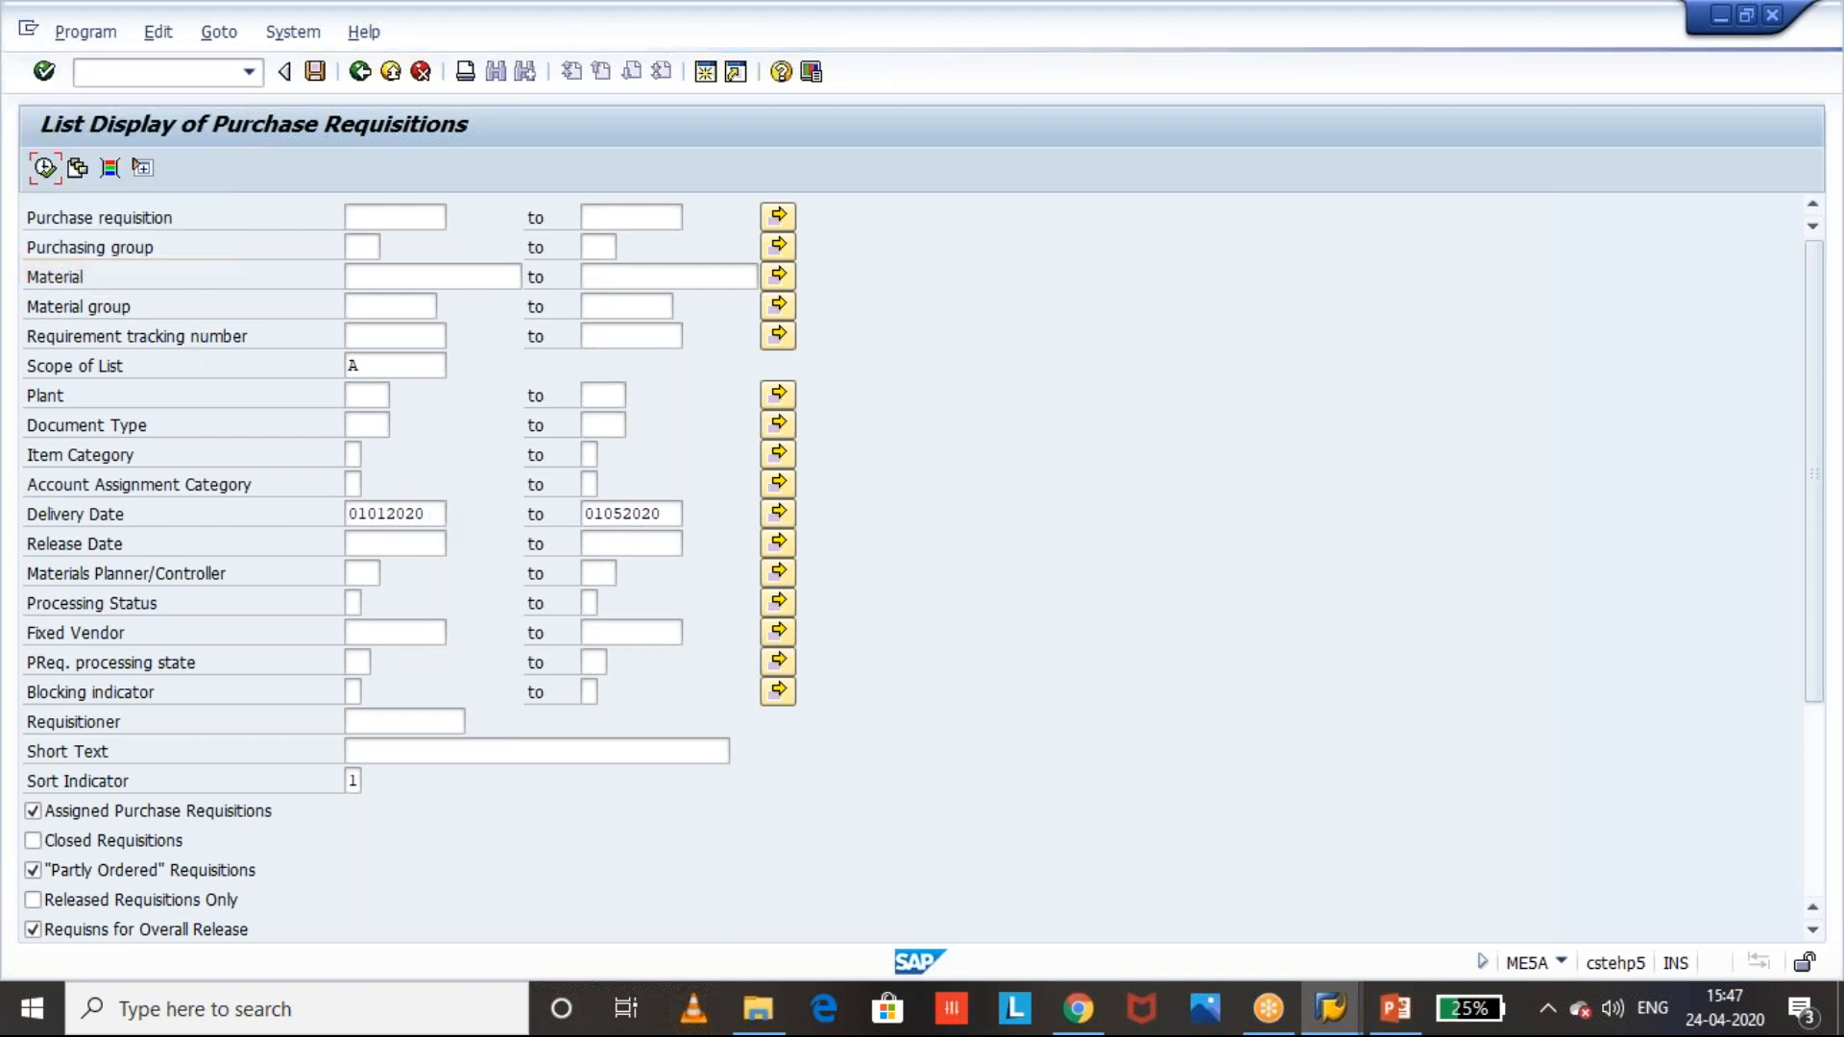
{"action": "left_click", "coordinate": [24, 31]}
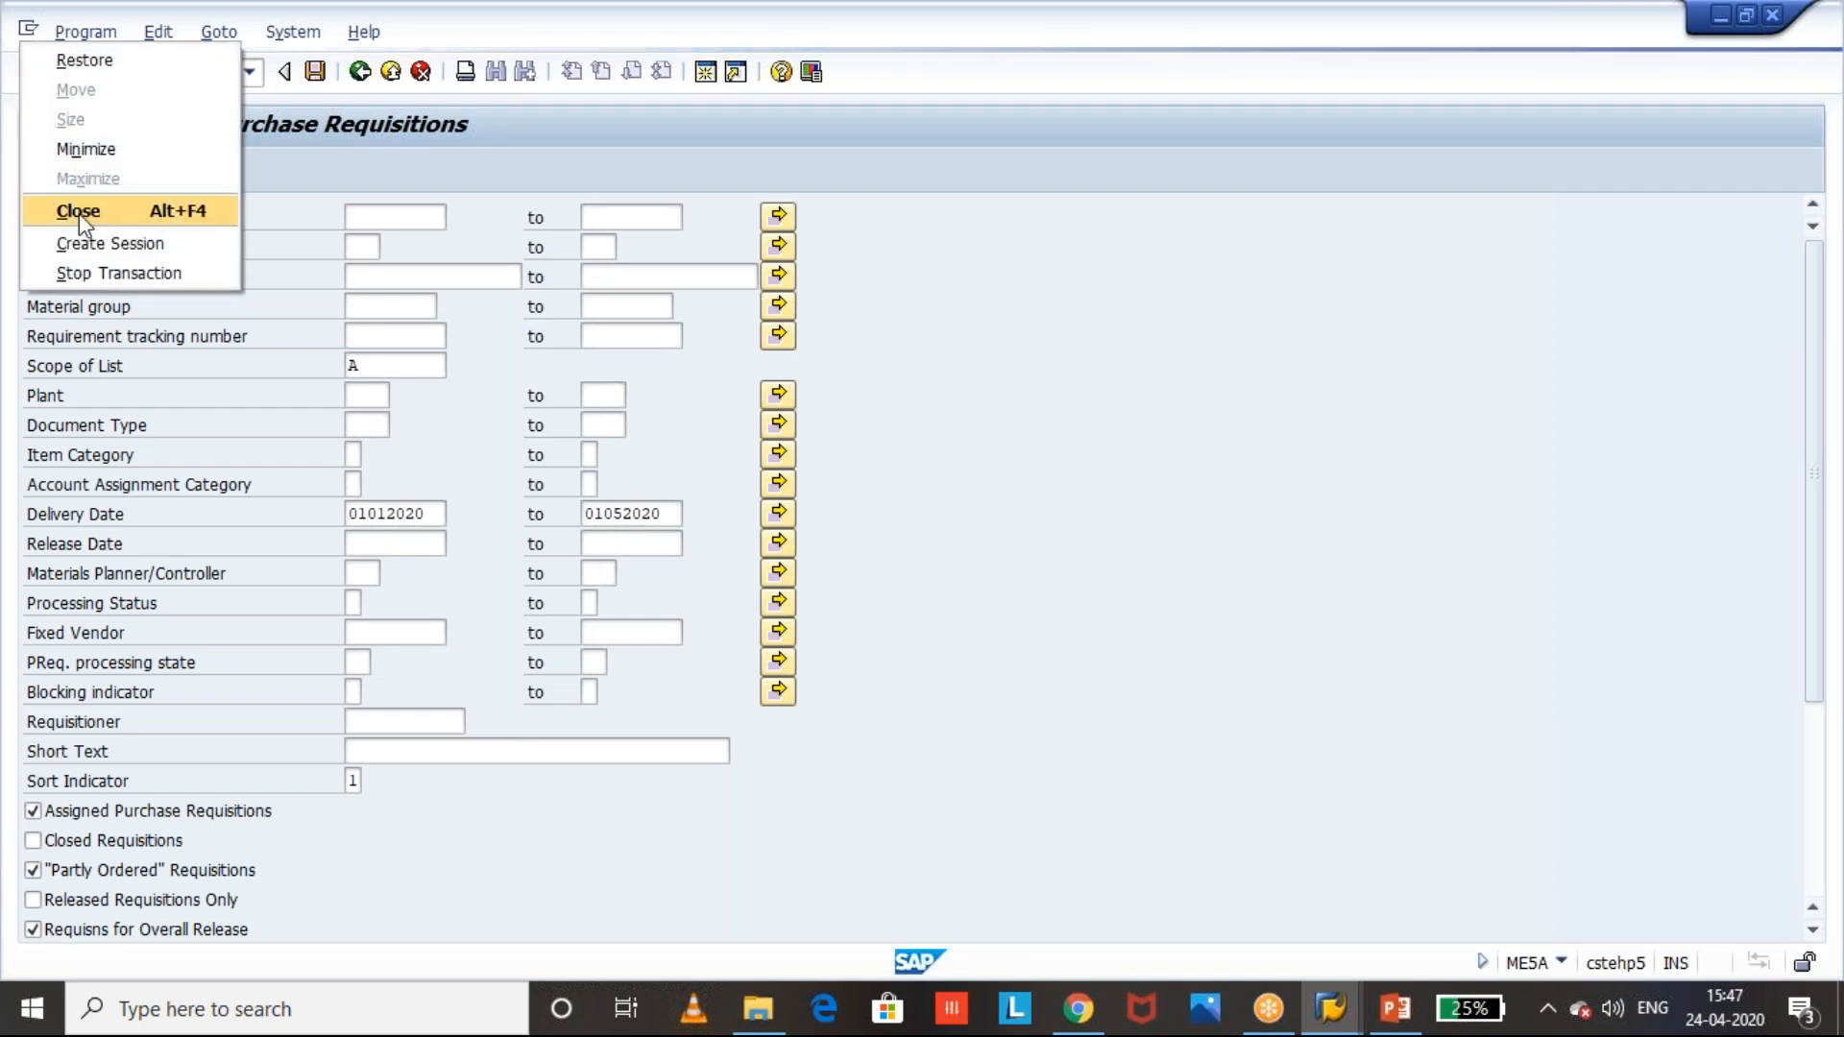
{"action": "left_click", "coordinate": [120, 274]}
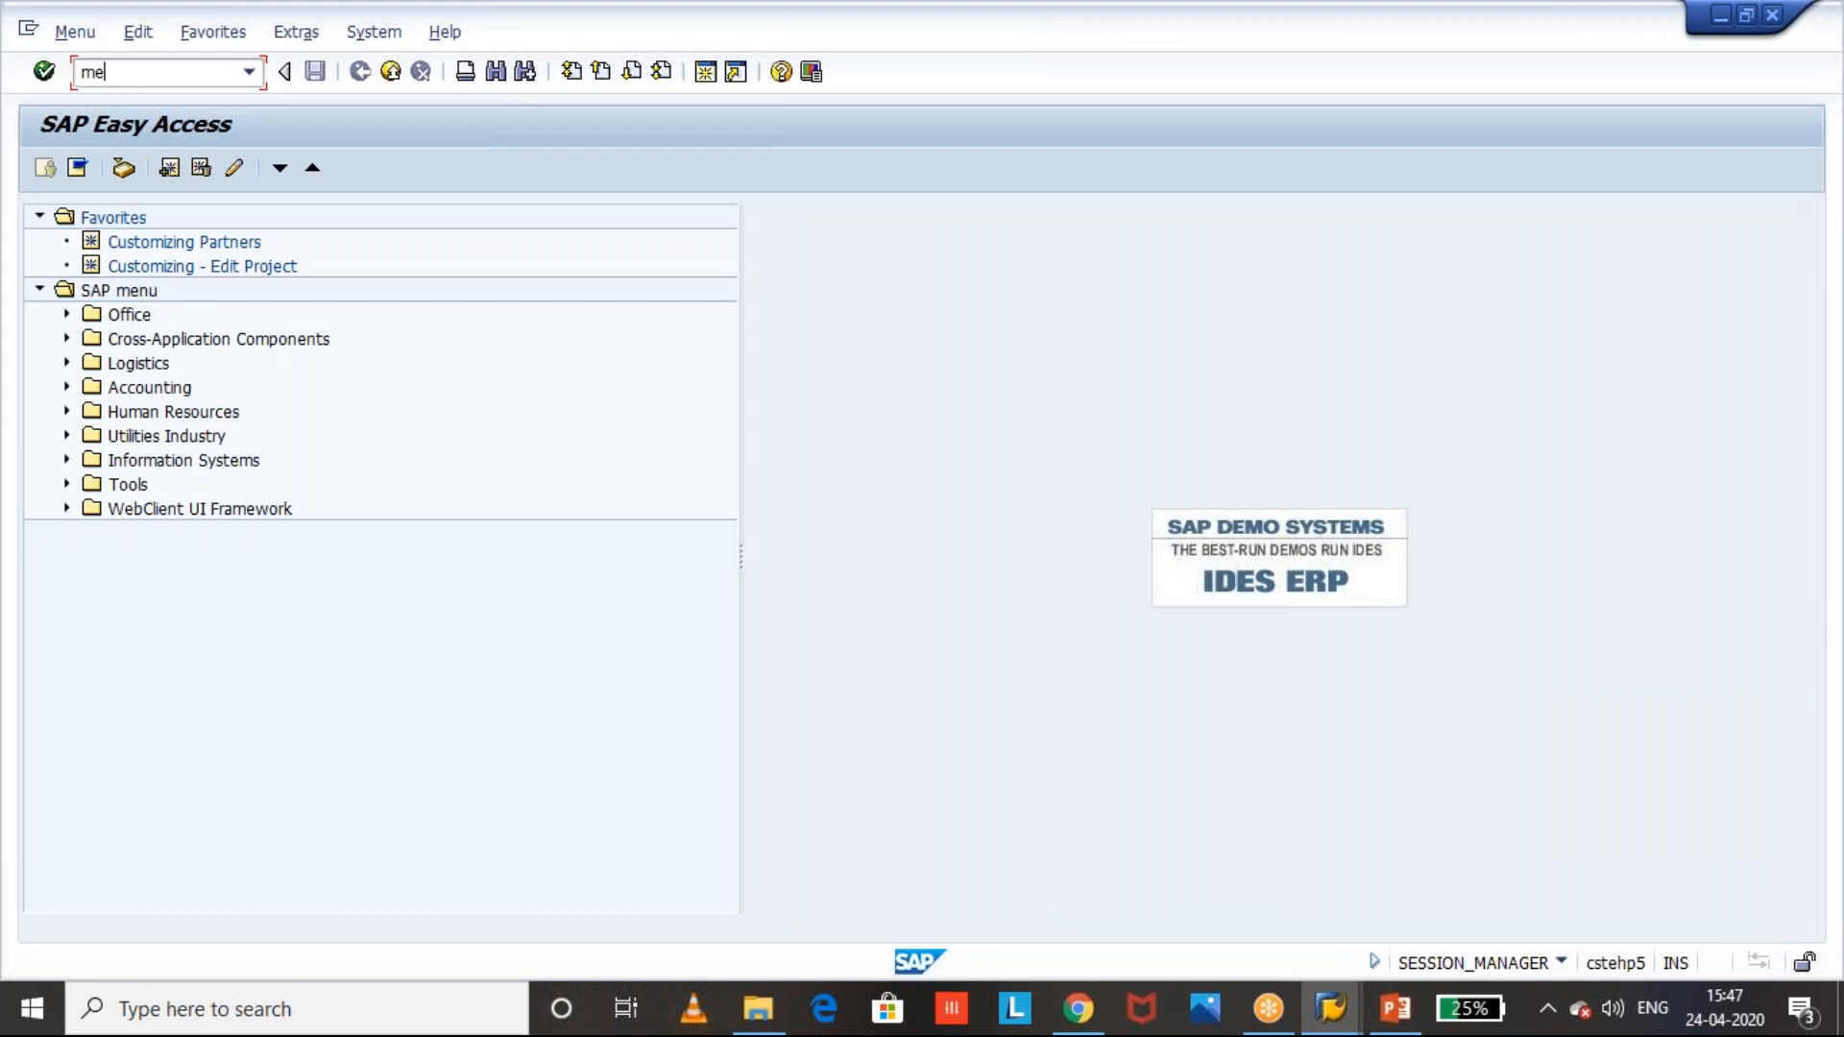
- Open transaction ME5A and list the purchase requisitions with delivery dates from 01012020 to 01022020
{"action": "type", "text": "me5a"}
{"action": "key", "text": "Return"}
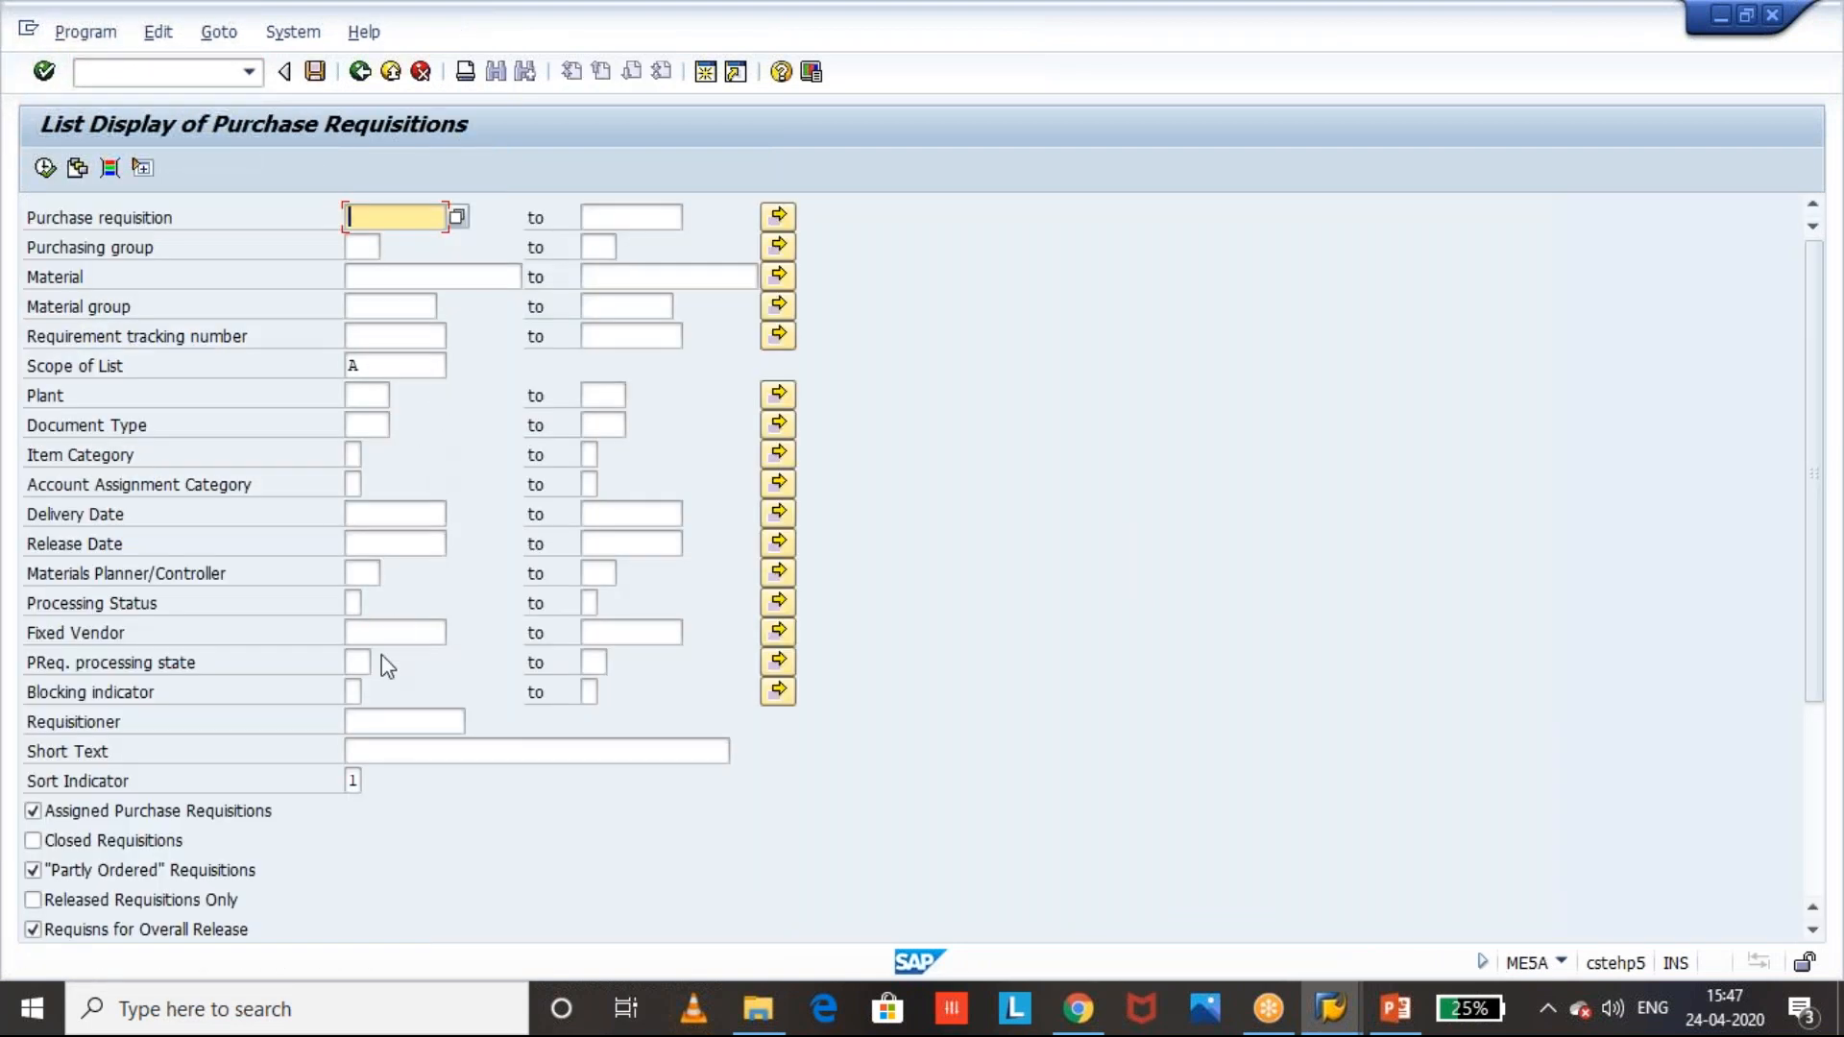
{"action": "left_click", "coordinate": [368, 512]}
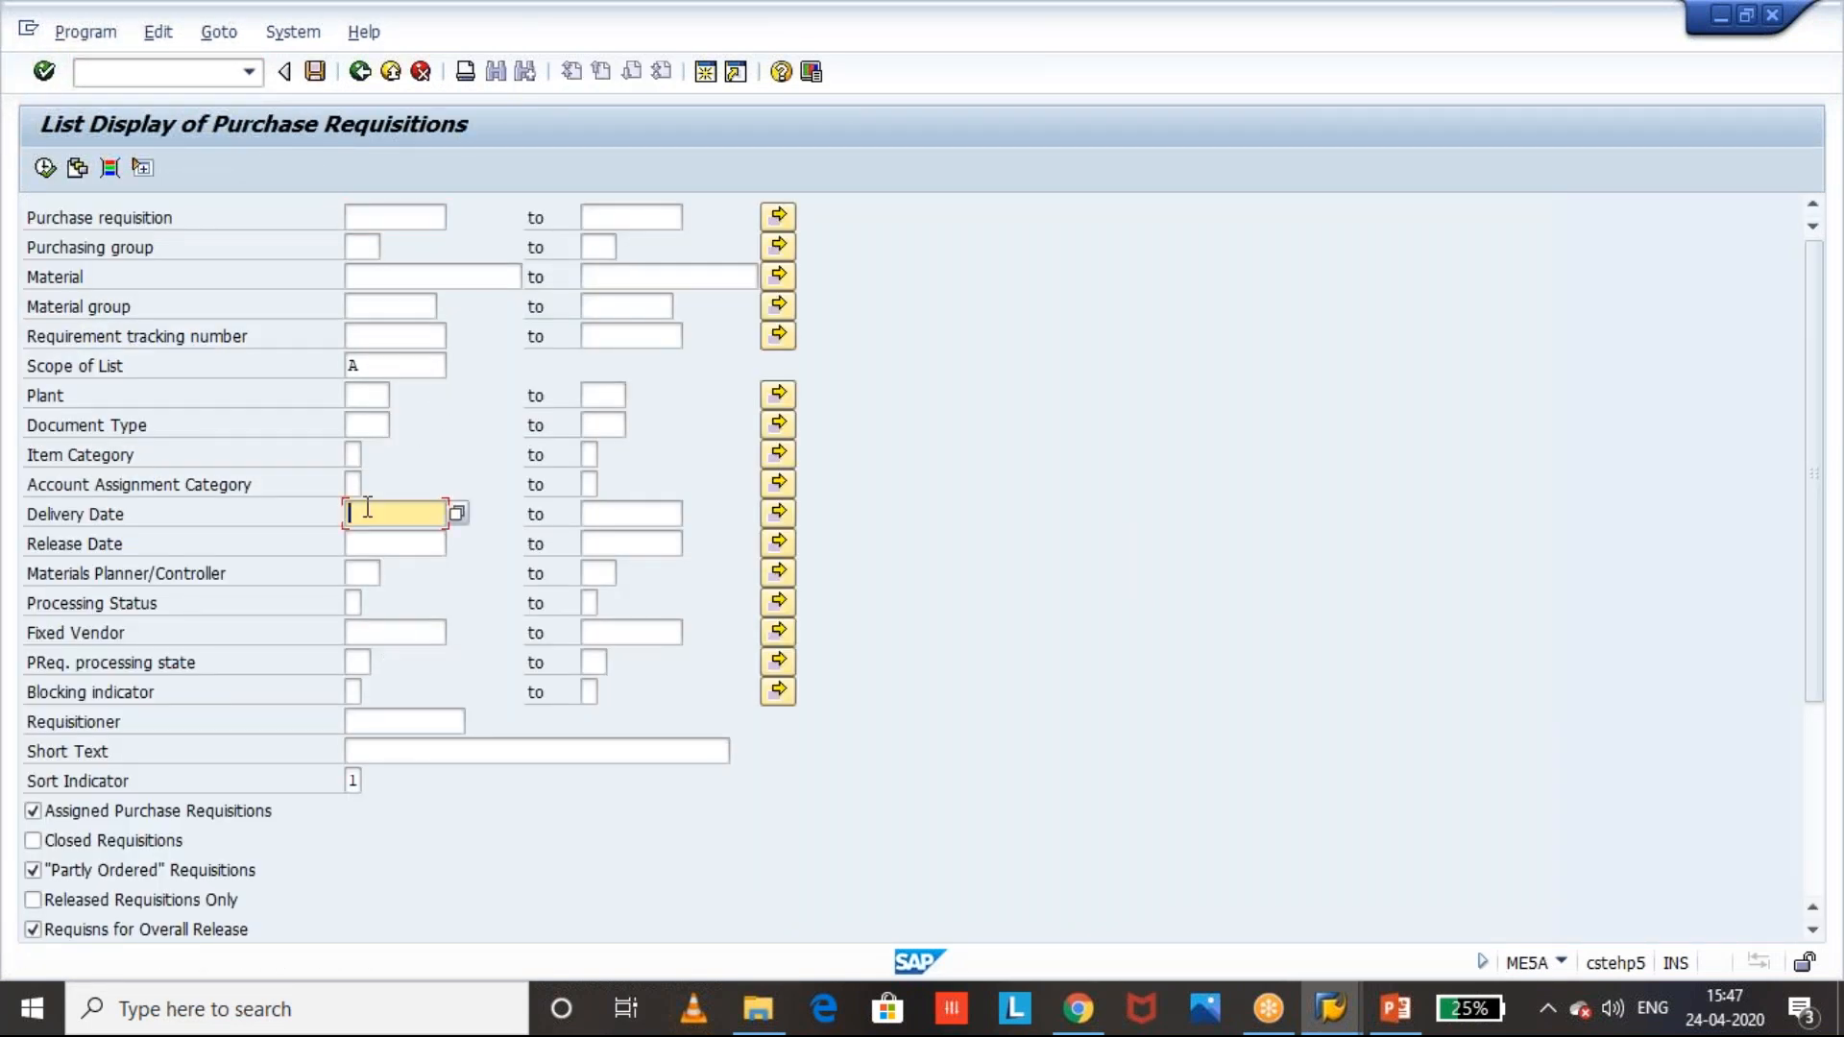
{"action": "key", "text": "Tab"}
{"action": "type", "text": "010522020"}
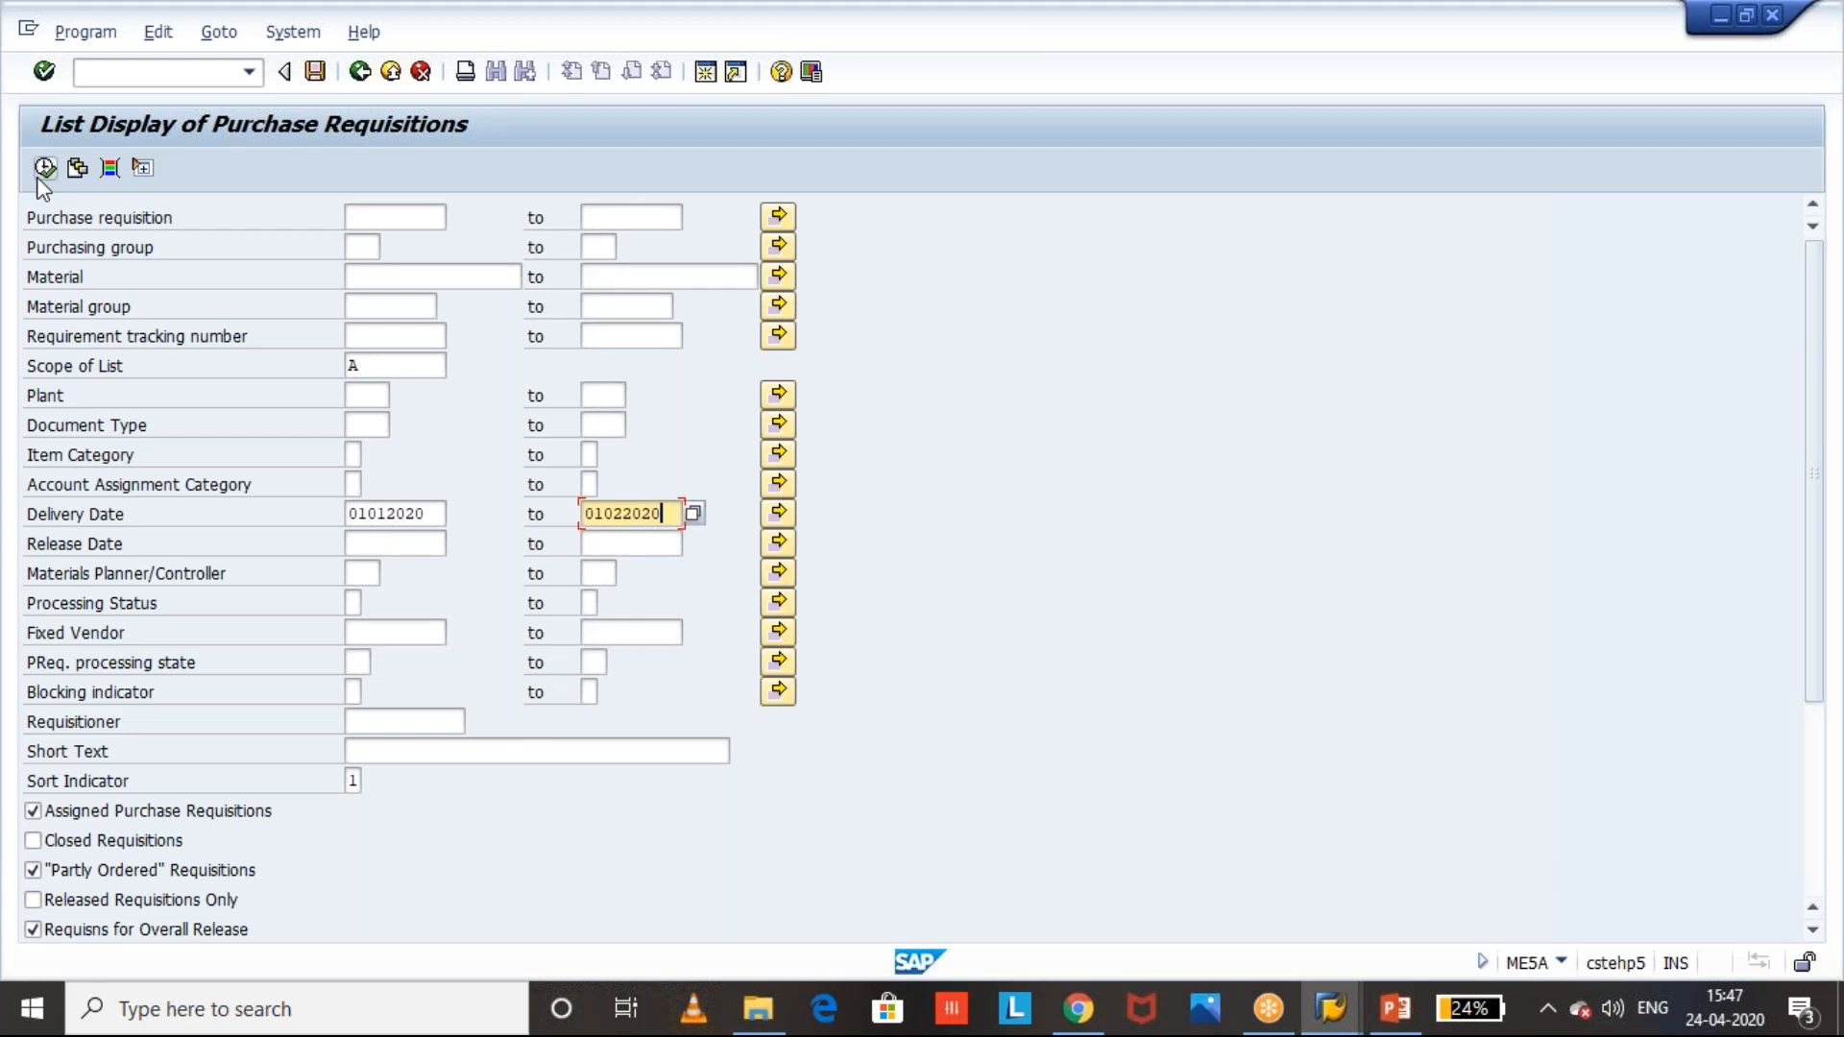
{"action": "left_click", "coordinate": [44, 169]}
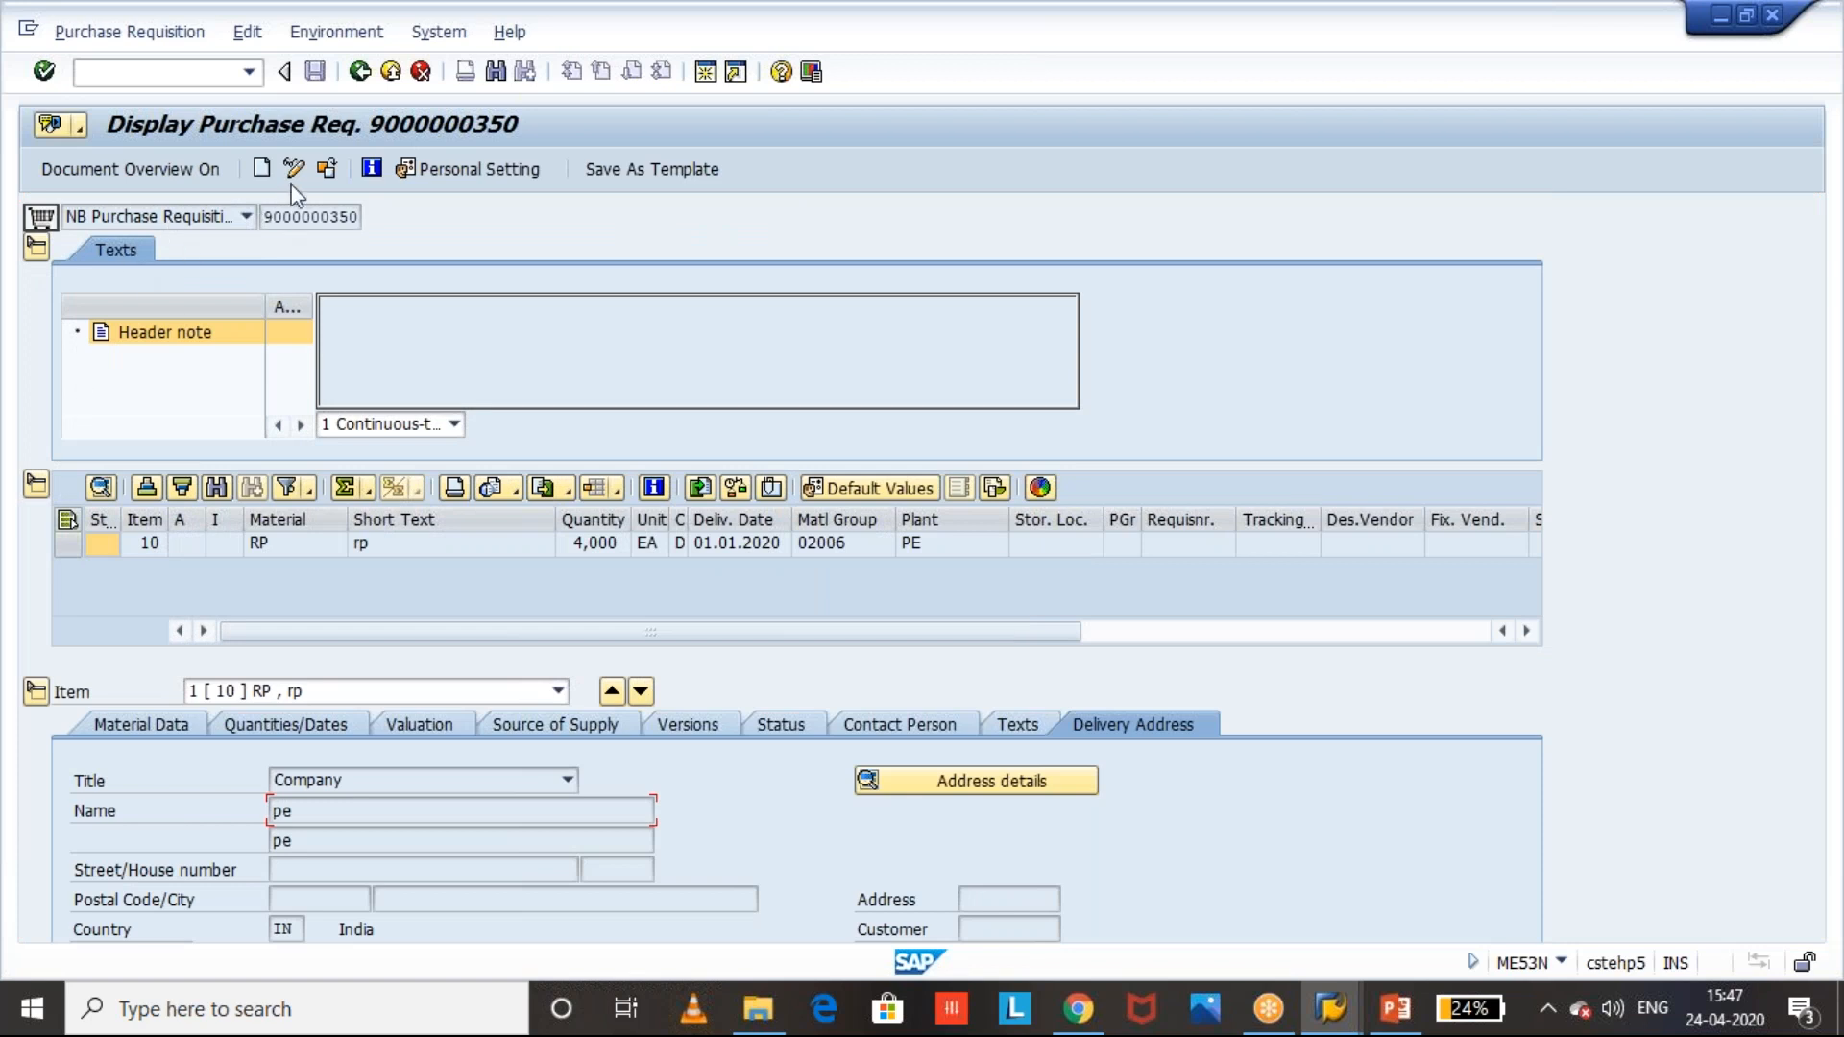
- Switch the displayed purchase requisition to change mode and make its empty header note ready for text entry
{"action": "left_click", "coordinate": [295, 173]}
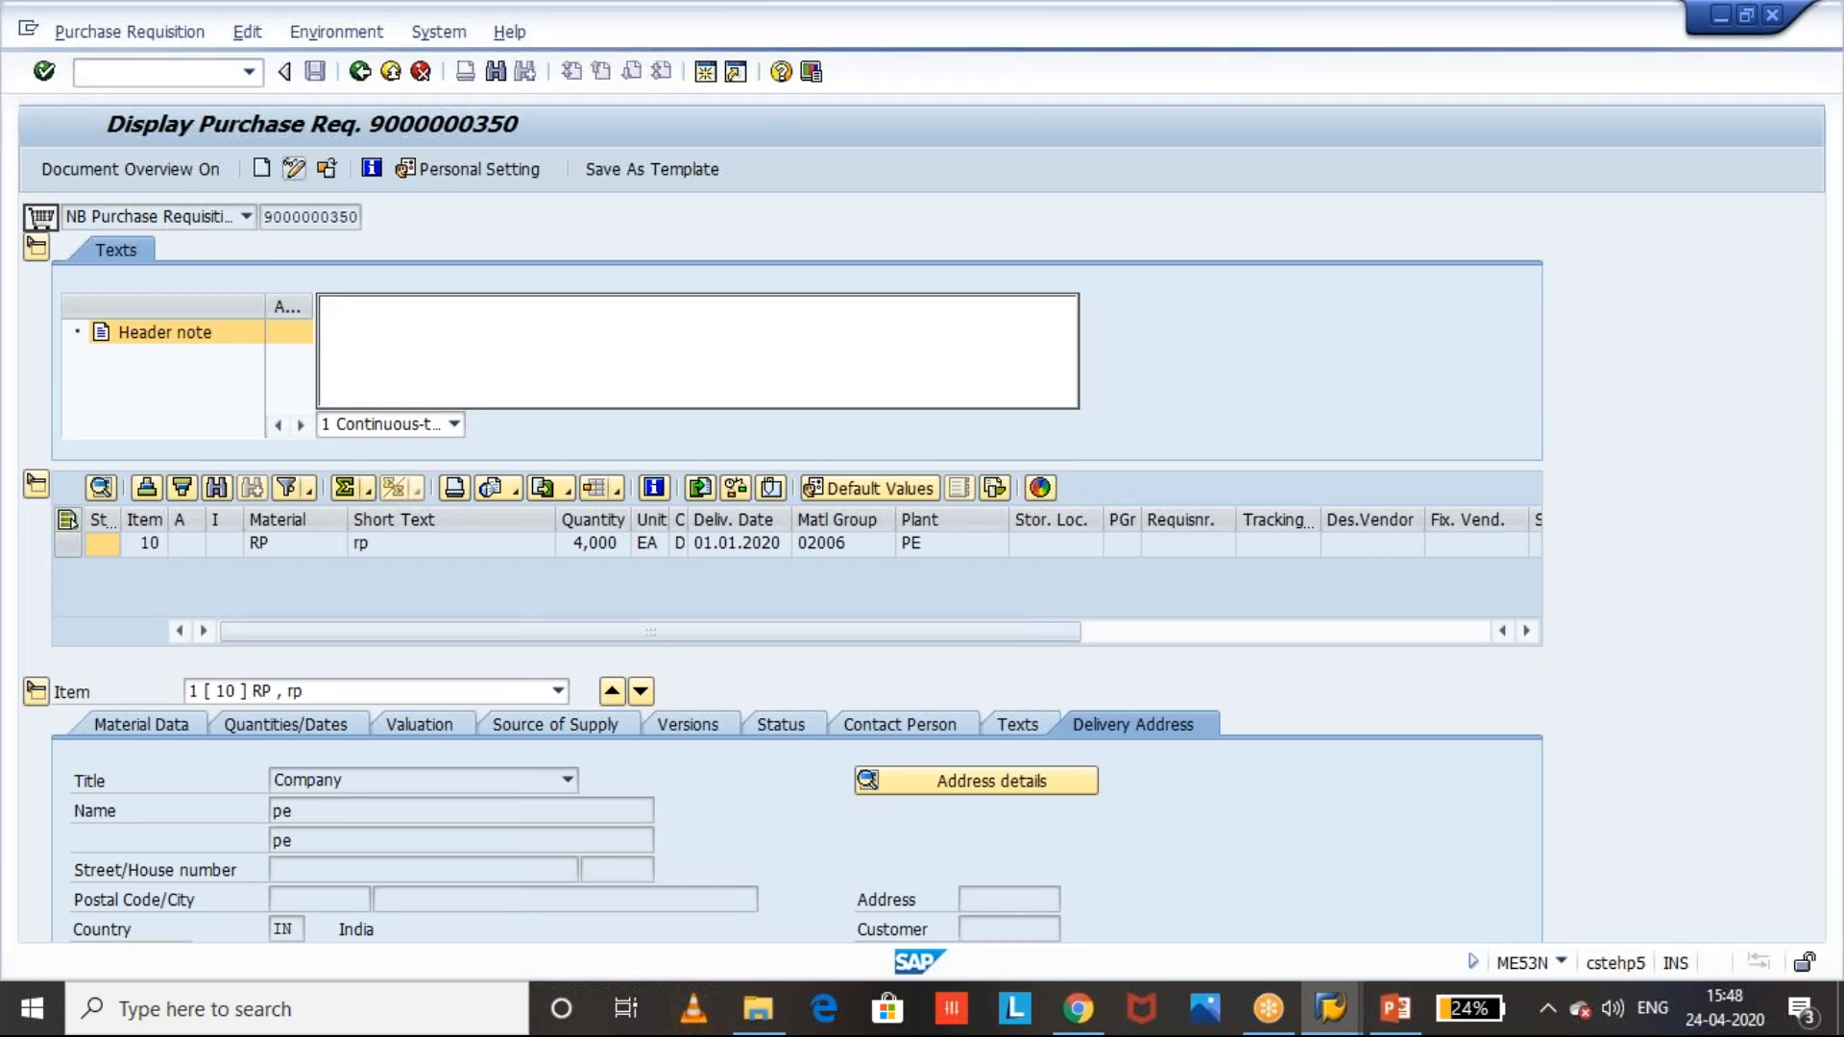
{"action": "left_click", "coordinate": [454, 347]}
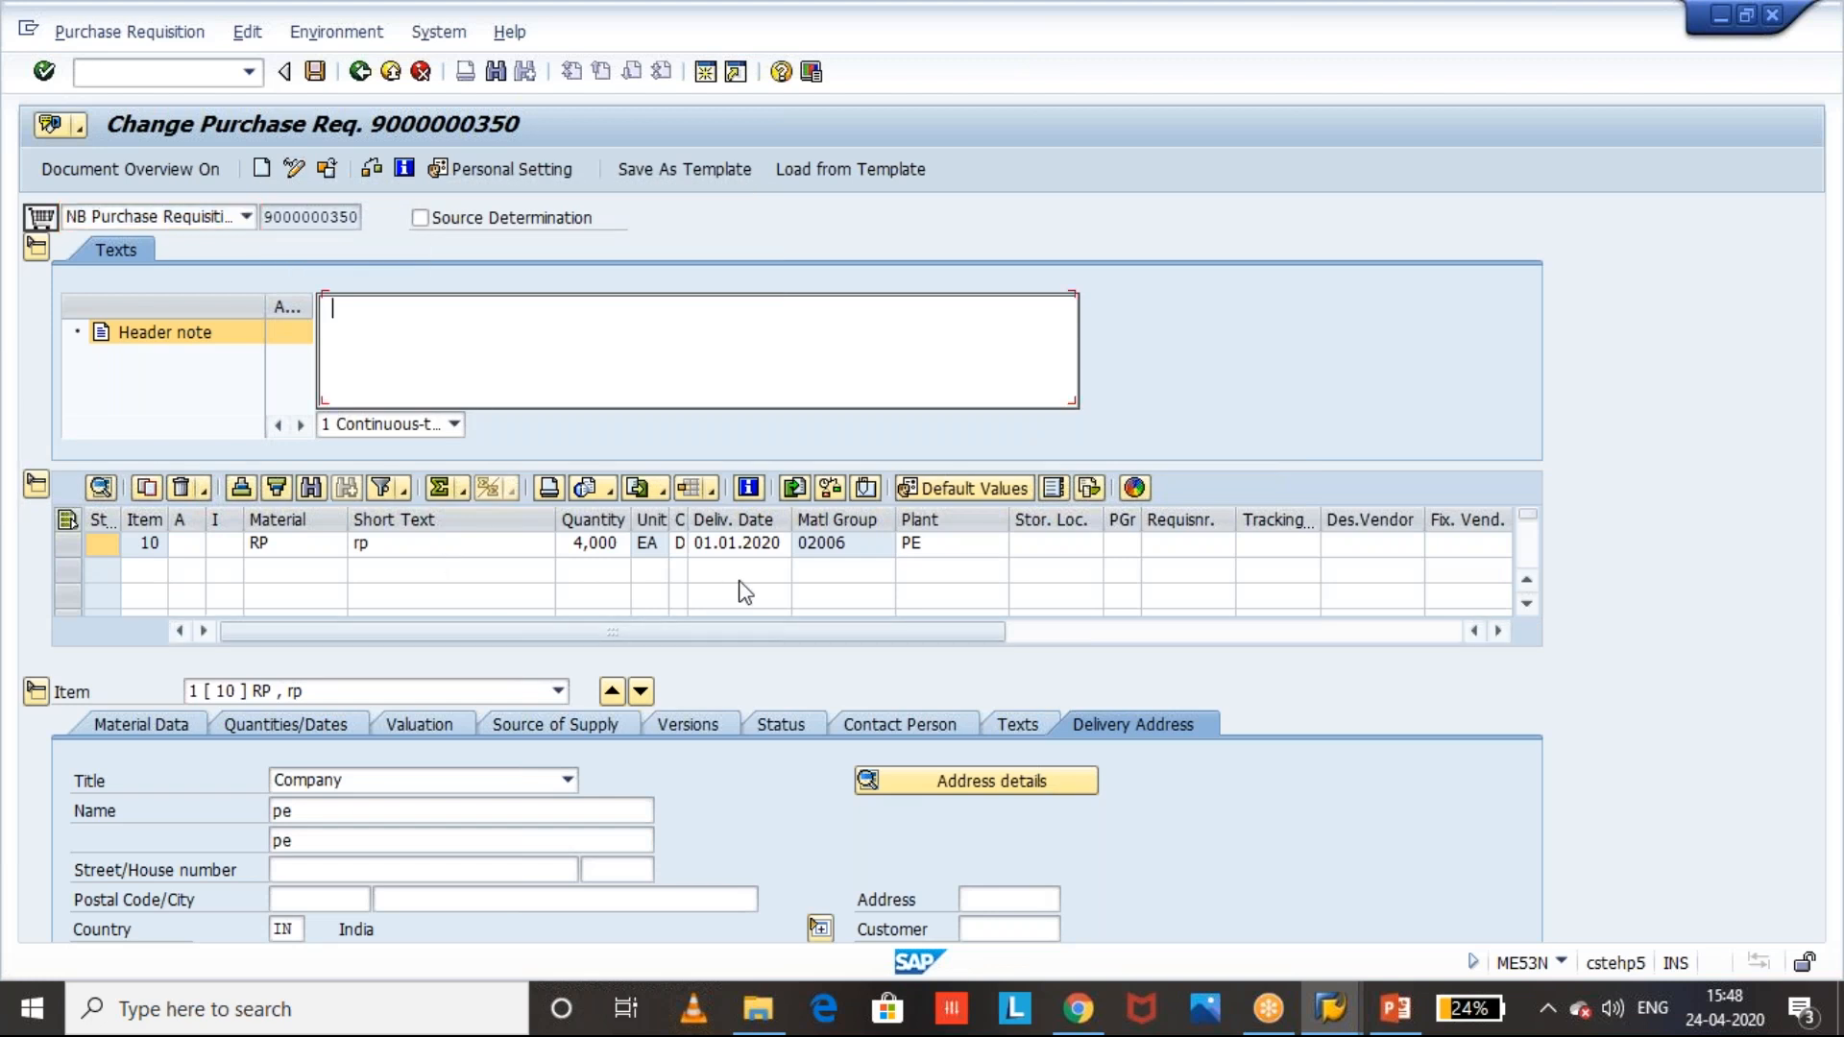
{"action": "left_click_drag", "start_coordinate": [296, 631], "coordinate": [804, 619]}
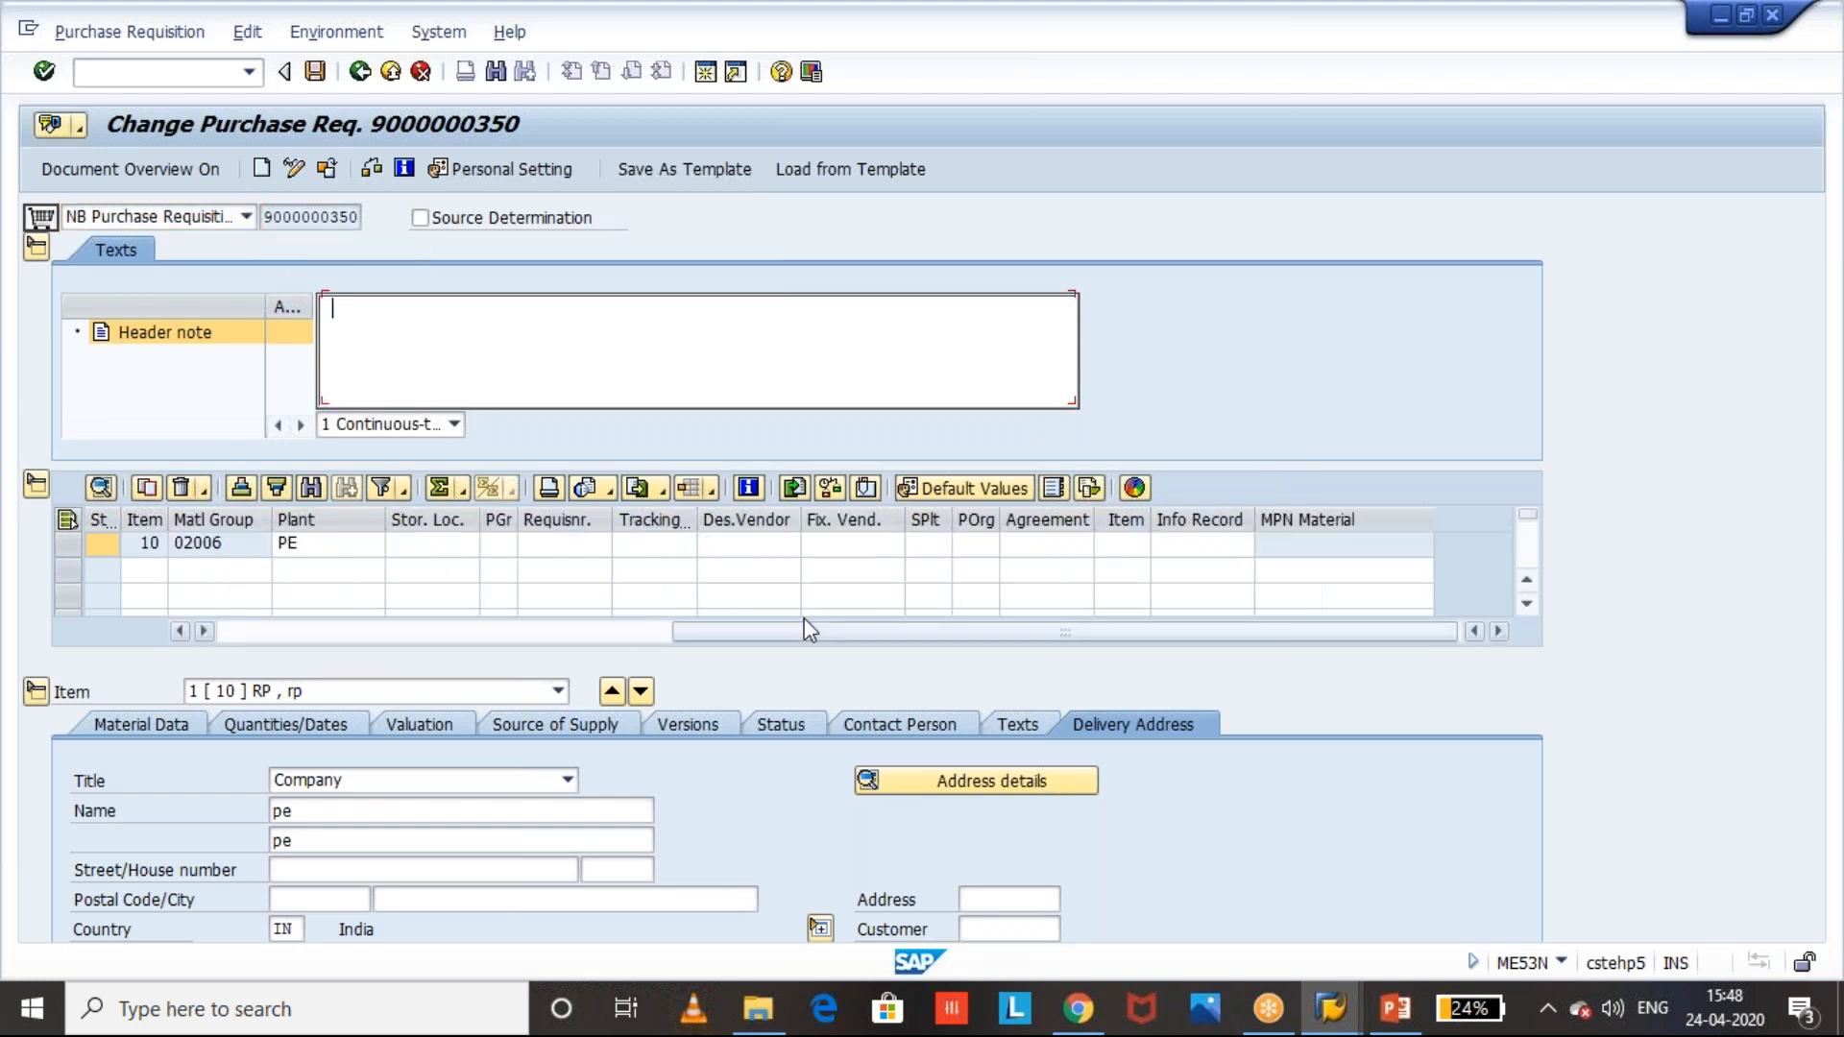
{"action": "left_click_drag", "start_coordinate": [211, 690], "coordinate": [170, 575]}
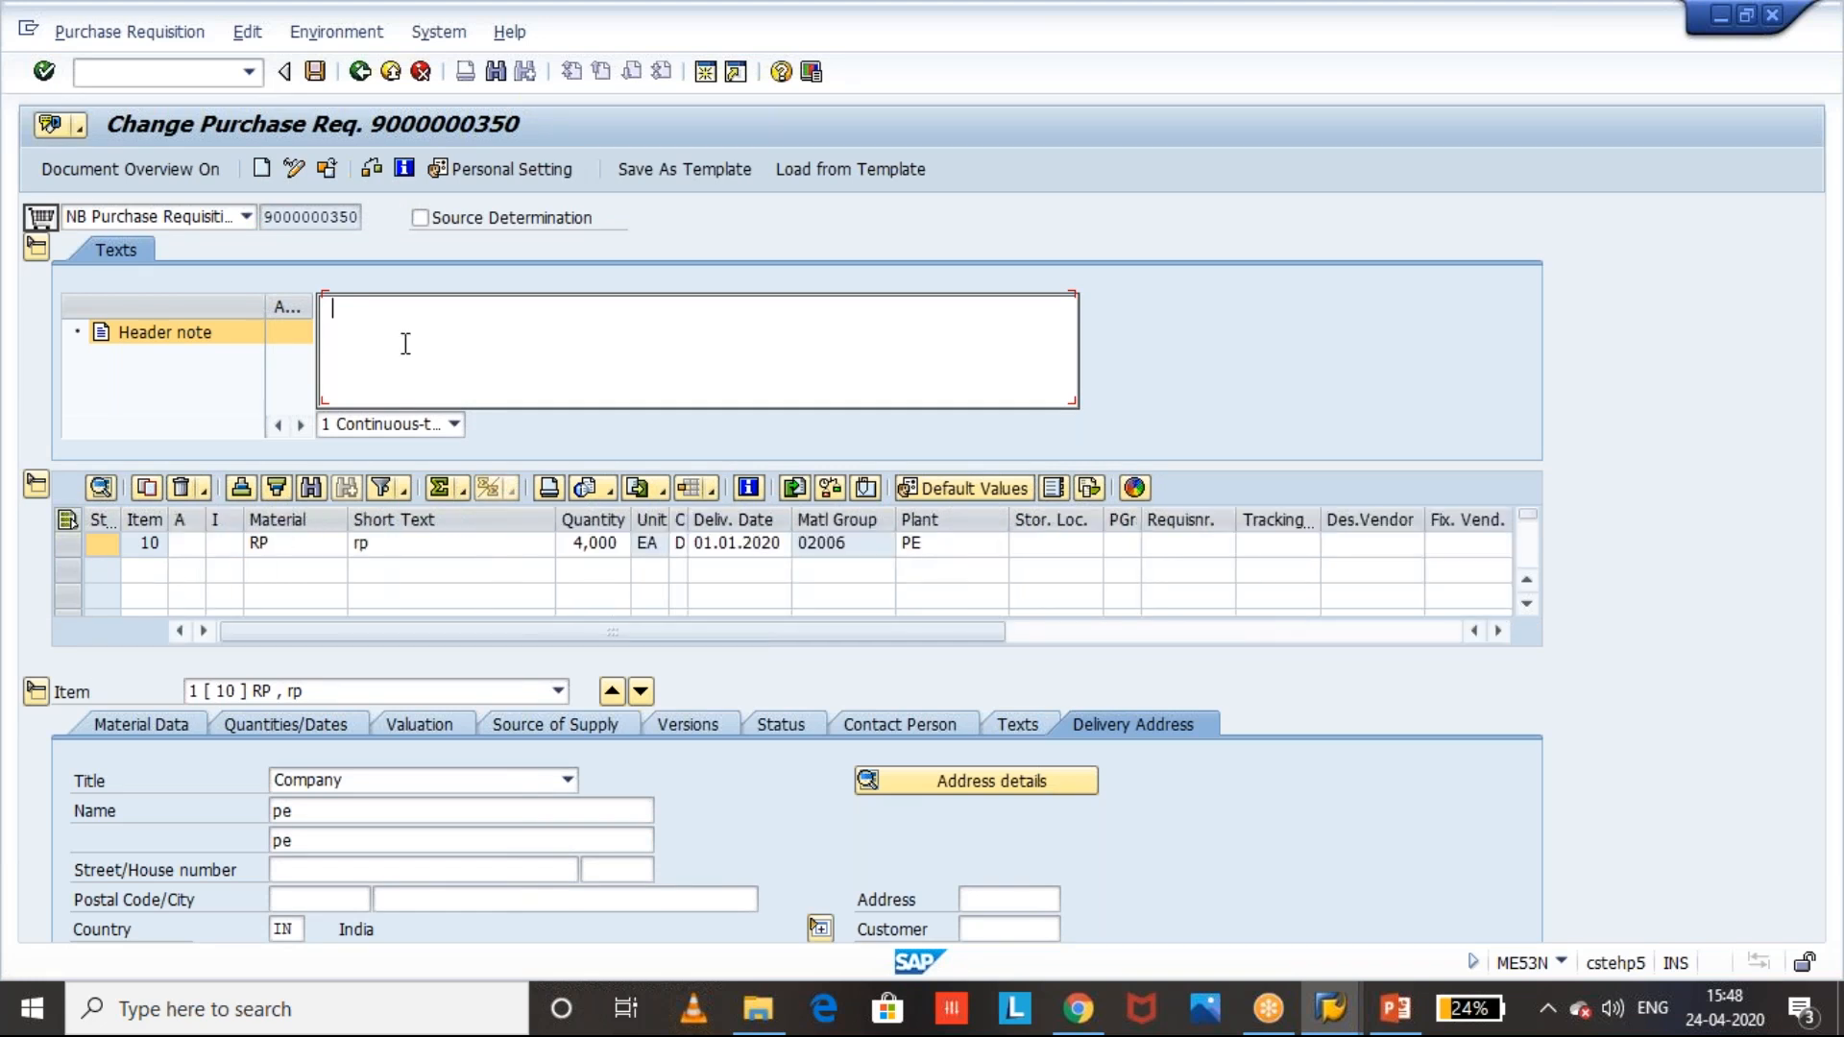
- Enter the header note "Added Header Note to inform to Purchase Admin" and save the purchase requisition
{"action": "key", "text": "Caps_Lock"}
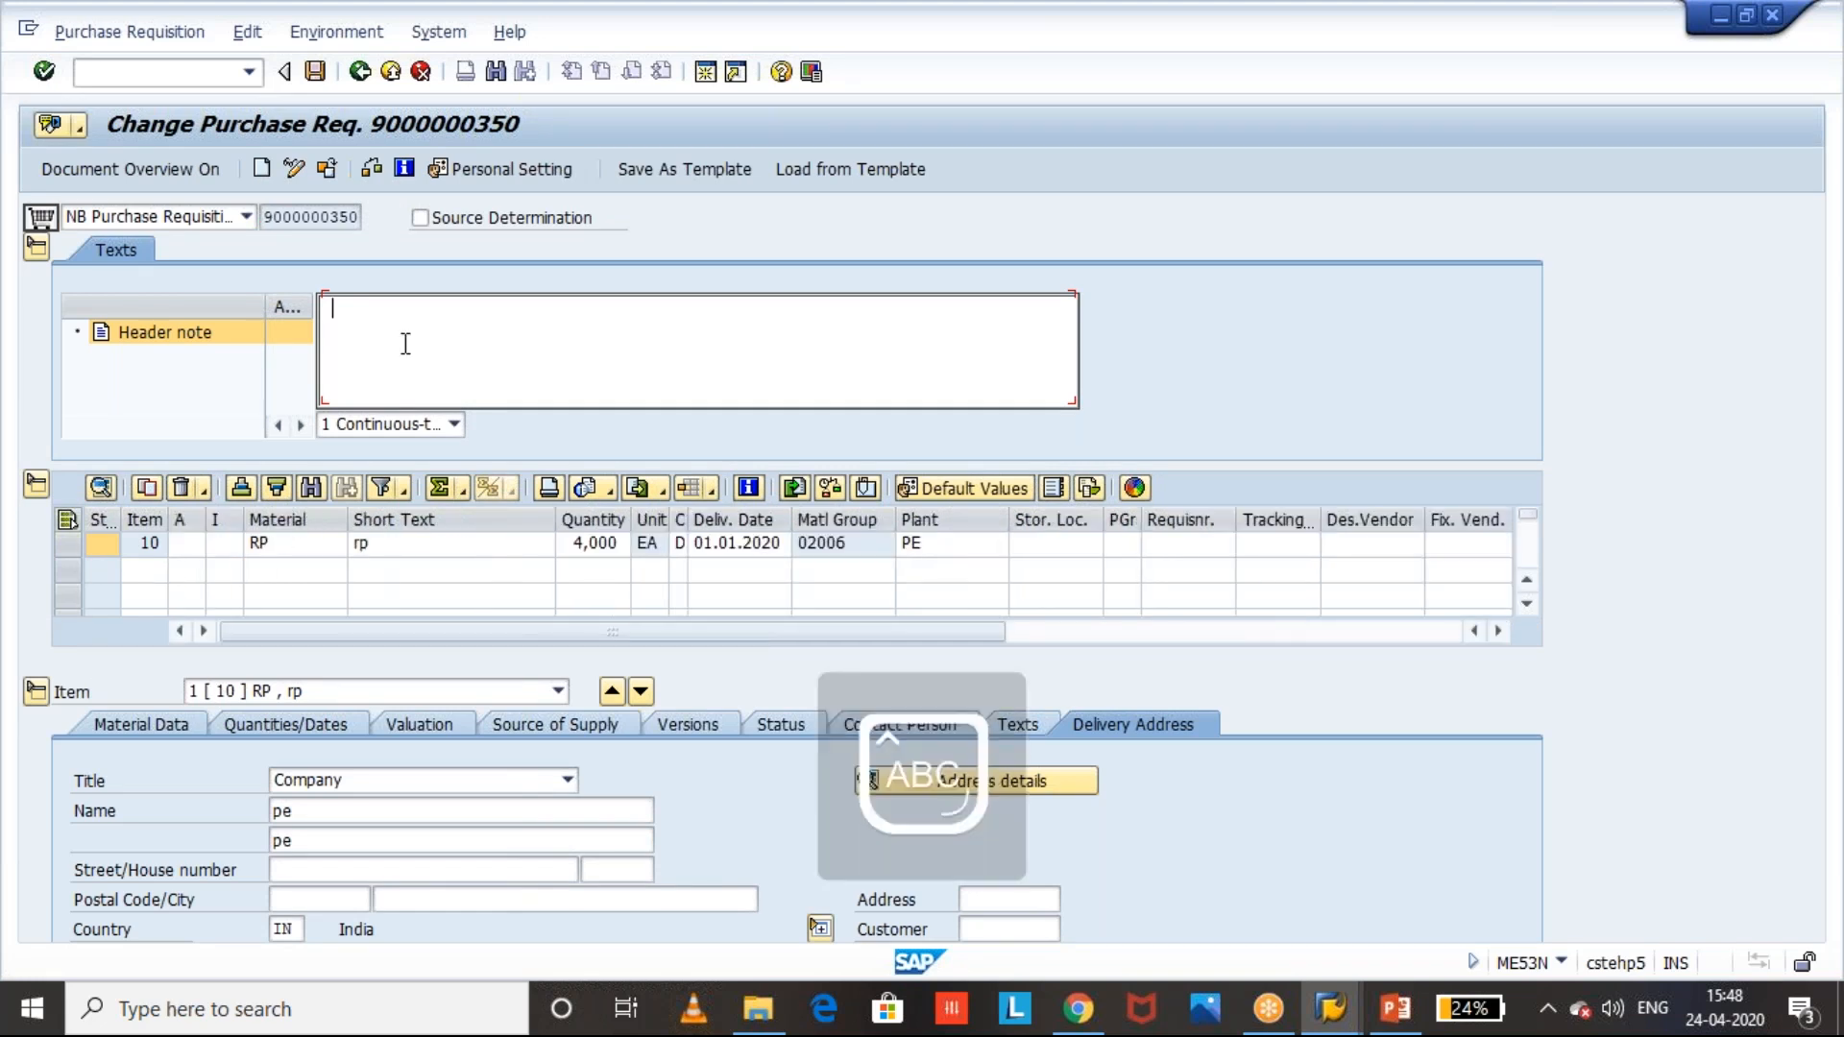
{"action": "type", "text": "d Header Note to"}
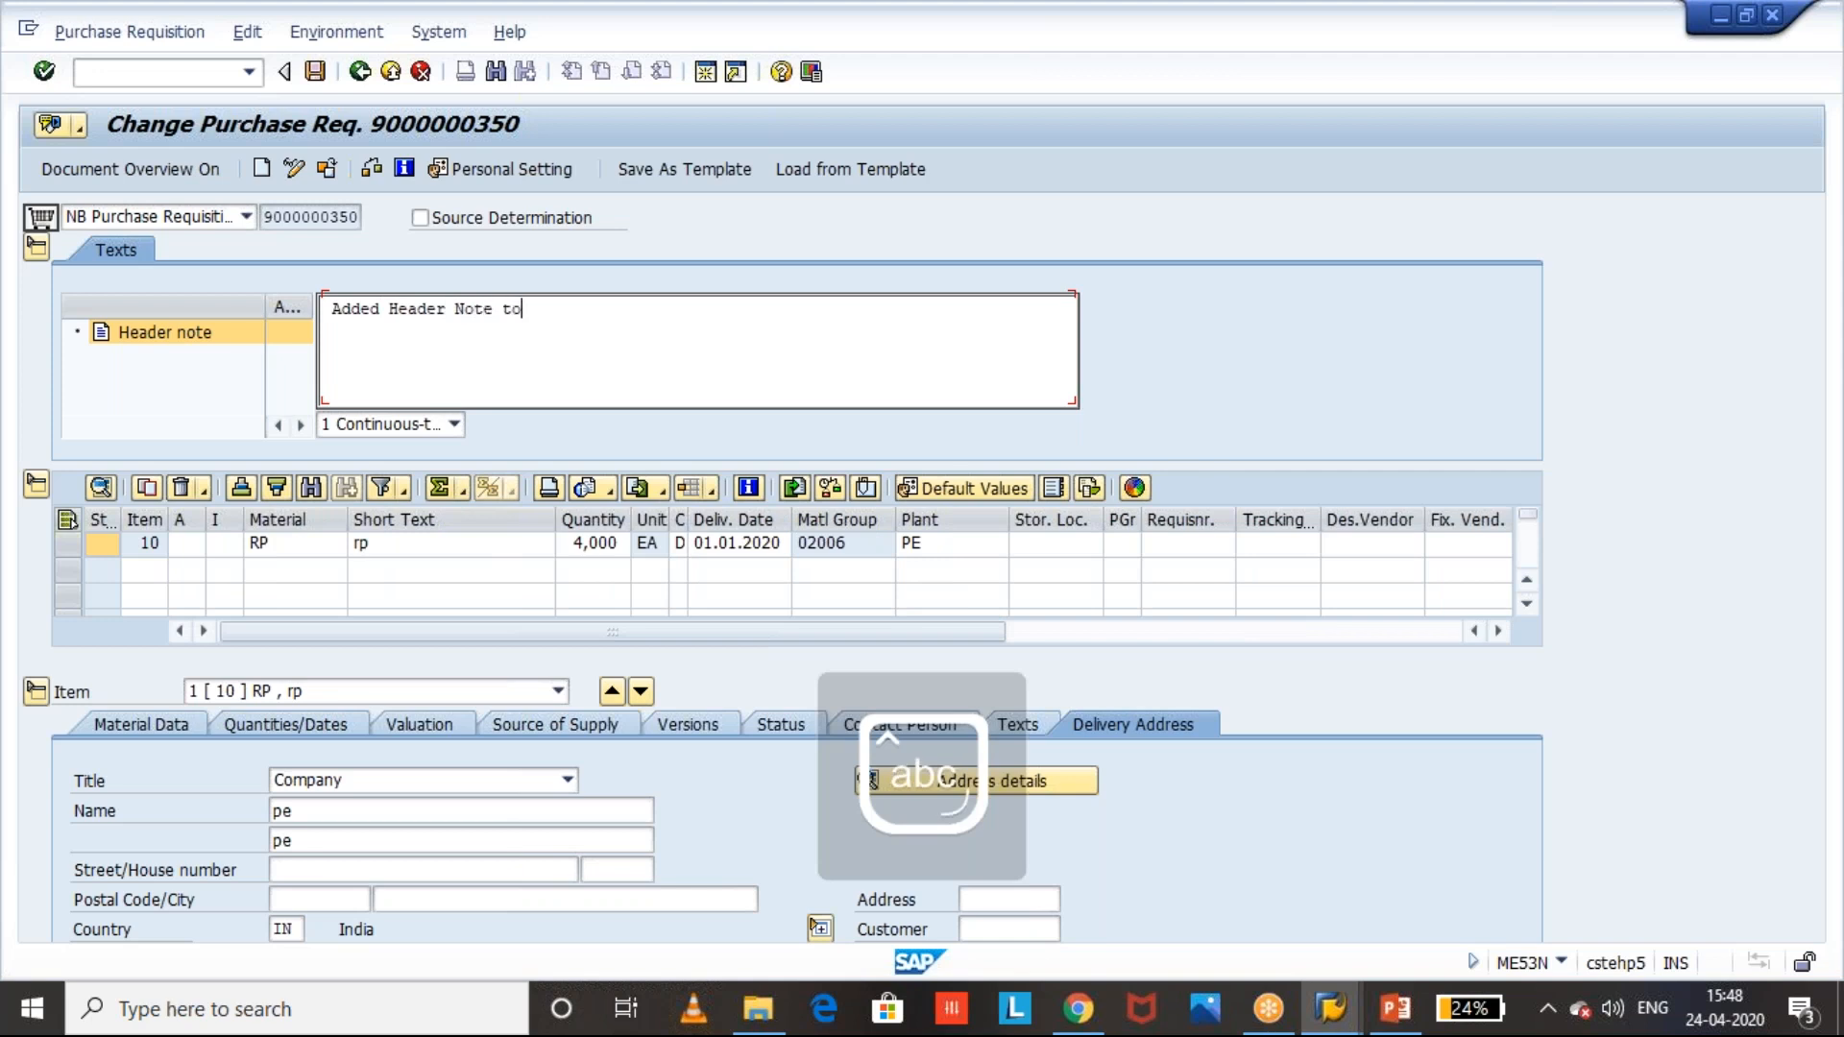
{"action": "type", "text": " inform to"}
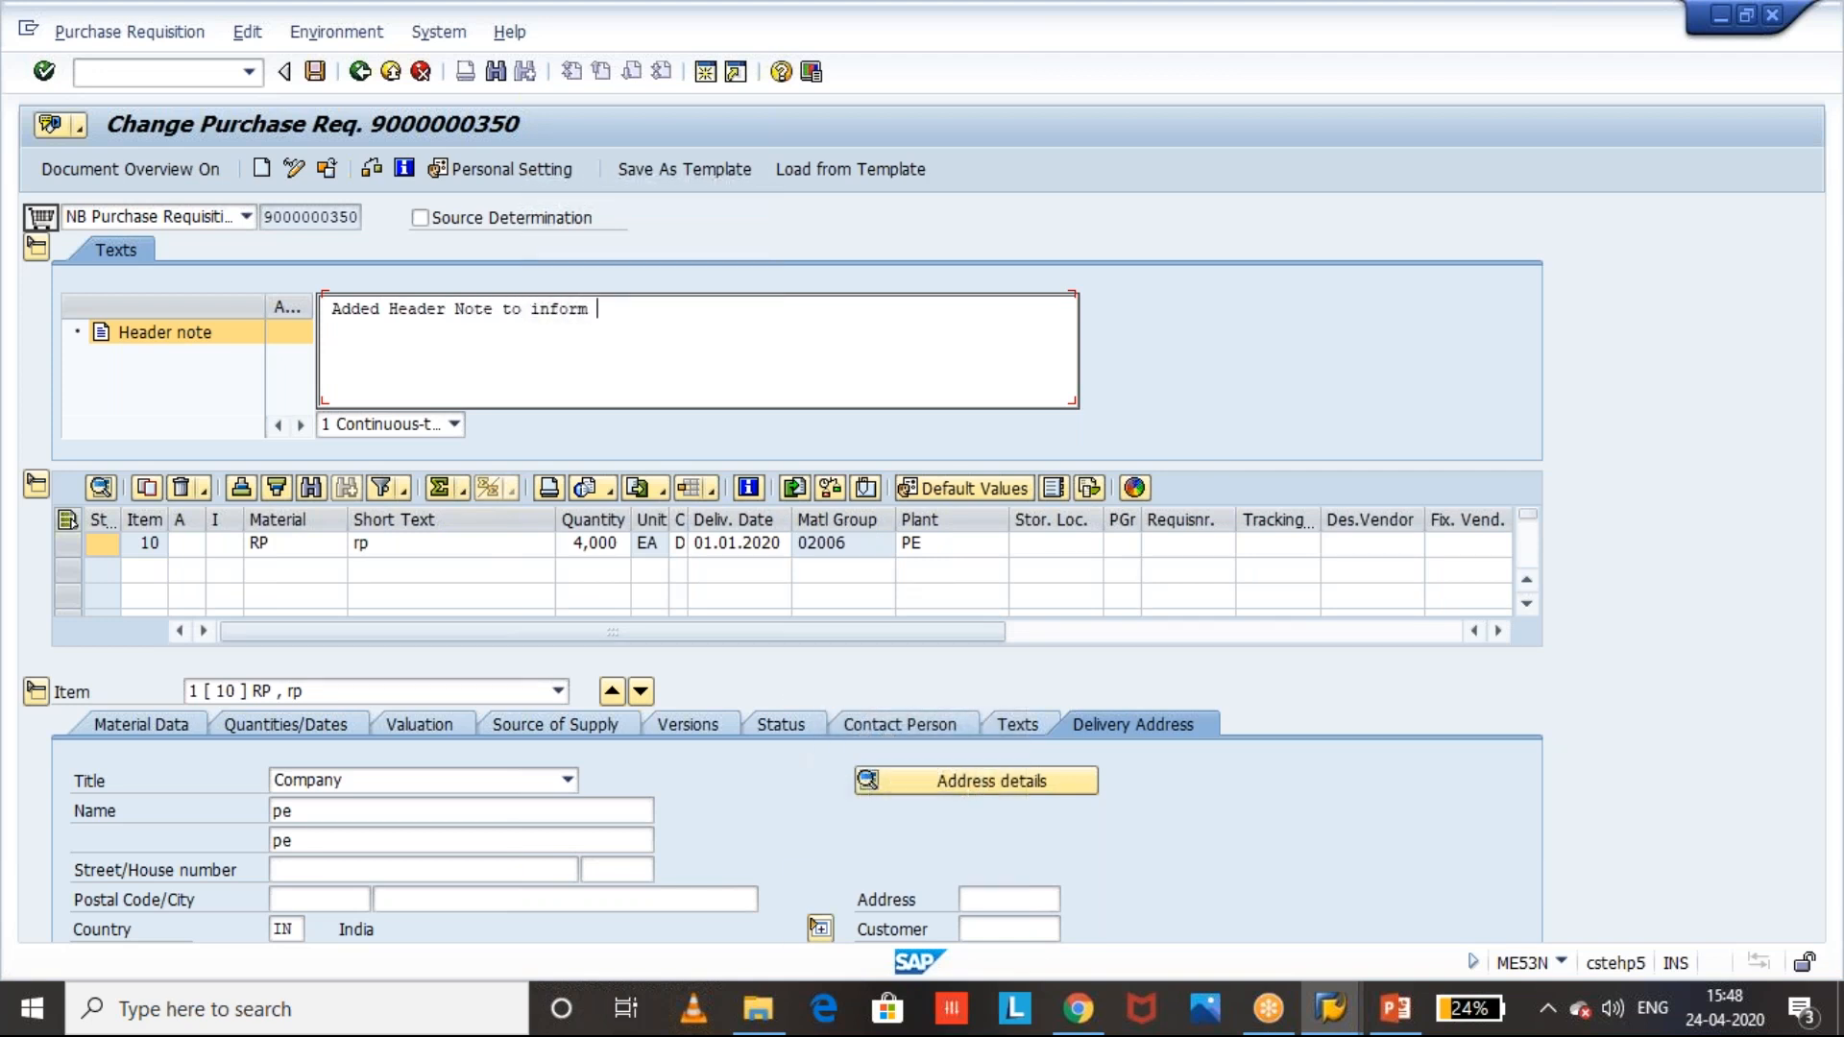
{"action": "key", "text": "Caps_Lock"}
{"action": "type", "text": "P"}
{"action": "key", "text": "Caps_Lock"}
{"action": "type", "text": "urchase"}
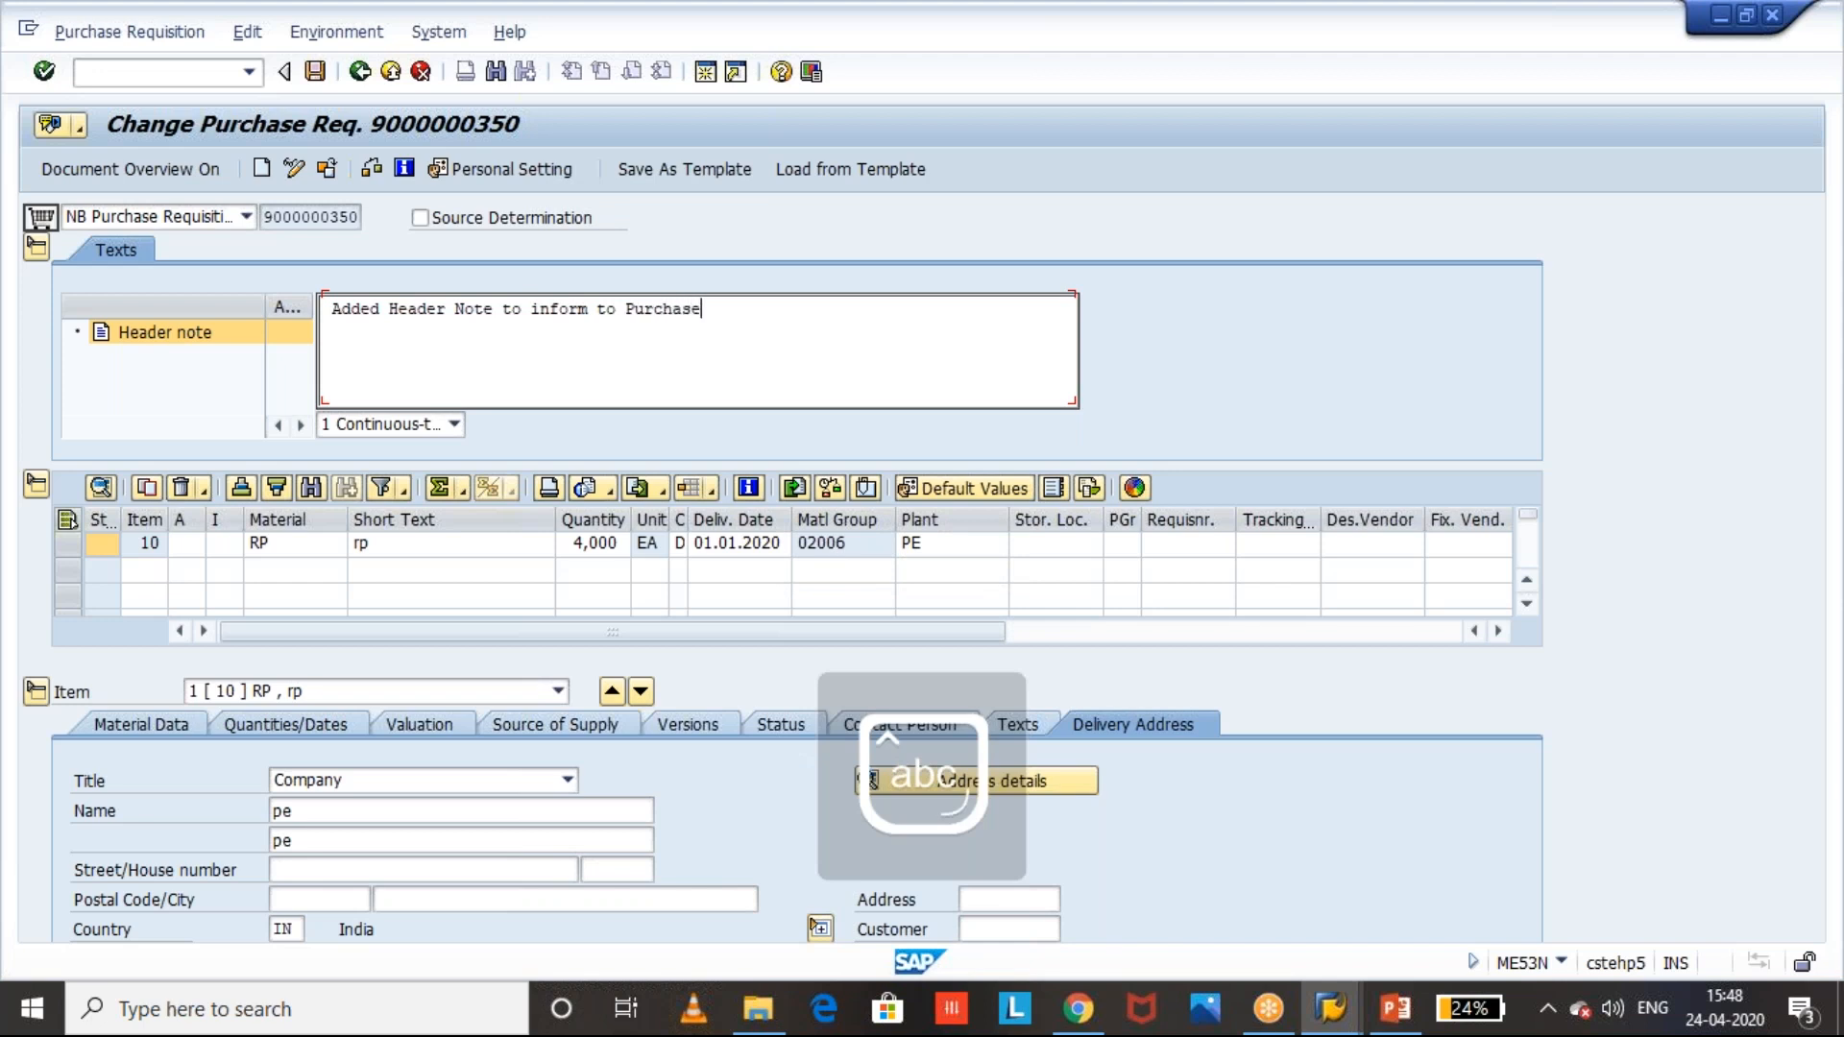
{"action": "type", "text": " Admin"}
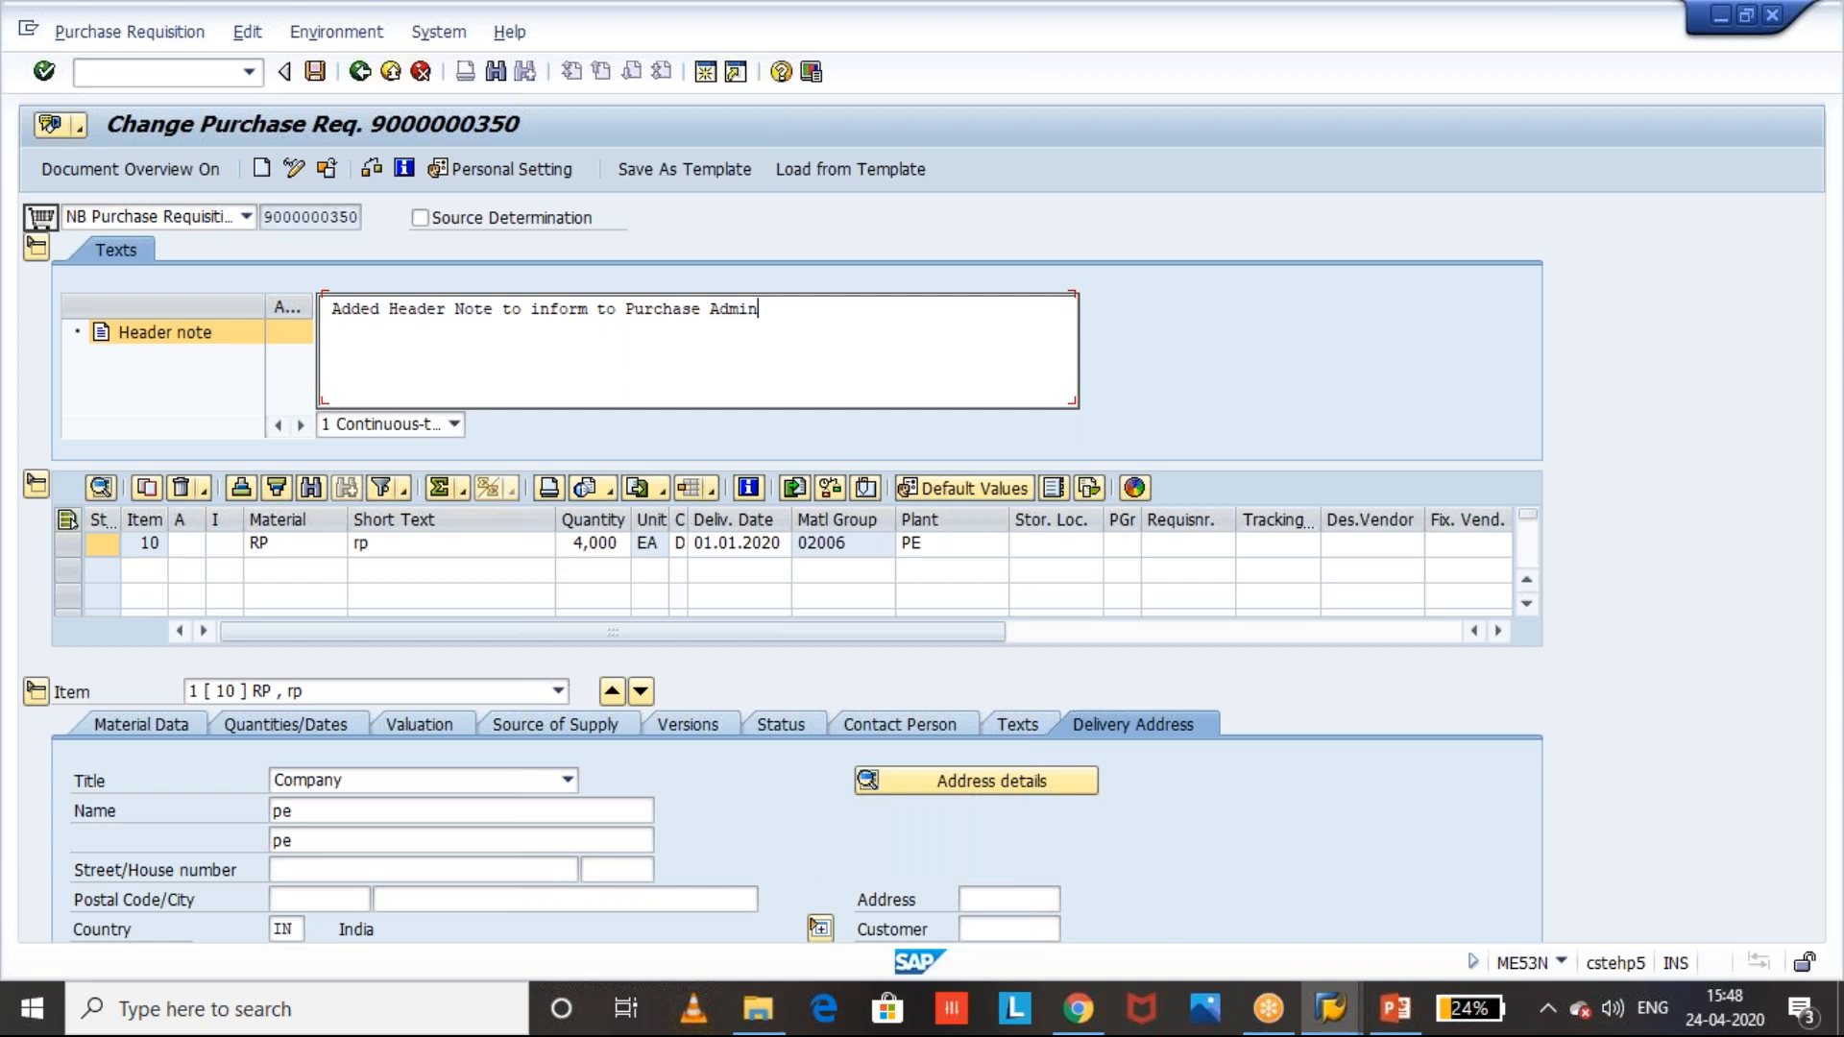
{"action": "left_click", "coordinate": [315, 71]}
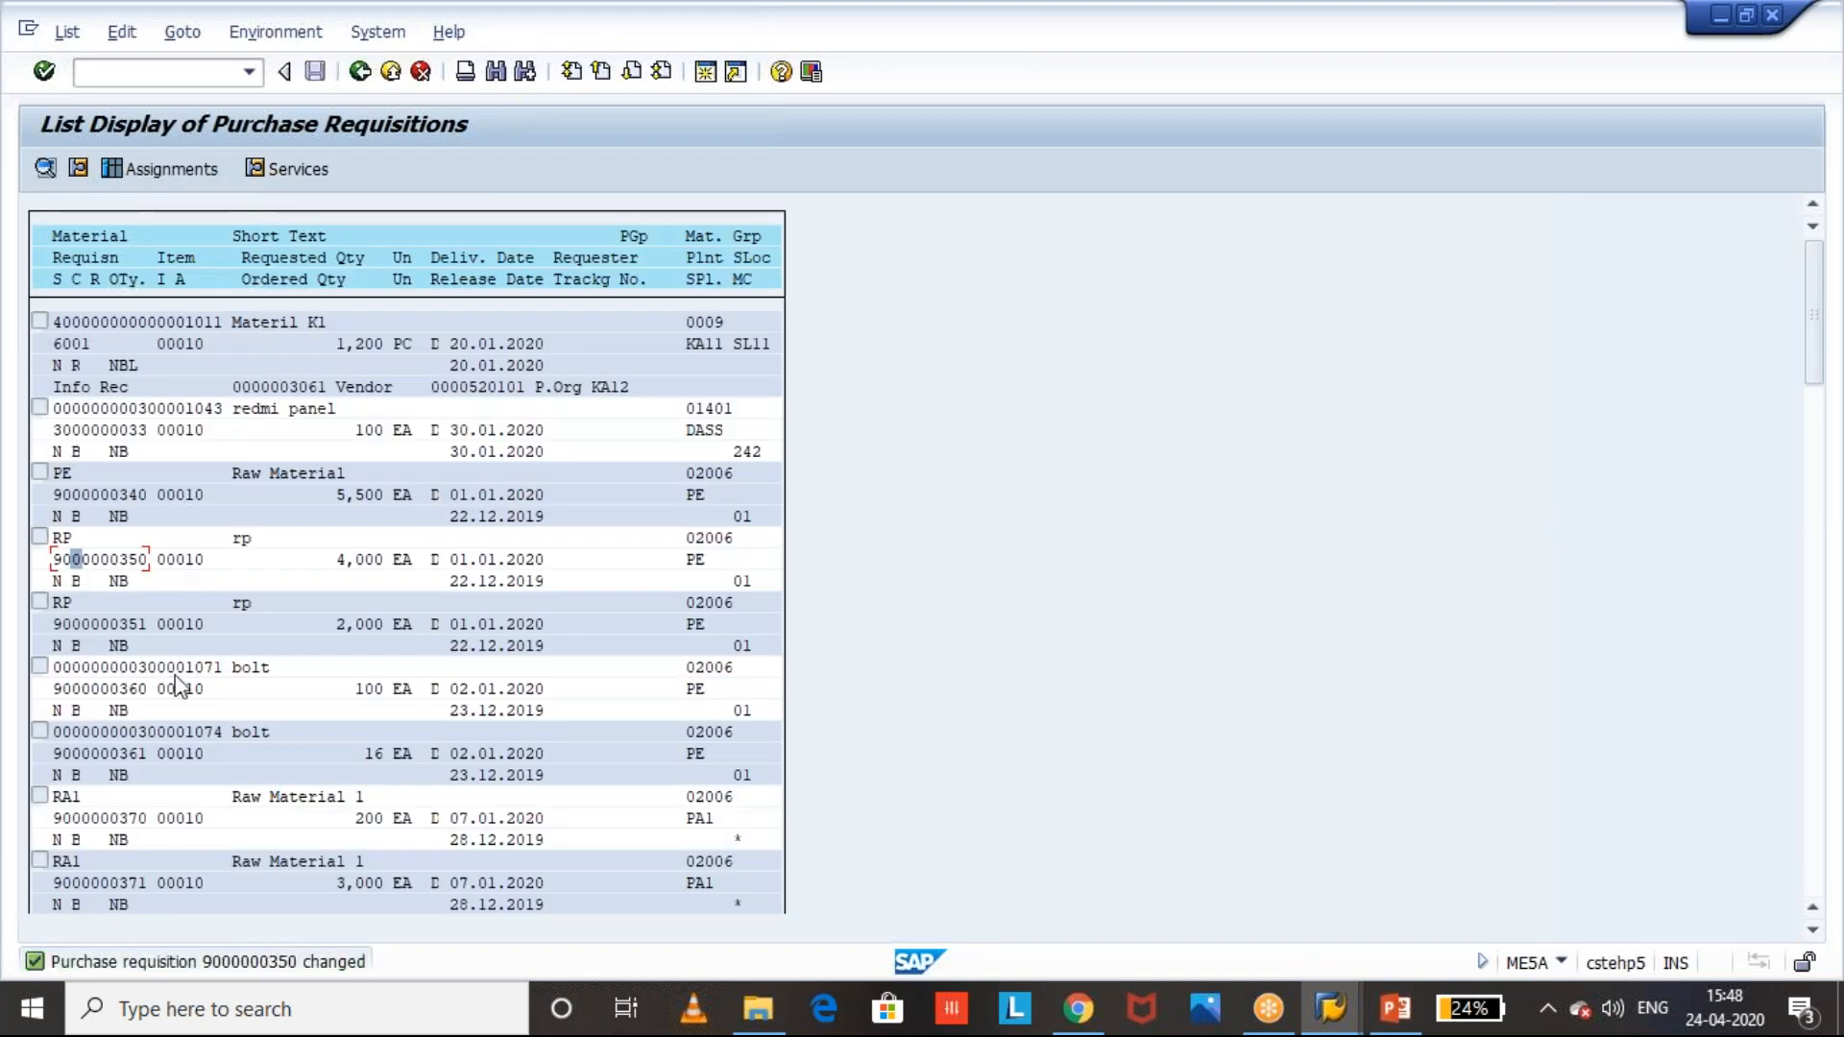
- Copy the requisition number of the 4,000 EA RP item from the purchase requisition list
{"action": "left_click_drag", "start_coordinate": [55, 561], "coordinate": [158, 574]}
{"action": "left_click", "coordinate": [94, 563]}
{"action": "left_click_drag", "start_coordinate": [55, 561], "coordinate": [151, 557]}
{"action": "key", "text": "ctrl+c"}
- Open transaction SE16N in a new session and load table CDHDR
{"action": "left_click", "coordinate": [706, 72]}
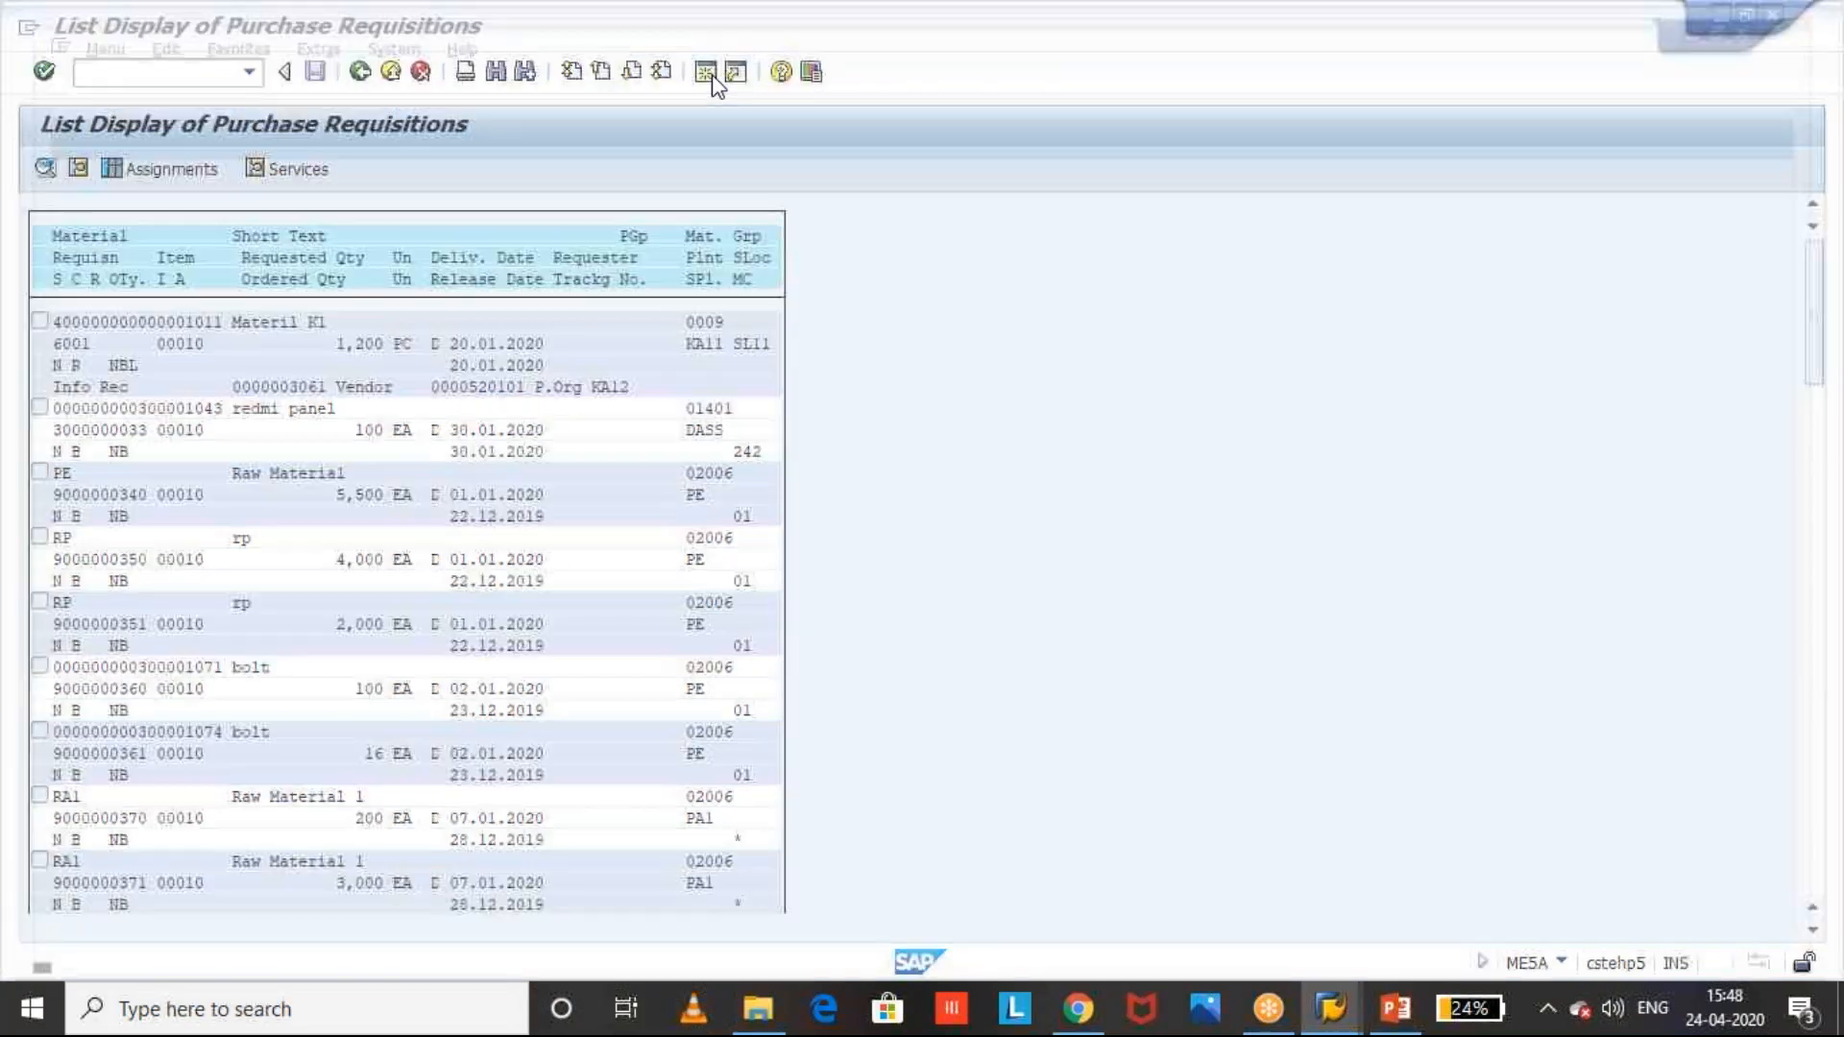
{"action": "type", "text": "se16n"}
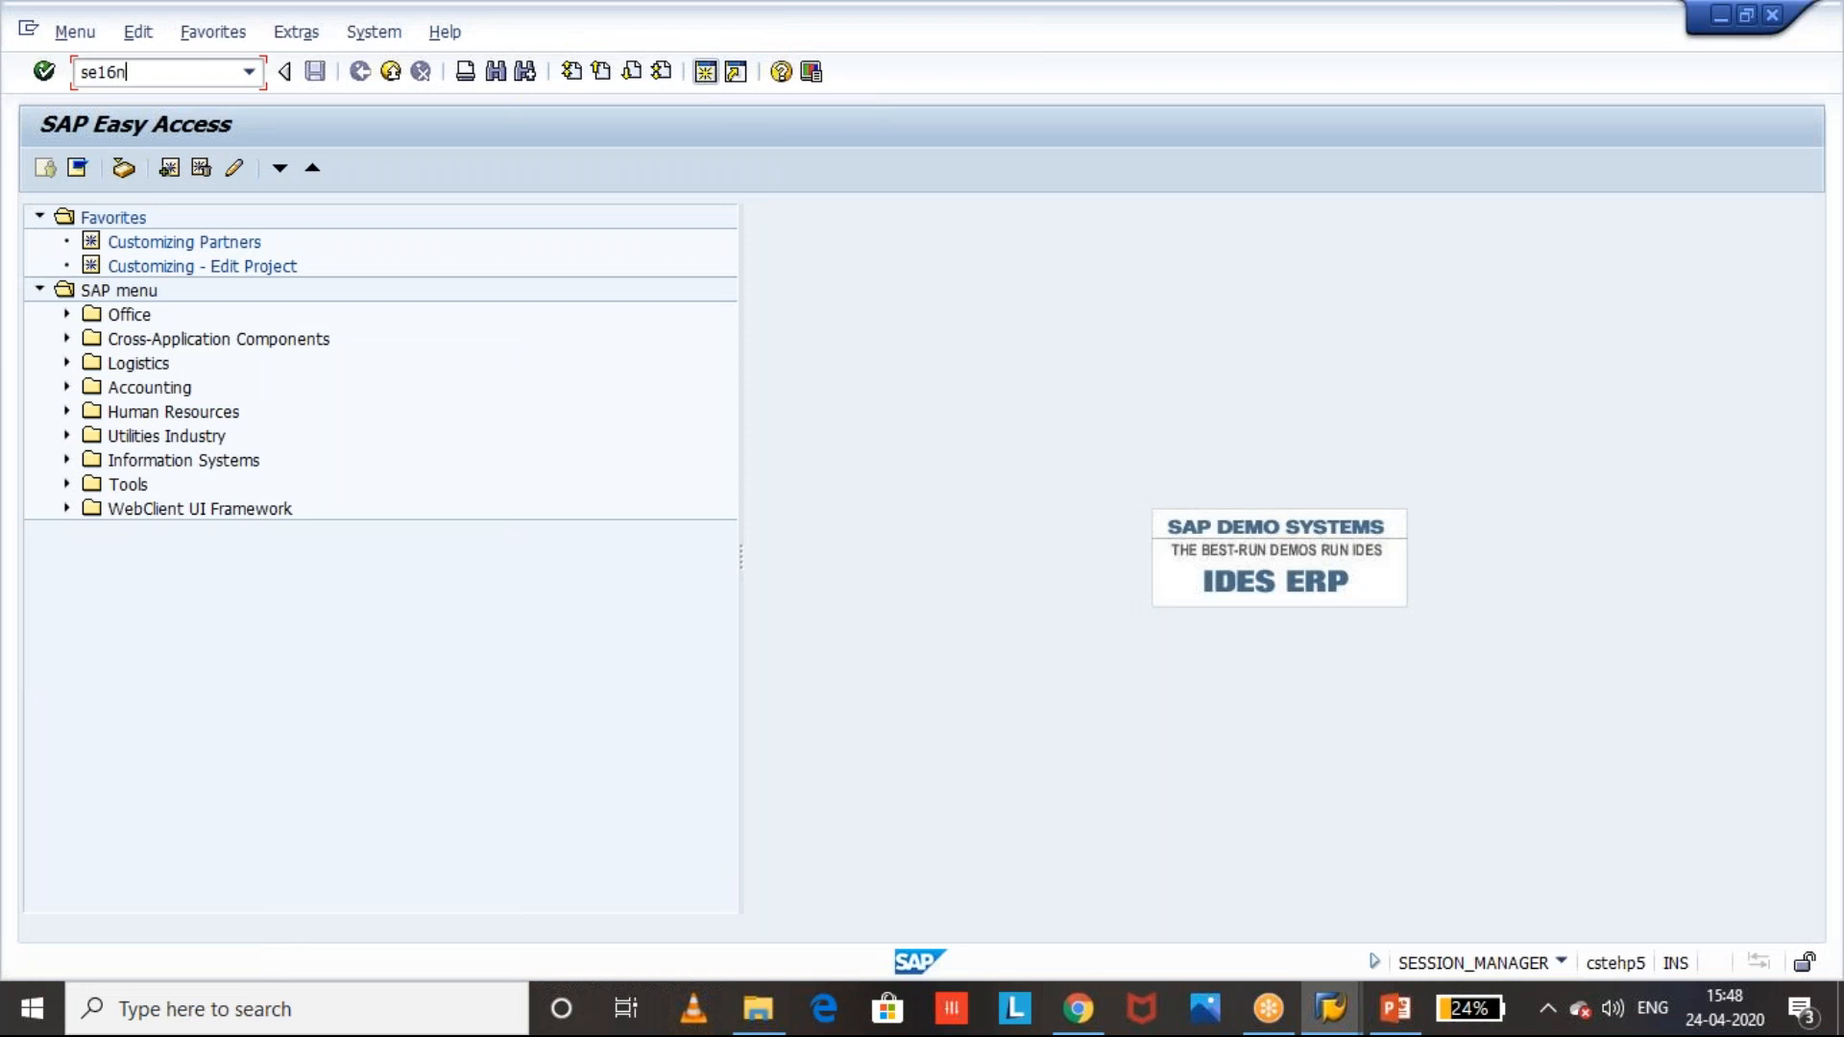
{"action": "key", "text": "Return"}
{"action": "type", "text": "c"}
{"action": "key", "text": "Caps_Lock"}
{"action": "key", "text": "BackSpace"}
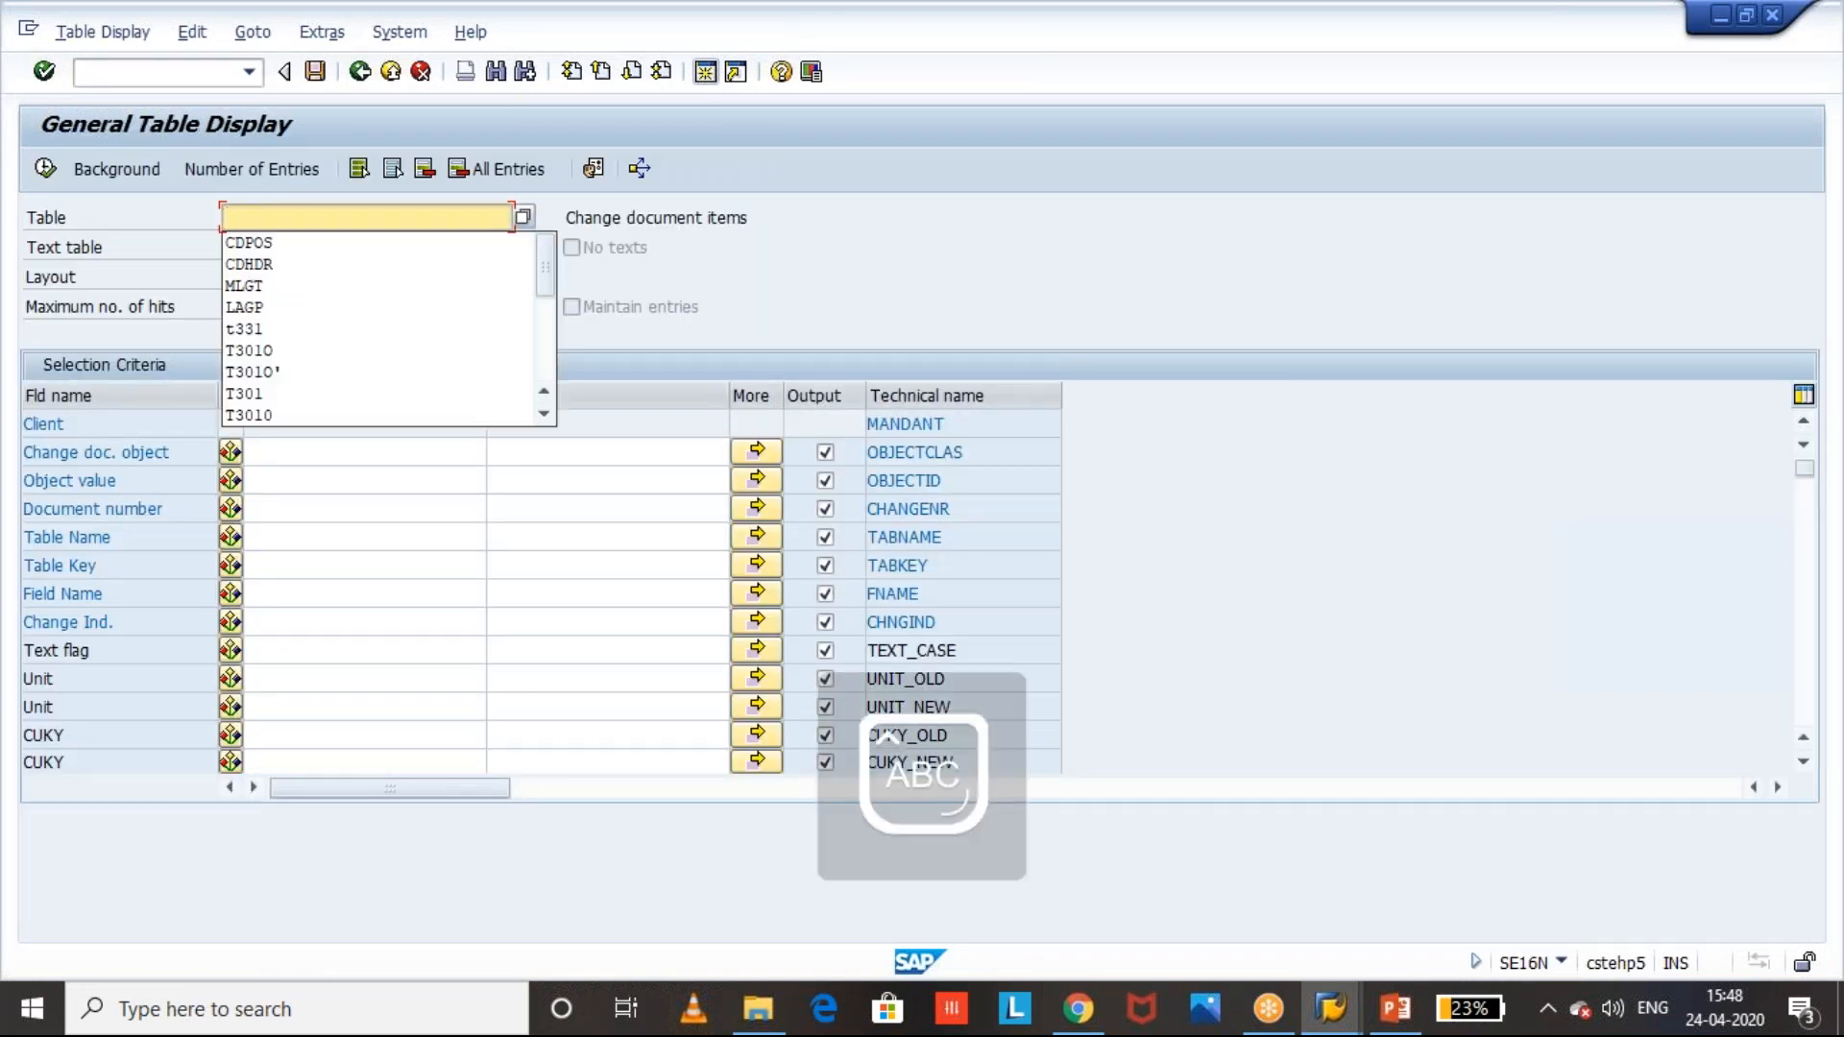
{"action": "type", "text": "CDHDR"}
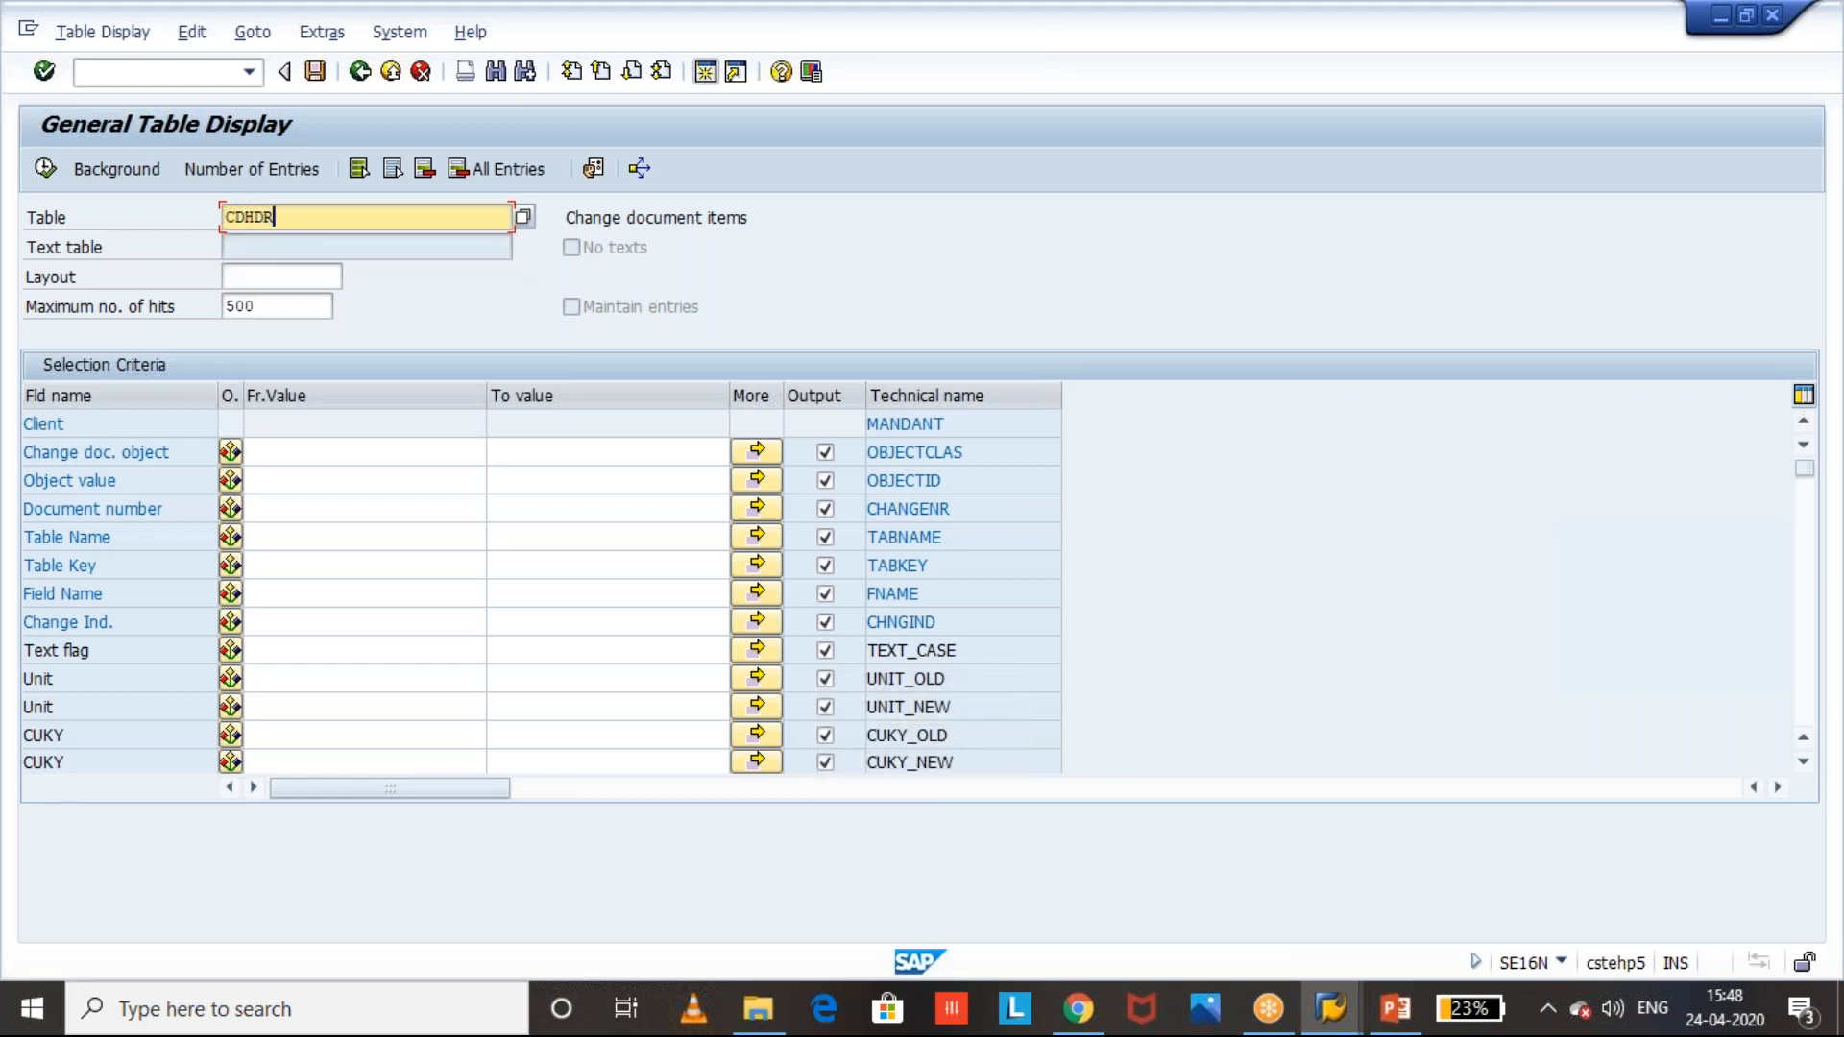
{"action": "key", "text": "Return"}
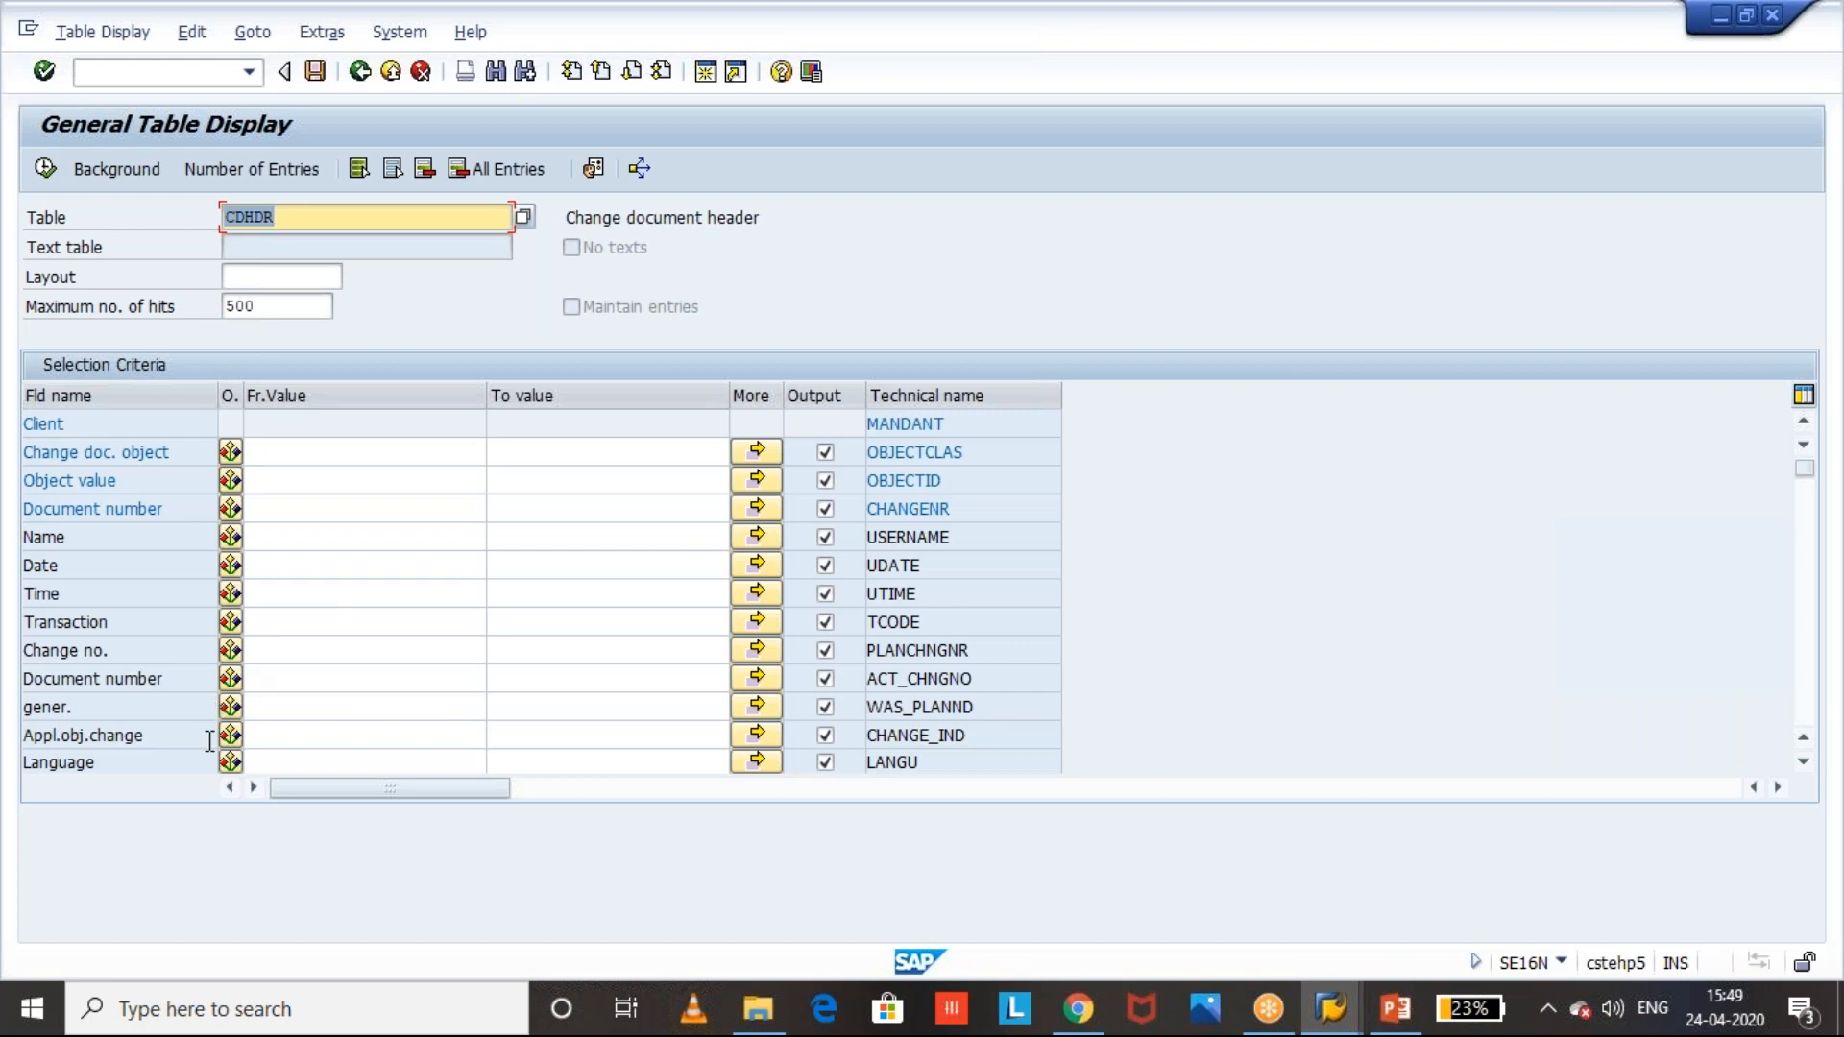
- List the CDHDR entries whose object value equals the copied purchase requisition number
{"action": "left_click", "coordinate": [942, 537]}
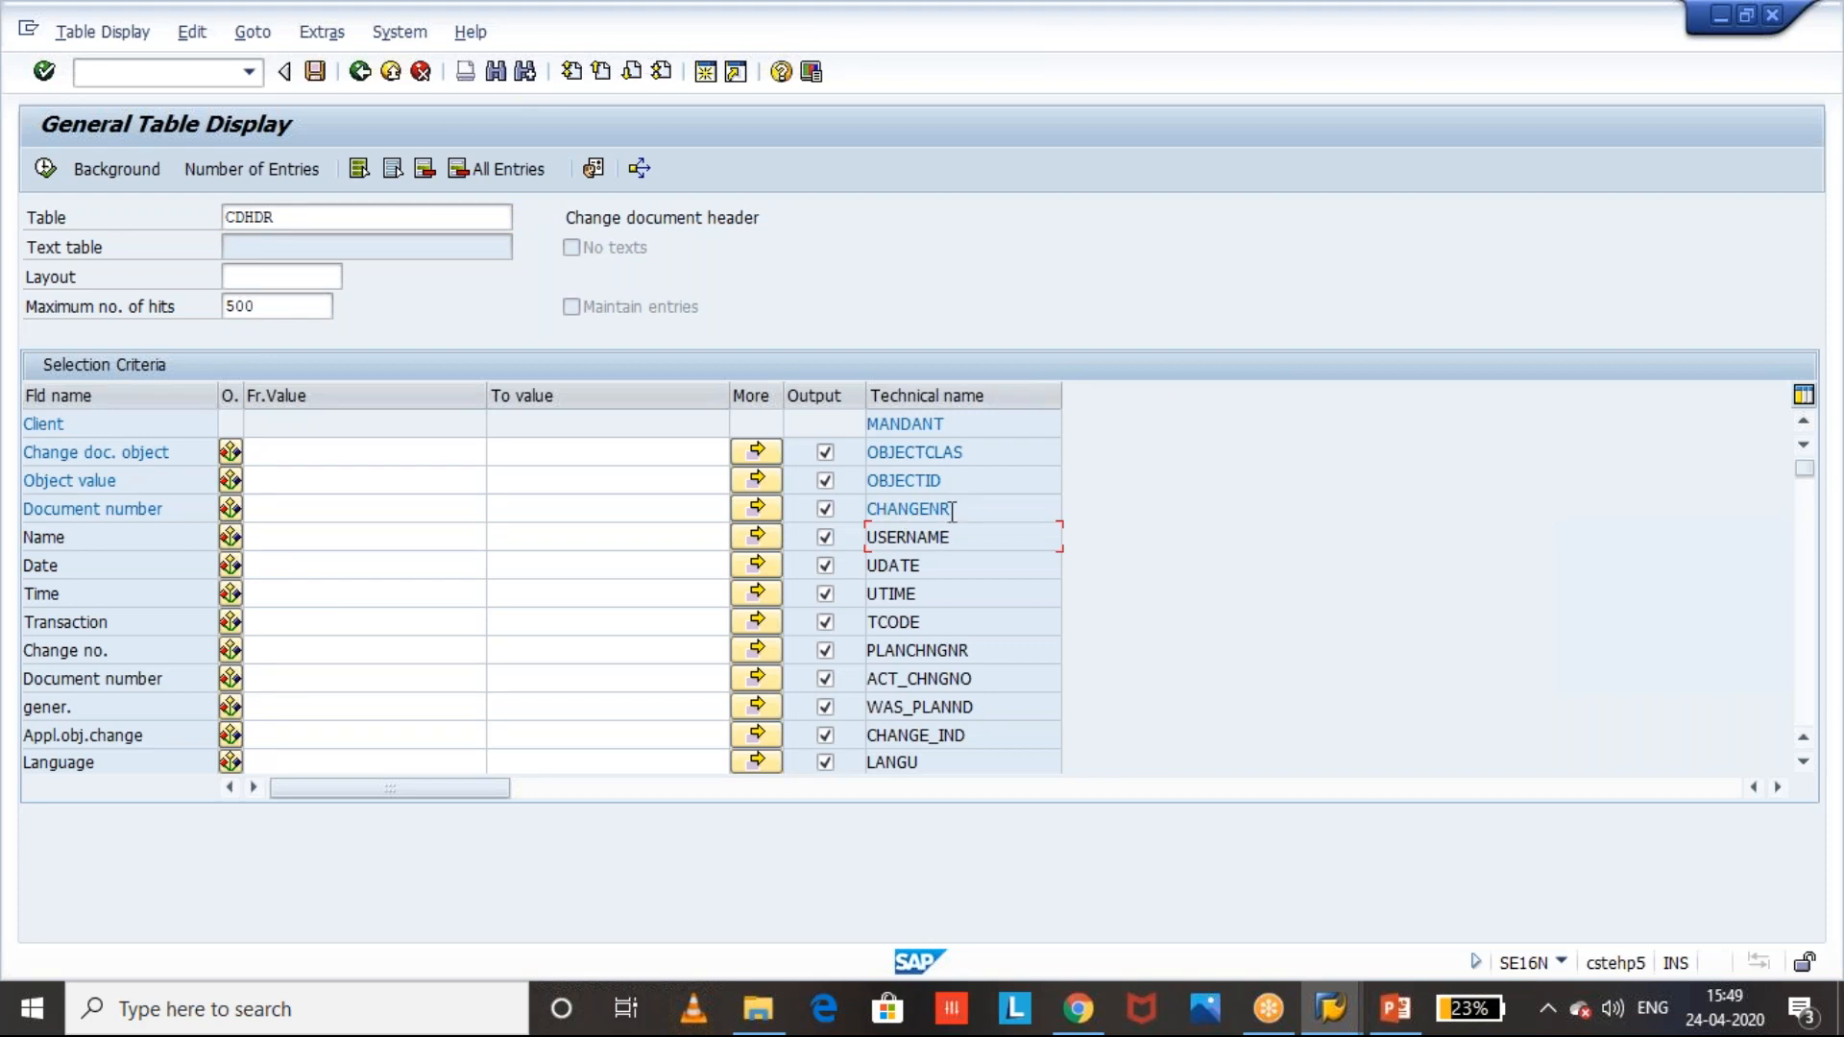
{"action": "left_click", "coordinate": [444, 480]}
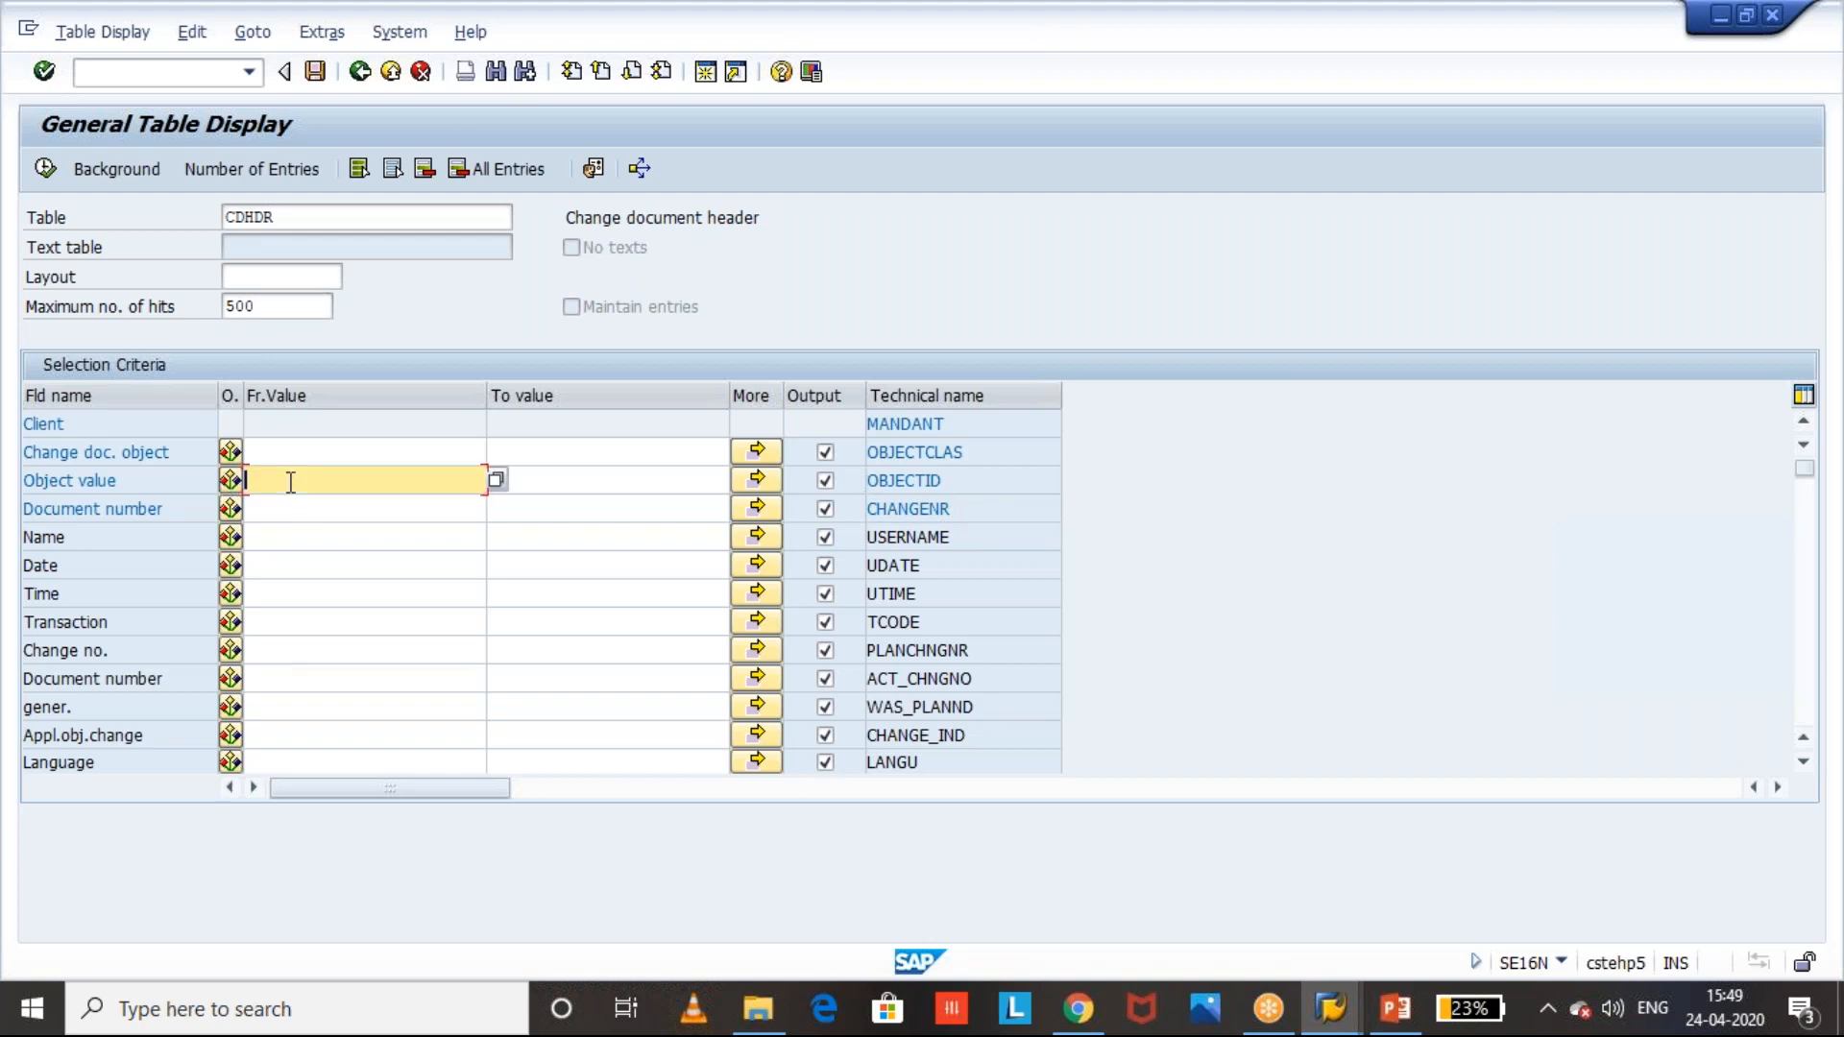
{"action": "key", "text": "ctrl+v"}
{"action": "key", "text": "Delete"}
{"action": "key", "text": "Delete"}
{"action": "key", "text": "Delete"}
{"action": "type", "text": "2000"}
{"action": "key", "text": "BackSpace"}
{"action": "double_click", "coordinate": [274, 479]}
{"action": "key", "text": "ctrl+v"}
{"action": "left_click", "coordinate": [46, 170]}
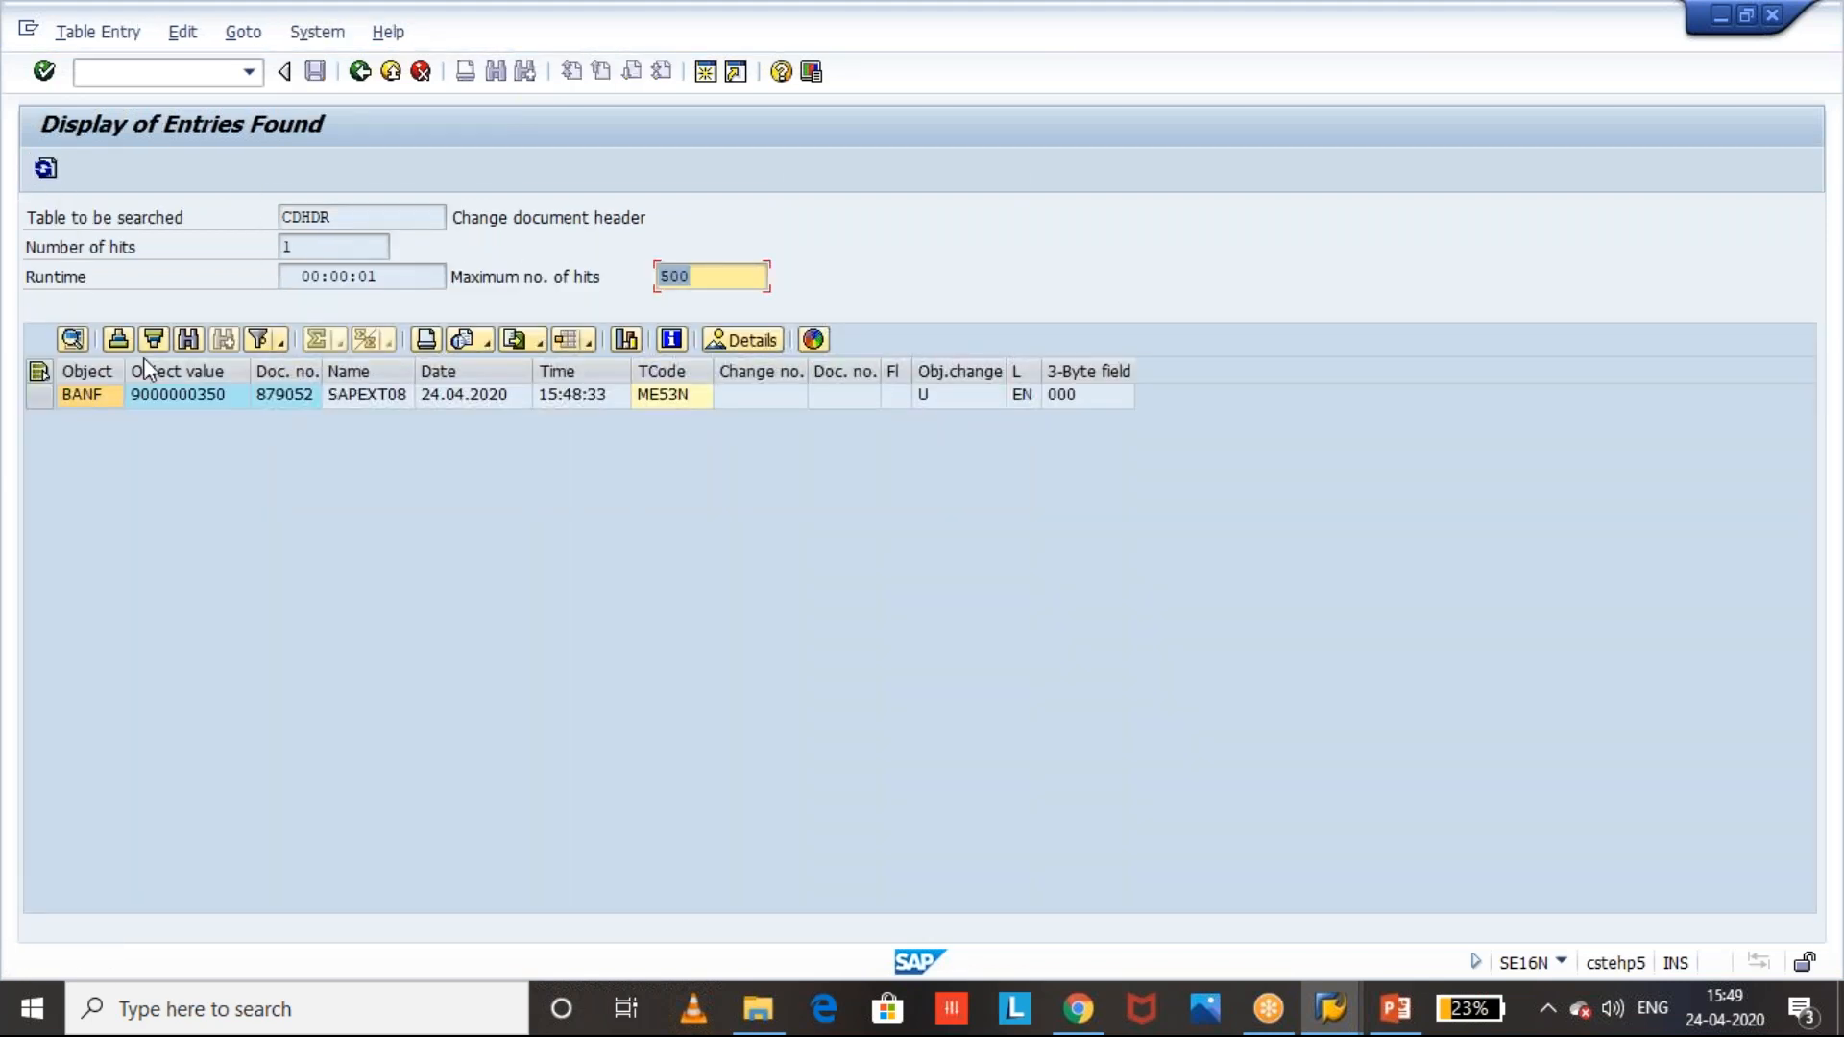
- Compare the user name in the CDHDR entry with the logged-on user by showing the user in the status bar
{"action": "left_click", "coordinate": [273, 403]}
{"action": "left_click", "coordinate": [361, 396]}
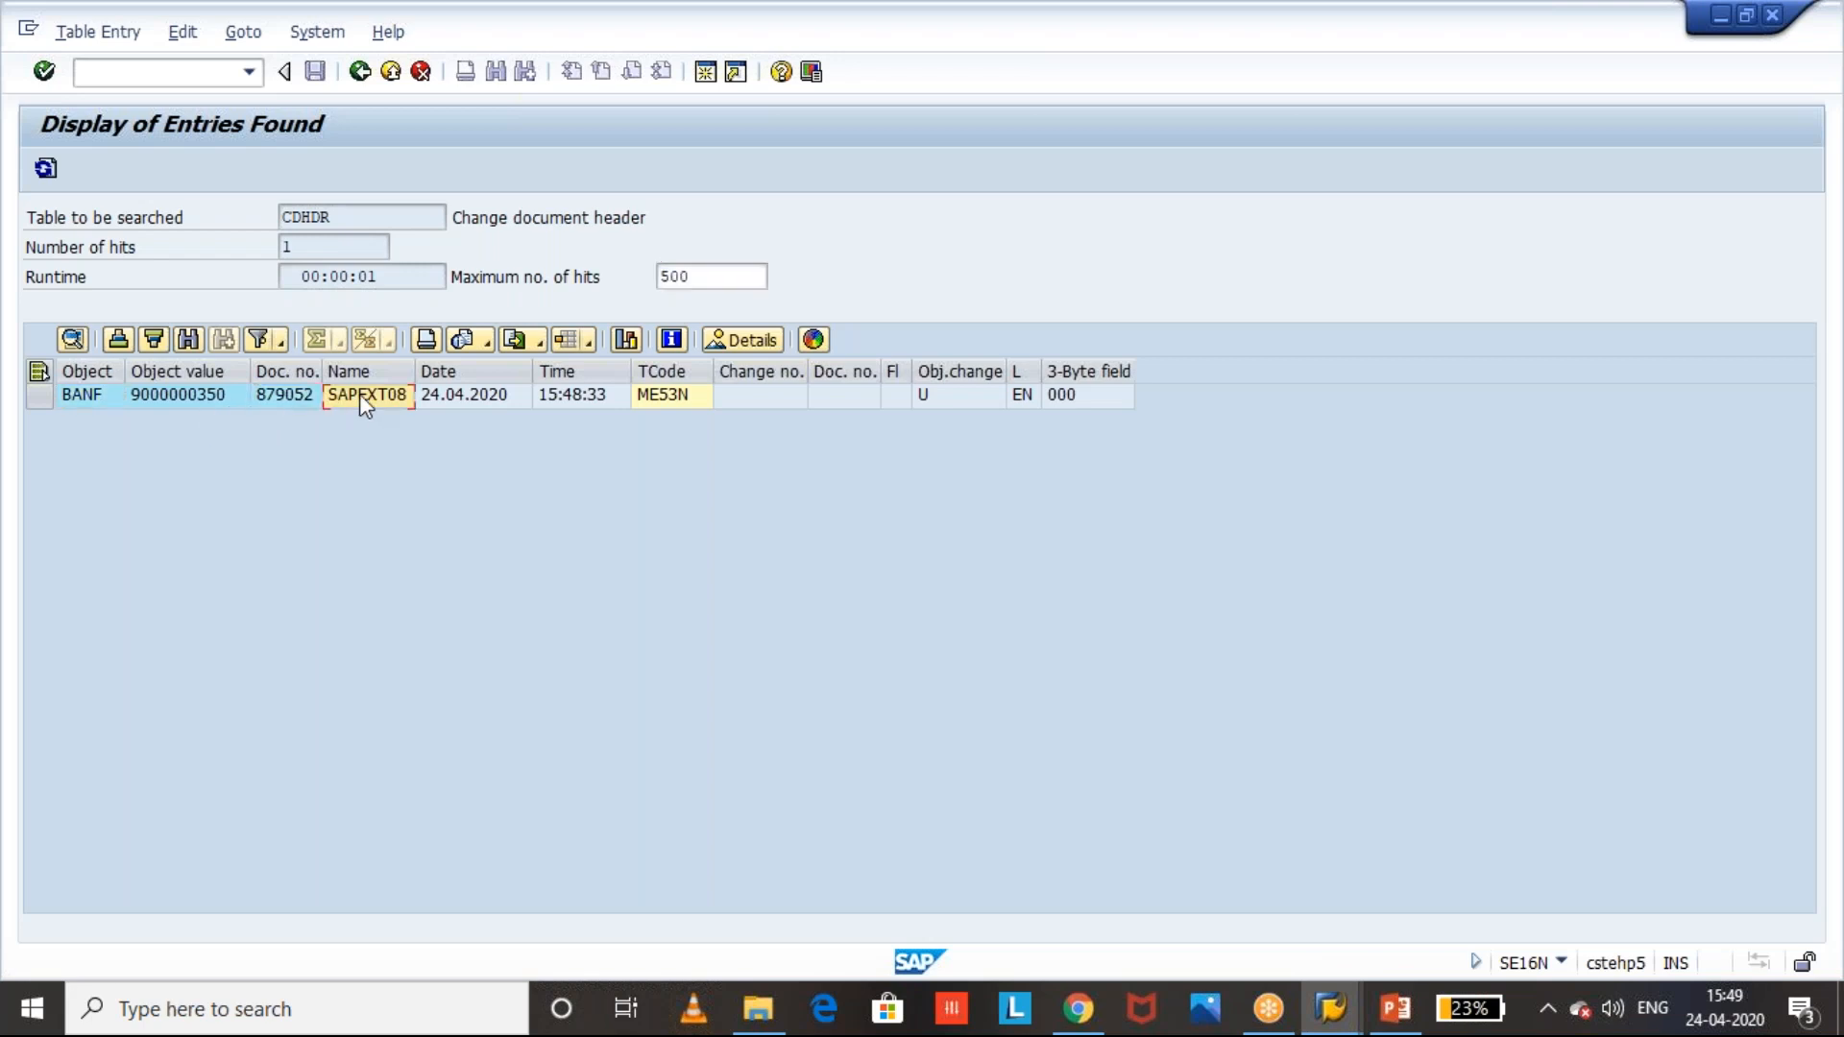
{"action": "left_click", "coordinate": [1564, 962]}
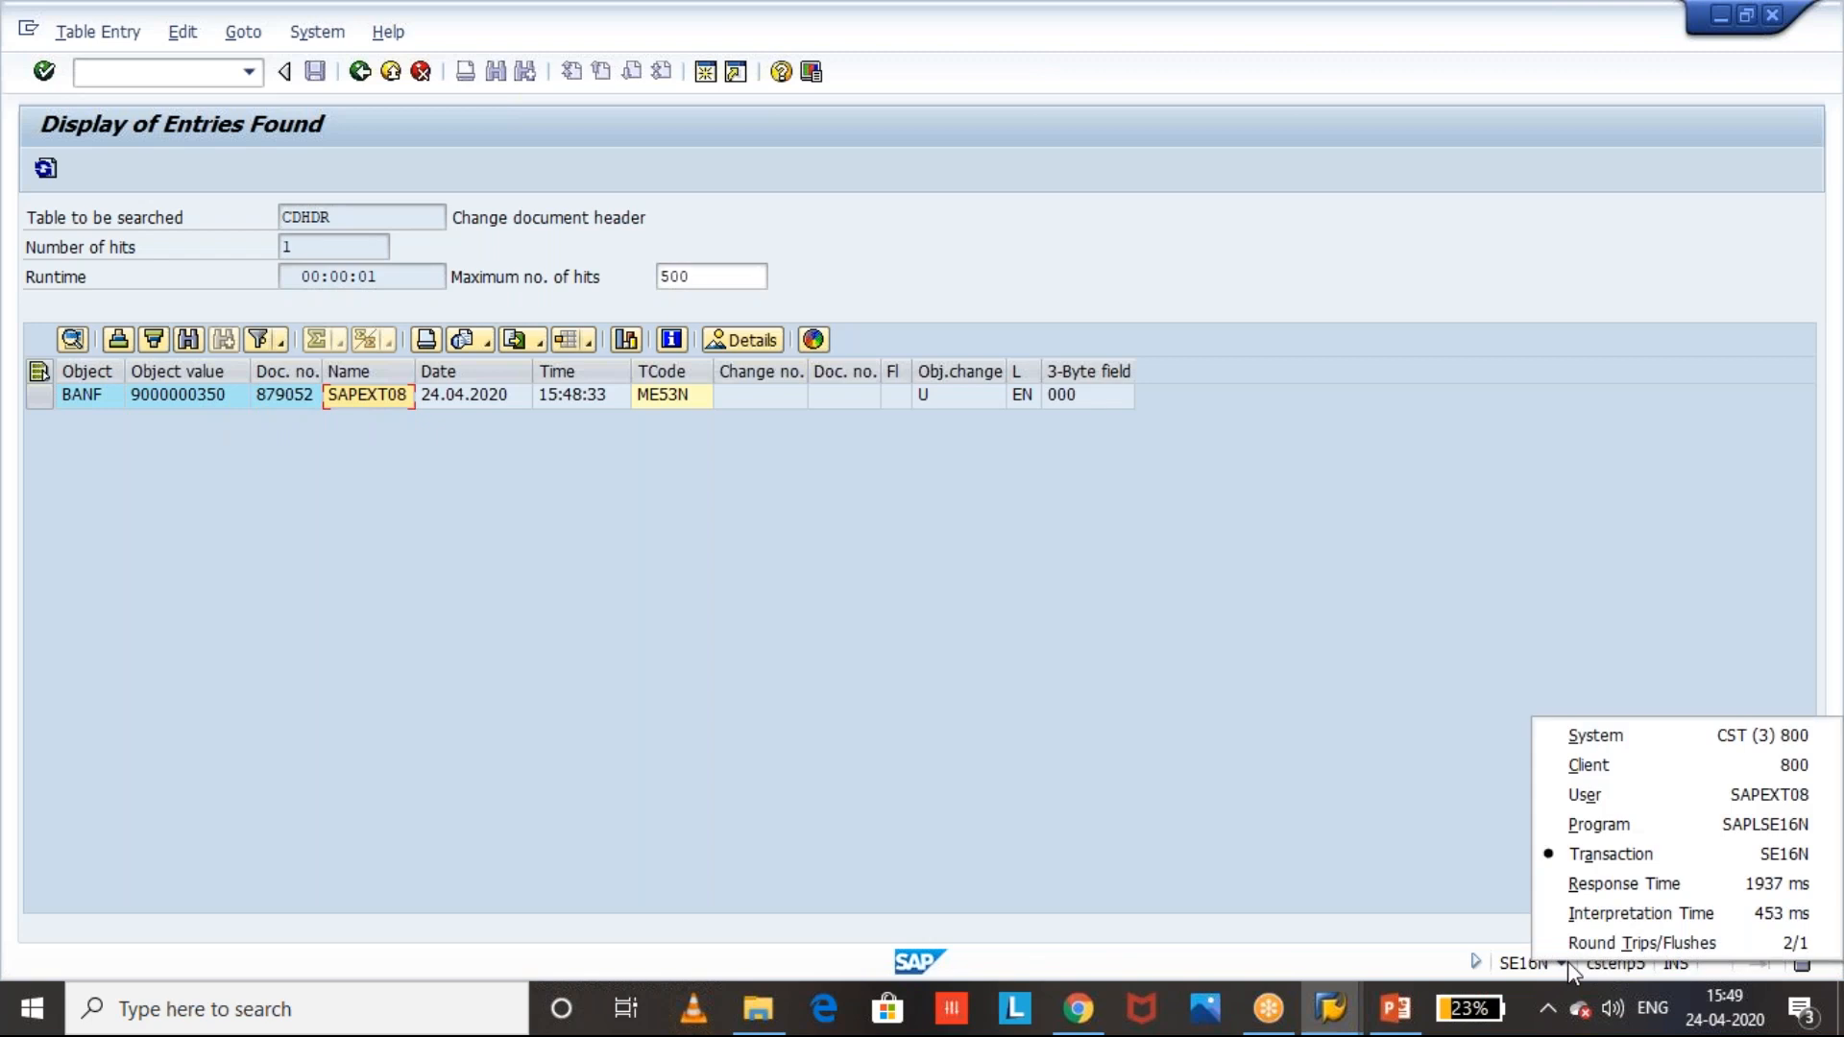
{"action": "left_click", "coordinate": [1768, 794]}
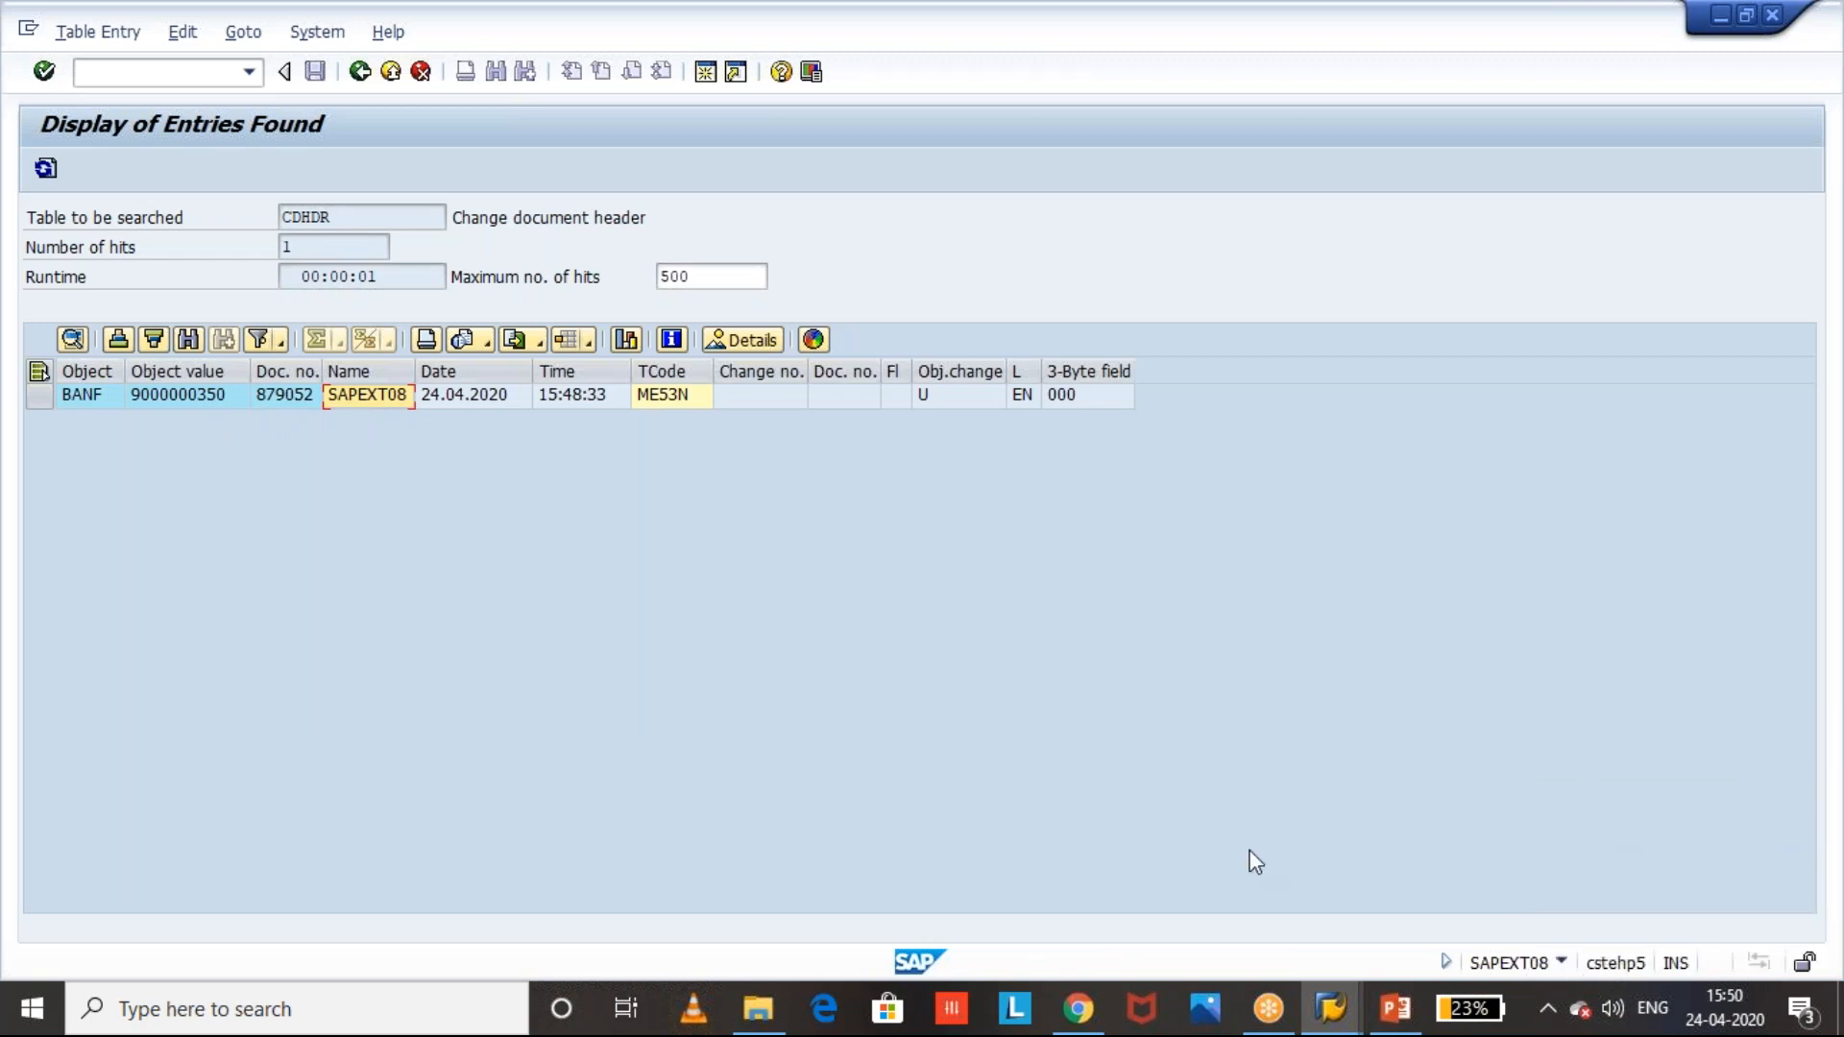
- Examine the CDHDR entry's date, time, transaction code, user name and document number, and look up the meaning of its object change flag
{"action": "left_click", "coordinate": [479, 403]}
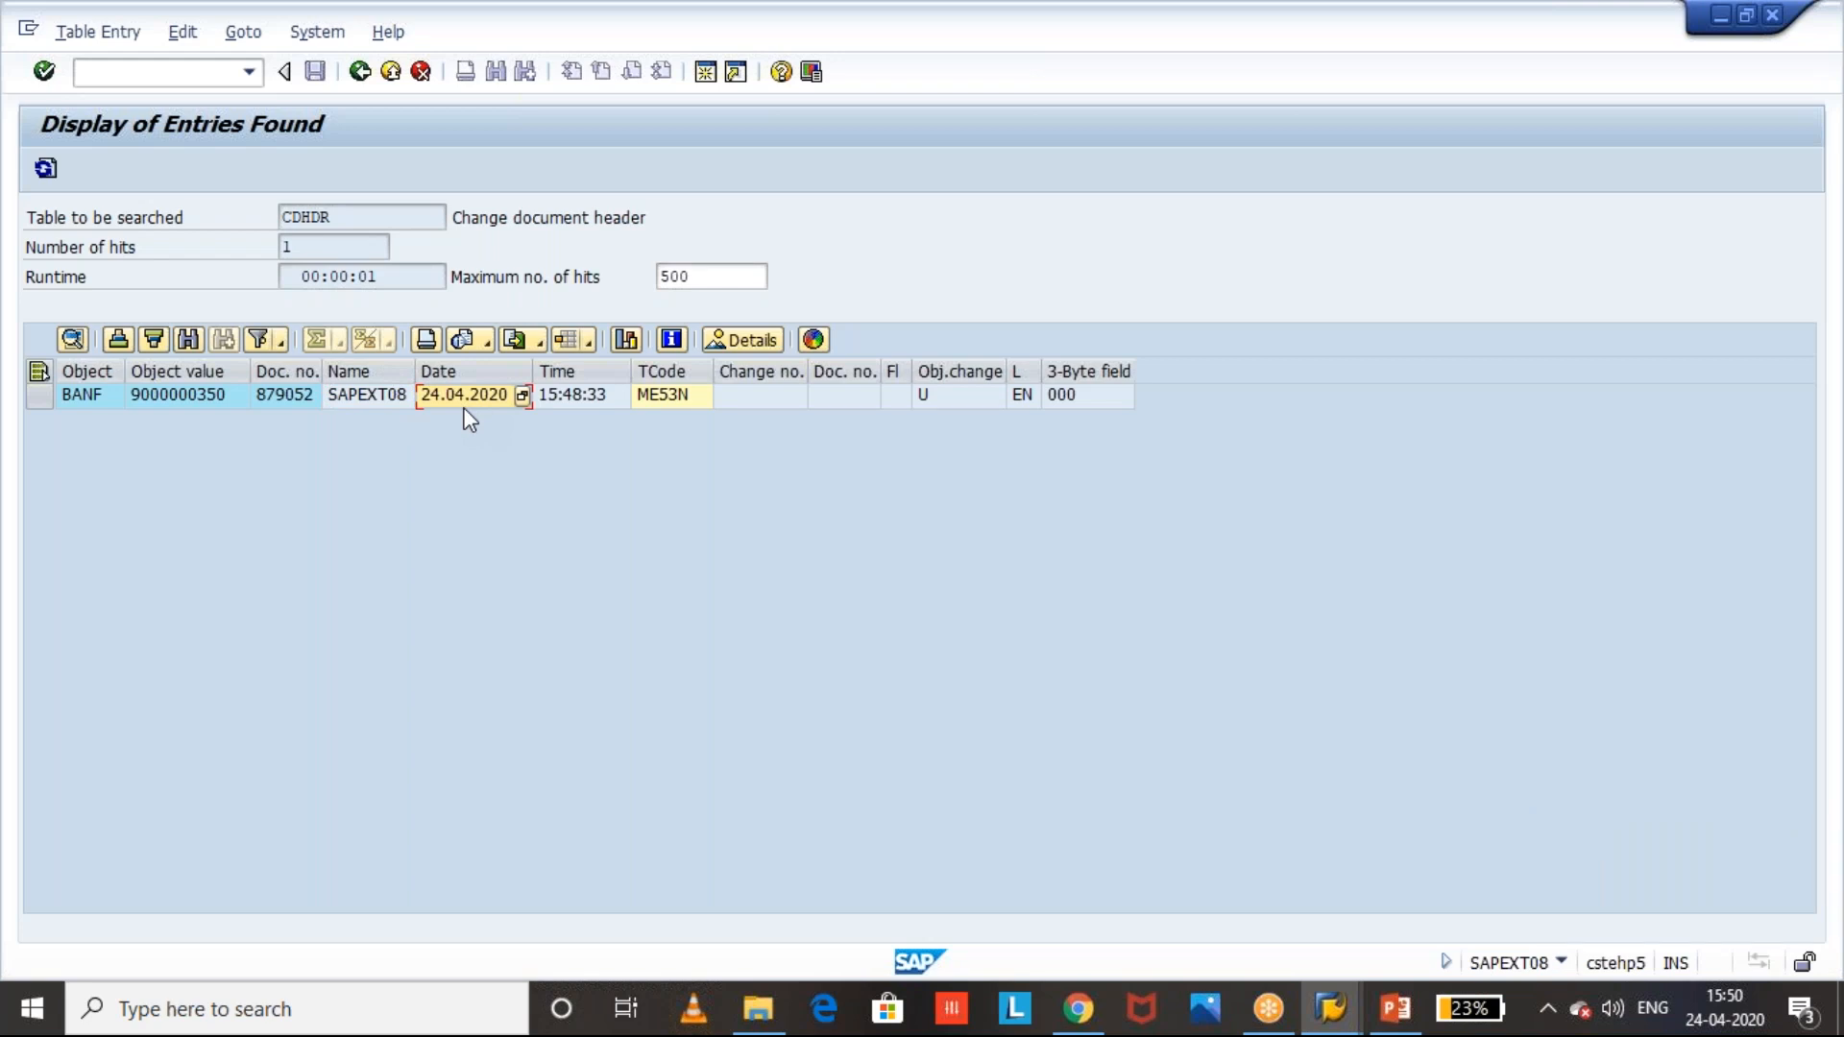
{"action": "left_click", "coordinate": [578, 401]}
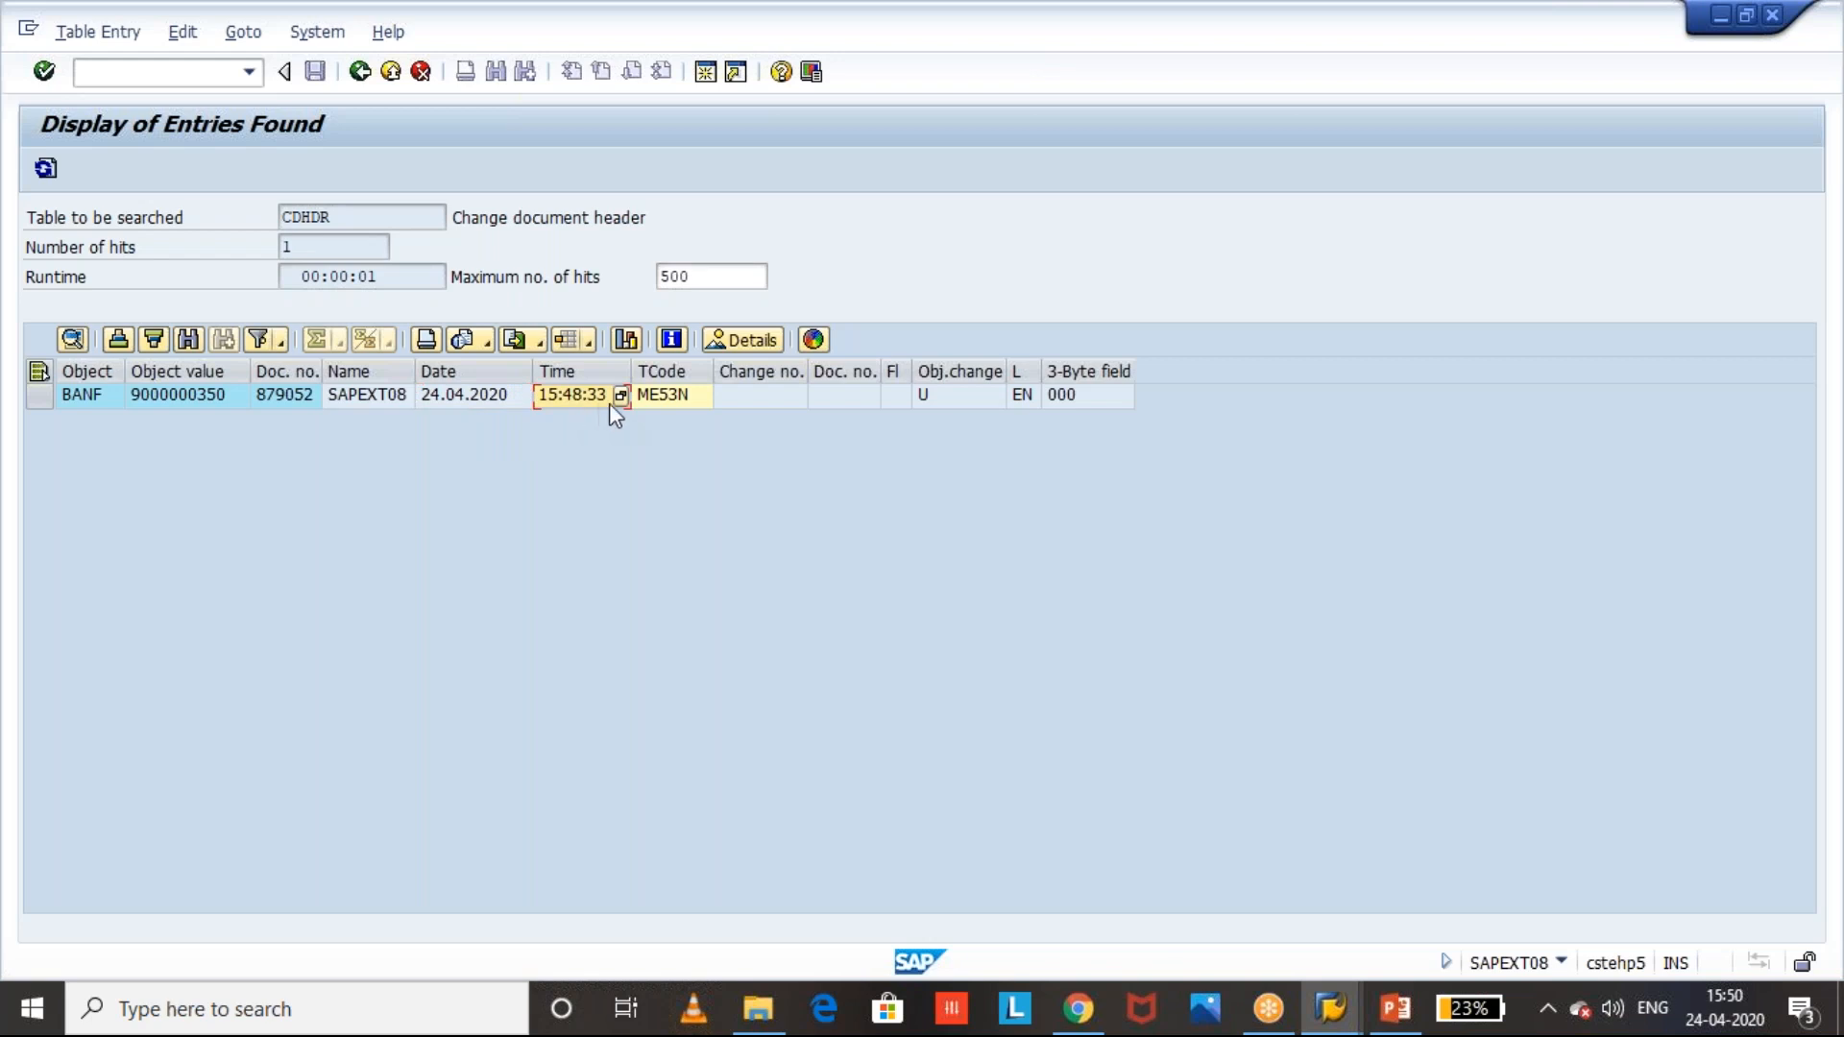
{"action": "left_click", "coordinate": [674, 408]}
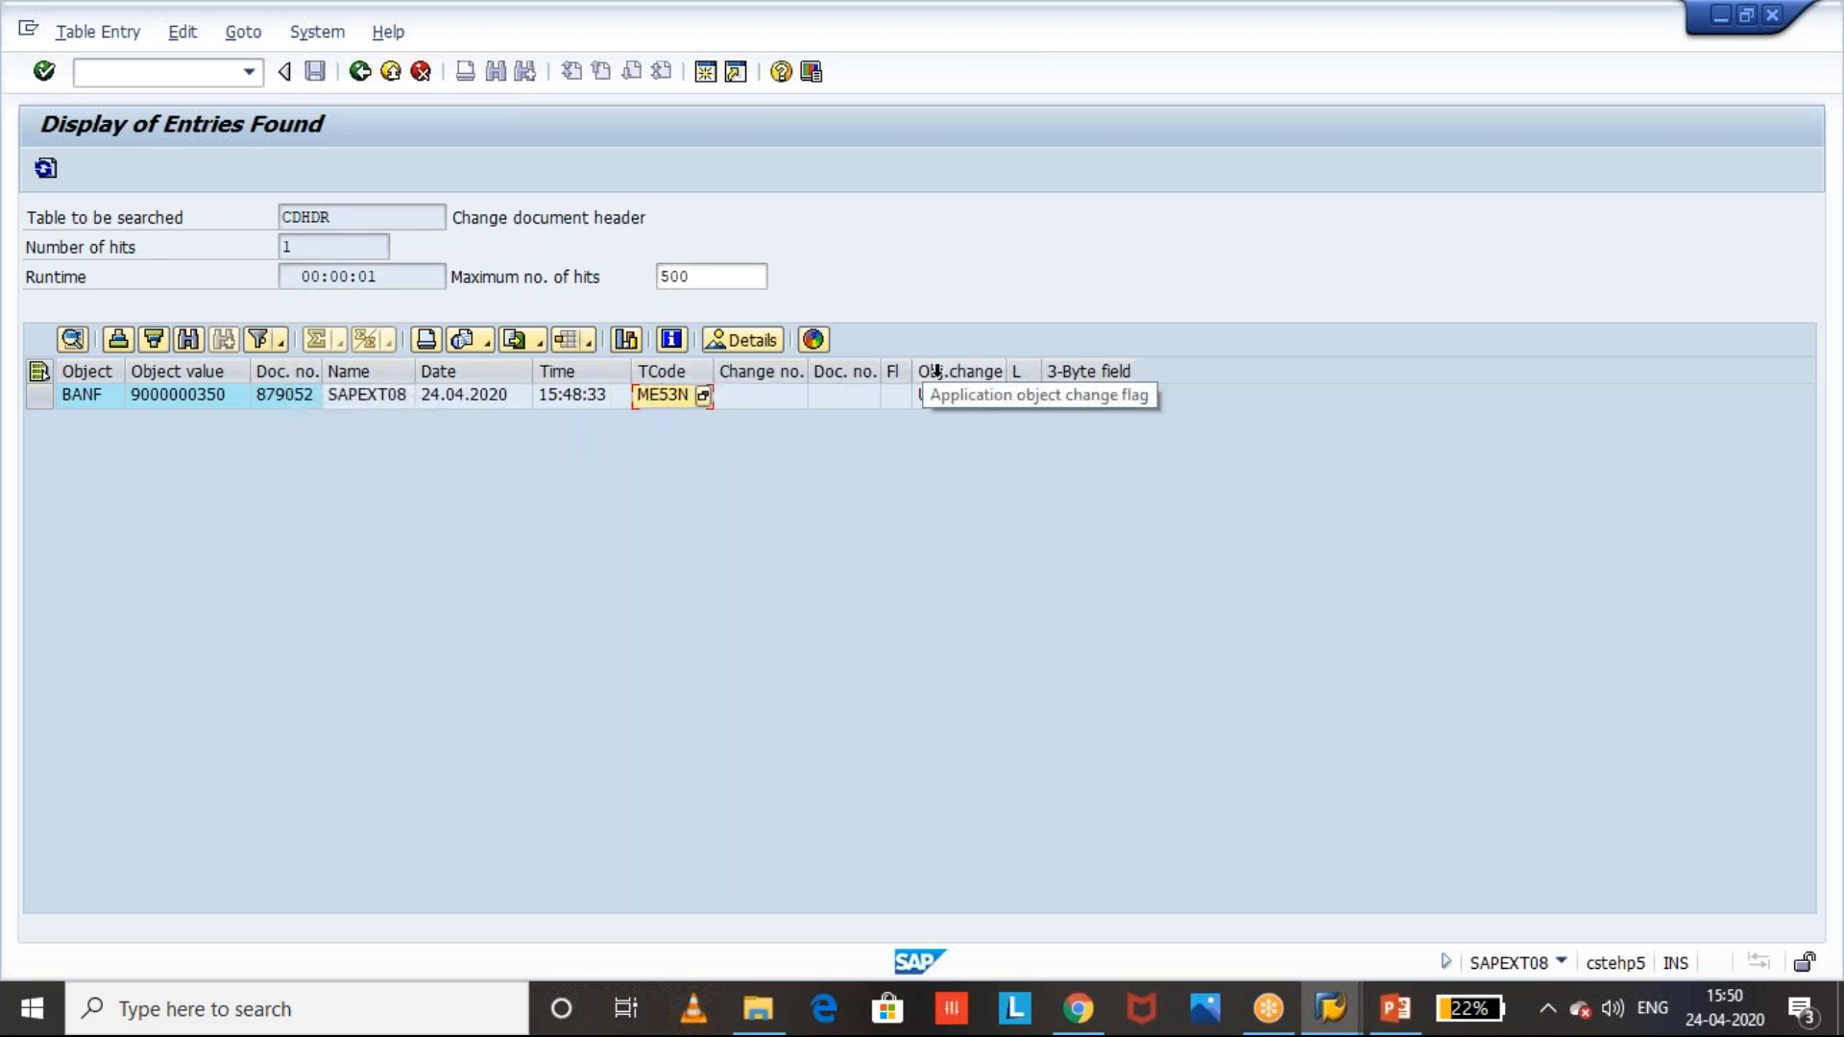
{"action": "left_click", "coordinate": [938, 394]}
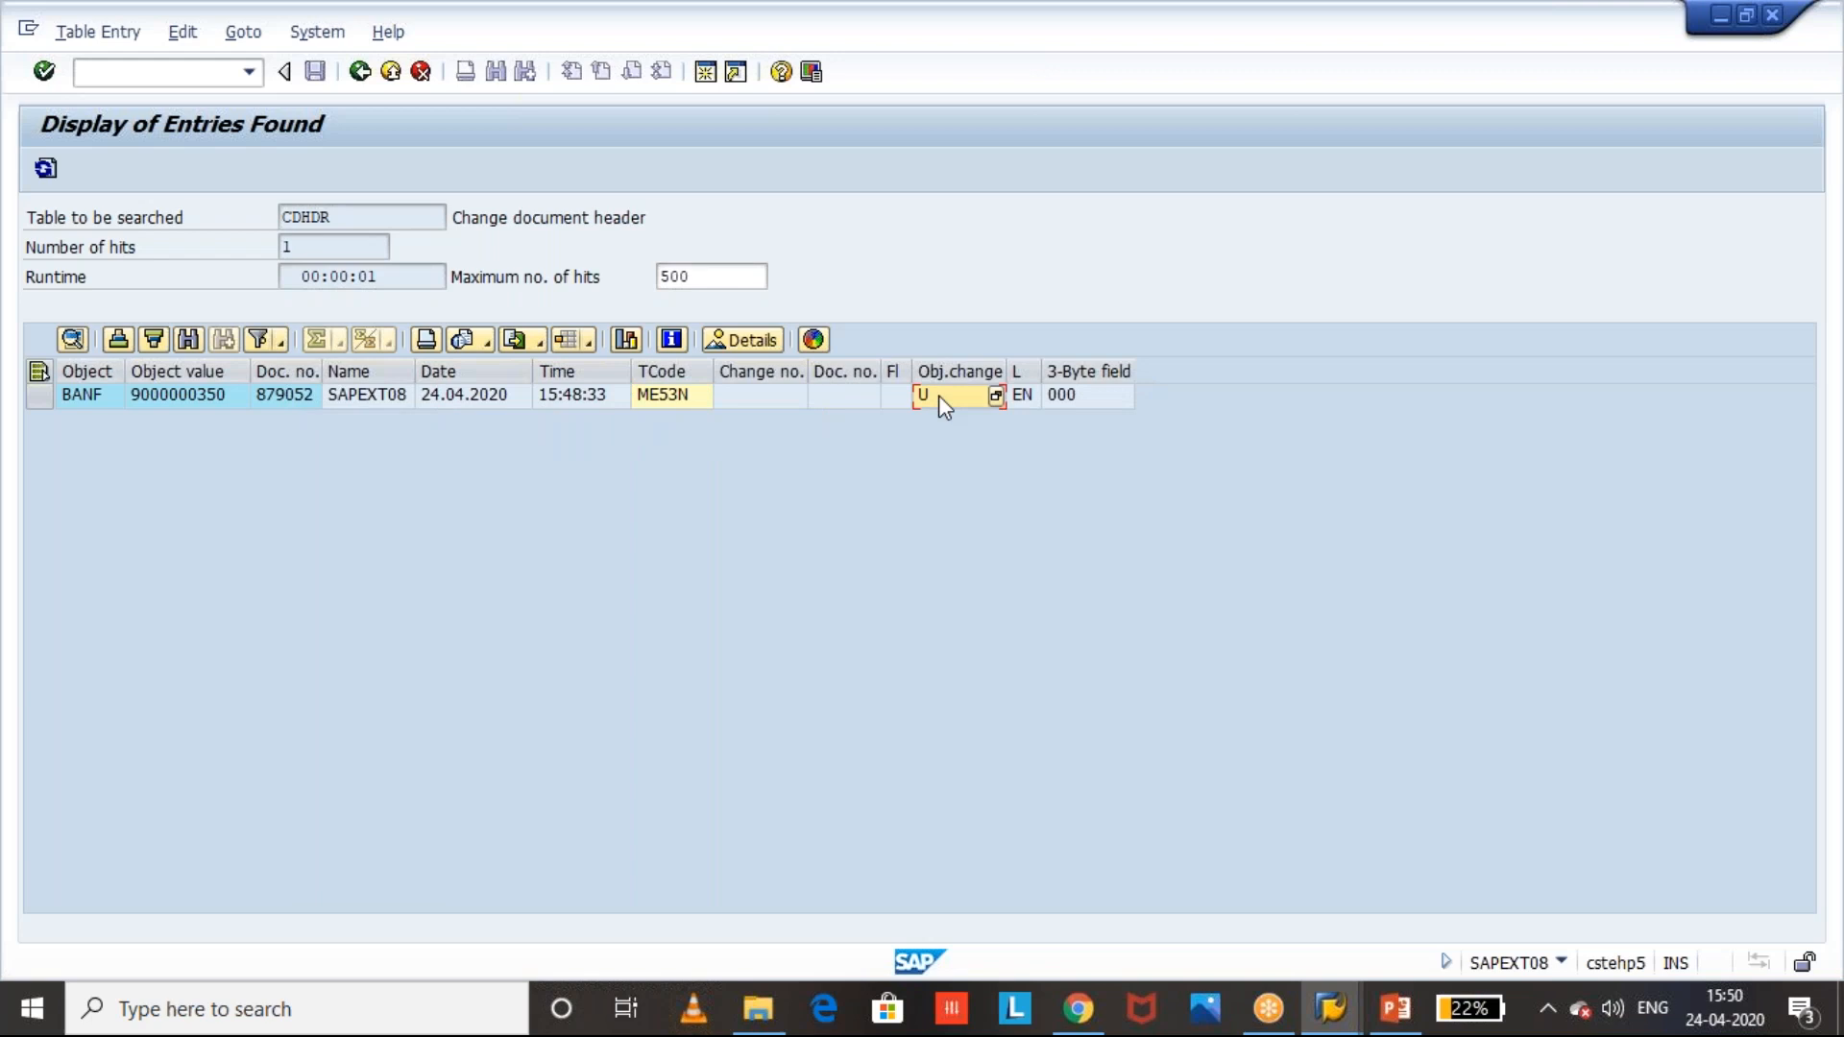
{"action": "left_click", "coordinate": [996, 396]}
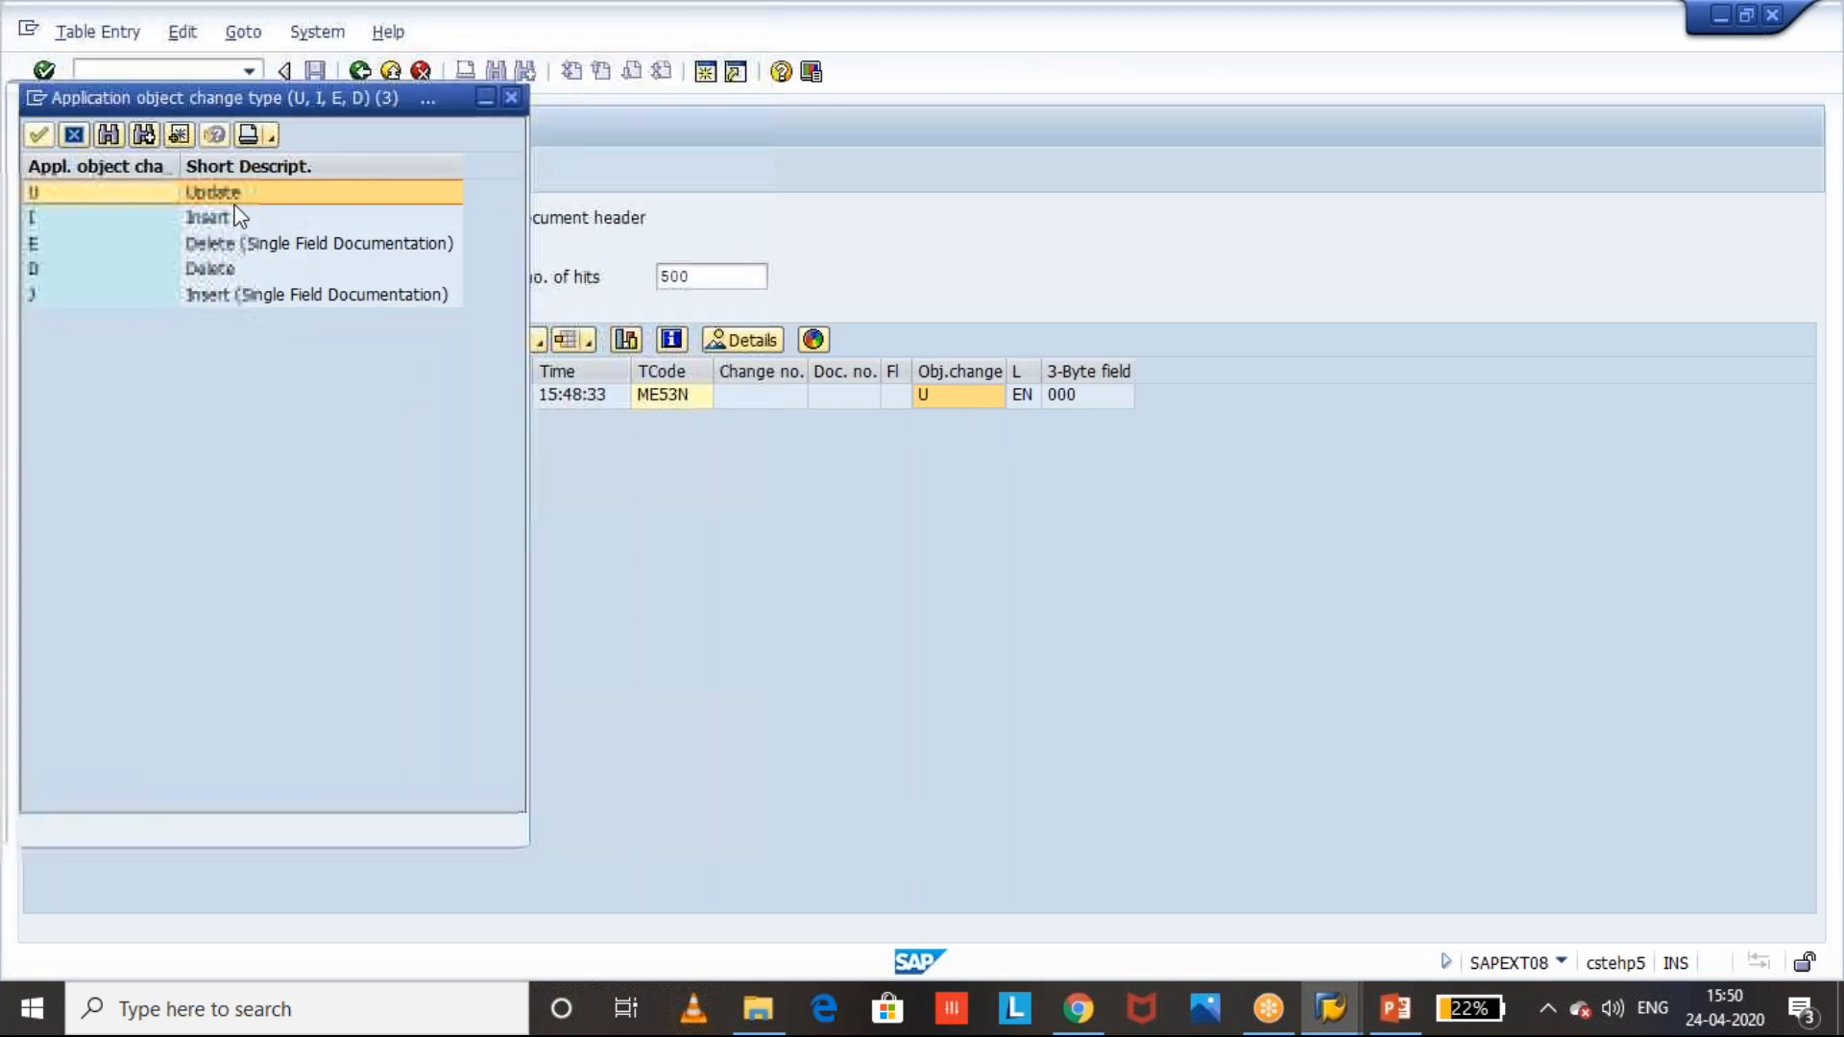
{"action": "left_click", "coordinate": [511, 98]}
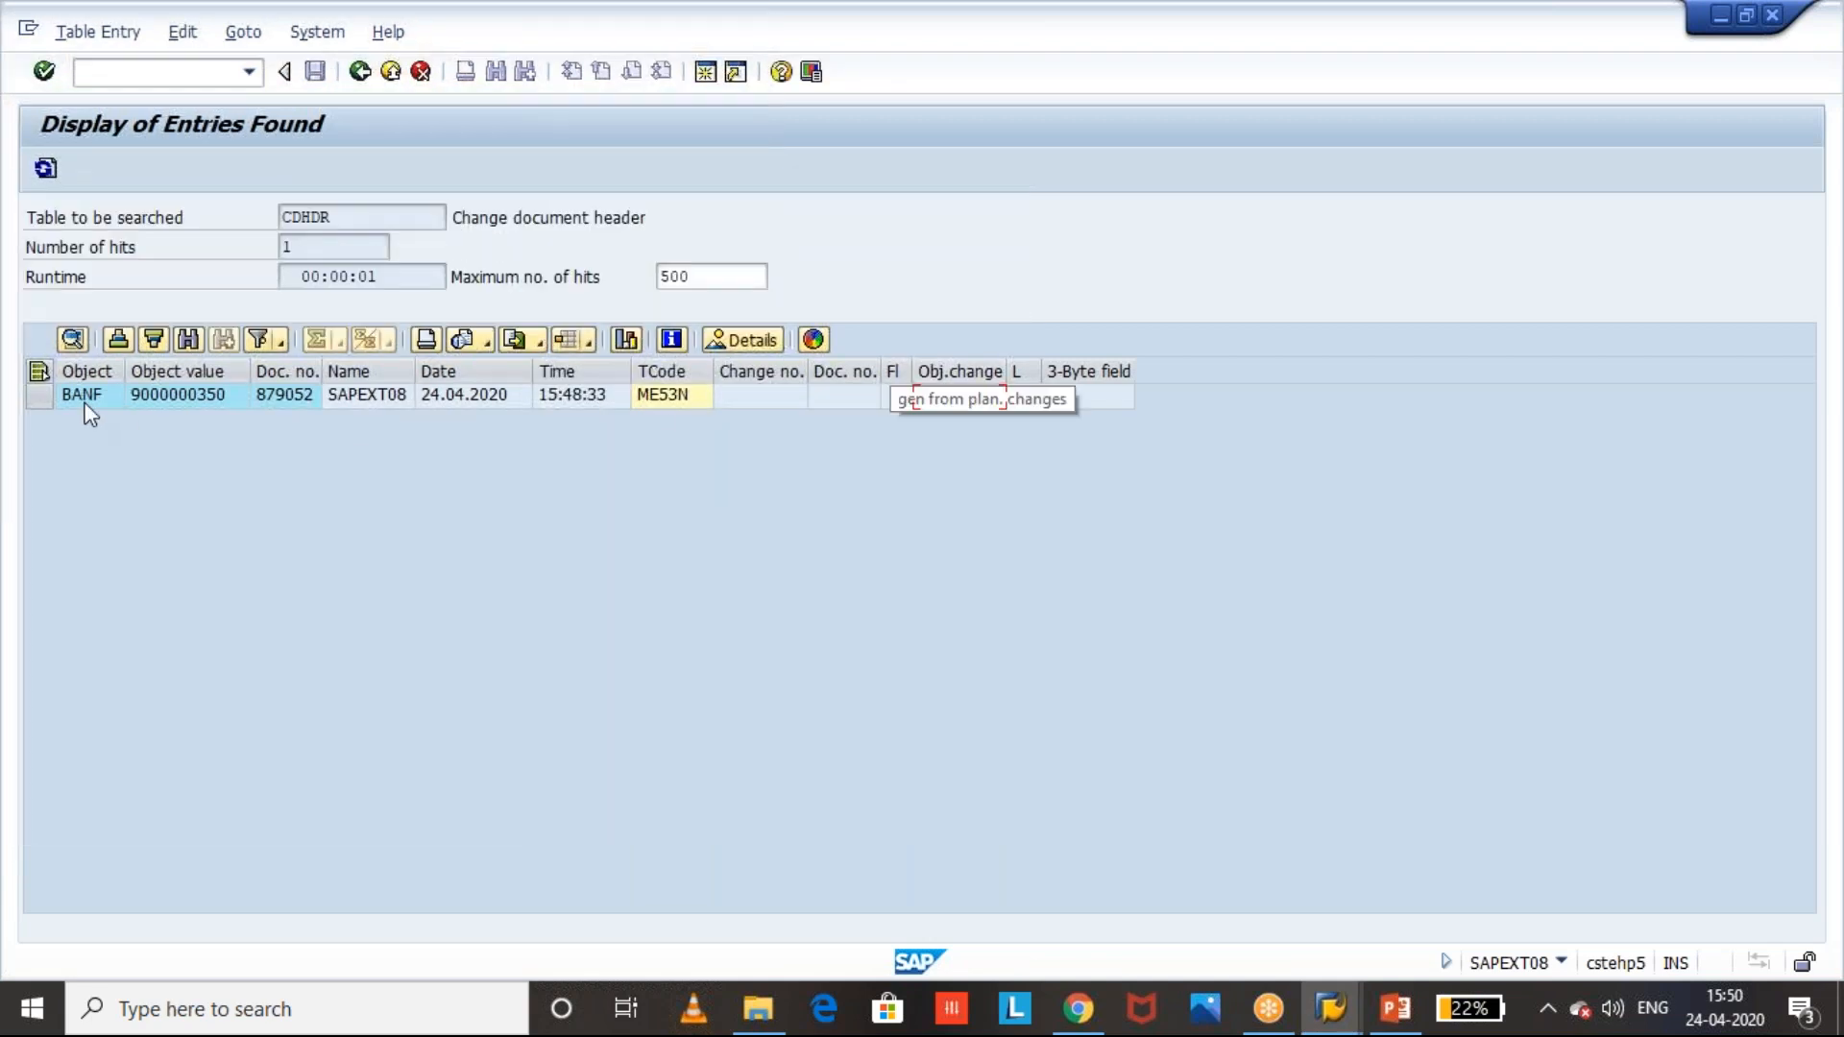
{"action": "left_click", "coordinate": [372, 400]}
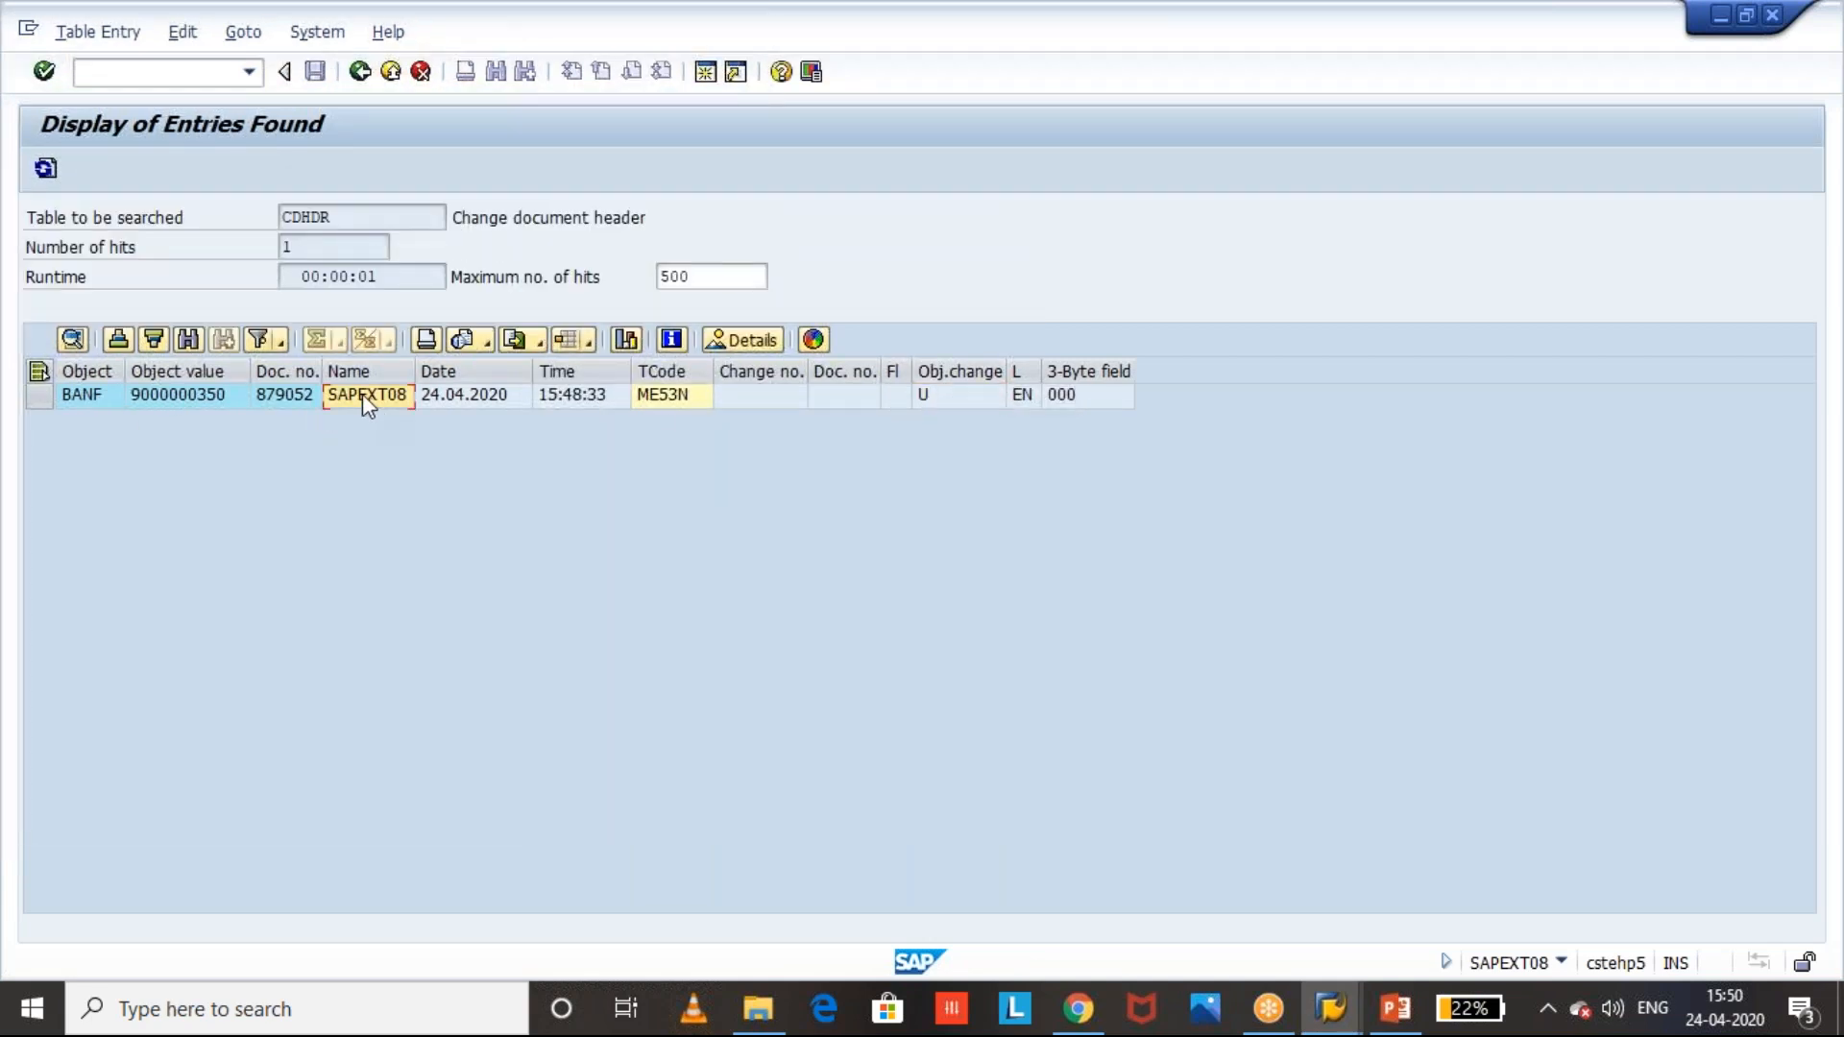
{"action": "left_click", "coordinate": [294, 399]}
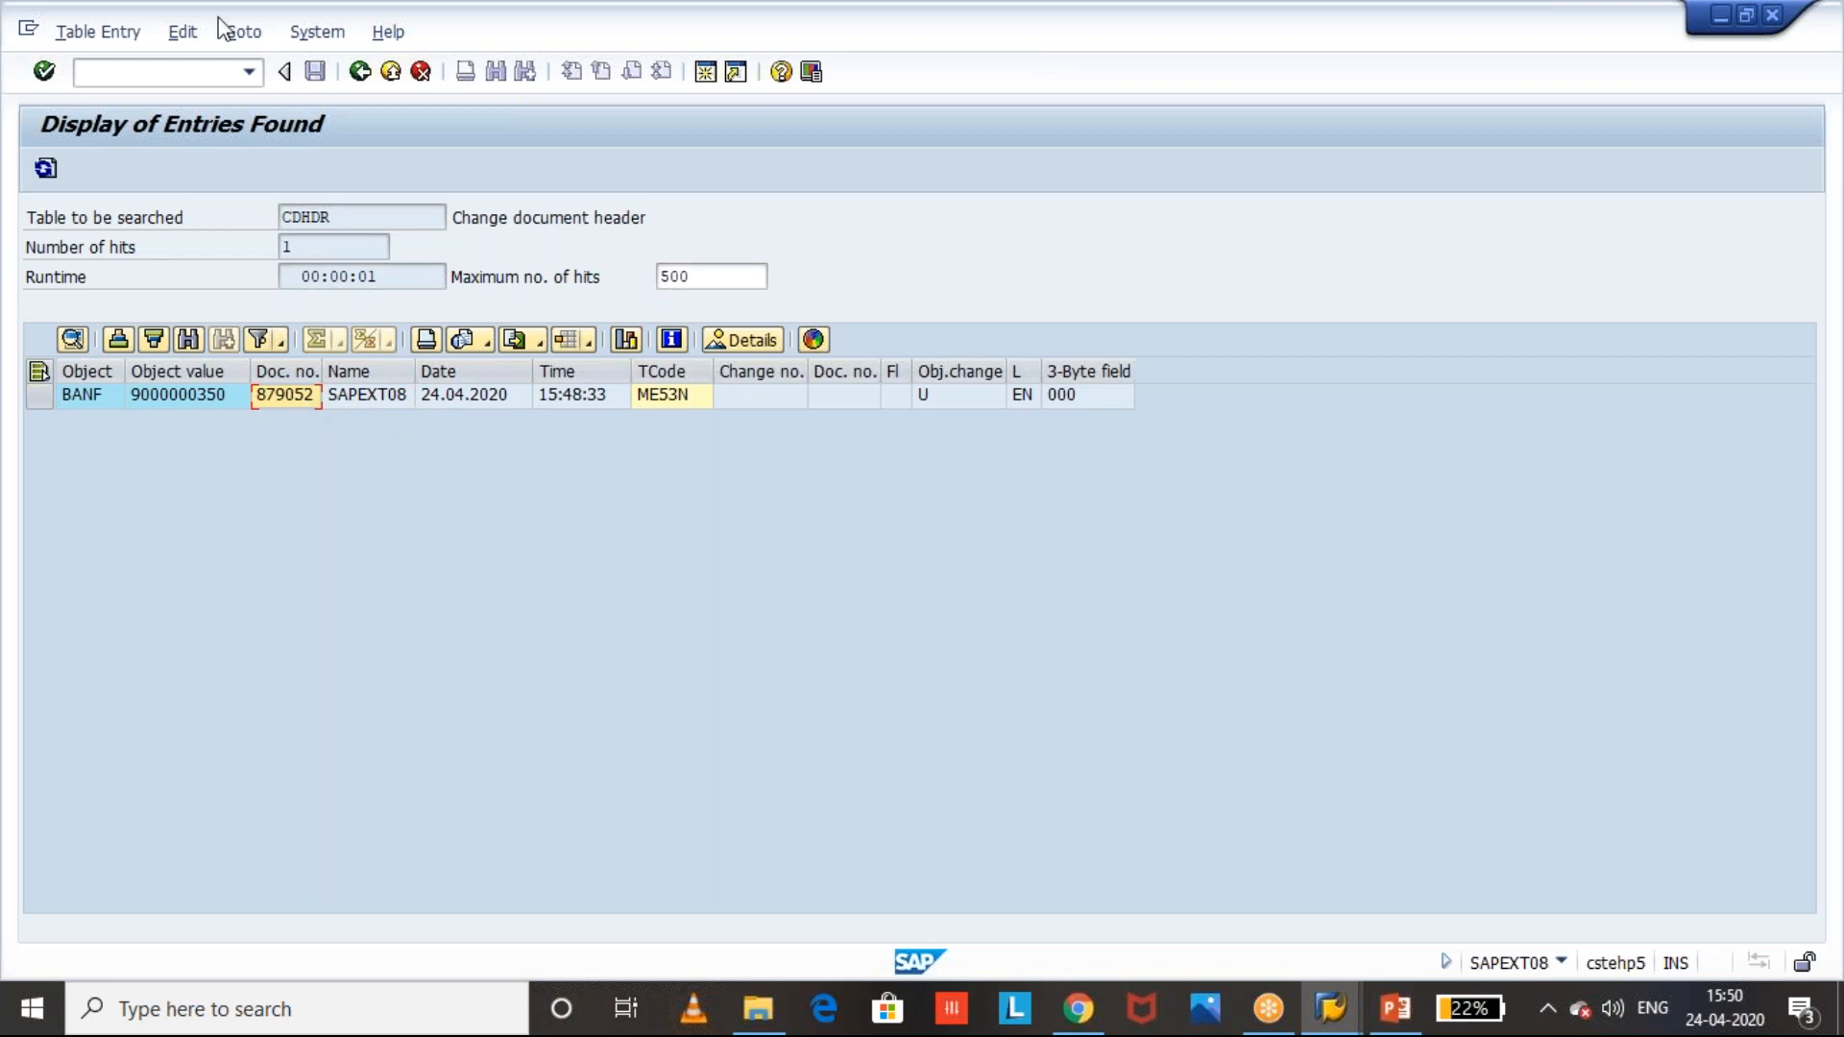
- Open SE16N in another new session and load table CDPOS
{"action": "left_click", "coordinate": [144, 71]}
{"action": "type", "text": "/OSE16N"}
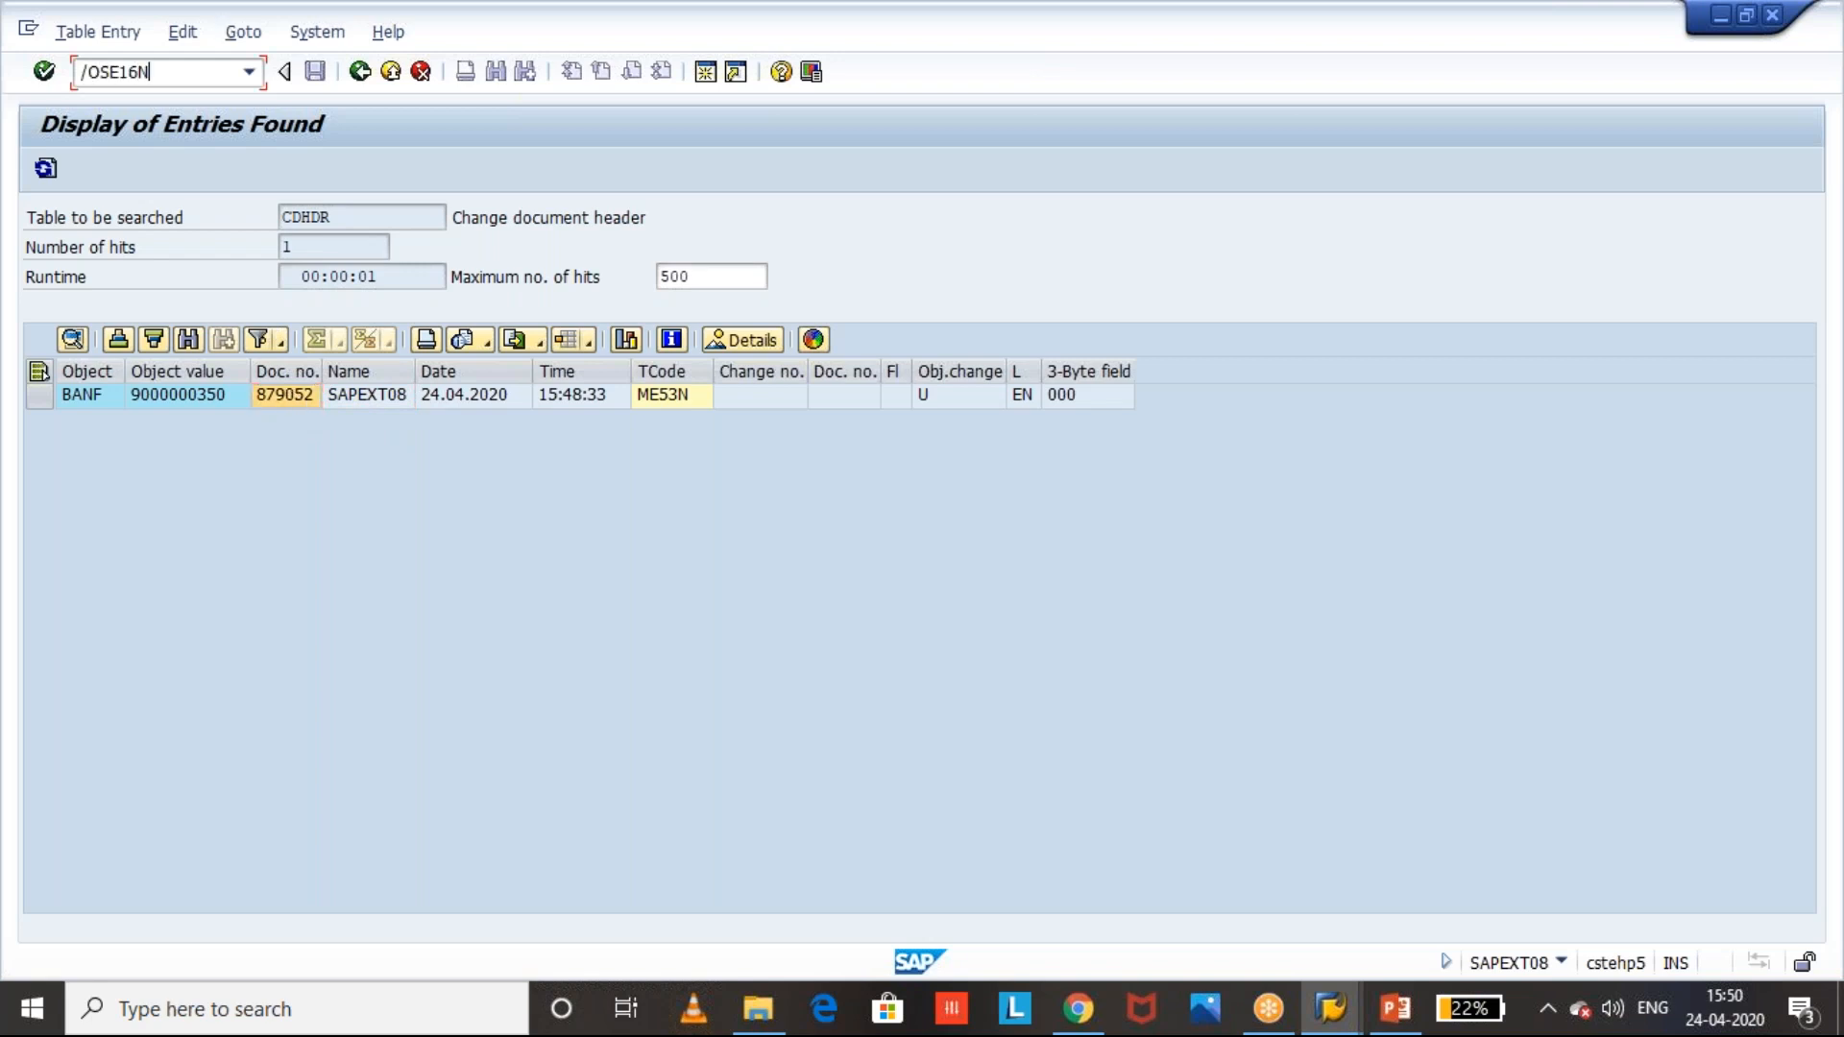
{"action": "key", "text": "Return"}
{"action": "type", "text": "C"}
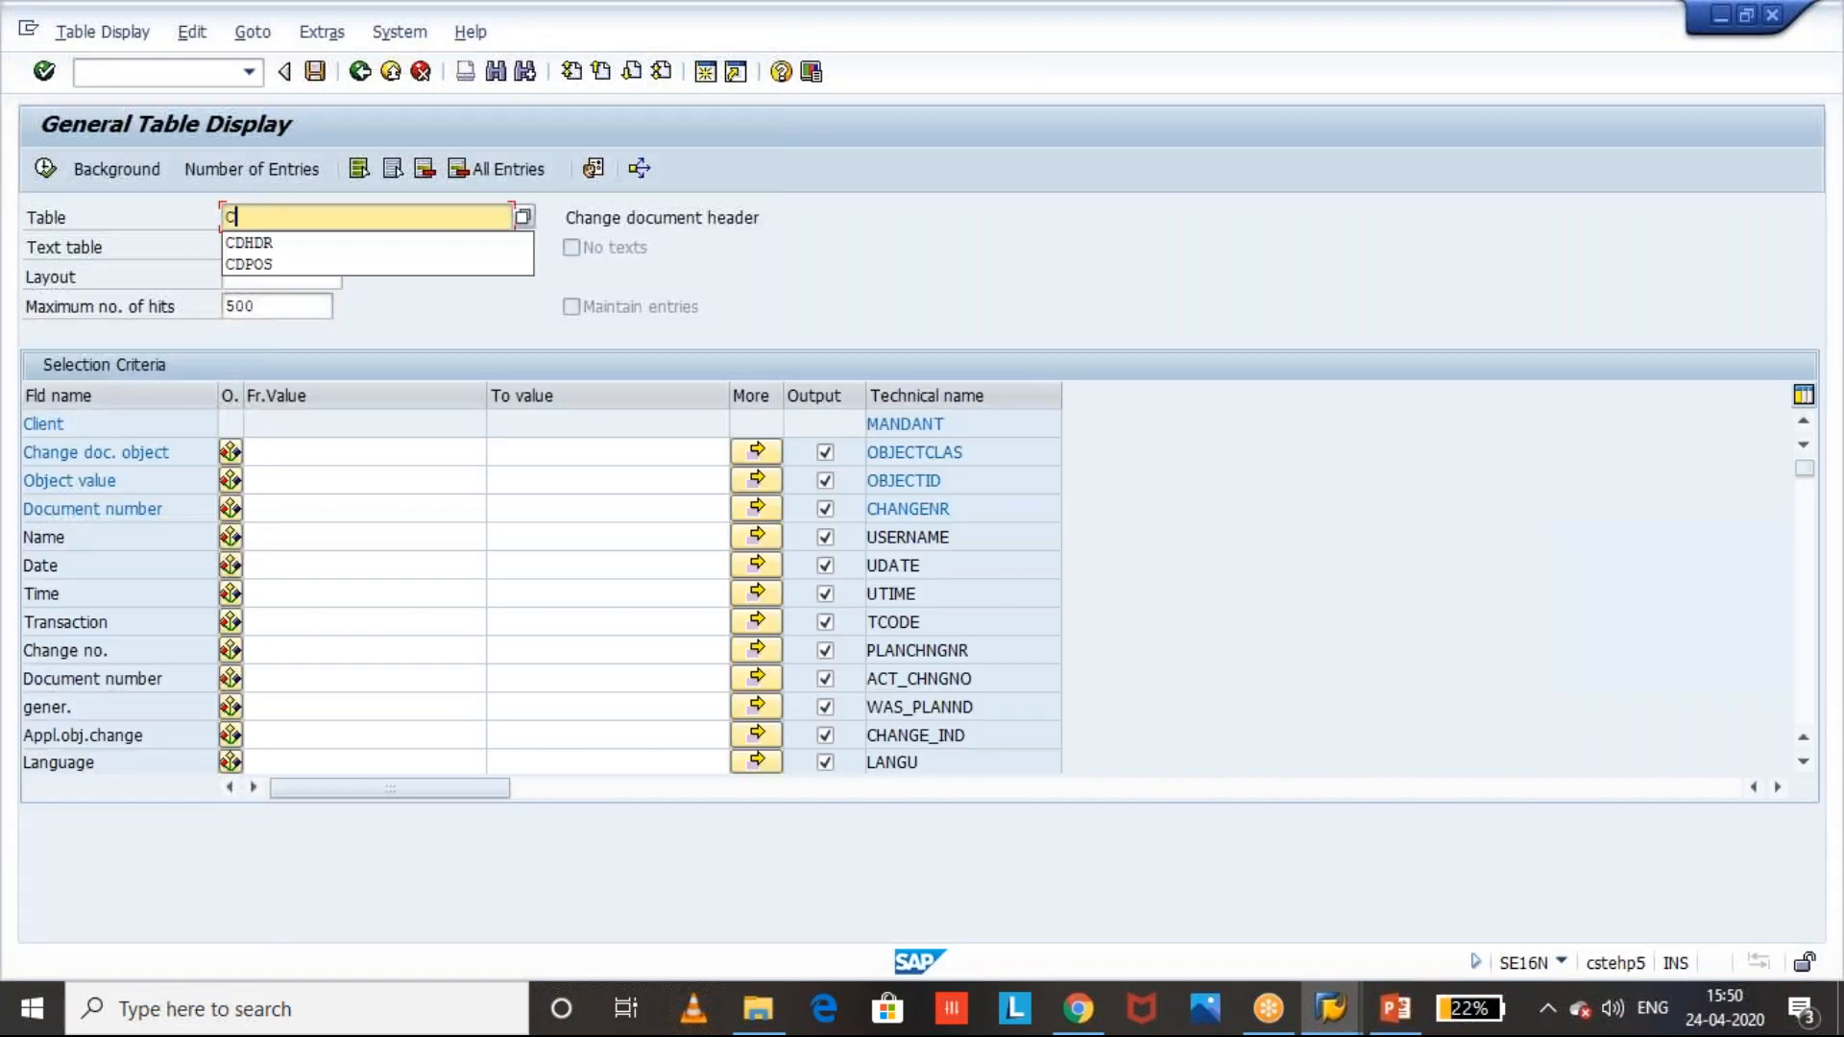
{"action": "type", "text": "DPOS"}
{"action": "key", "text": "Return"}
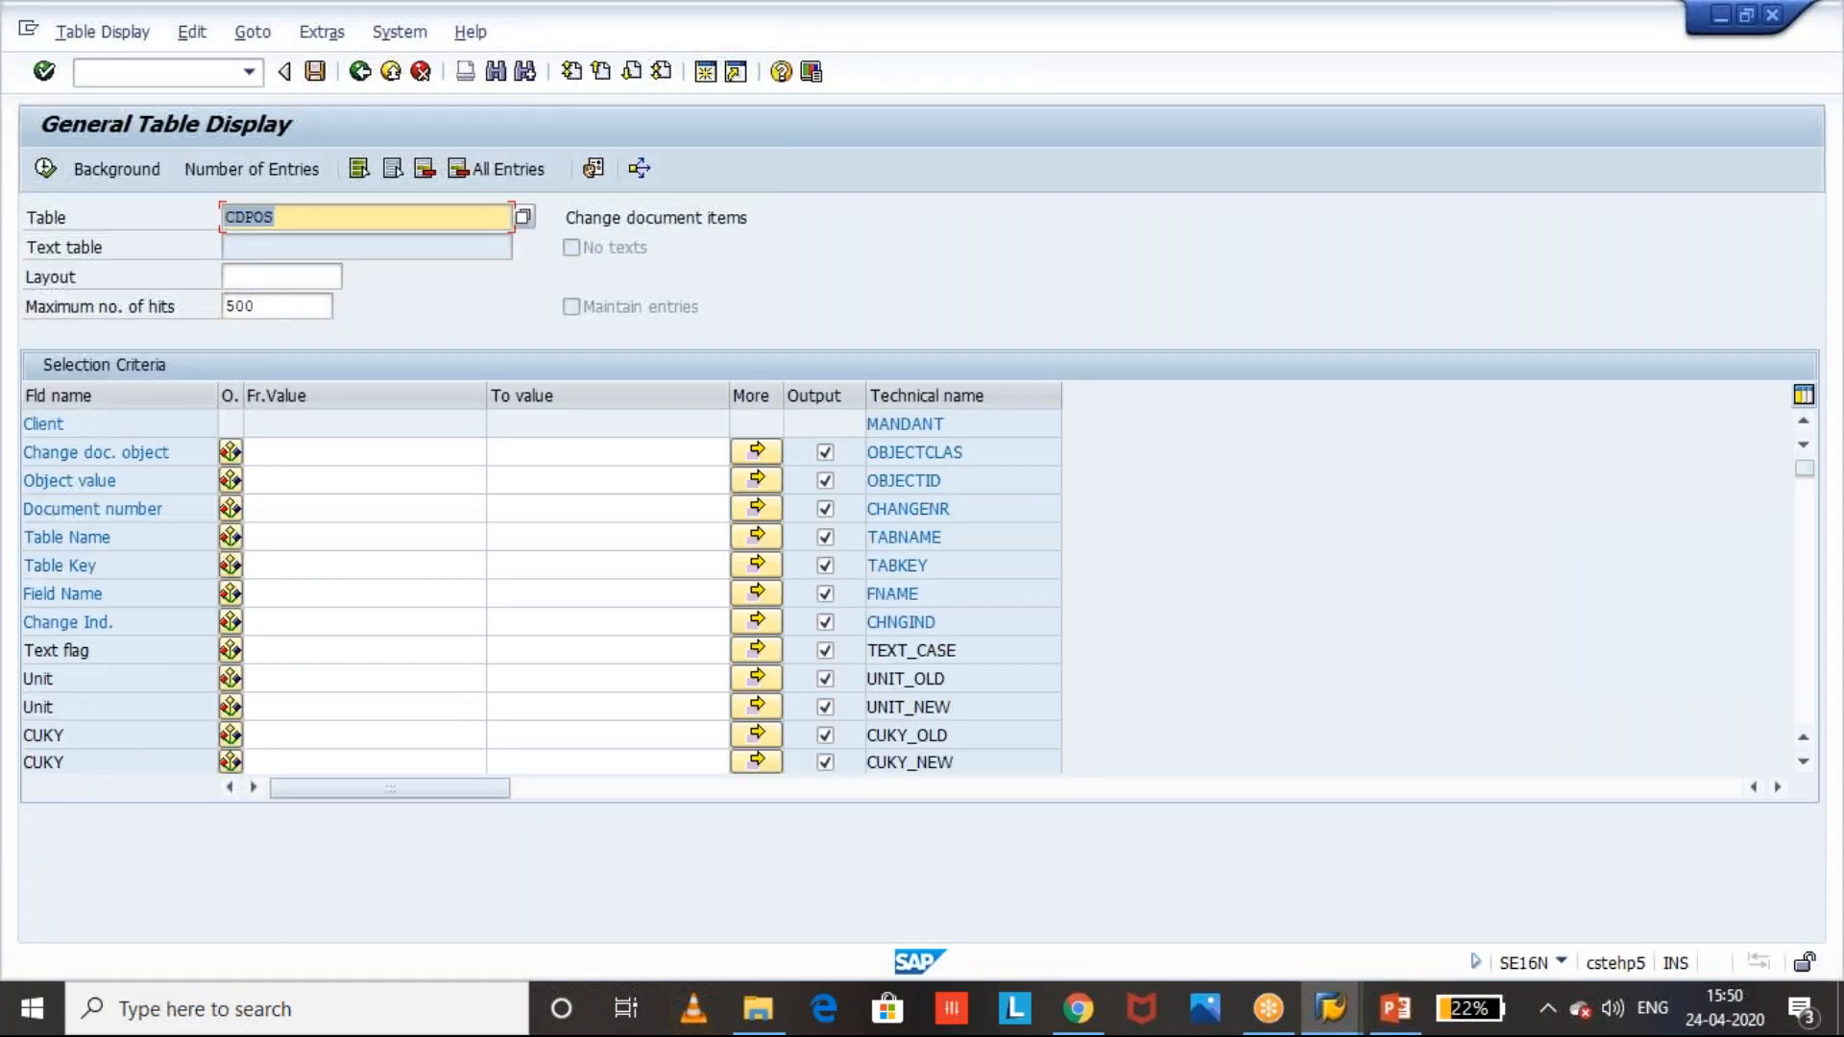
- Query CDPOS for entries whose object value equals the copied purchase requisition number
{"action": "left_click", "coordinate": [313, 465]}
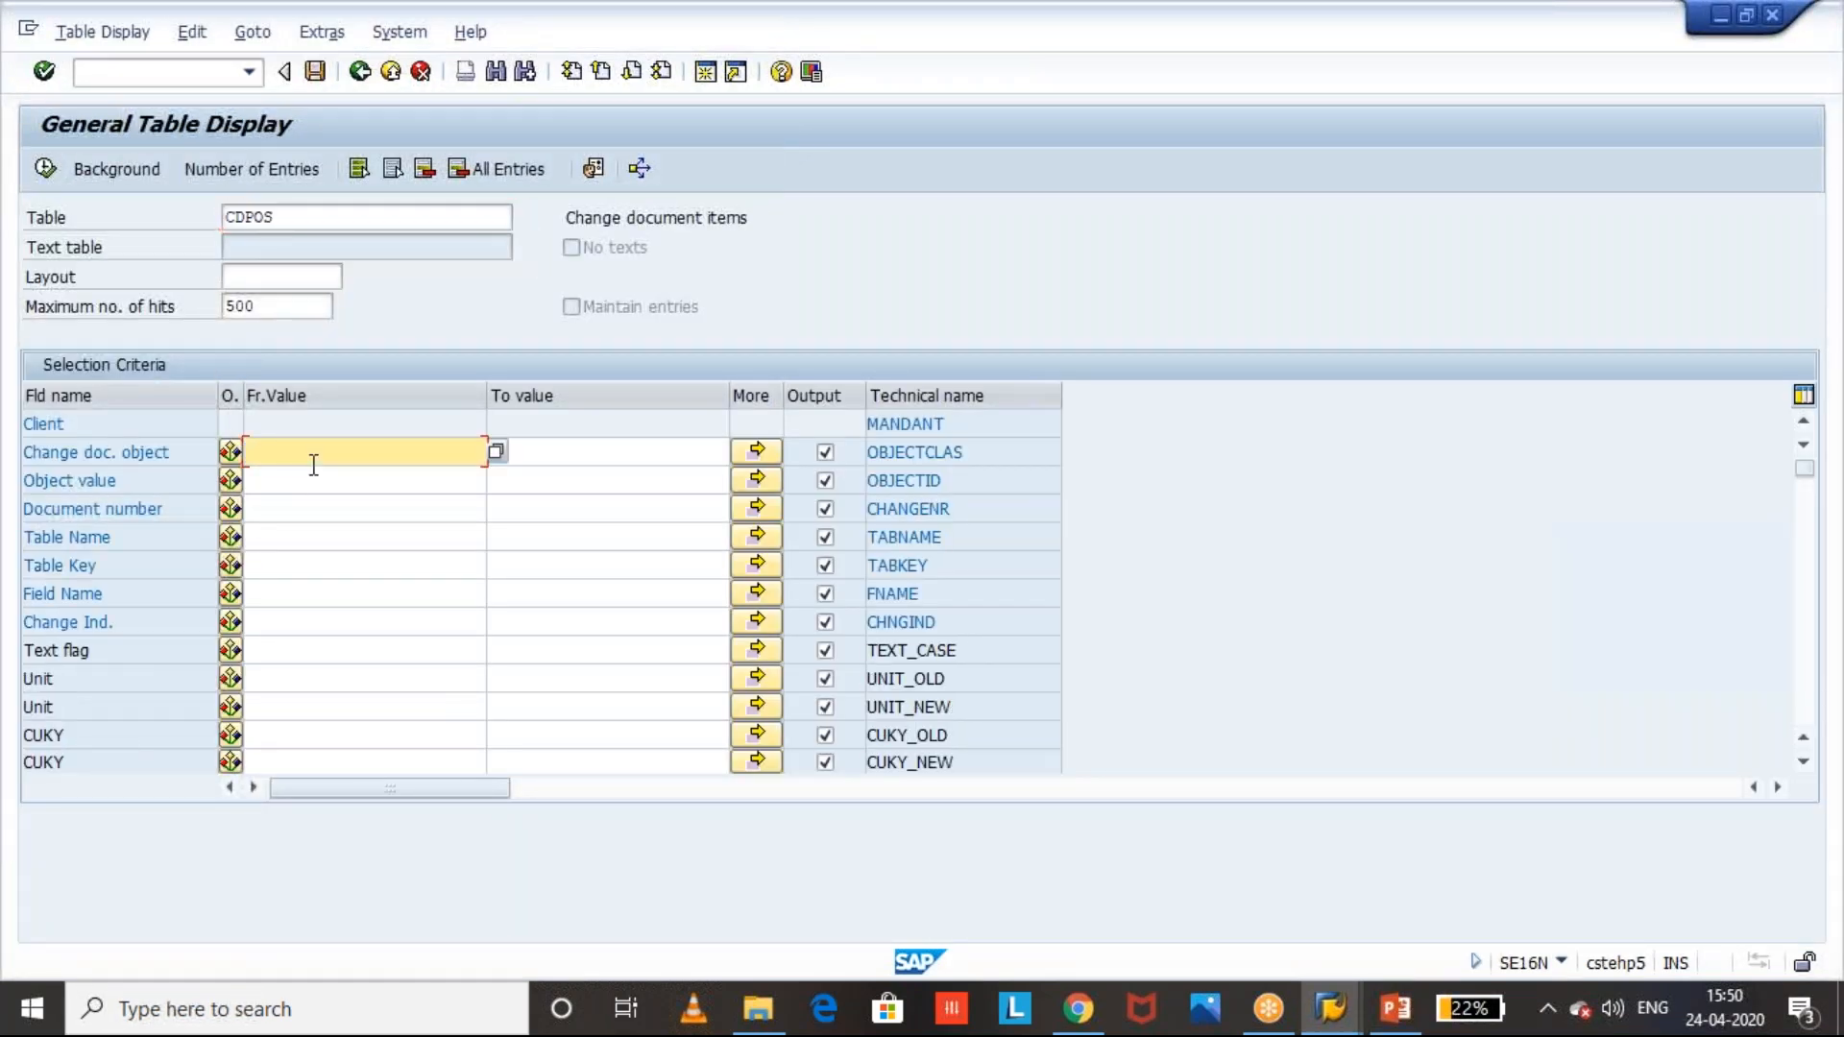
{"action": "key", "text": "Down"}
{"action": "key", "text": "ctrl+v"}
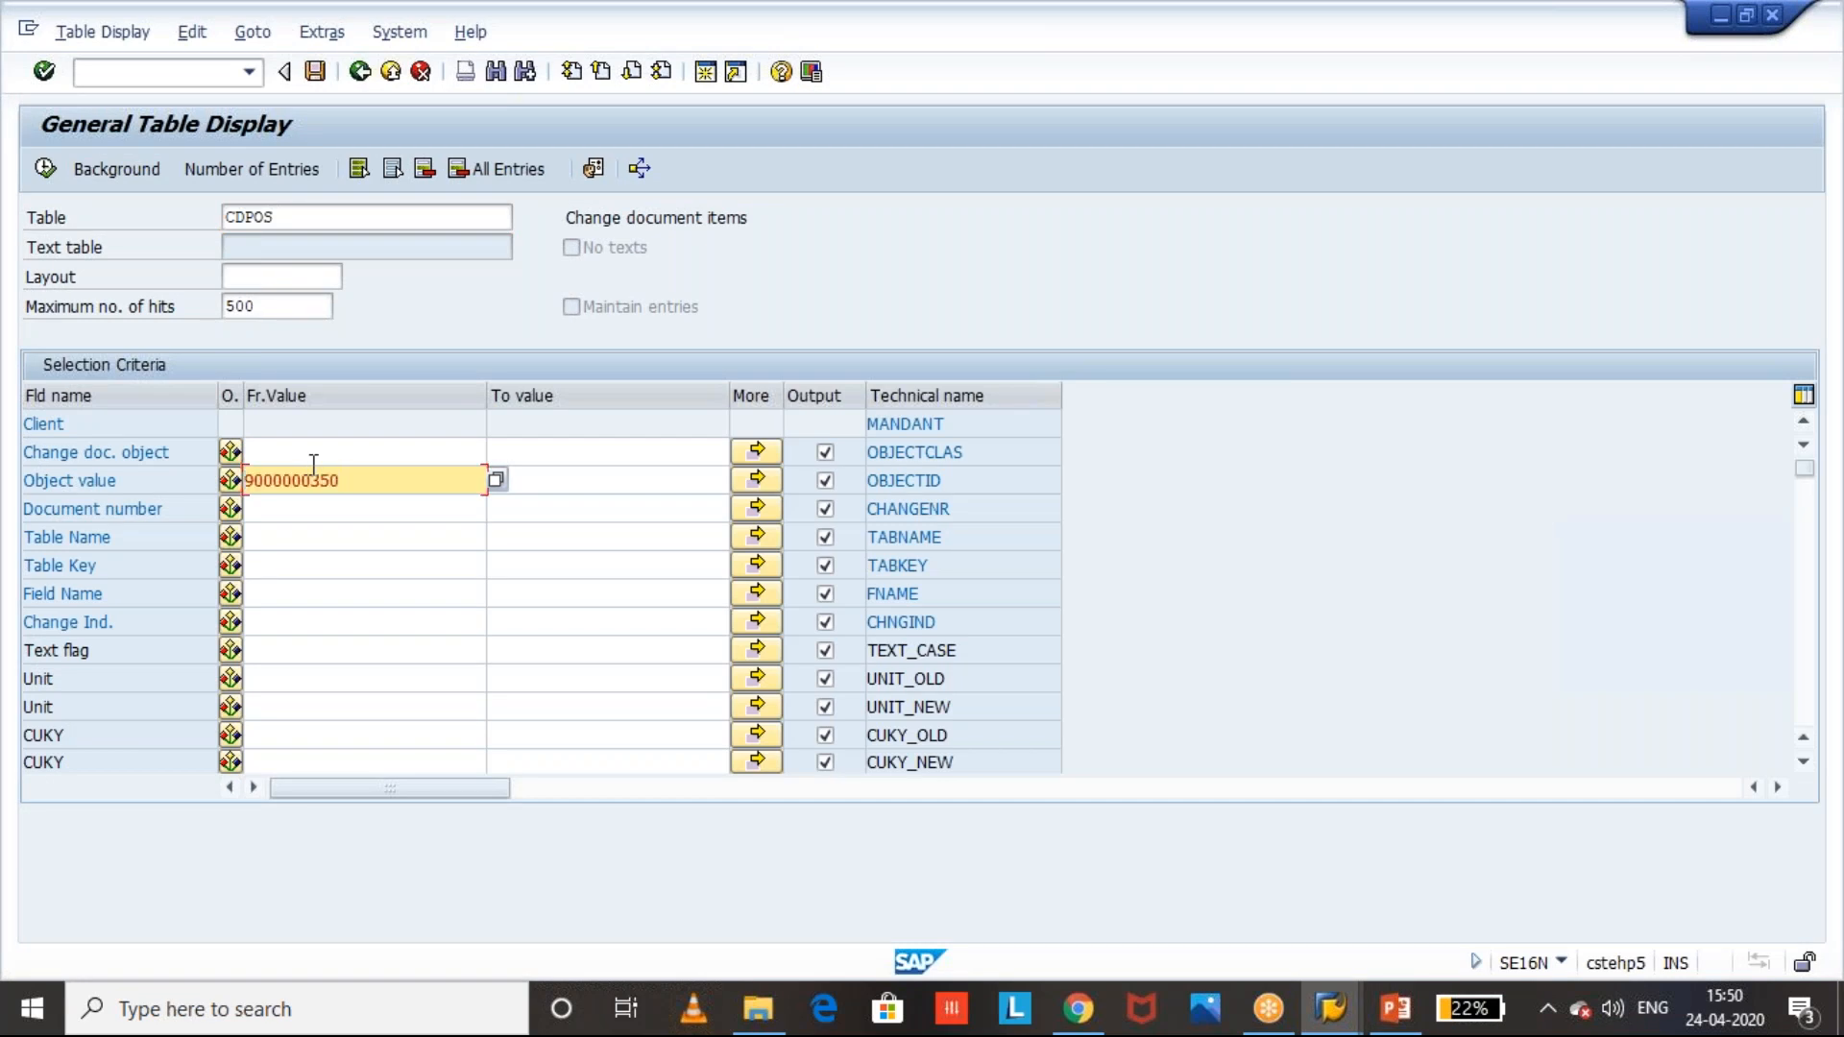
{"action": "left_click", "coordinate": [46, 169]}
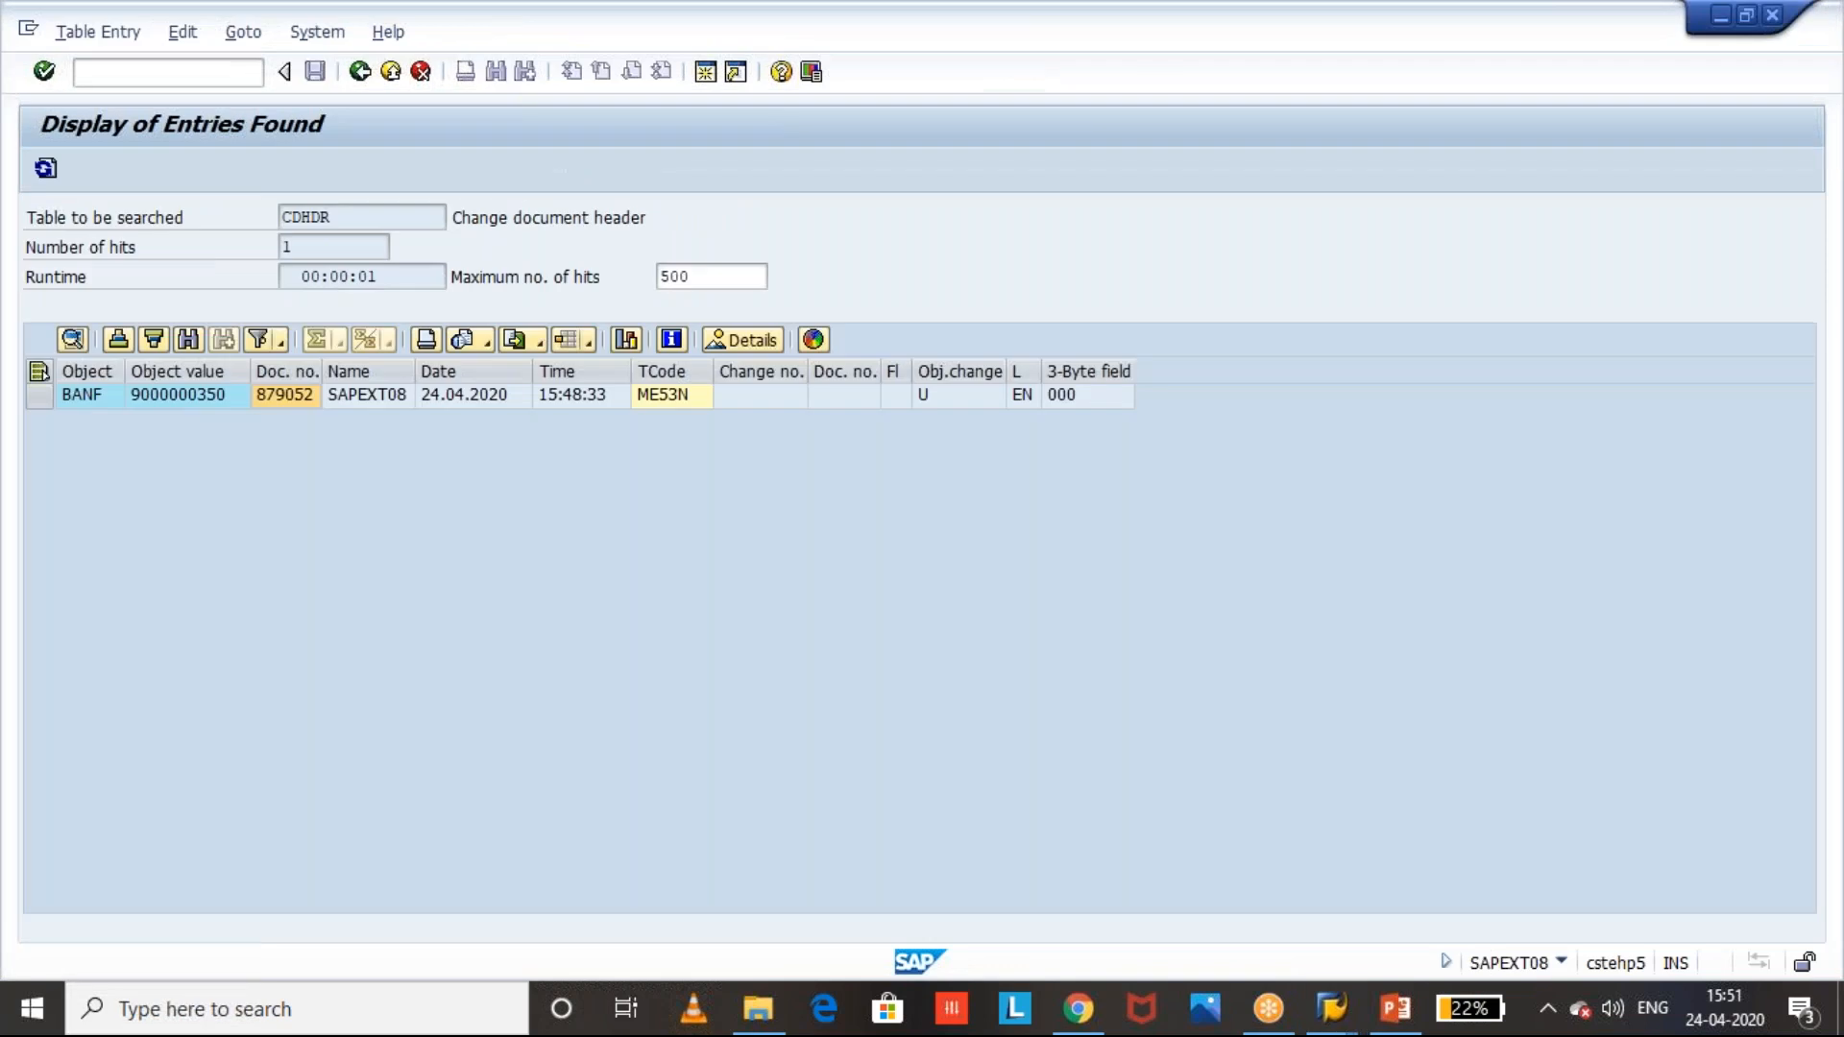
- Return to the CDHDR result and review the entry's document number, user name and object value
{"action": "double_click", "coordinate": [296, 401]}
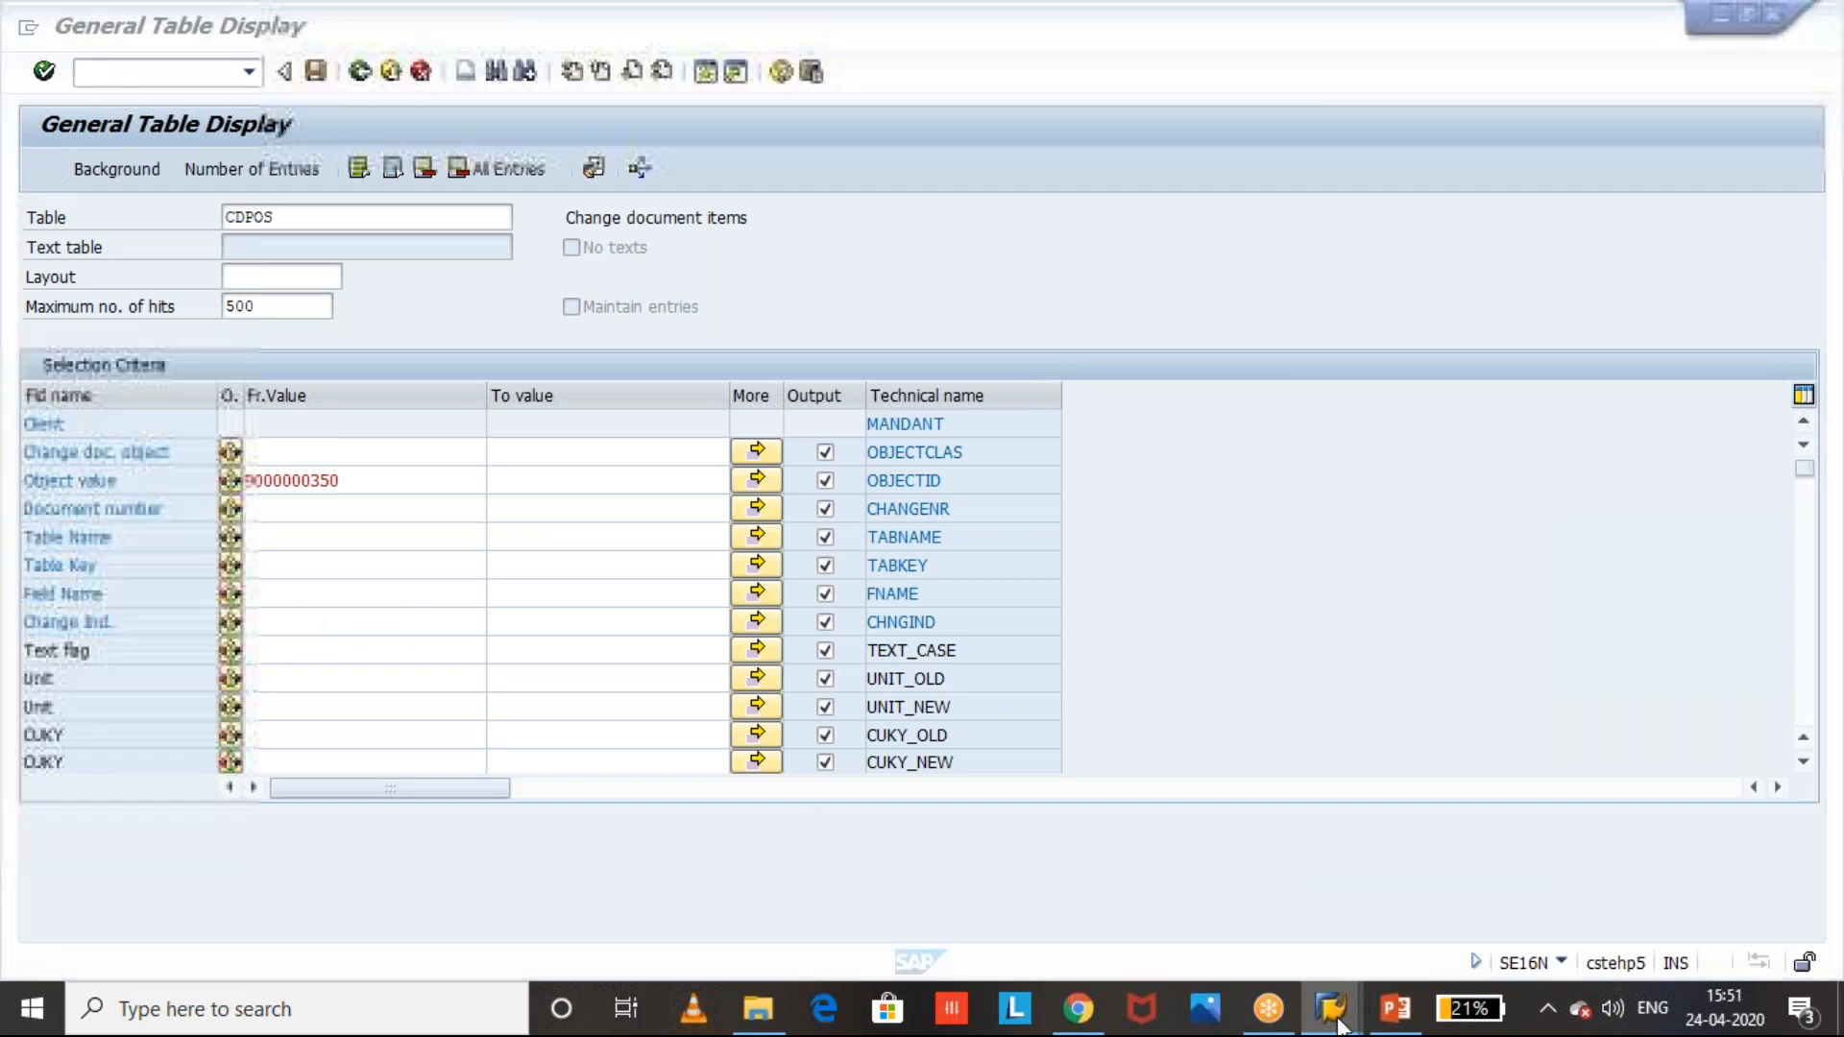
{"action": "mouse_move", "coordinate": [1339, 1025]}
{"action": "left_click", "coordinate": [1384, 883]}
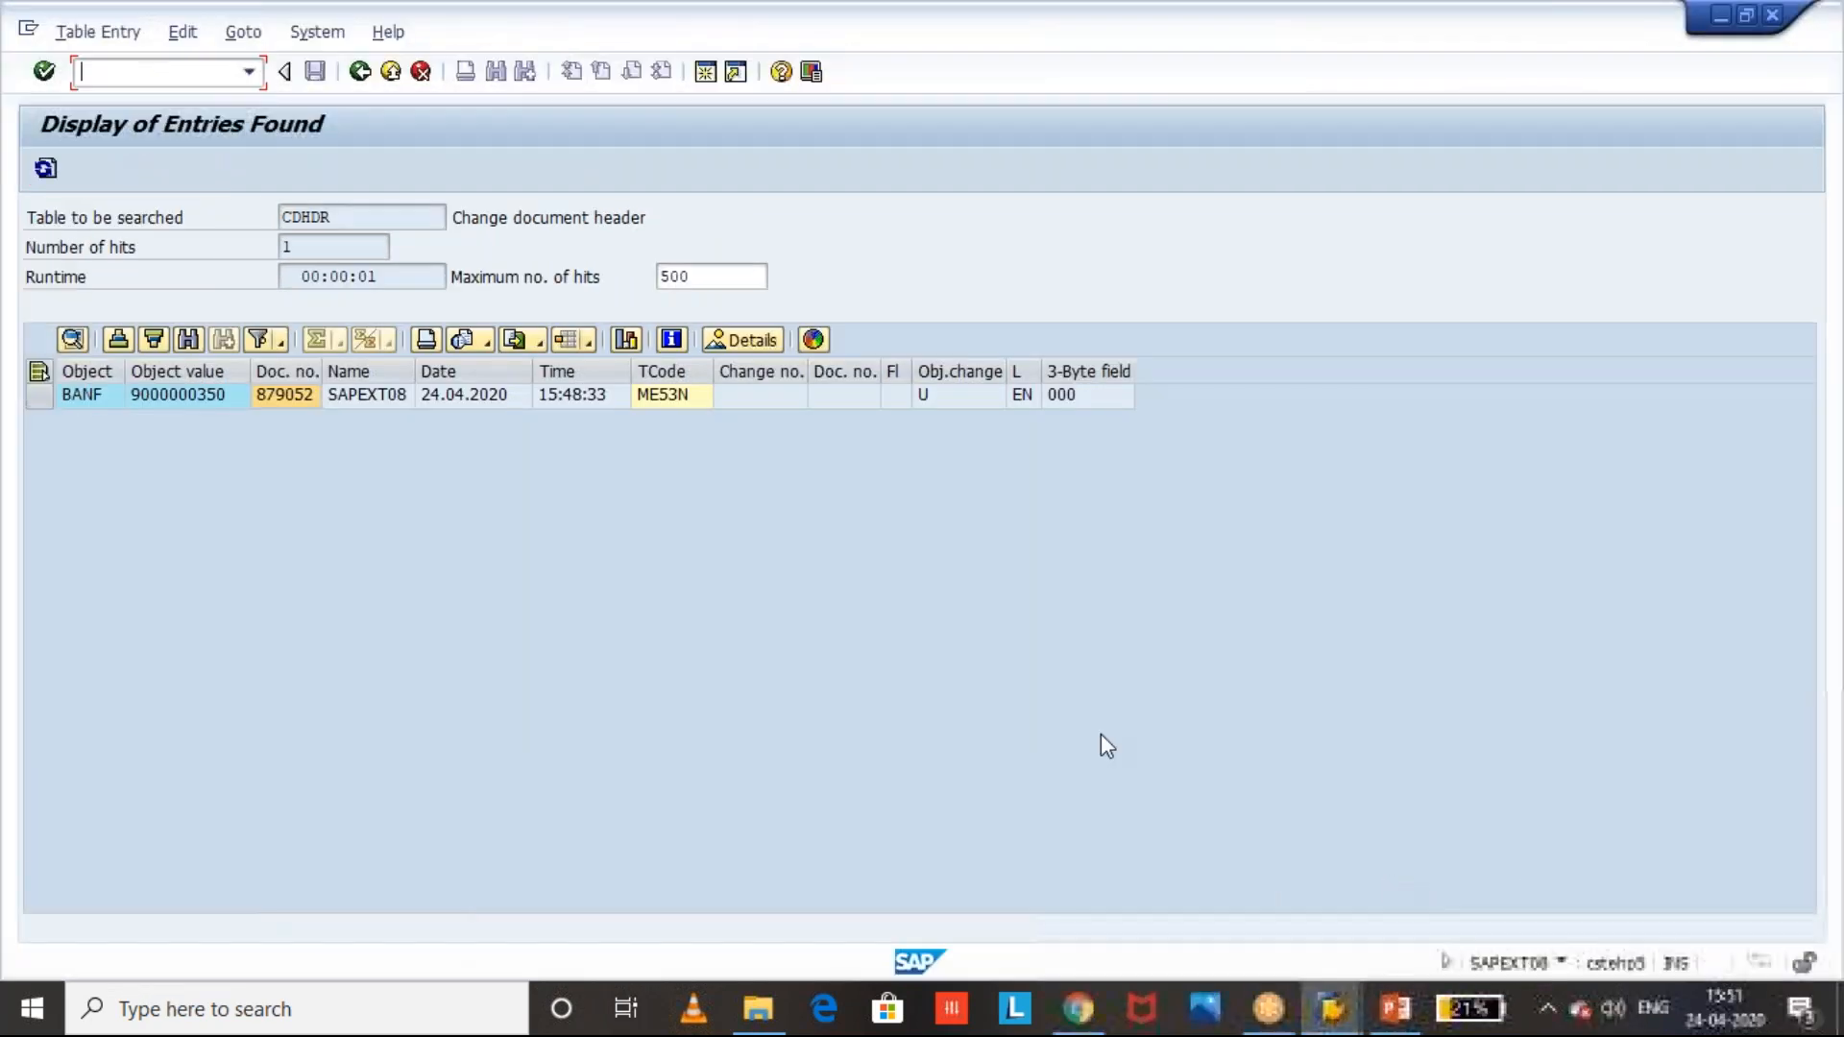
{"action": "left_click", "coordinate": [383, 398]}
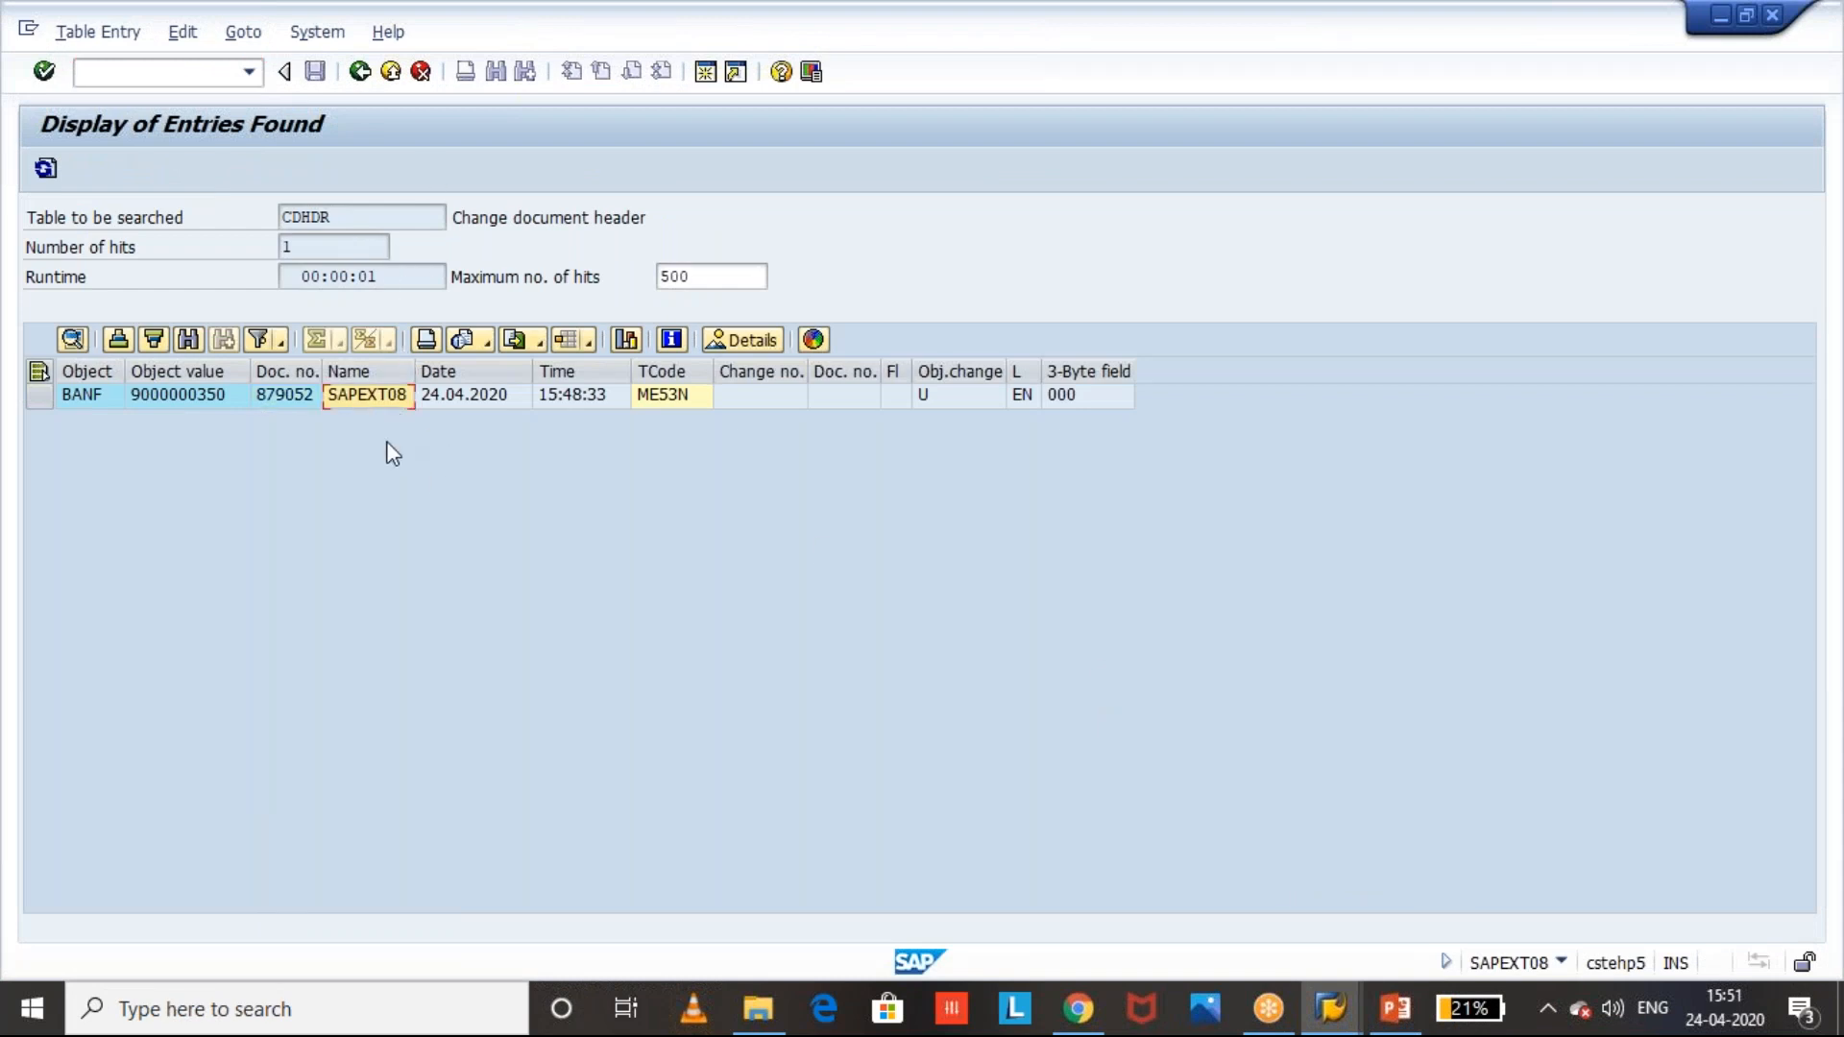
{"action": "left_click", "coordinate": [199, 395]}
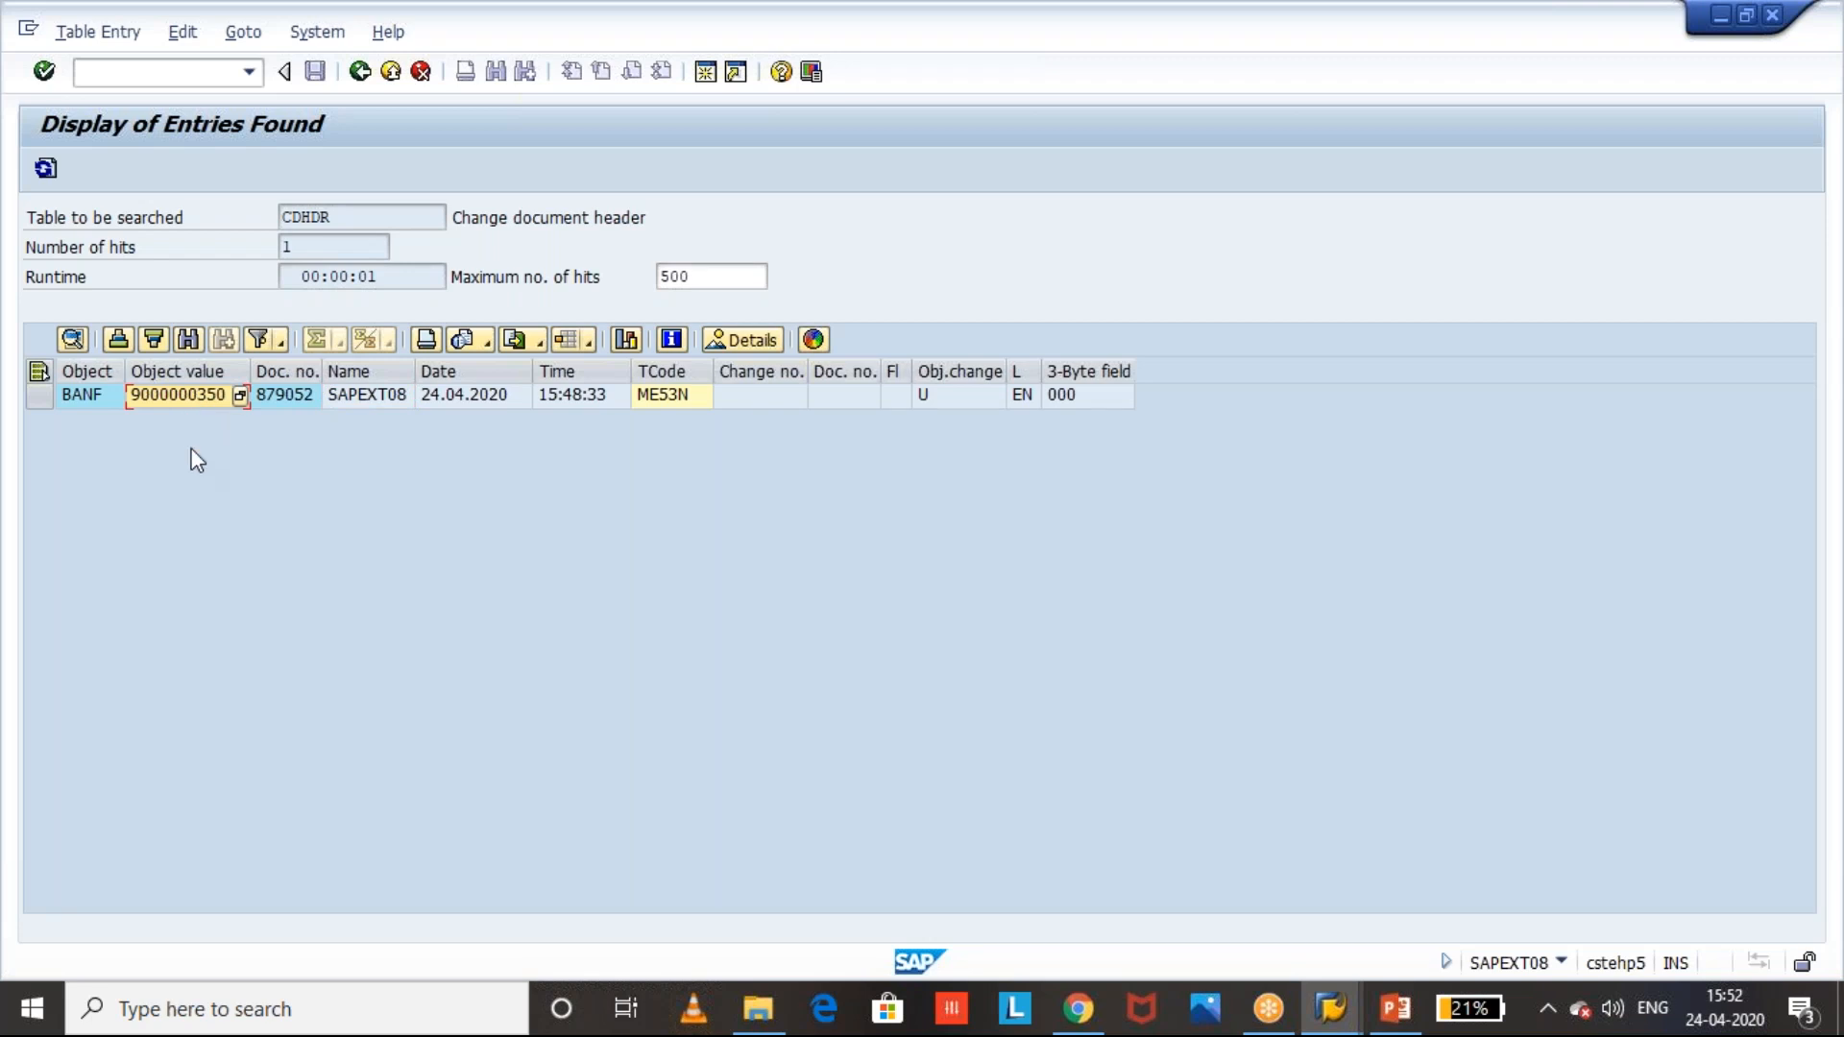
- Switch to the CDPOS result, widen the Field Name column, and examine the entry's table key and field name
{"action": "key", "text": "alt+Tab"}
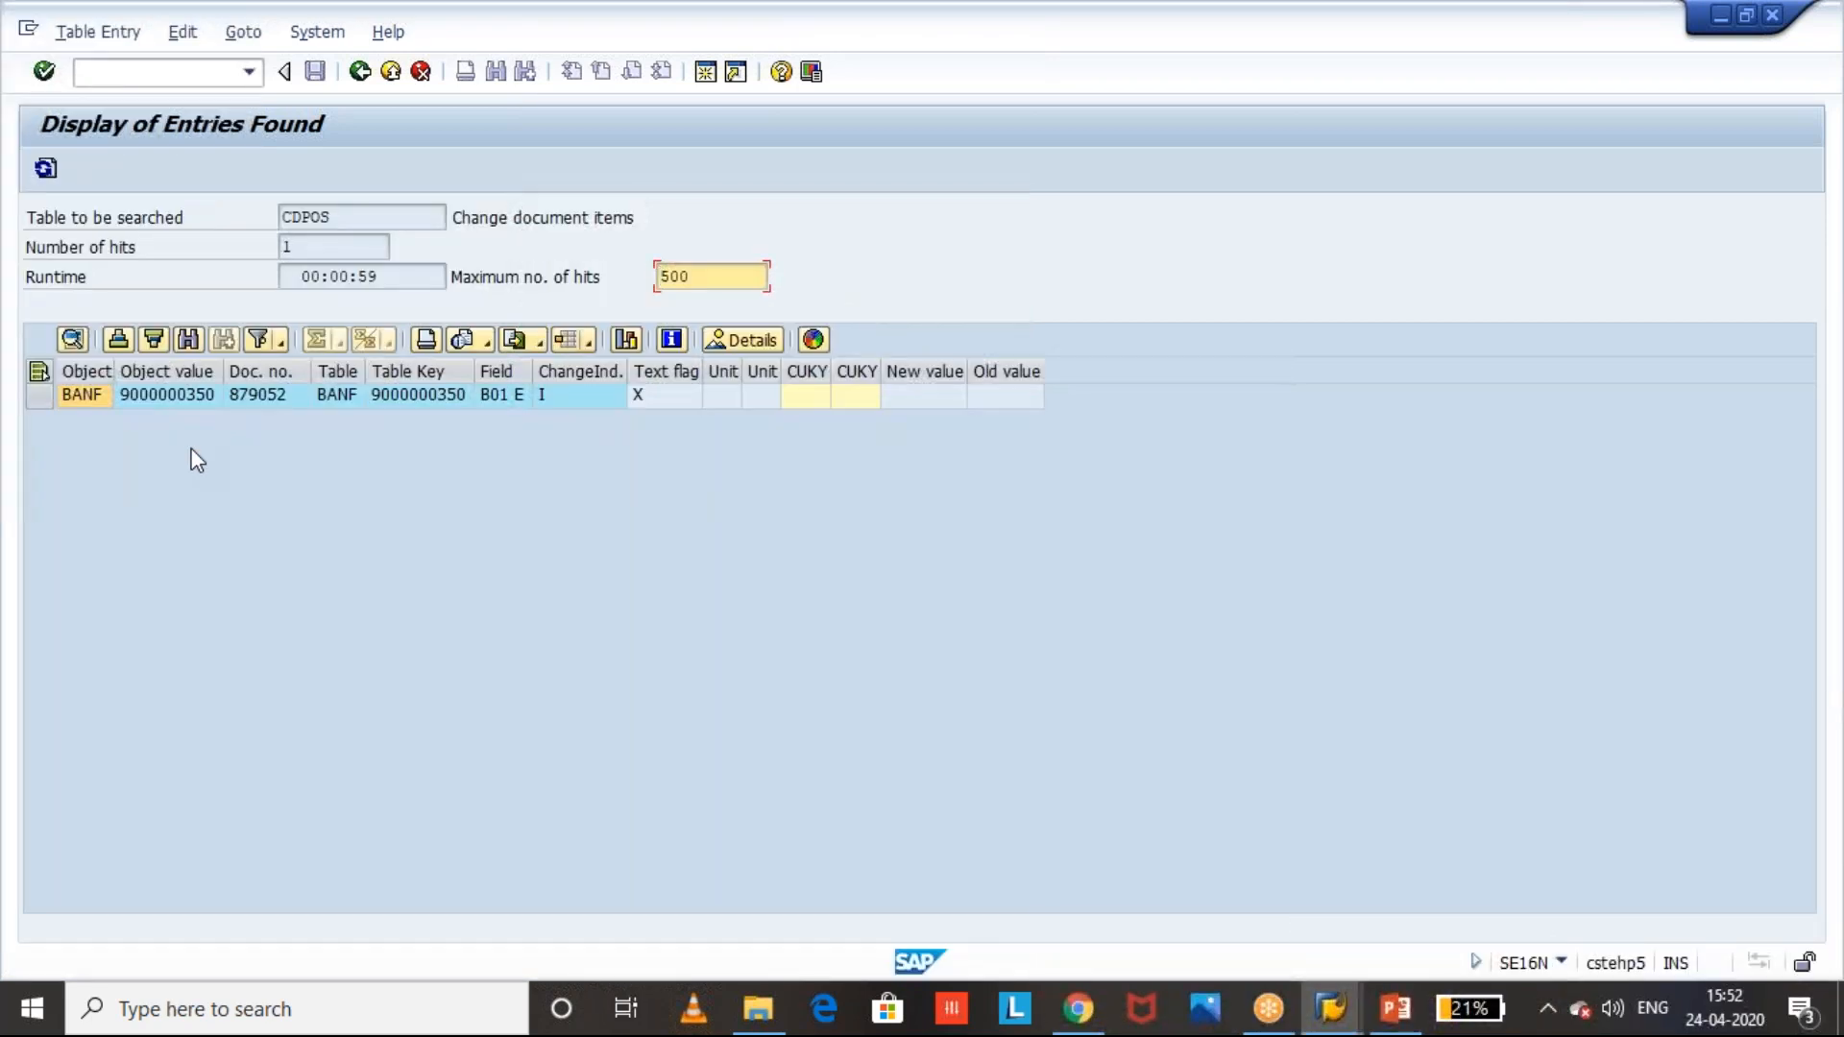
{"action": "key", "text": "alt+Tab"}
{"action": "key", "text": "alt+Tab"}
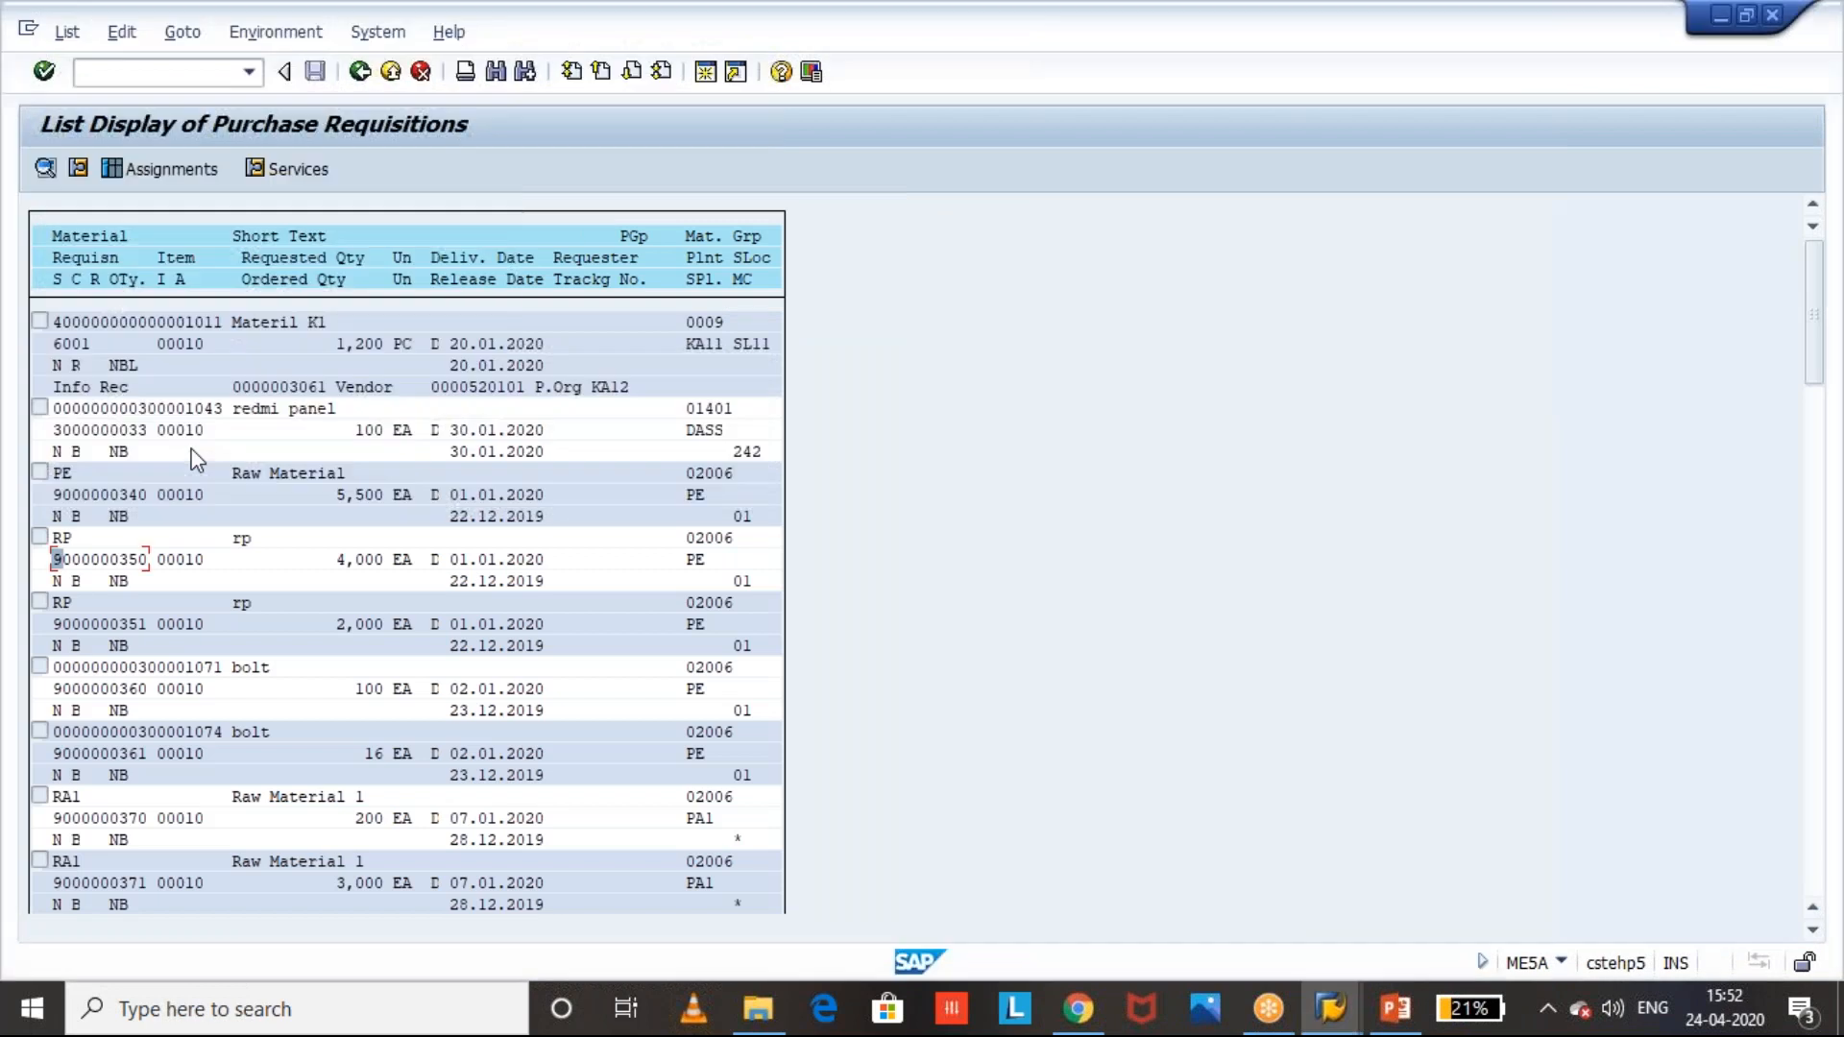
{"action": "left_click", "coordinate": [1325, 1013]}
{"action": "left_click", "coordinate": [1733, 867]}
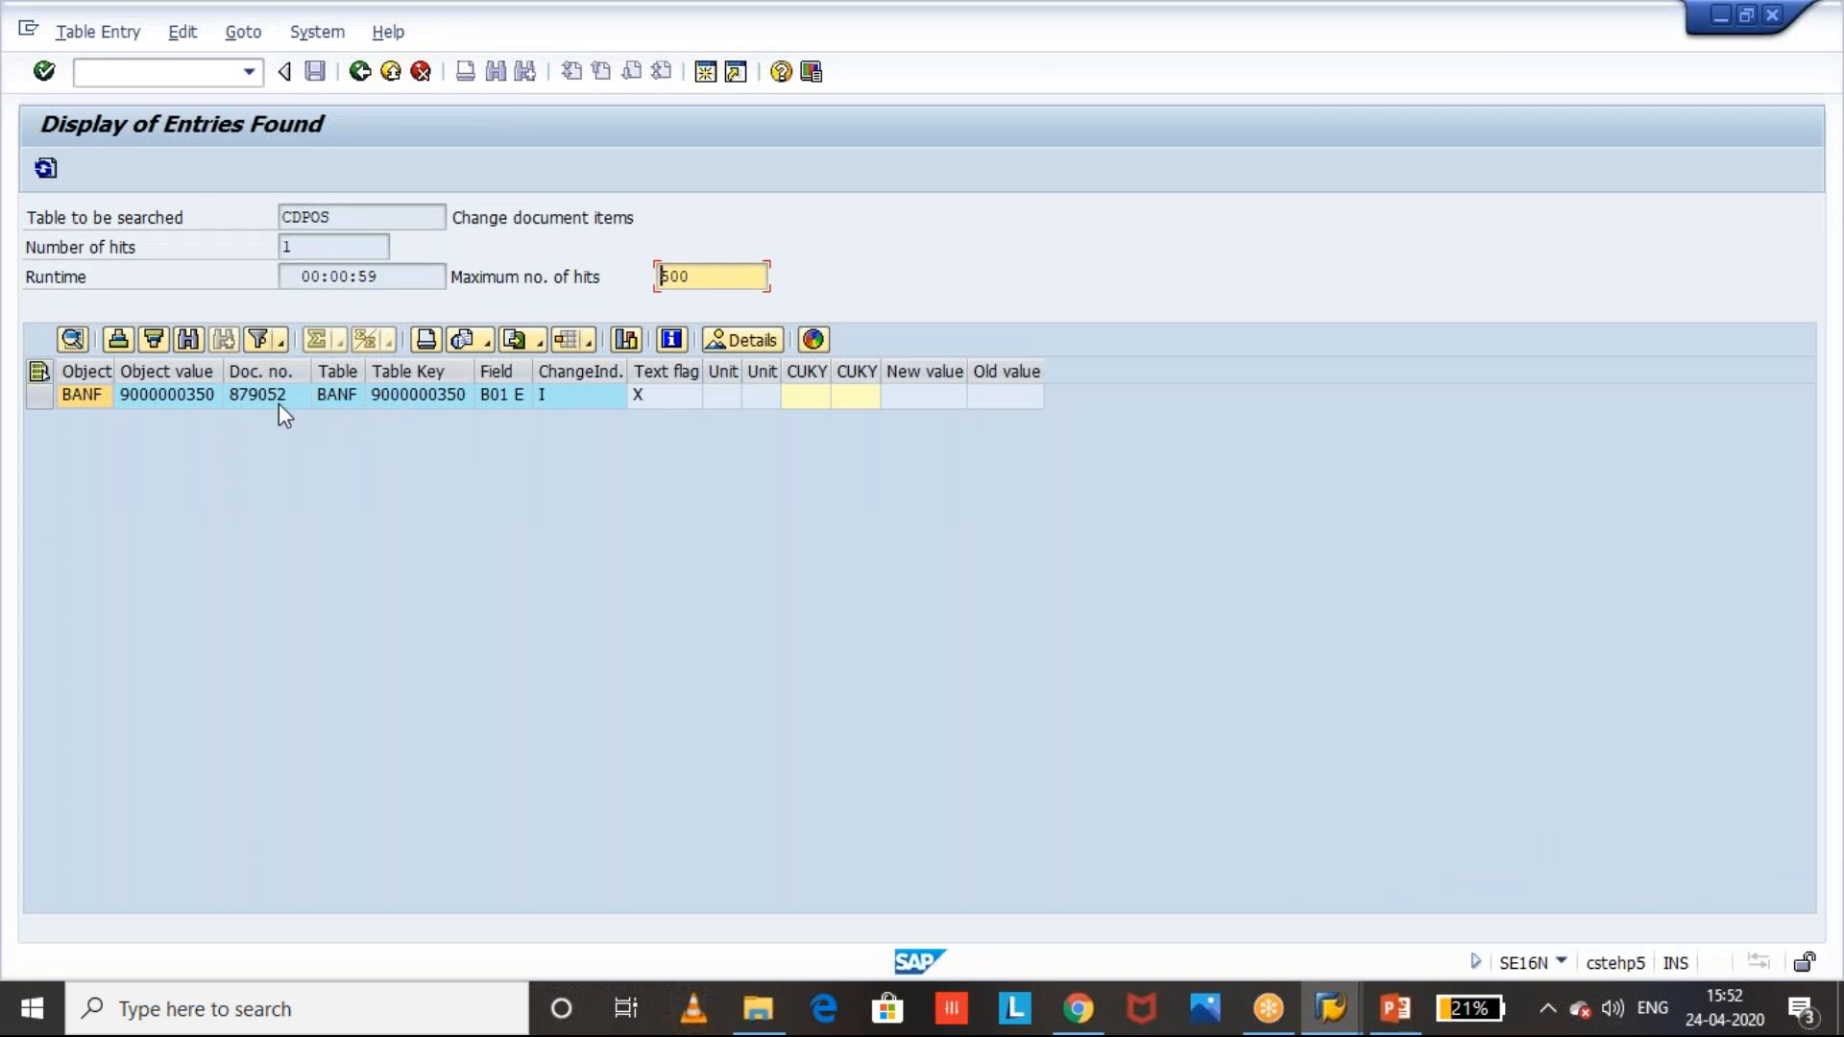
{"action": "left_click", "coordinate": [419, 397]}
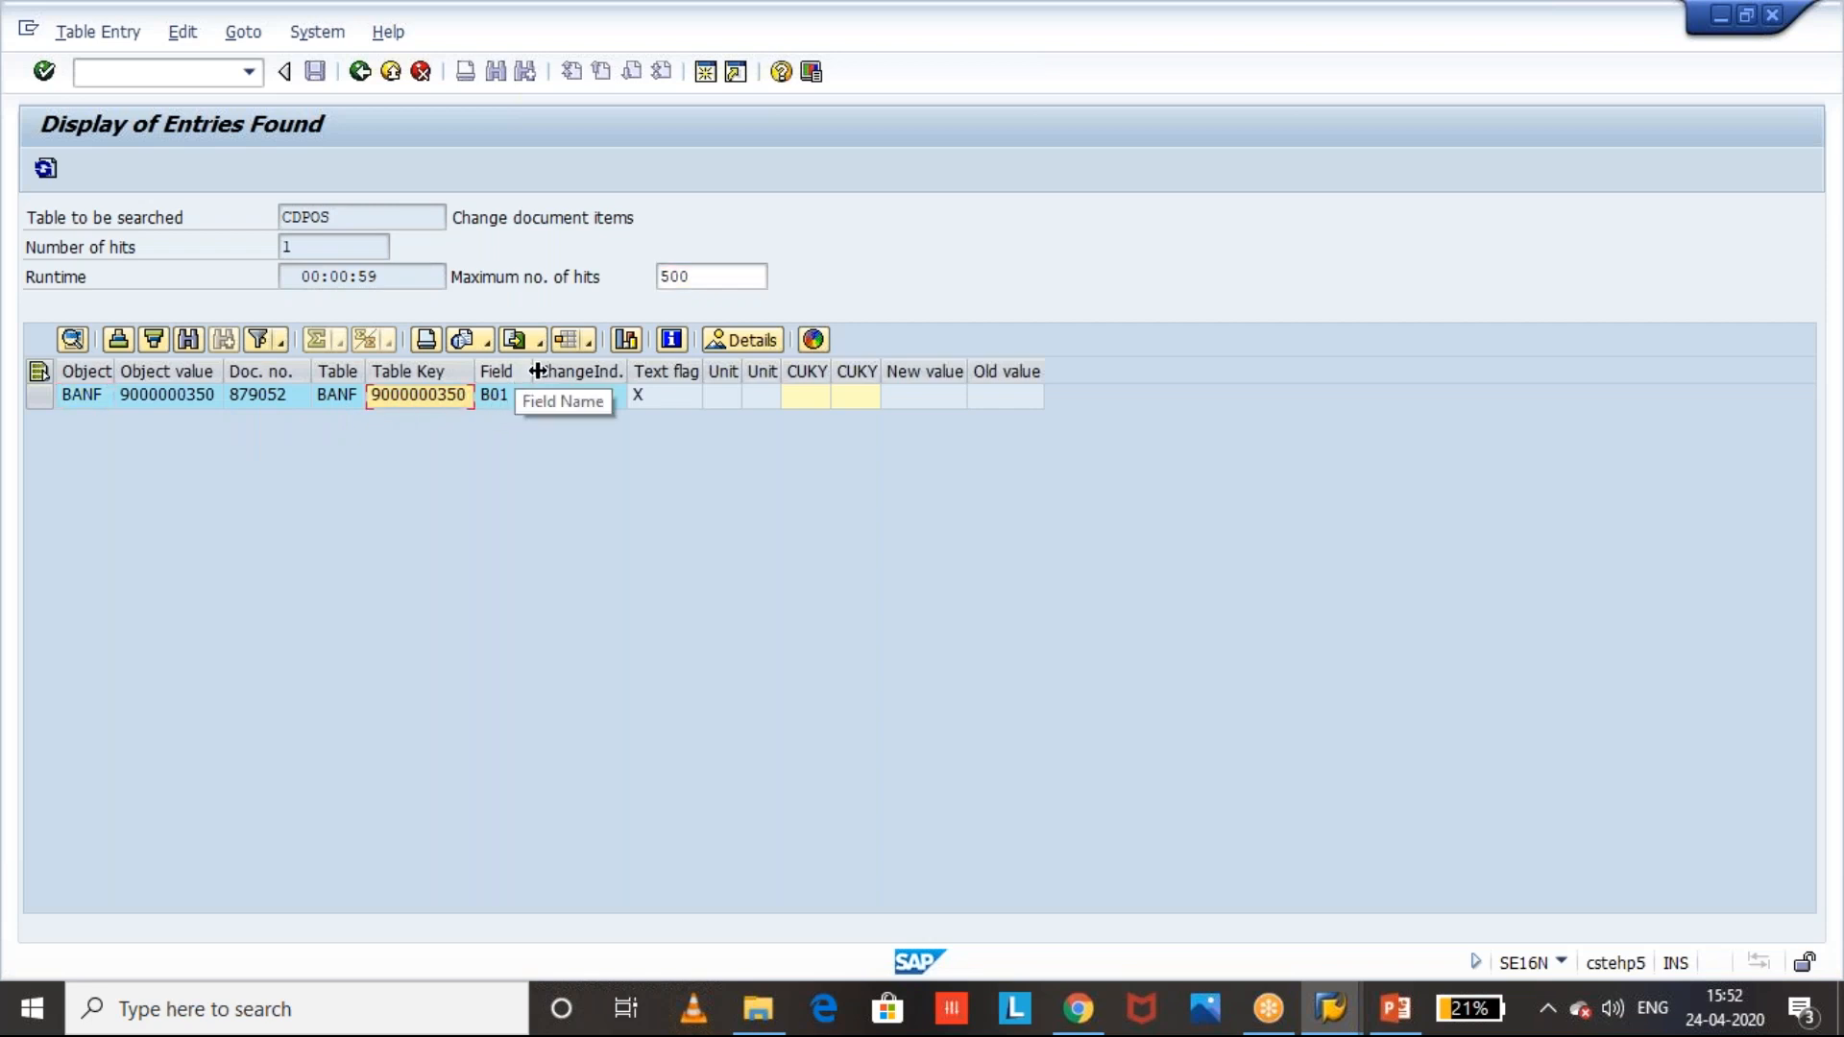
{"action": "left_click_drag", "start_coordinate": [535, 371], "coordinate": [593, 371]}
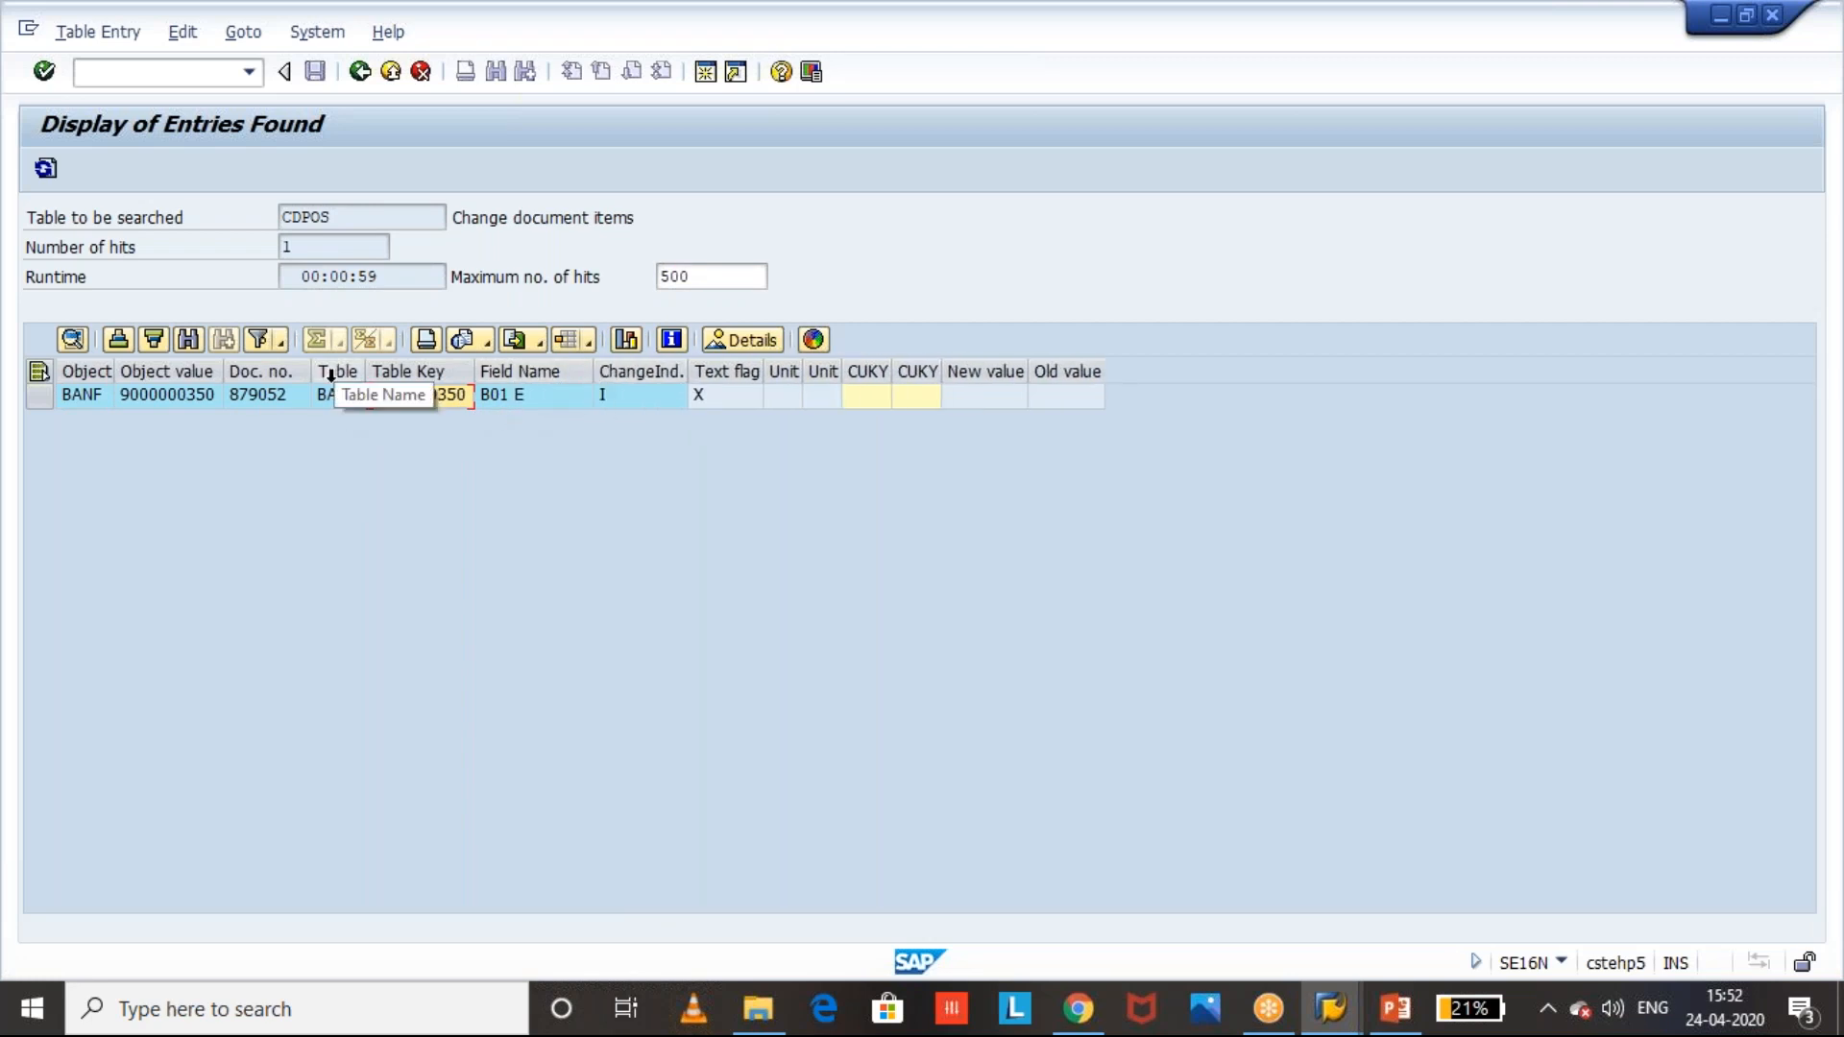
{"action": "left_click", "coordinate": [498, 395]}
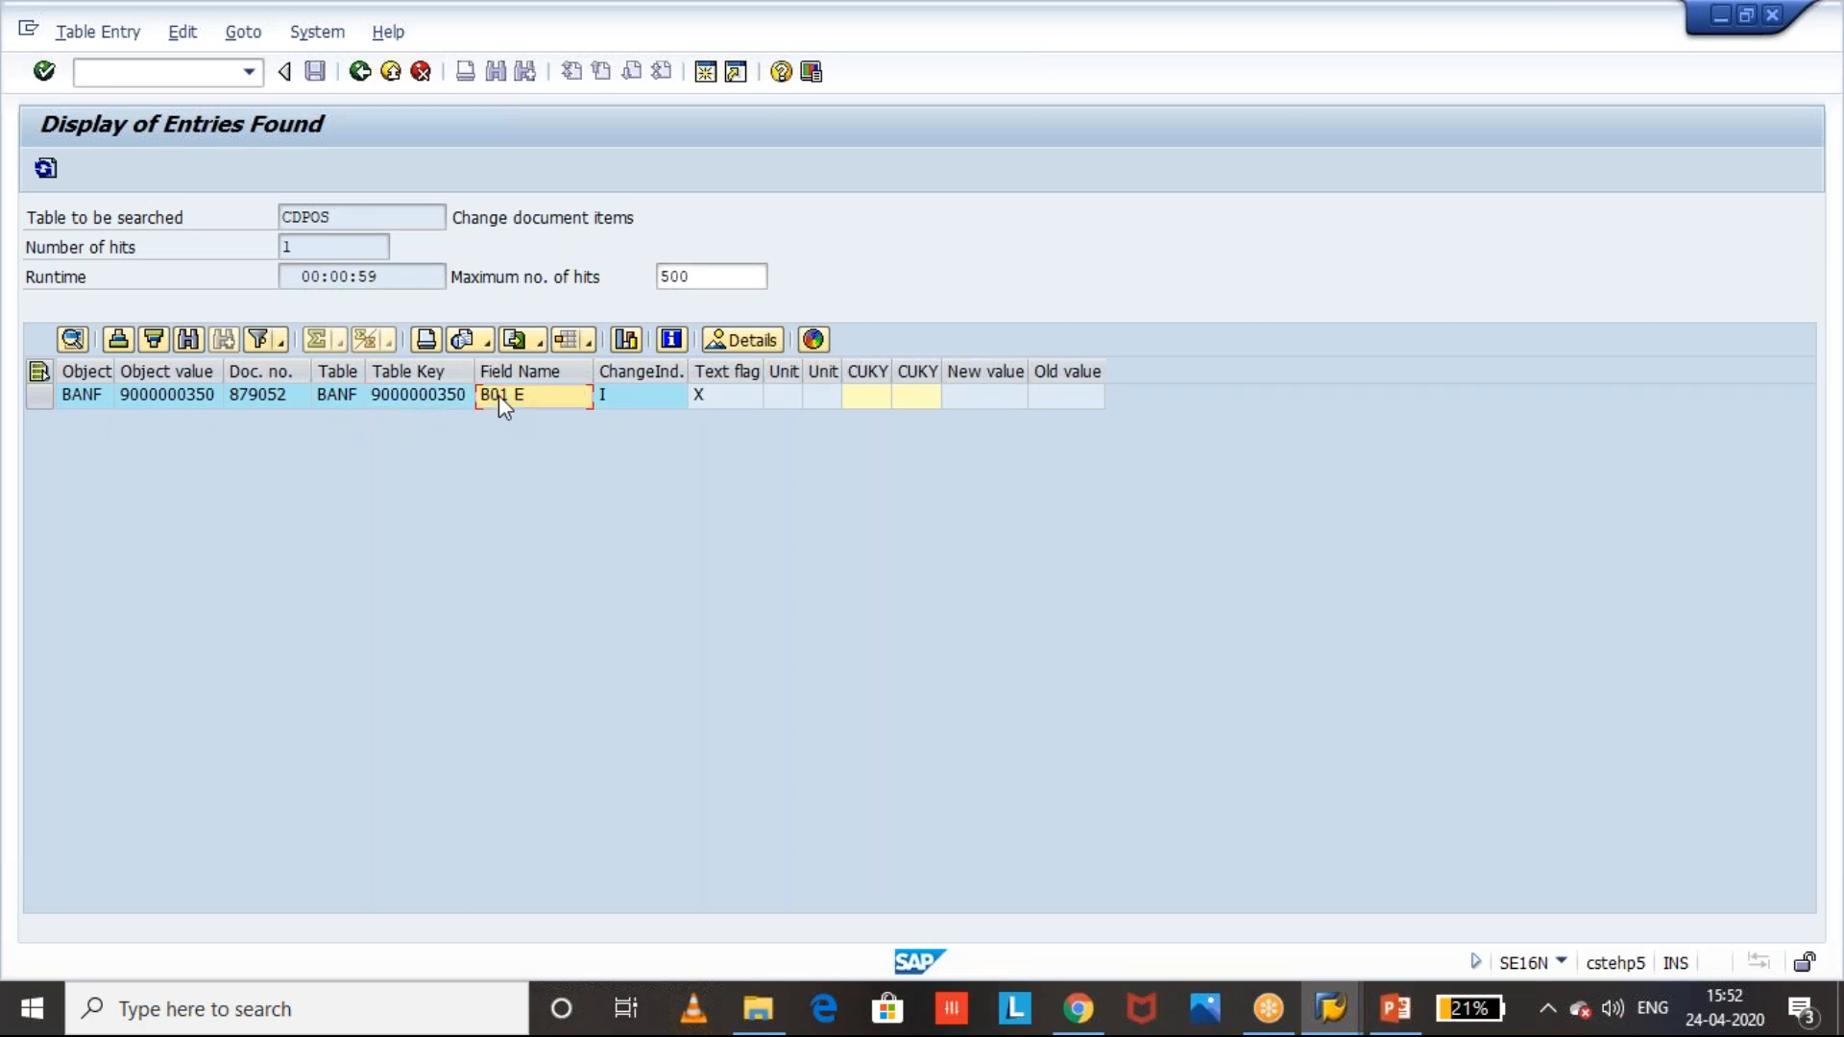
- Open the traced purchase requisition from the requisition list (material RP, quantity 4,000) and display its header note in the text editor
{"action": "left_click", "coordinate": [1306, 999]}
{"action": "left_click", "coordinate": [1140, 918]}
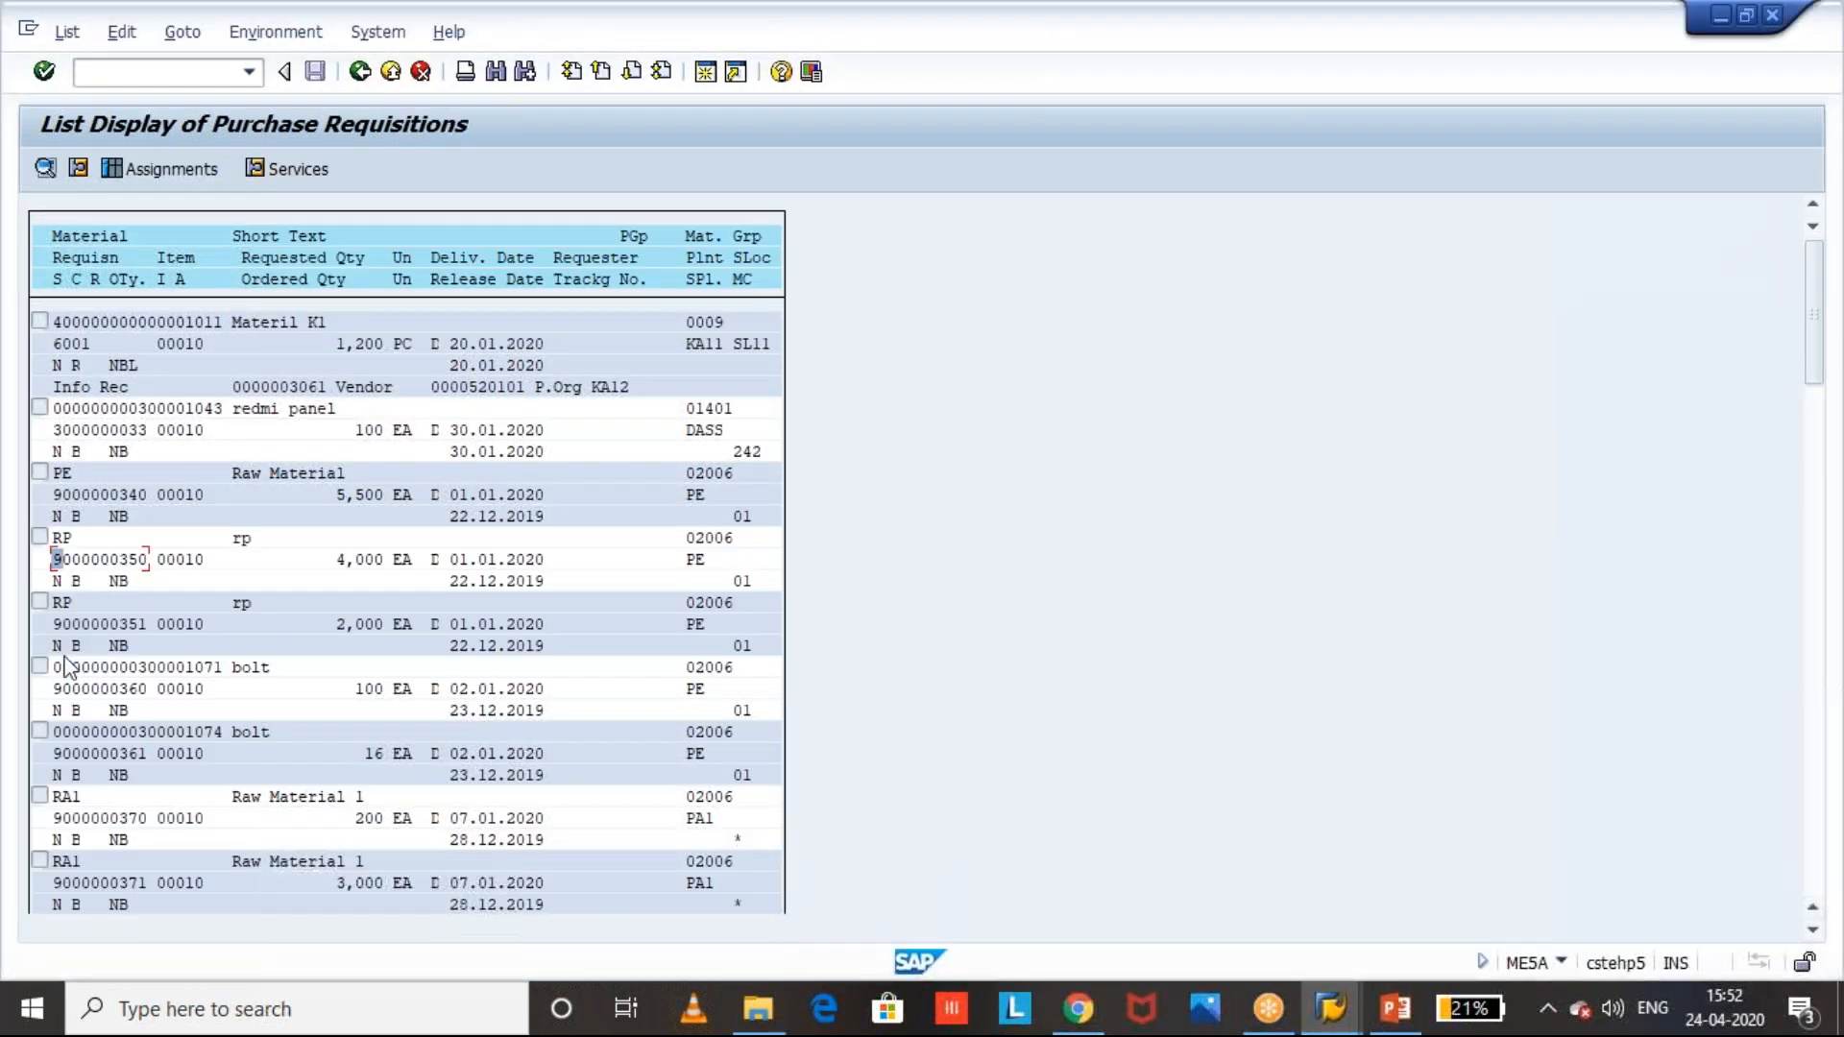
{"action": "double_click", "coordinate": [82, 559]}
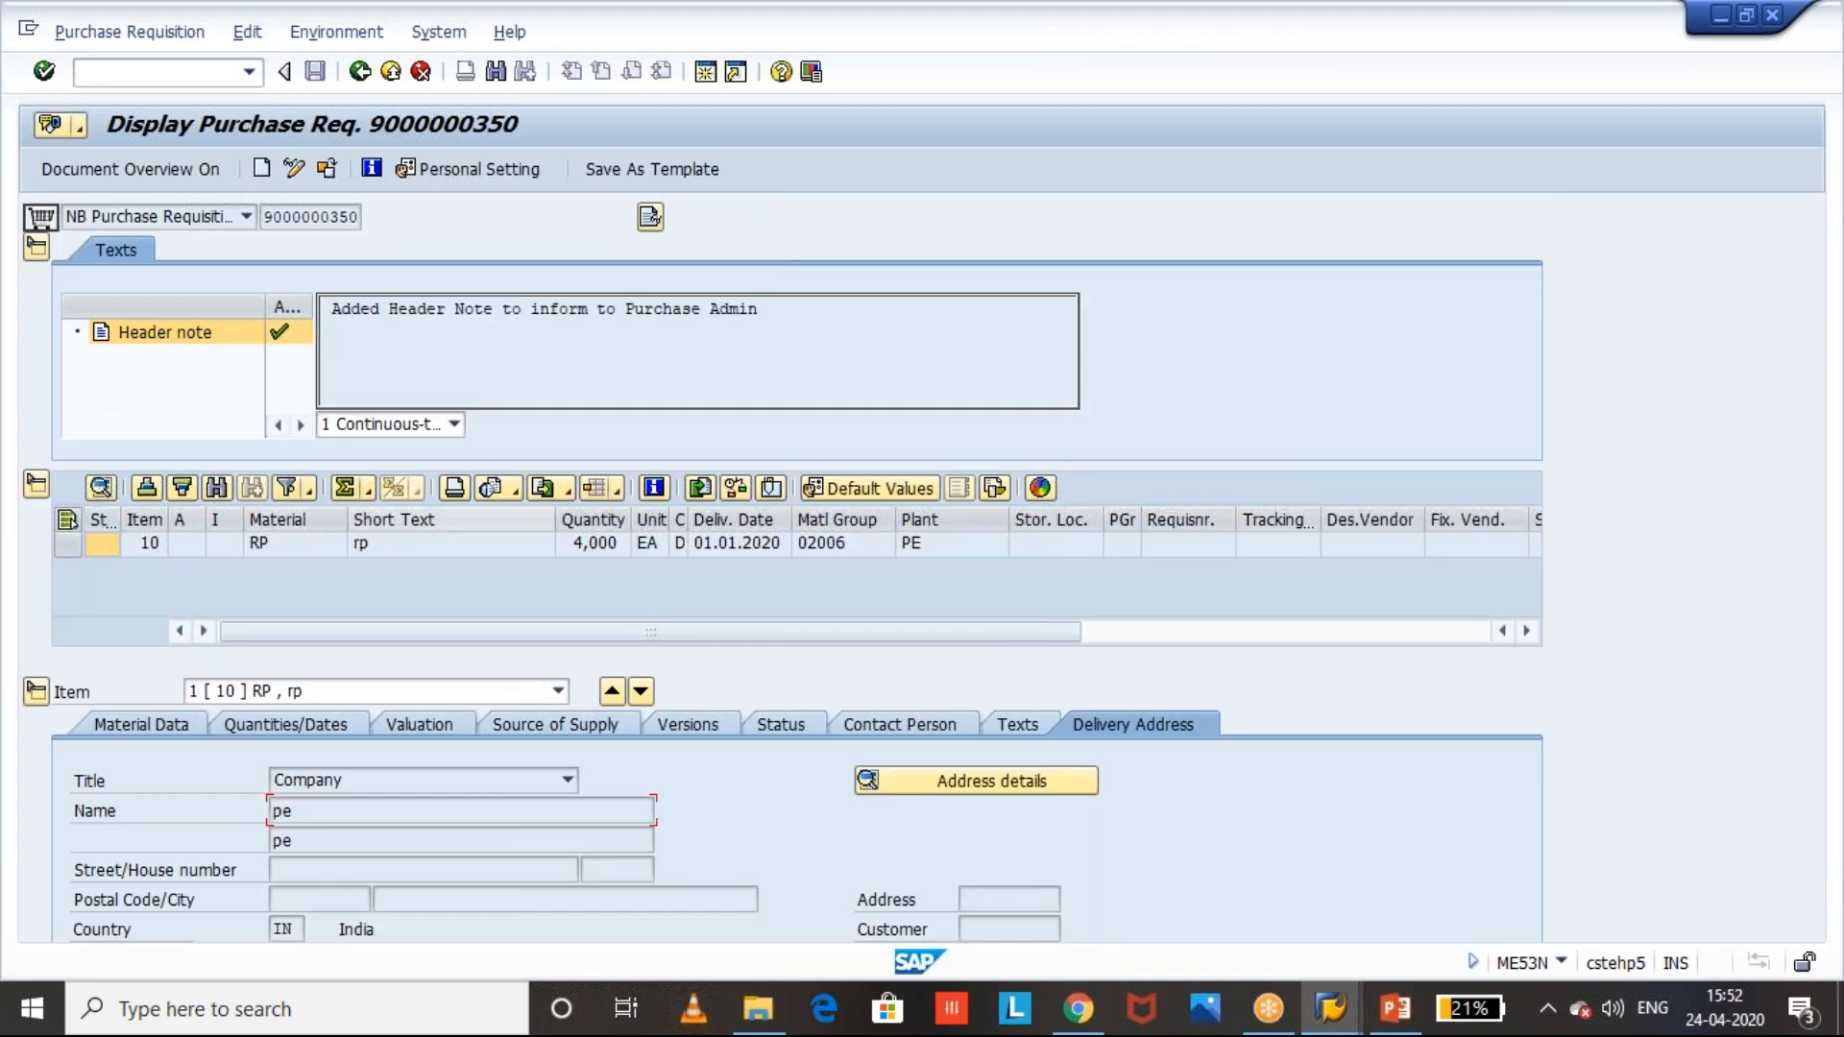
{"action": "left_click", "coordinate": [777, 326]}
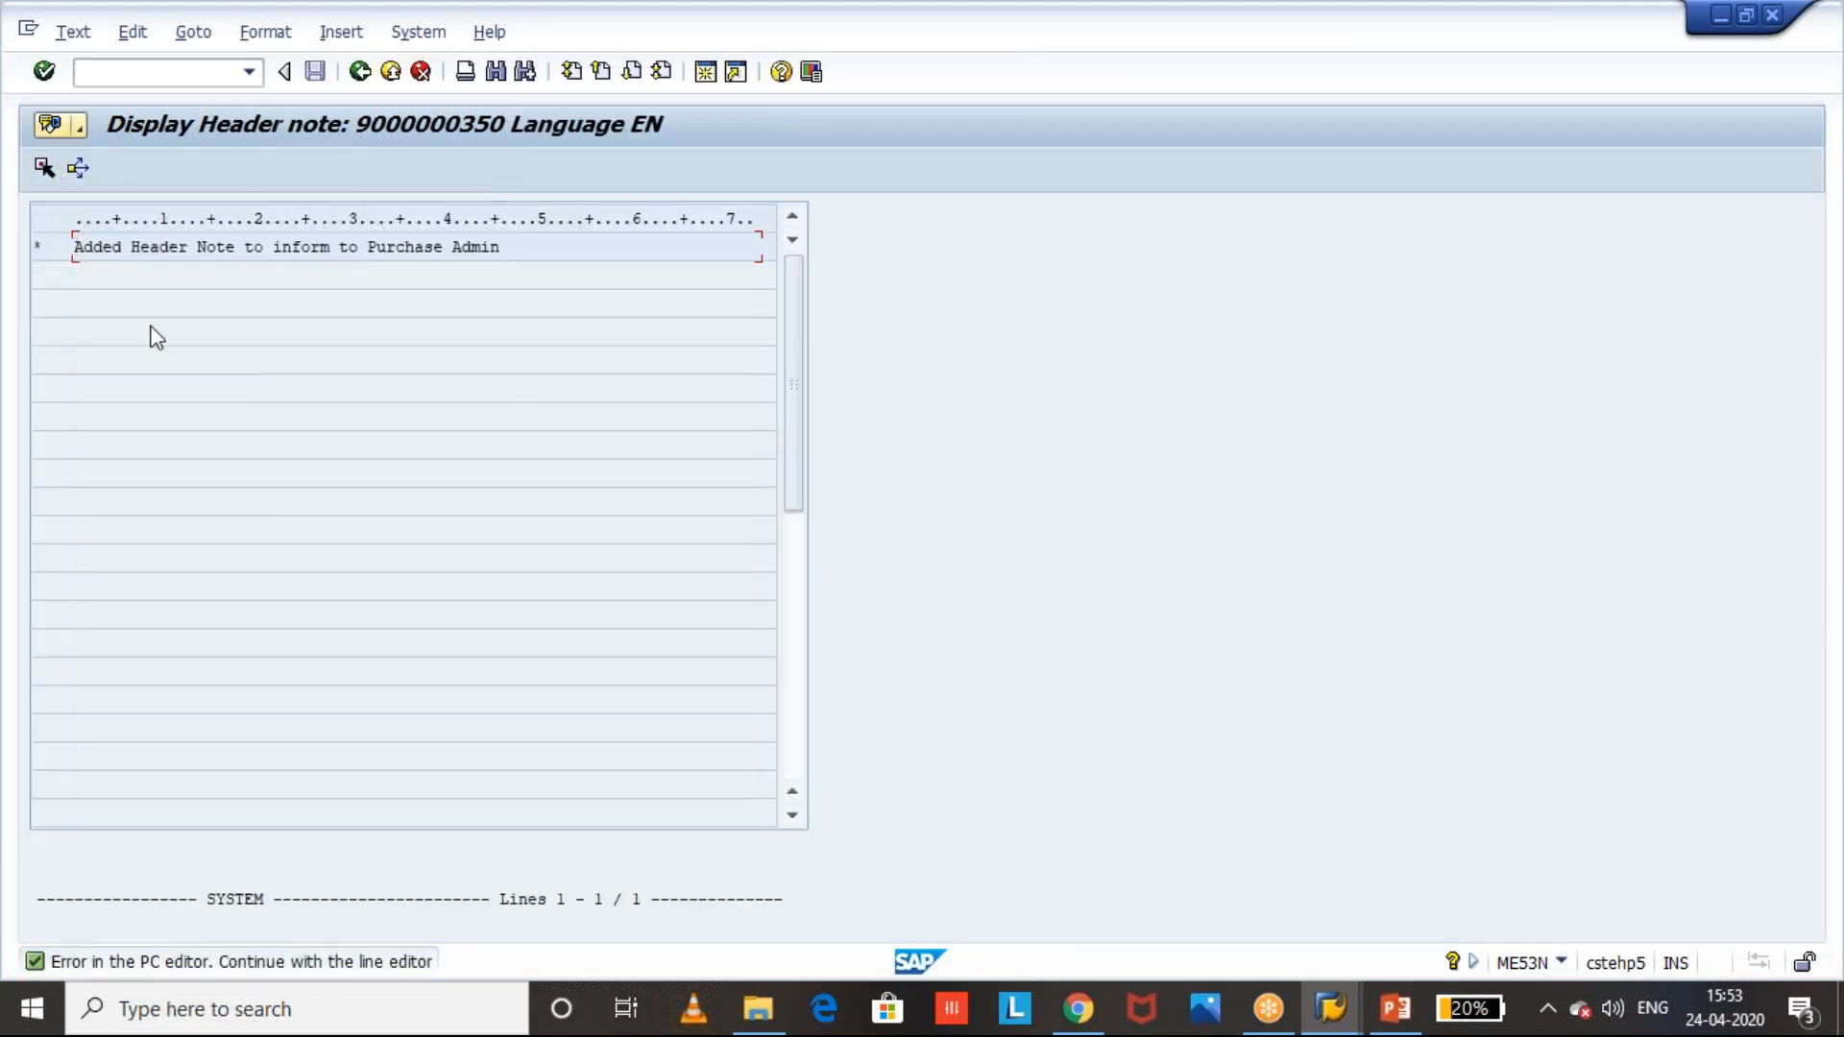
{"action": "left_click", "coordinate": [131, 40]}
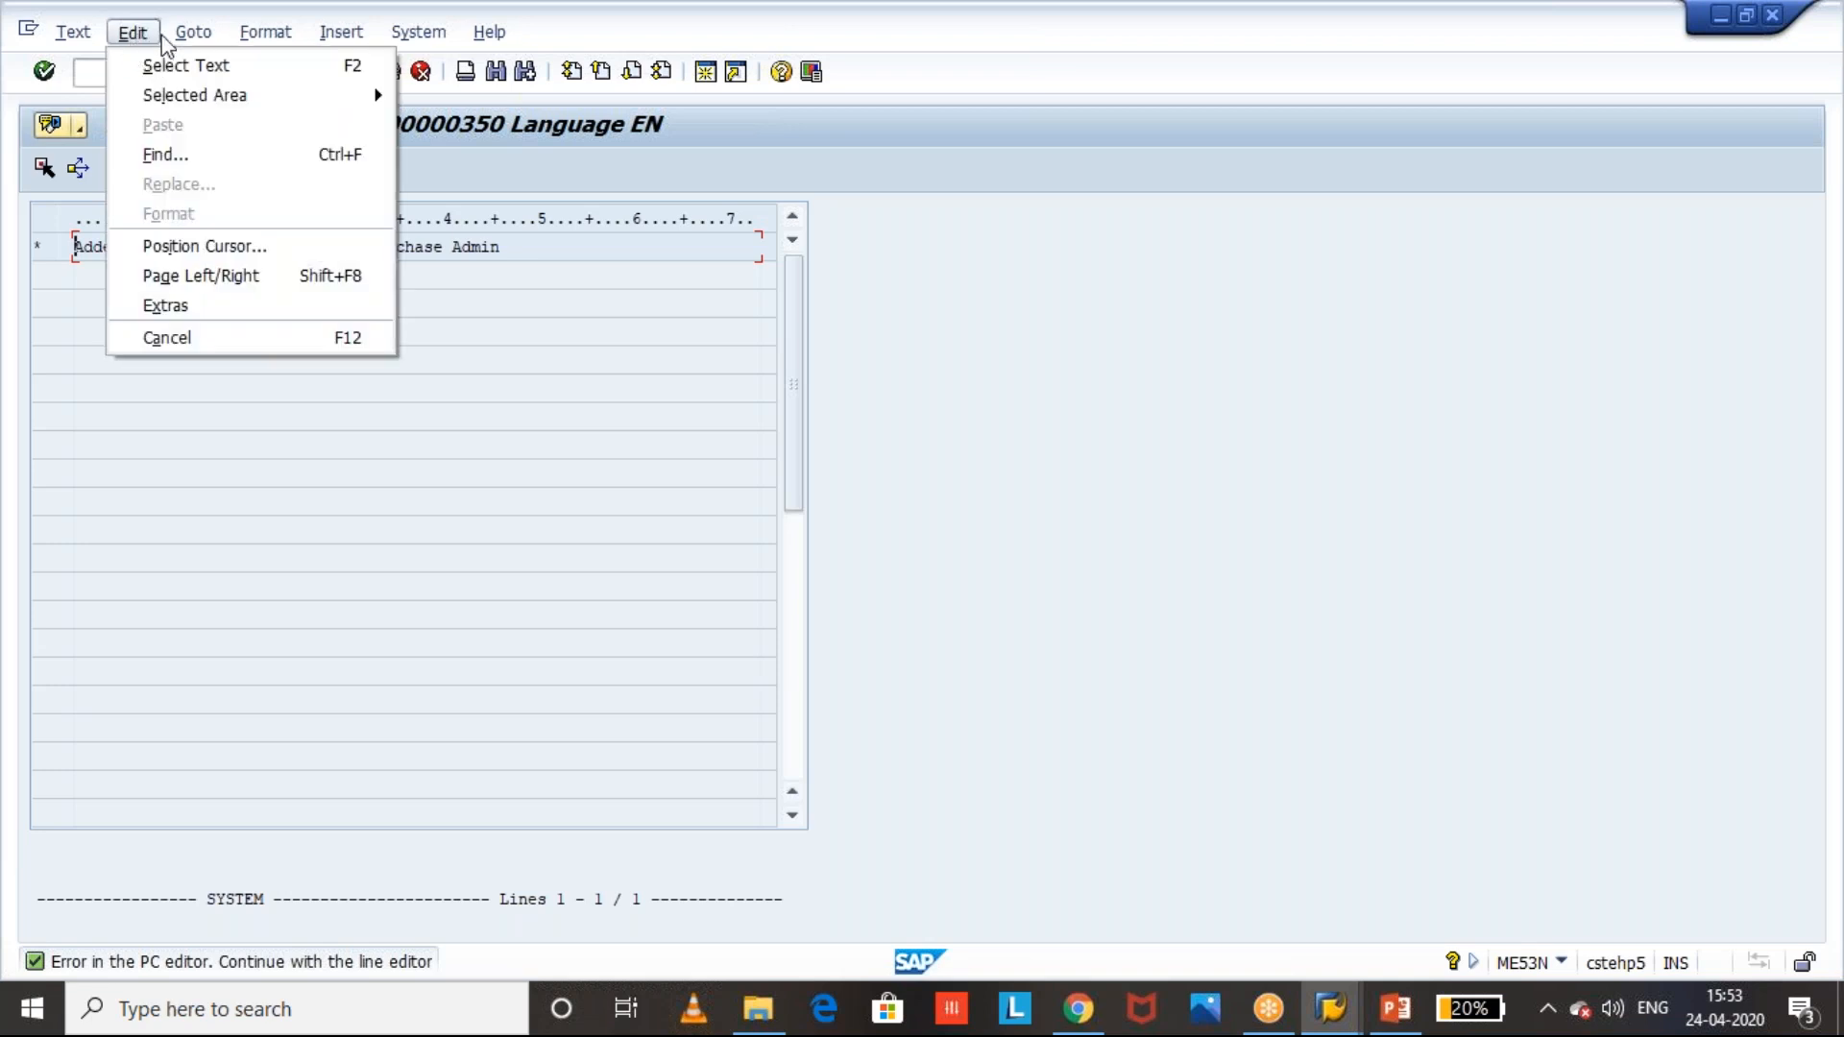
{"action": "left_click", "coordinate": [154, 307]}
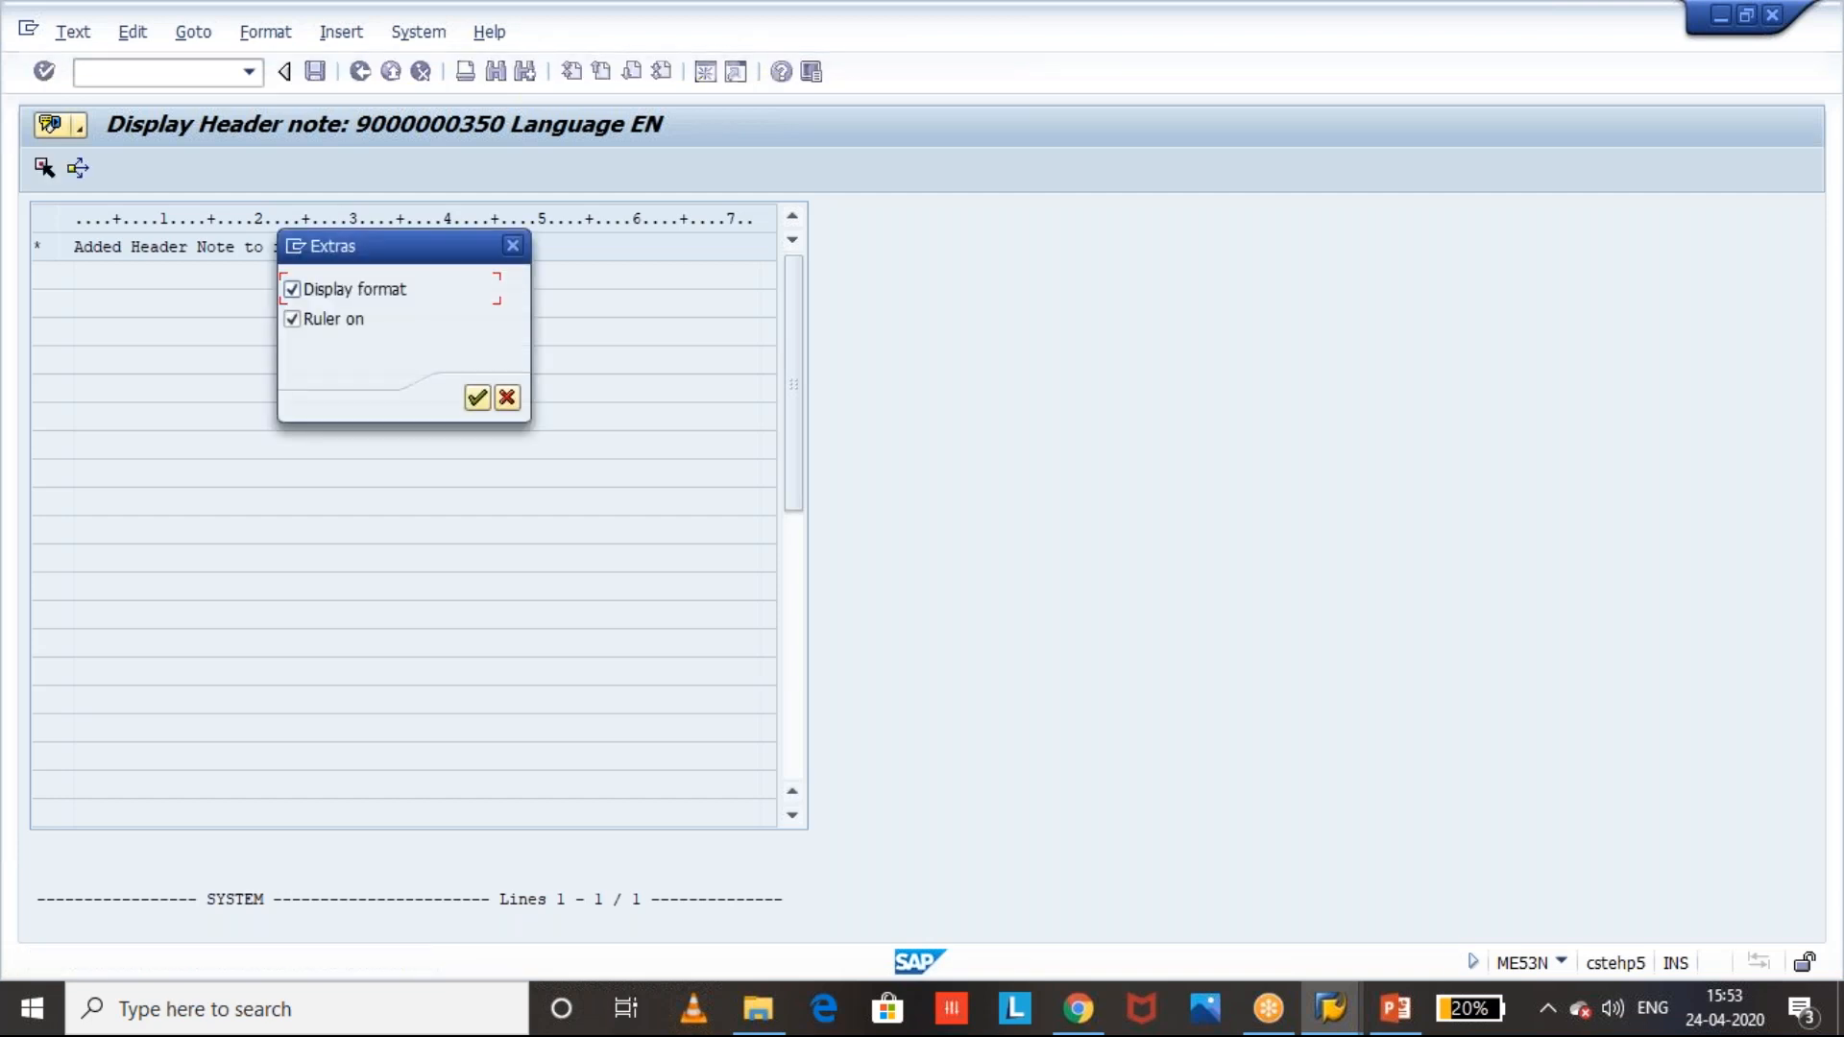
{"action": "left_click", "coordinate": [509, 400]}
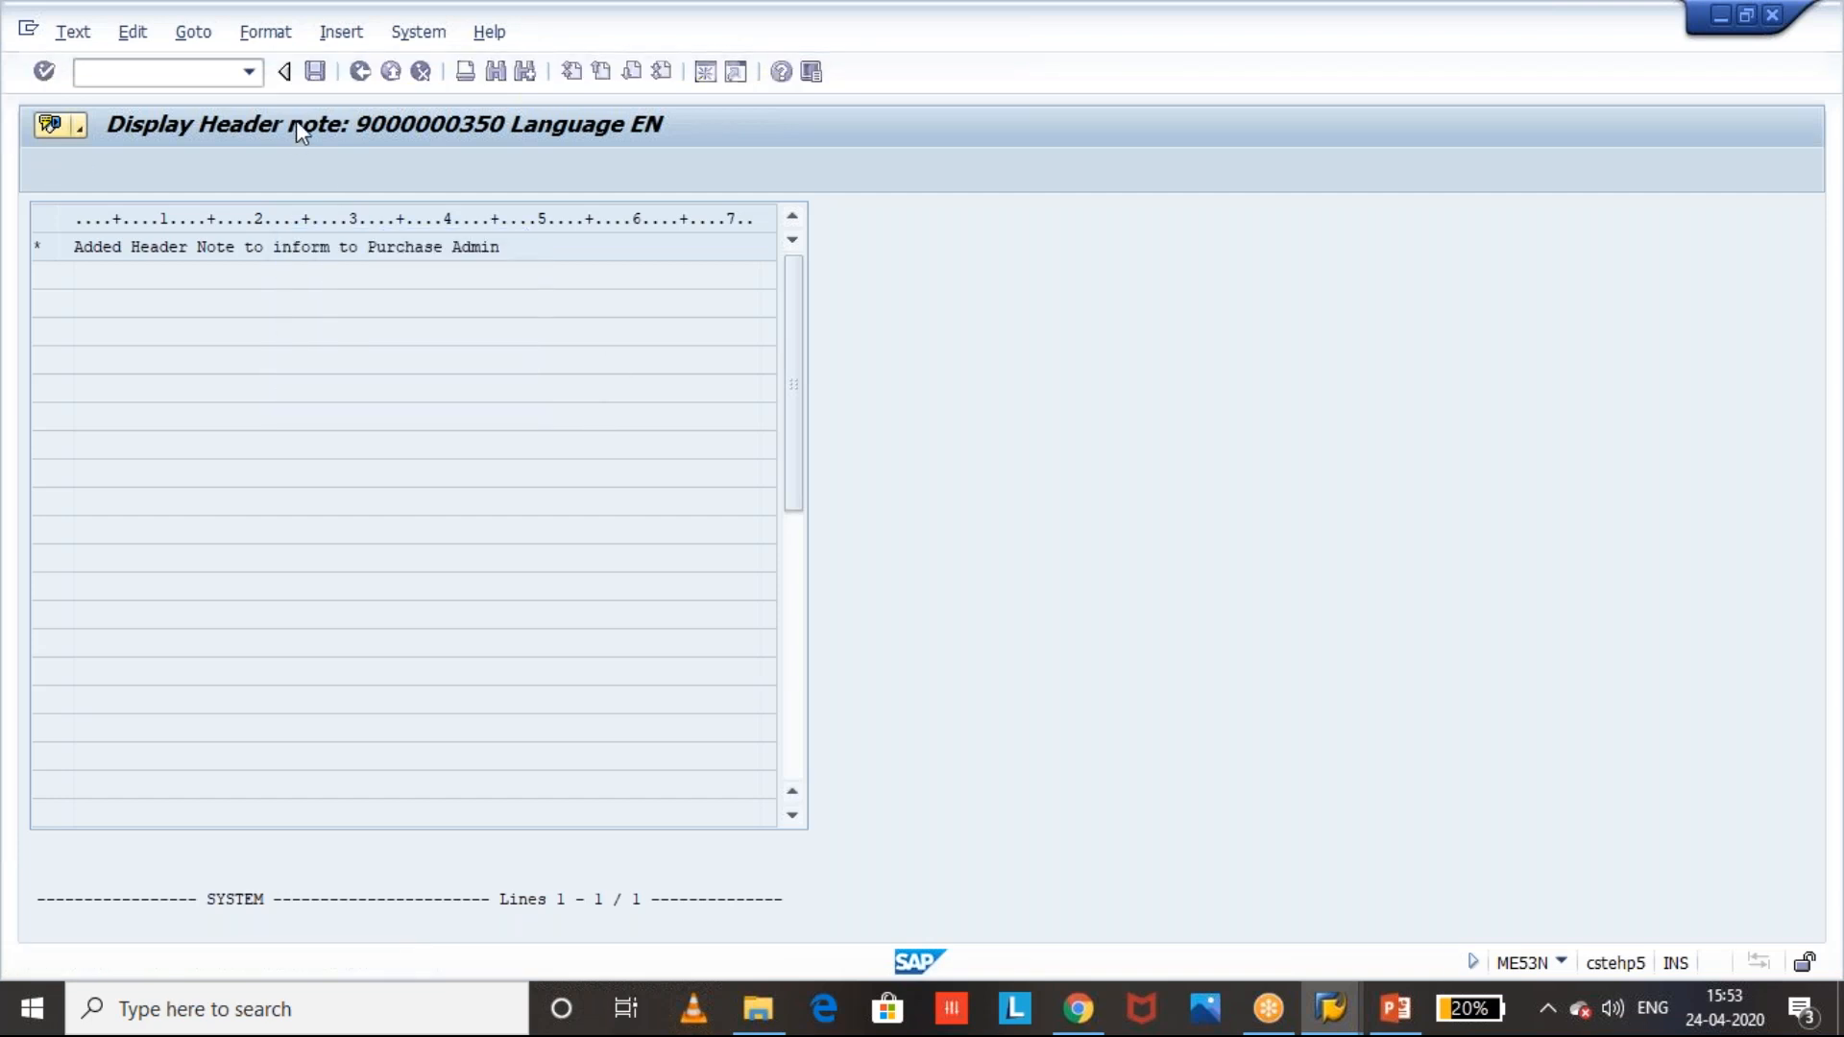
- Display the text header details of the purchase requisition's header note and dismiss the battery notification
{"action": "left_click", "coordinate": [196, 37]}
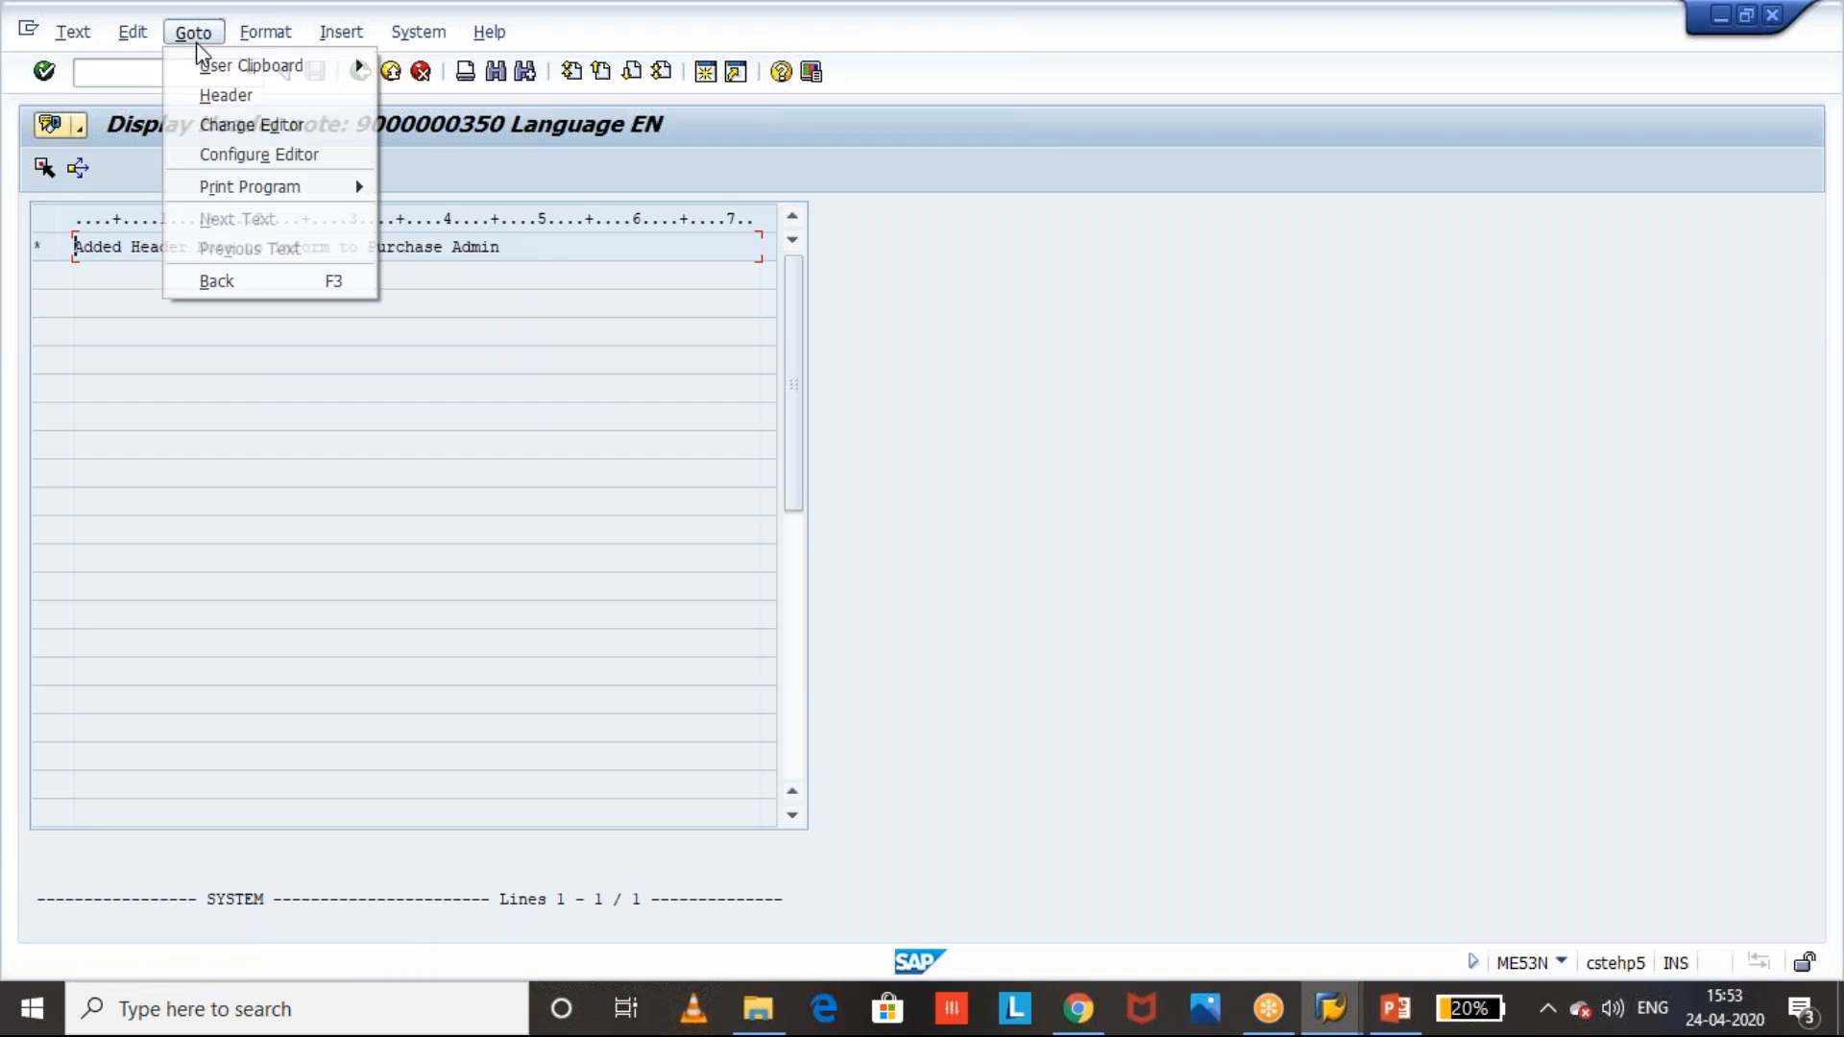
{"action": "left_click", "coordinate": [202, 94]}
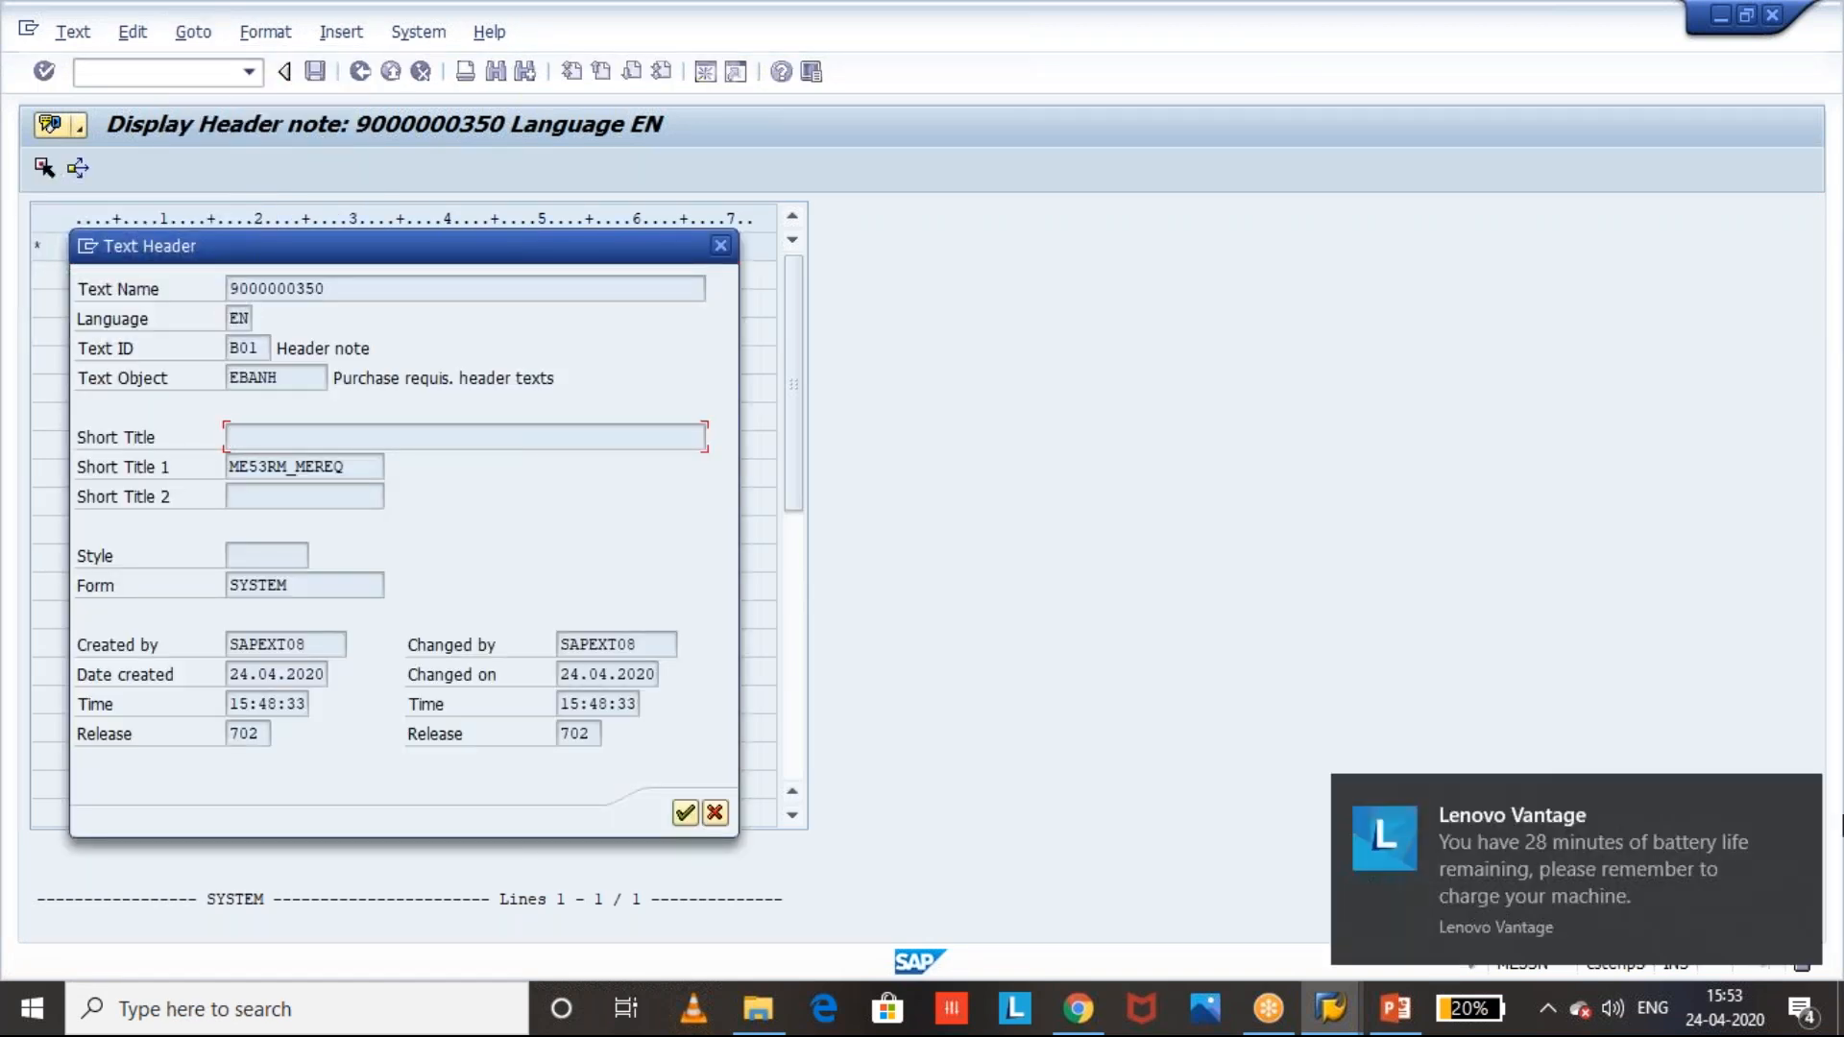
{"action": "left_click", "coordinate": [1797, 798]}
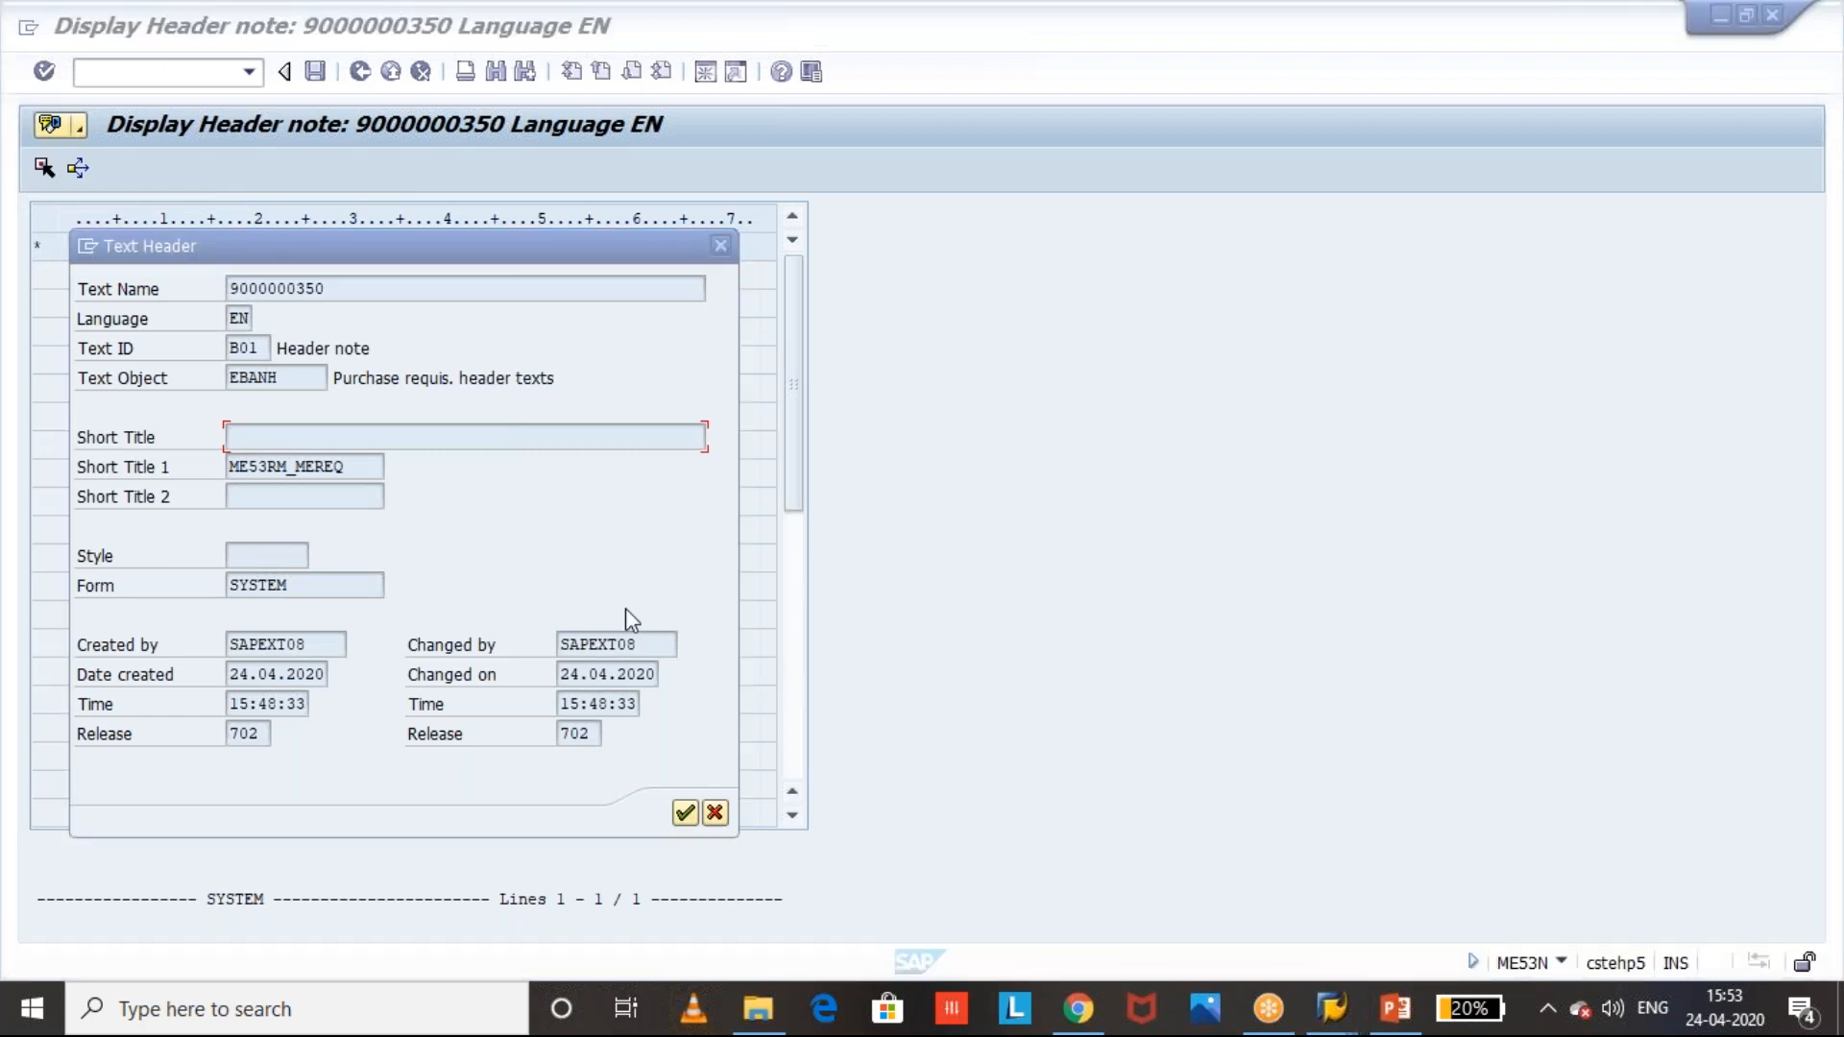
- Examine the text name, language, text ID and text object in the header note's text header
{"action": "left_click_drag", "start_coordinate": [358, 281], "coordinate": [231, 285]}
{"action": "left_click", "coordinate": [231, 286]}
{"action": "left_click", "coordinate": [238, 321]}
{"action": "left_click", "coordinate": [262, 352]}
{"action": "left_click_drag", "start_coordinate": [262, 352], "coordinate": [231, 386]}
{"action": "left_click", "coordinate": [233, 362]}
{"action": "left_click", "coordinate": [300, 387]}
{"action": "left_click", "coordinate": [230, 386]}
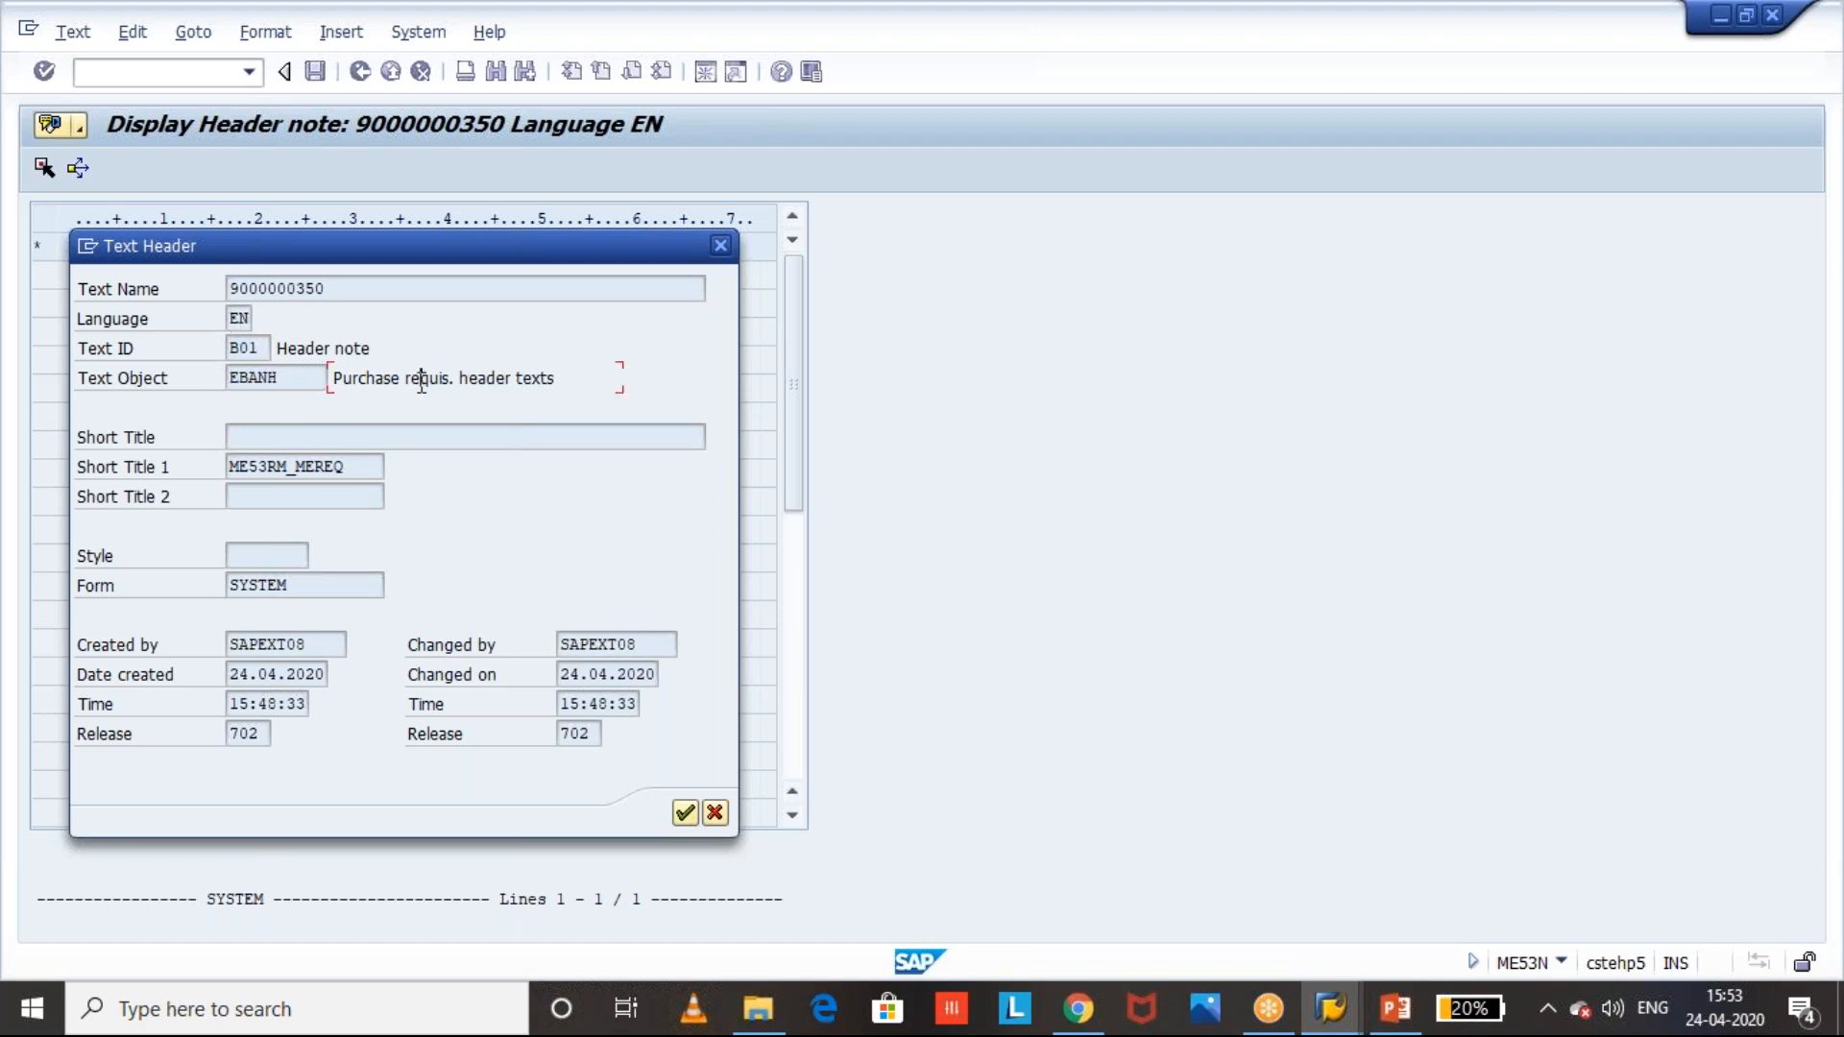
- Compare the field name of the CDPOS entry with the text ID and language in the header note's text header
{"action": "key", "text": "alt+Tab"}
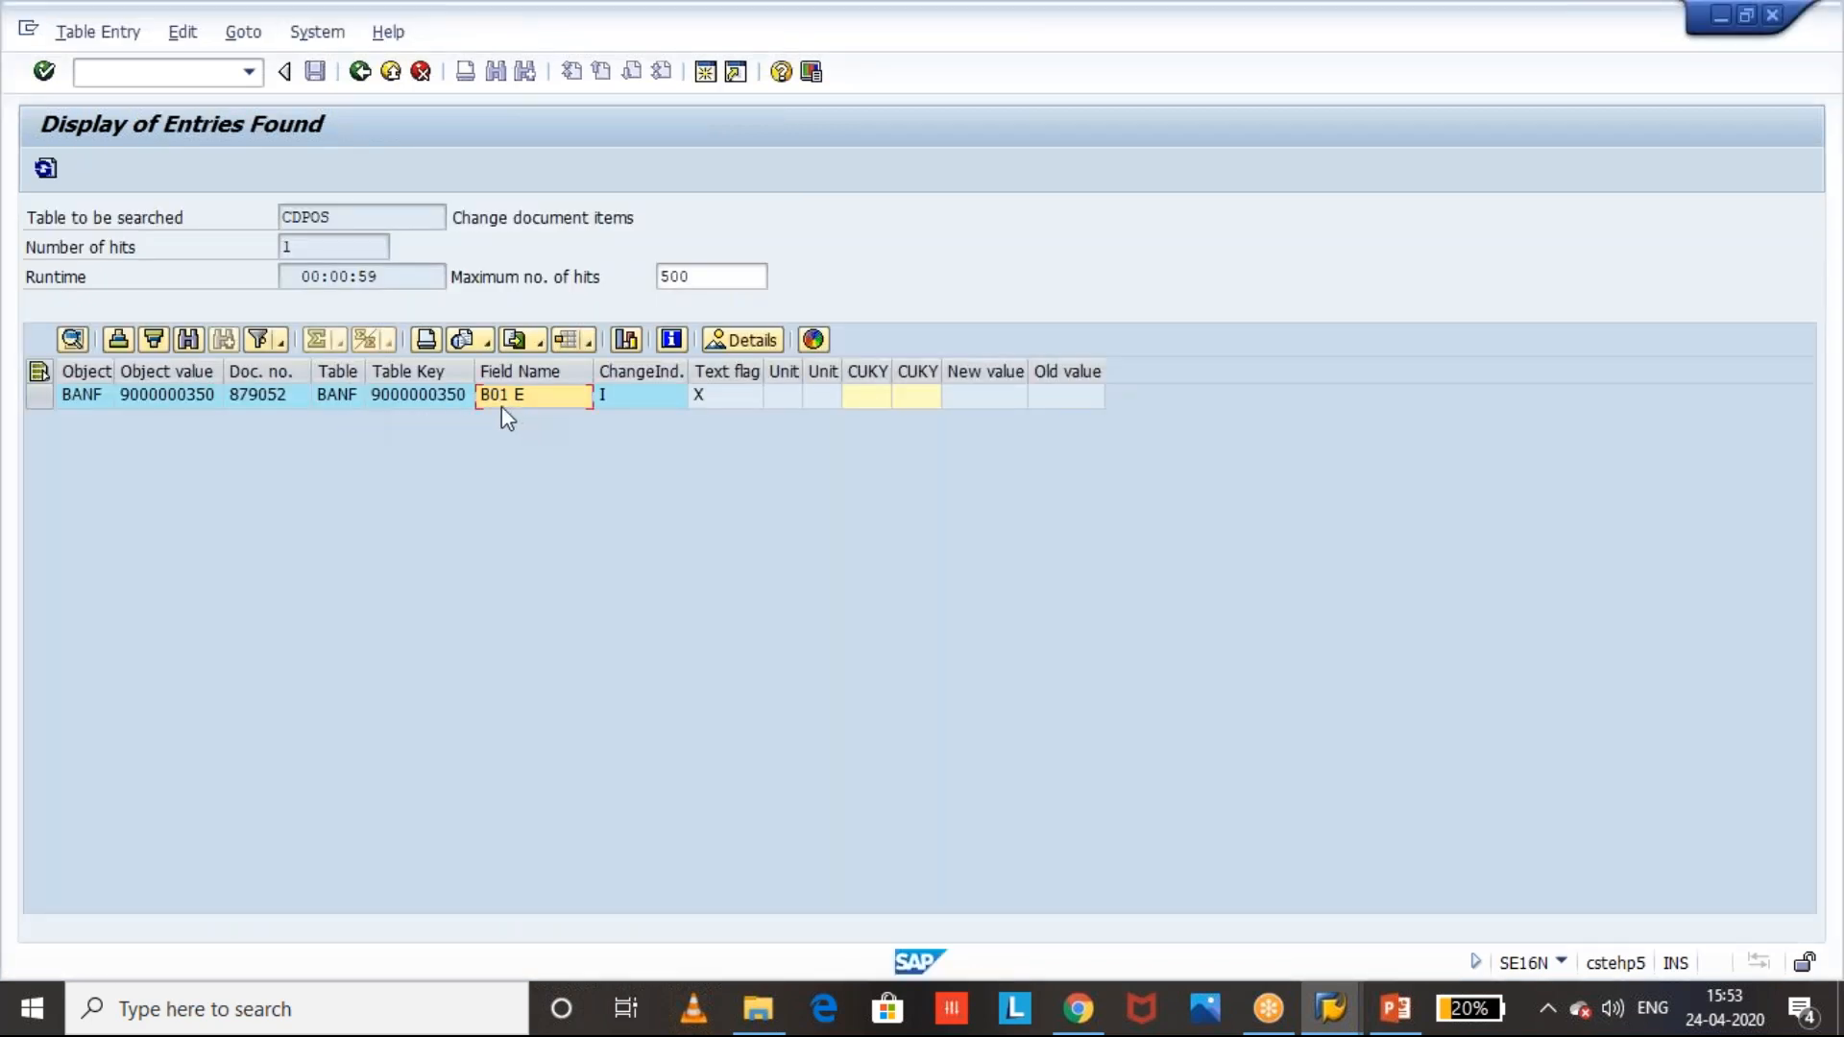
{"action": "key", "text": "alt+Tab"}
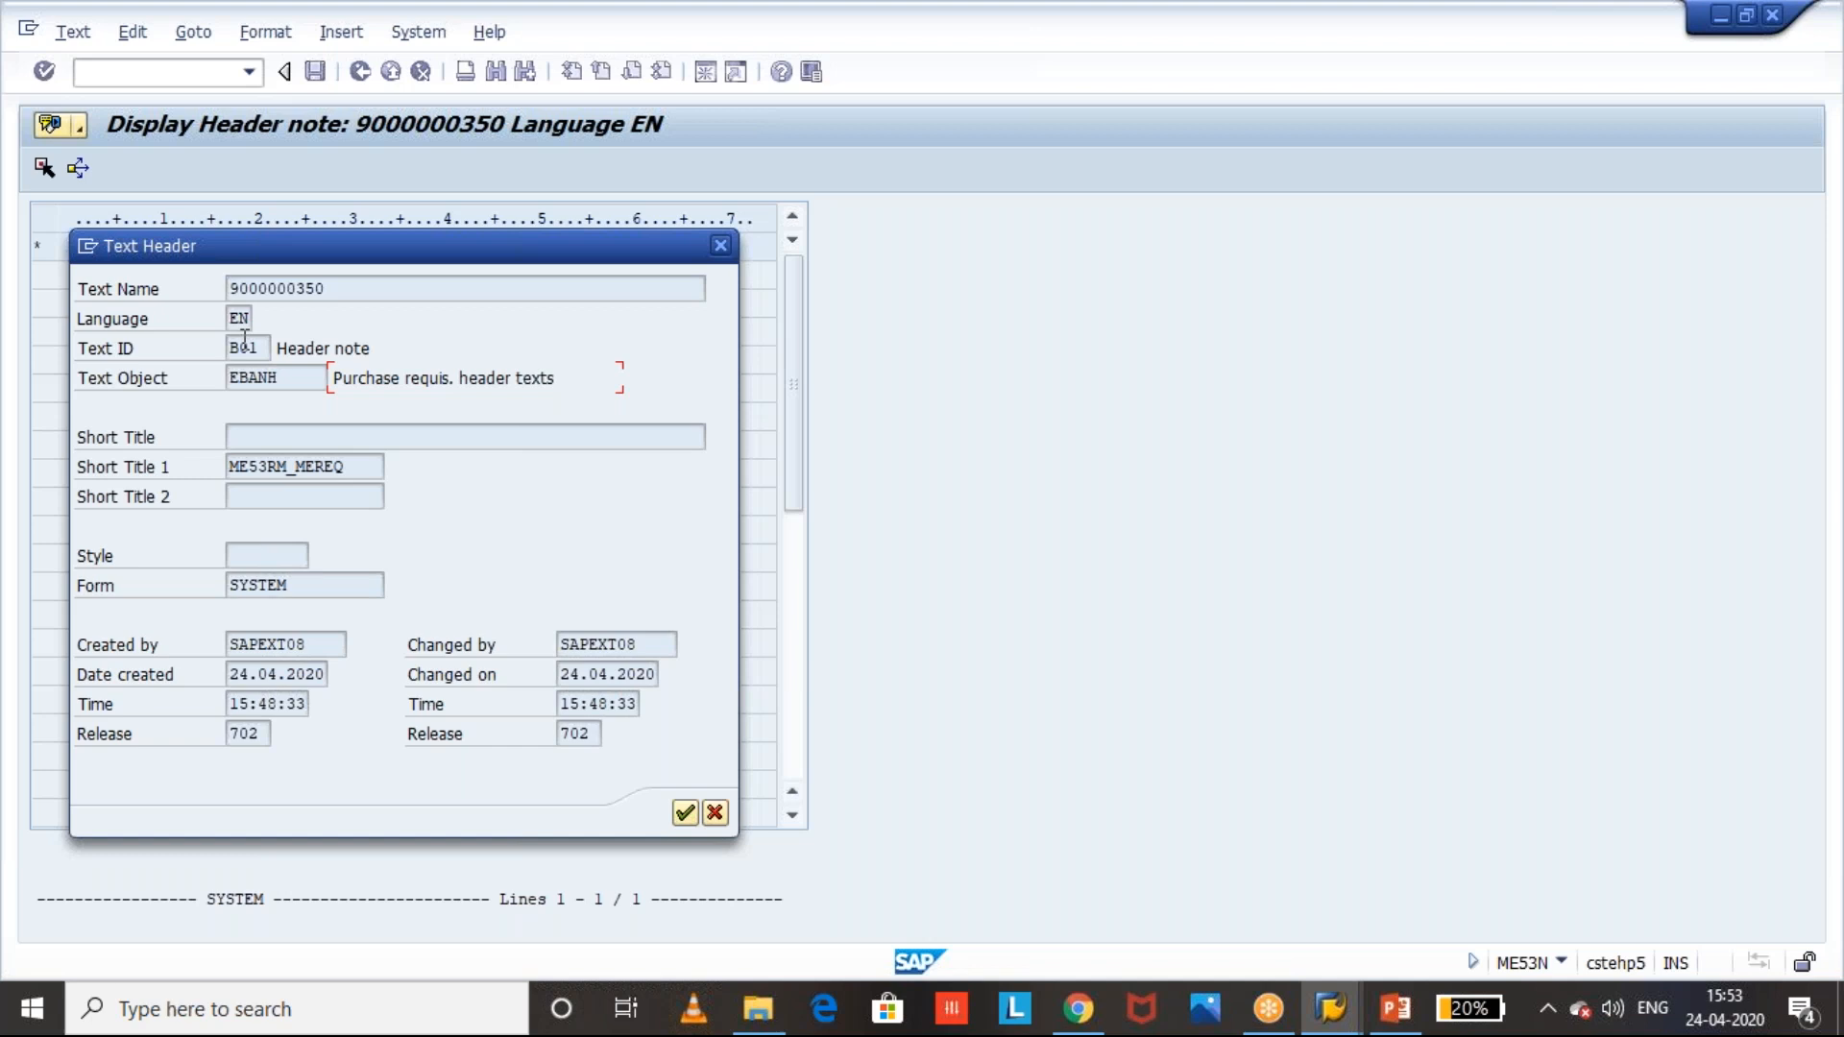
{"action": "key", "text": "alt+Tab"}
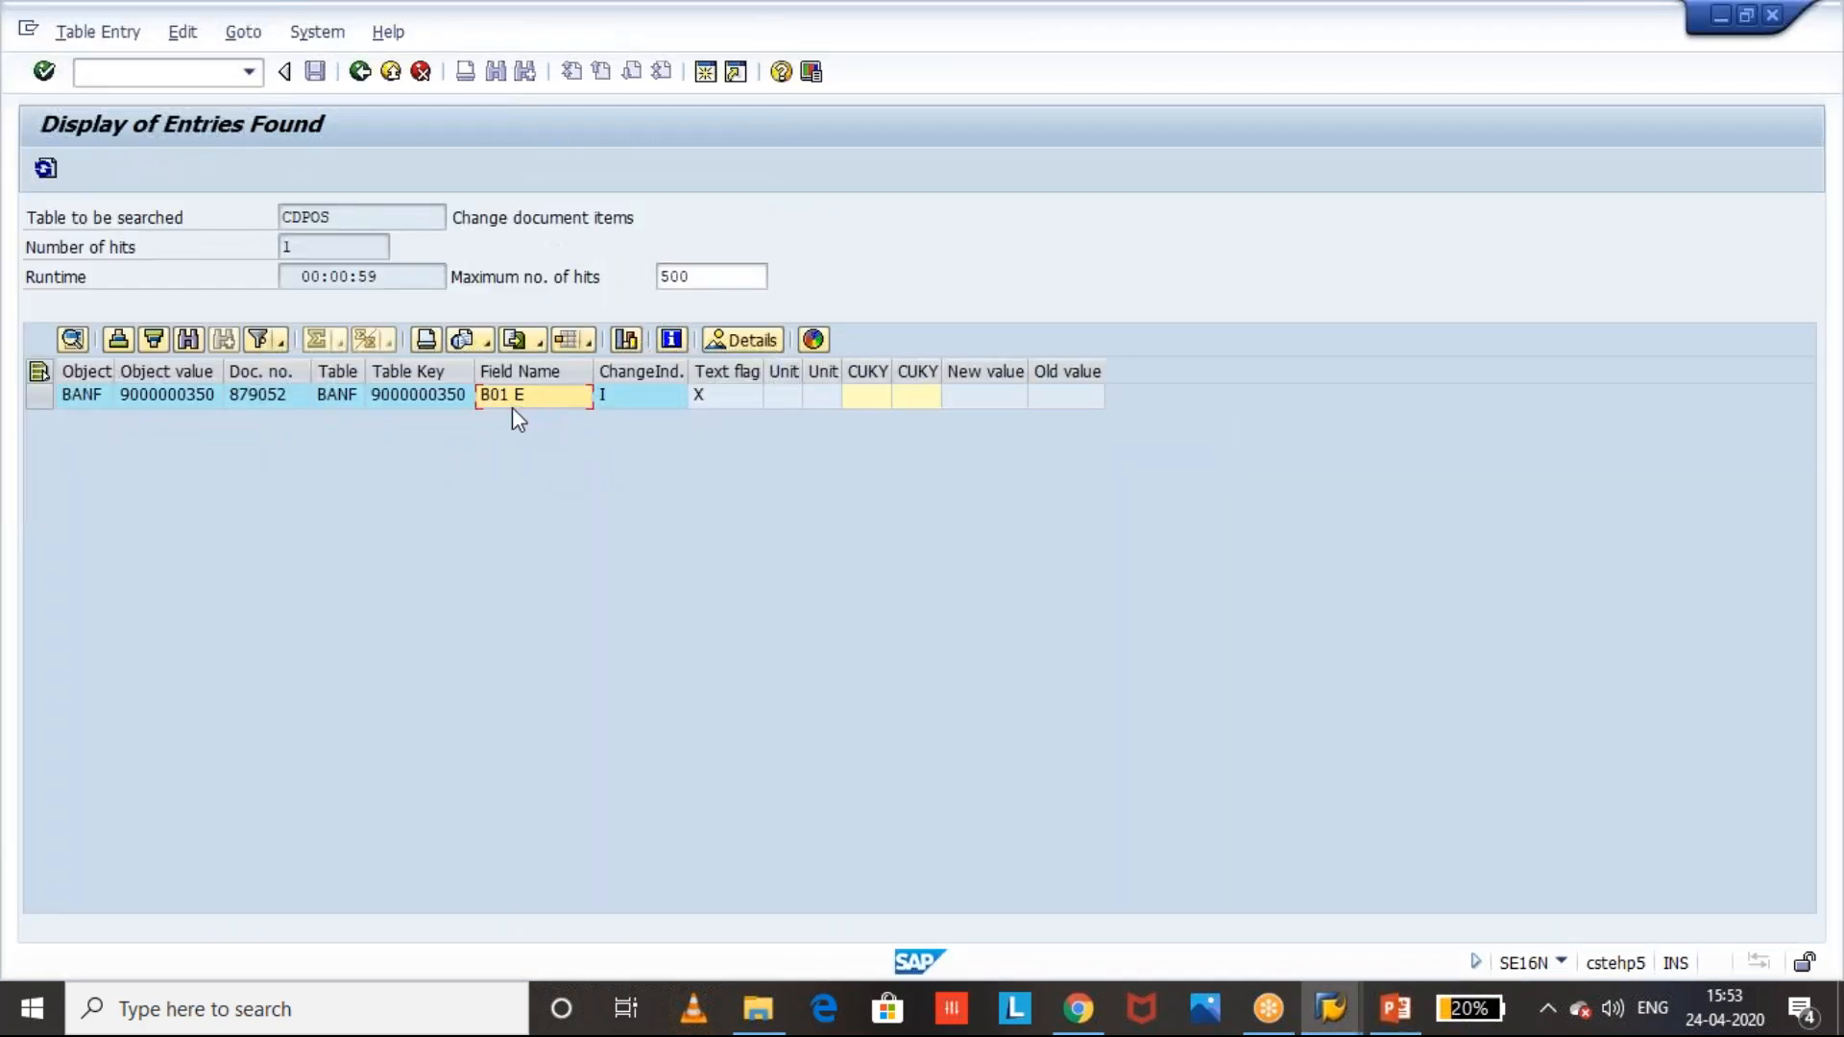
{"action": "key", "text": "alt+Tab"}
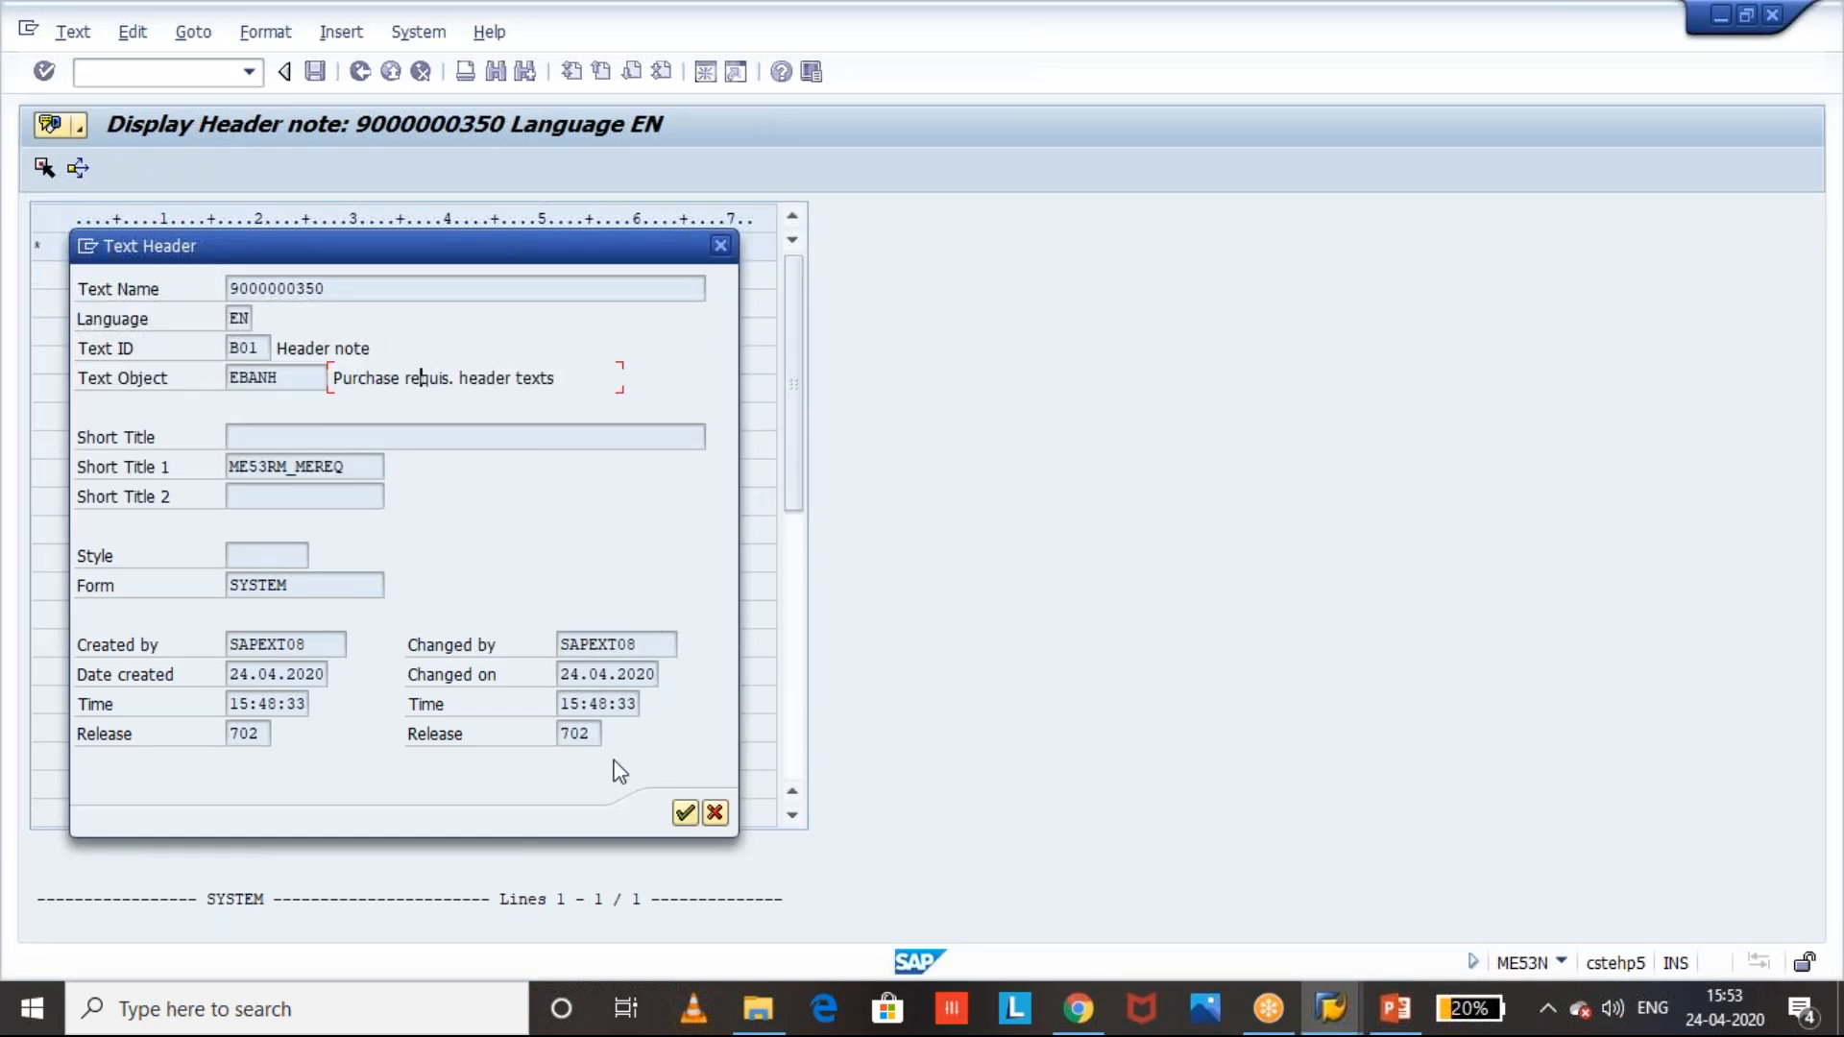
{"action": "key", "text": "alt+Tab"}
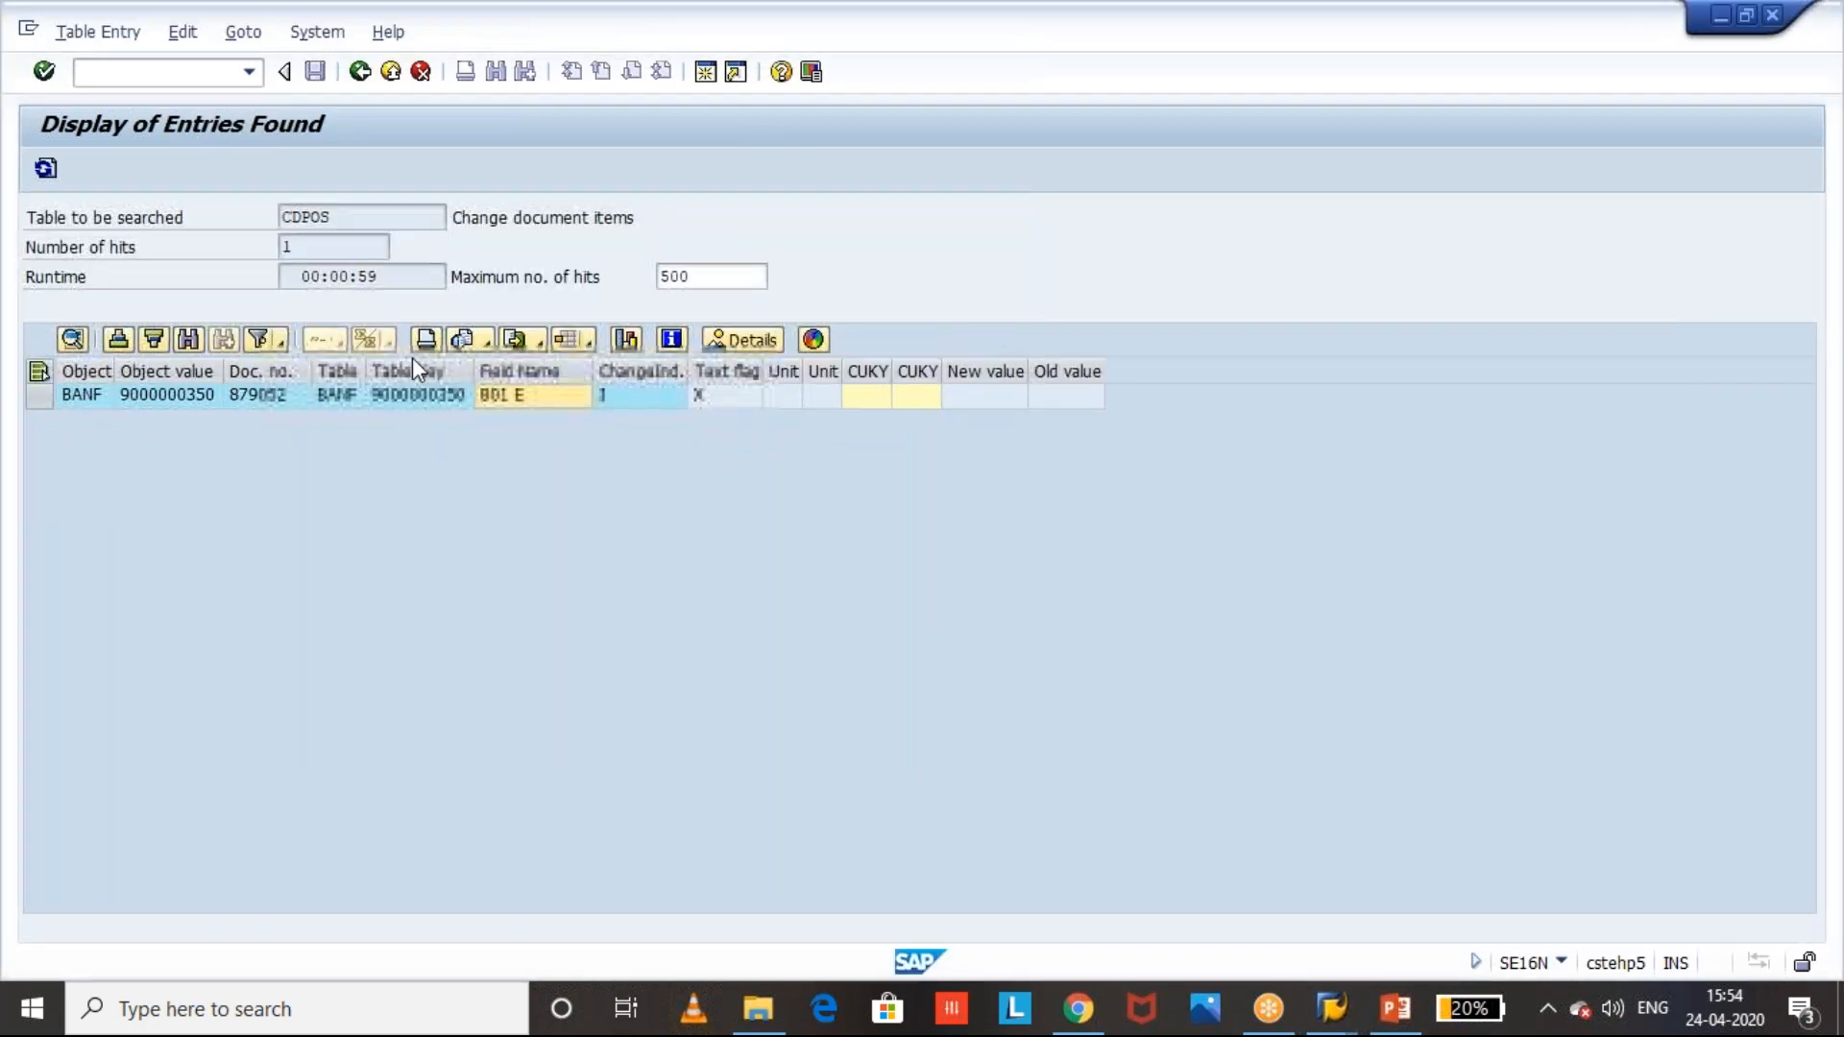
{"action": "key", "text": "alt+Tab"}
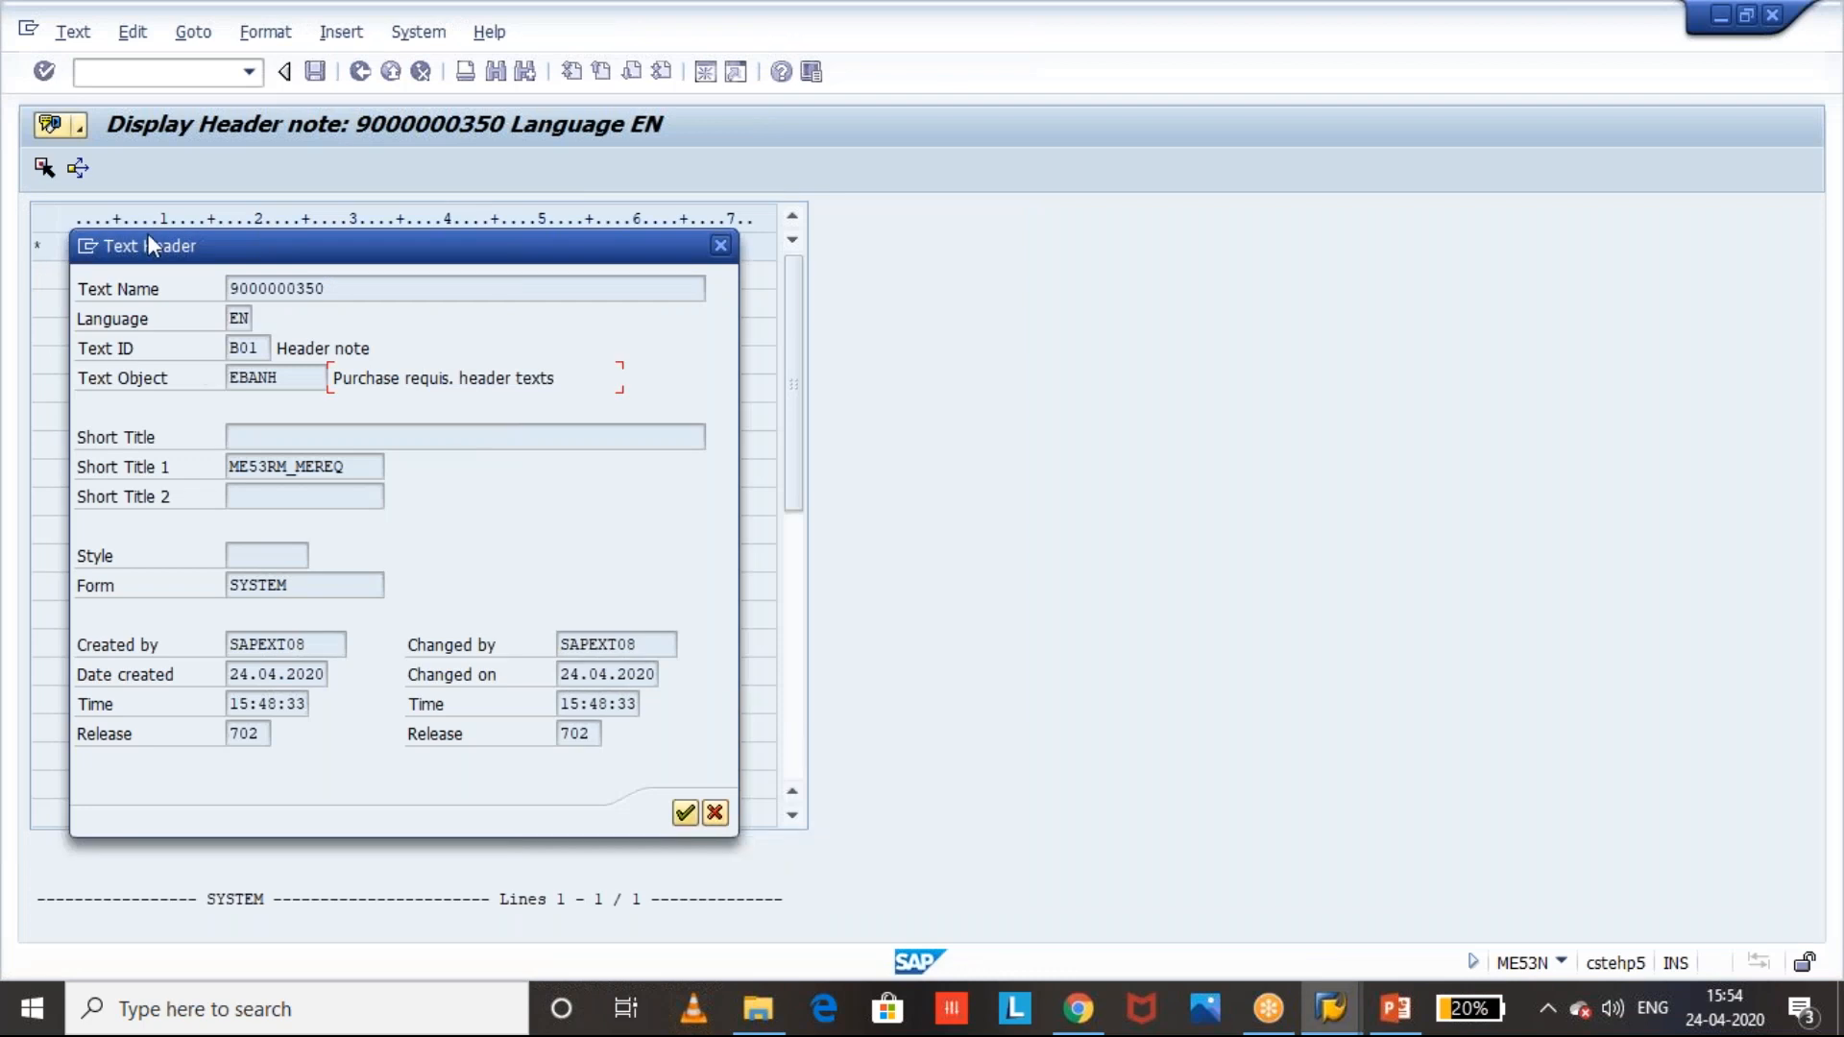
- Open the Function Builder (SE37) in the session showing SAP Easy Access and enter READ_TEXT as the function module
{"action": "key", "text": "alt+Tab"}
{"action": "key", "text": "alt+Tab"}
{"action": "key", "text": "alt+Tab"}
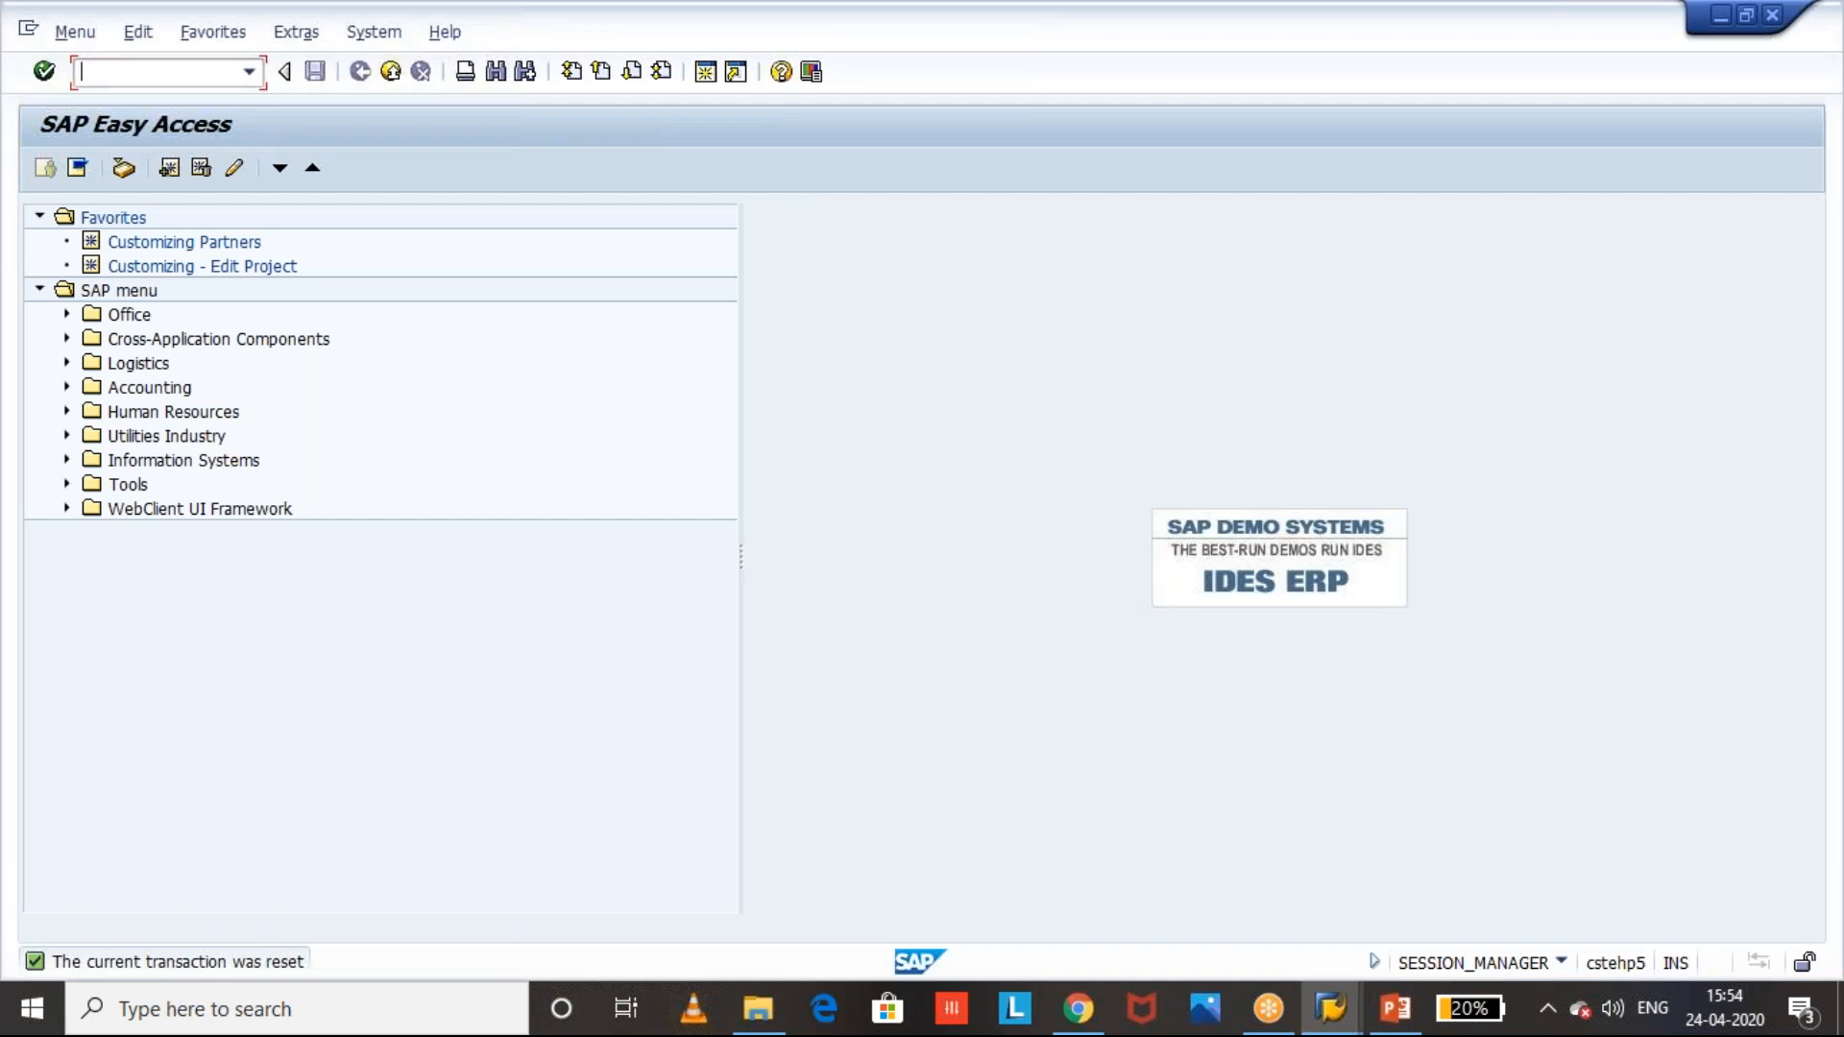
{"action": "type", "text": "SE37"}
{"action": "key", "text": "Return"}
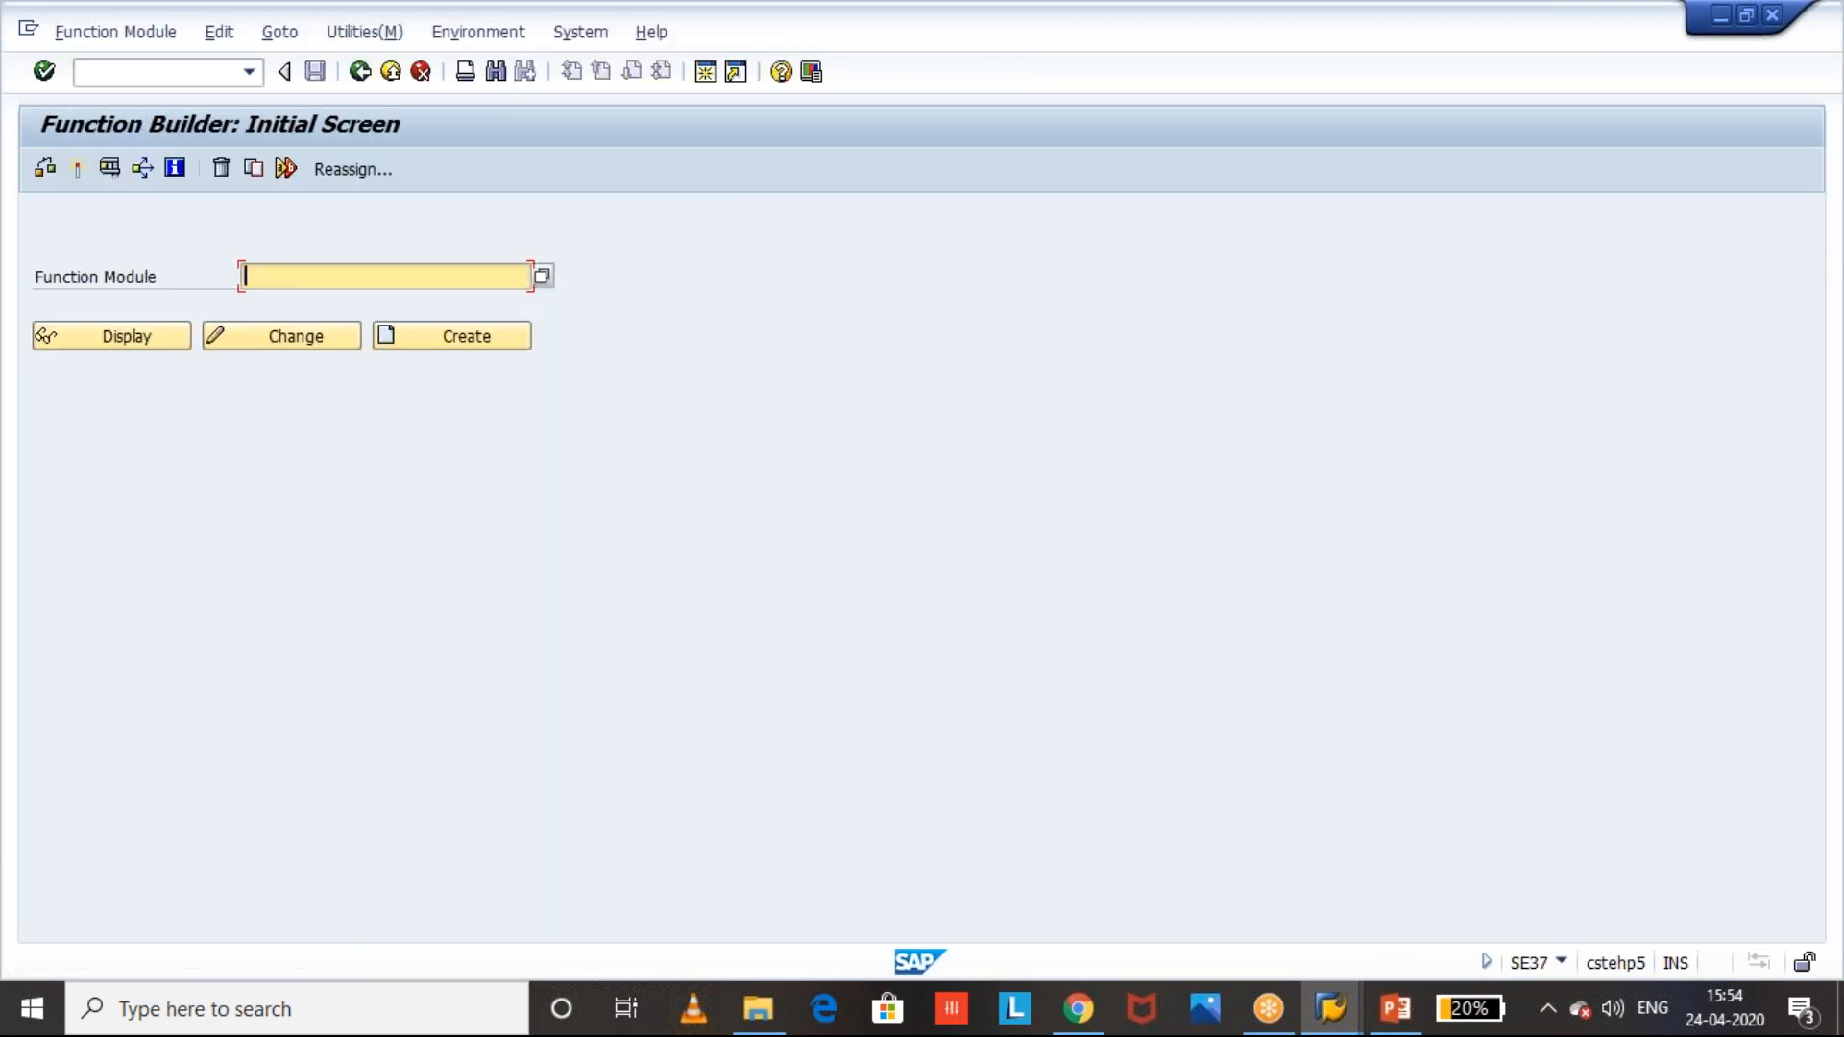
{"action": "key", "text": "Caps_Lock"}
{"action": "type", "text": "read_TEXT"}
{"action": "key", "text": "XF86MonBrightnessDown"}
{"action": "key", "text": "XF86MonBrightnessUp"}
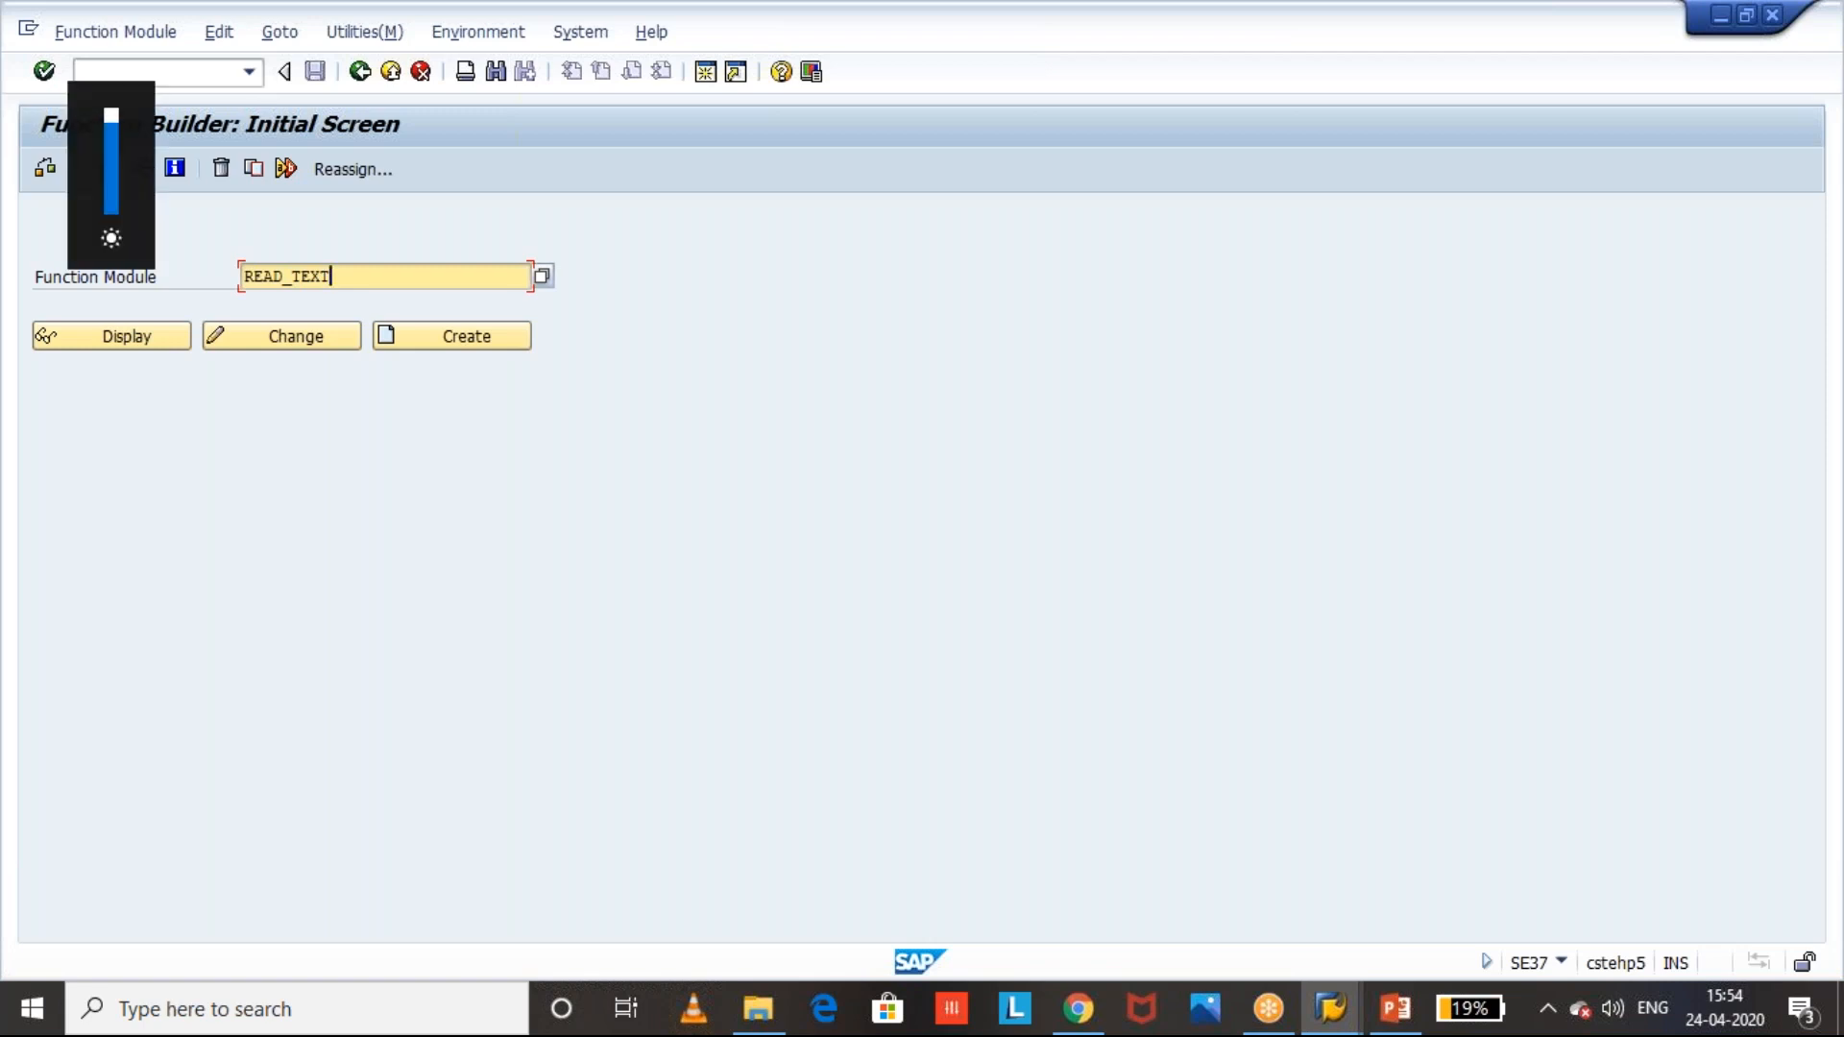
- Leave the Function Builder, restart SE37 in the same session, and open the test screen for function module READ_TEXT
{"action": "key", "text": "F3"}
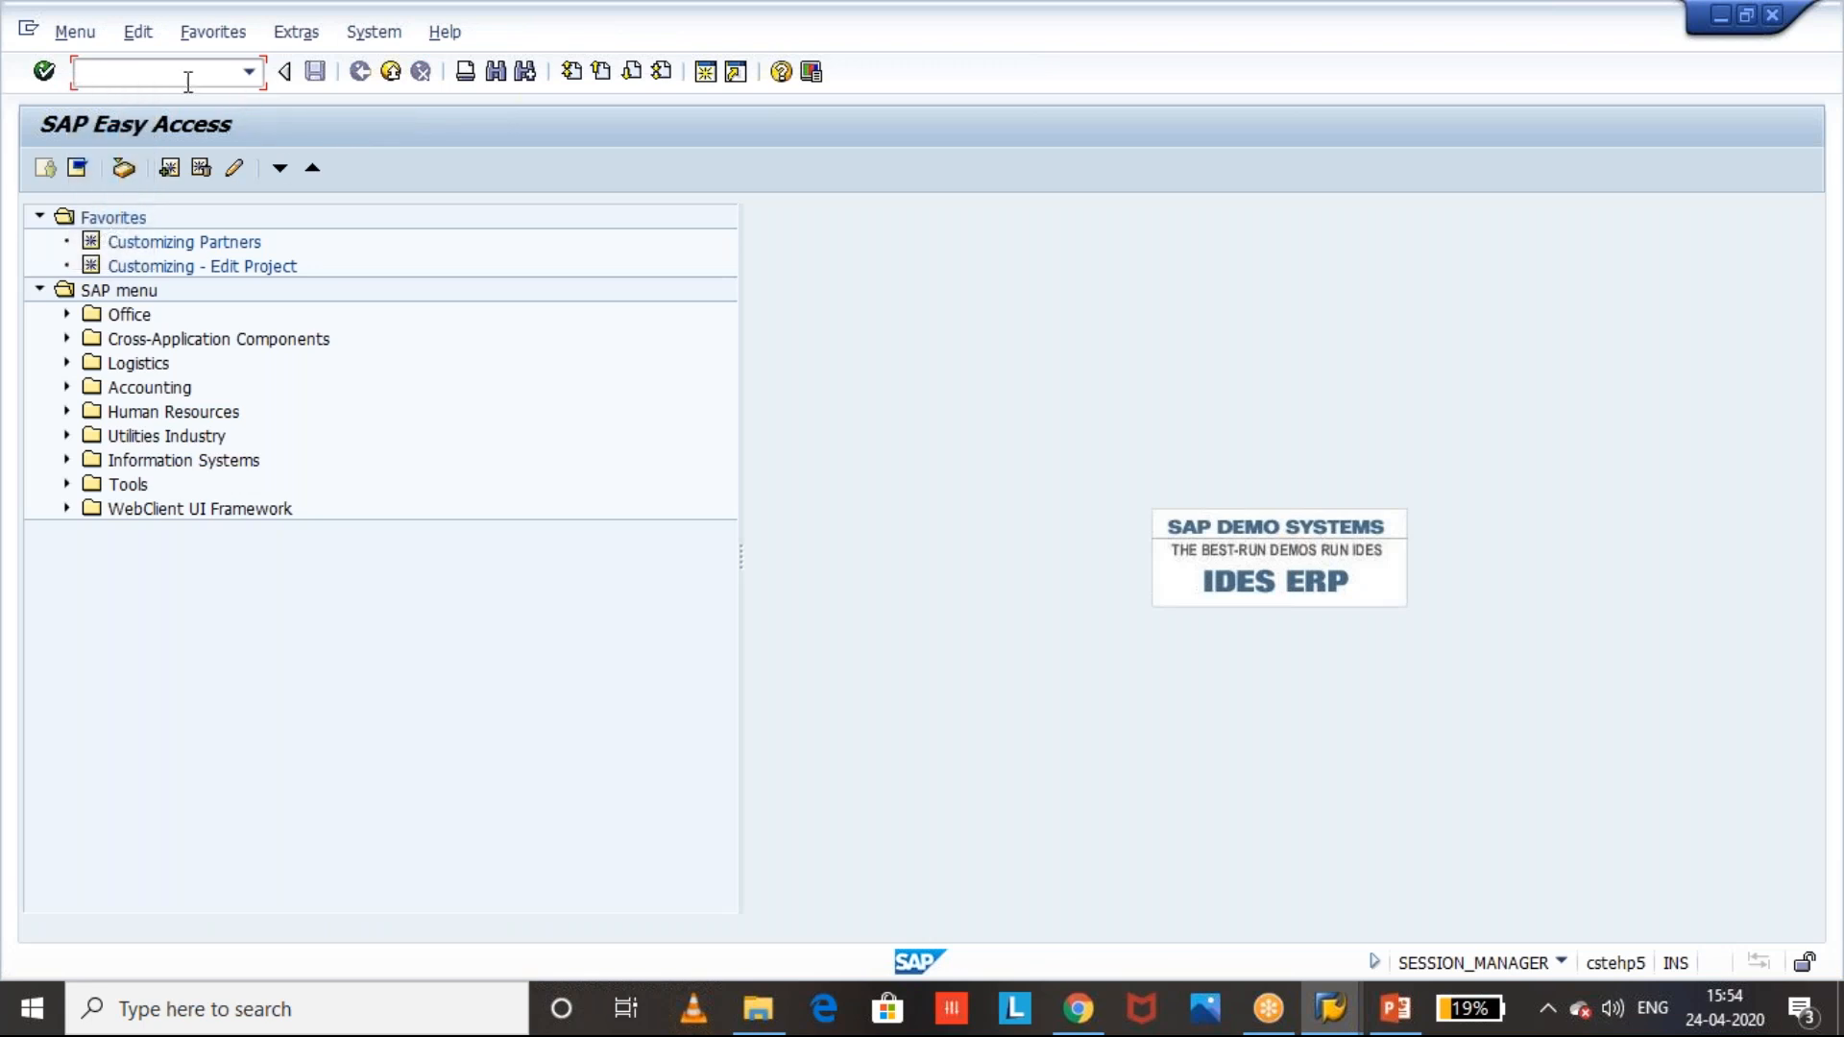
{"action": "type", "text": "/NSE37"}
{"action": "key", "text": "Return"}
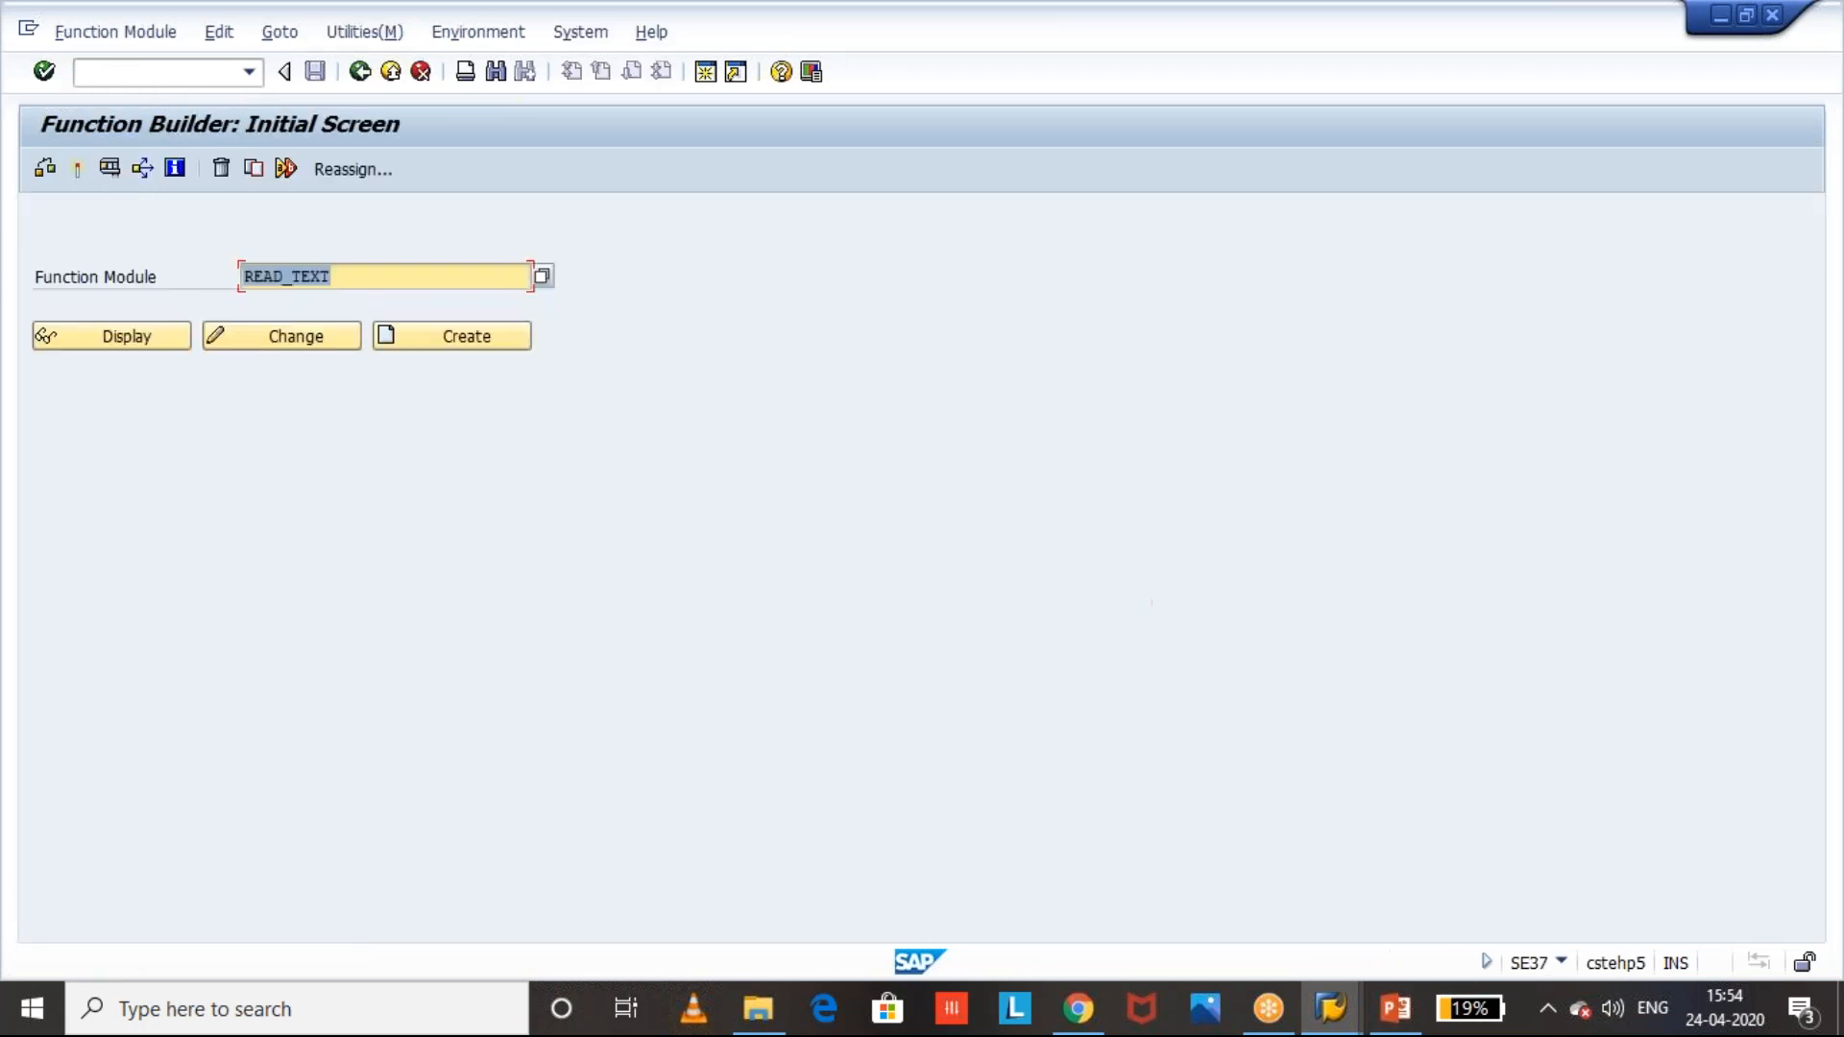
{"action": "left_click", "coordinate": [361, 276]}
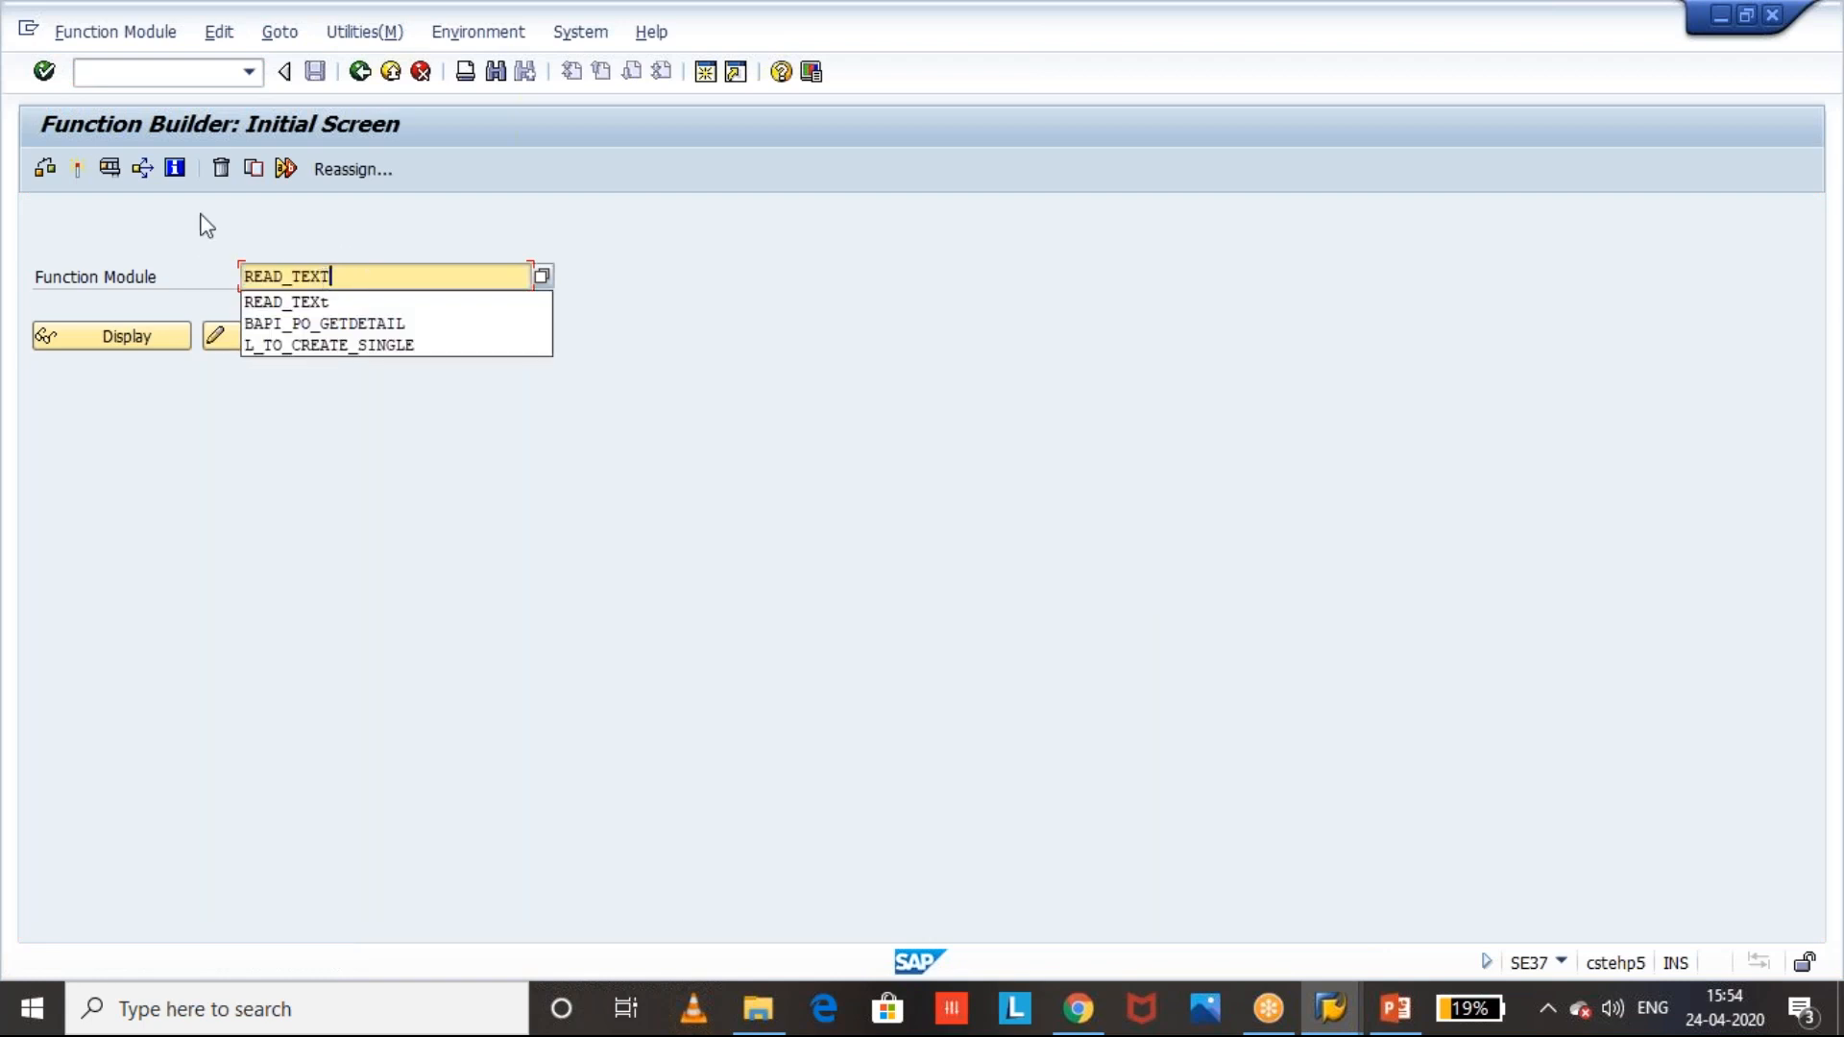
{"action": "left_click", "coordinate": [109, 169]}
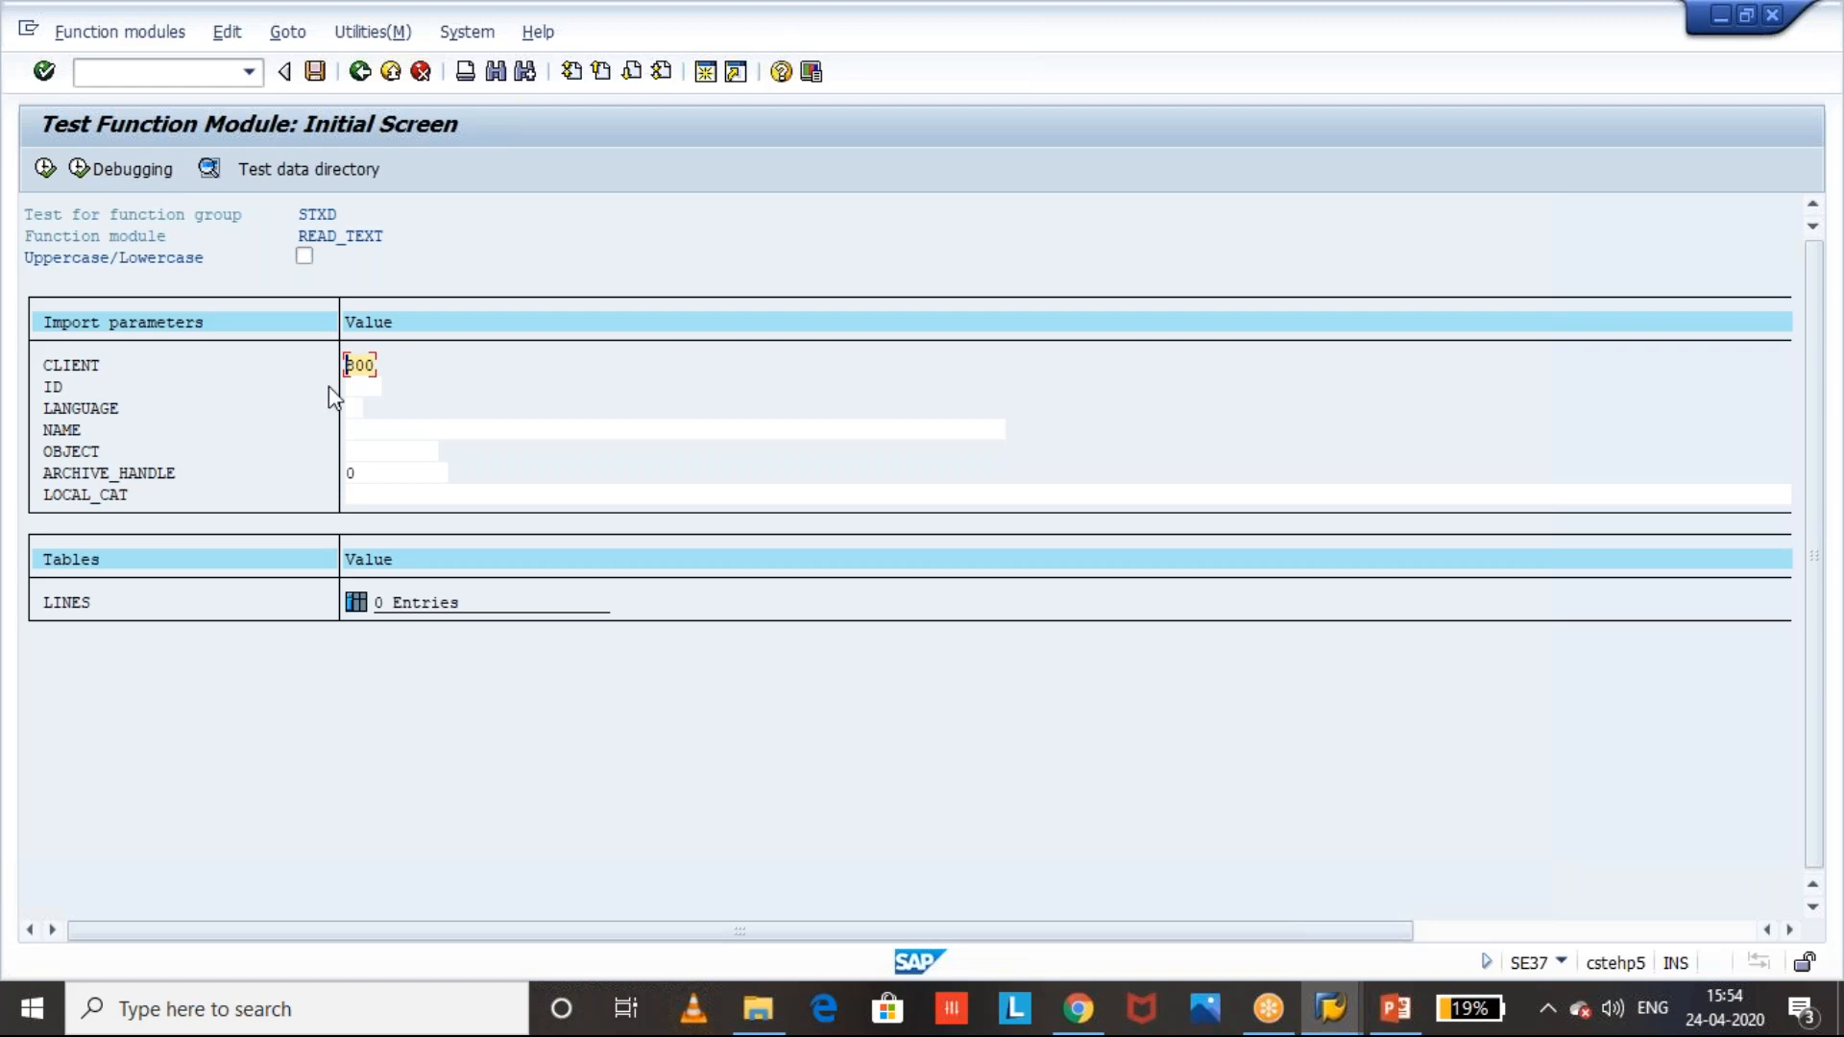
- Set the import parameter ID to B01 and OBJECT to EBANH on the READ_TEXT test screen, following the header note's text header
{"action": "left_click", "coordinate": [375, 392]}
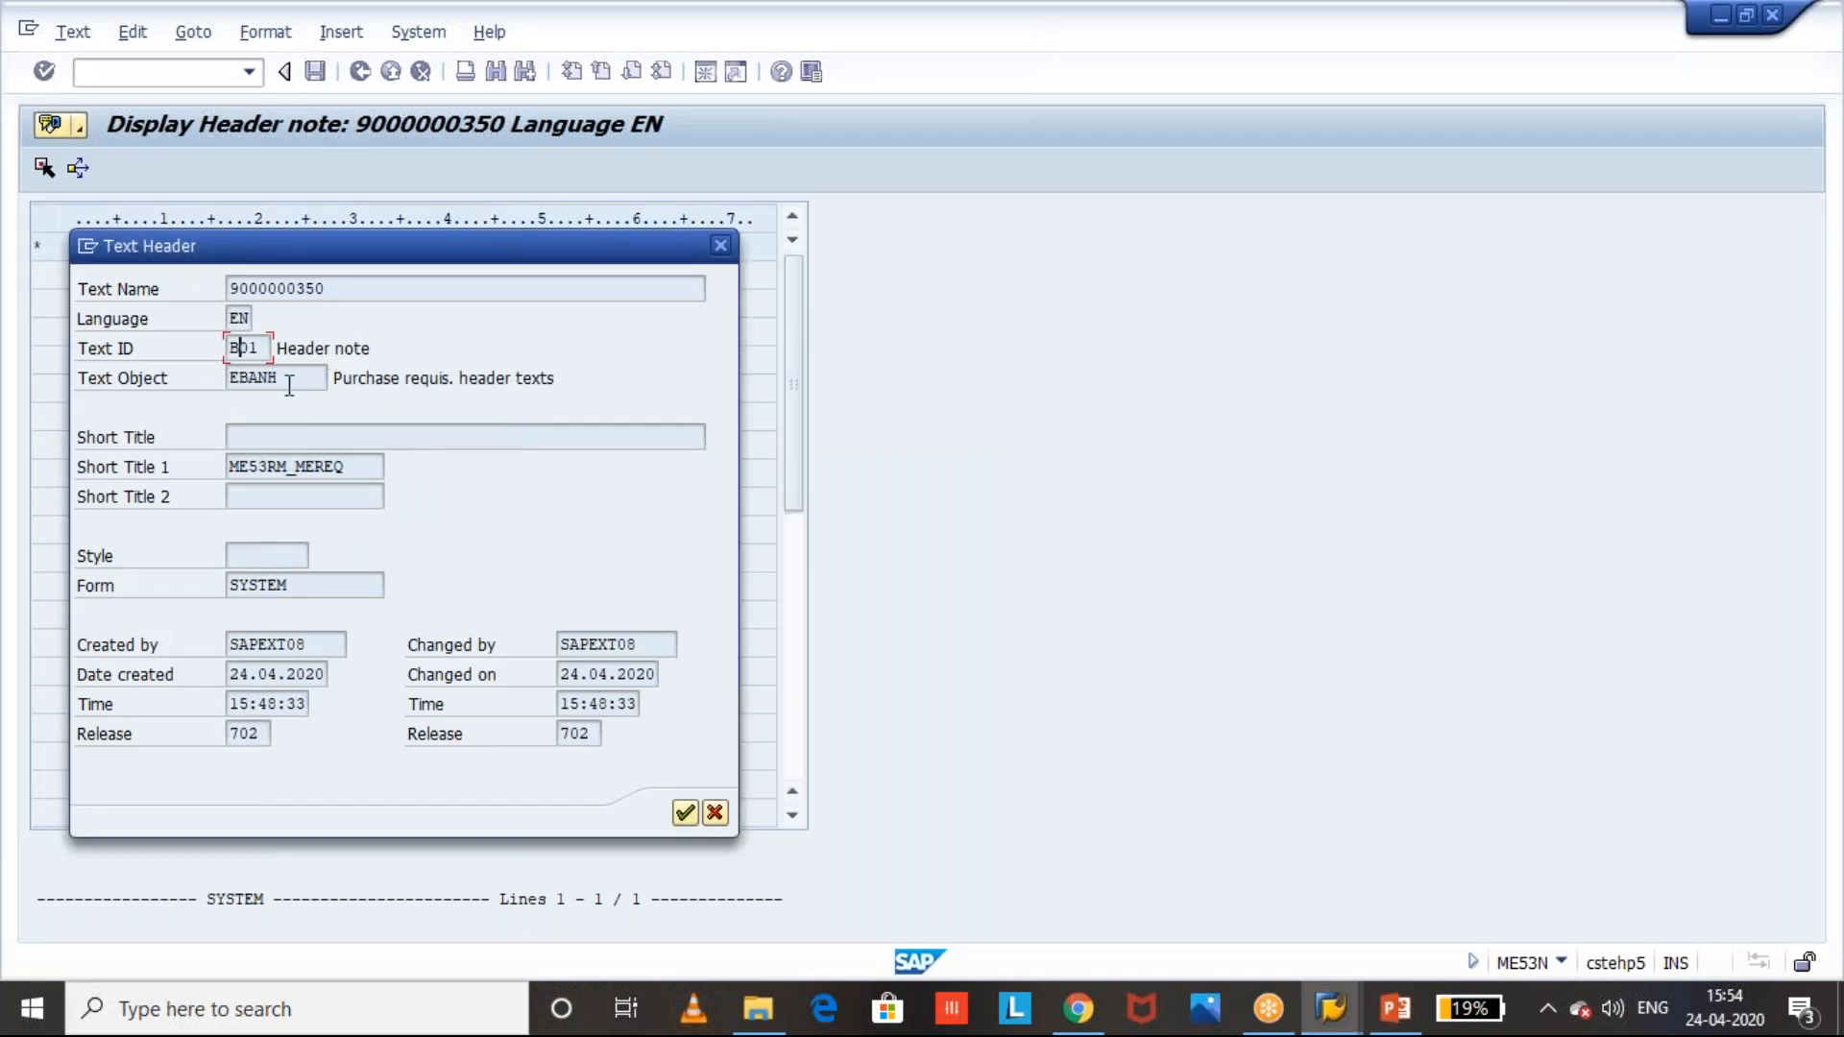
{"action": "left_click", "coordinate": [229, 387]}
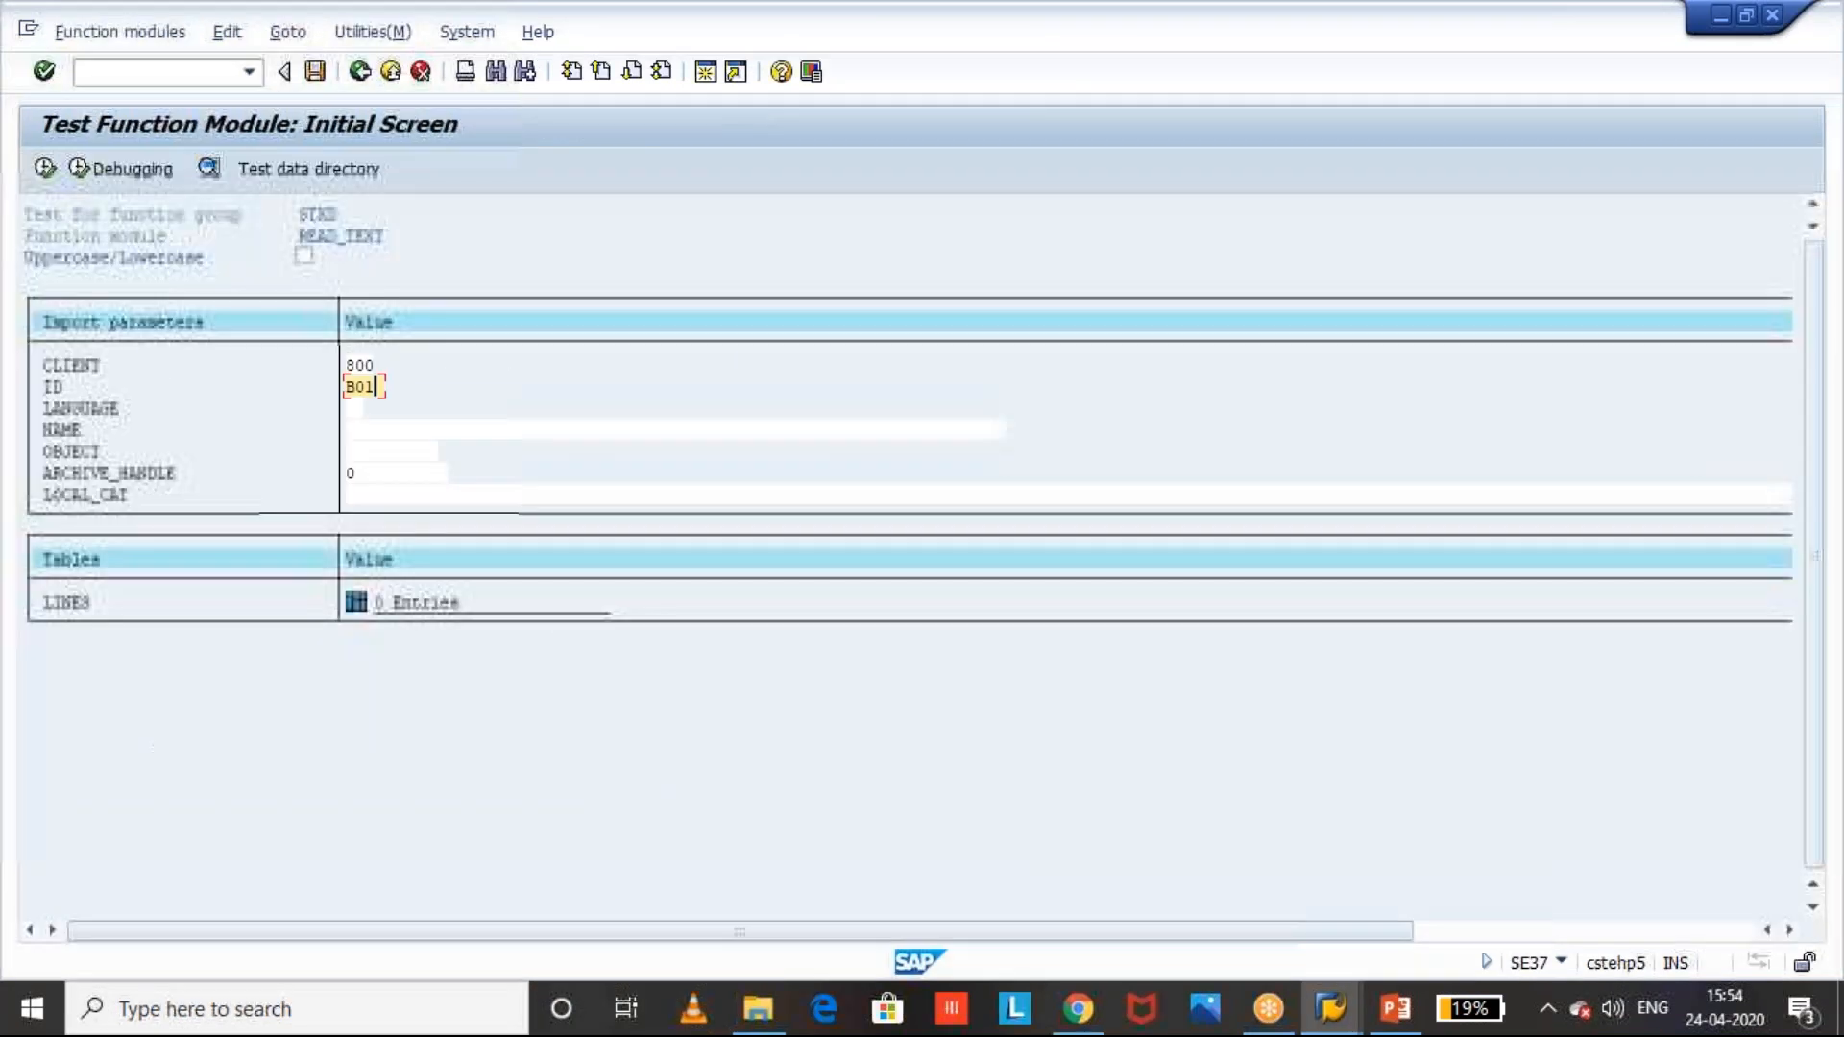
{"action": "left_click", "coordinate": [348, 450]}
{"action": "type", "text": "EBANH"}
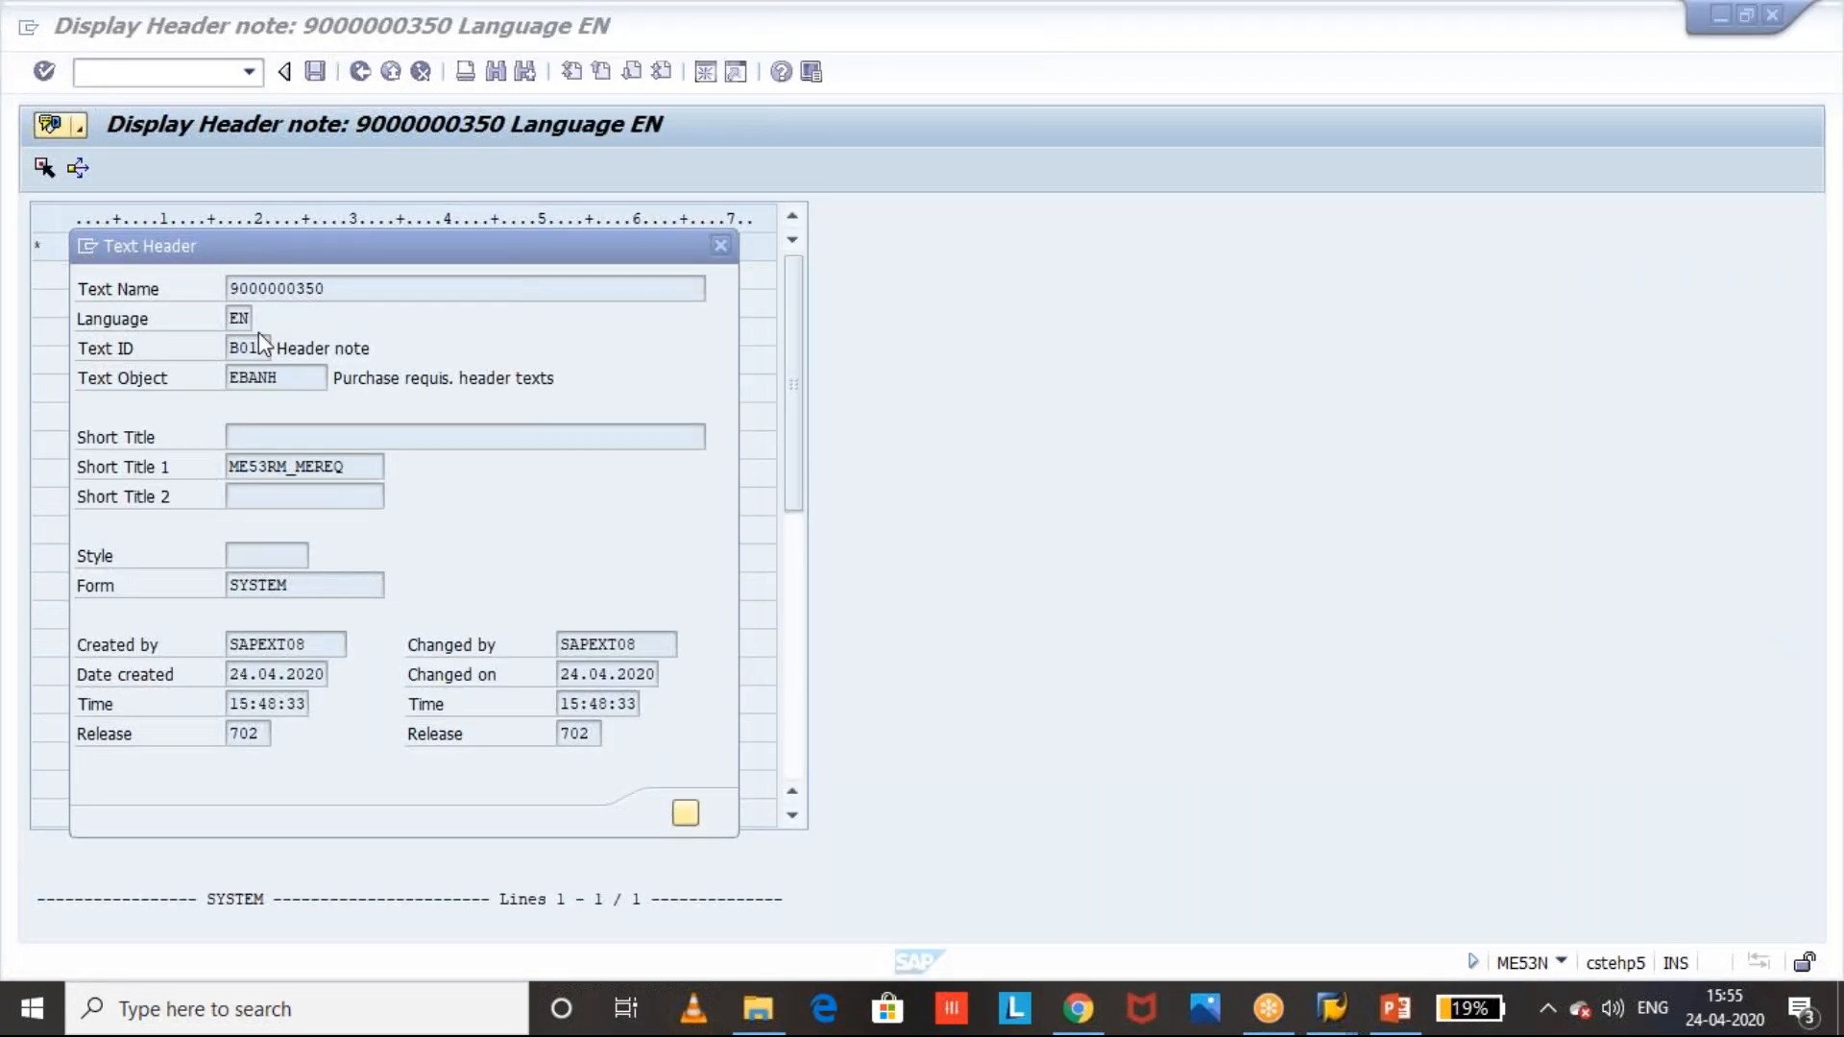
- Copy the text name from the header note's text header into NAME and set LANGUAGE to EN for the READ_TEXT test
{"action": "left_click", "coordinate": [257, 331]}
{"action": "left_click_drag", "start_coordinate": [355, 288], "coordinate": [234, 289]}
{"action": "key", "text": "ctrl+c"}
{"action": "key", "text": "alt+Tab"}
{"action": "left_click", "coordinate": [351, 411]}
{"action": "type", "text": "EN"}
{"action": "key", "text": "Tab"}
{"action": "key", "text": "ctrl+v"}
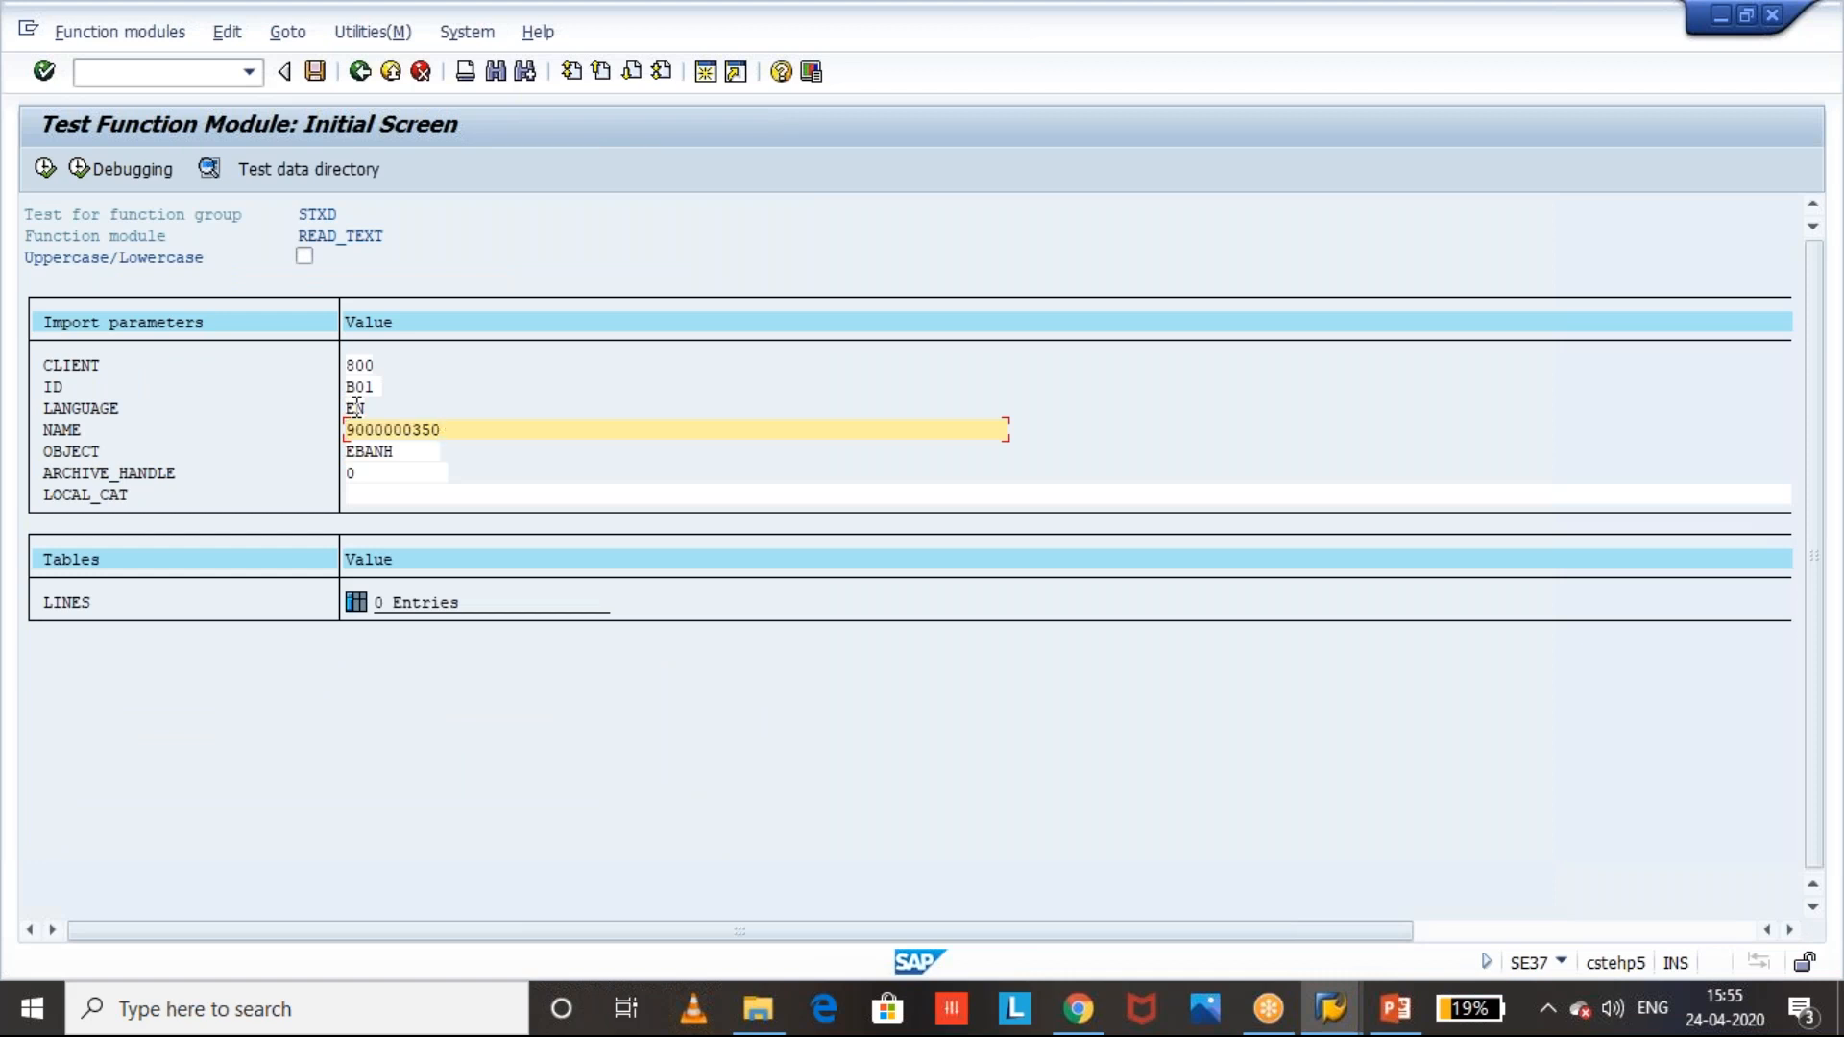
- Check the READ_TEXT import parameters, execute the function module, and open the result entries of the LINES table
{"action": "left_click", "coordinate": [375, 388]}
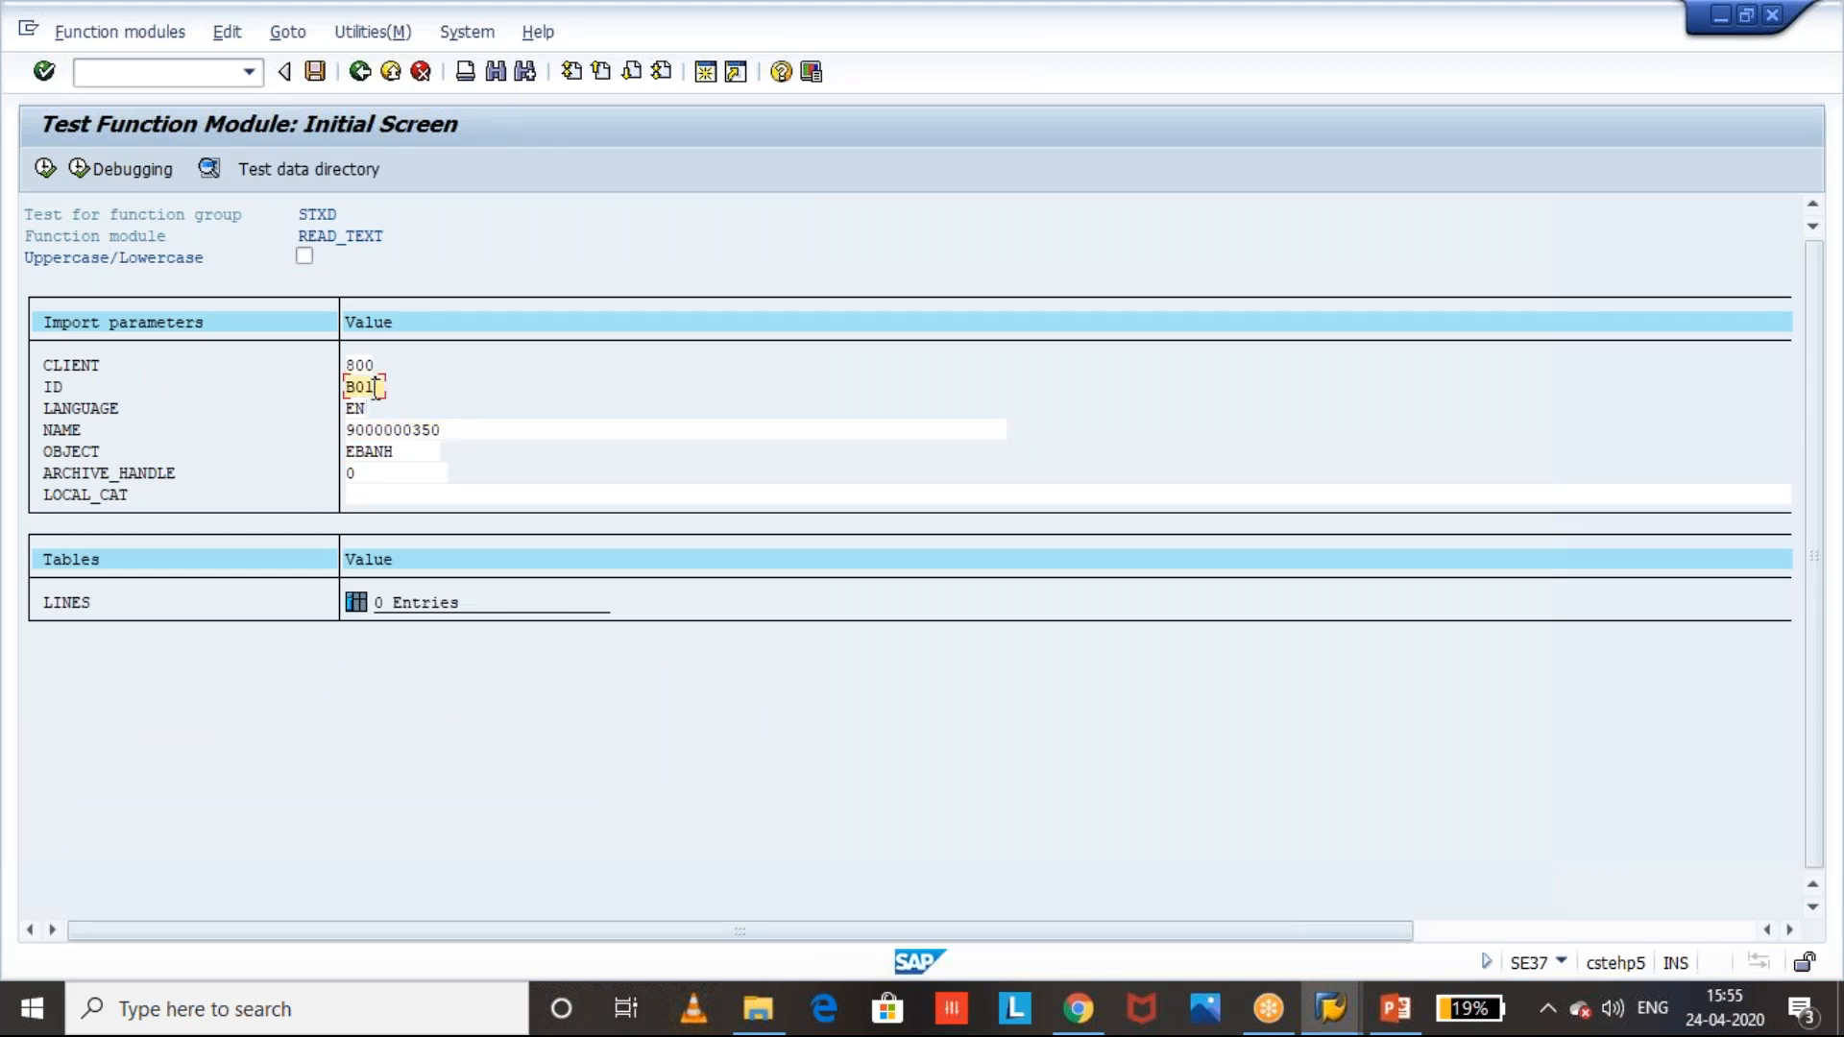
{"action": "left_click", "coordinate": [356, 410]}
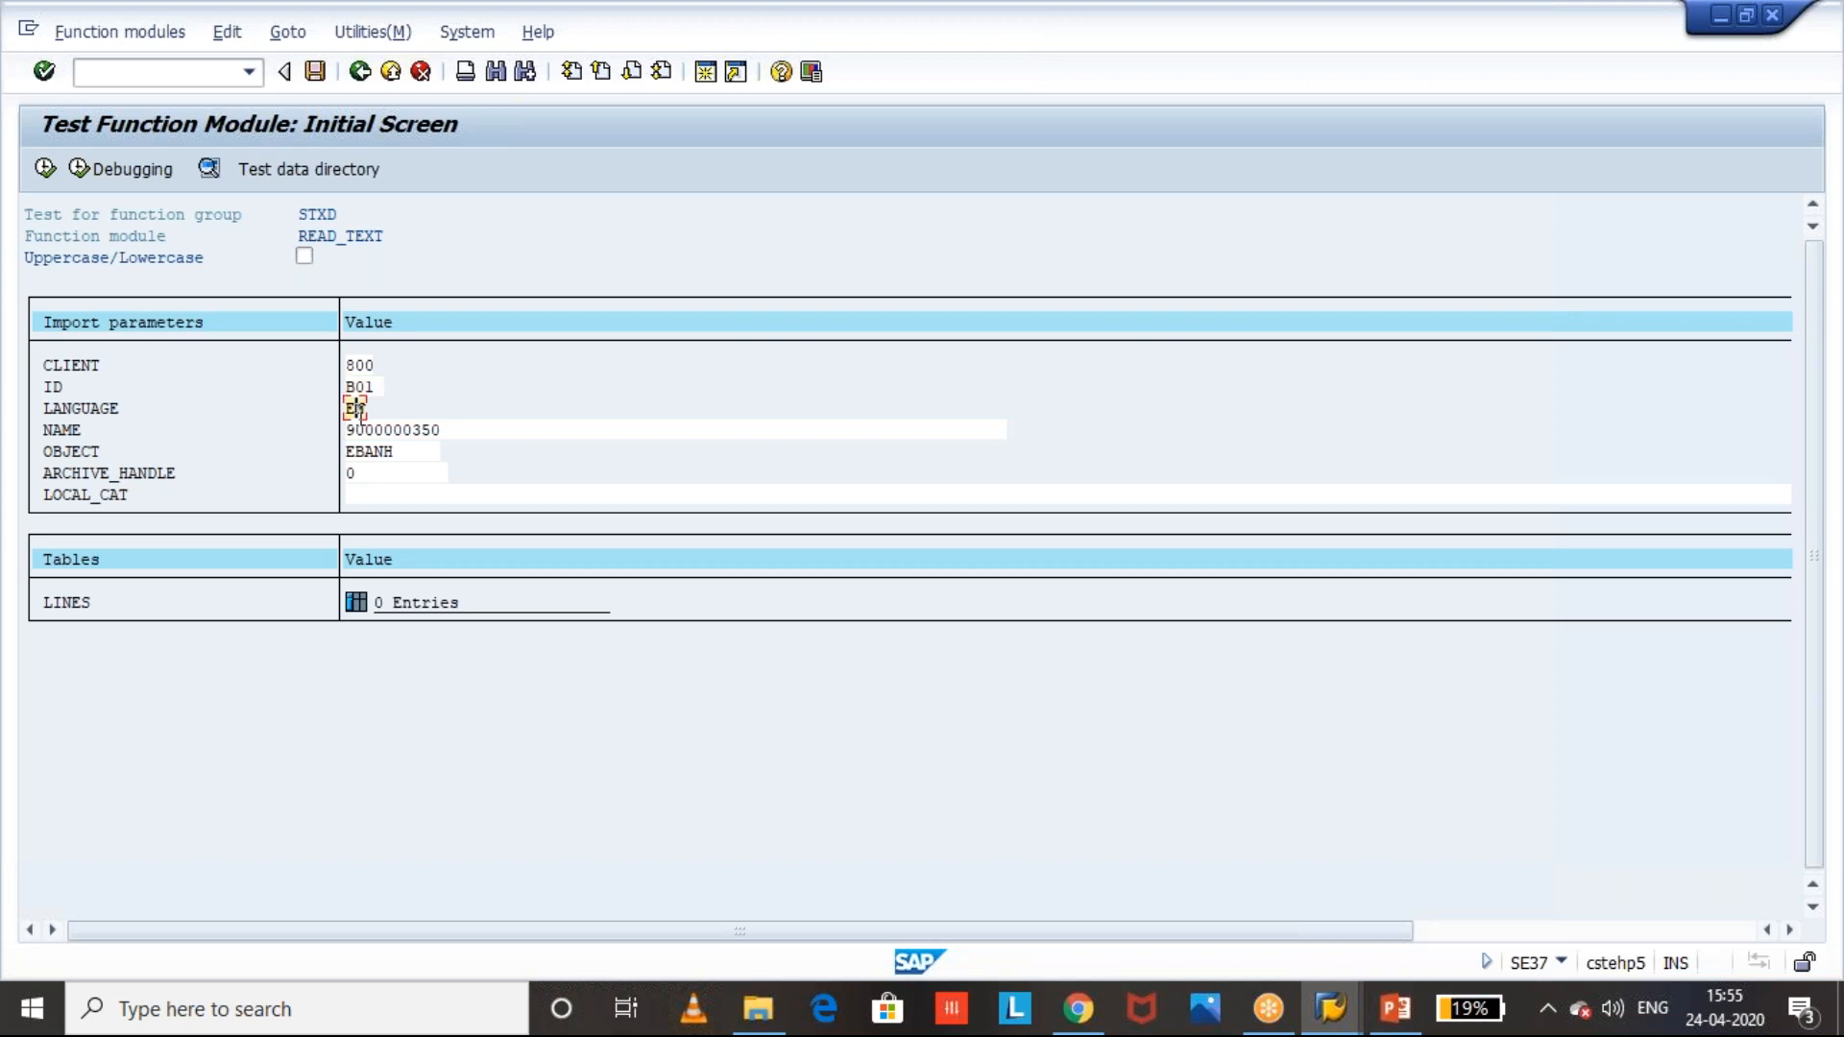
{"action": "left_click", "coordinate": [452, 428]}
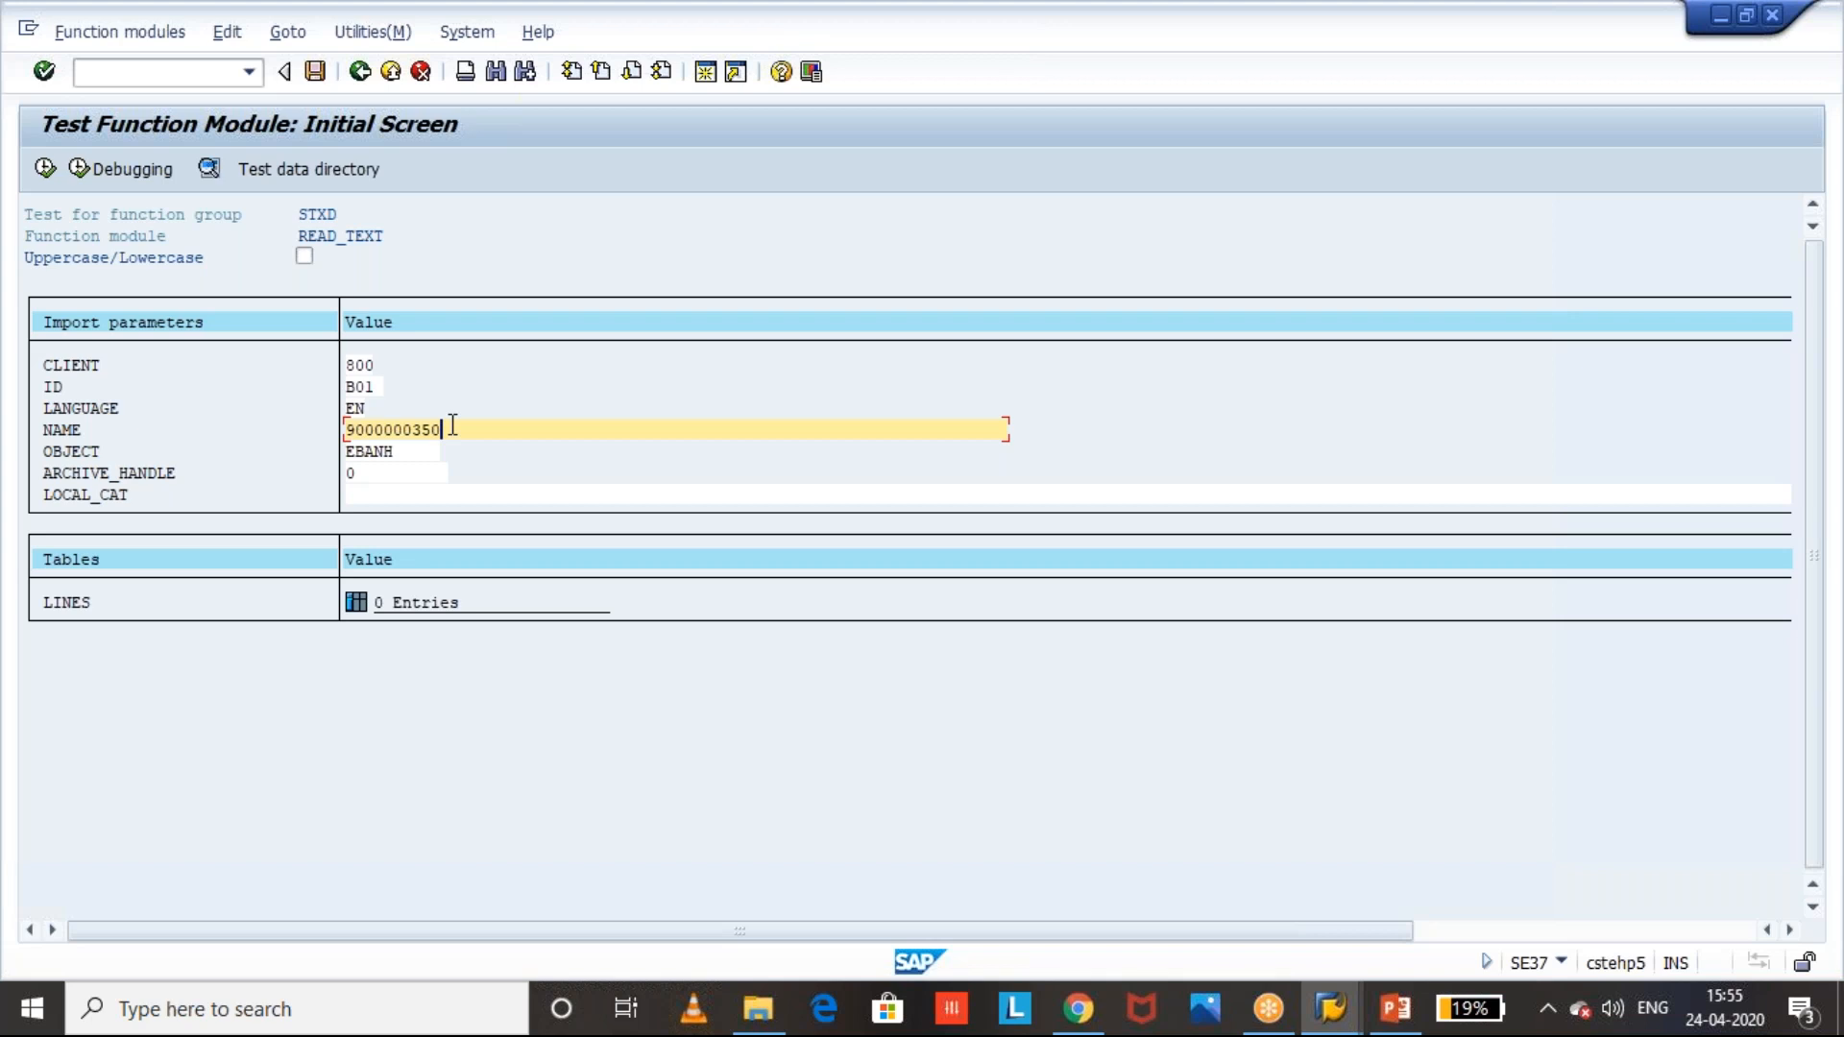
{"action": "left_click", "coordinate": [416, 452]}
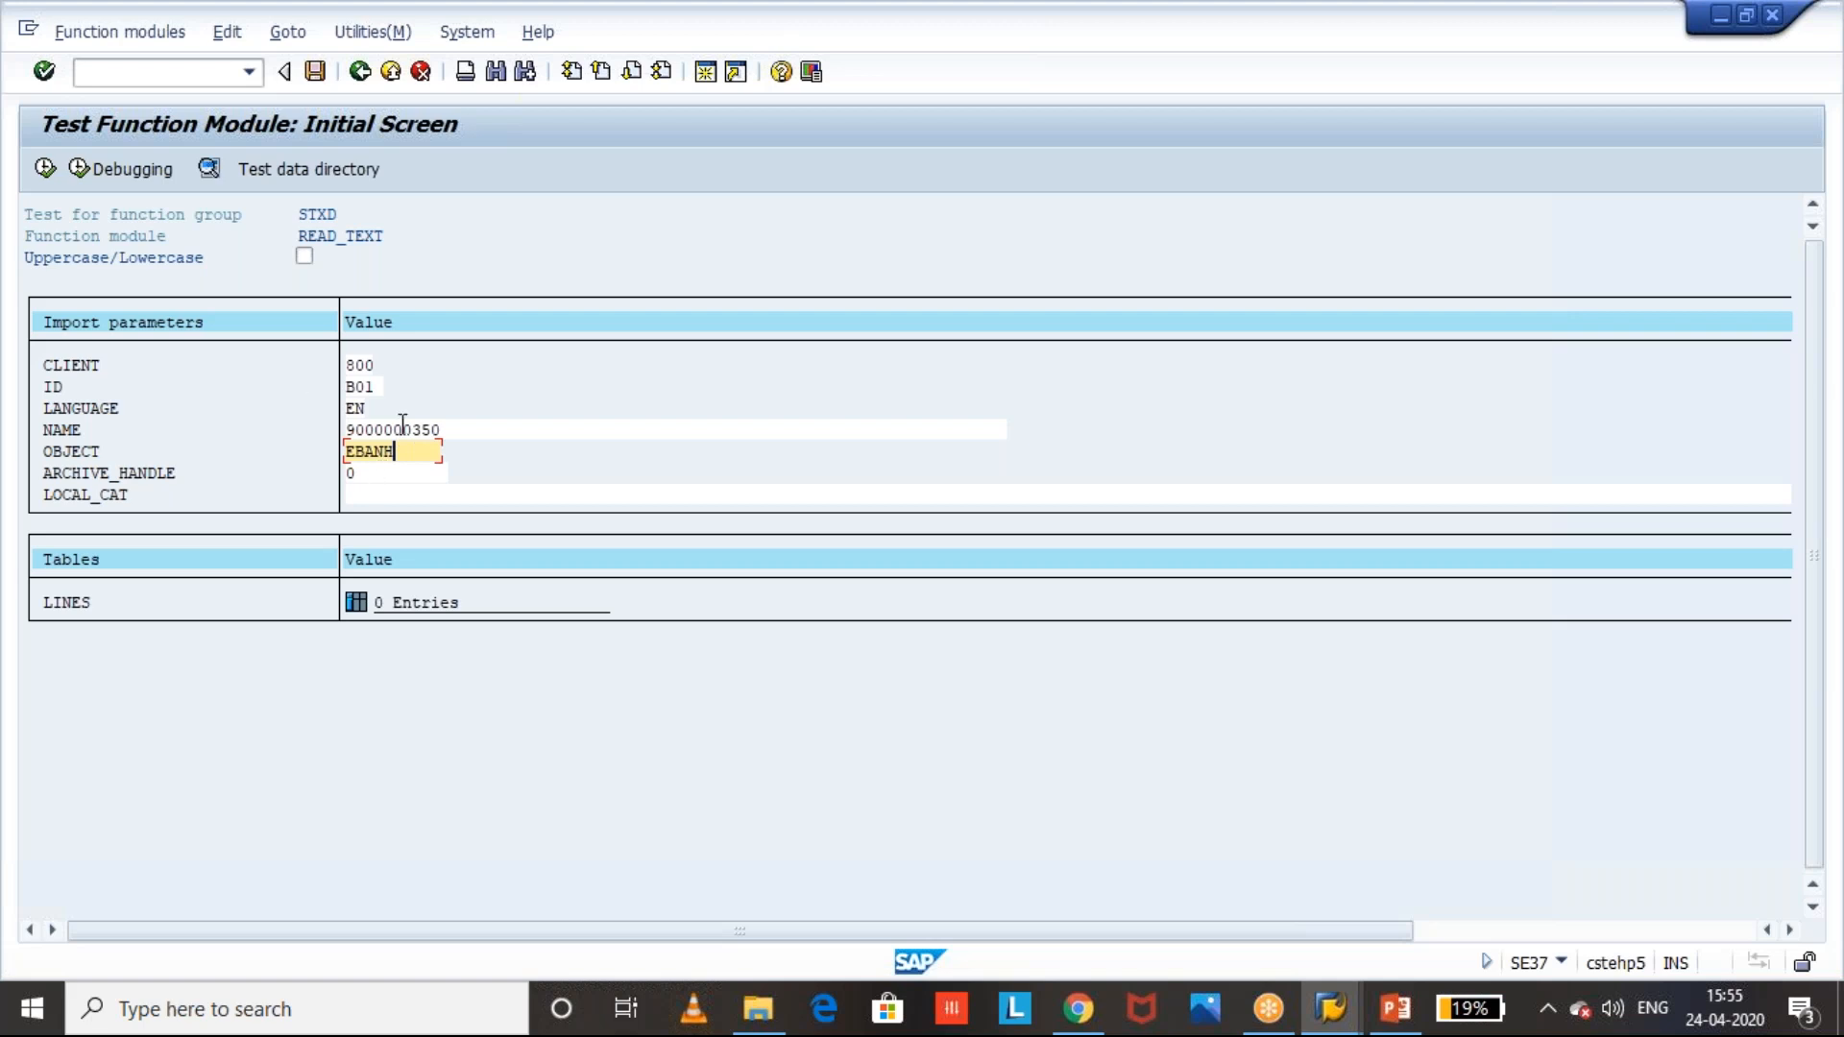
{"action": "left_click", "coordinate": [45, 170]}
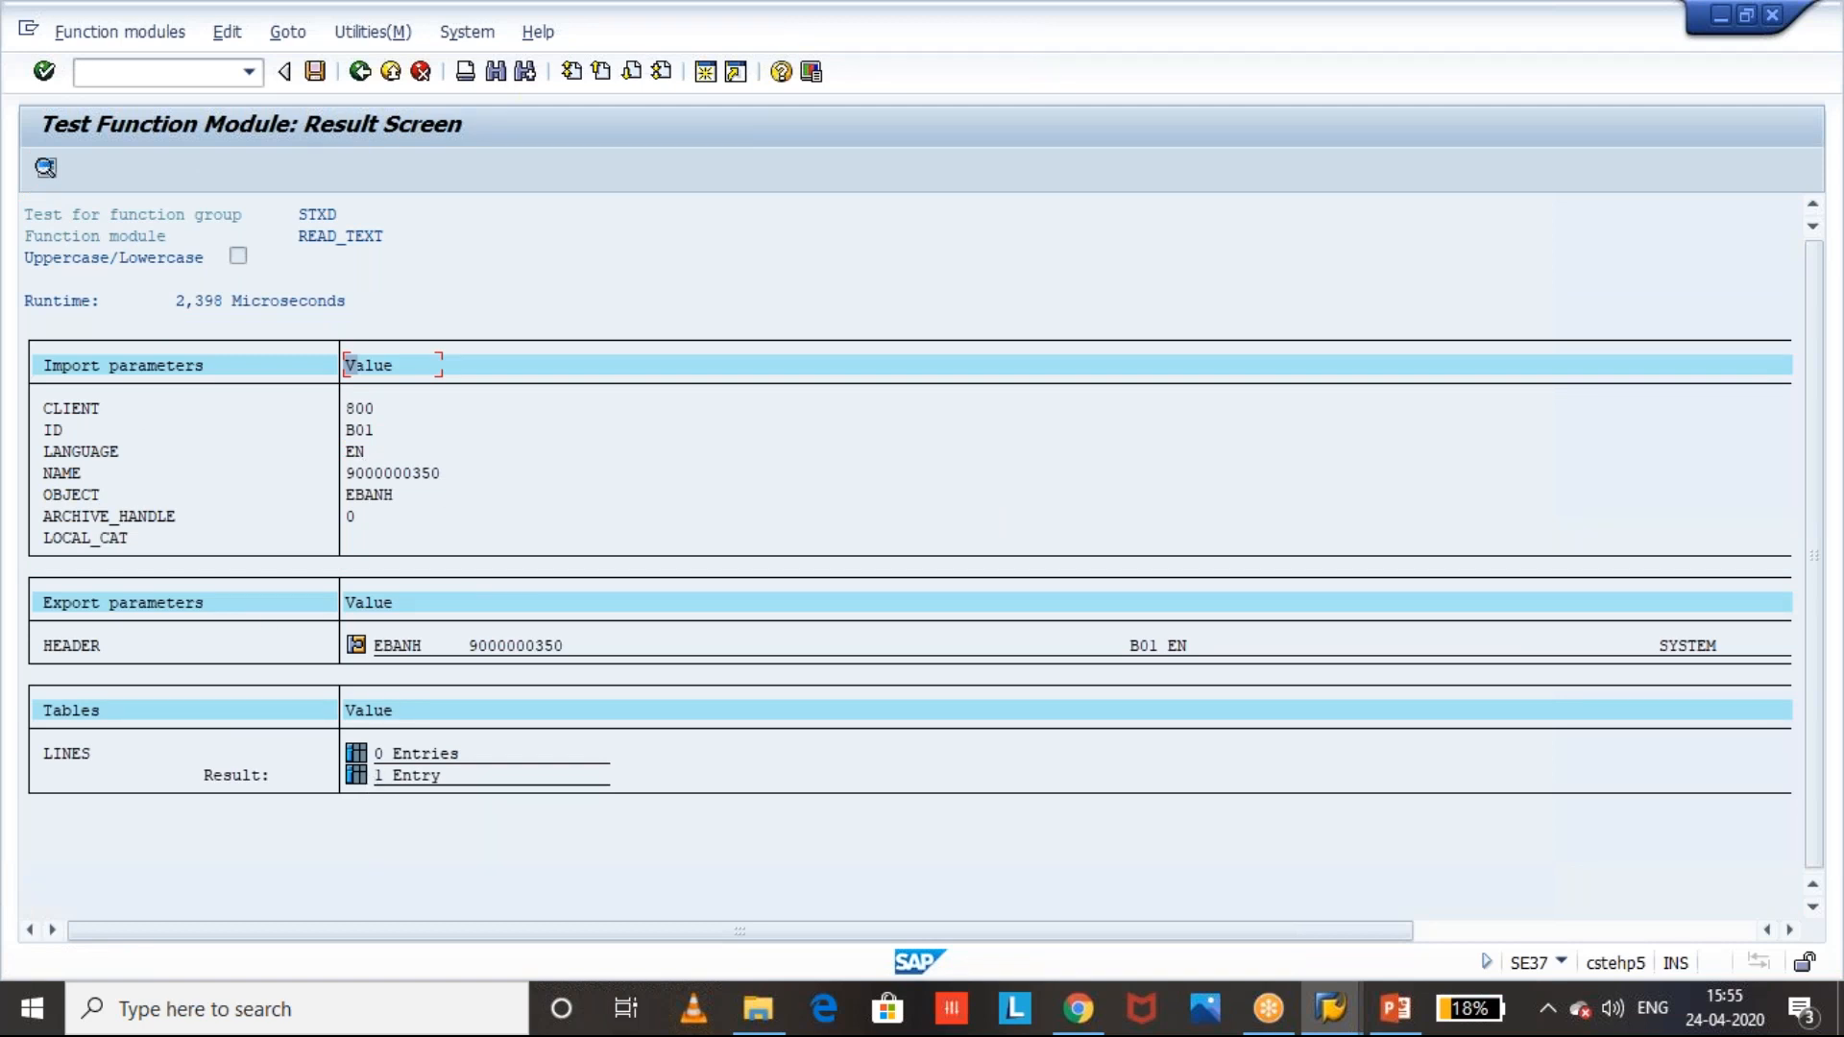
{"action": "left_click", "coordinate": [356, 778]}
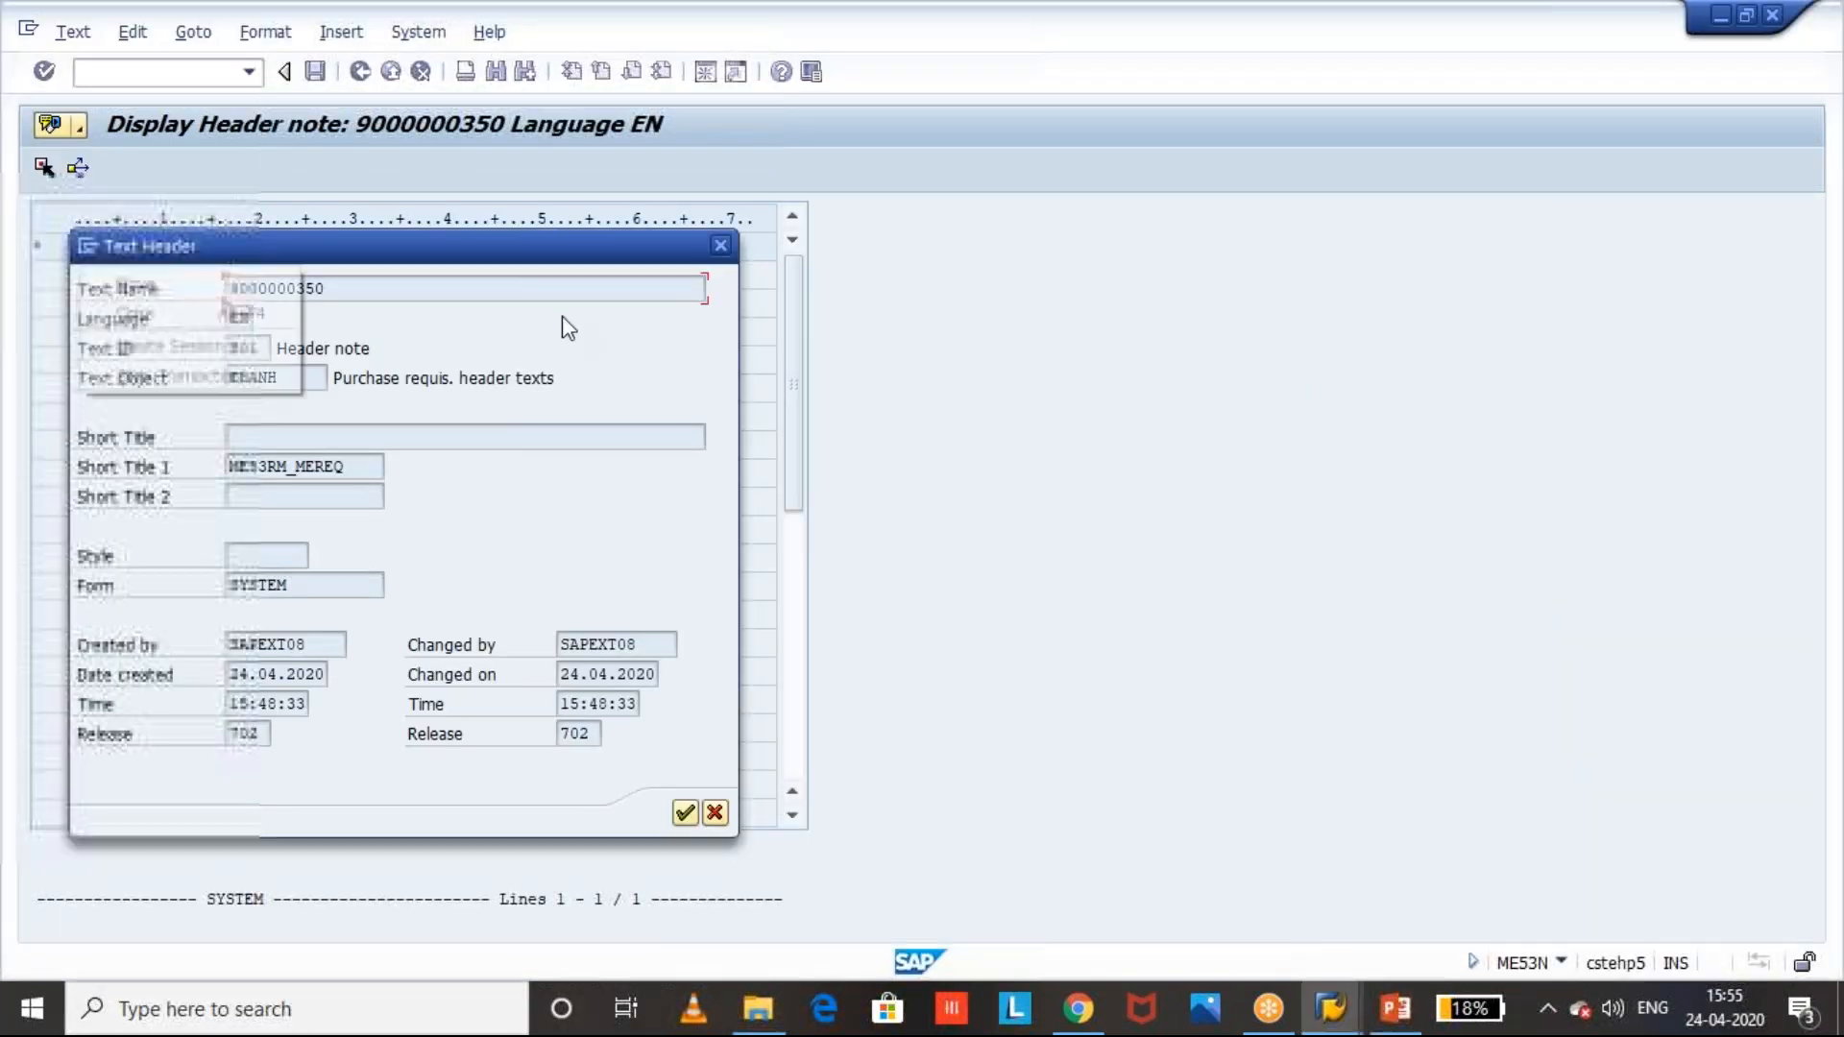
- Close the header note's text header, examine the note text, and return to the purchase requisition display
{"action": "left_click", "coordinate": [716, 814]}
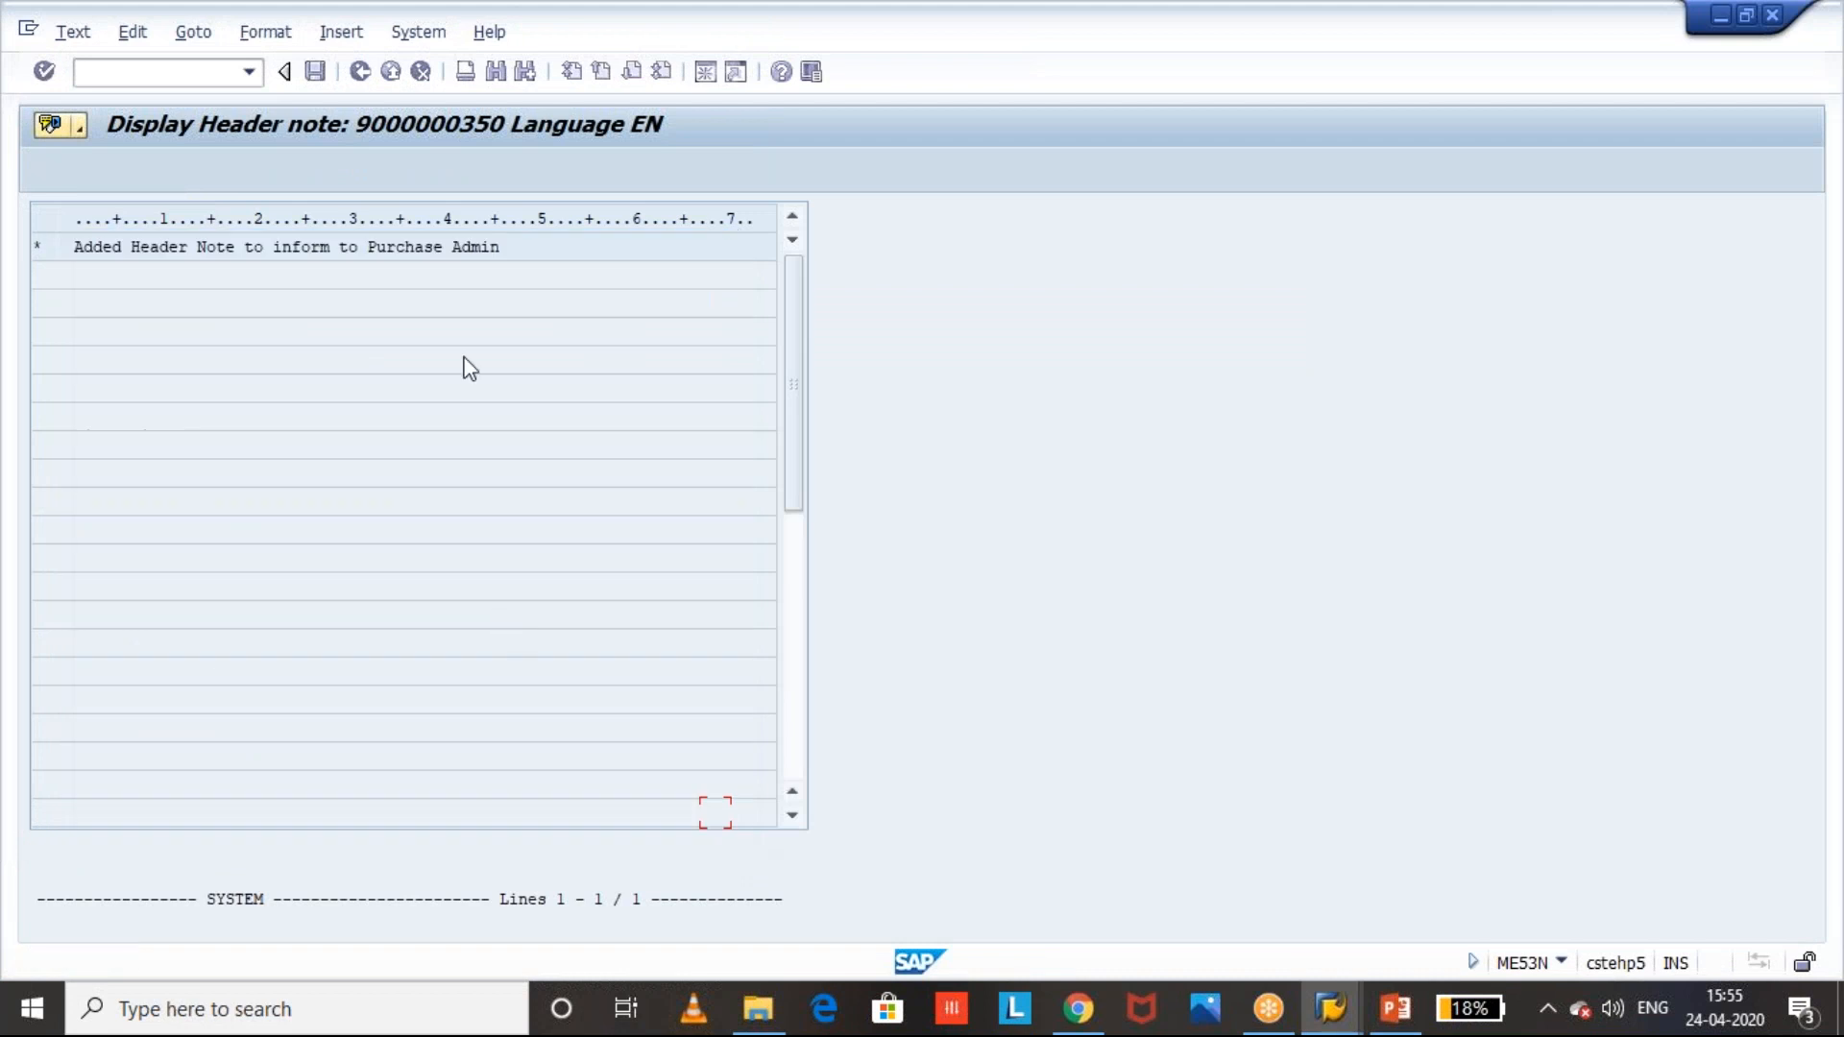
{"action": "left_click_drag", "start_coordinate": [526, 247], "coordinate": [64, 268]}
{"action": "left_click", "coordinate": [75, 247]}
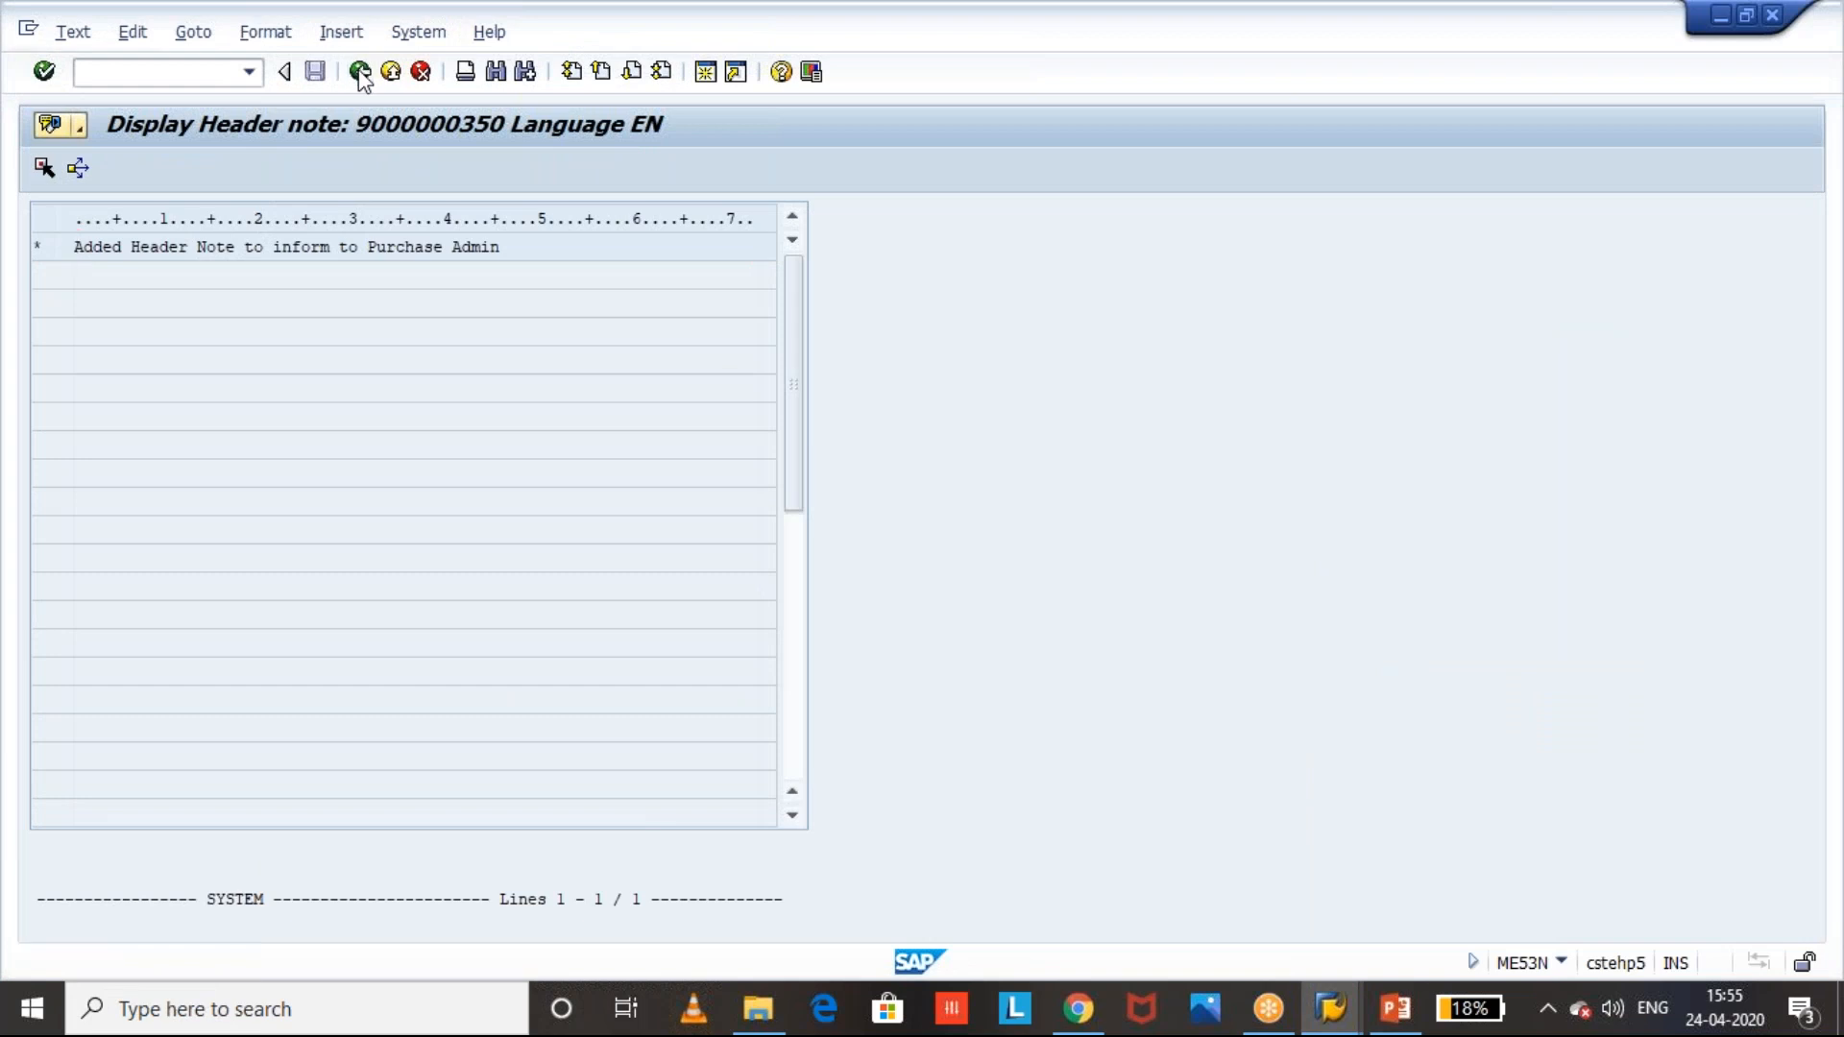
{"action": "left_click", "coordinate": [359, 72]}
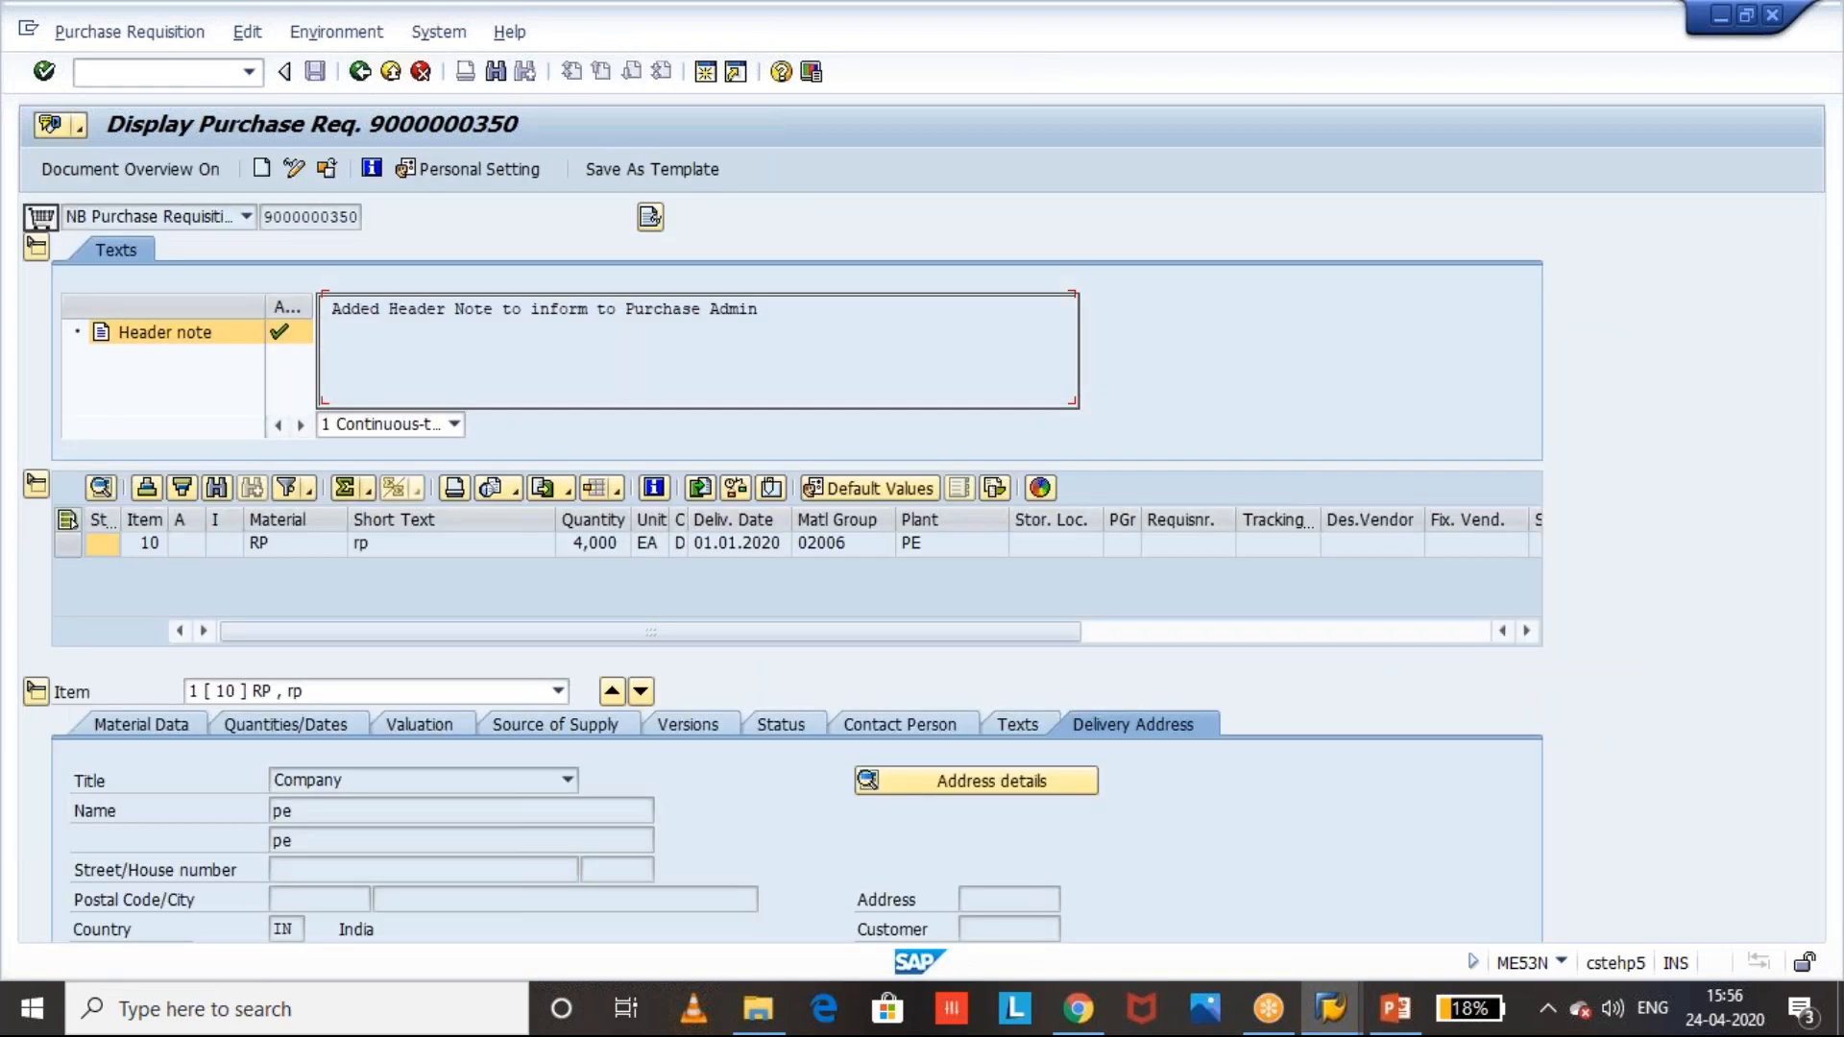
- Examine the CDPOS entry and the object value, user name, date and time of the CDHDR entry for the requisition
{"action": "key", "text": "alt+Tab"}
{"action": "key", "text": "alt+Tab"}
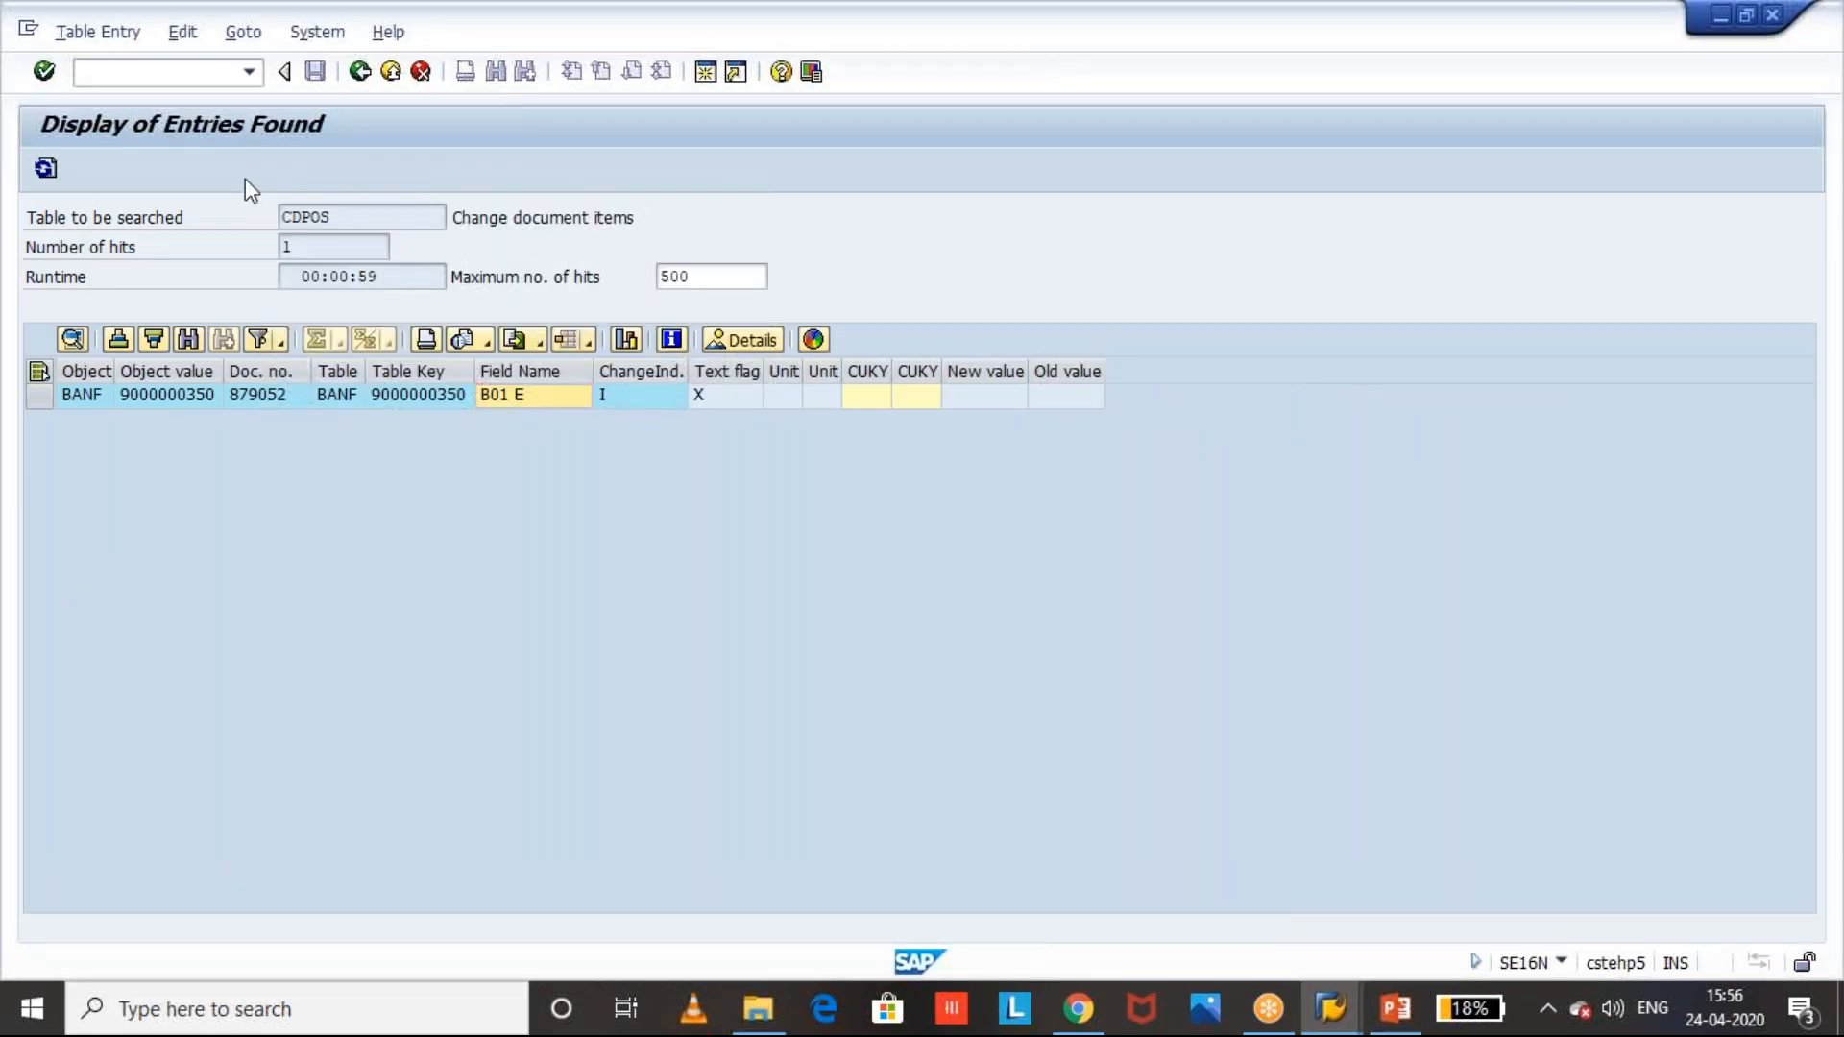
{"action": "key", "text": "alt+Tab"}
{"action": "key", "text": "alt+Tab"}
{"action": "key", "text": "alt+Tab"}
{"action": "left_click", "coordinate": [354, 218]}
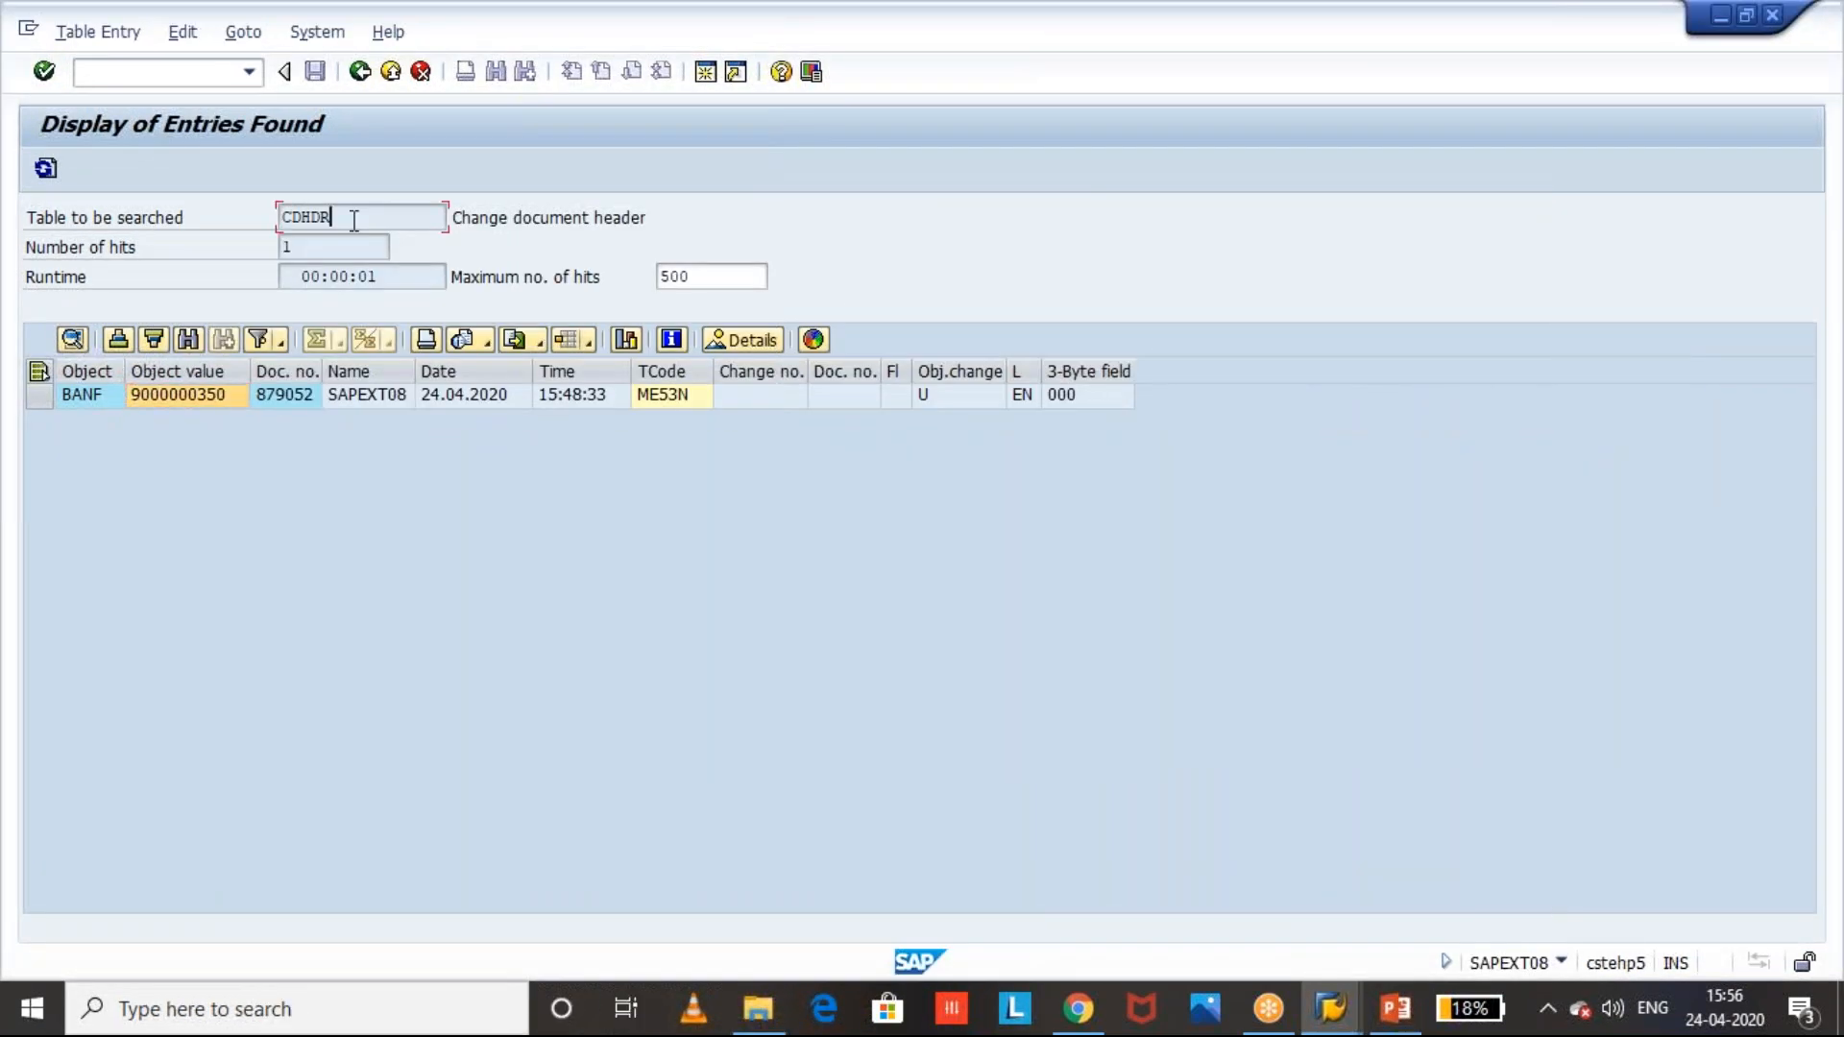
{"action": "left_click", "coordinate": [203, 408]}
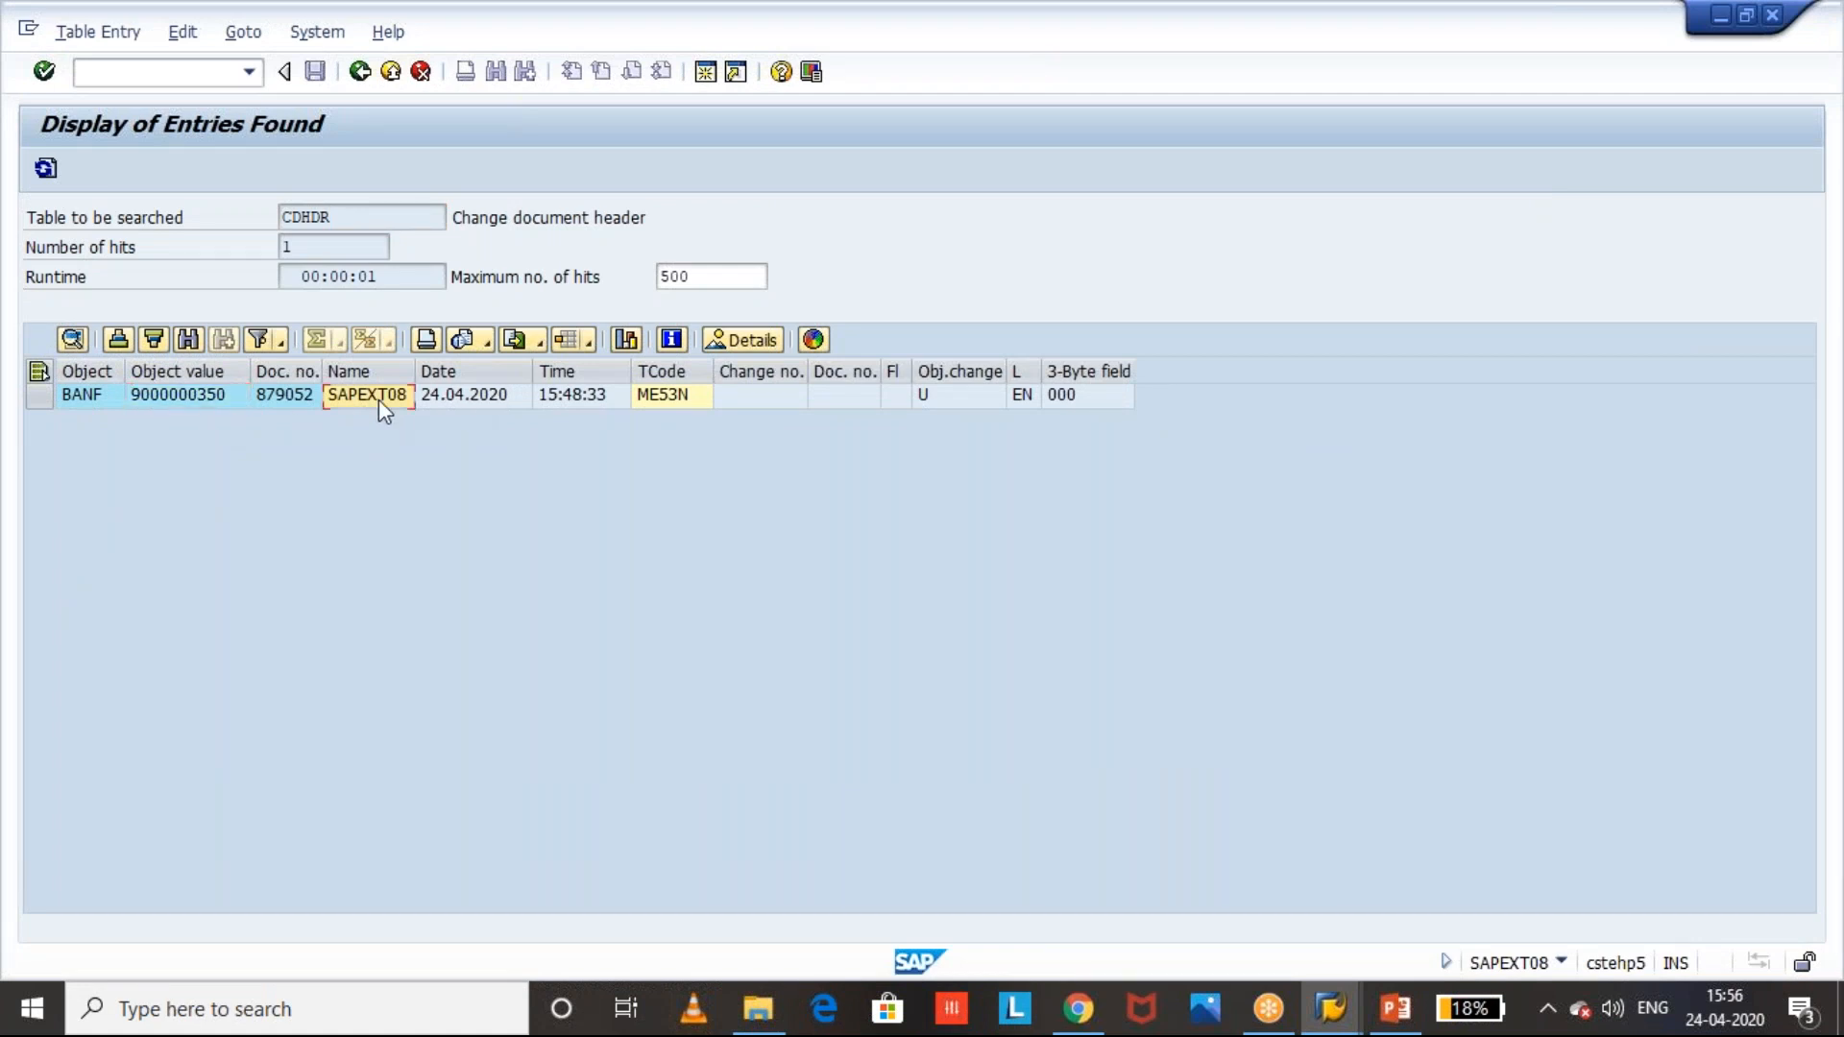
{"action": "left_click", "coordinate": [492, 404]}
{"action": "left_click", "coordinate": [563, 398]}
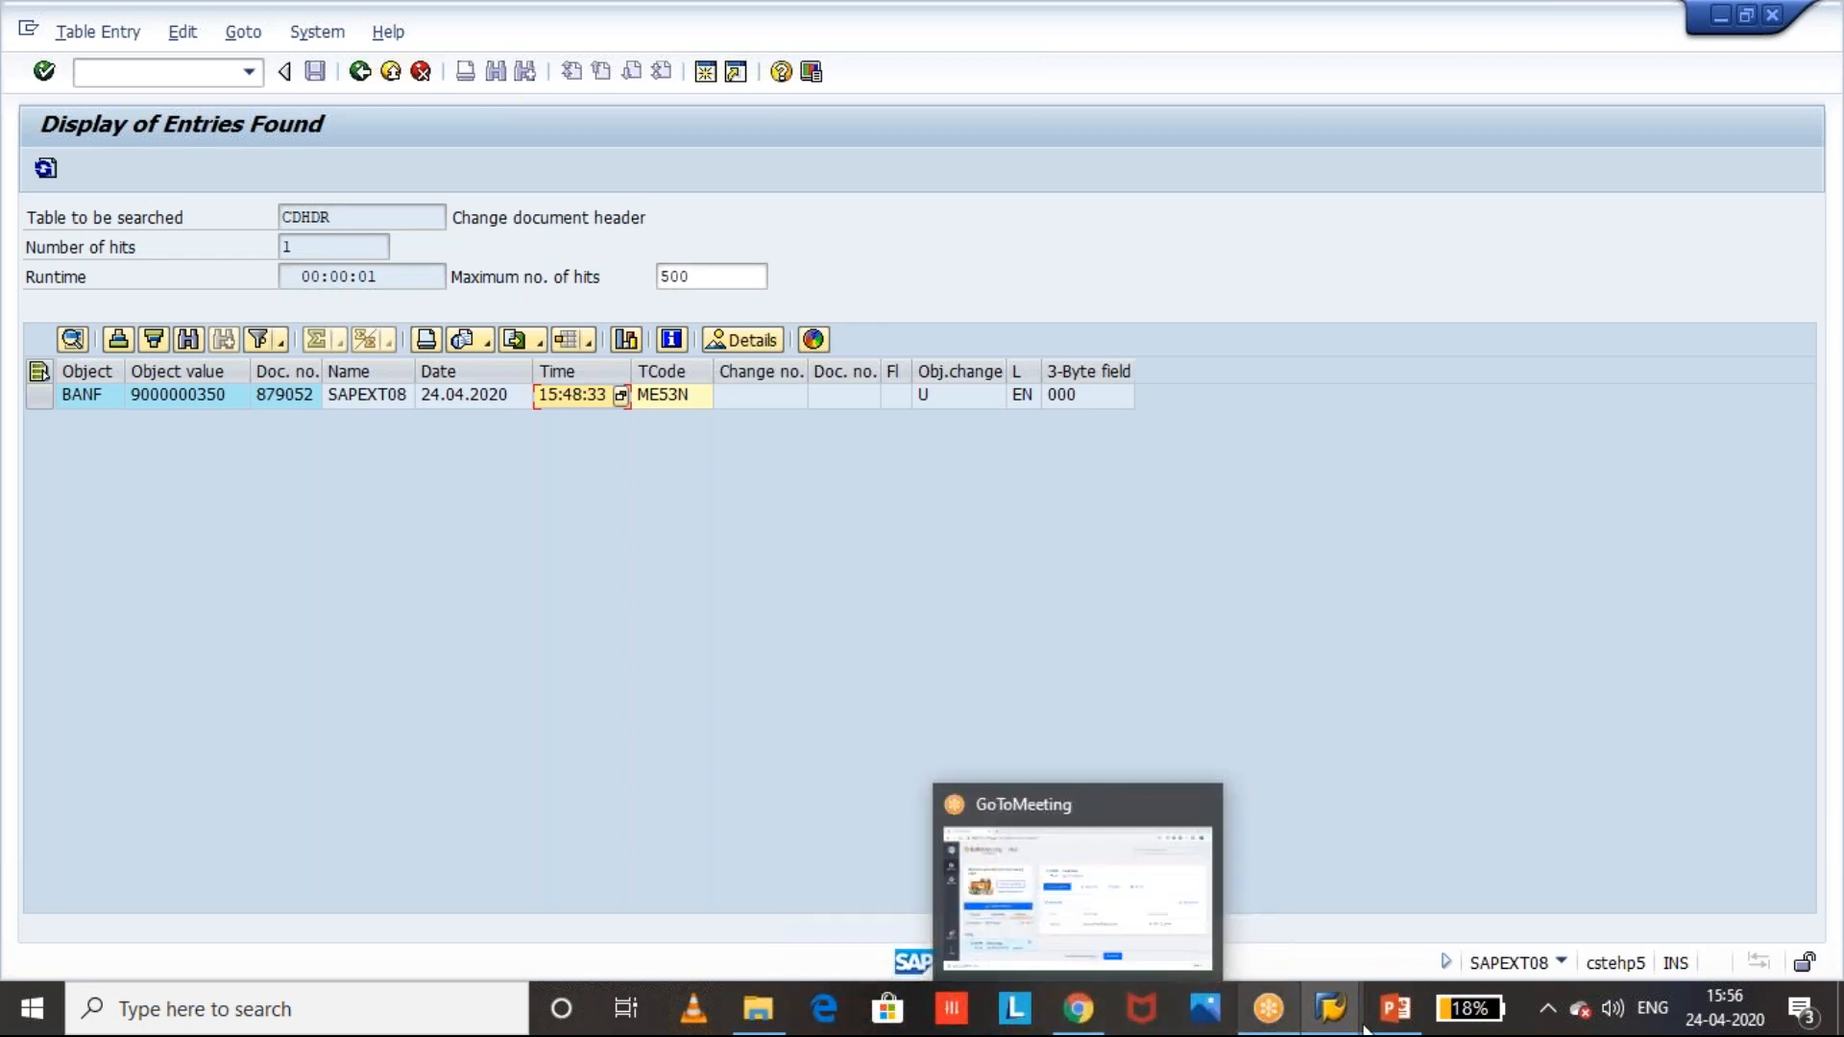
- Switch to the PowerPoint slide and compare its CDHDR and CDPOS table descriptions with the CDHDR entry in SAP
{"action": "left_click", "coordinate": [1412, 1028]}
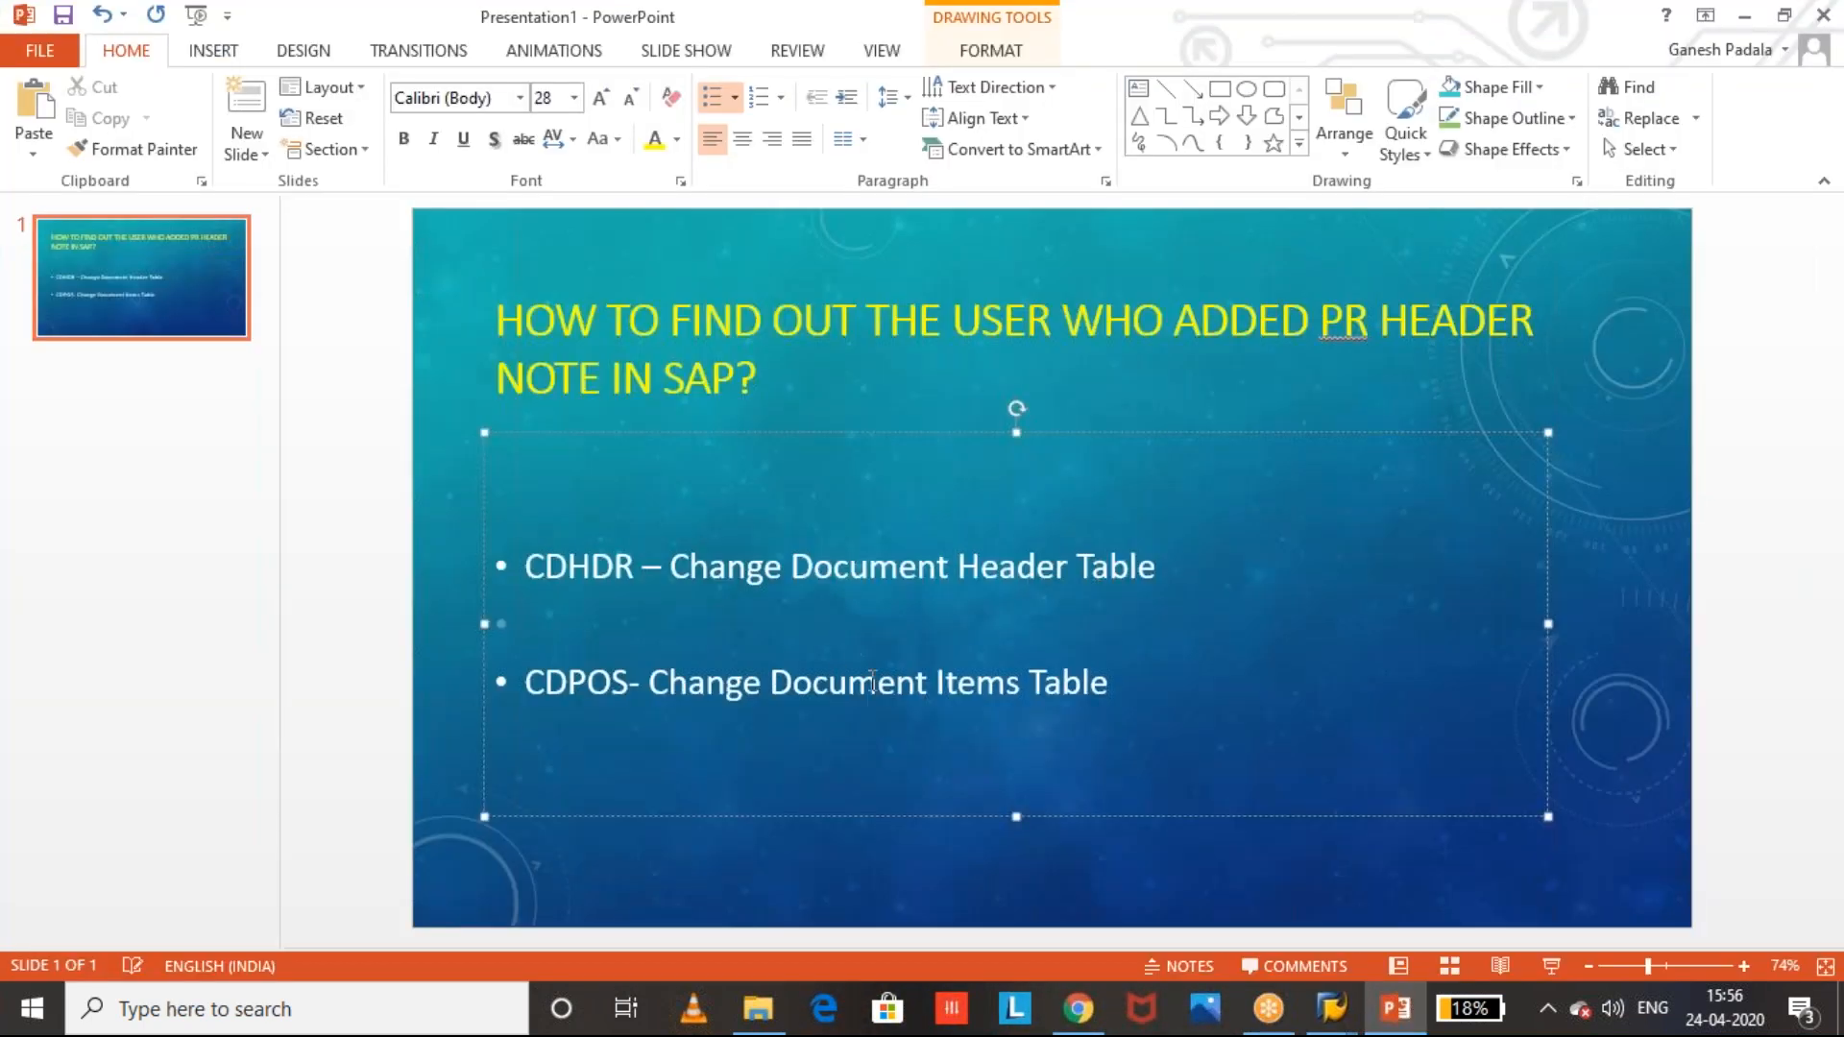
{"action": "left_click", "coordinate": [1129, 687]}
{"action": "left_click_drag", "start_coordinate": [1128, 687], "coordinate": [446, 741]}
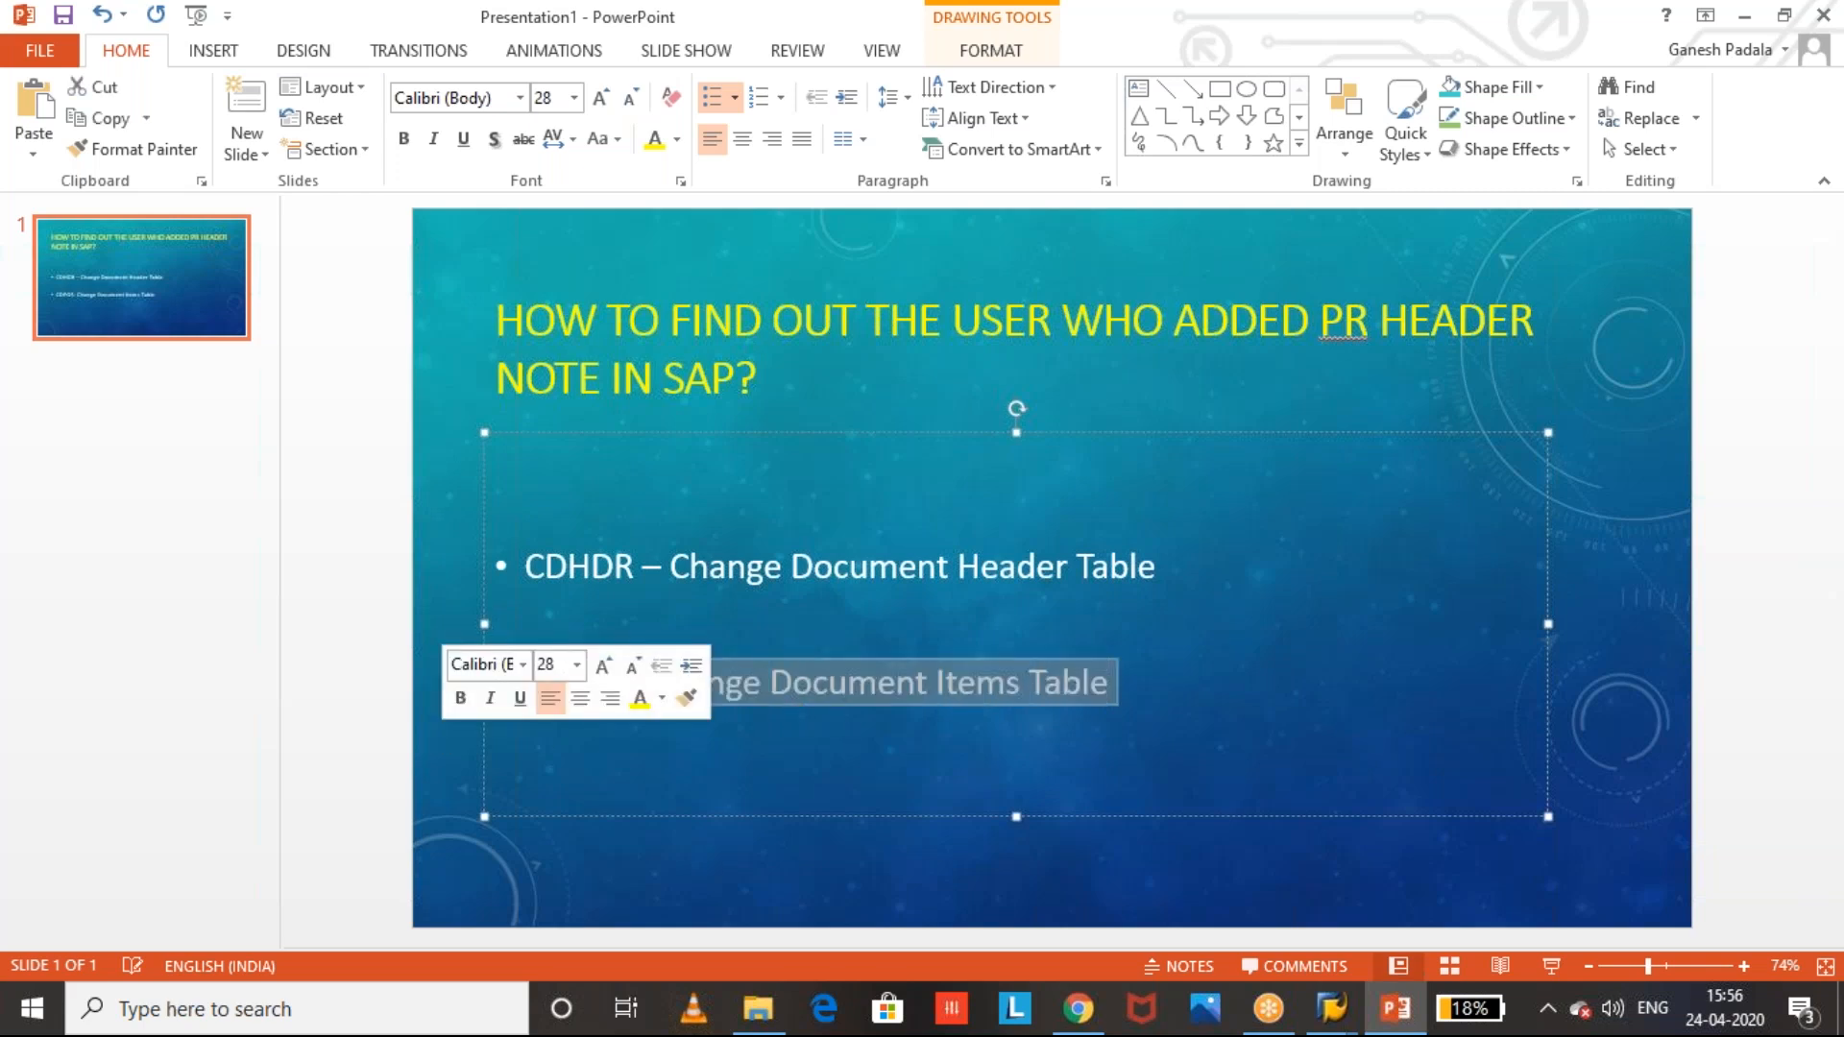
{"action": "key", "text": "alt+Tab"}
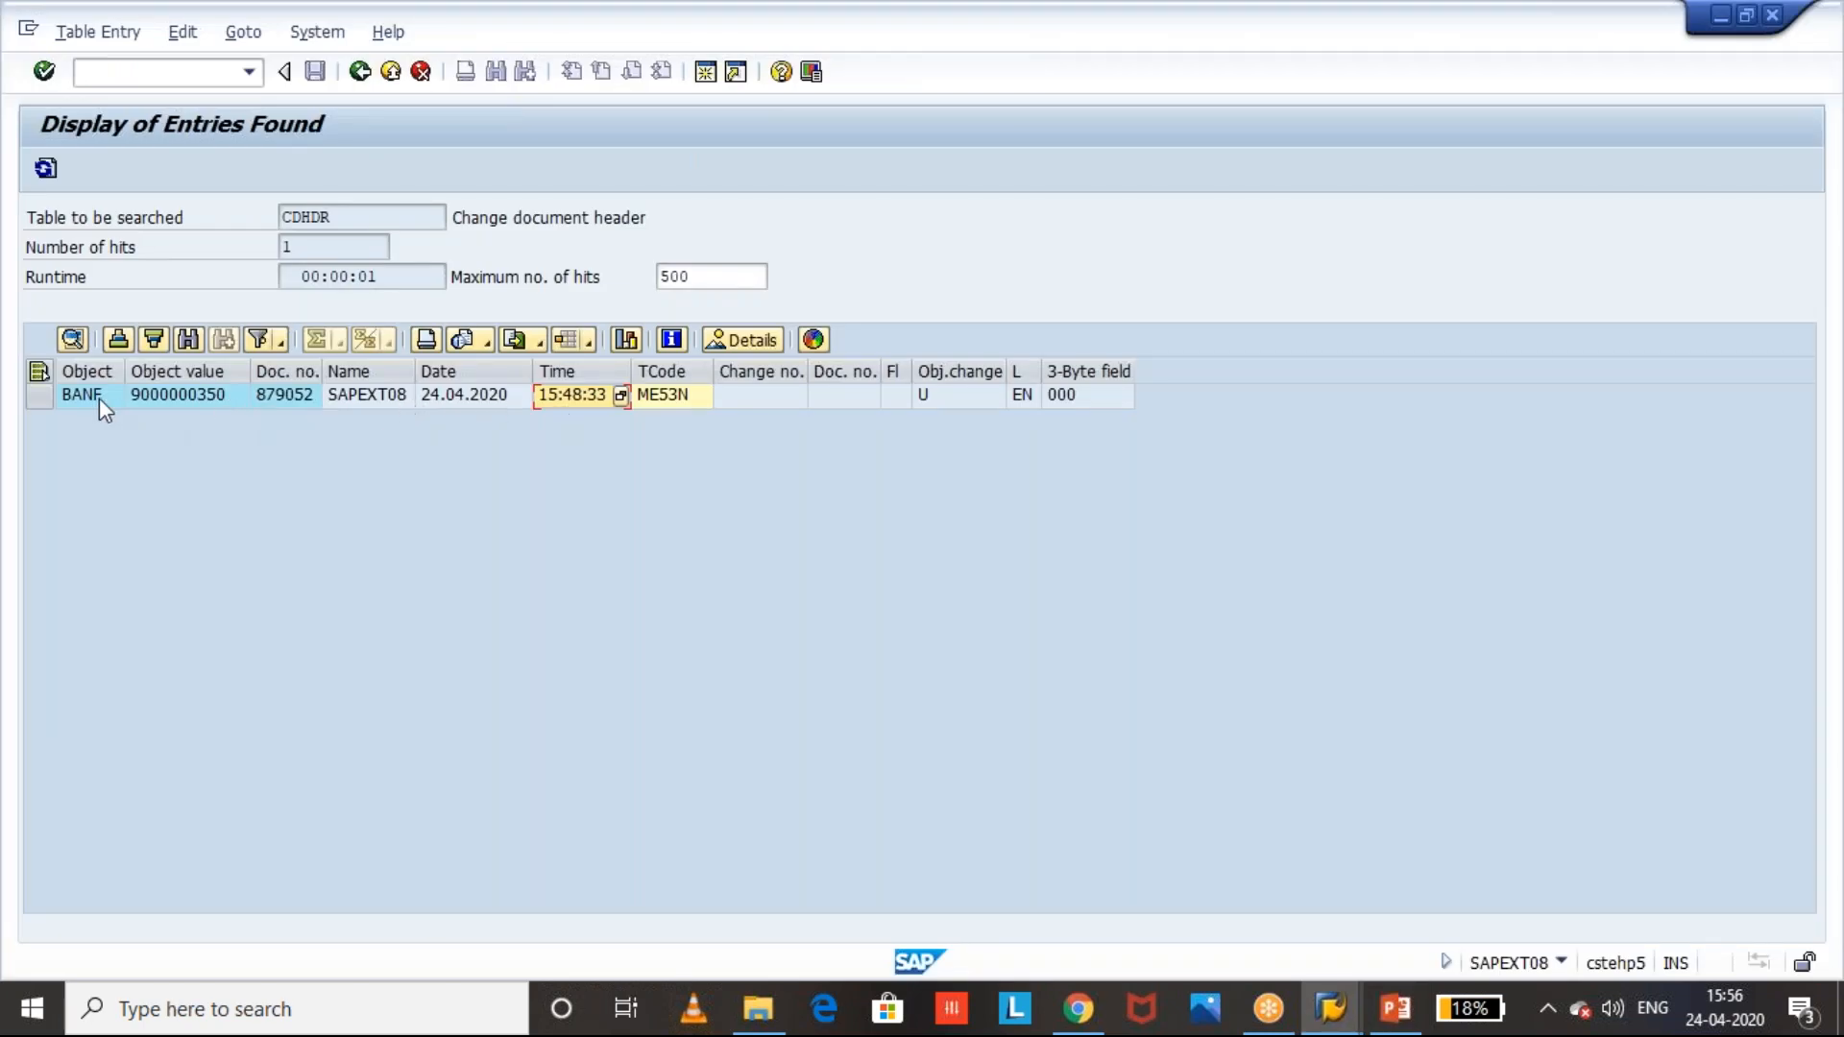
{"action": "key", "text": "alt+Tab"}
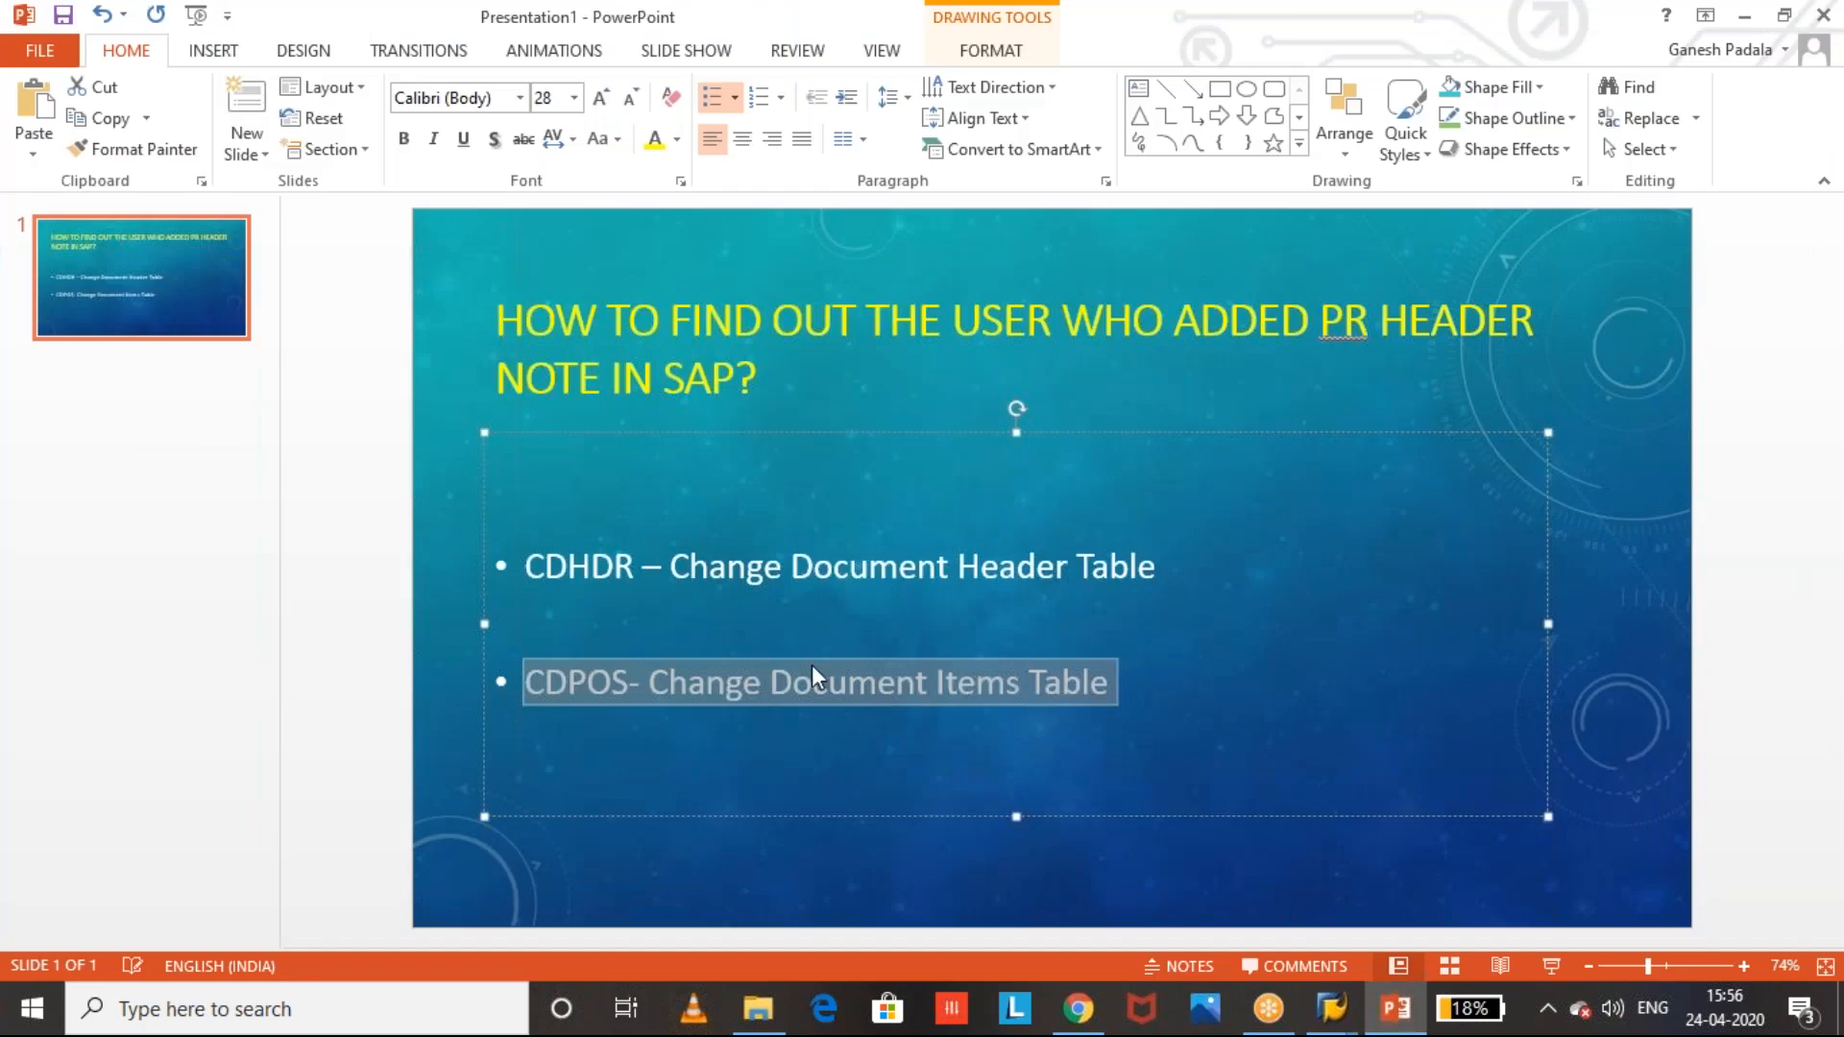
{"action": "key", "text": "alt+Tab"}
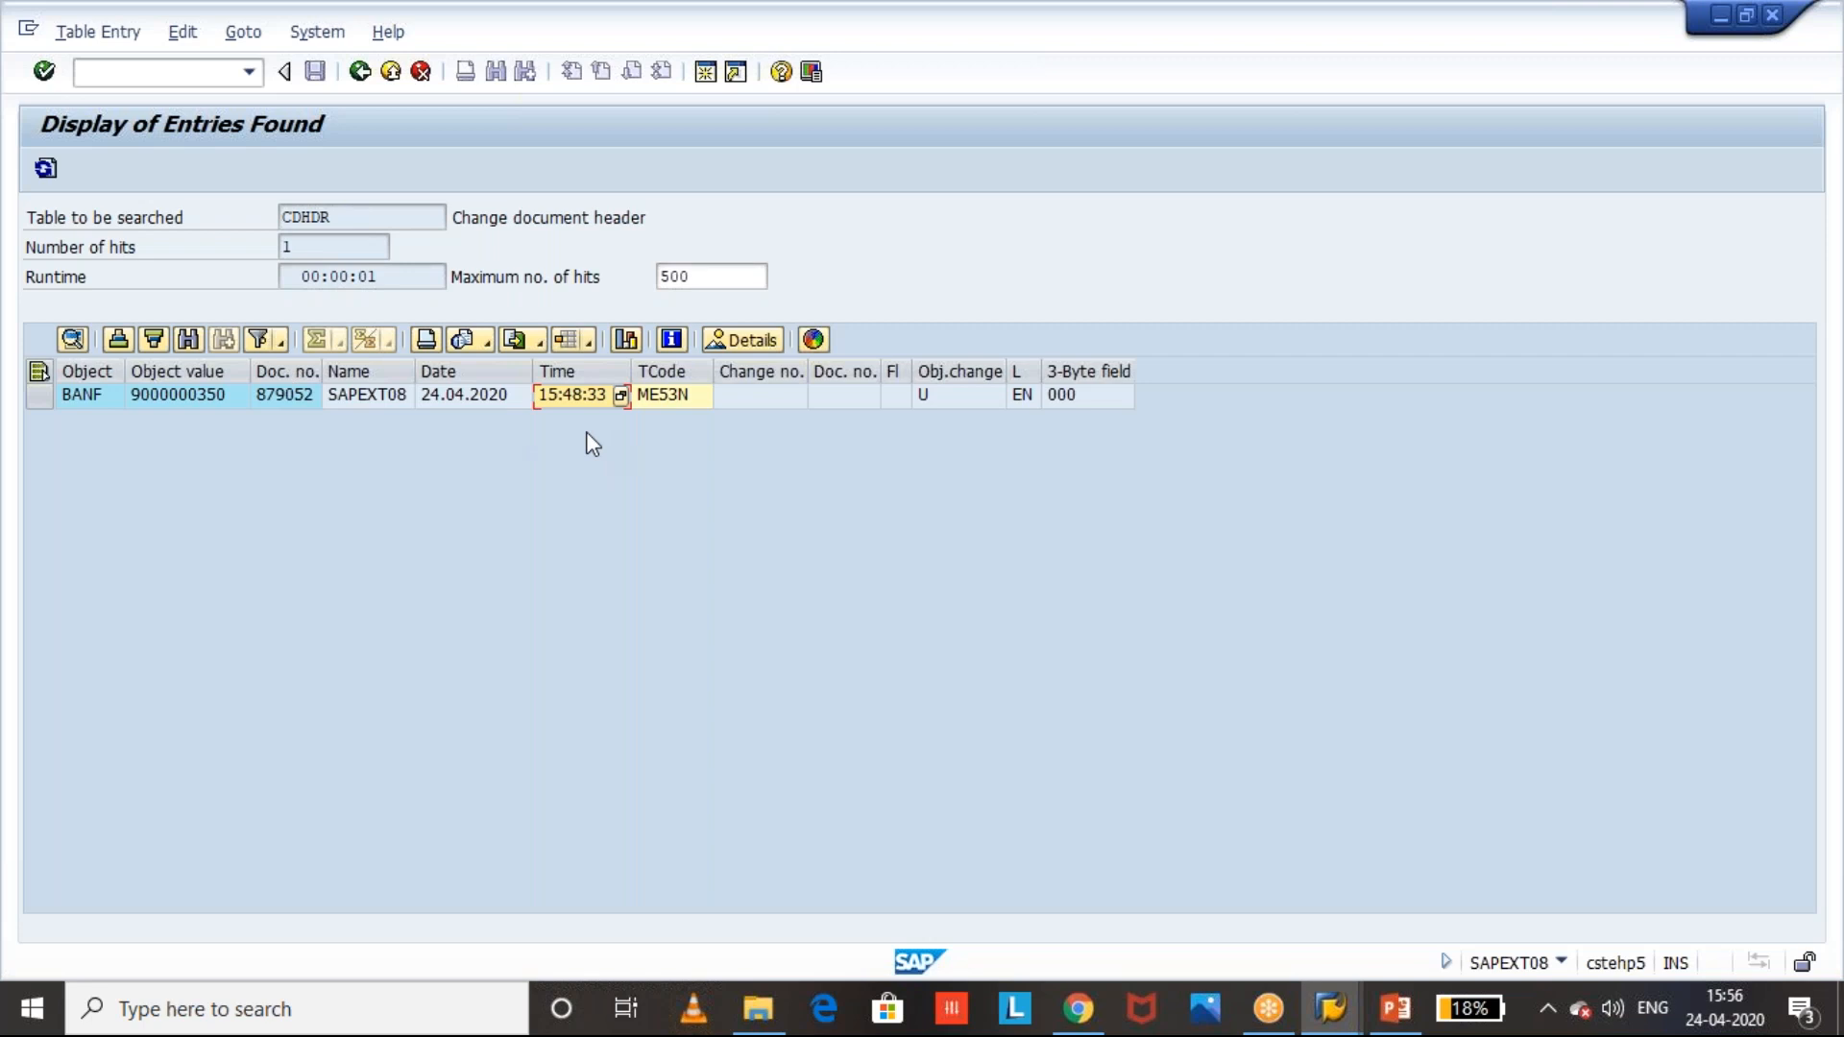
{"action": "key", "text": "alt+Tab"}
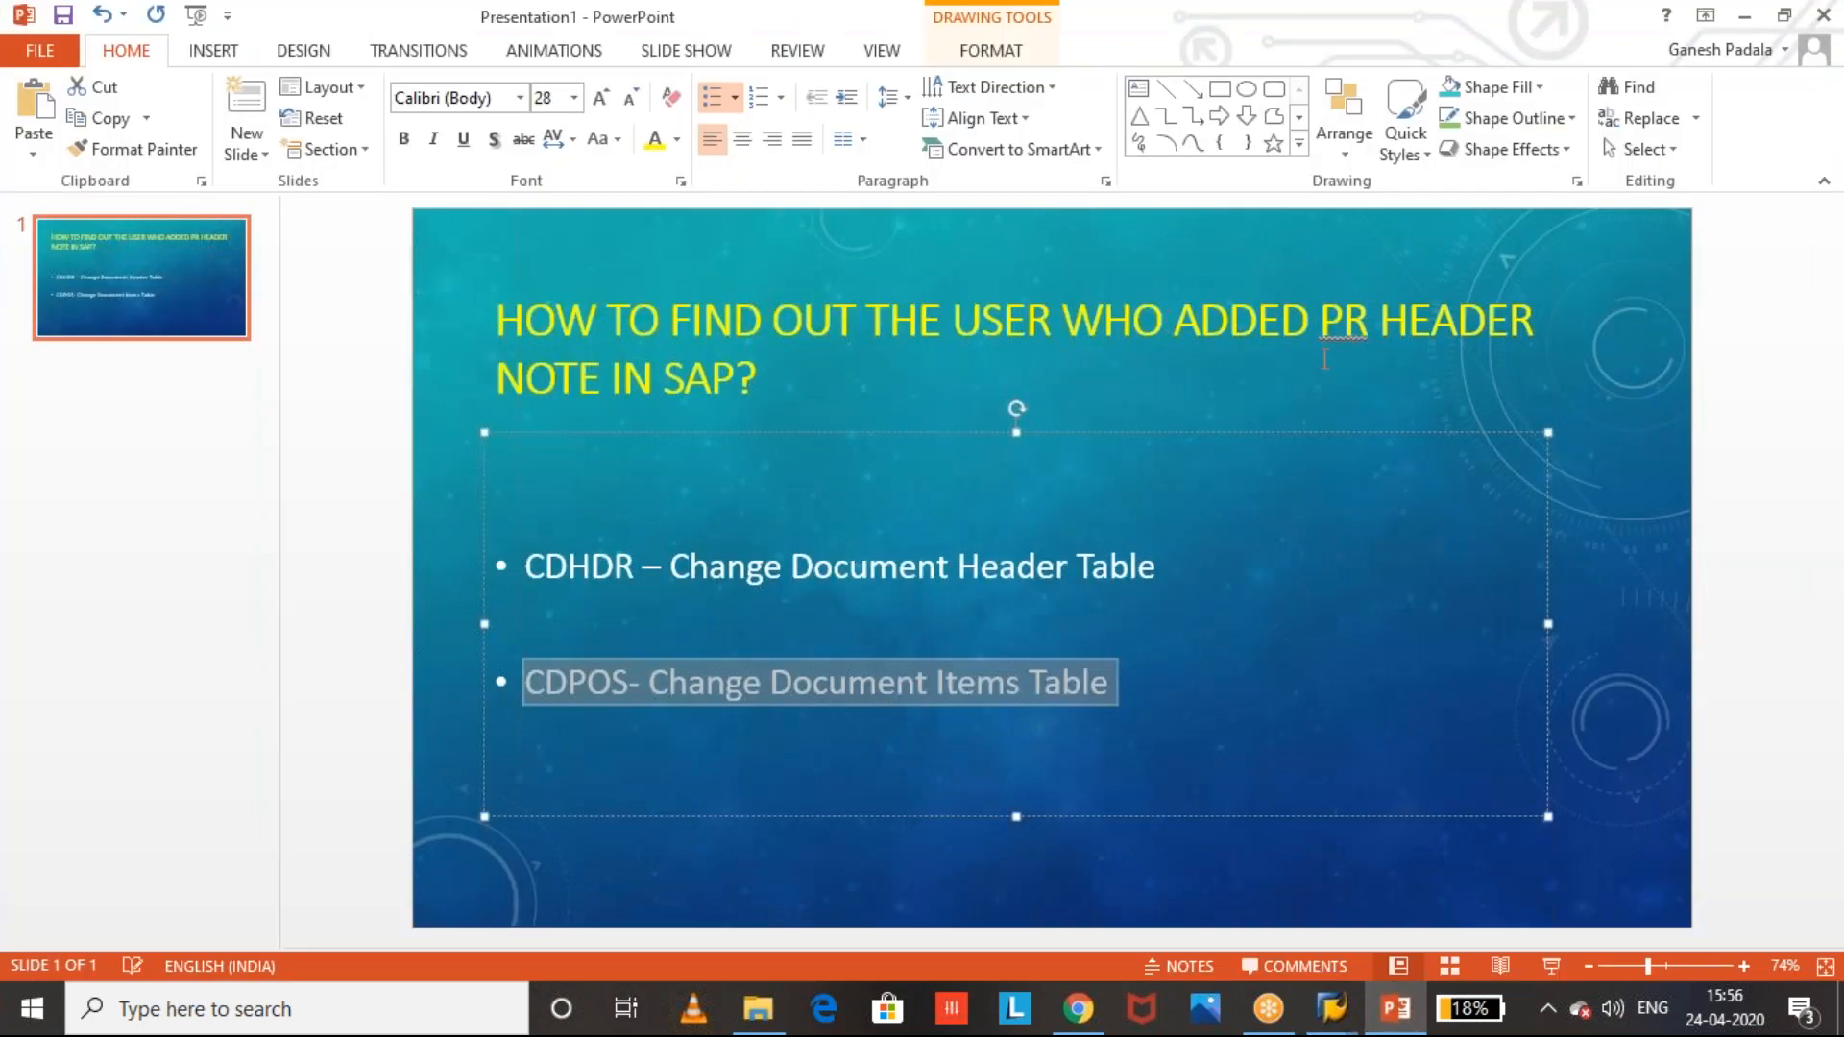
- Compare the field name of the CDPOS entry with the user name recorded in the CDHDR entry
{"action": "key", "text": "alt+Tab"}
{"action": "key", "text": "alt+Tab"}
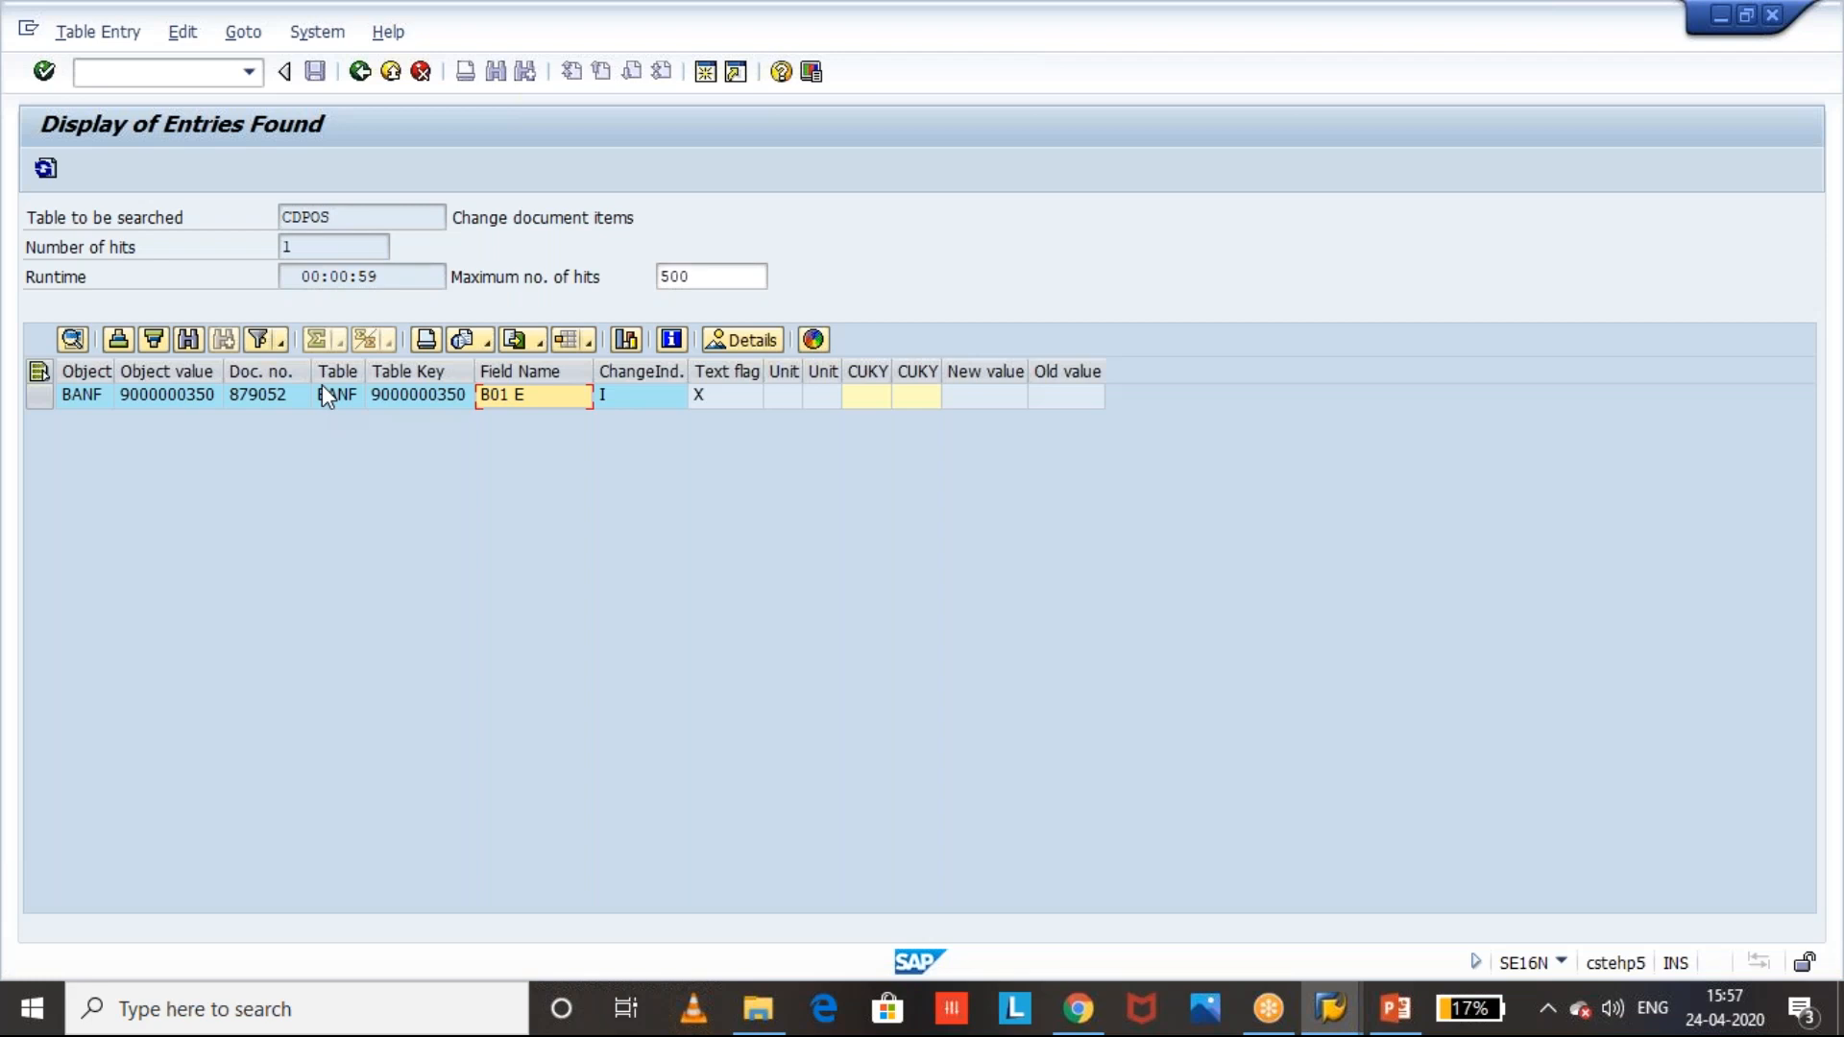
{"action": "key", "text": "alt+Tab"}
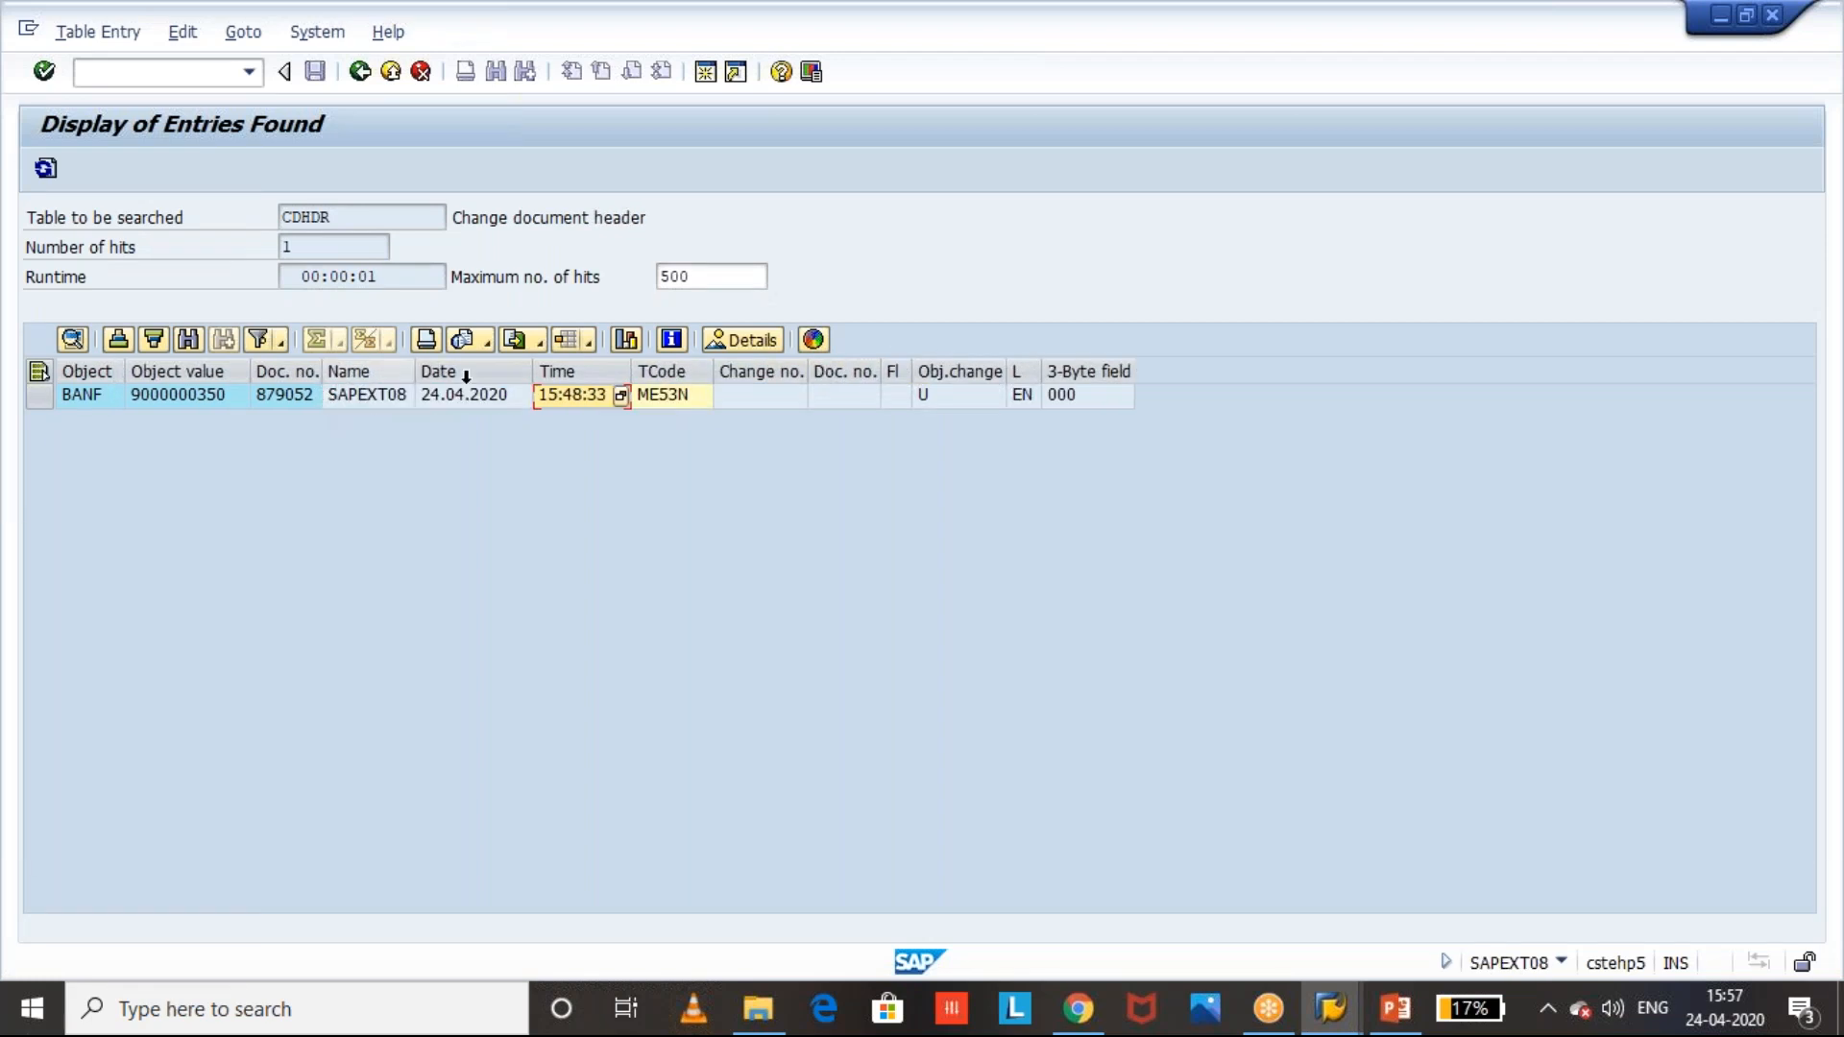
{"action": "left_click", "coordinate": [371, 402]}
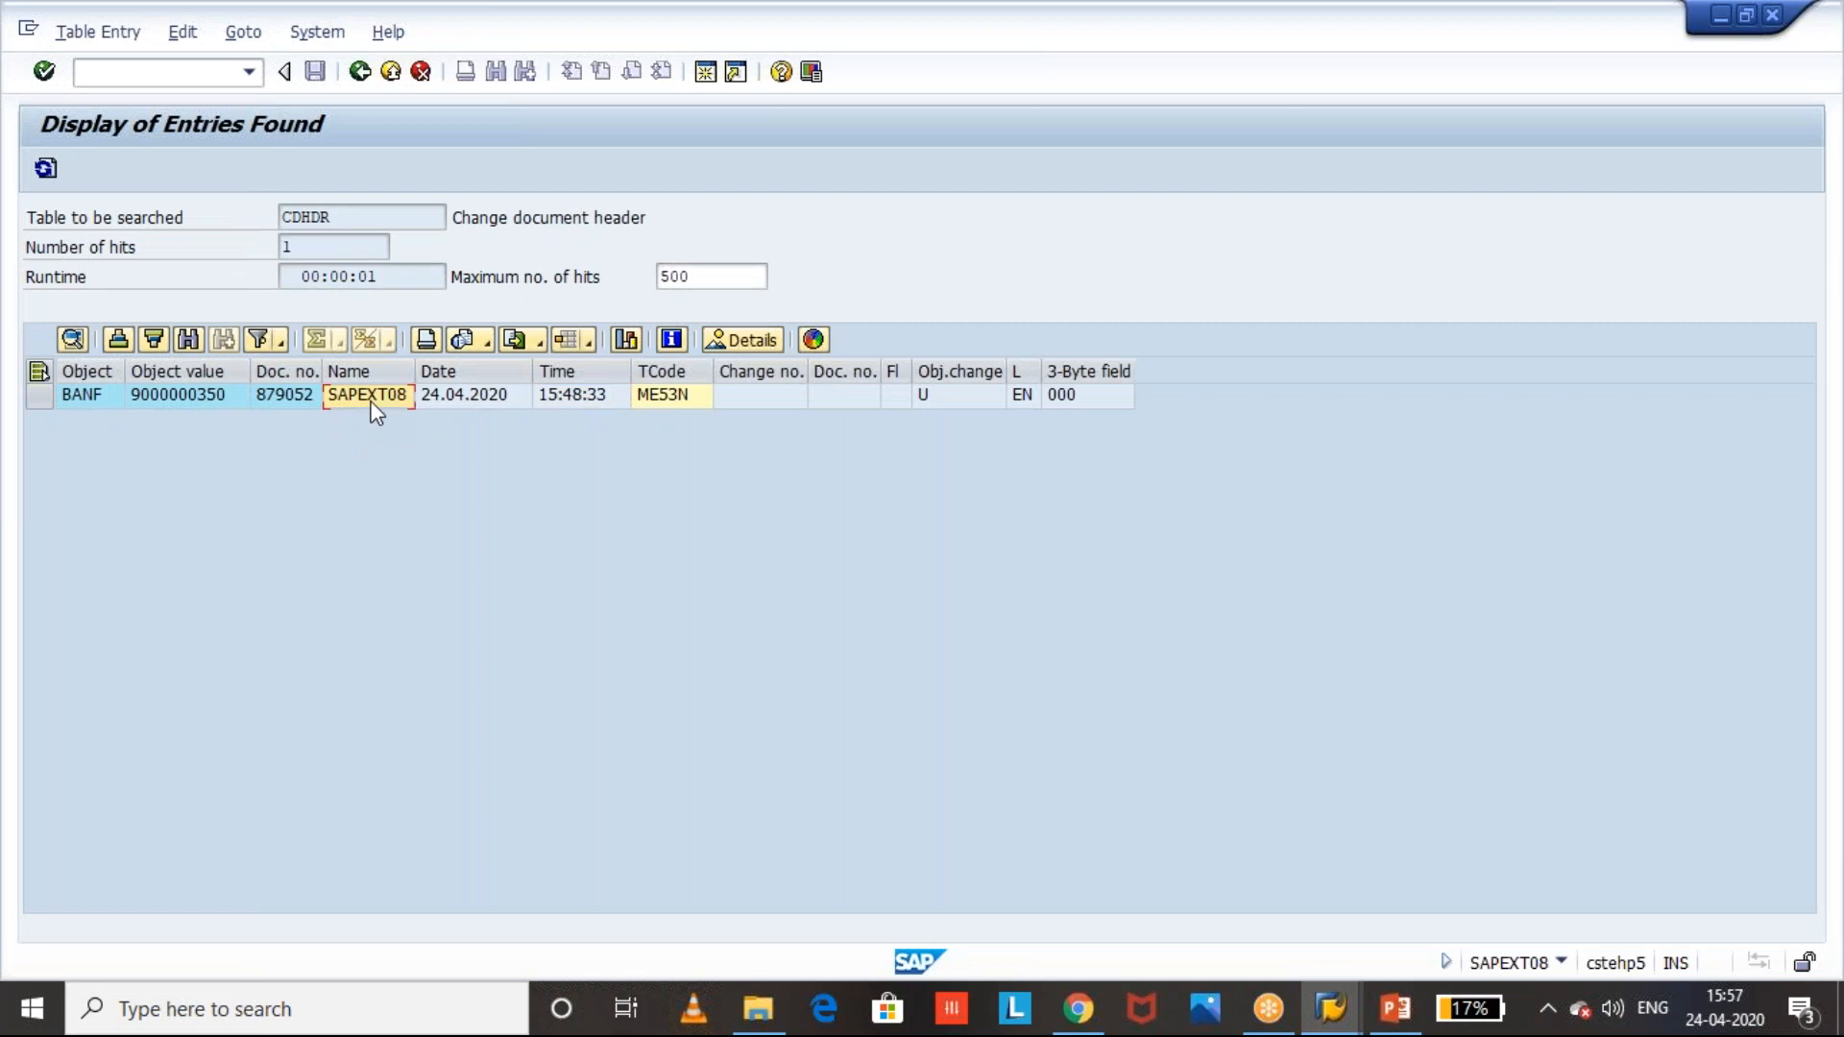
{"action": "key", "text": "alt+Tab"}
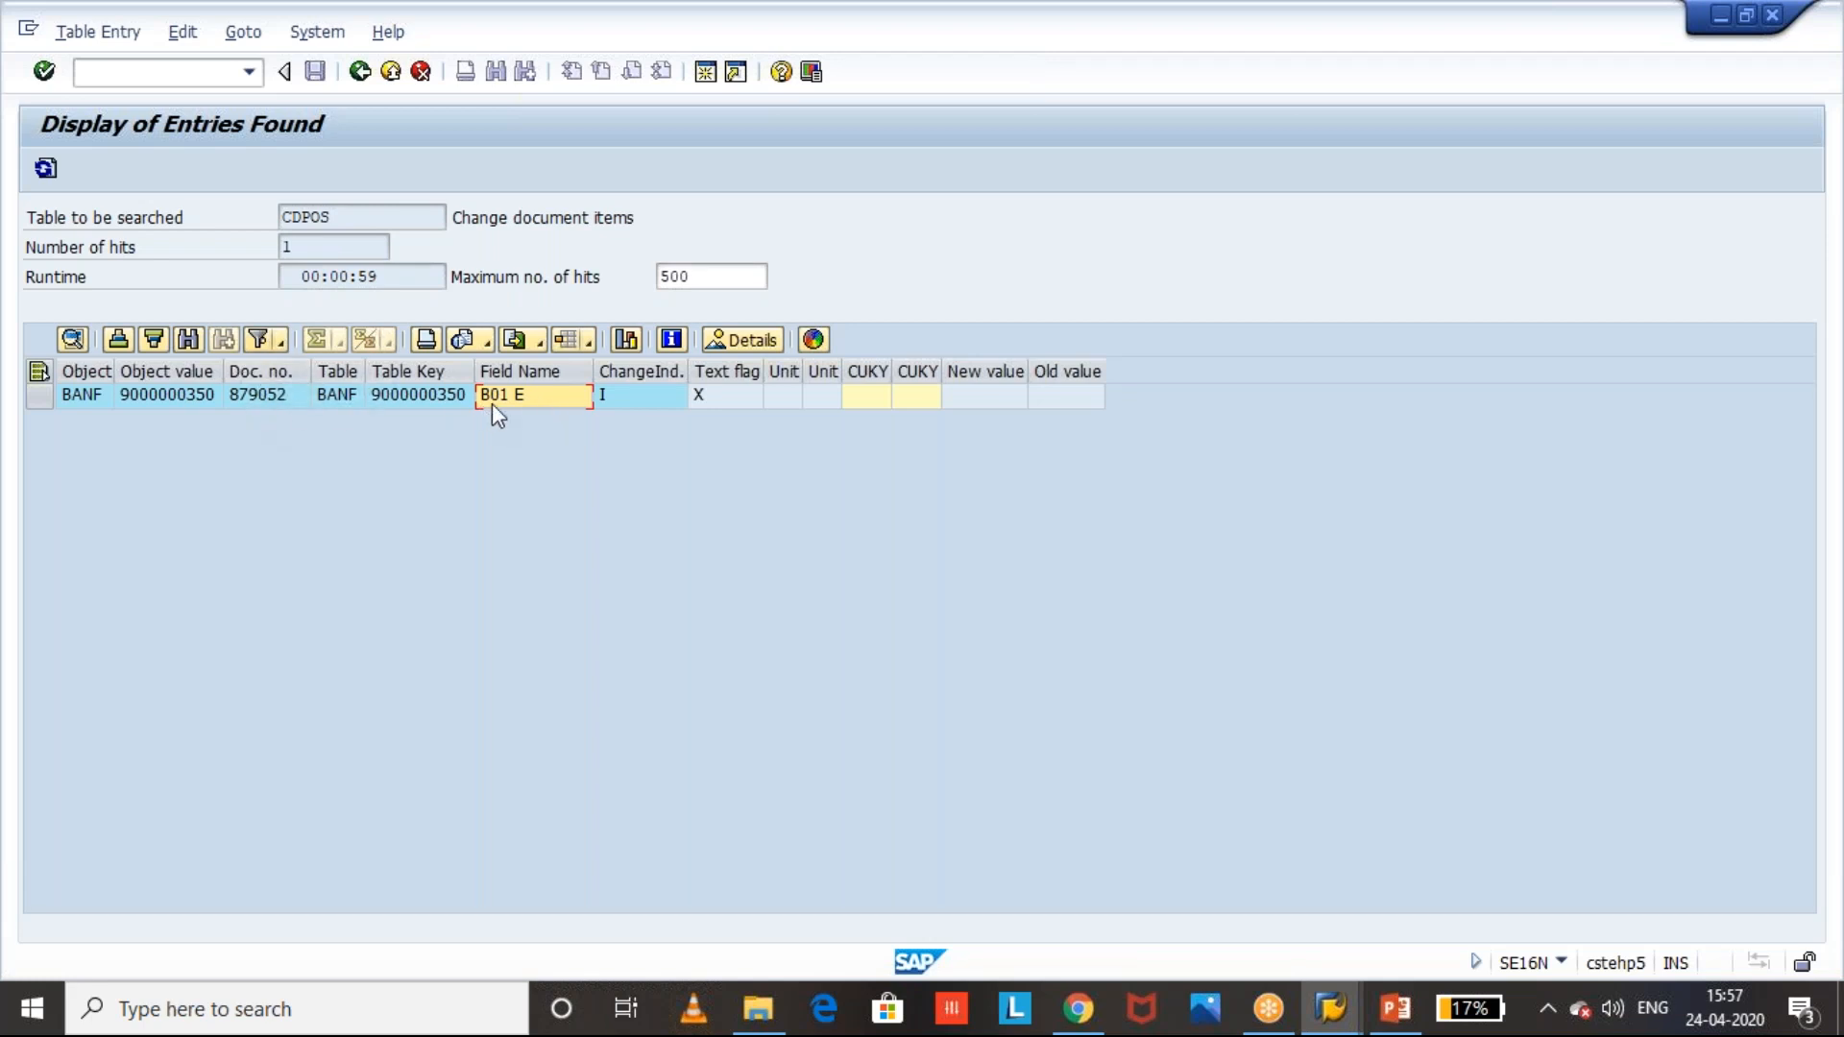
- Bring up the purchase requisition, switch it to change mode, and set item 10's purchasing group to 001
{"action": "key", "text": "alt+Tab"}
{"action": "key", "text": "Tab"}
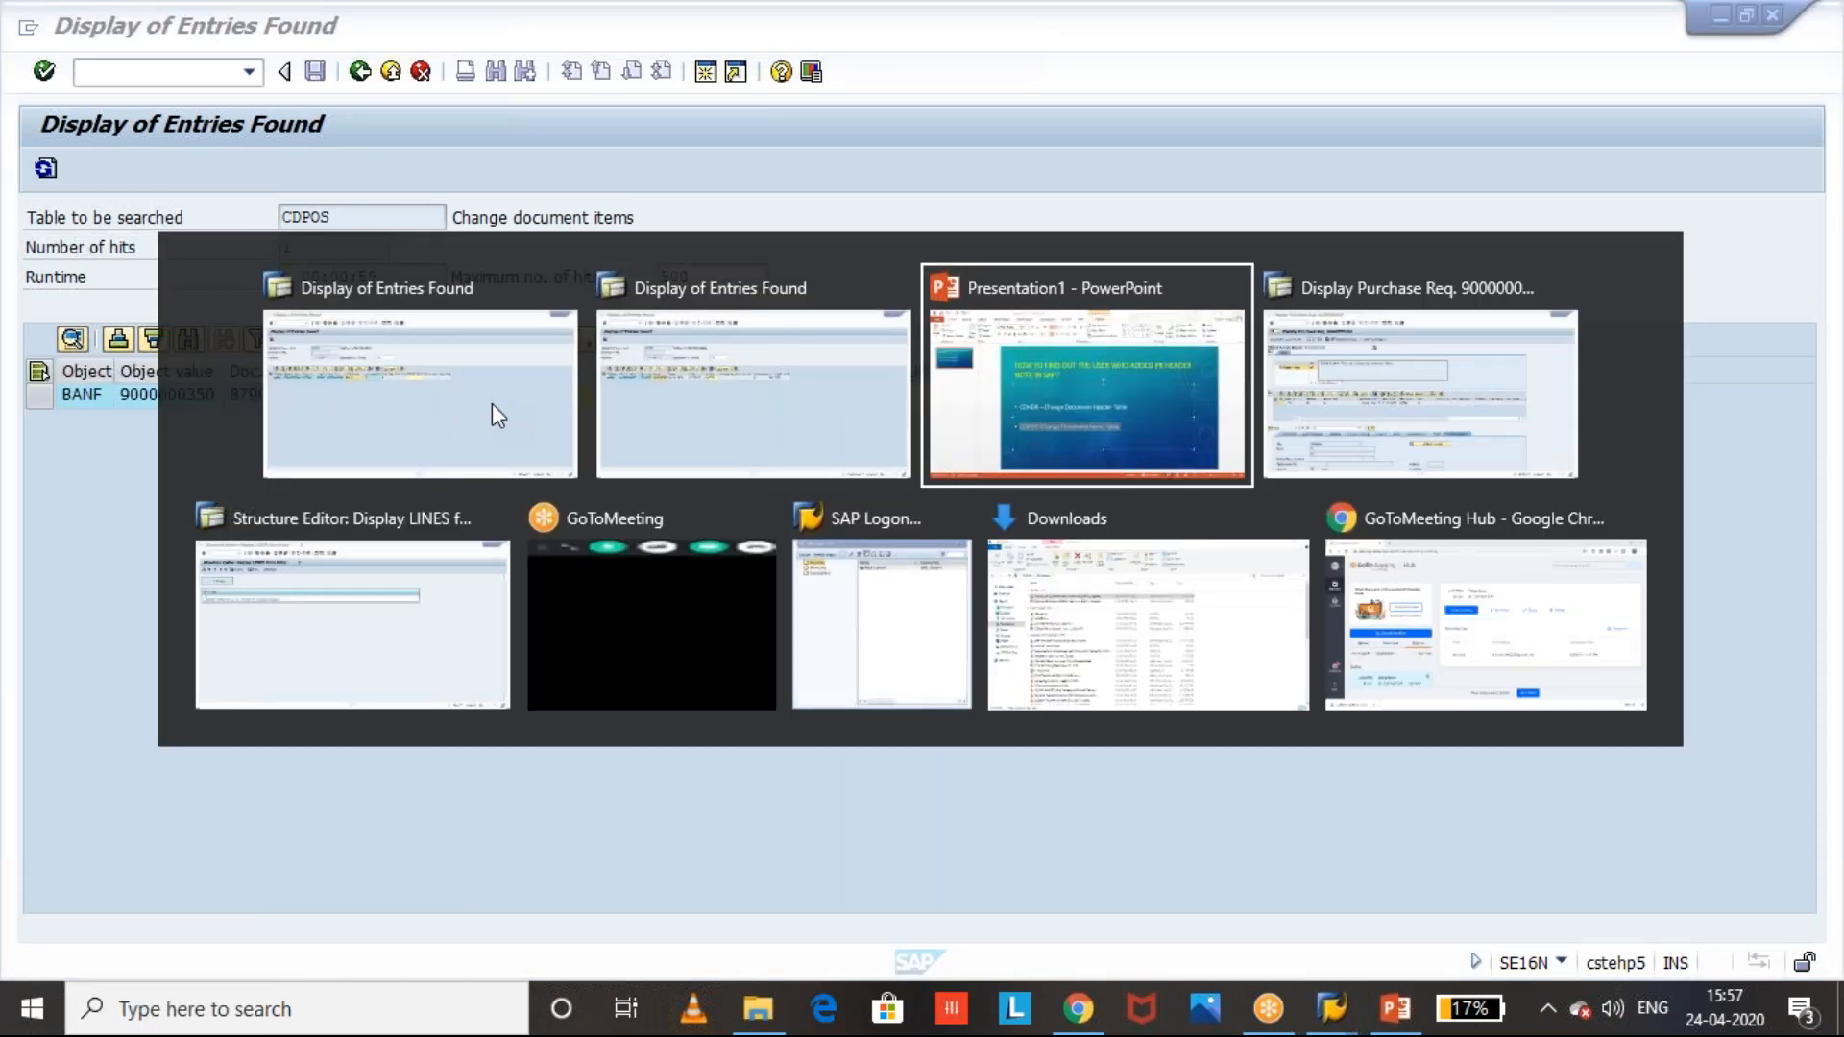
{"action": "key", "text": "alt+Tab"}
{"action": "key", "text": "Tab"}
{"action": "key", "text": "Tab"}
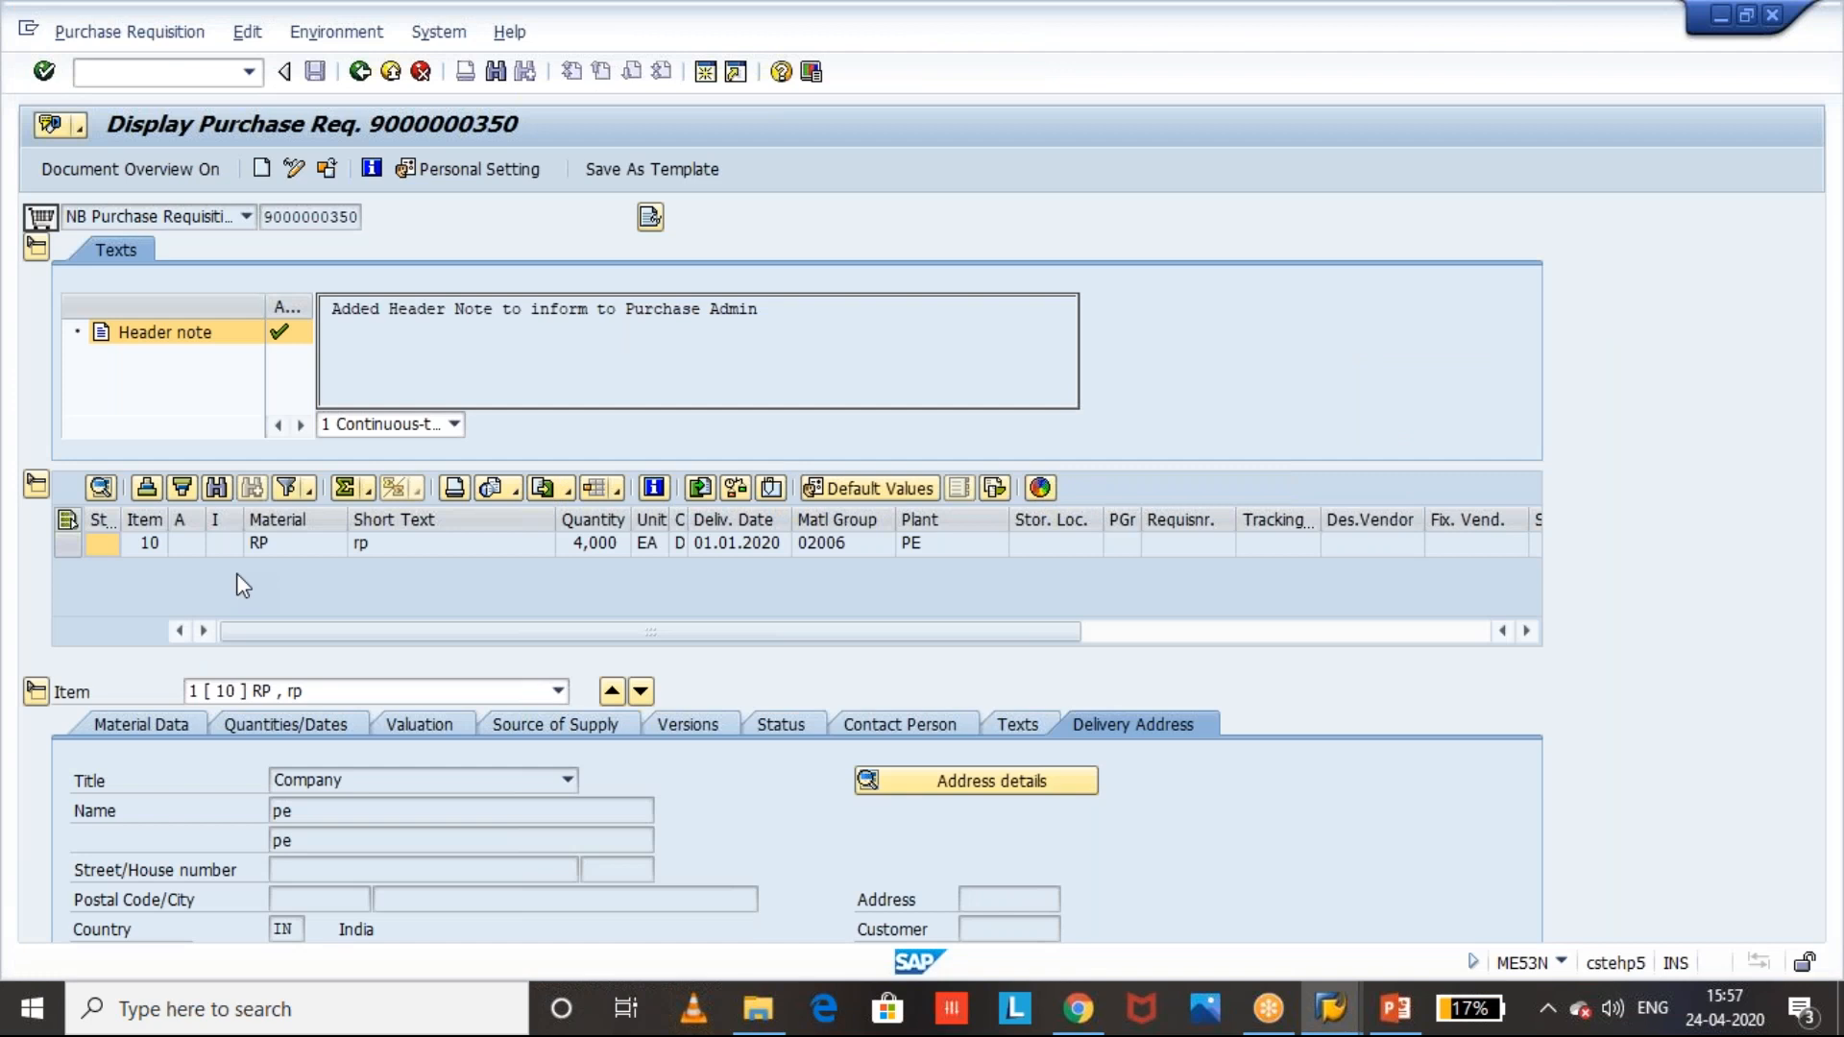
{"action": "left_click", "coordinate": [293, 171]}
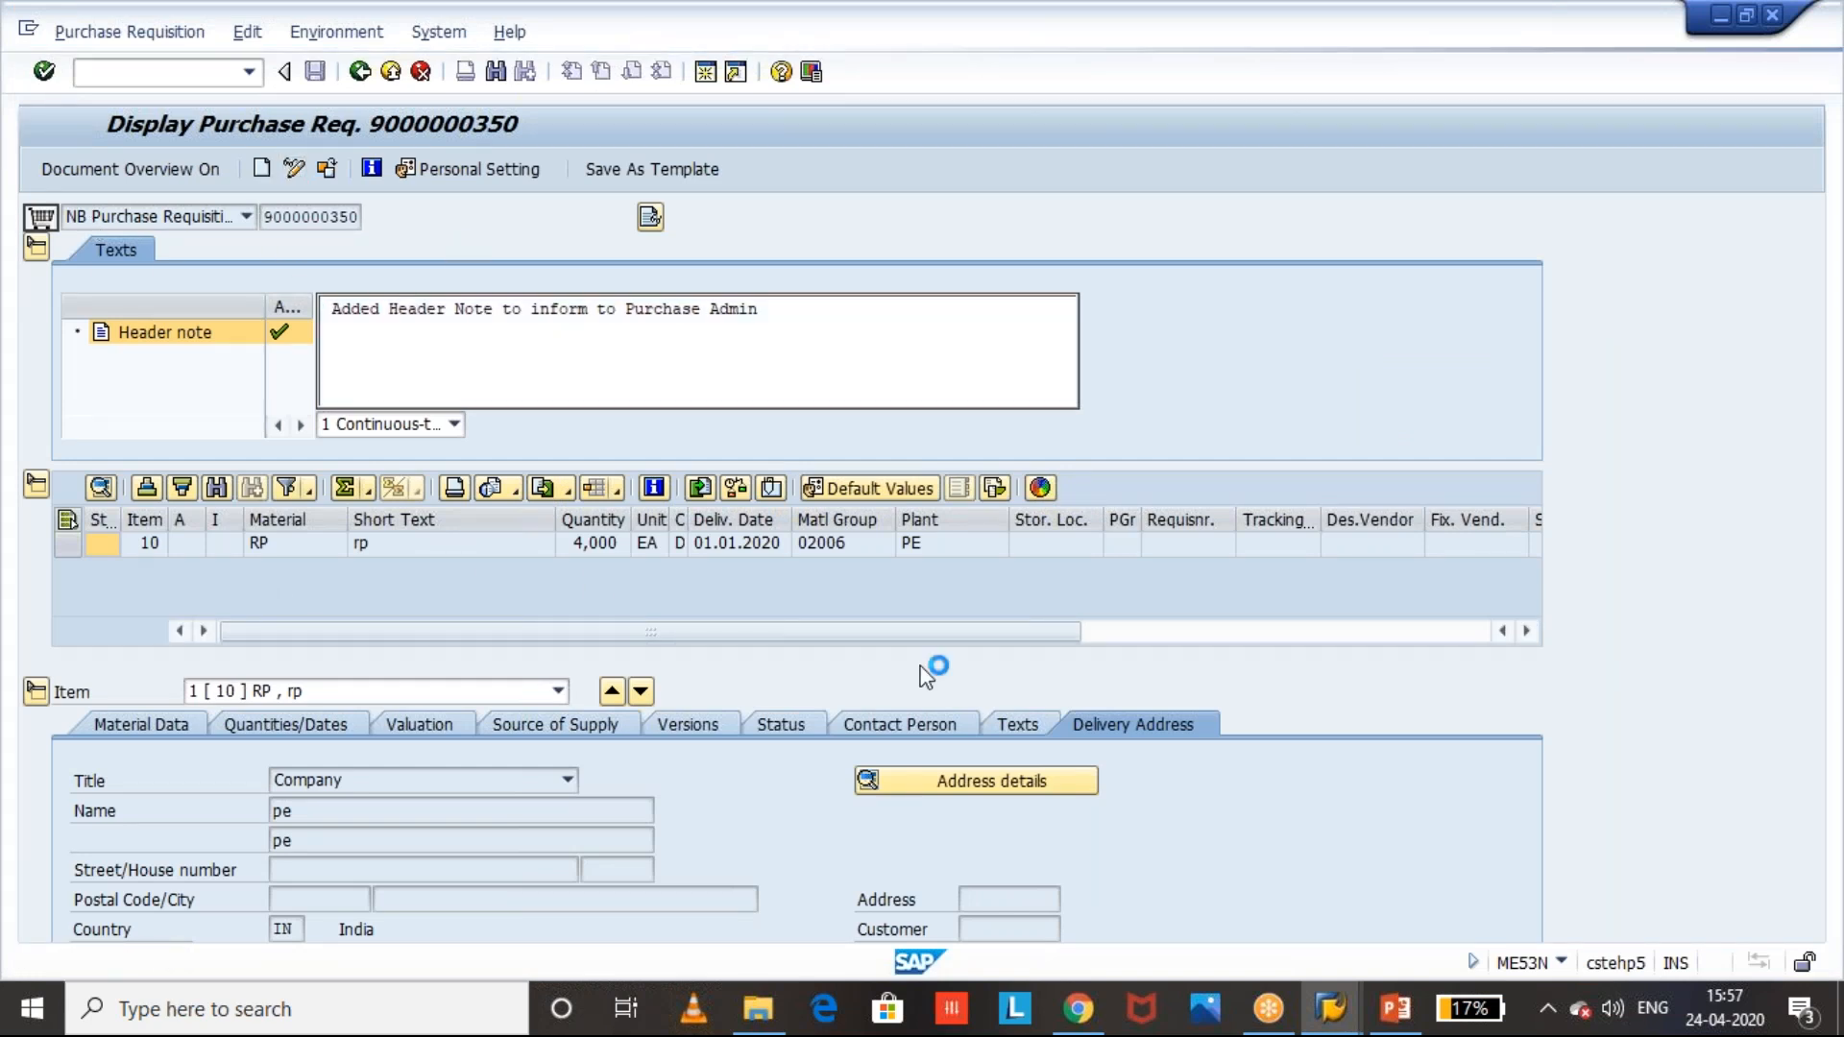
{"action": "left_click", "coordinate": [1123, 544]}
{"action": "type", "text": "001"}
{"action": "key", "text": "Return"}
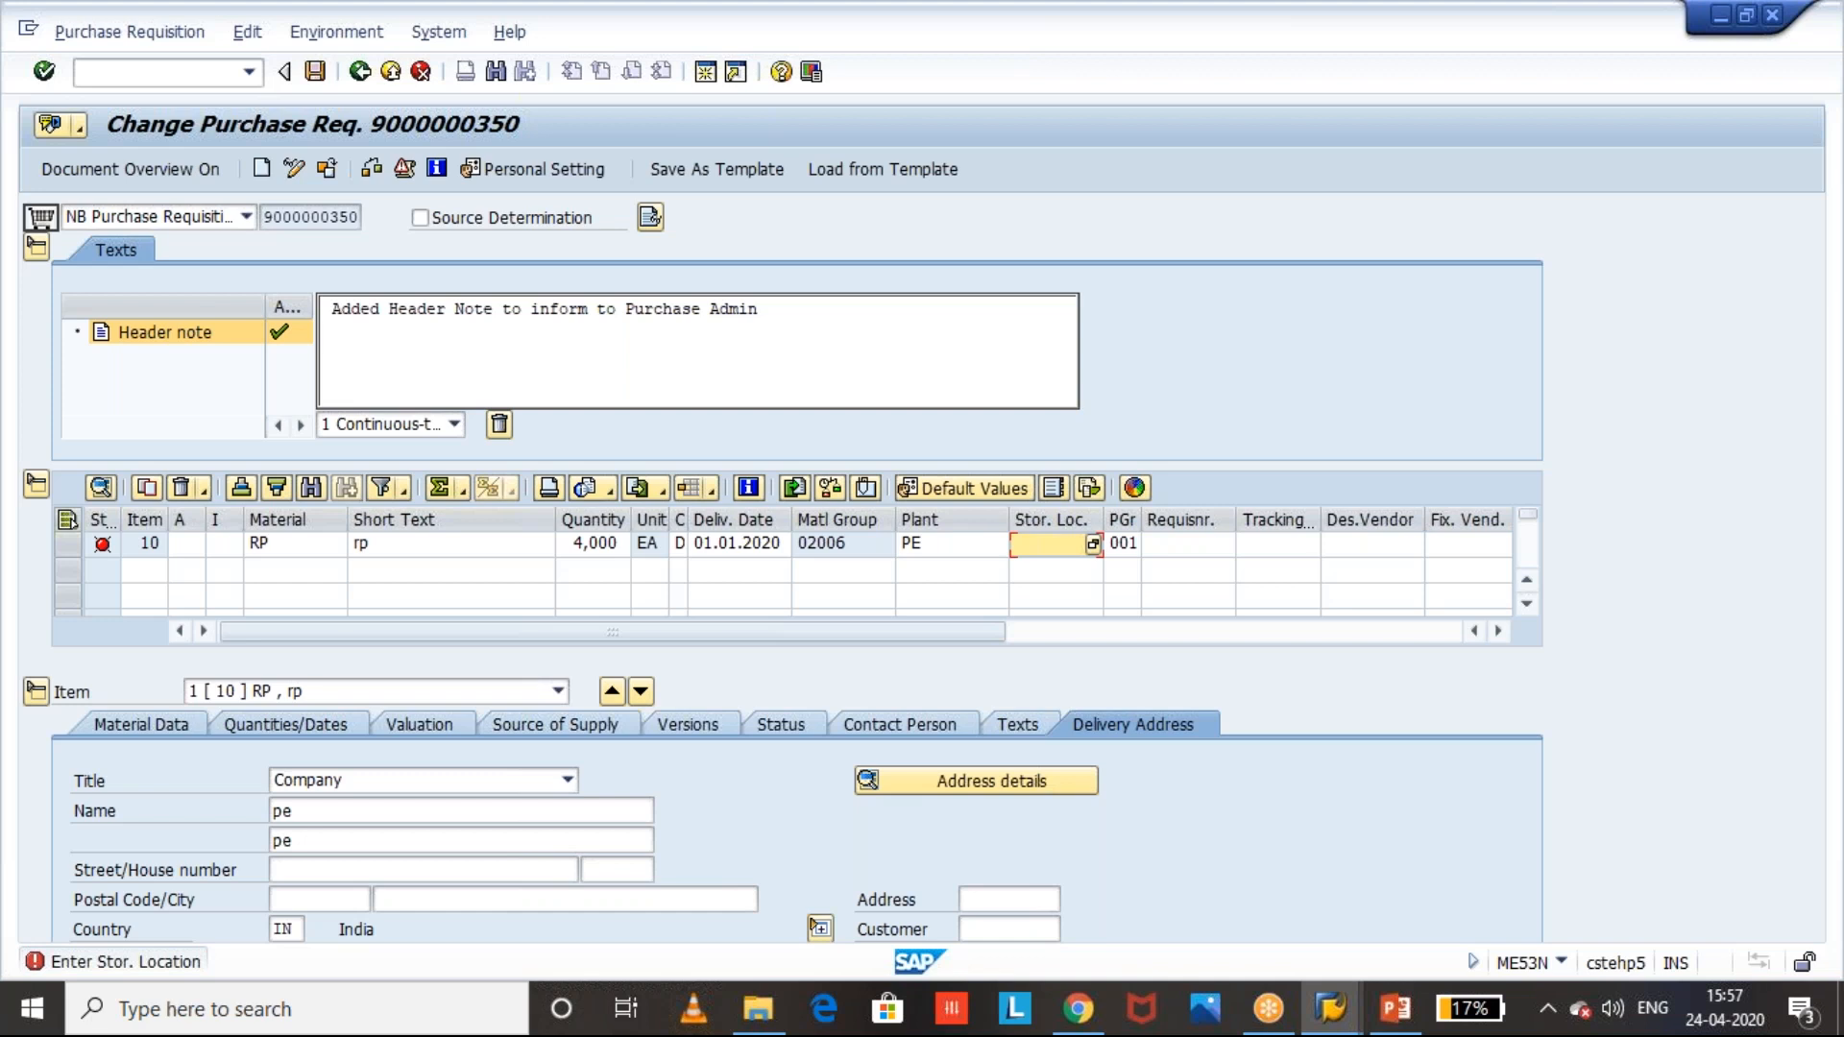
- Choose storage location T (thiruvallur) for item 10 and save the purchase requisition
{"action": "left_click", "coordinate": [1094, 544]}
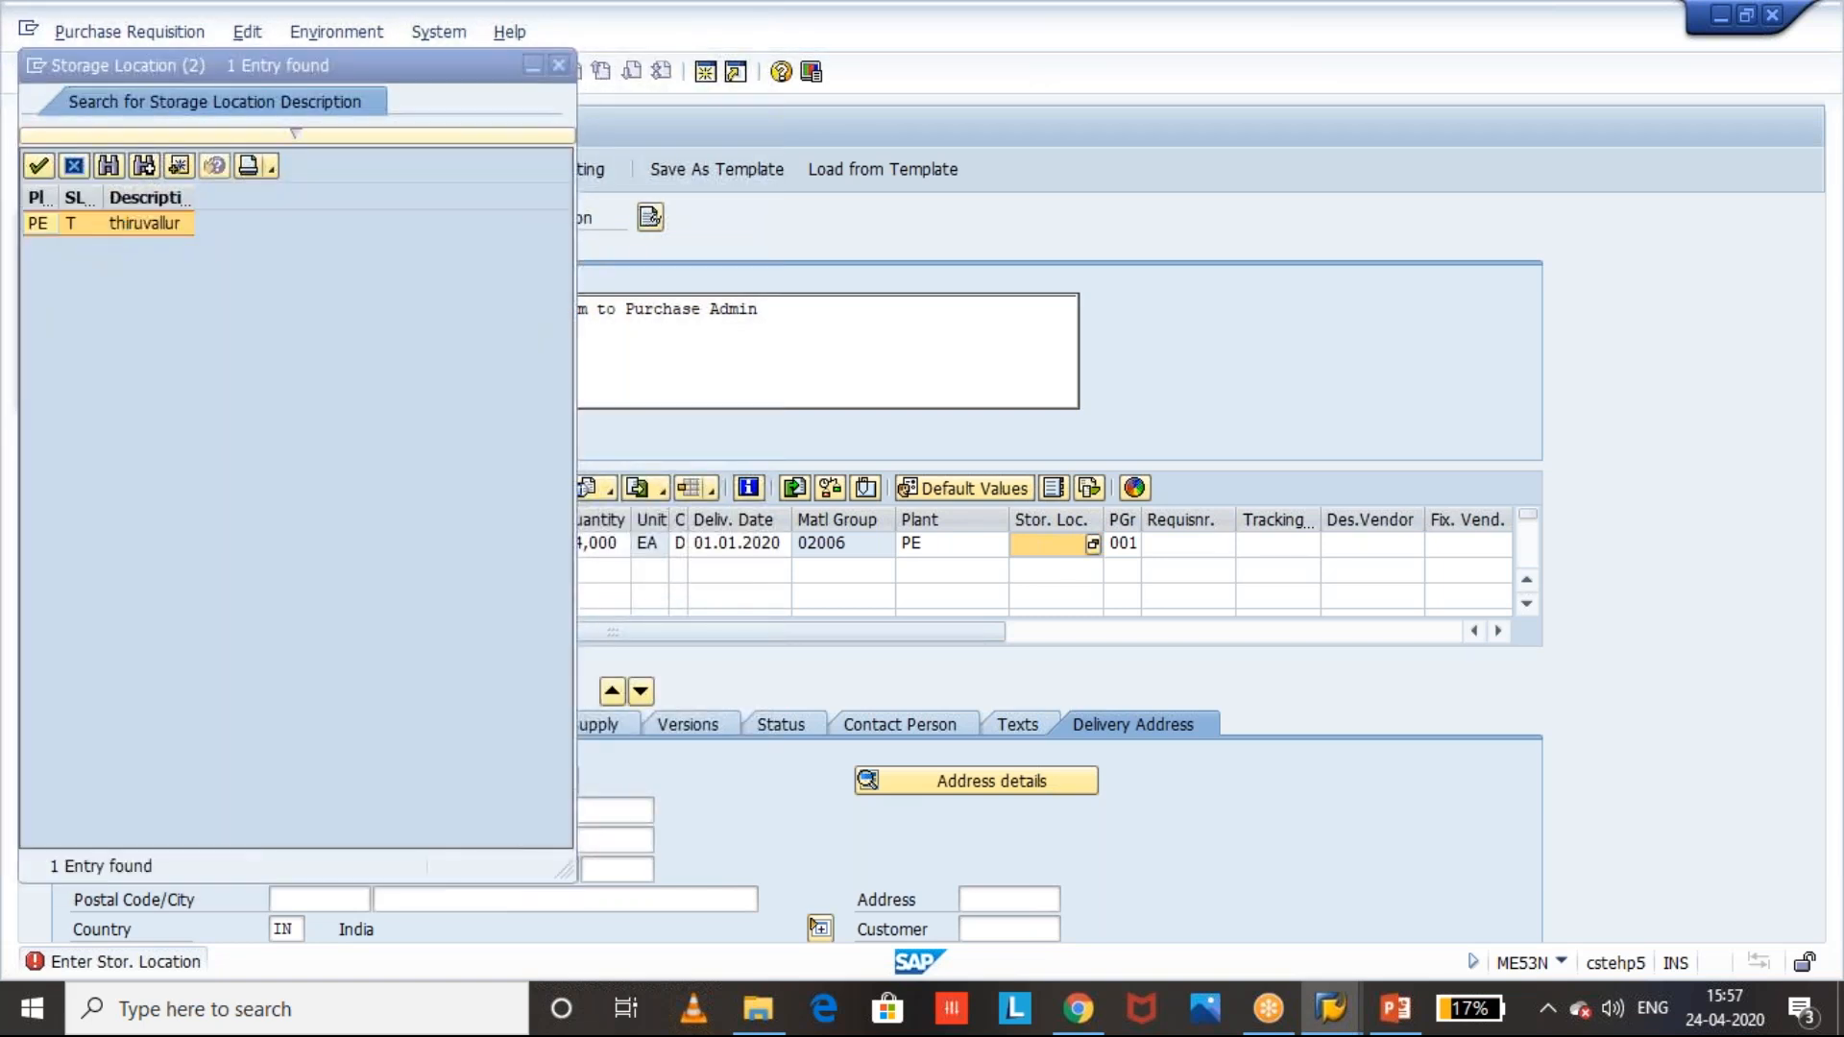
{"action": "double_click", "coordinate": [146, 223]}
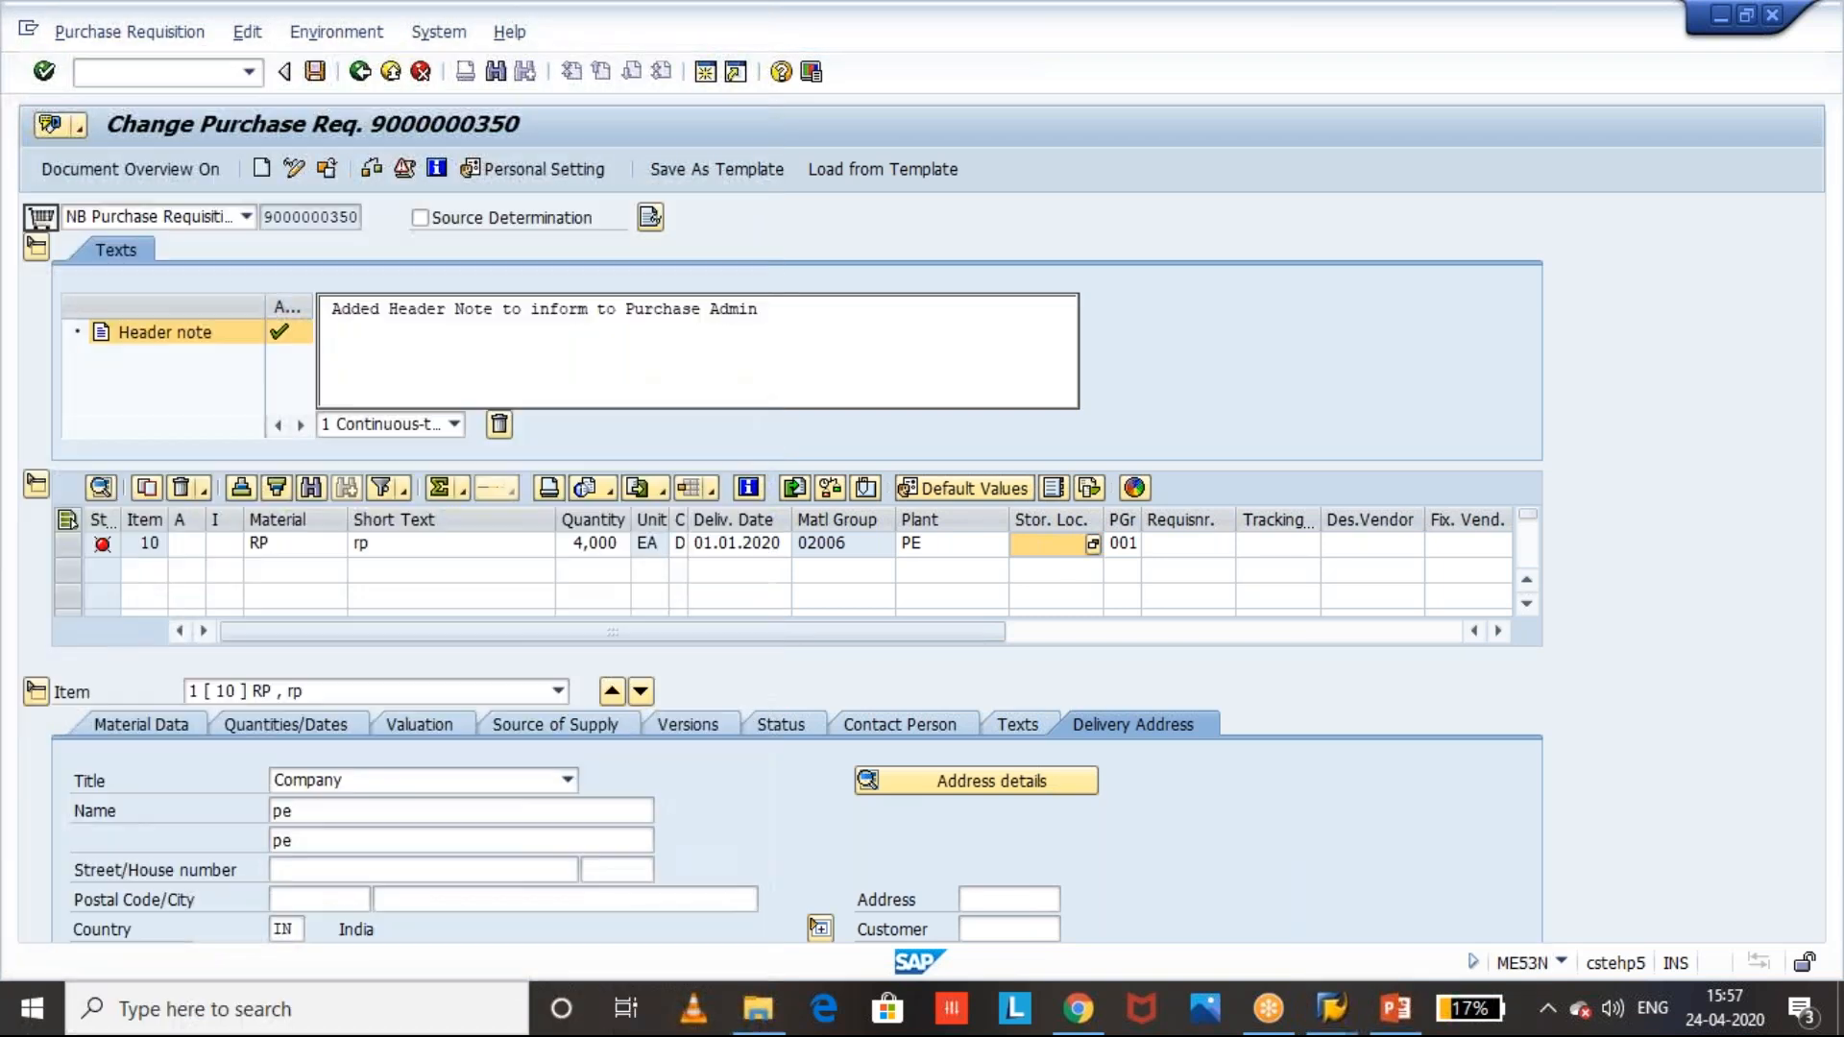
{"action": "left_click", "coordinate": [317, 74]}
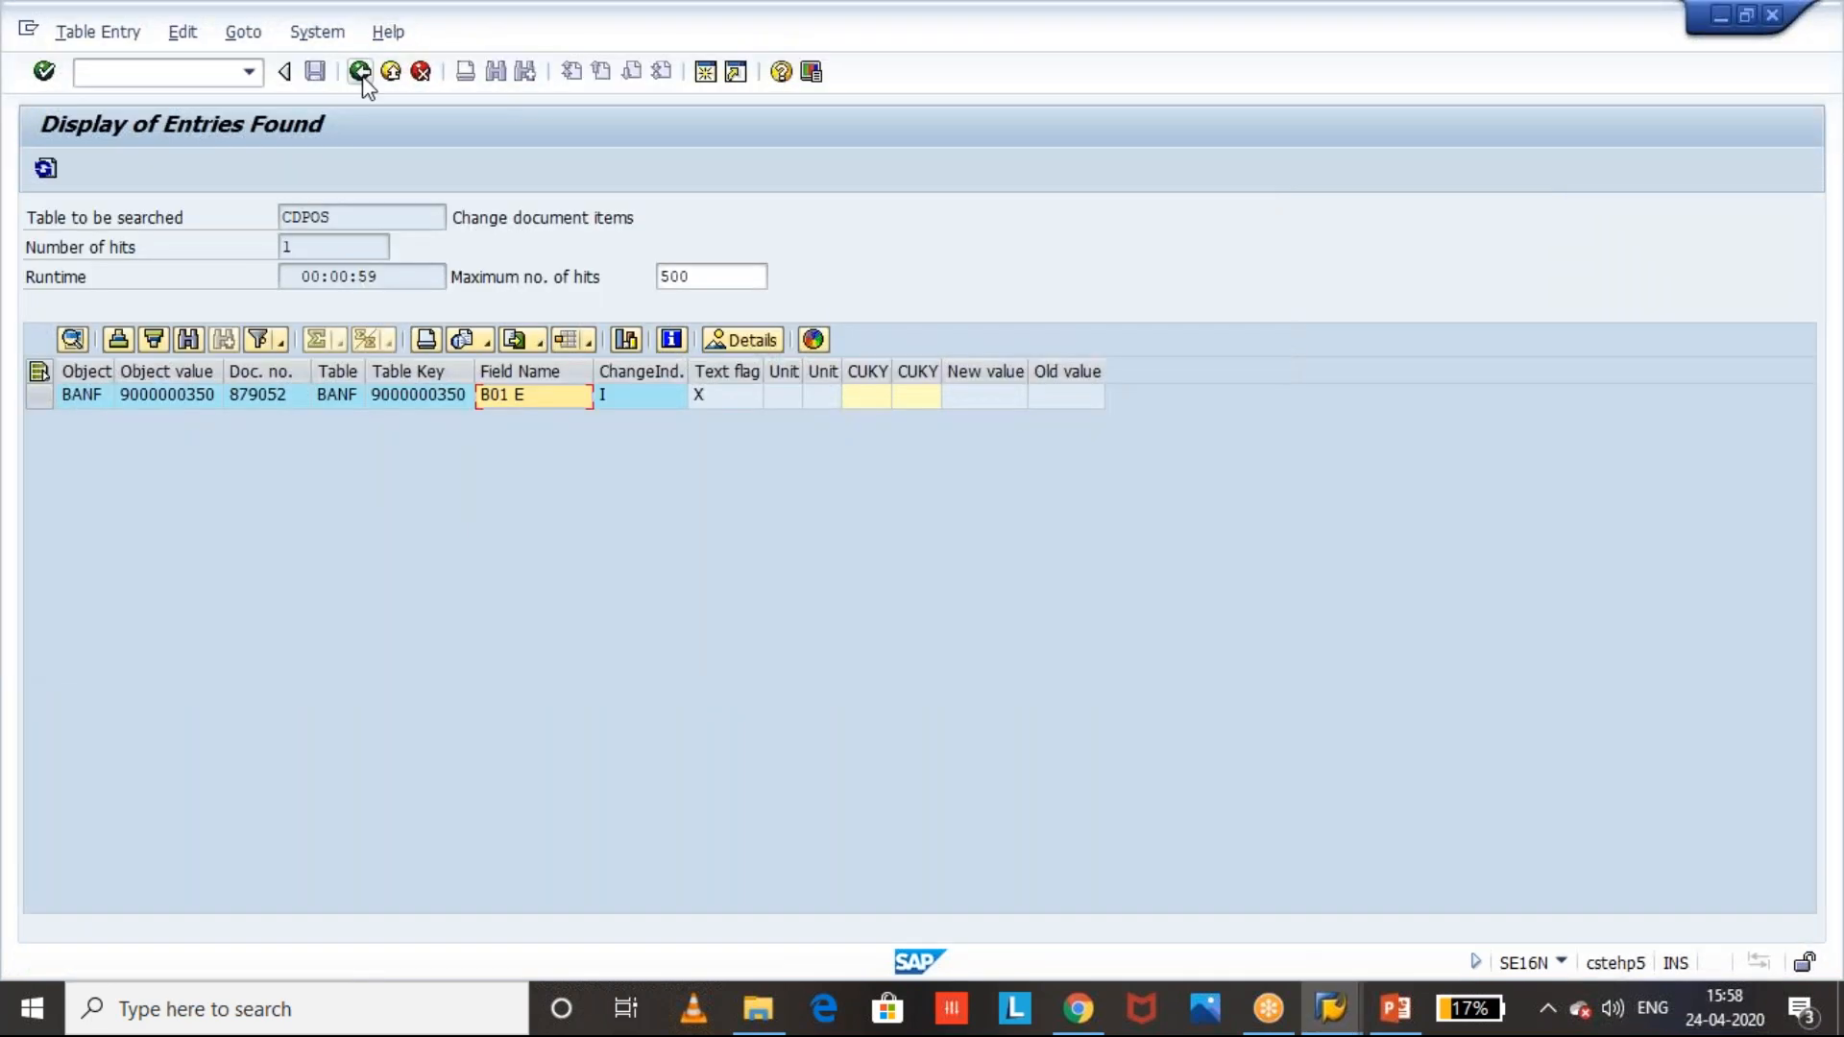
- Rerun the CDPOS search for the purchase requisition and refresh its CDHDR entries
{"action": "left_click", "coordinate": [360, 72]}
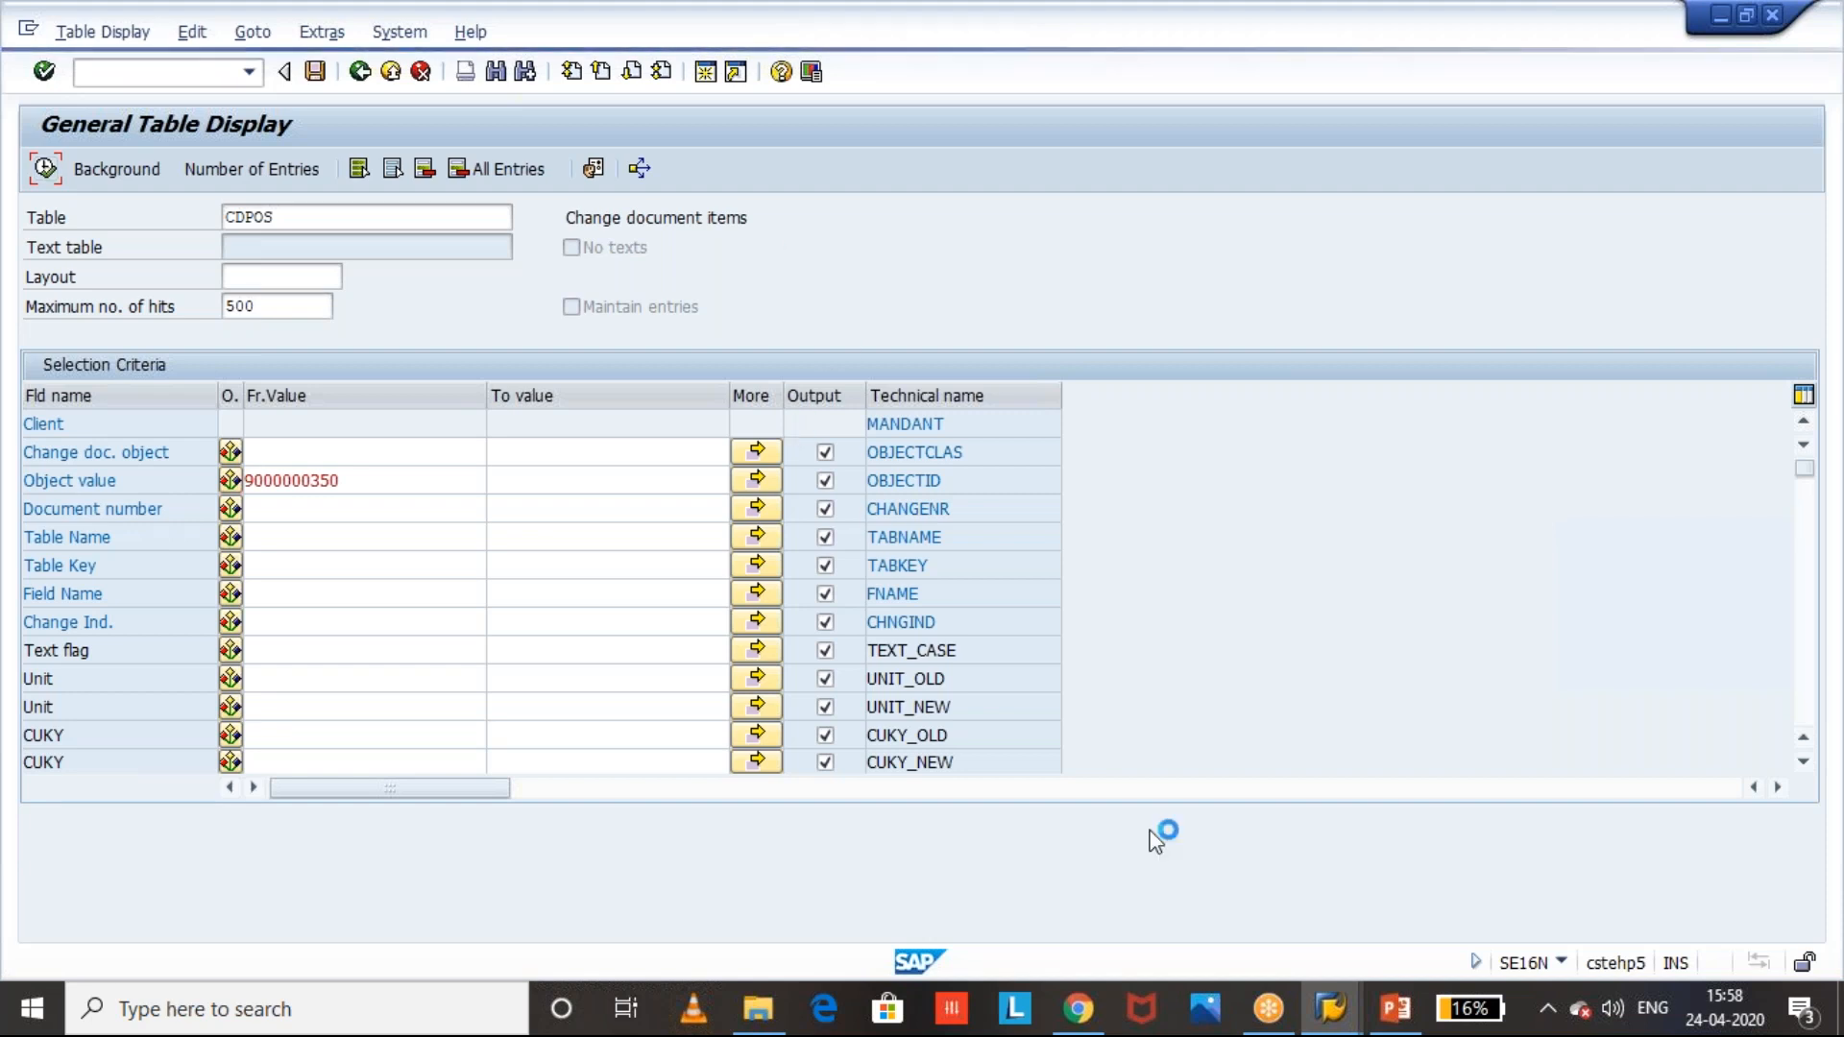
{"action": "left_click", "coordinate": [1330, 1009]}
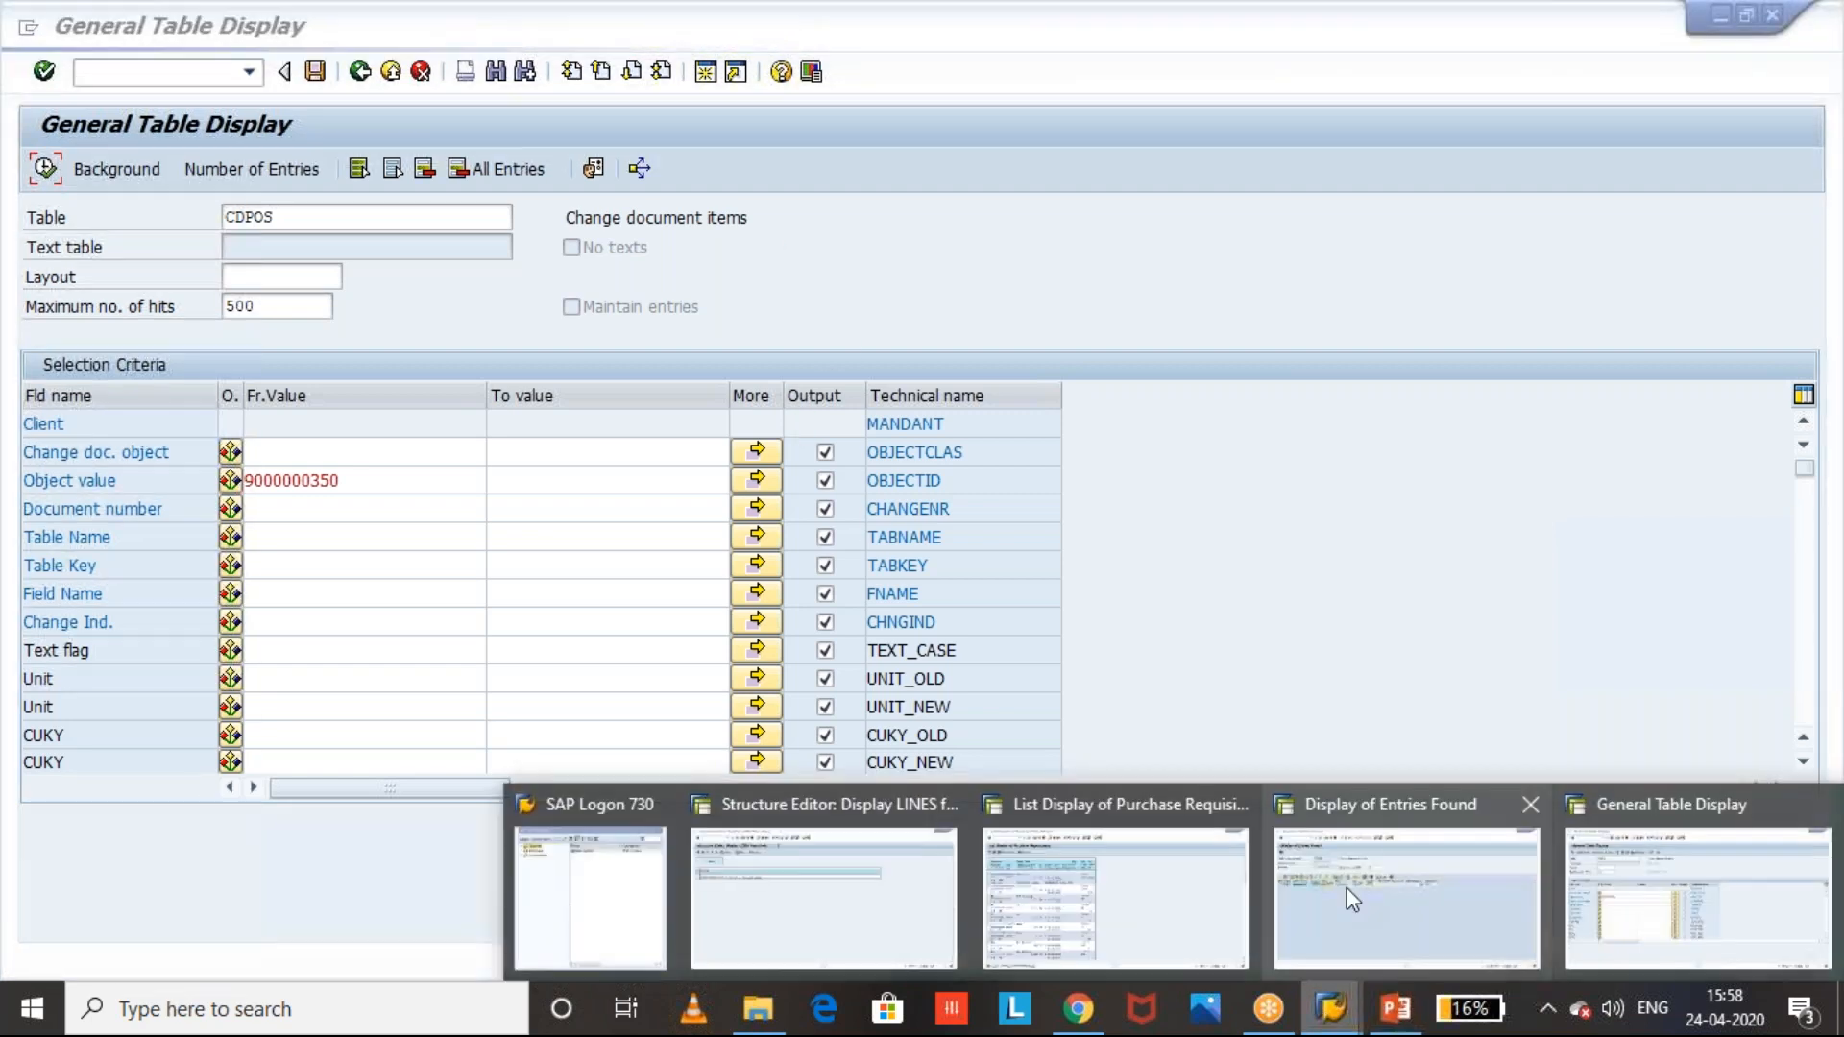
{"action": "left_click", "coordinate": [1347, 887]}
{"action": "left_click", "coordinate": [360, 73]}
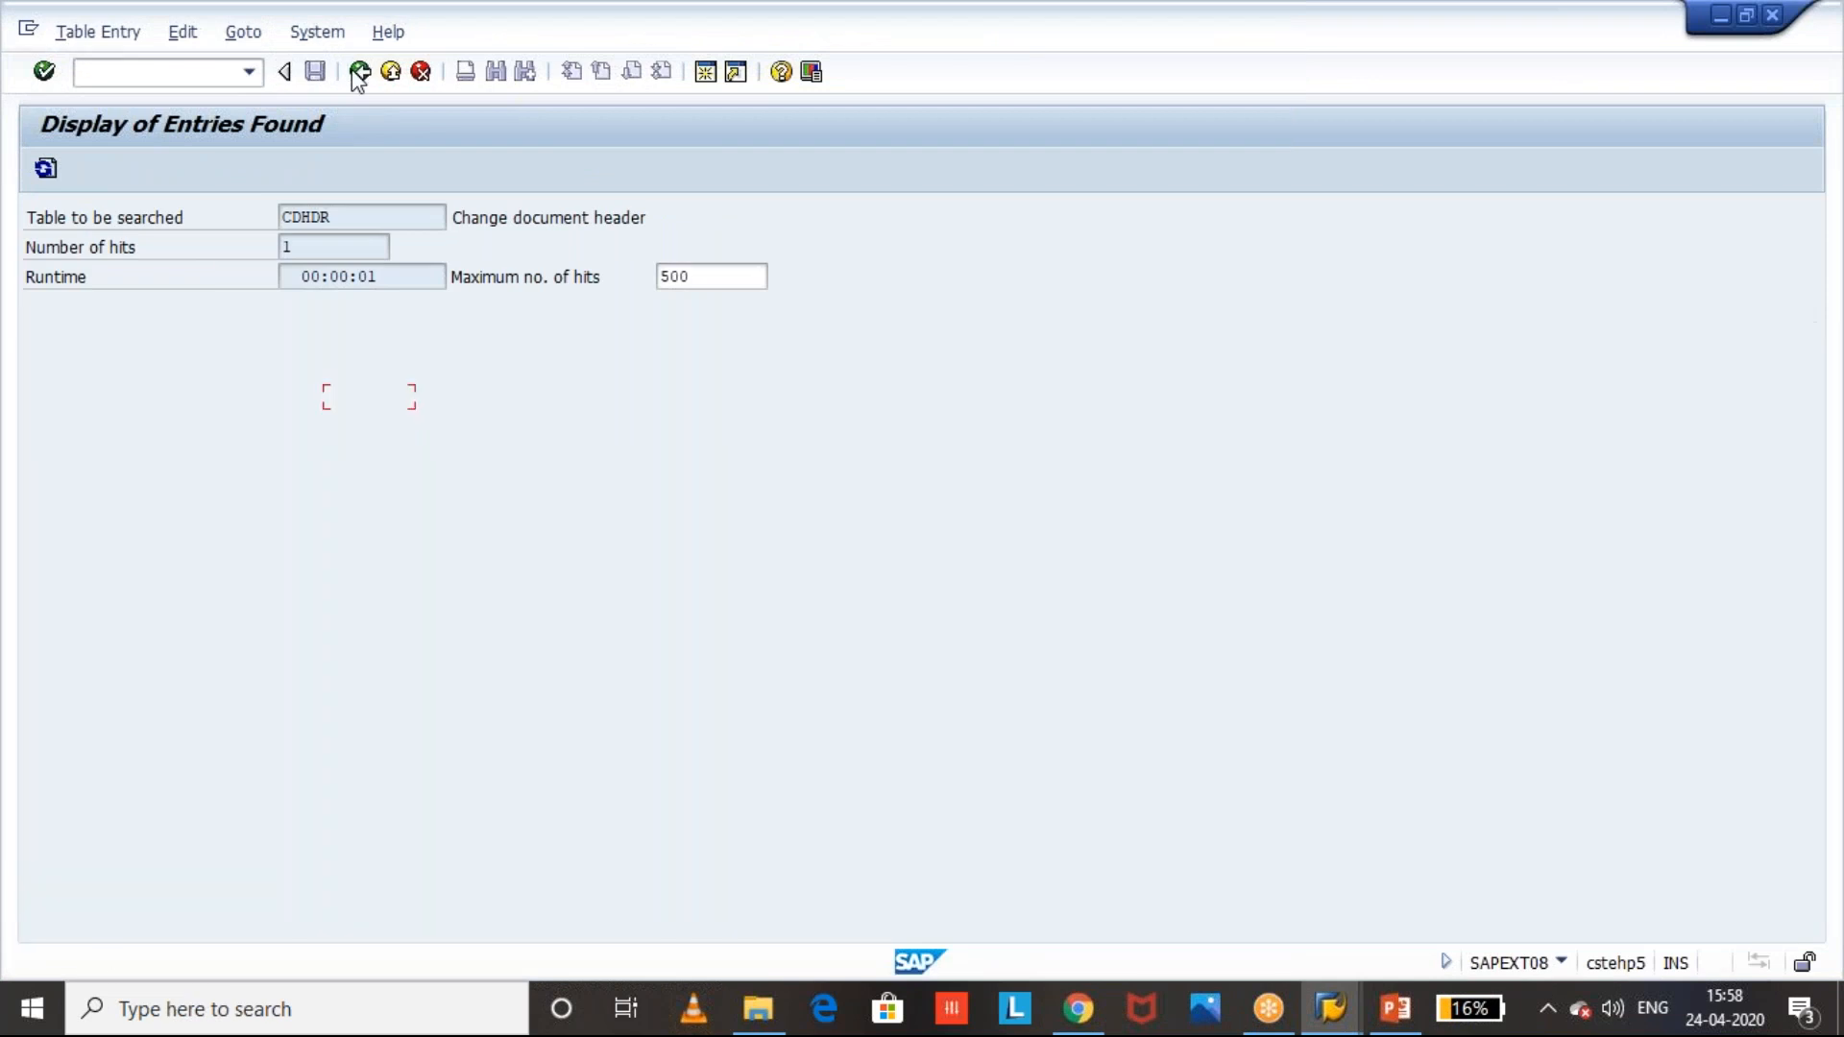
{"action": "left_click", "coordinate": [45, 171]}
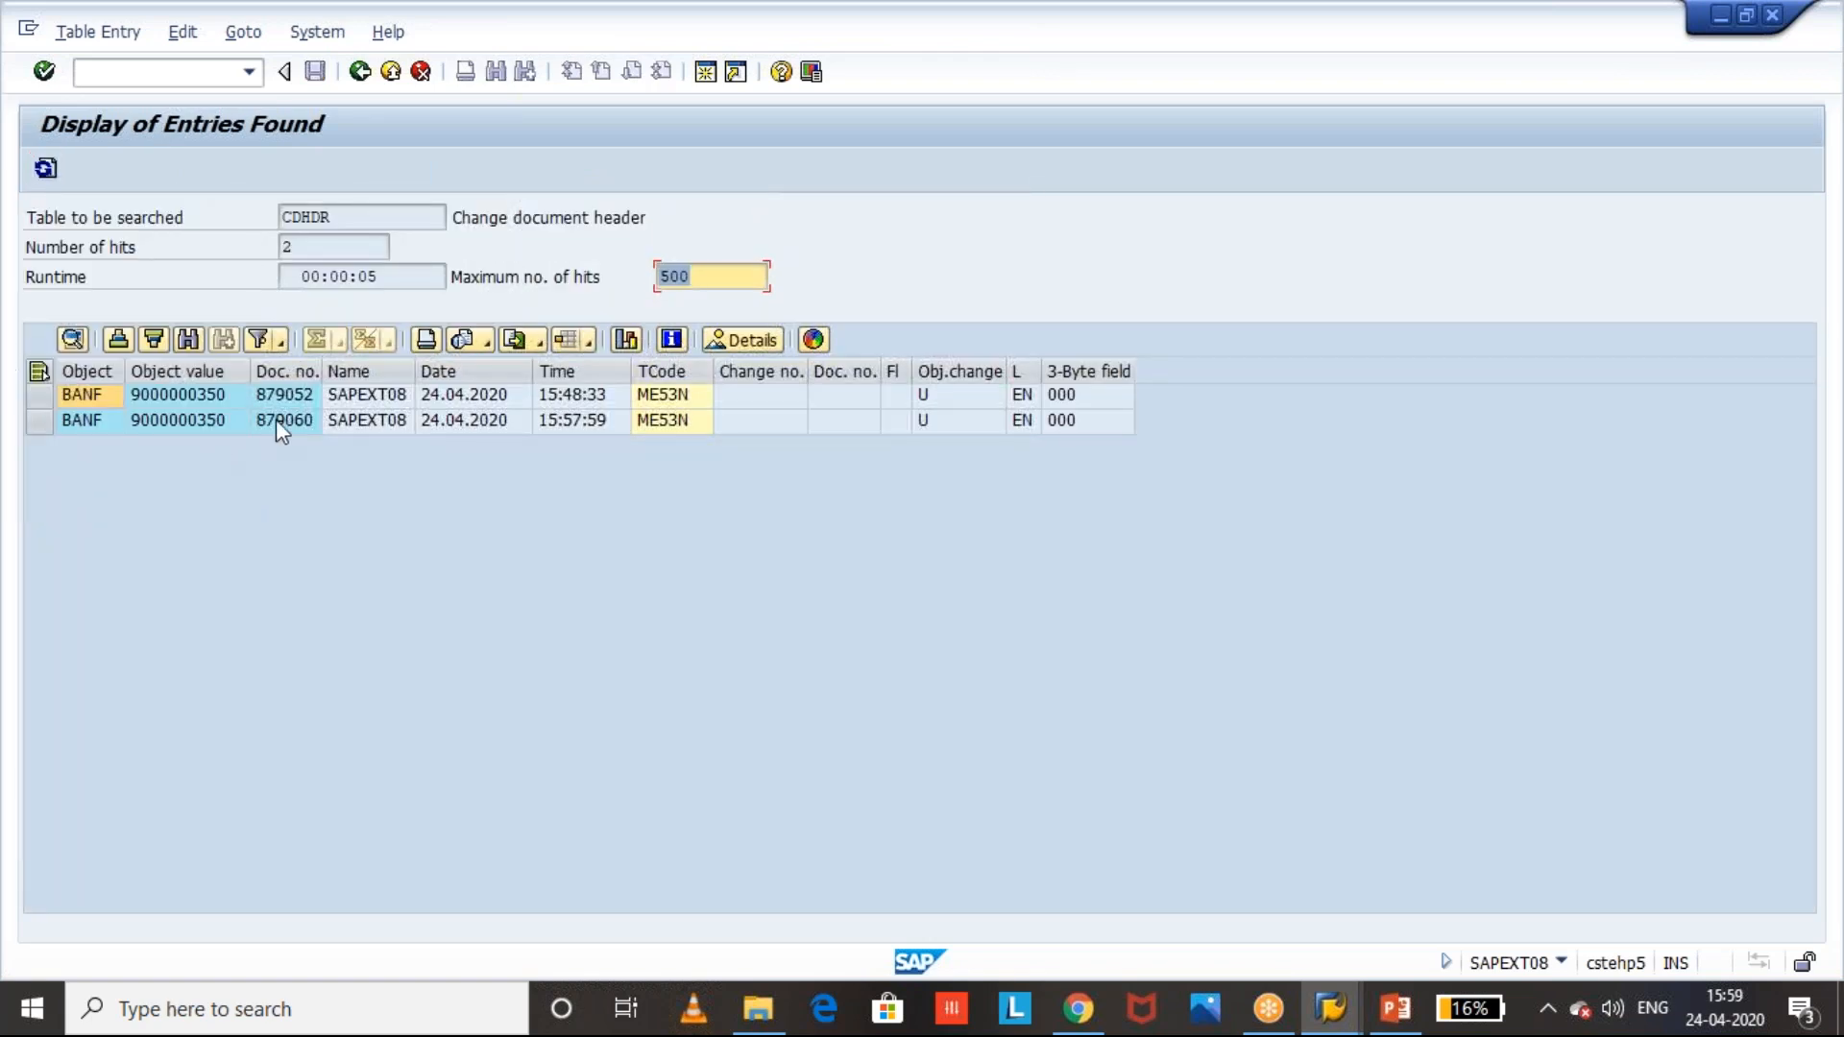
- Examine the document number and user name of the requisition's newest CDHDR entry
{"action": "left_click", "coordinate": [276, 418]}
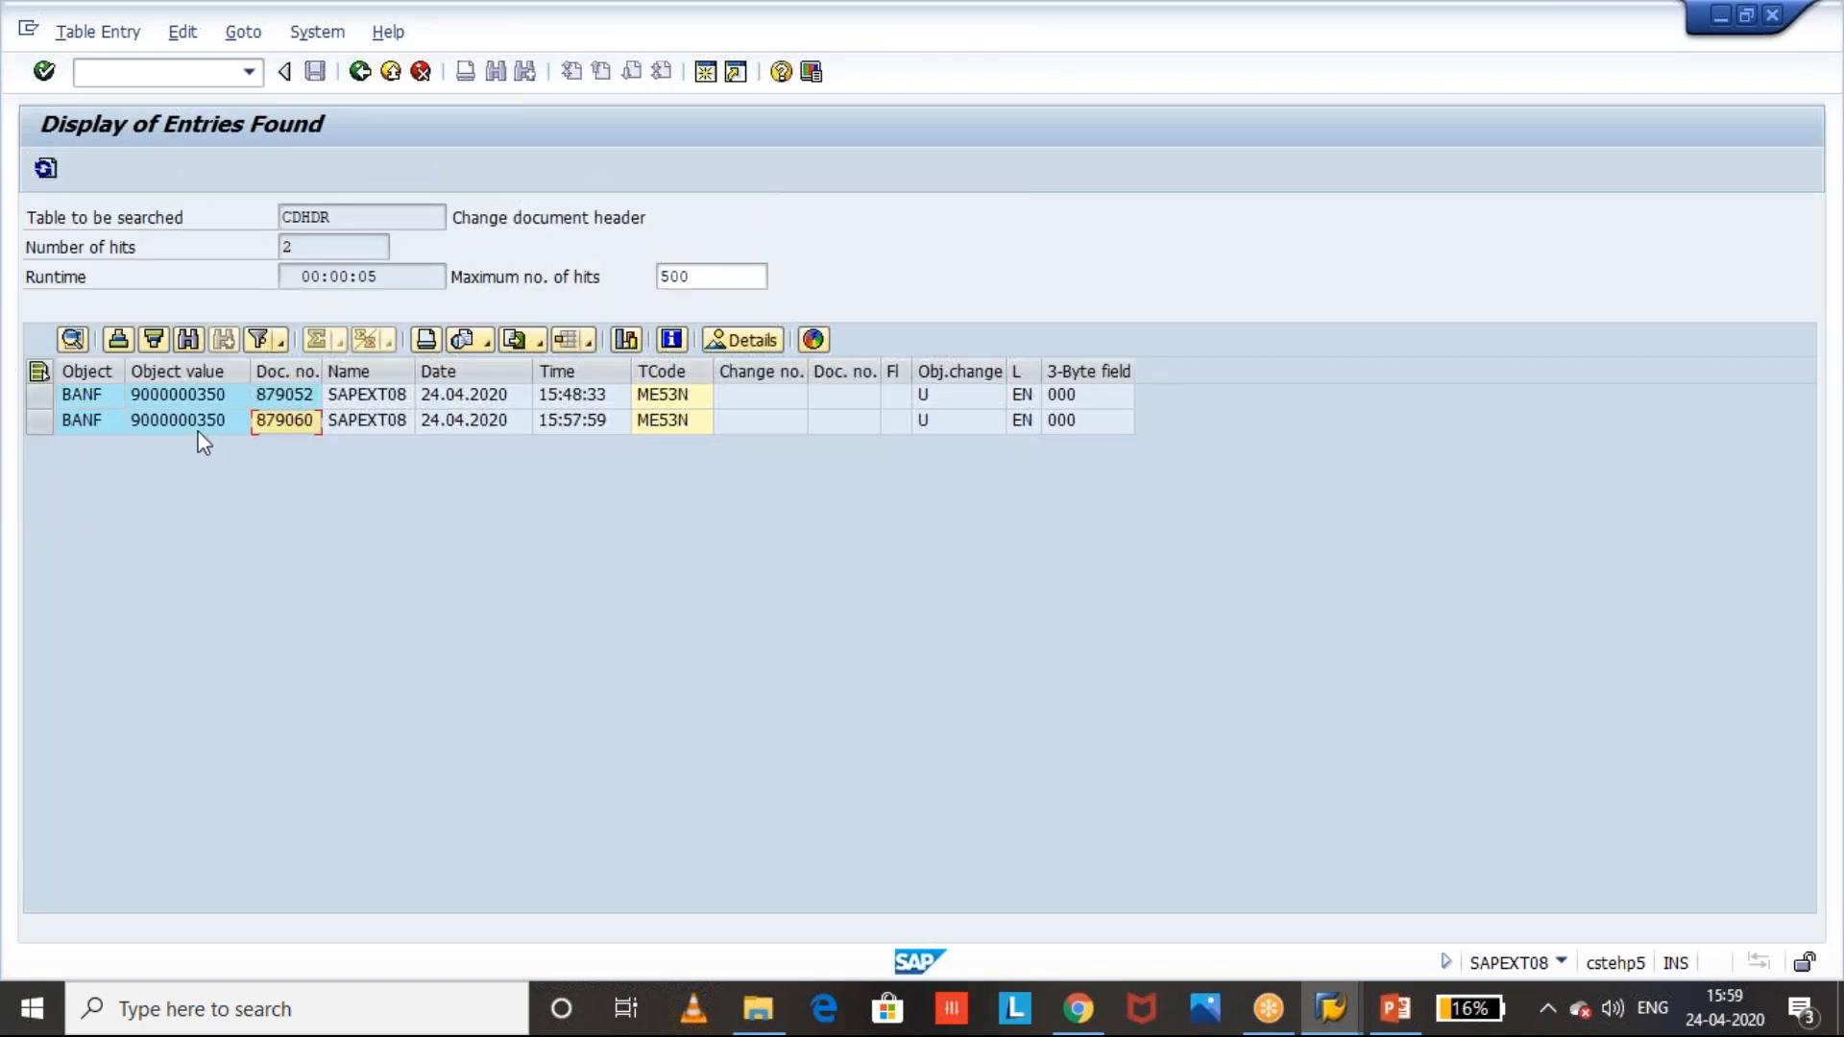
{"action": "left_click", "coordinate": [394, 420]}
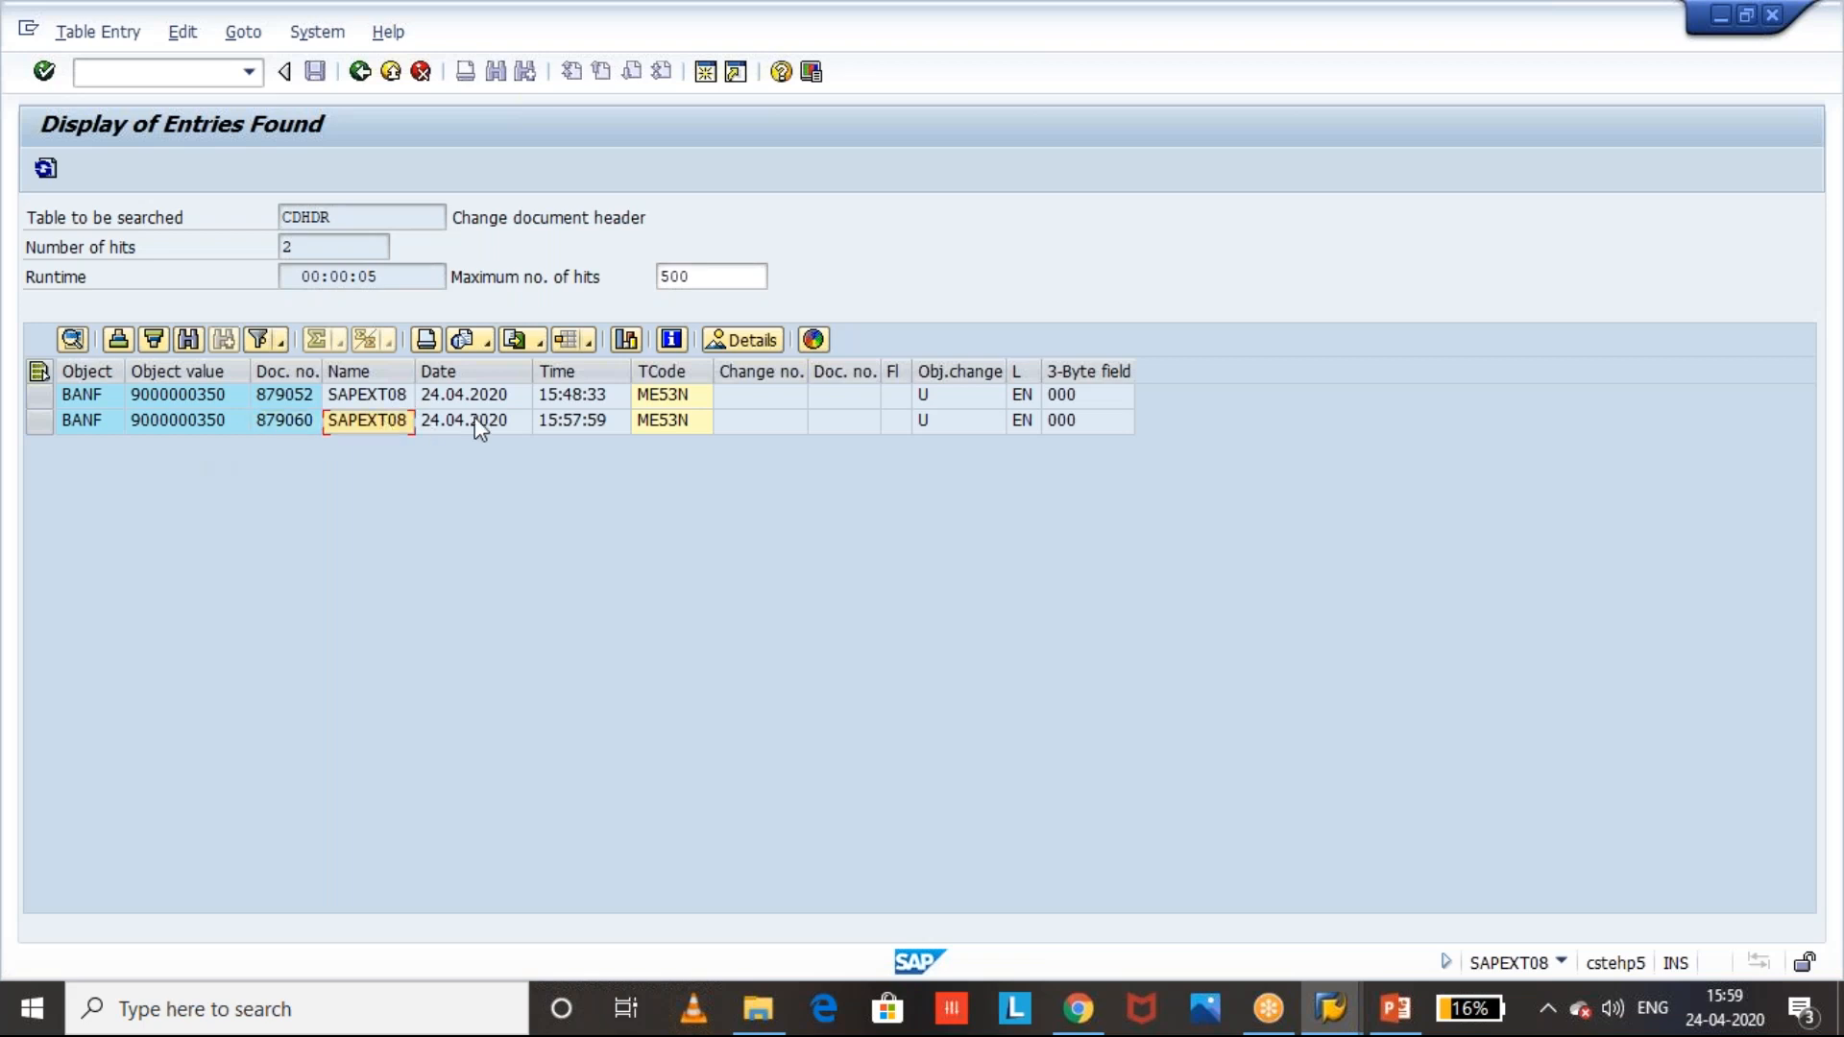
{"action": "double_click", "coordinate": [313, 428]}
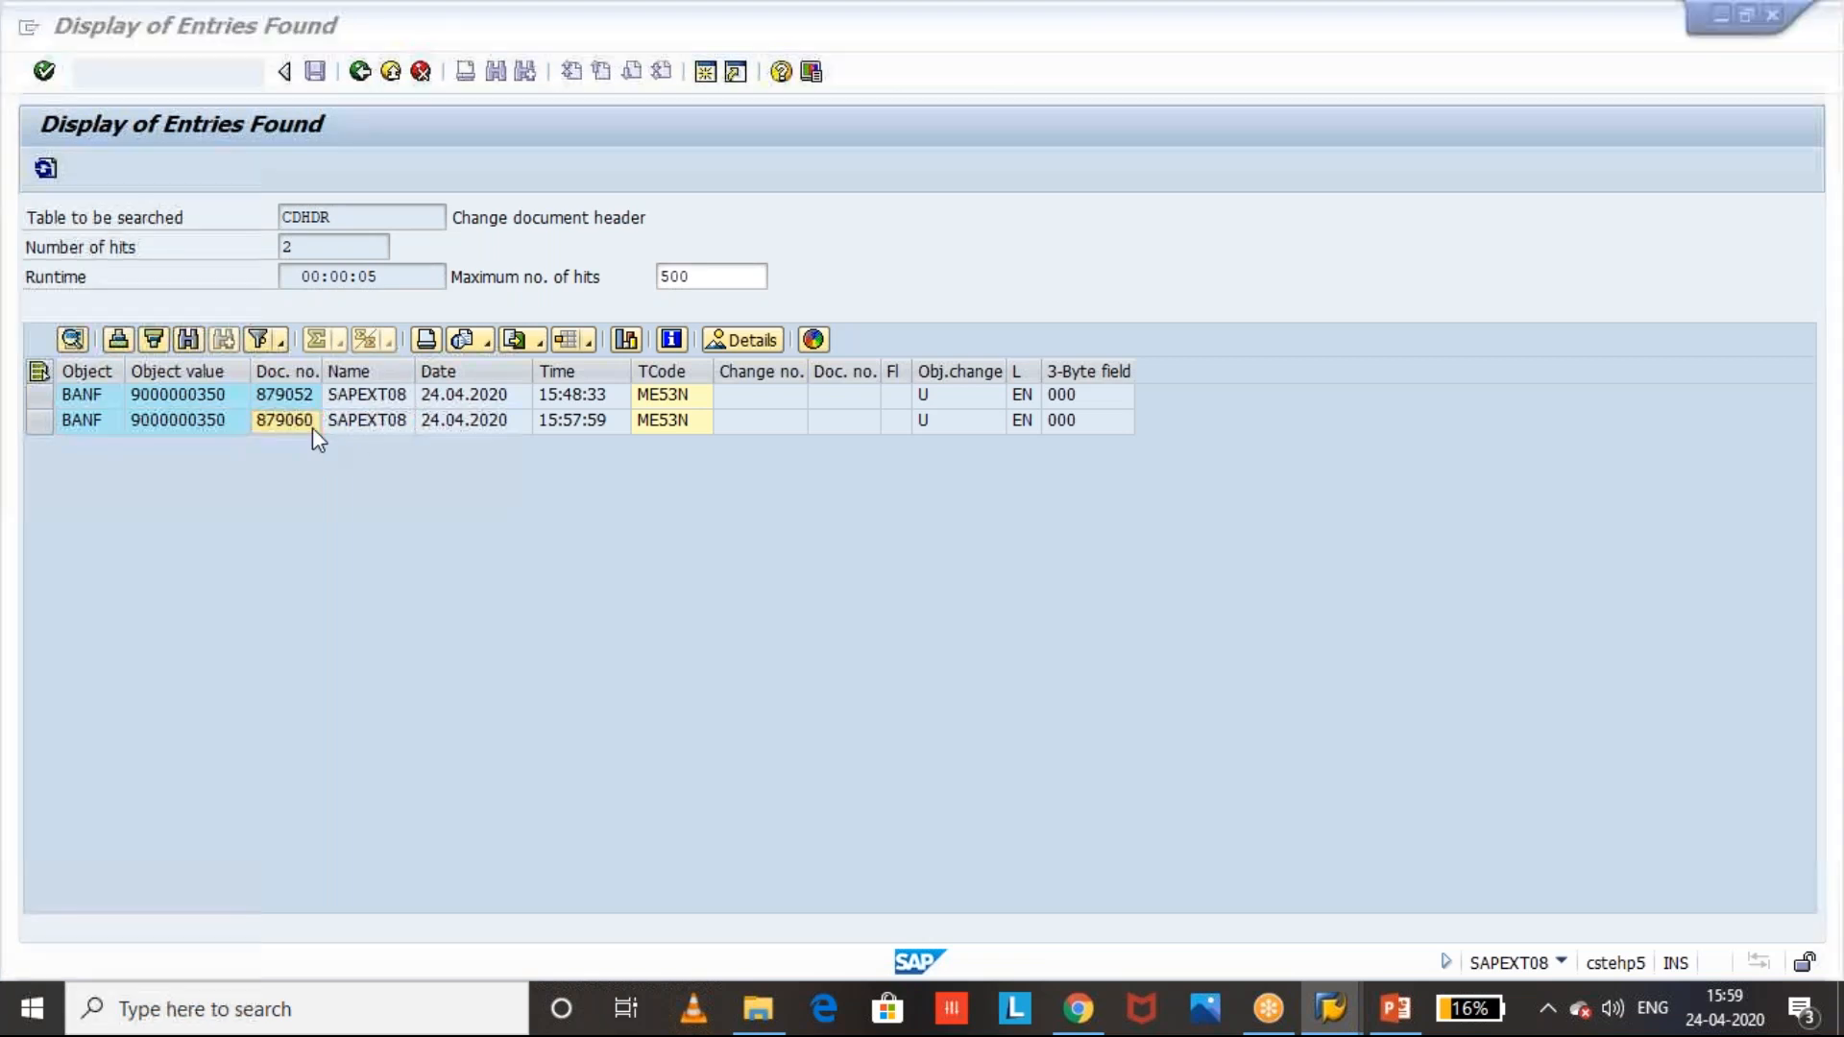
{"action": "key", "text": "alt+Tab"}
{"action": "key", "text": "alt+Tab"}
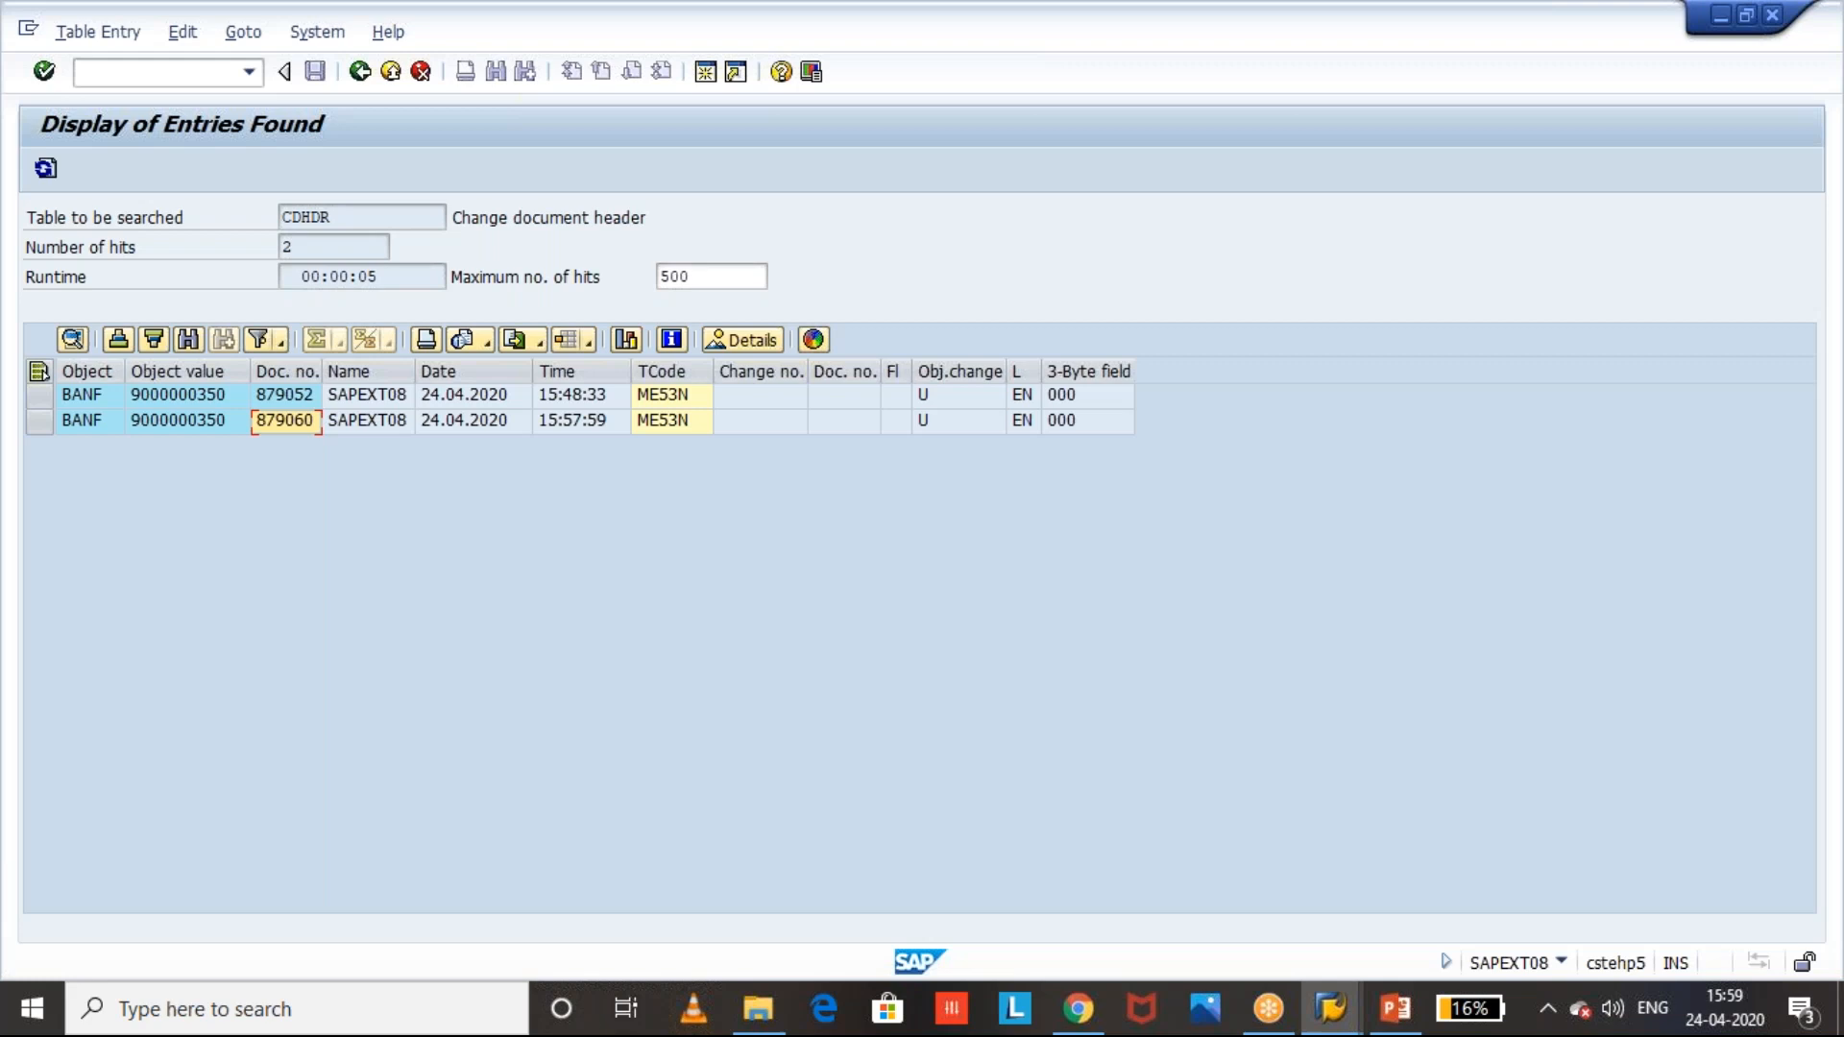
- Bring up the CDPOS search for the requisition and check the entries it returns
{"action": "key", "text": "alt+Tab"}
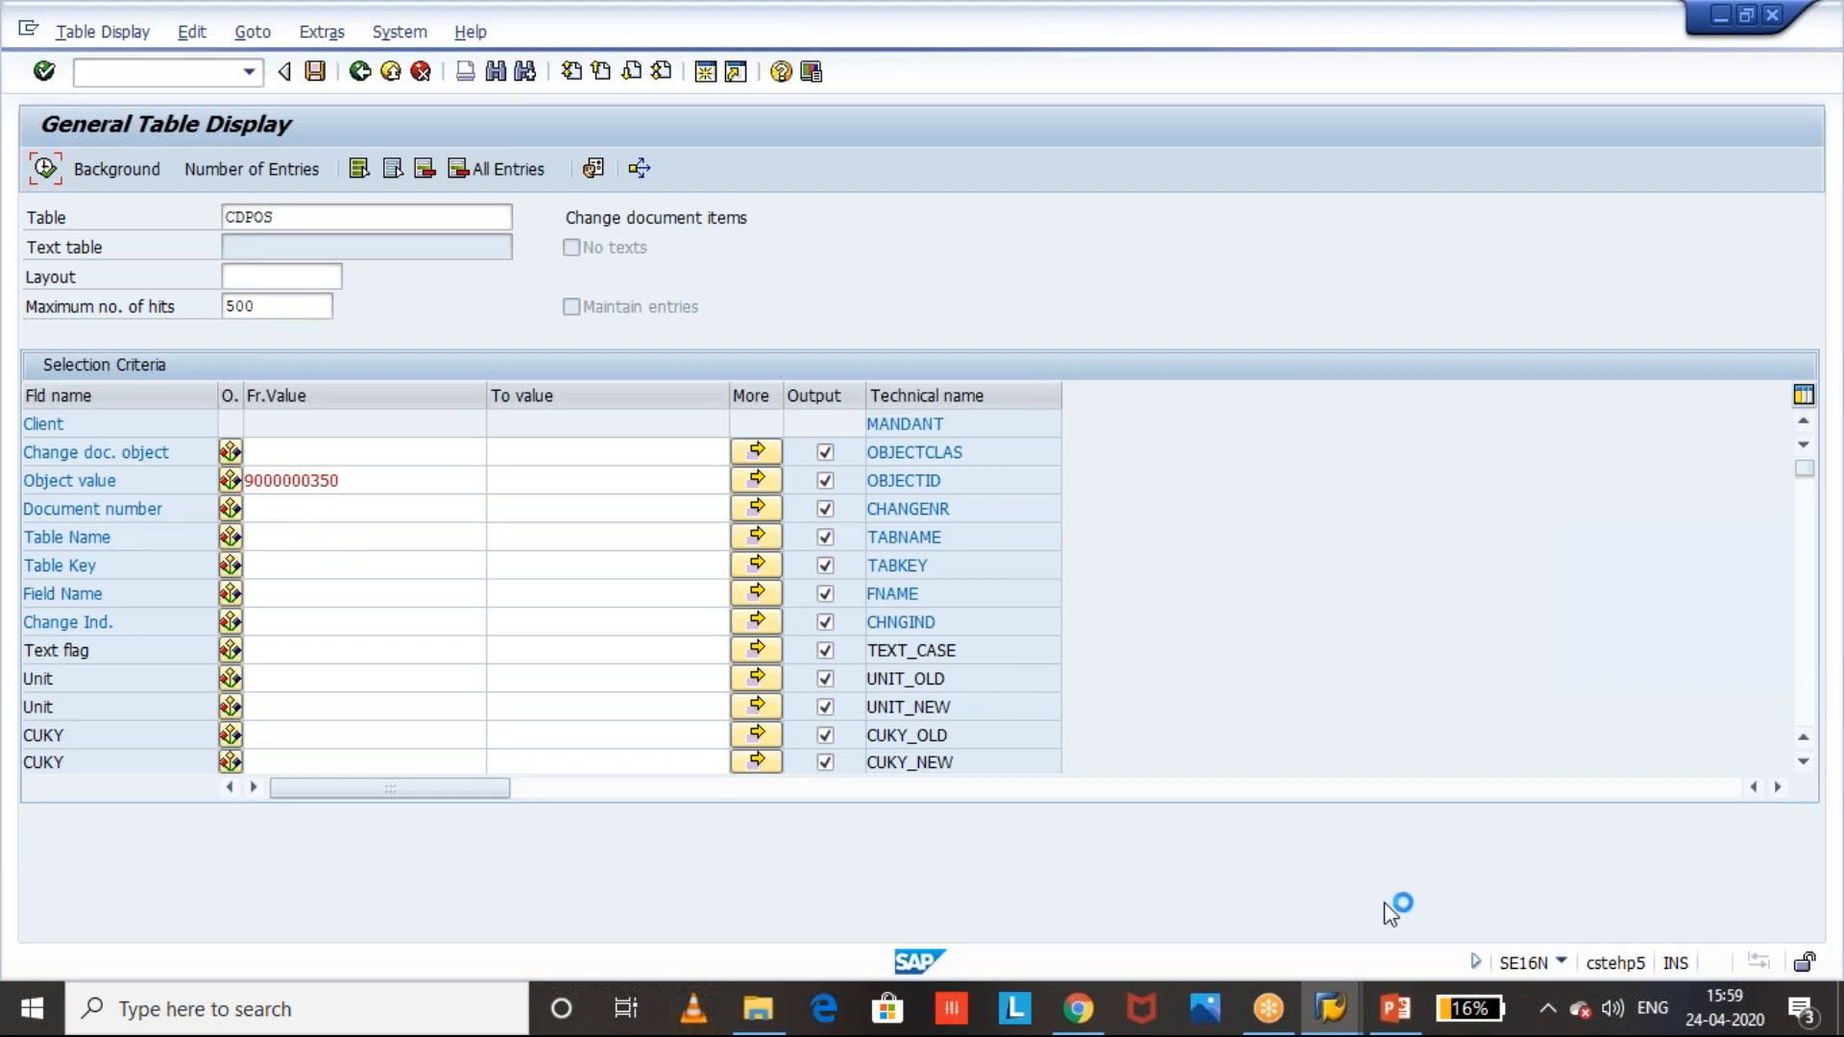
{"action": "left_click", "coordinate": [1341, 988]}
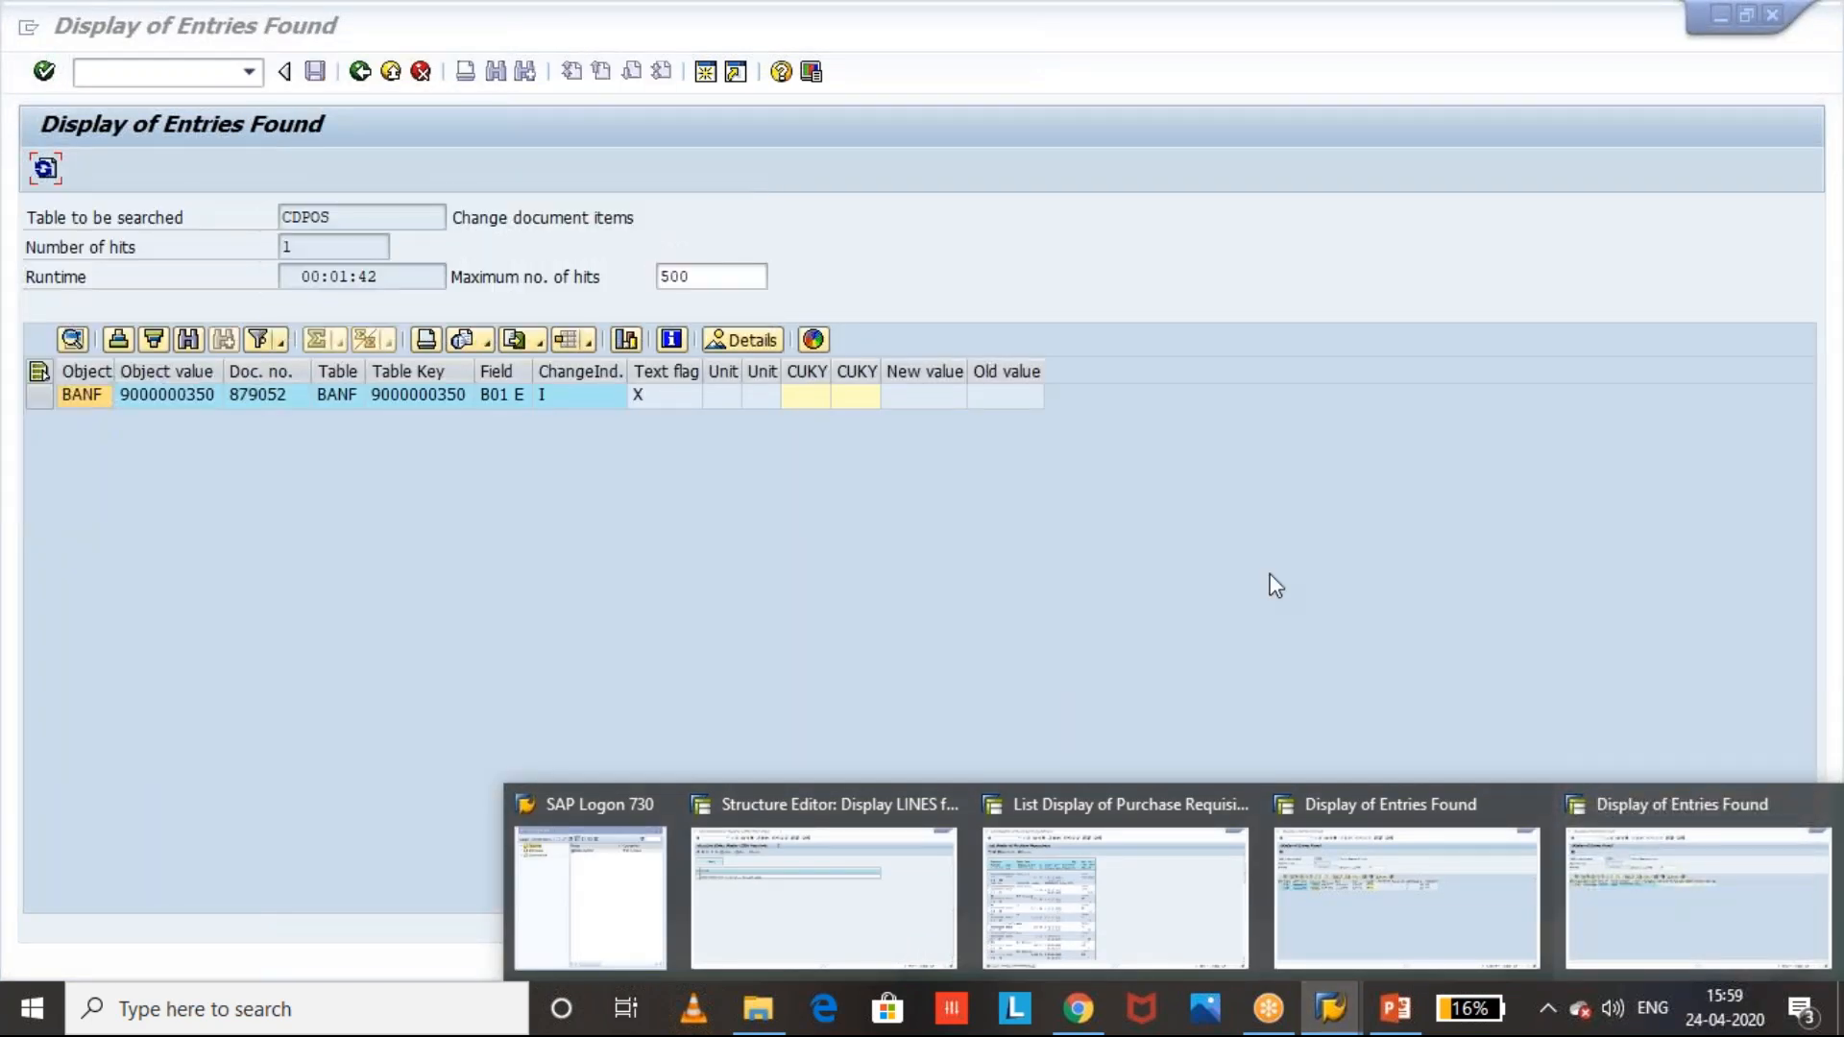
{"action": "left_click", "coordinate": [1270, 574]}
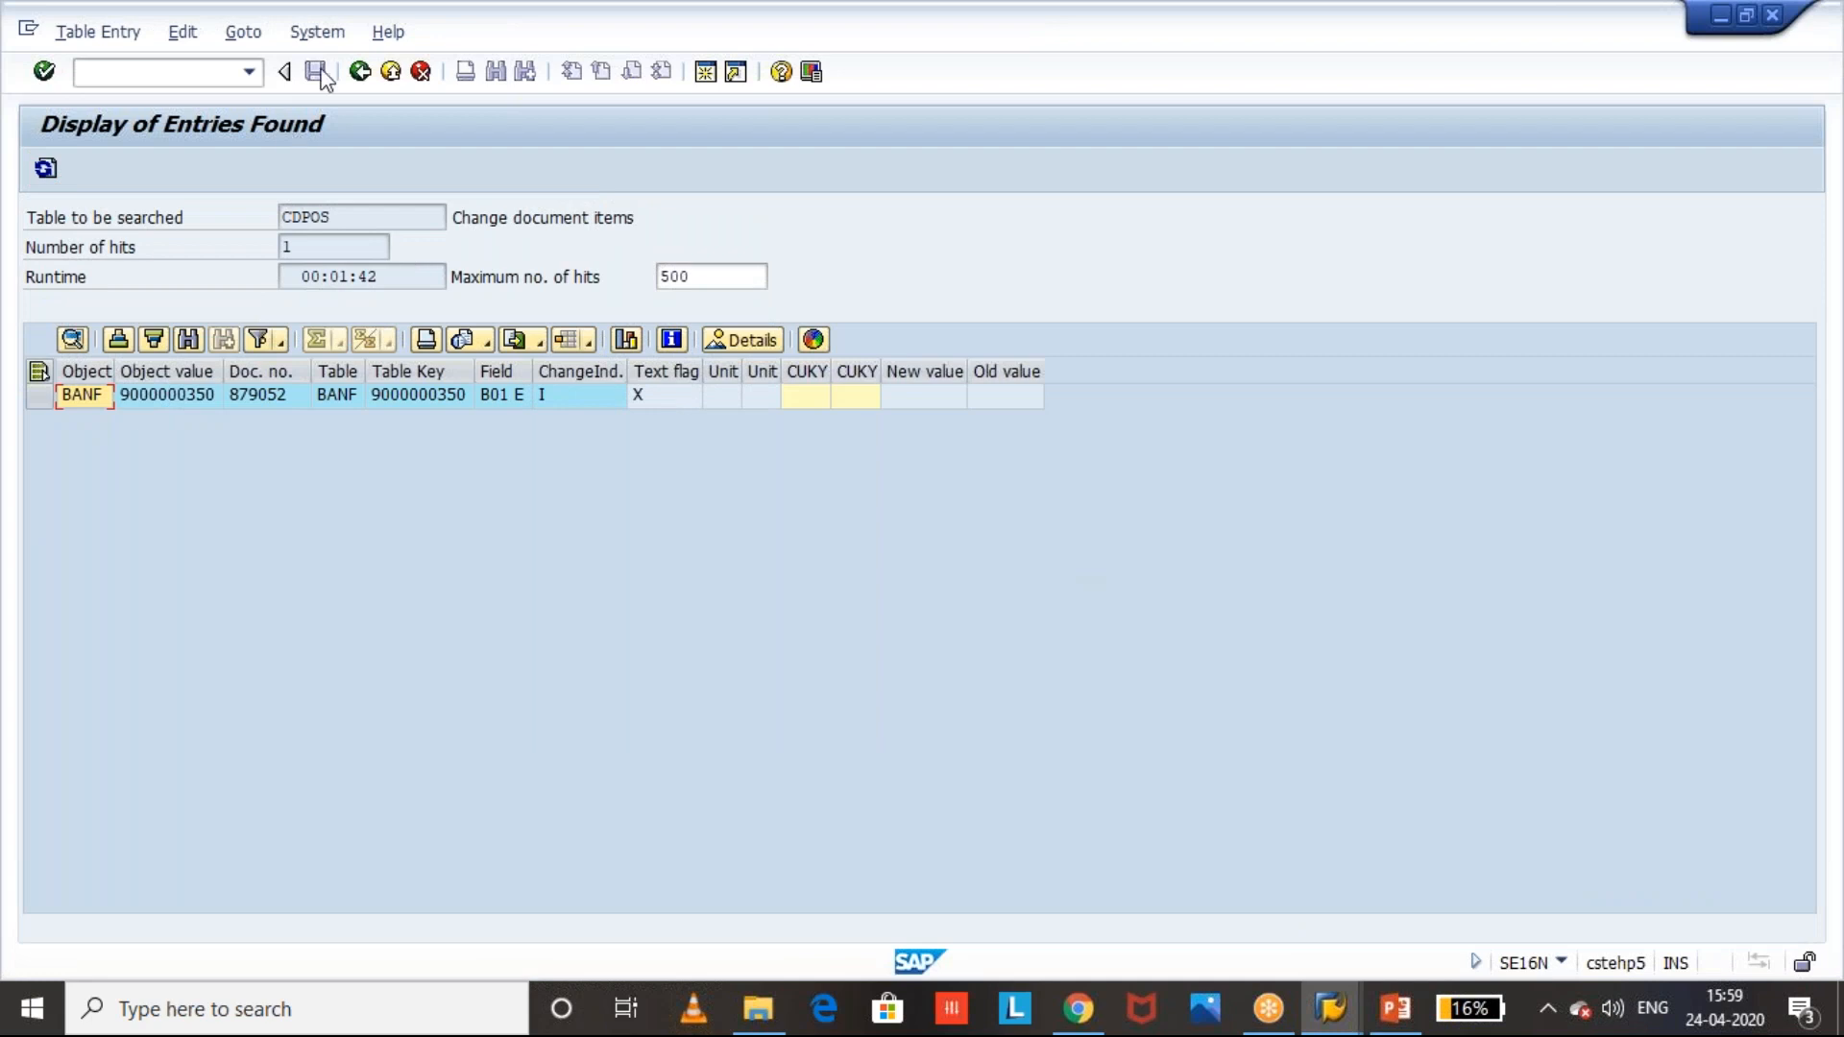
- Restart SE16N and search table CDPOS with the purchase requisition number as the object value
{"action": "left_click", "coordinate": [132, 69]}
{"action": "type", "text": "/NSE16N"}
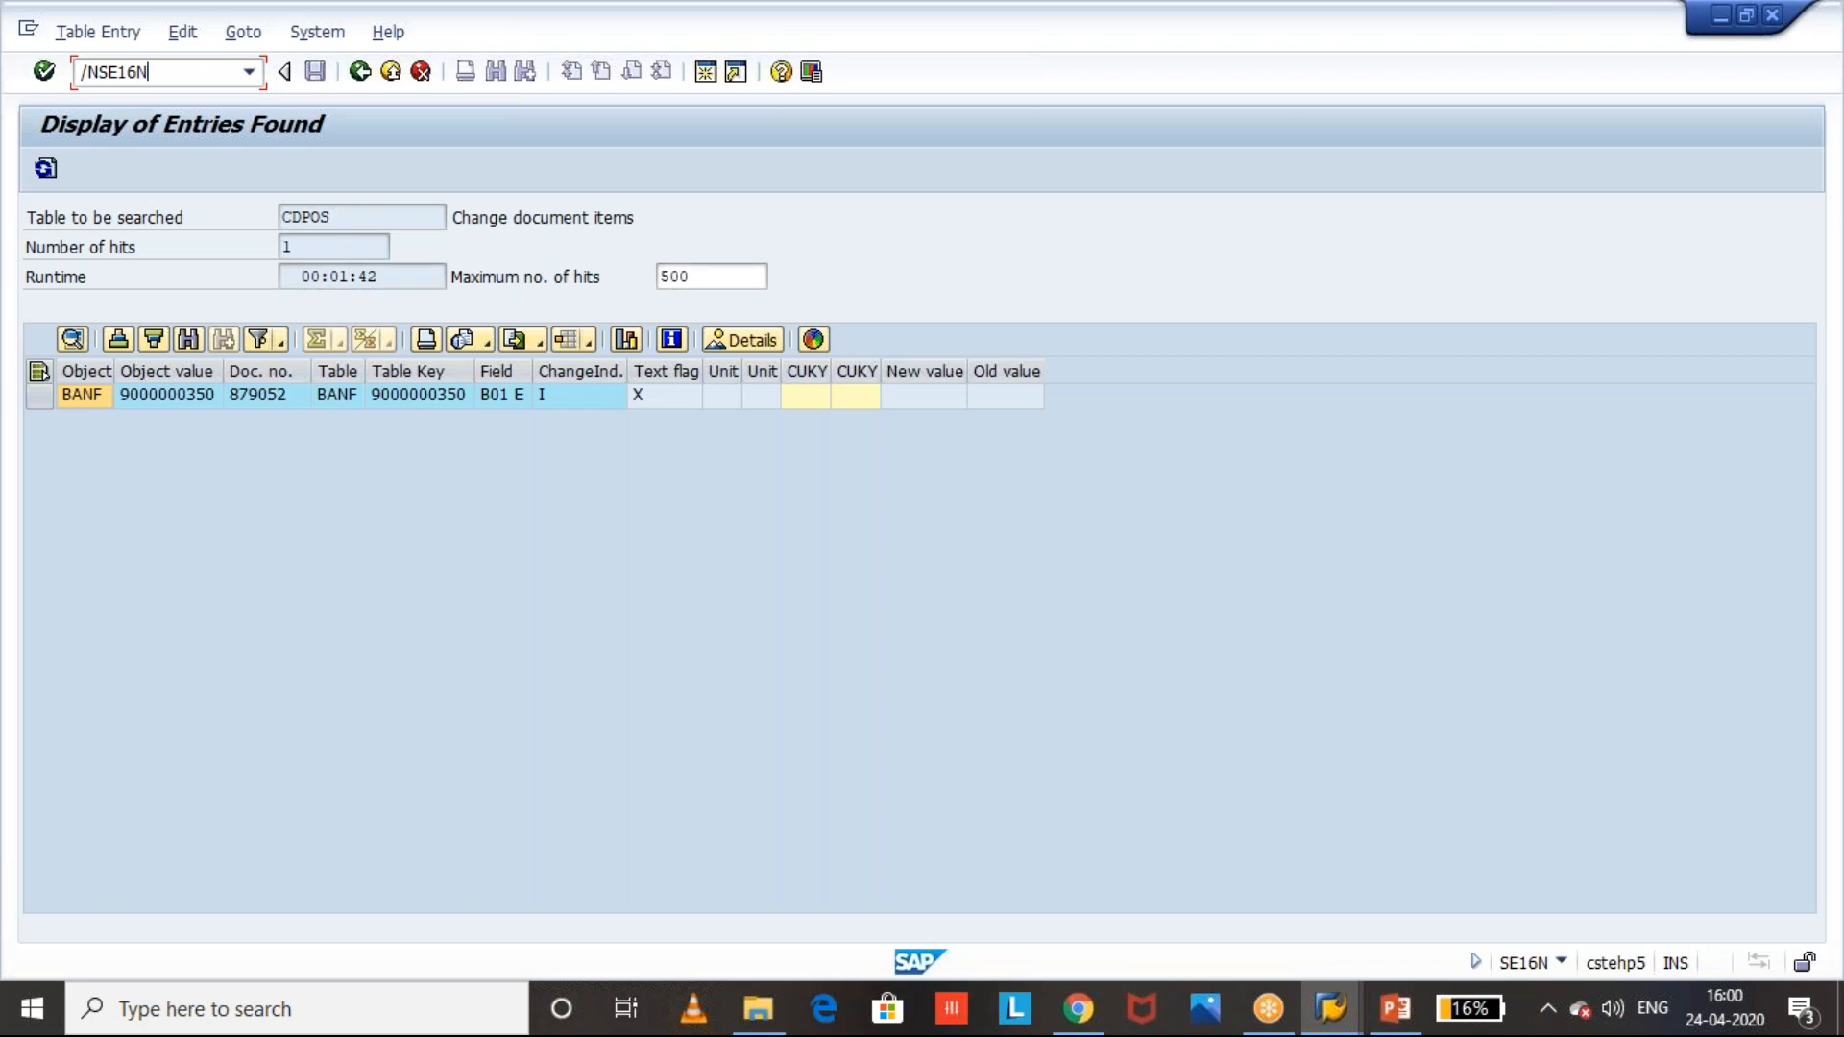
{"action": "key", "text": "Return"}
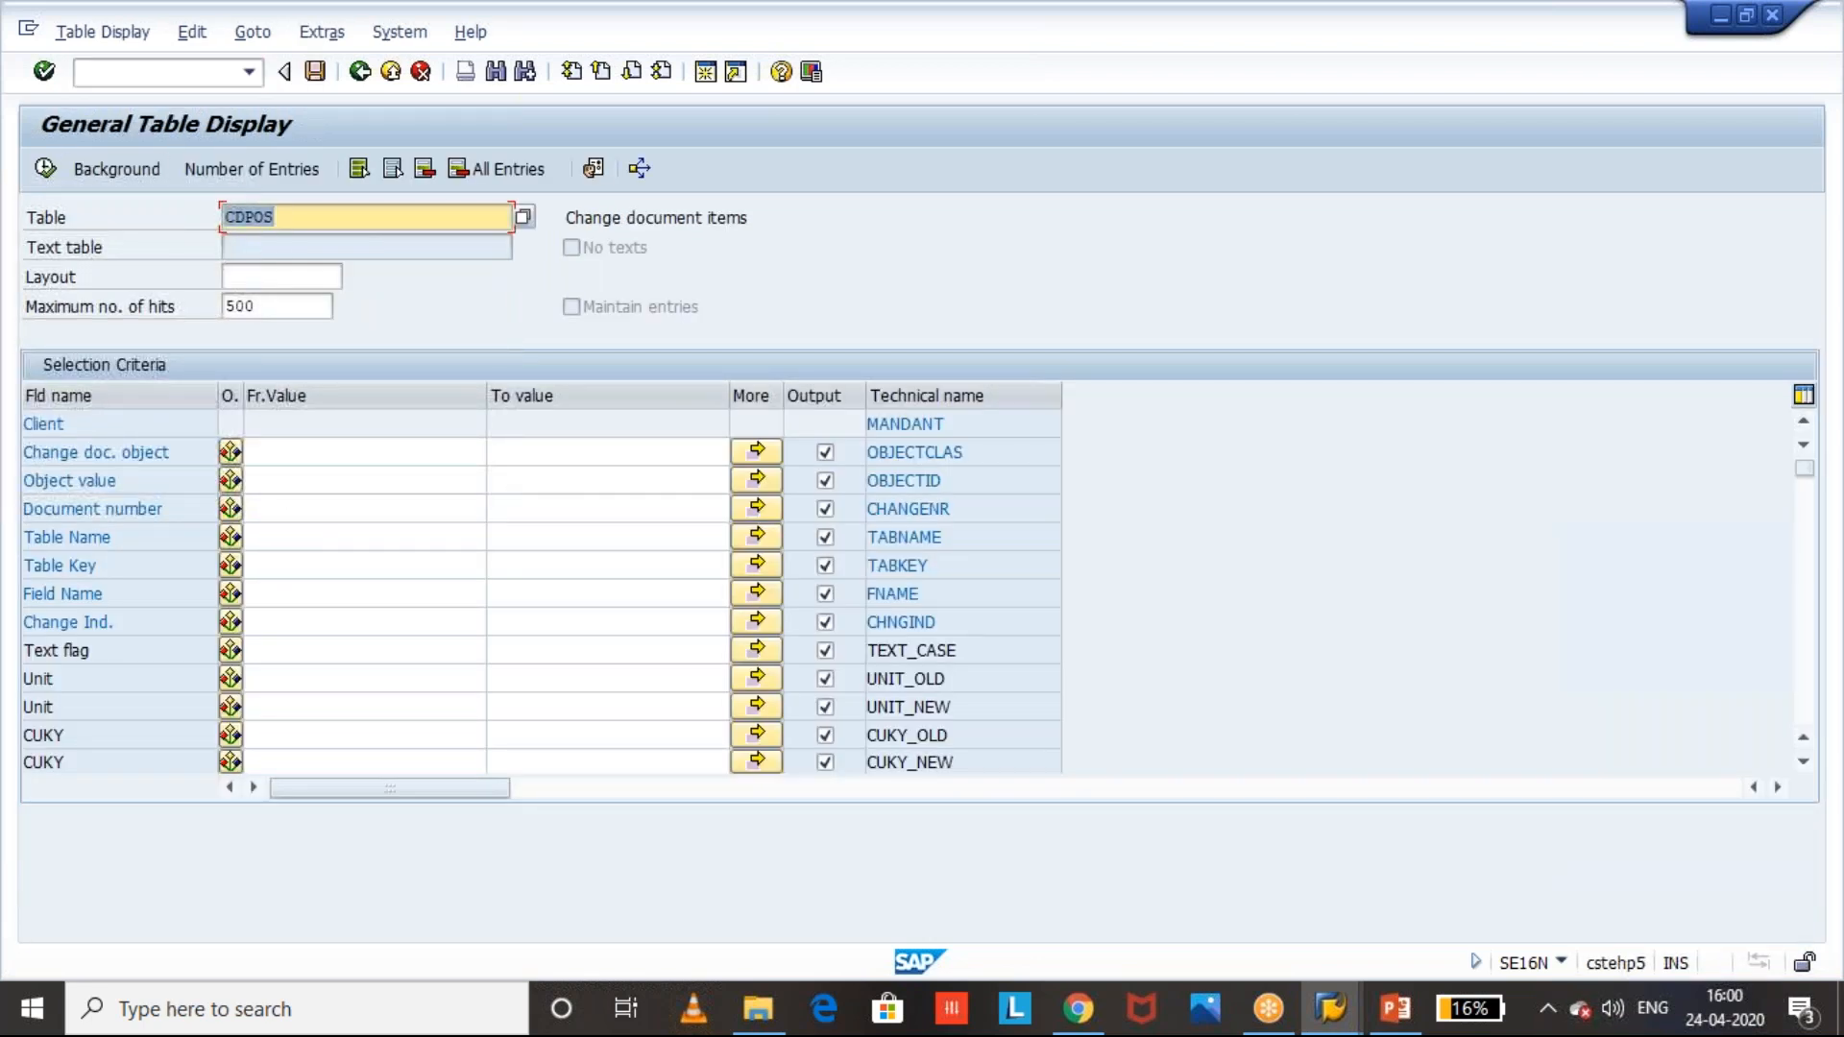
{"action": "left_click", "coordinate": [289, 488]}
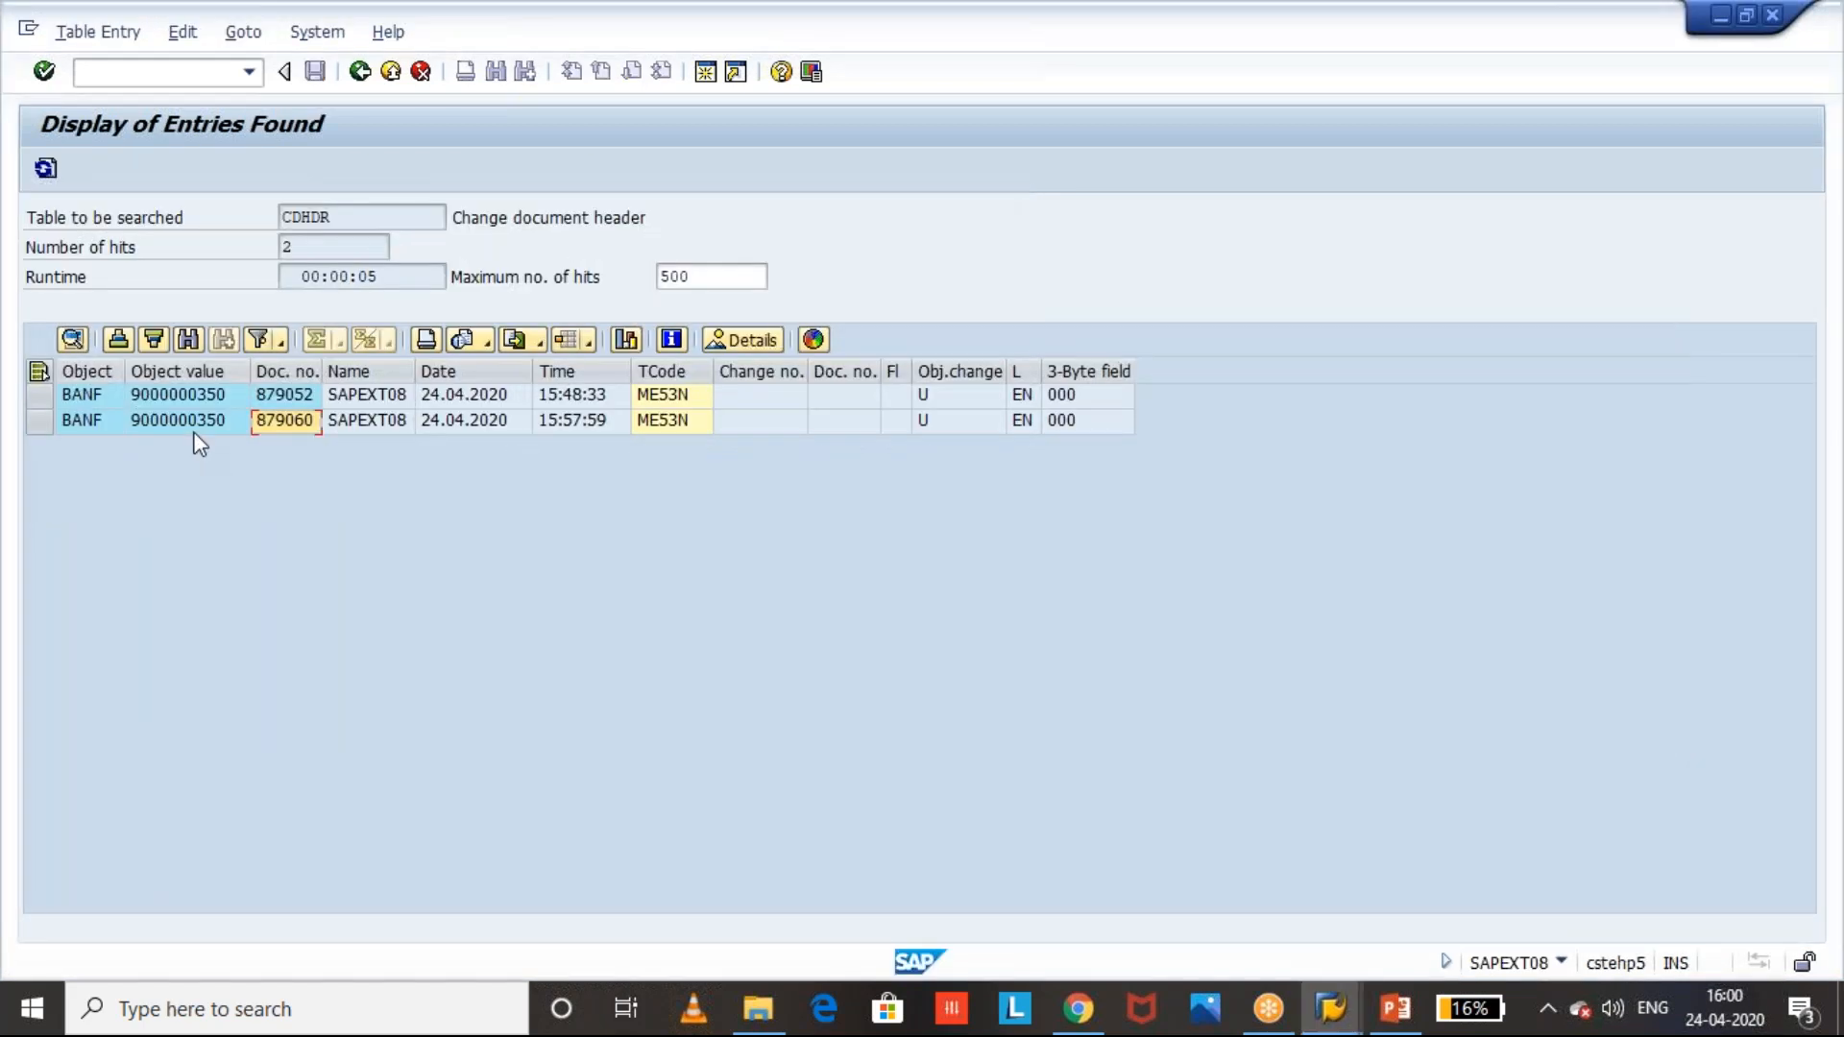
{"action": "left_click", "coordinate": [193, 431]}
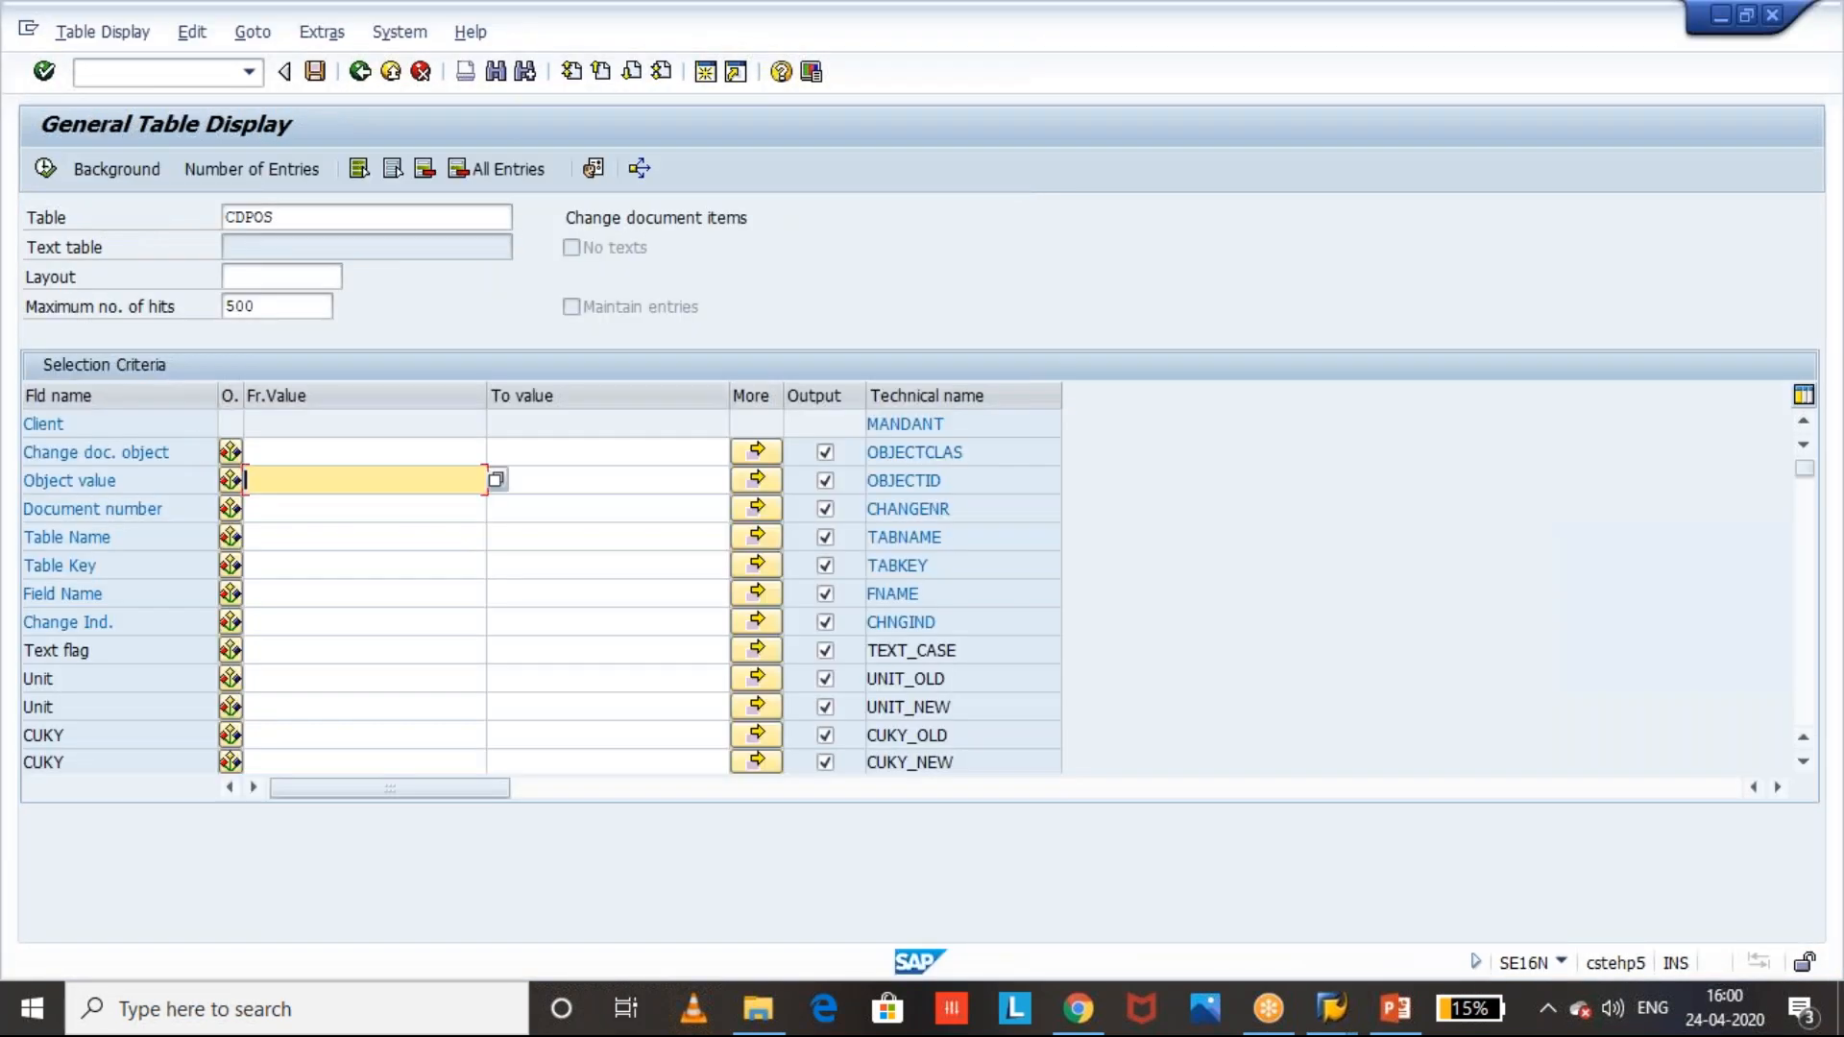
{"action": "key", "text": "ctrl+v"}
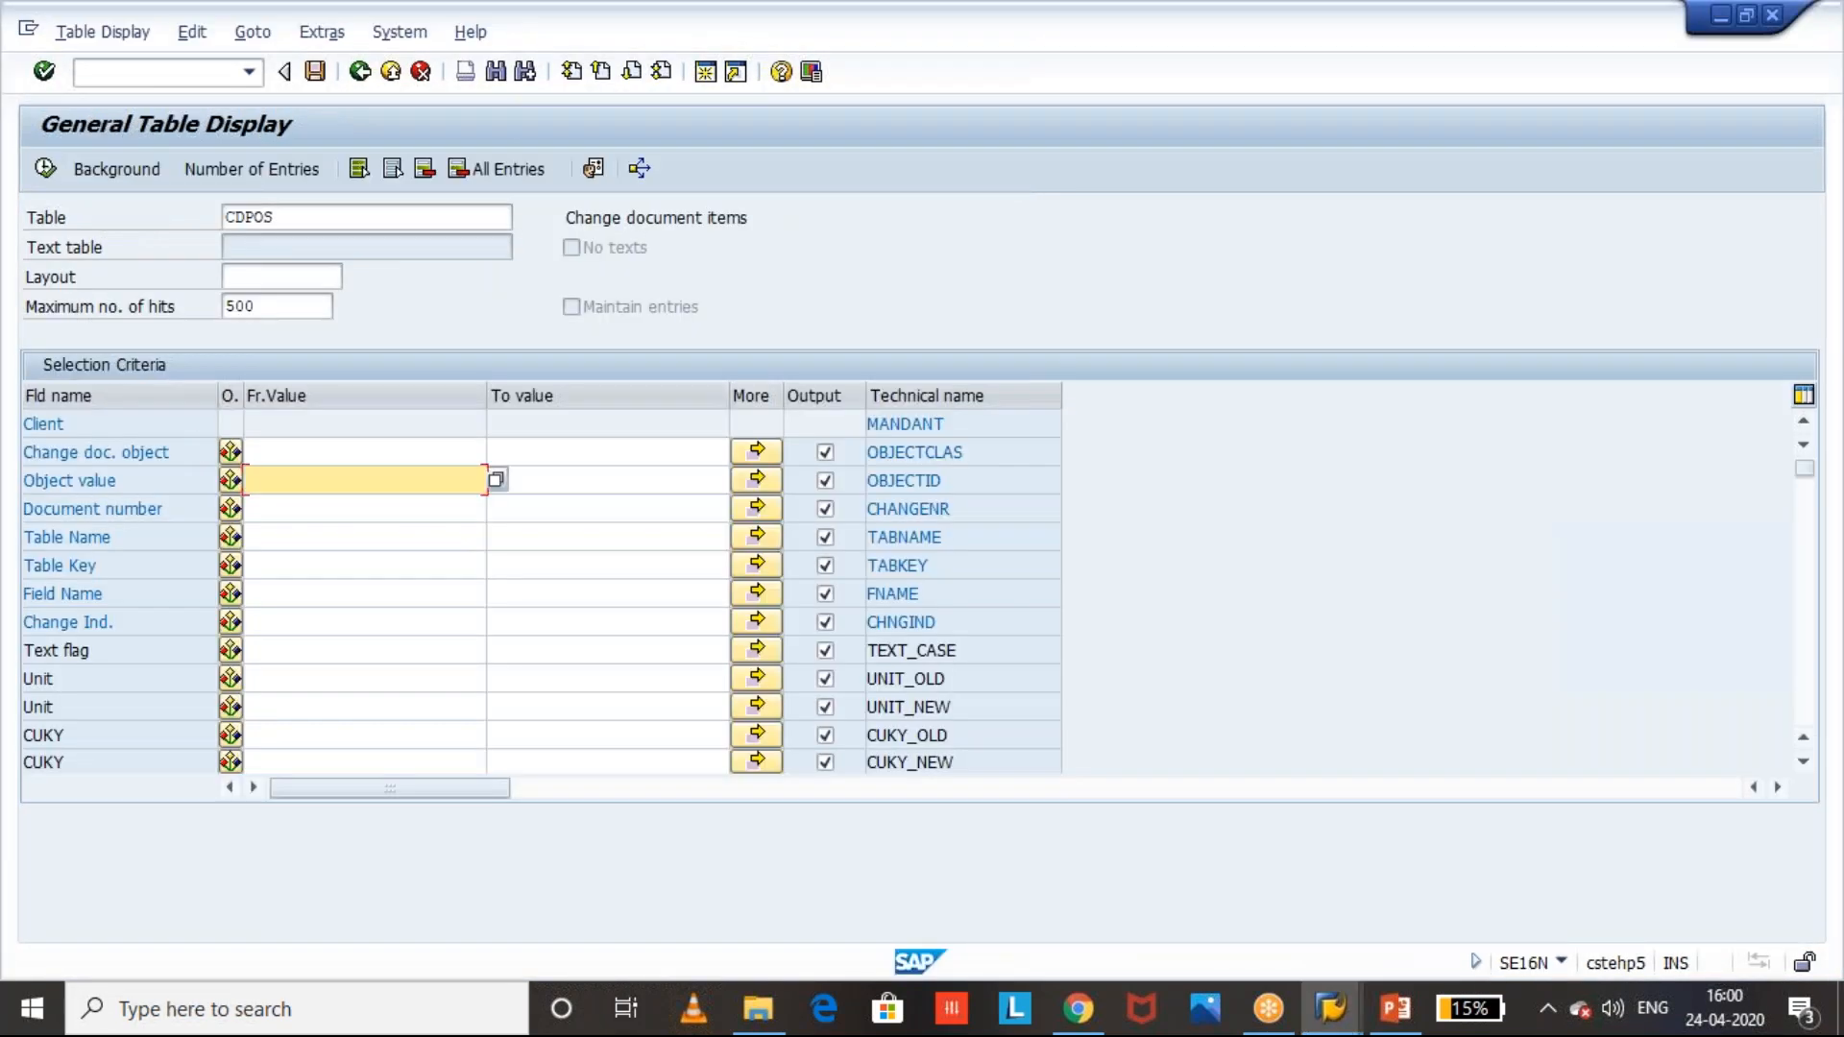
{"action": "left_click", "coordinate": [45, 169]}
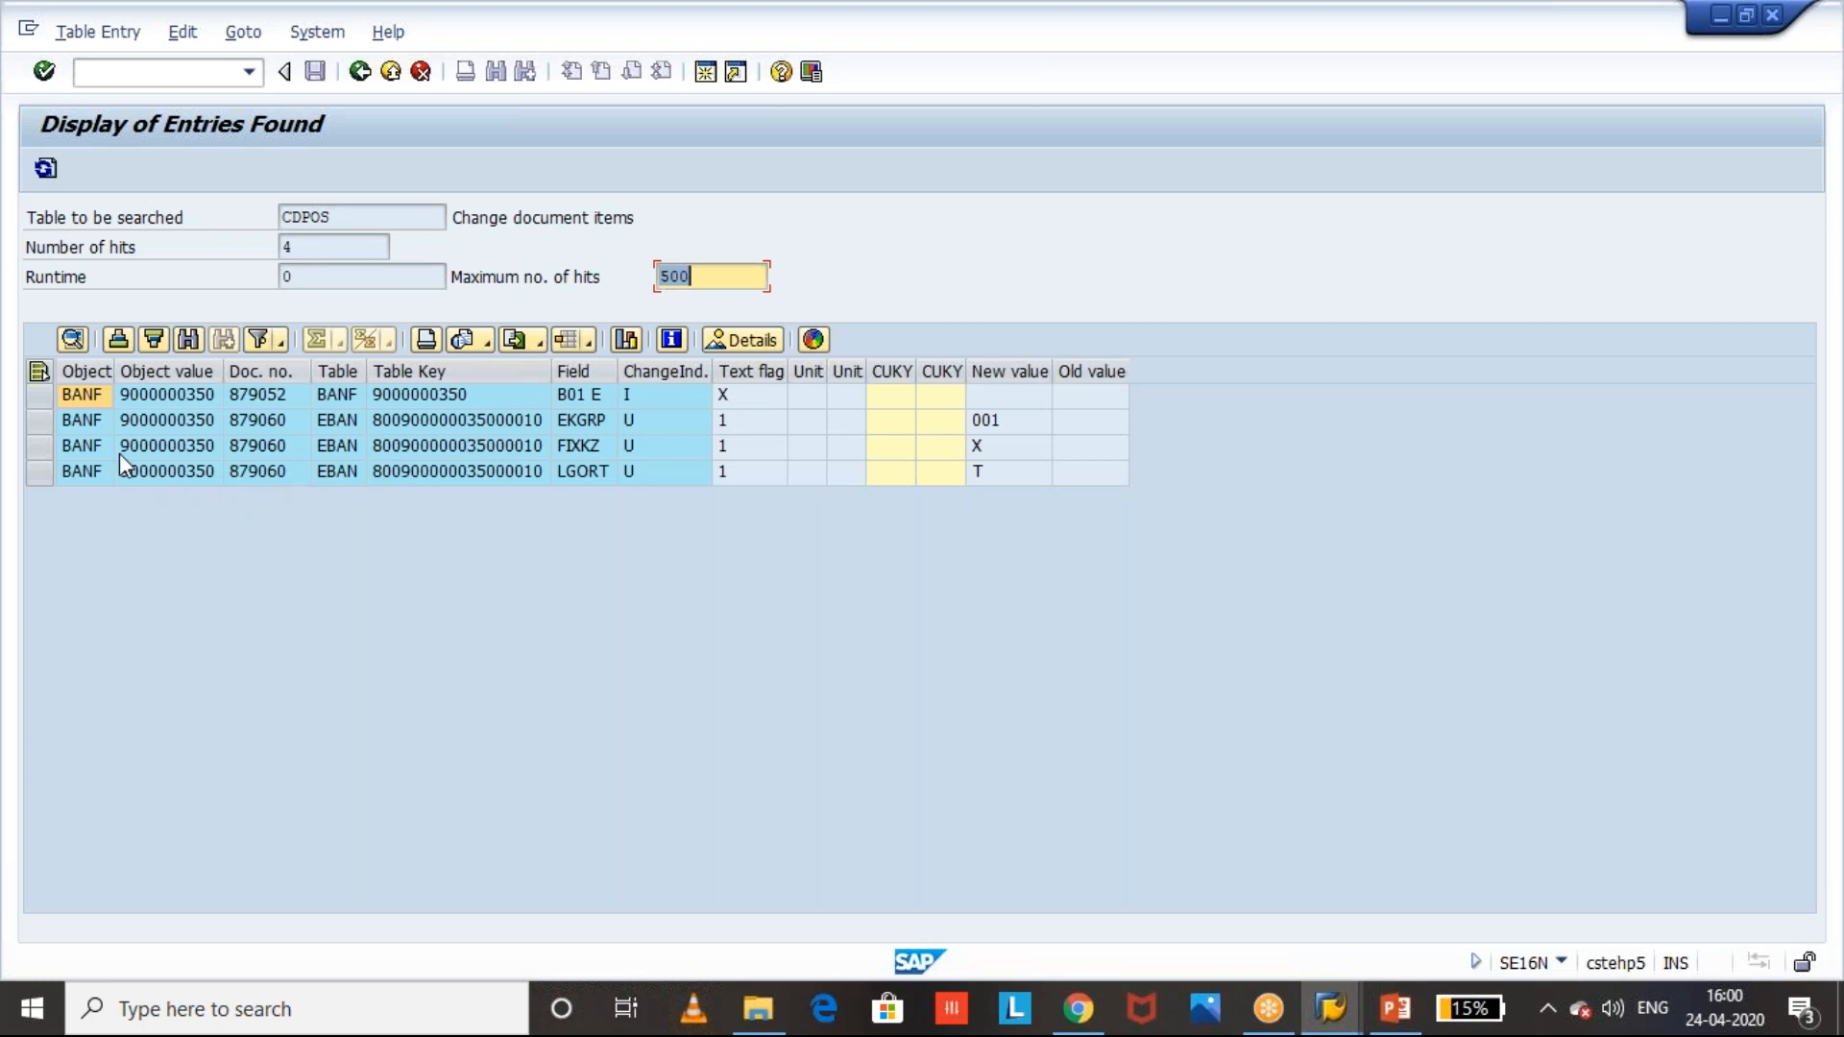
- Select the EKGRP change entry in the CDPOS results and load table EBAN in a new SE16N session
{"action": "left_click", "coordinate": [42, 425]}
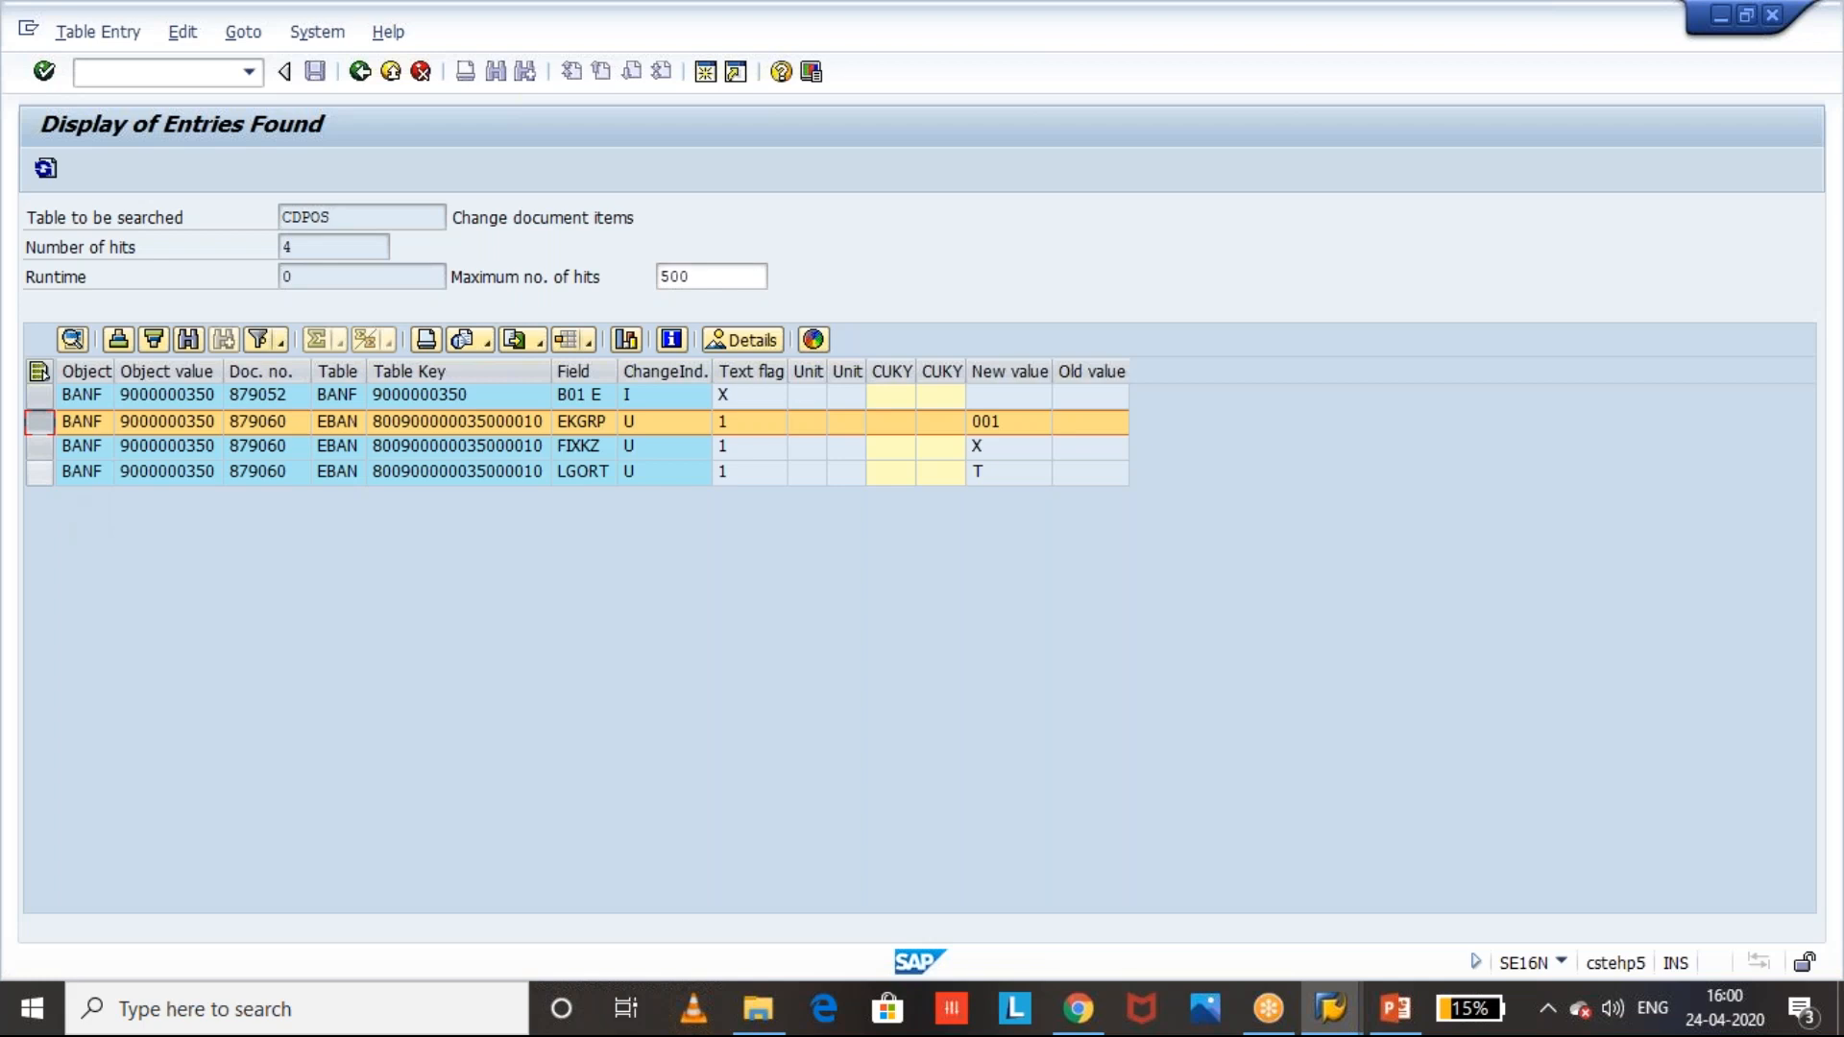
{"action": "left_click", "coordinate": [140, 76]}
{"action": "type", "text": "/OSE16N"}
{"action": "key", "text": "Return"}
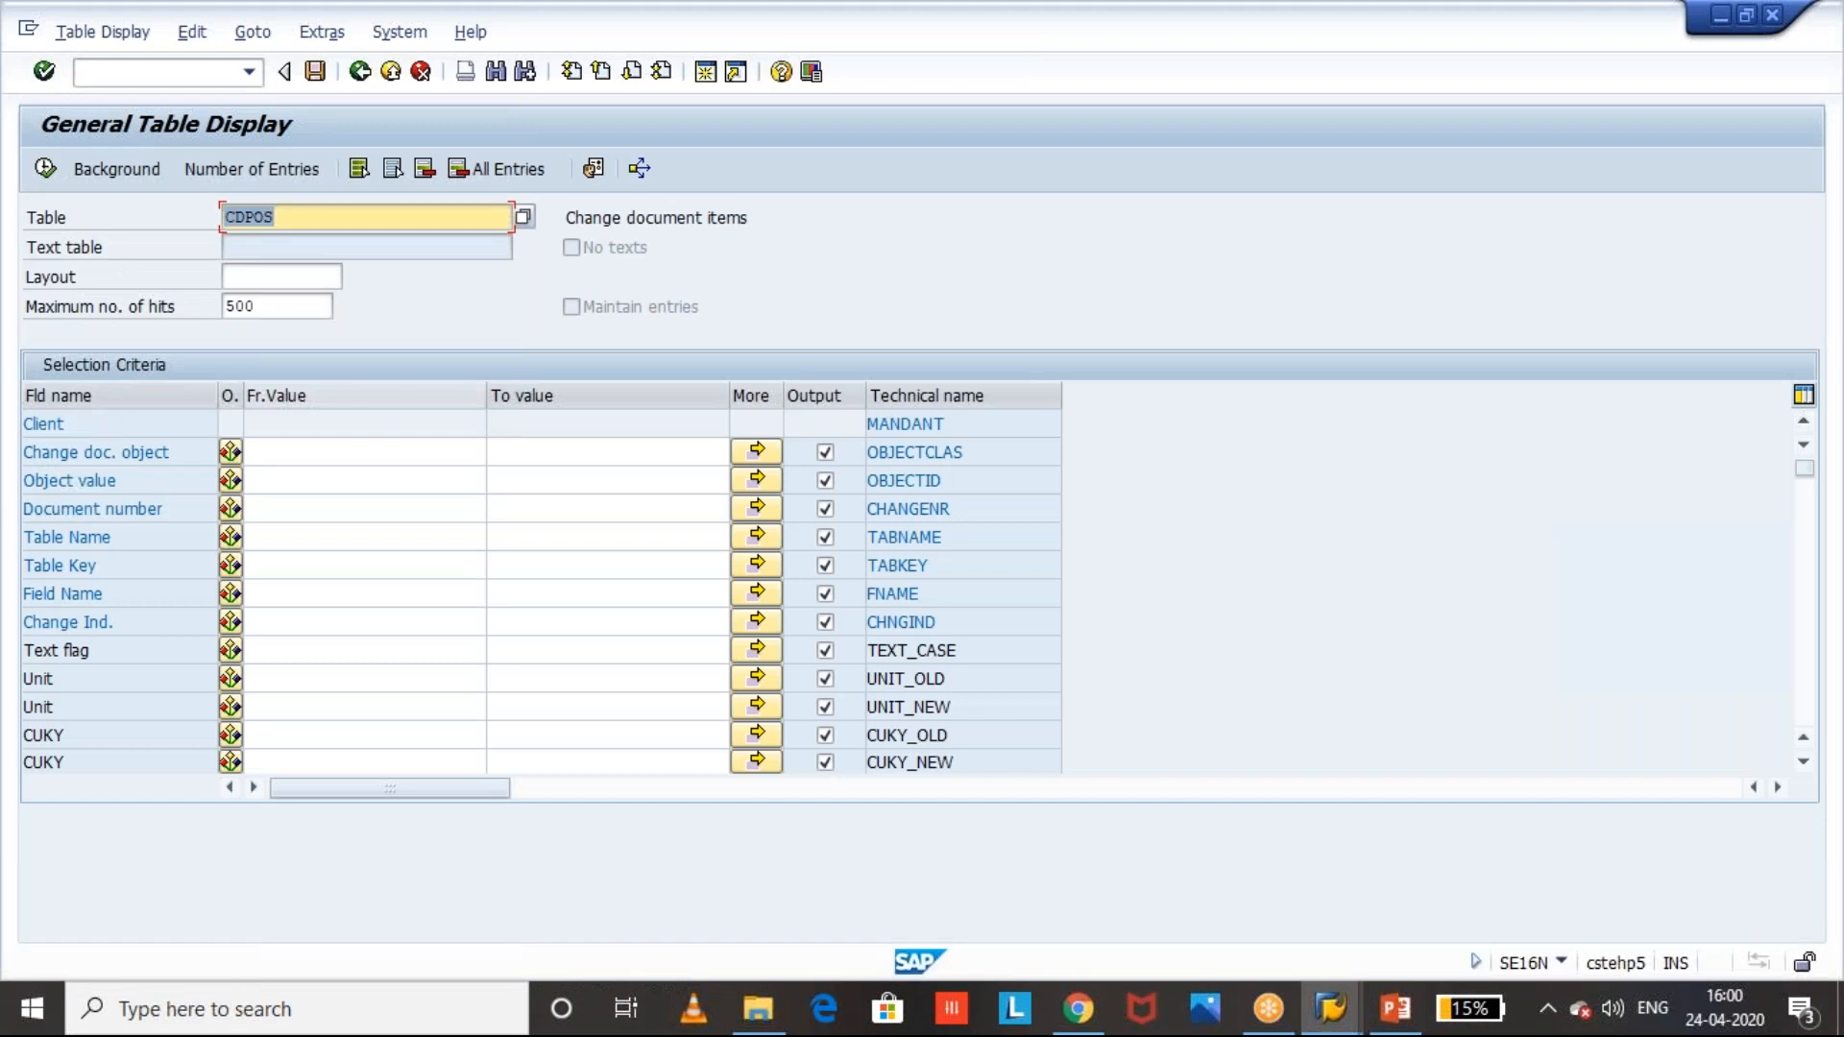
{"action": "type", "text": "EBAN"}
{"action": "key", "text": "Return"}
- Take the field name FIXKZ from its CDPOS entry and find that field in the EBAN table's selection criteria
{"action": "key", "text": "alt+Tab"}
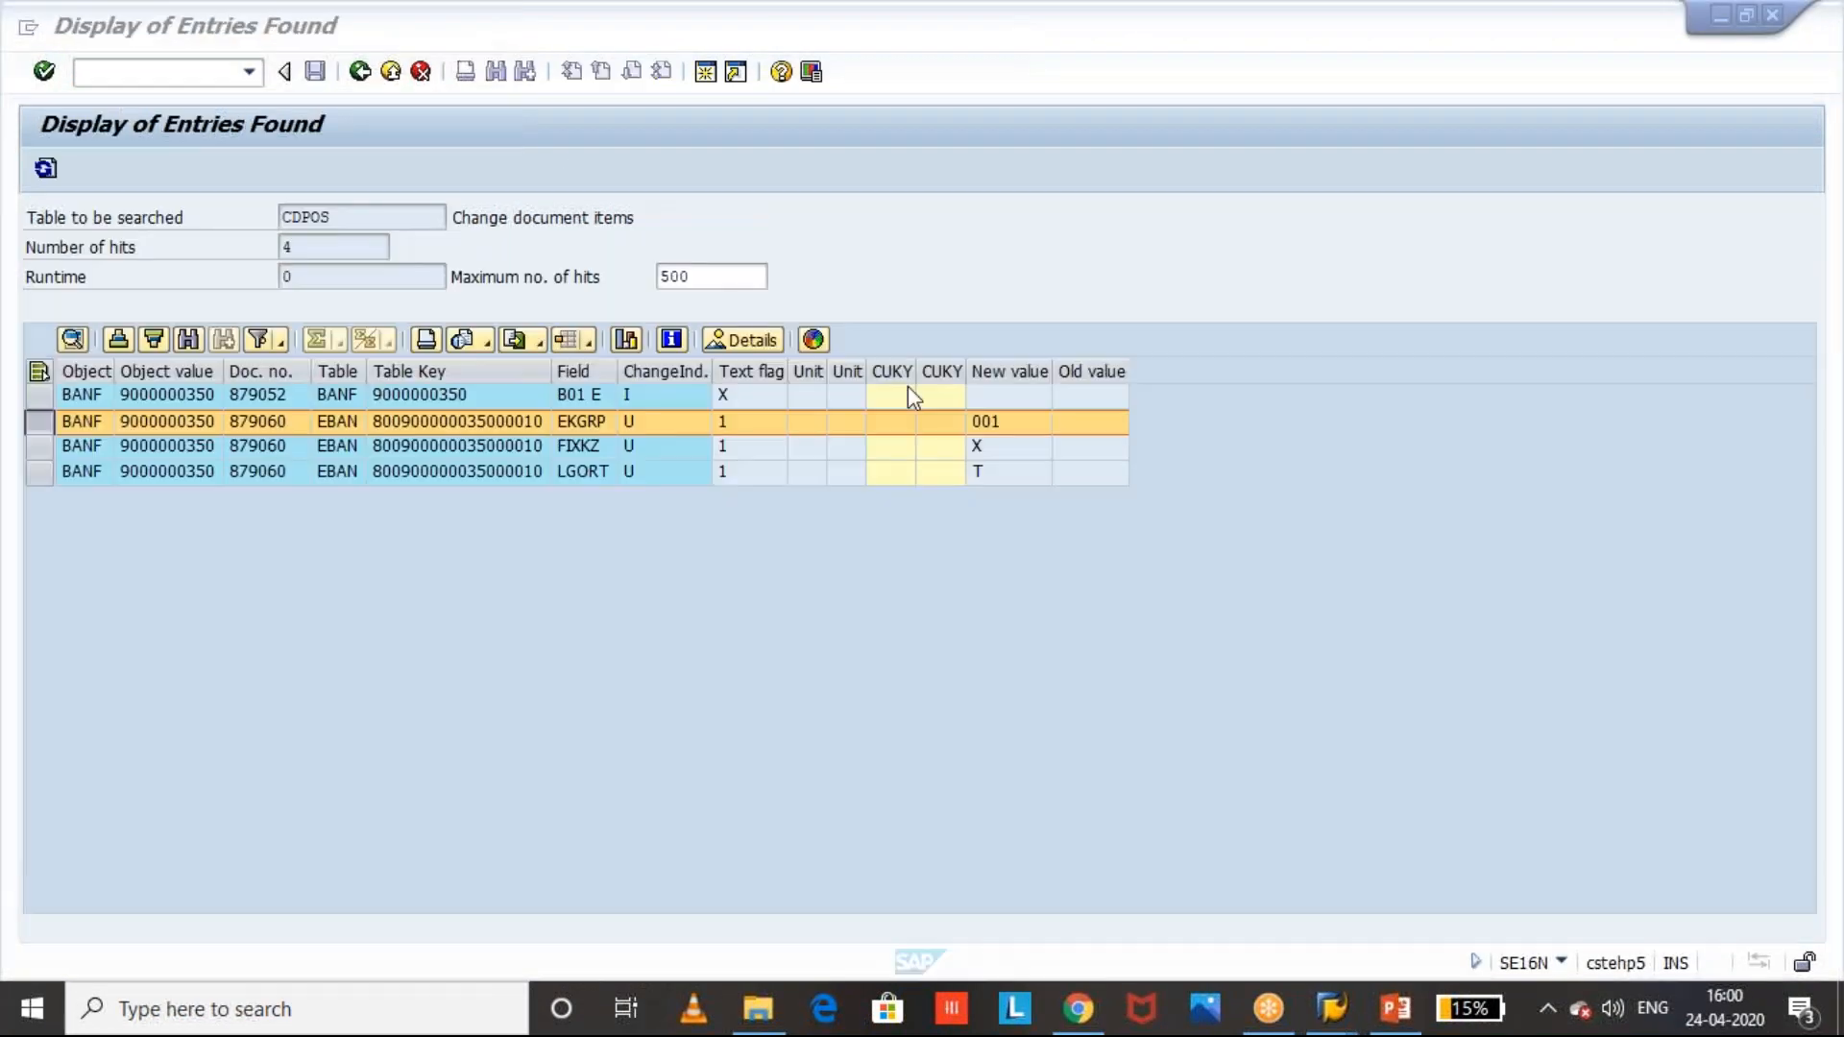
{"action": "left_click", "coordinate": [611, 447]}
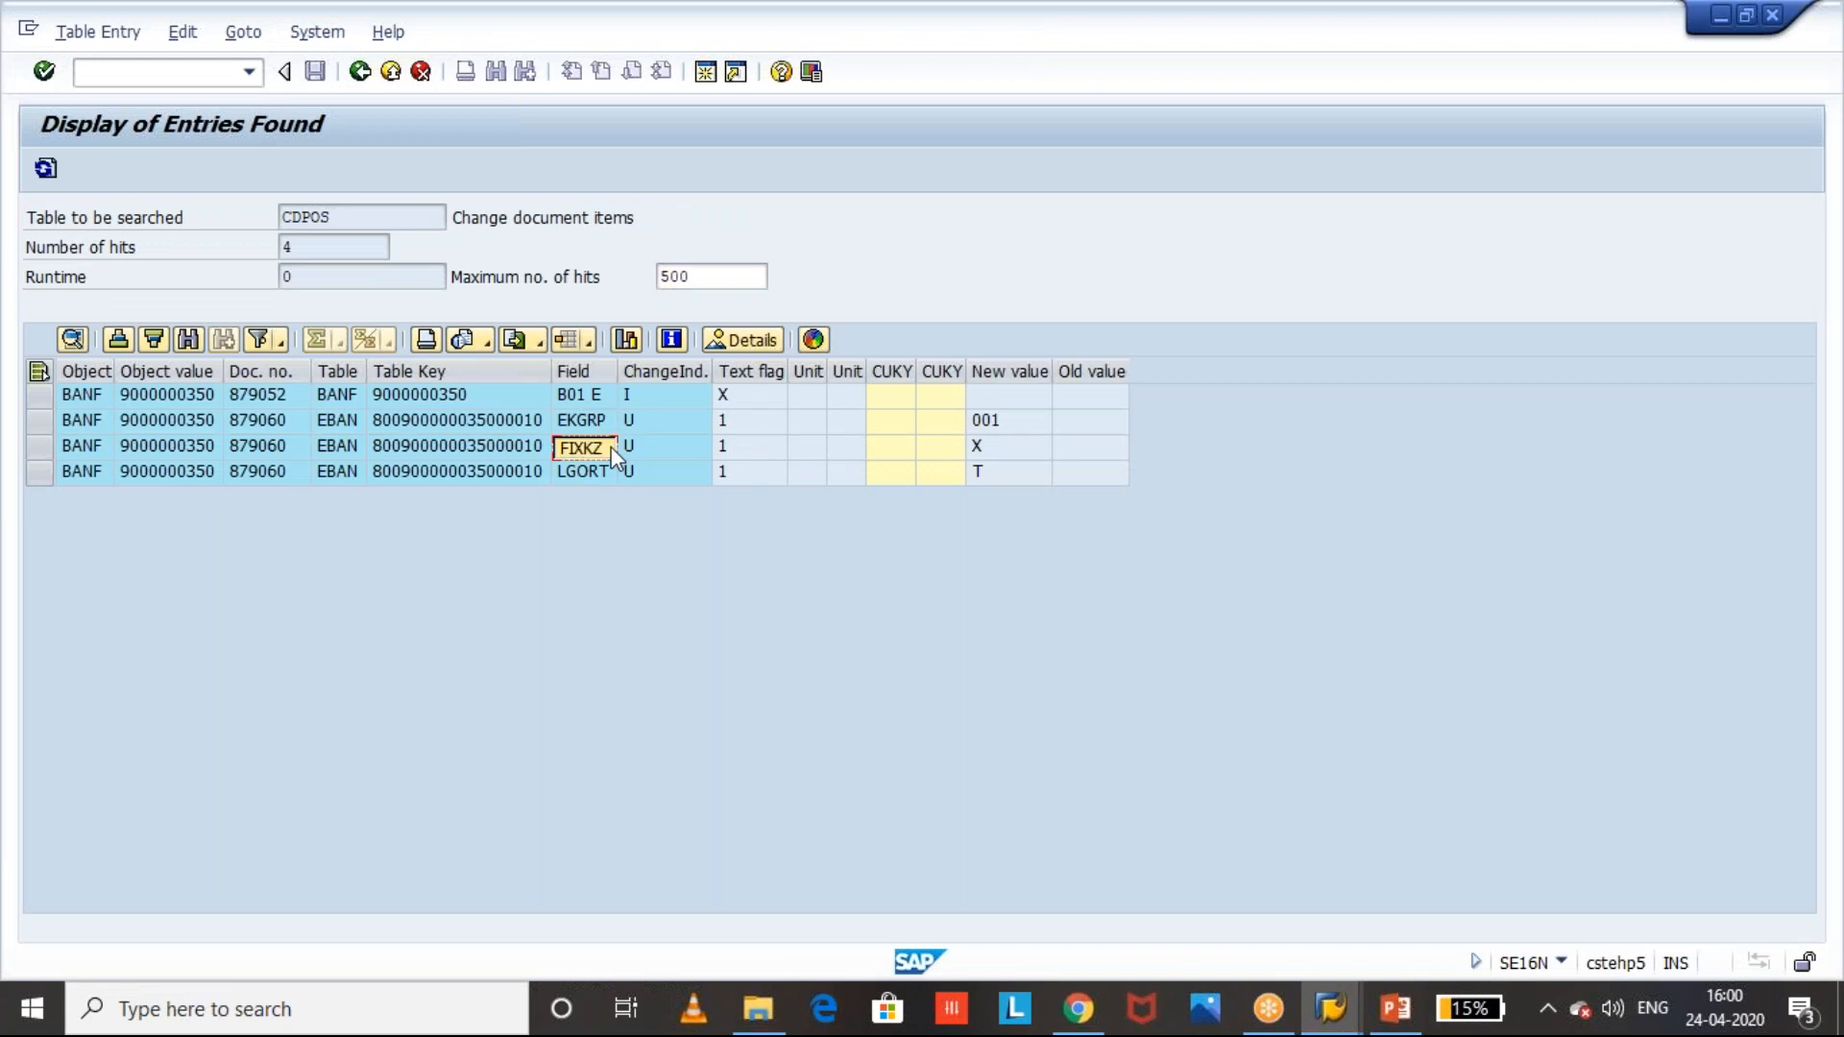
{"action": "key", "text": "alt+Tab"}
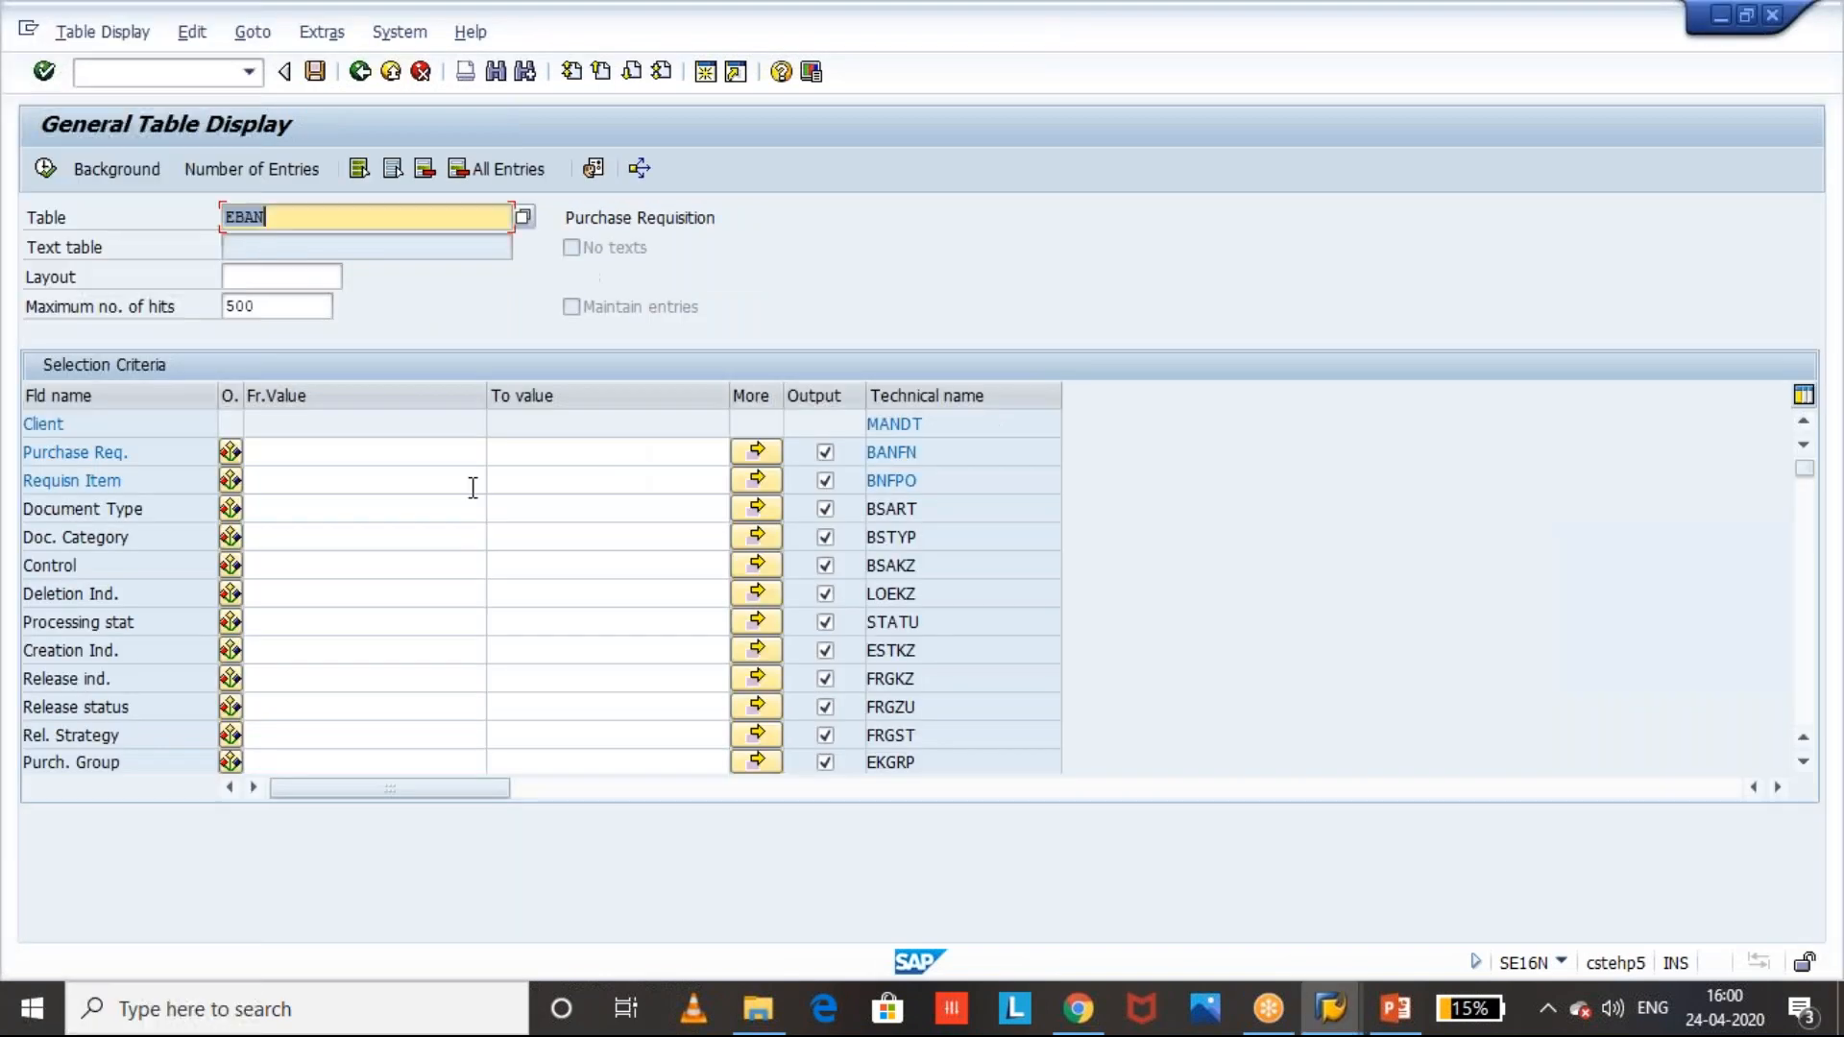
{"action": "left_click", "coordinate": [409, 536]}
{"action": "key", "text": "ctrl+f"}
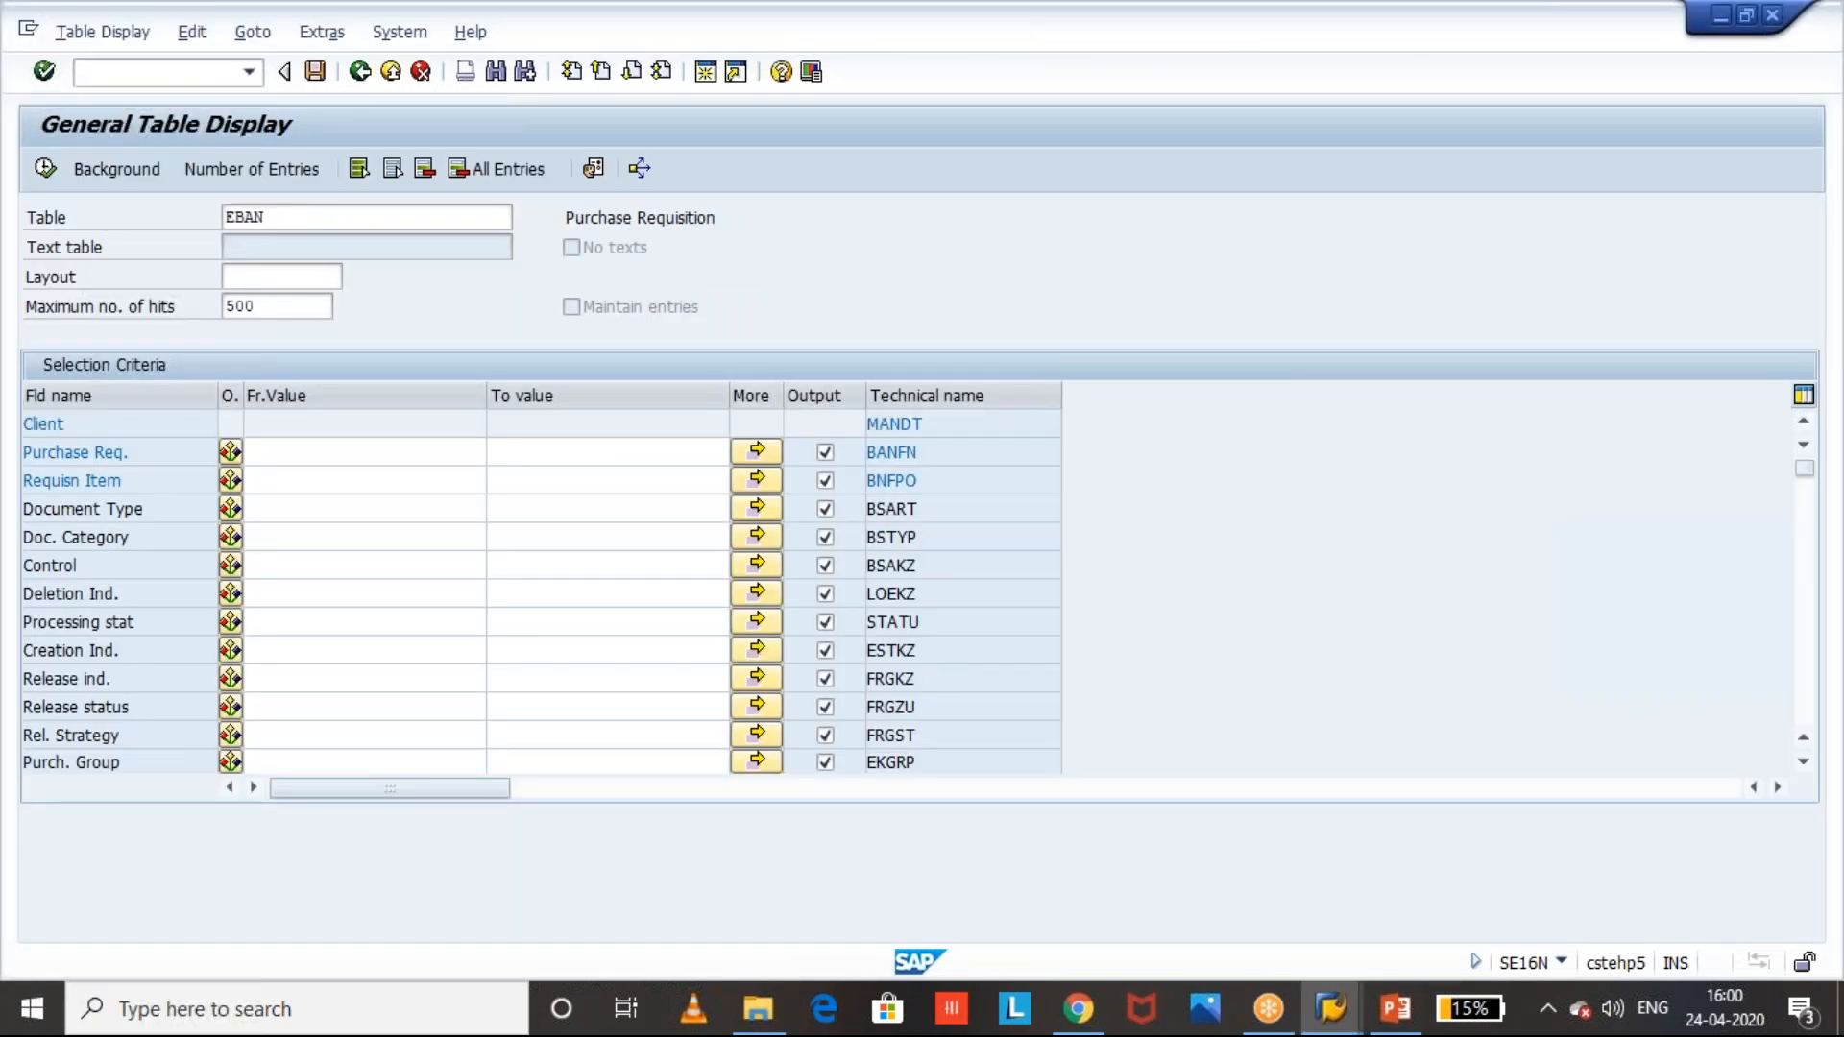
{"action": "type", "text": "FIXKZ"}
{"action": "key", "text": "Return"}
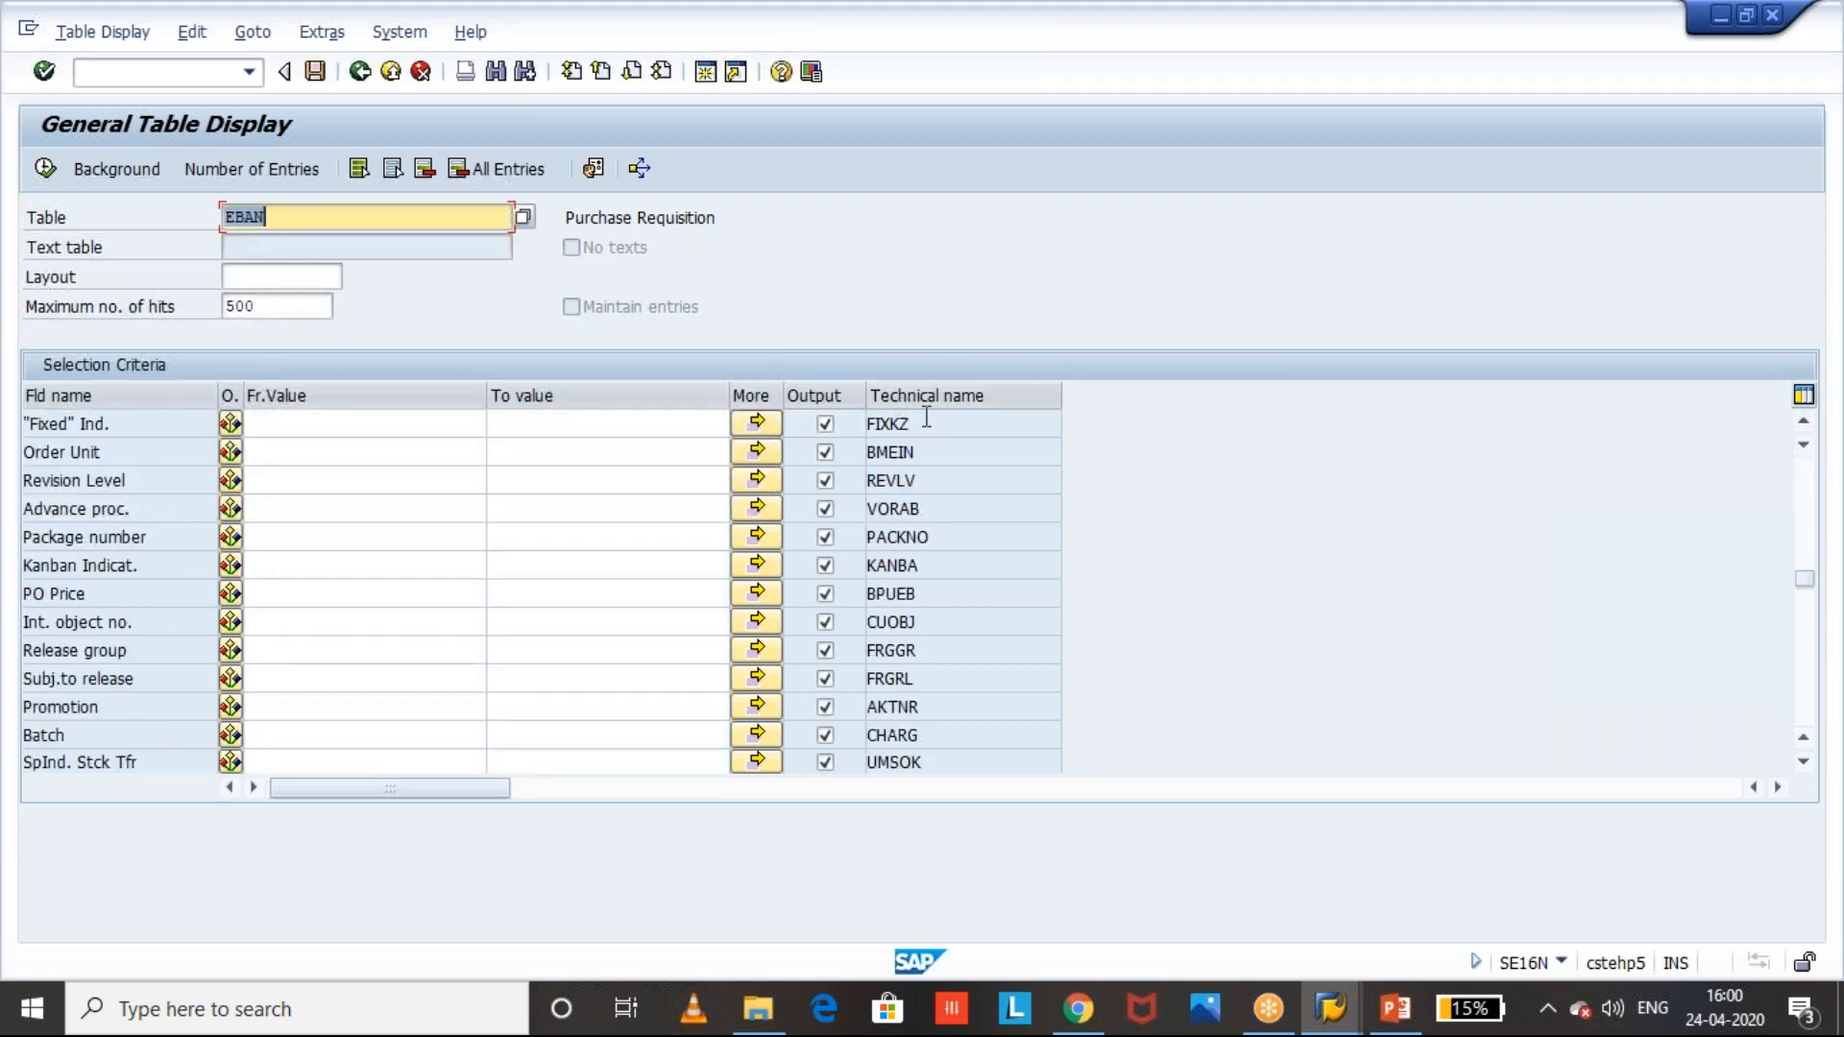
- Compare EBAN's FIXKZ field description with the requisition's CDPOS and CDHDR change entries
{"action": "key", "text": "alt+Tab"}
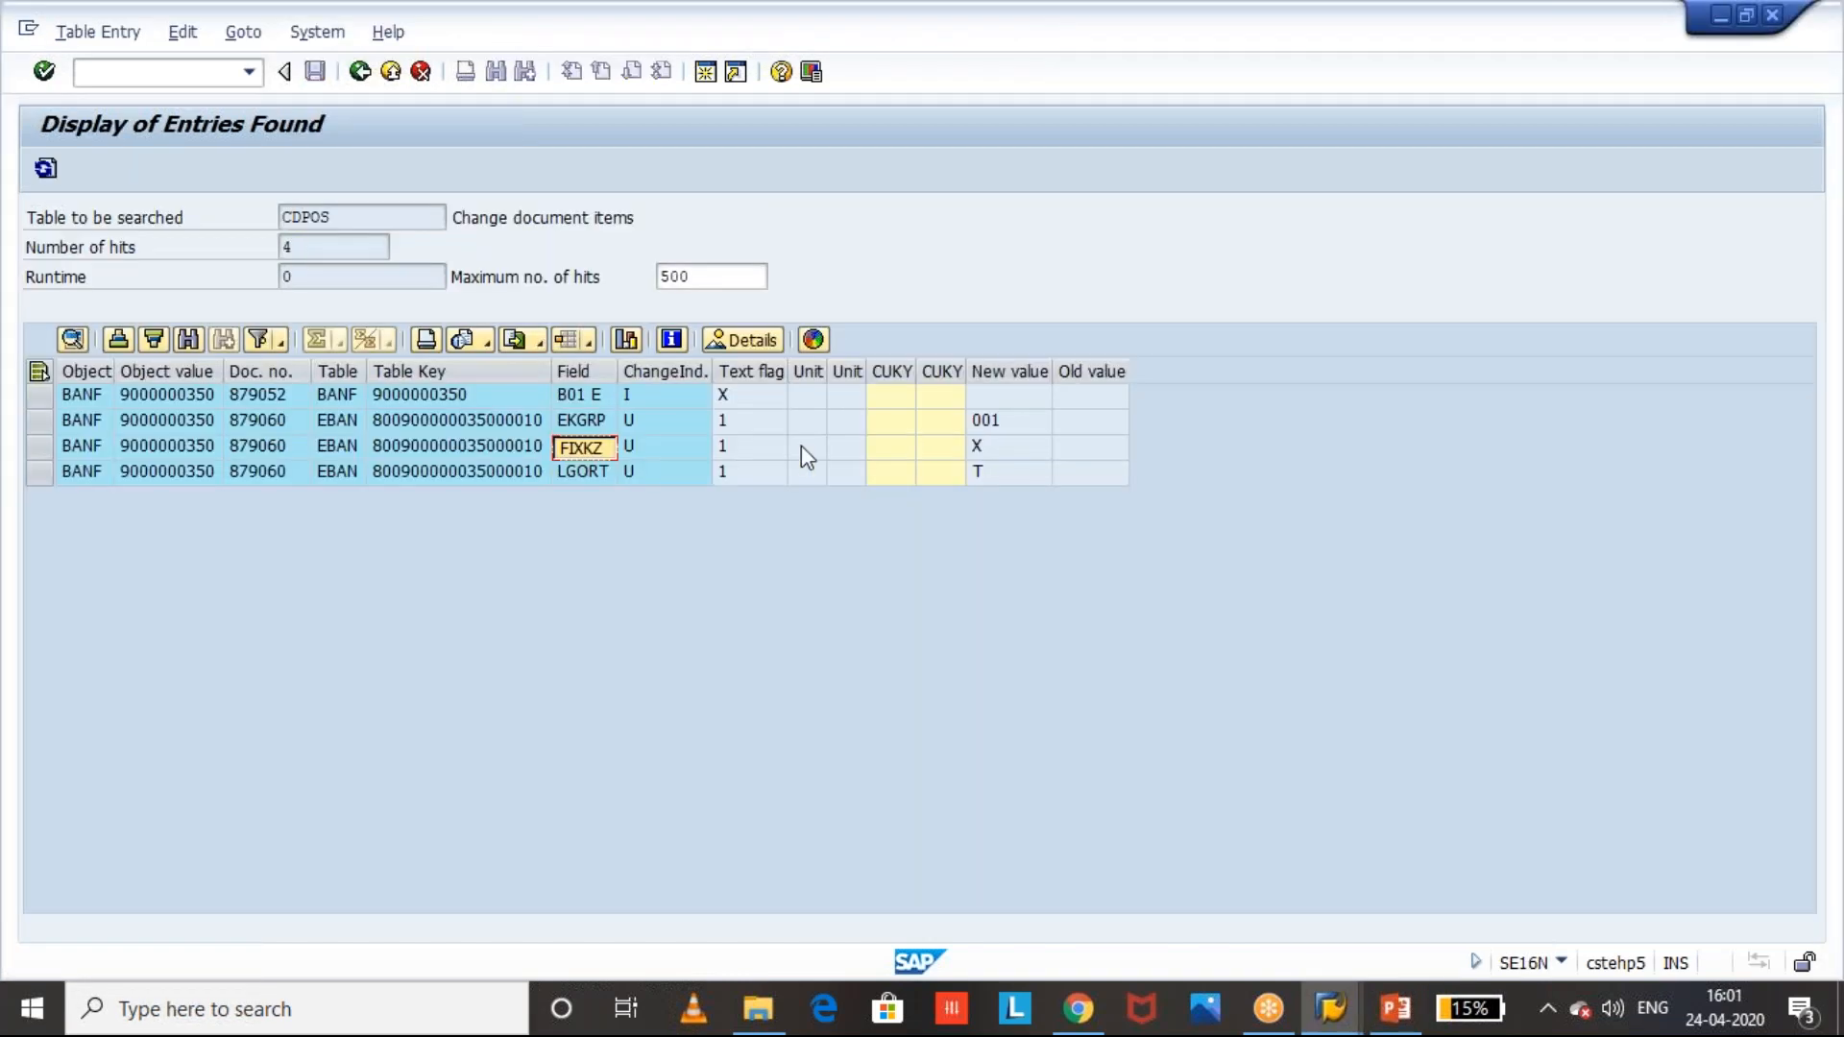
{"action": "key", "text": "alt+Tab"}
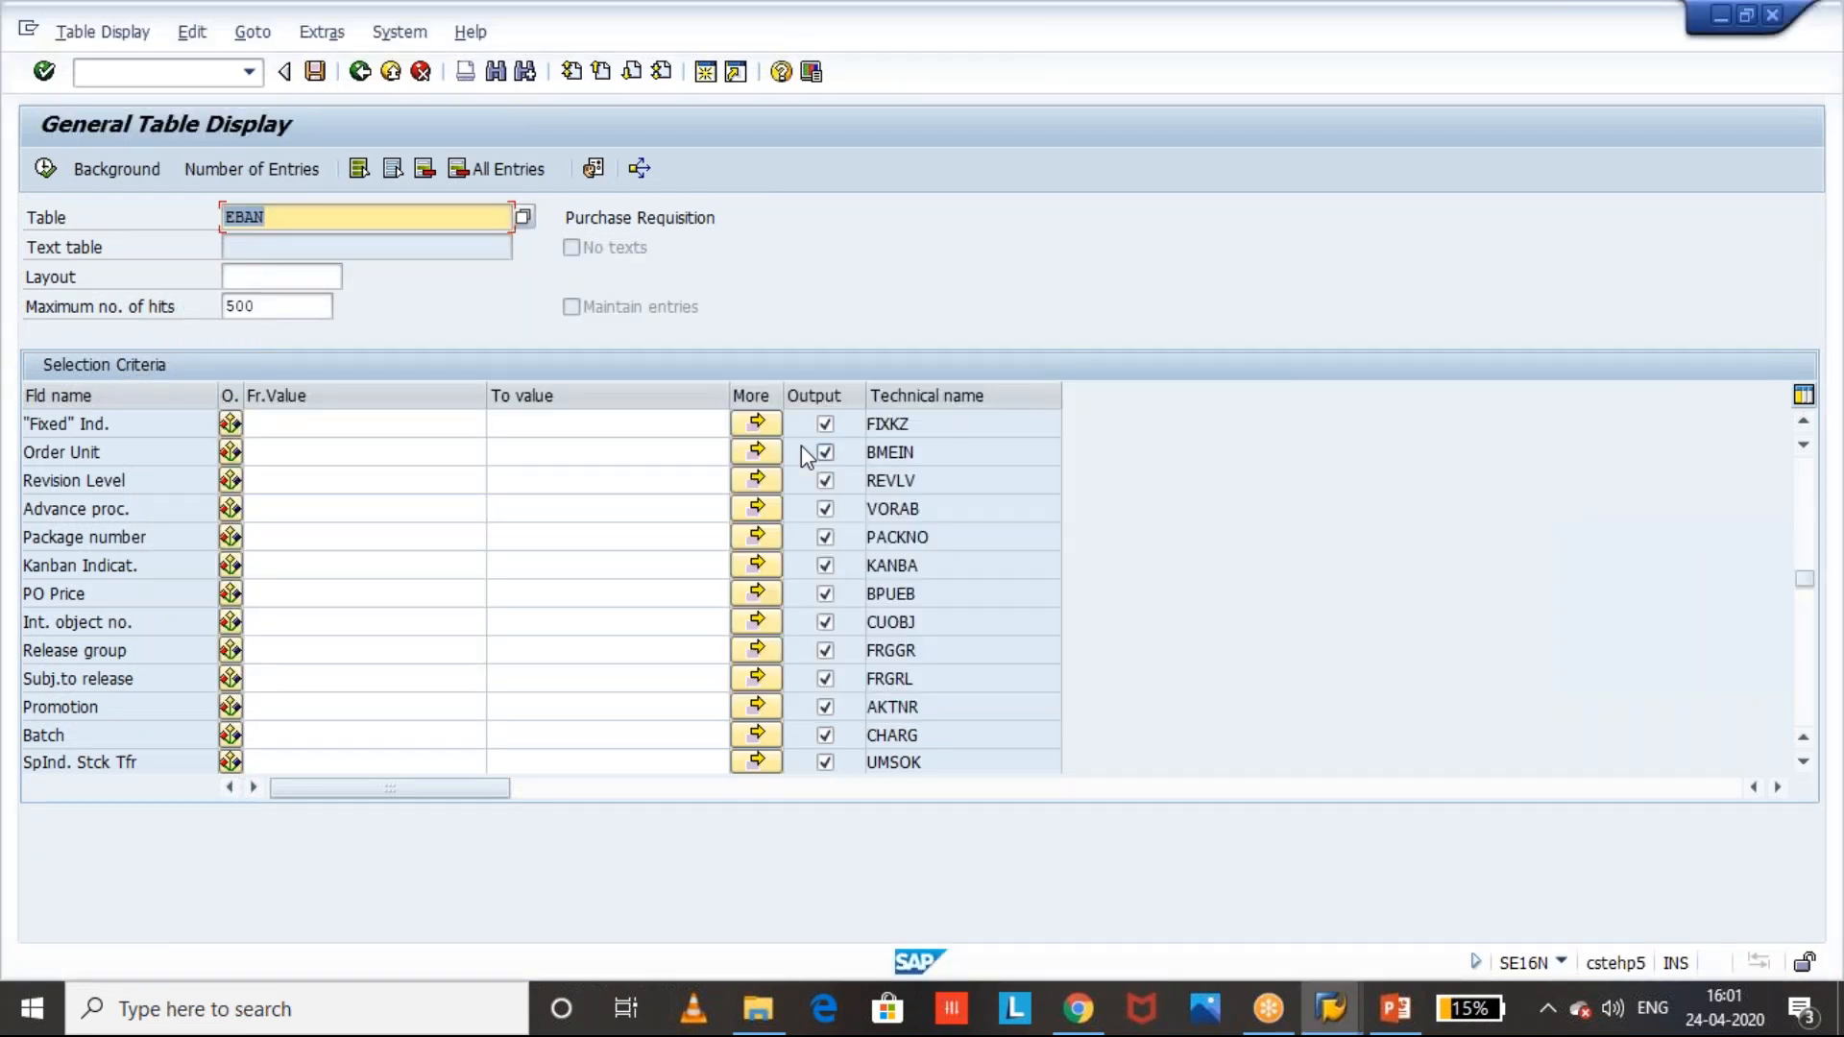
{"action": "key", "text": "alt+Tab"}
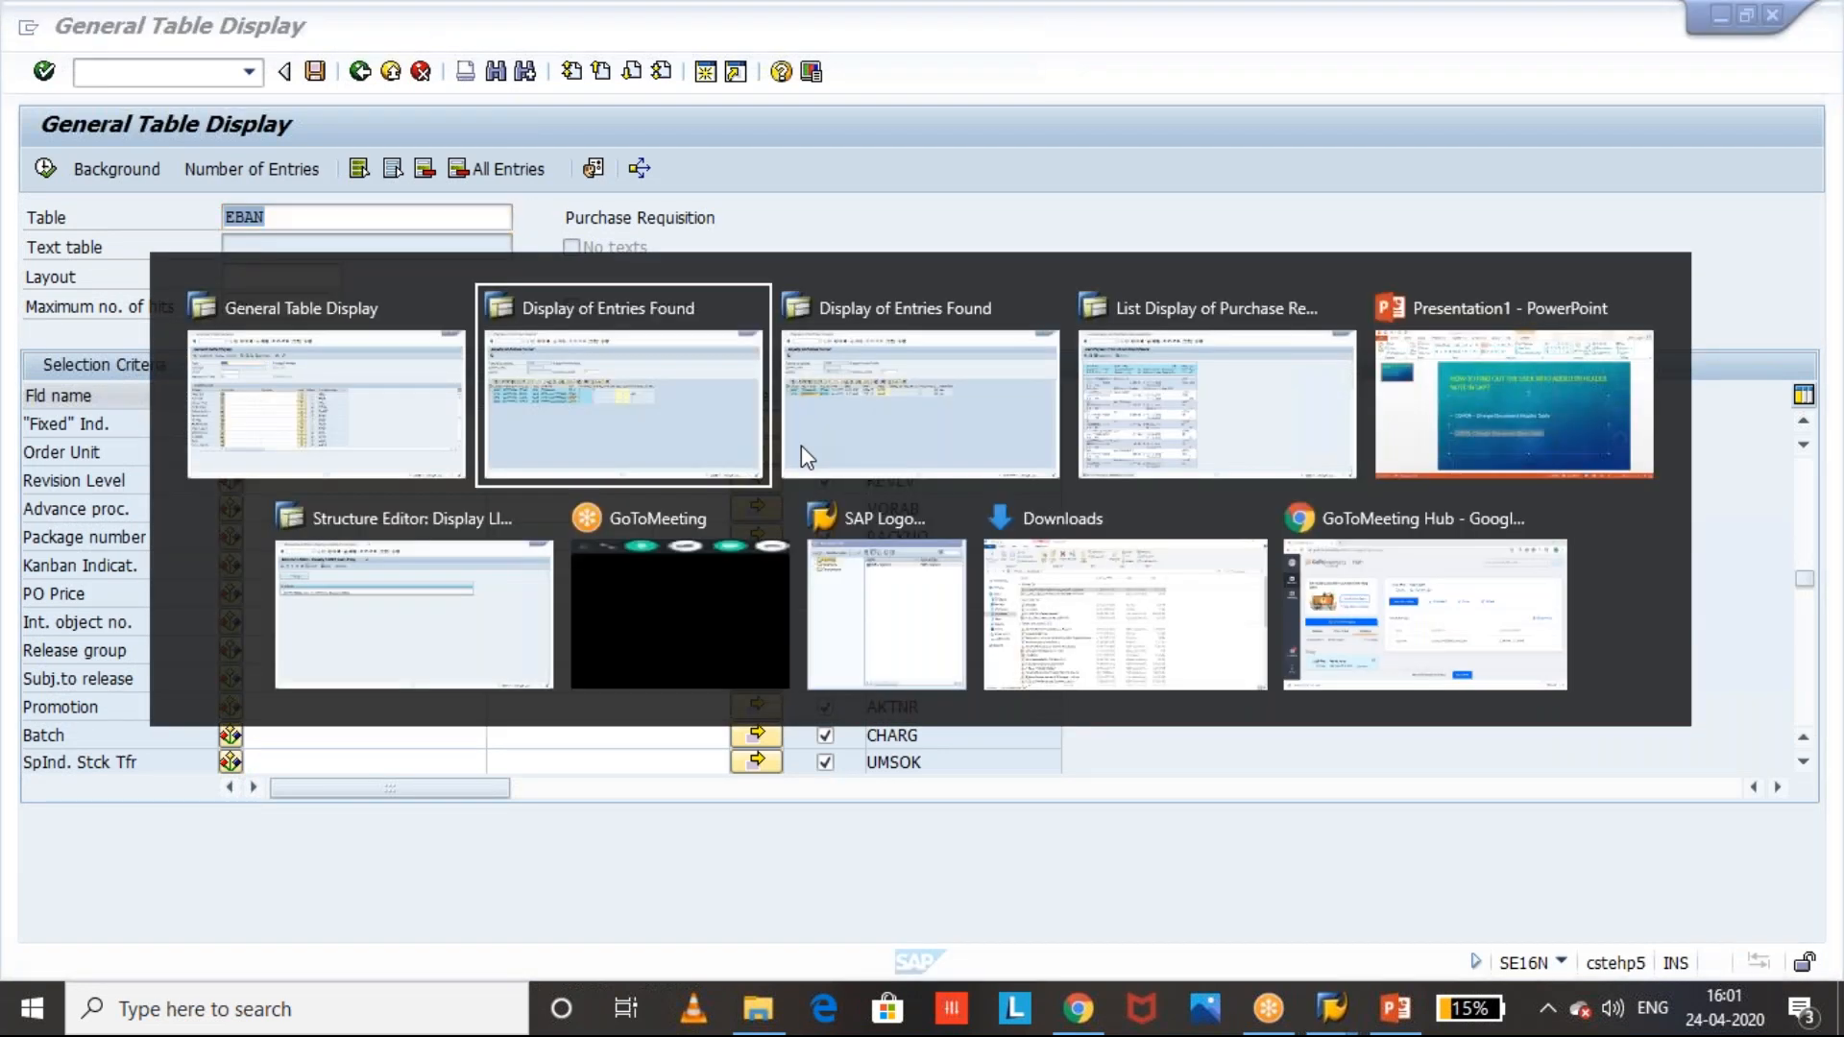
{"action": "key", "text": "alt+Tab"}
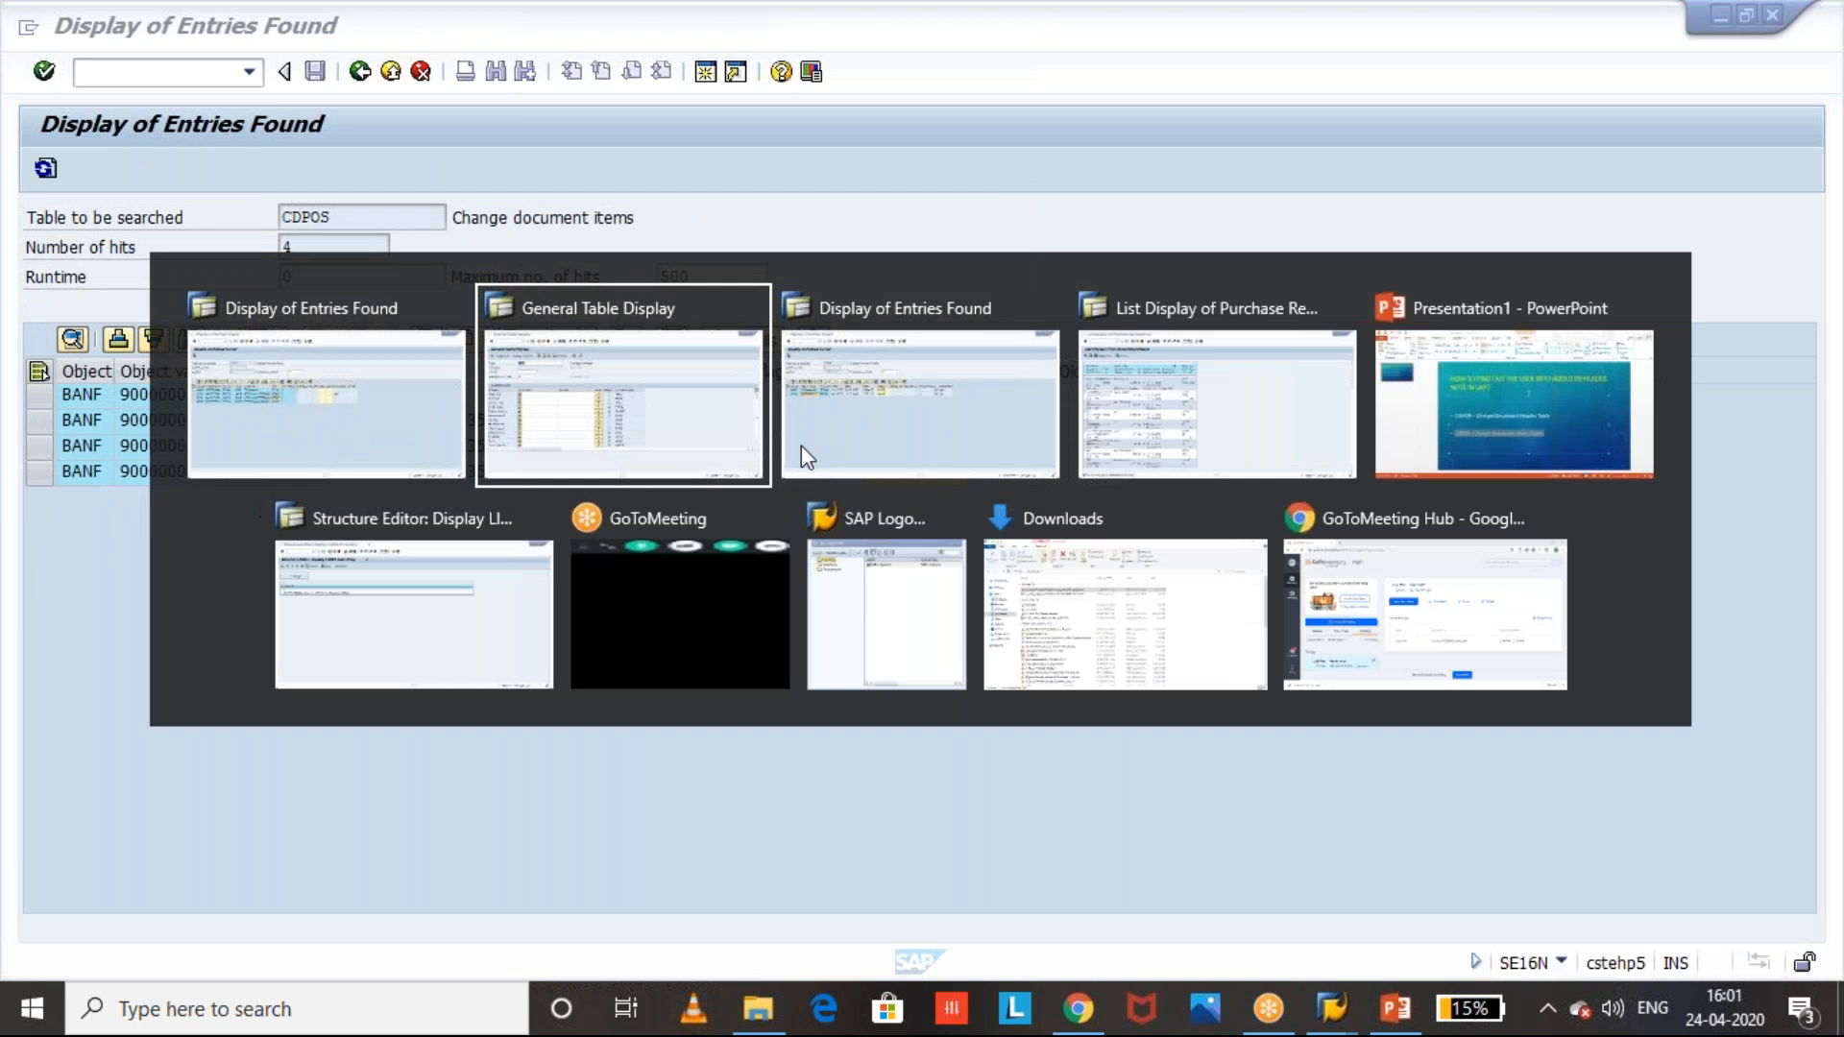
{"action": "key", "text": "alt+Tab"}
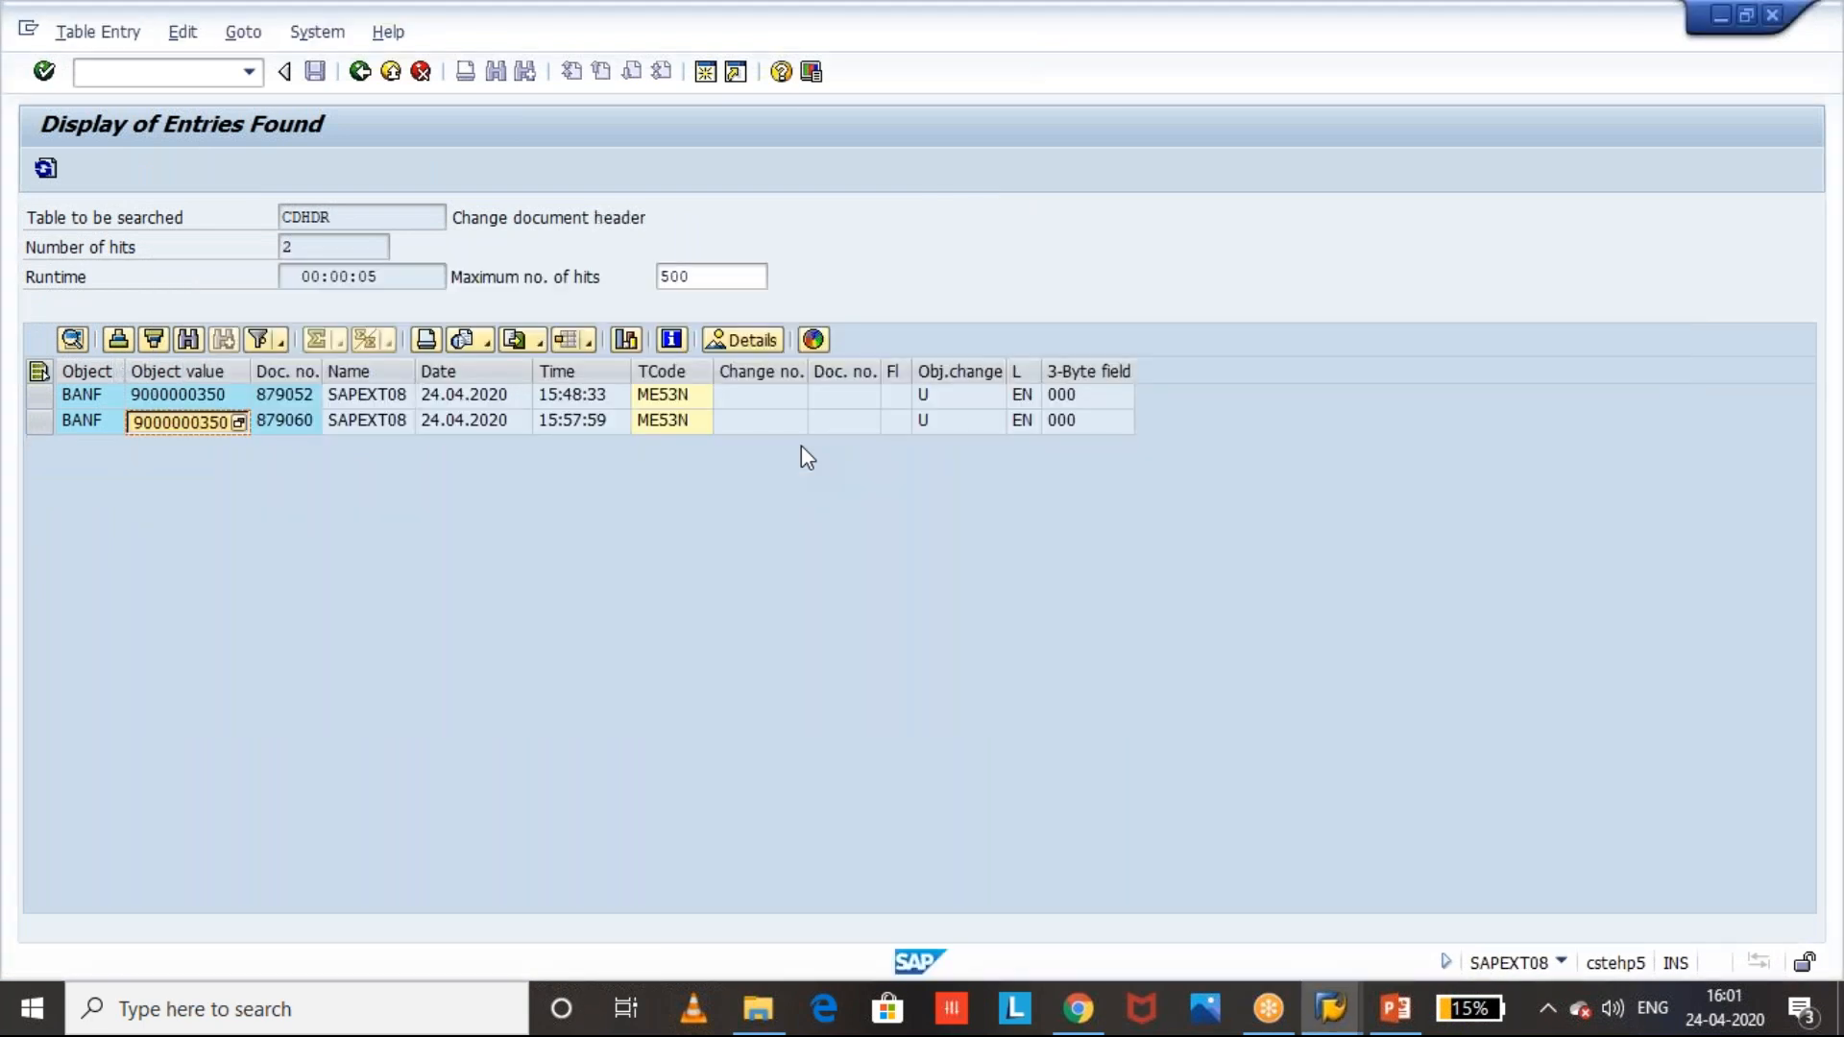
{"action": "key", "text": "alt+Tab"}
{"action": "key", "text": "Tab"}
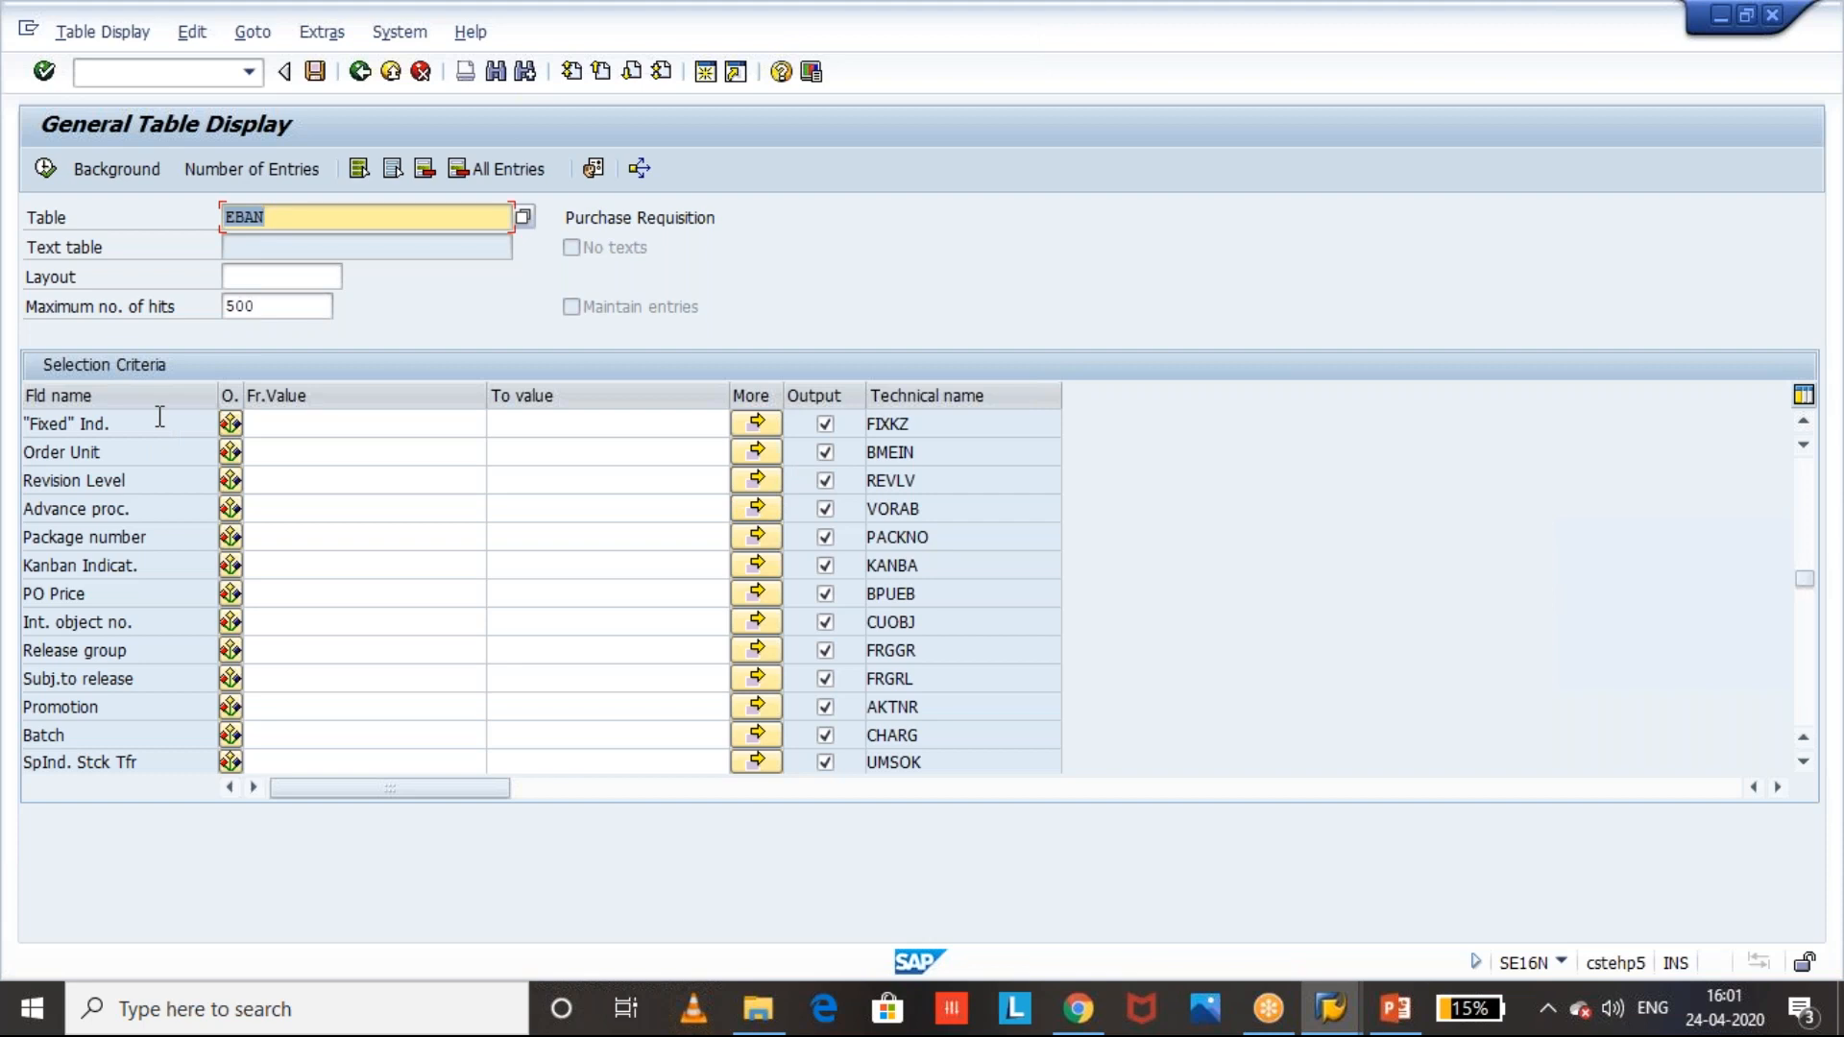
- Bring up the purchase requisition in change mode and inspect item 10's overview columns and source of supply data
{"action": "key", "text": "alt+Tab"}
{"action": "key", "text": "Tab"}
{"action": "key", "text": "Tab"}
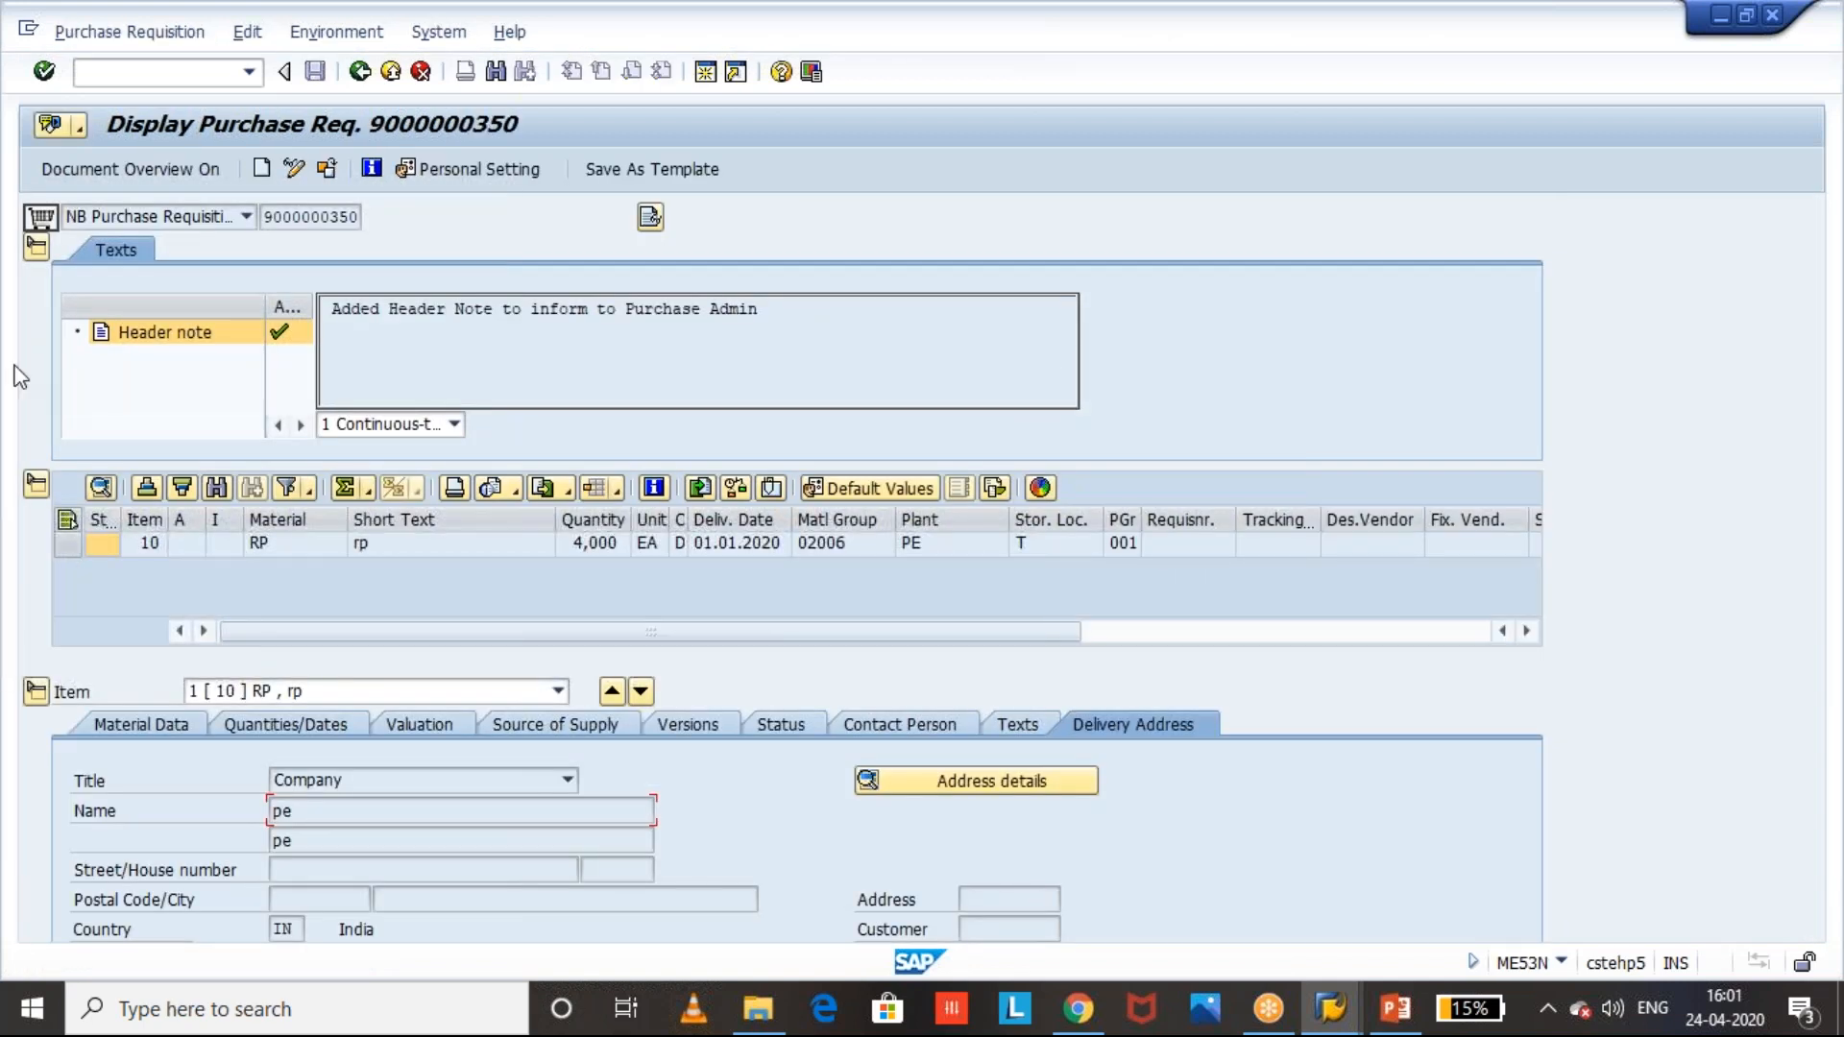
{"action": "left_click", "coordinate": [294, 171]}
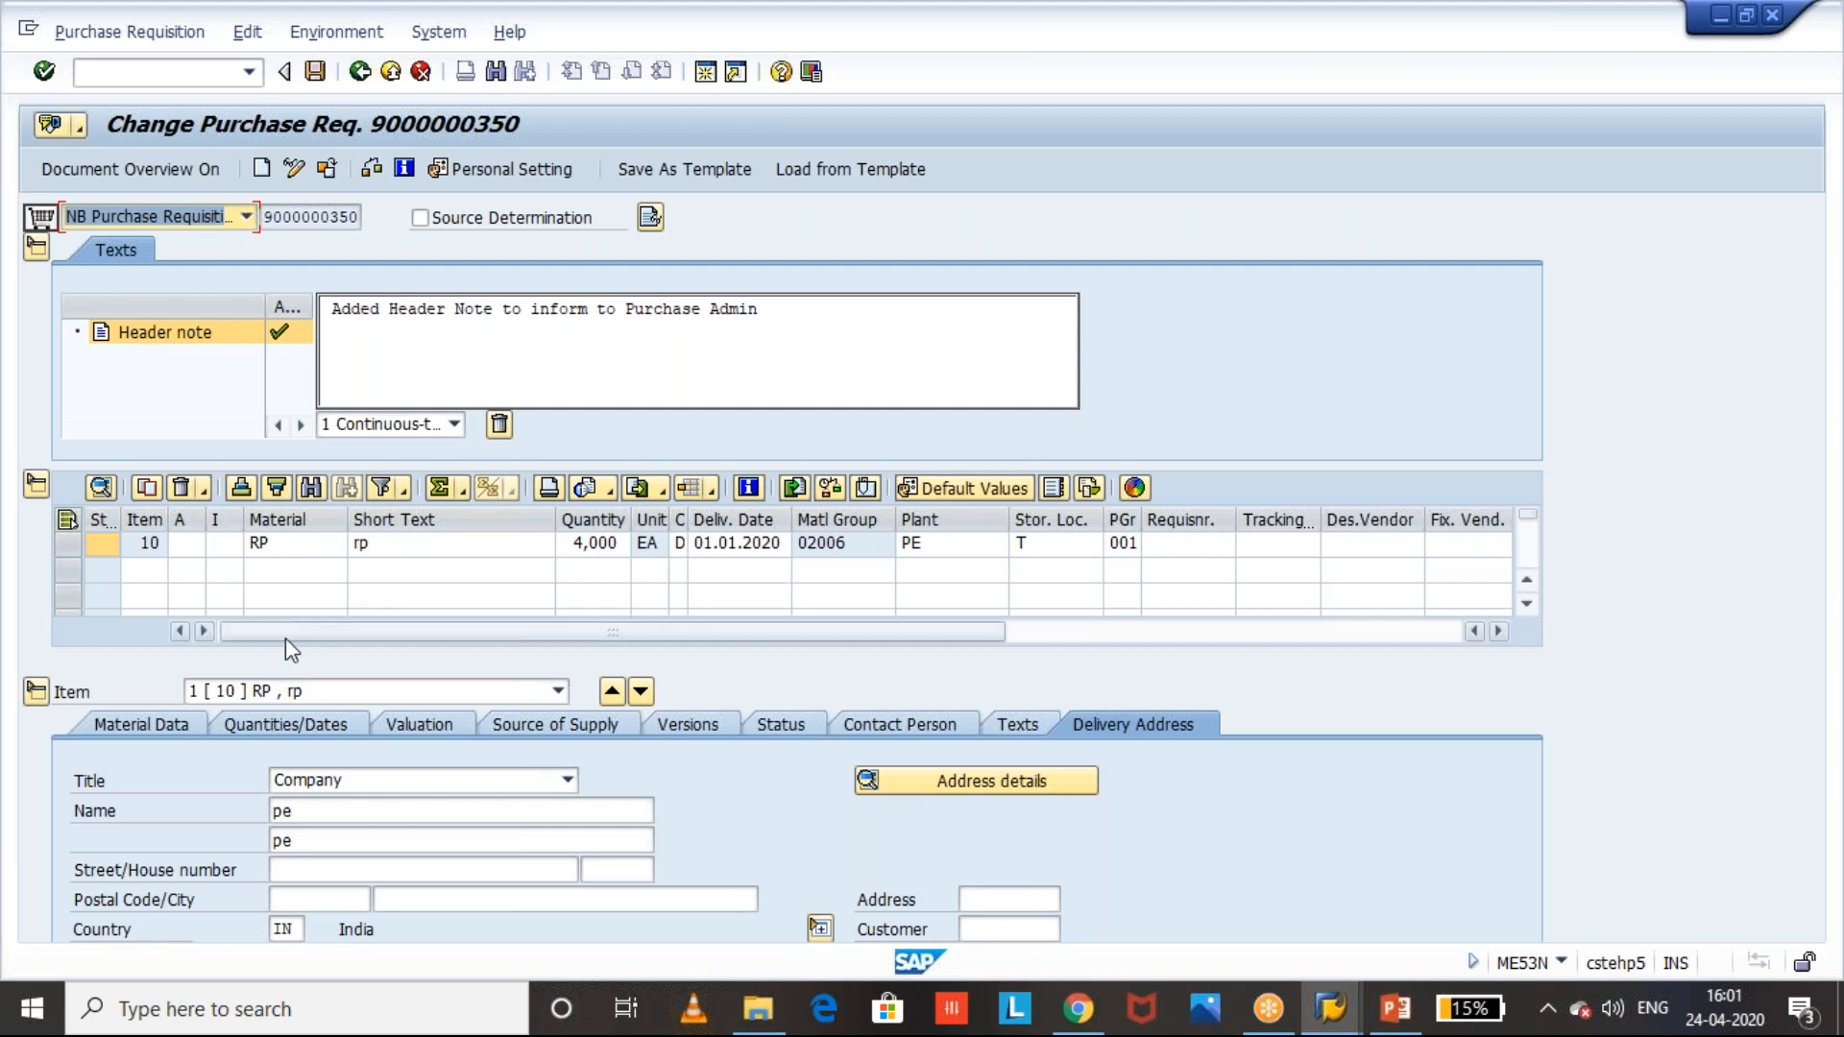
{"action": "left_click_drag", "start_coordinate": [291, 630], "coordinate": [921, 653]}
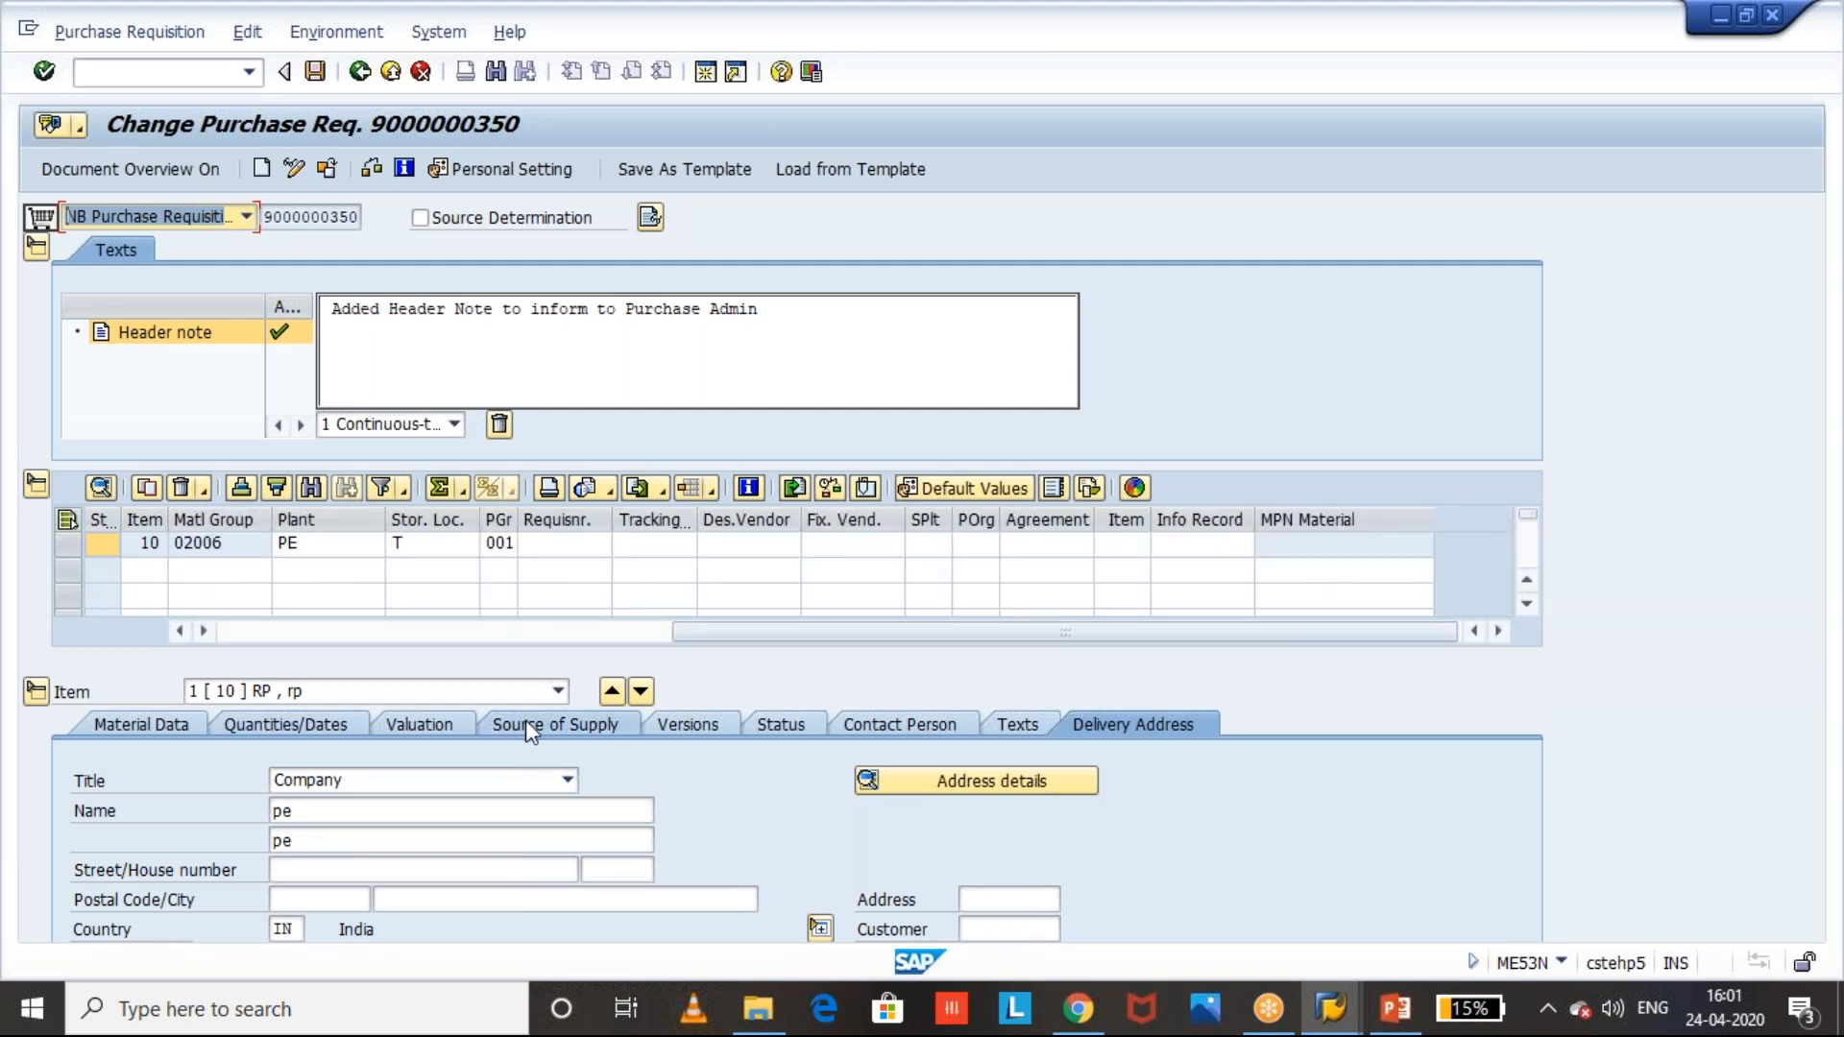
{"action": "left_click", "coordinate": [556, 726]}
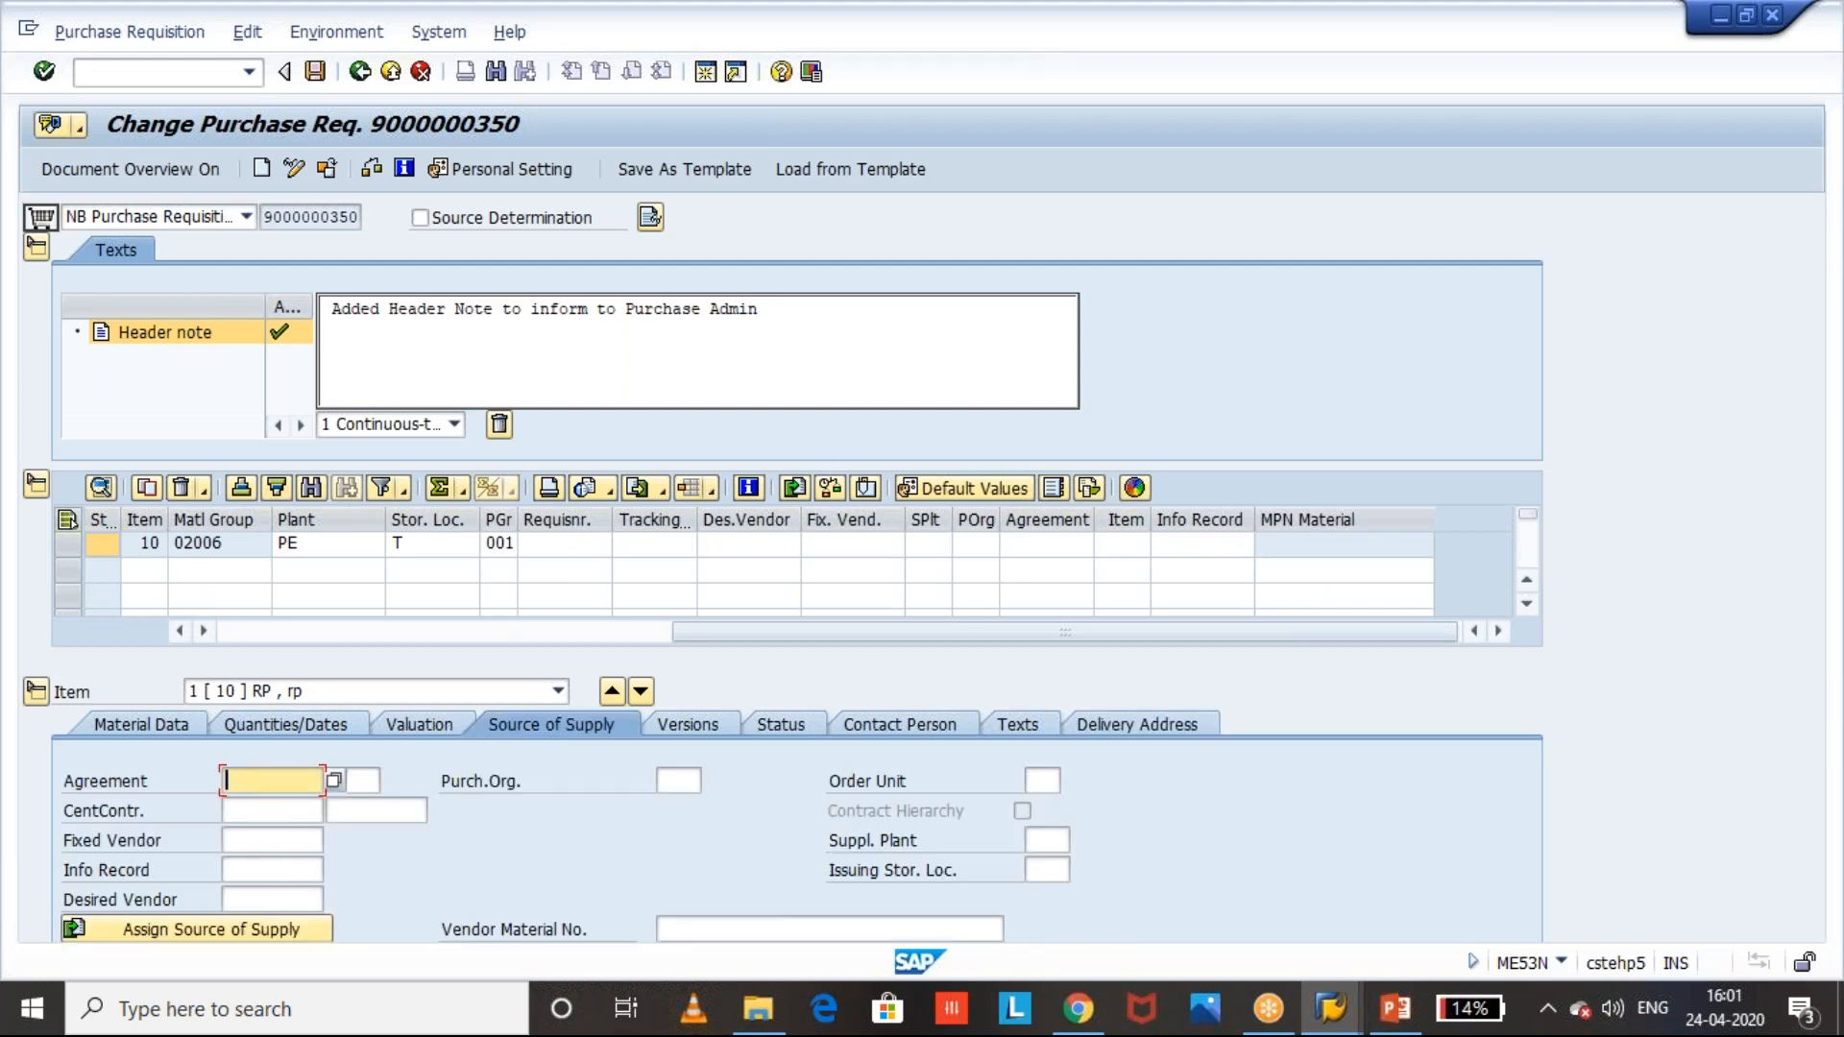
{"action": "left_click_drag", "start_coordinate": [745, 625], "coordinate": [235, 636]}
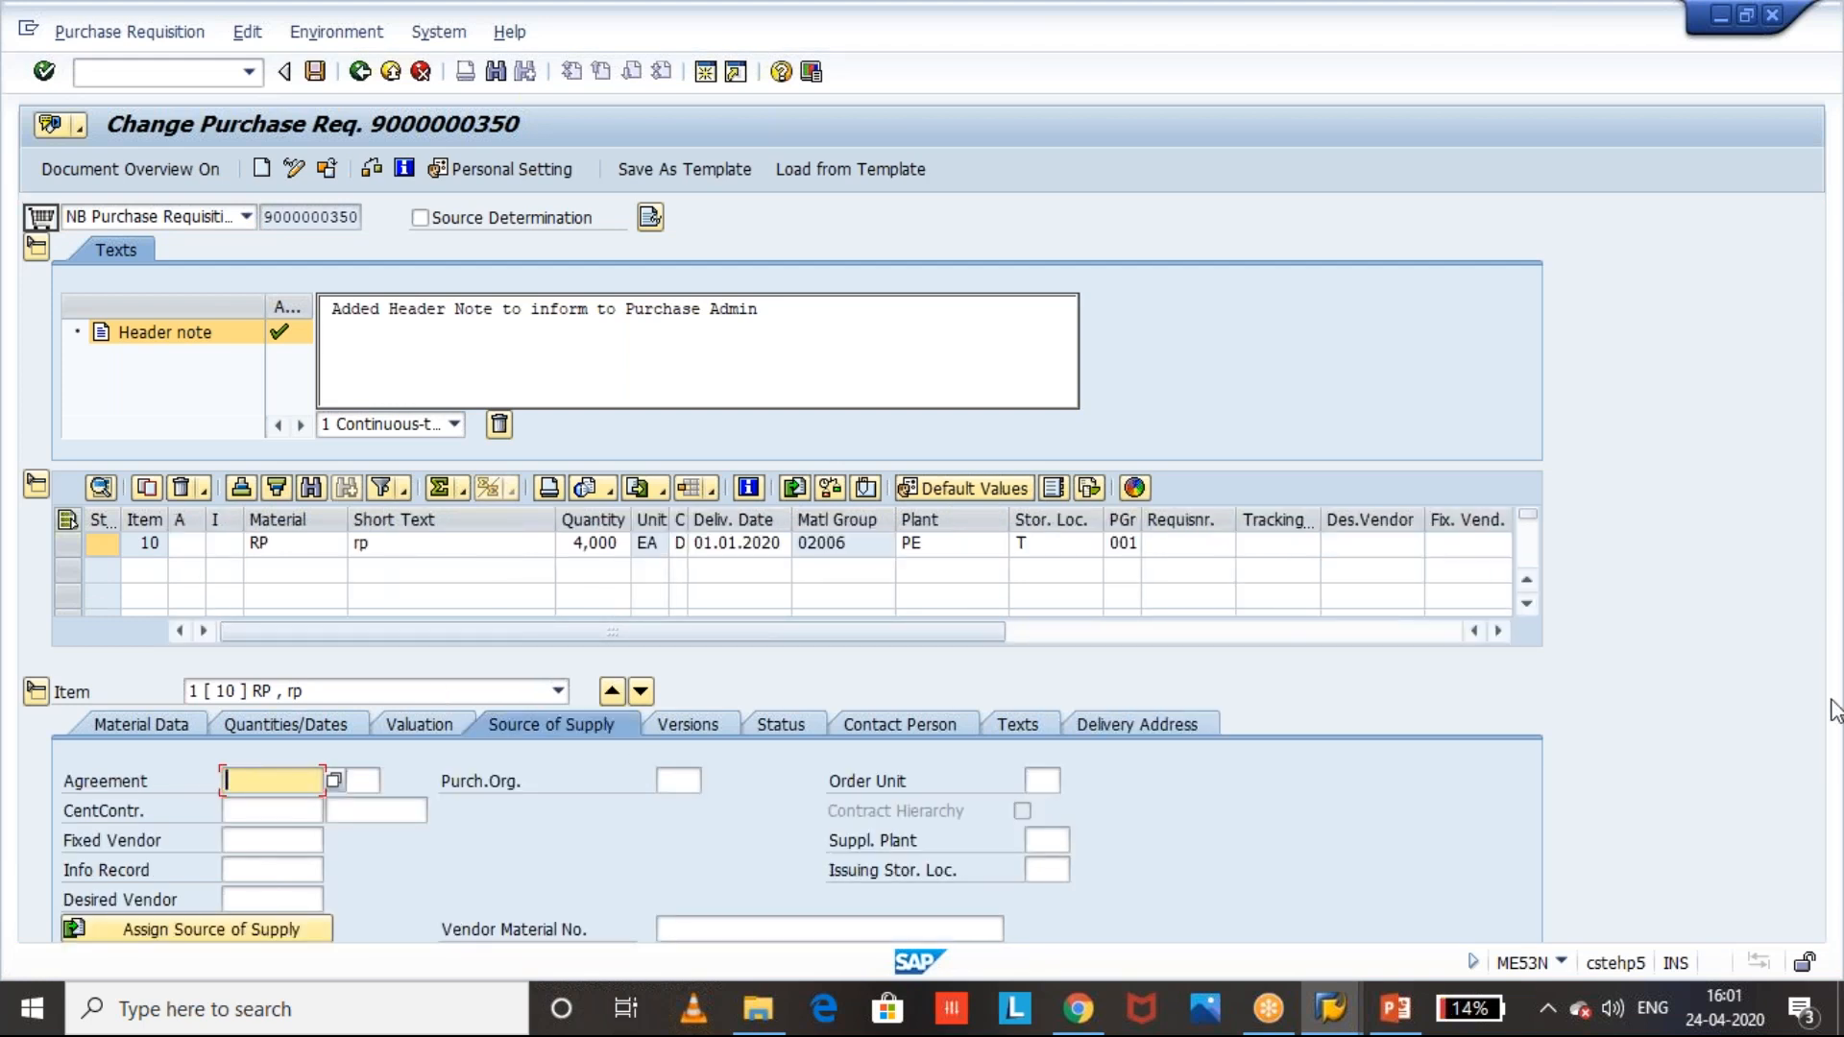
- Inspect item 10's quantity and date data and read the field help for the Fixed ID indicator
{"action": "left_click", "coordinate": [144, 732]}
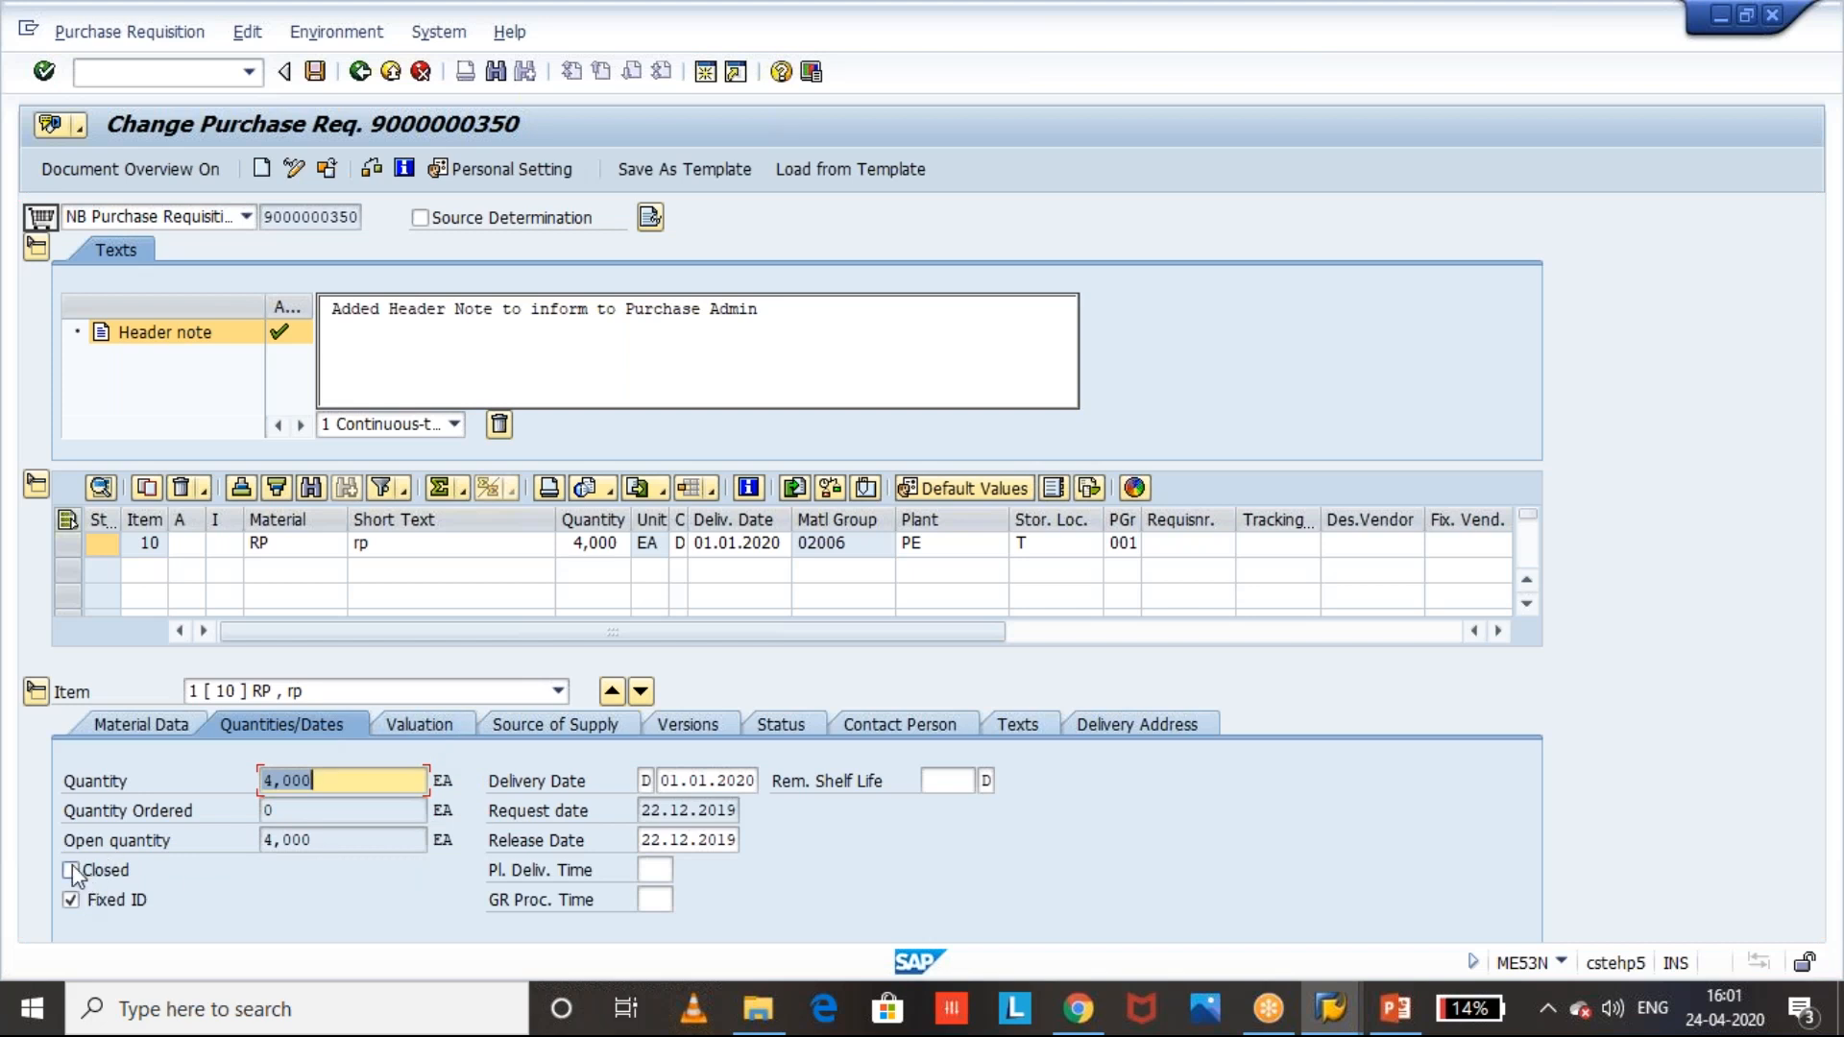
{"action": "left_click", "coordinate": [73, 872]}
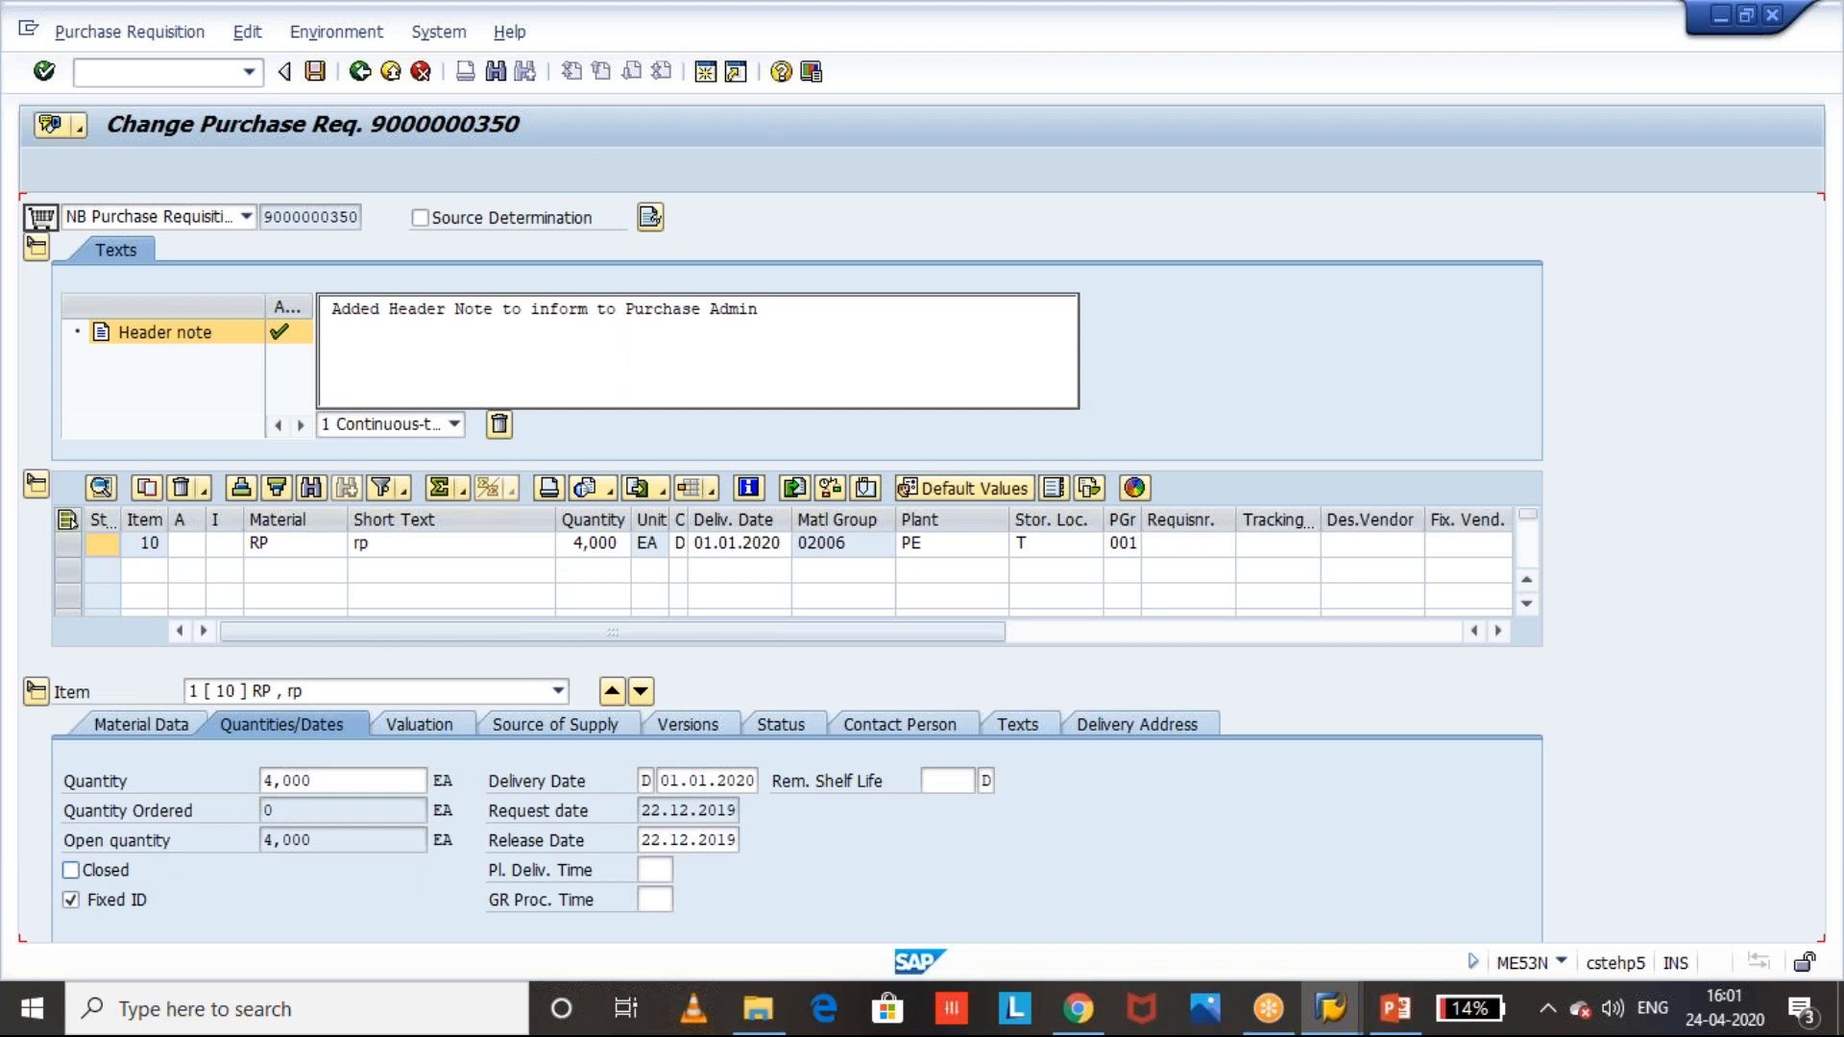
{"action": "left_click", "coordinate": [71, 871]}
{"action": "left_click", "coordinate": [72, 900]}
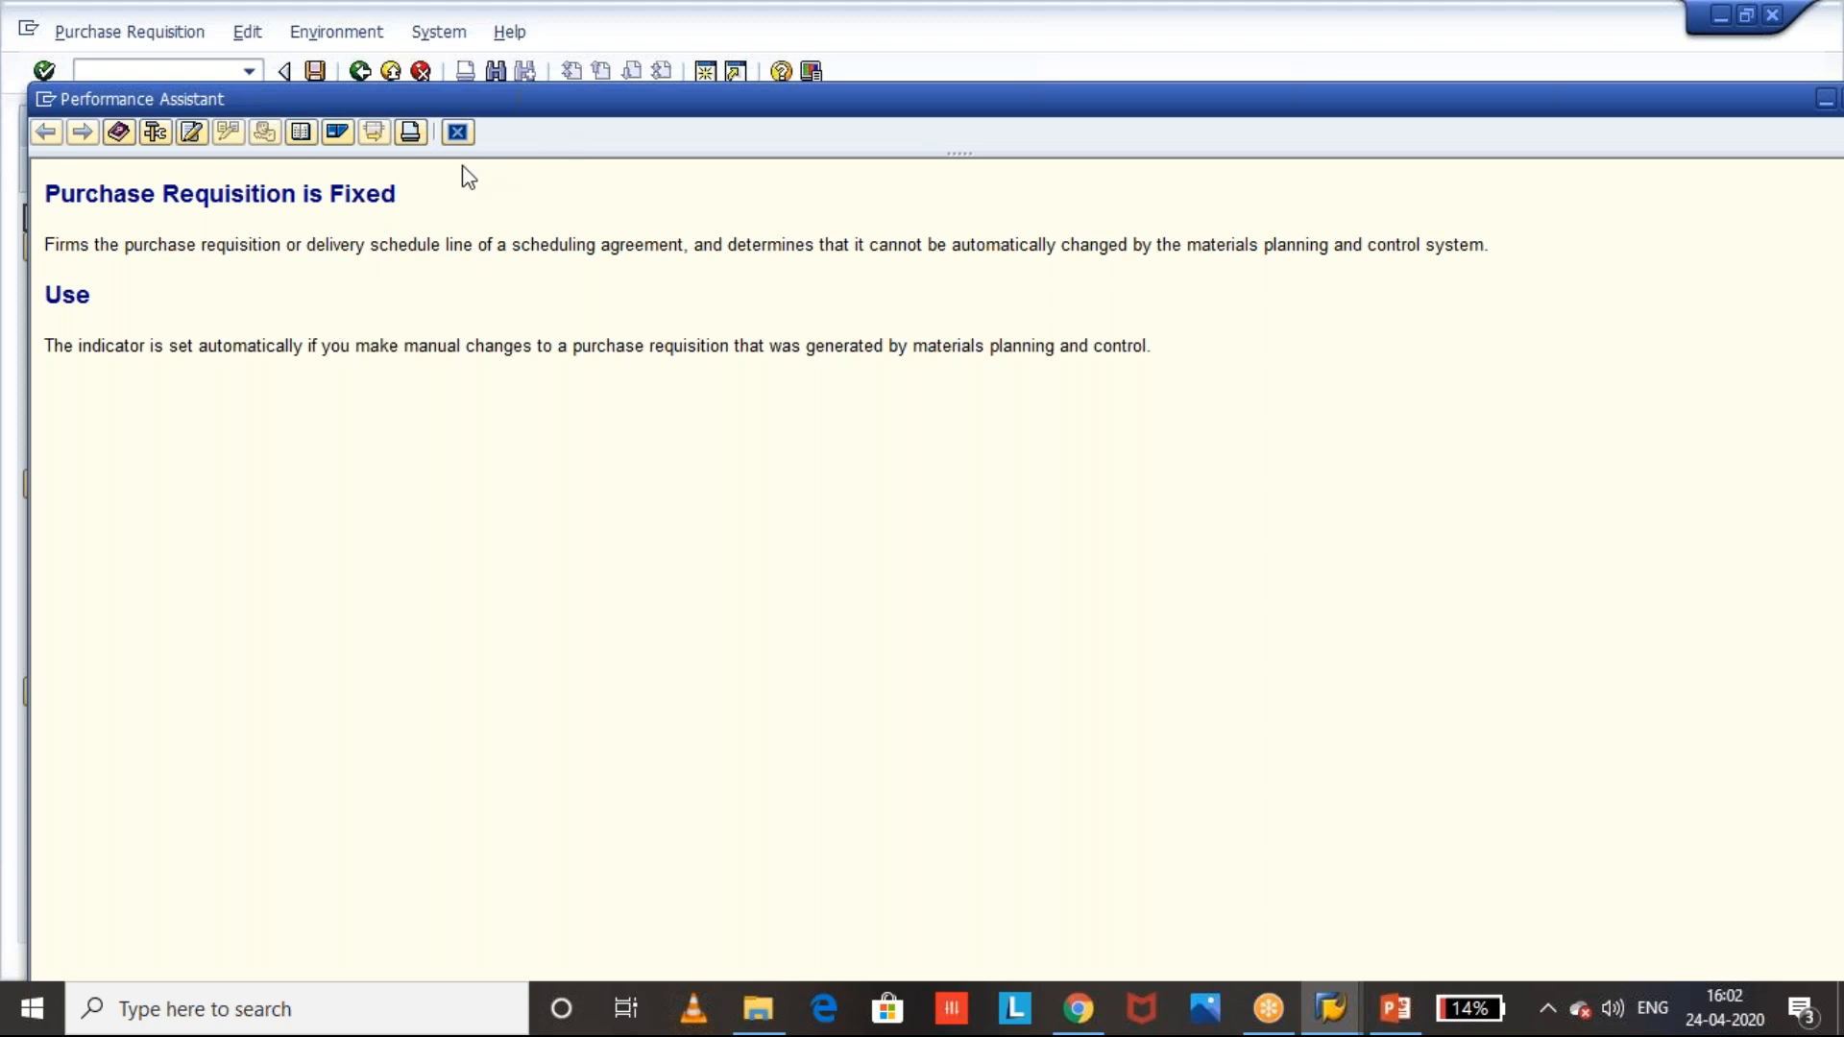
{"action": "left_click", "coordinate": [458, 133]}
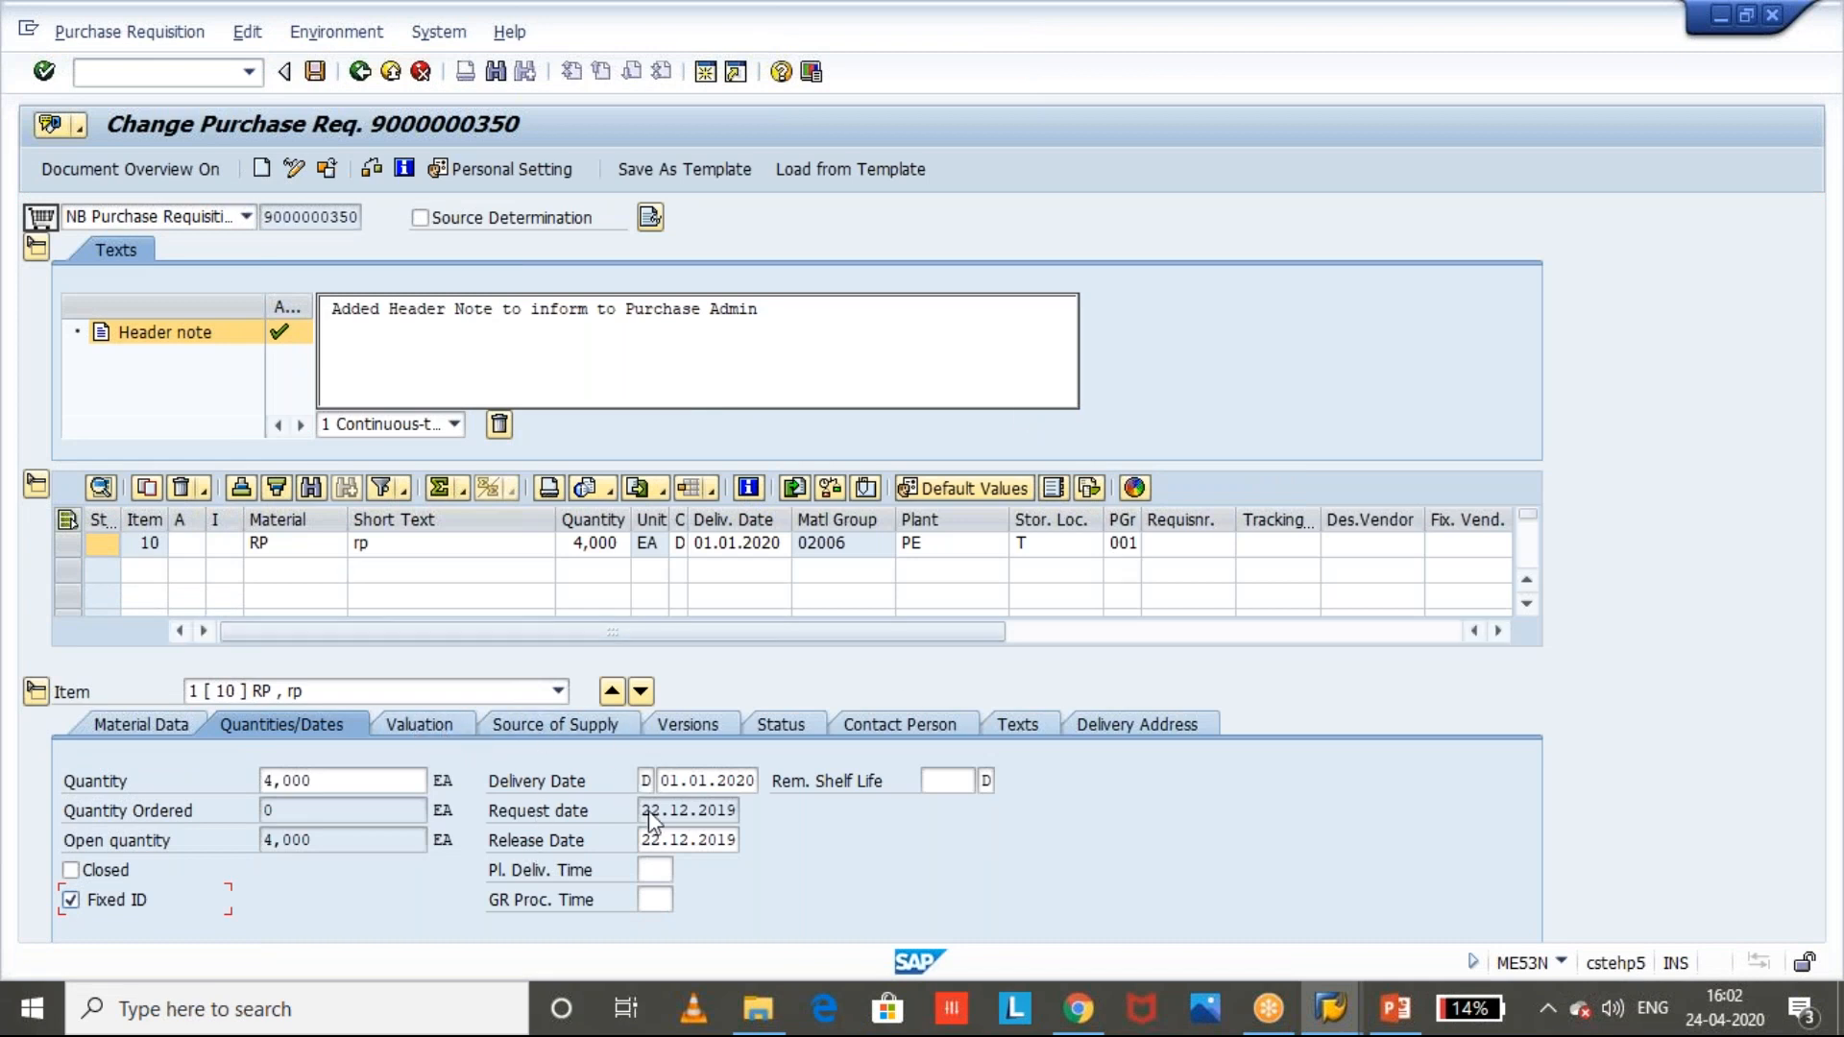
- Check the creation indicator in item 10's contact person data
{"action": "left_click", "coordinate": [882, 727]}
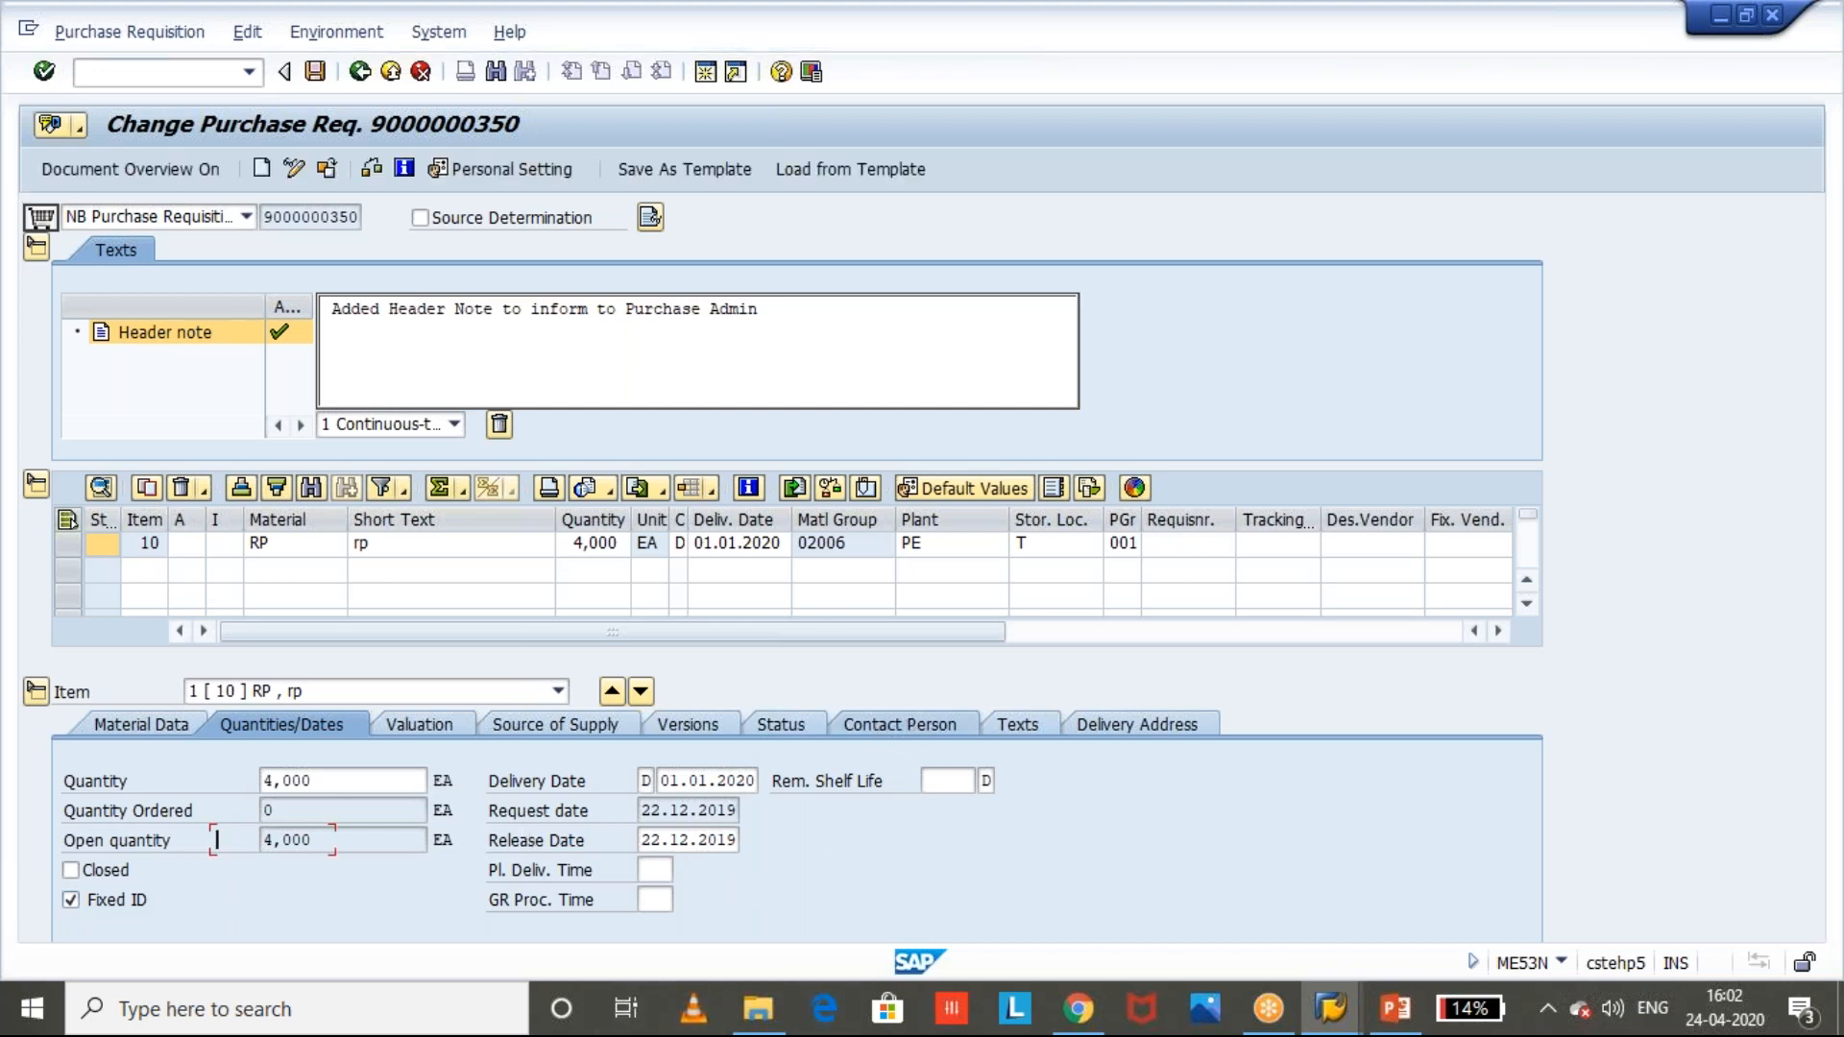
{"action": "left_click", "coordinate": [425, 814]}
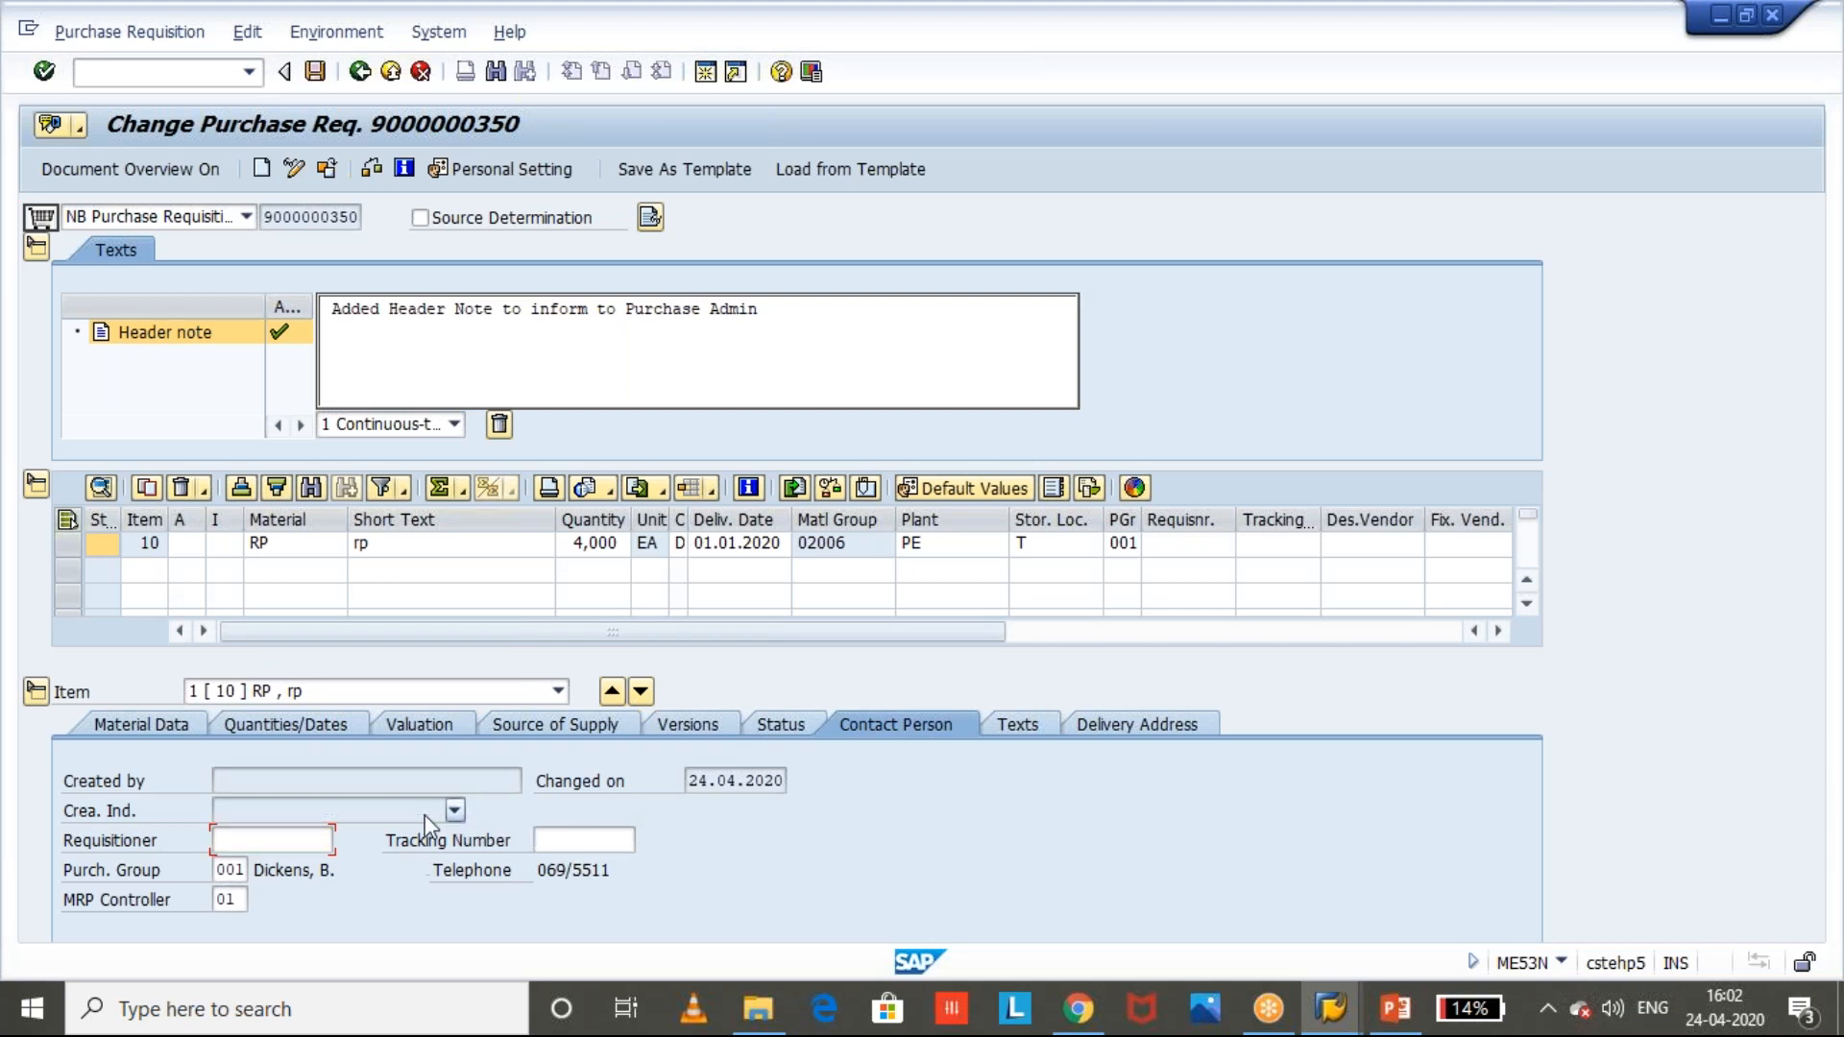
{"action": "left_click", "coordinate": [424, 814]}
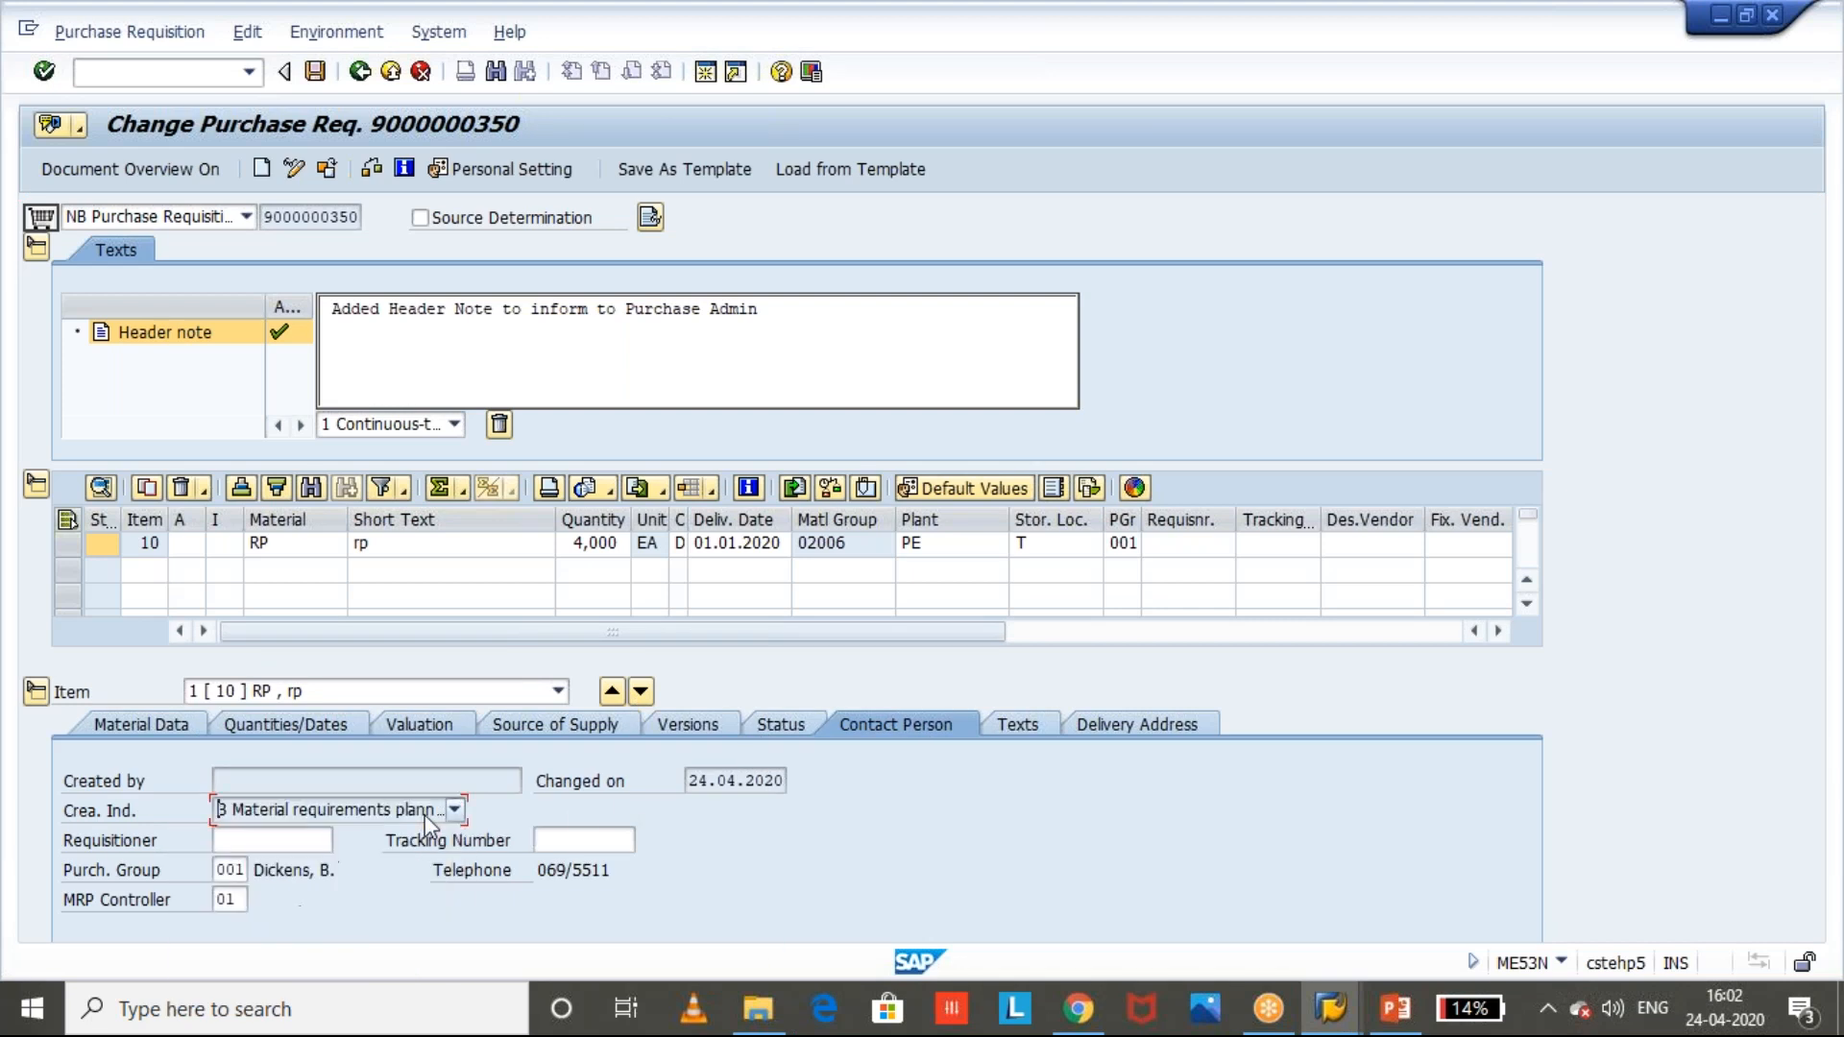
{"action": "left_click", "coordinate": [272, 839]}
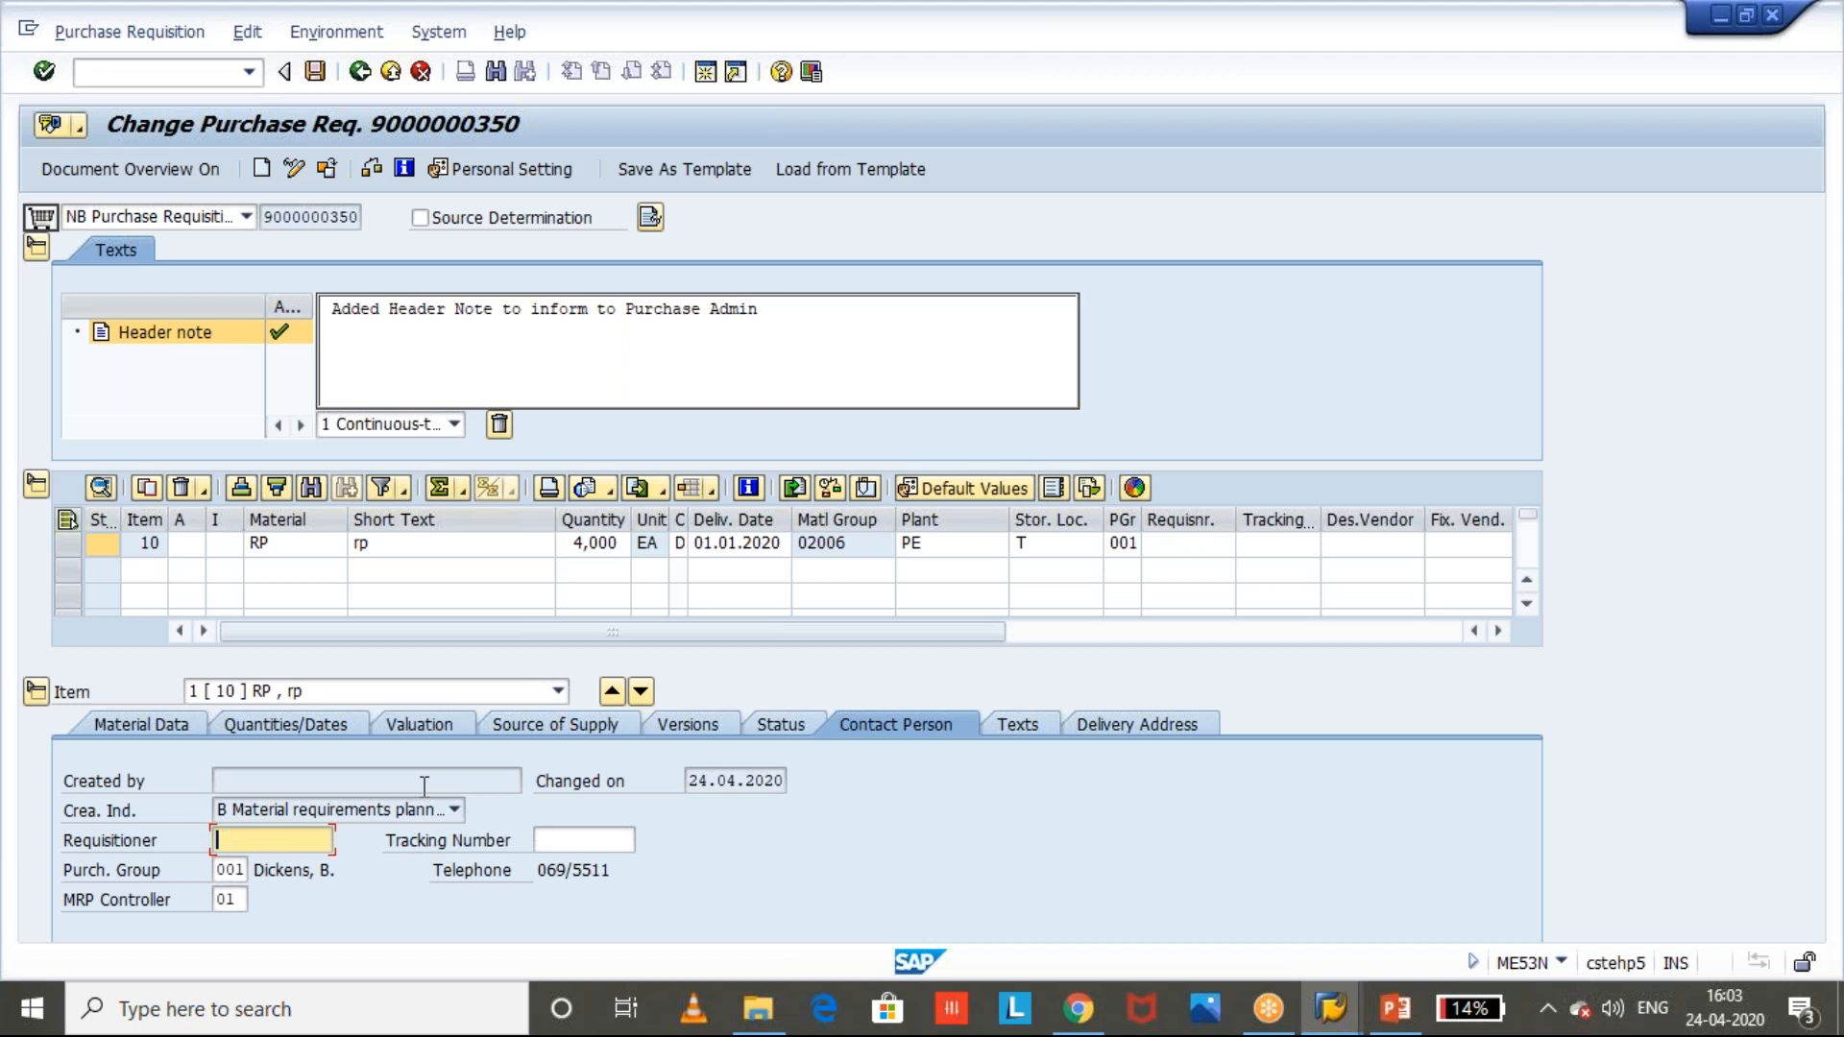
- Bring up the requisition's CDPOS results and select the EKGRP and LGORT change entries together
{"action": "key", "text": "alt+Tab"}
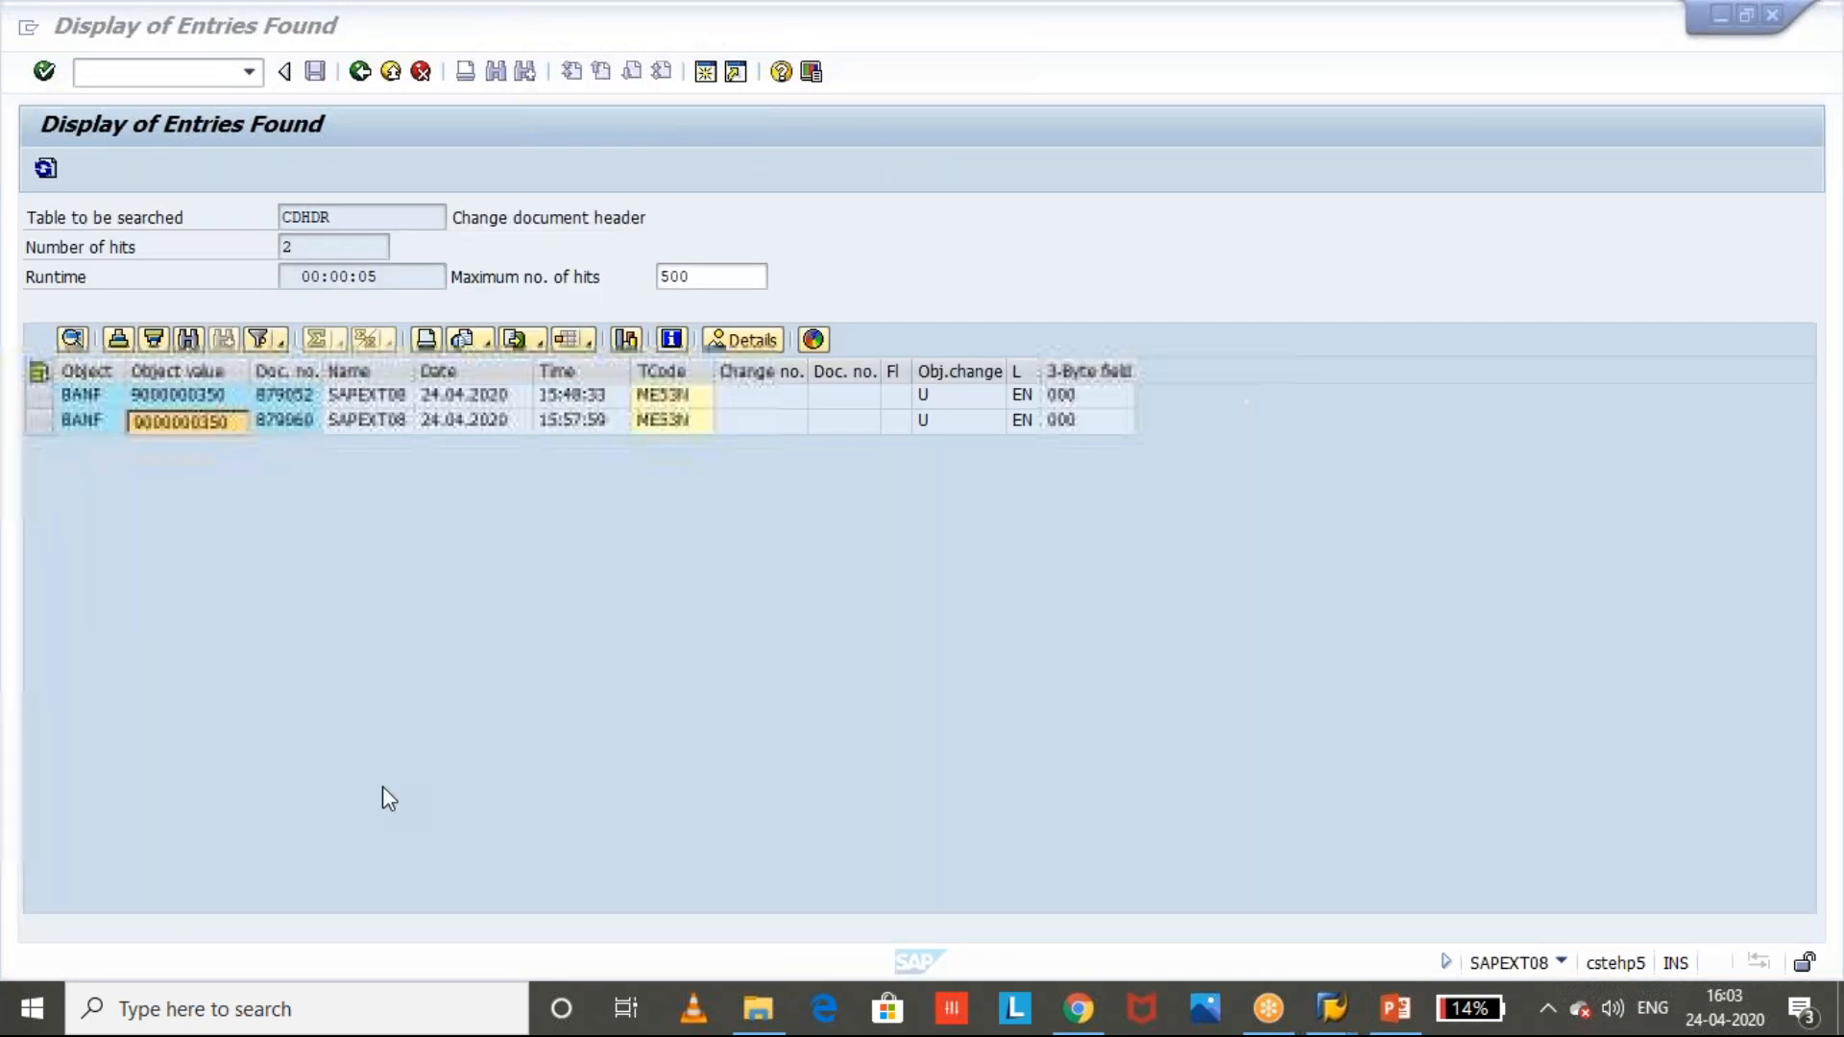
{"action": "key", "text": "alt+Tab"}
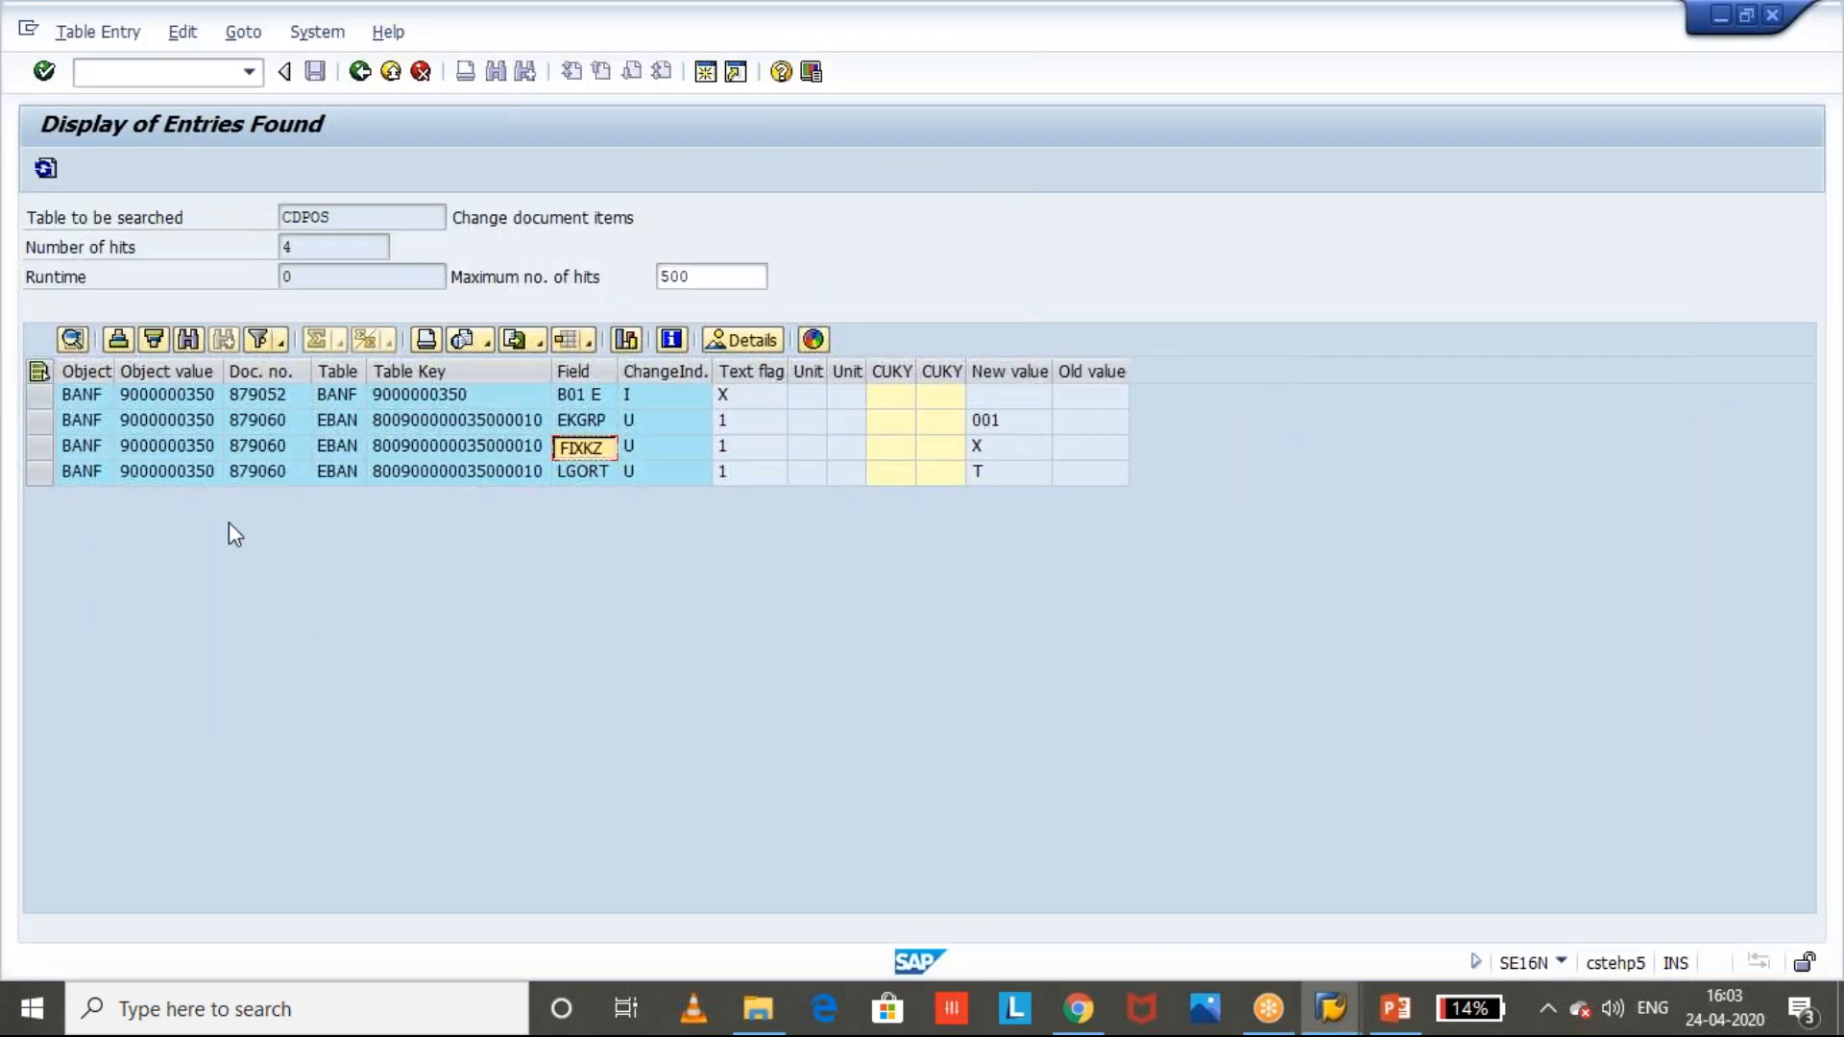
{"action": "left_click", "coordinate": [38, 421]}
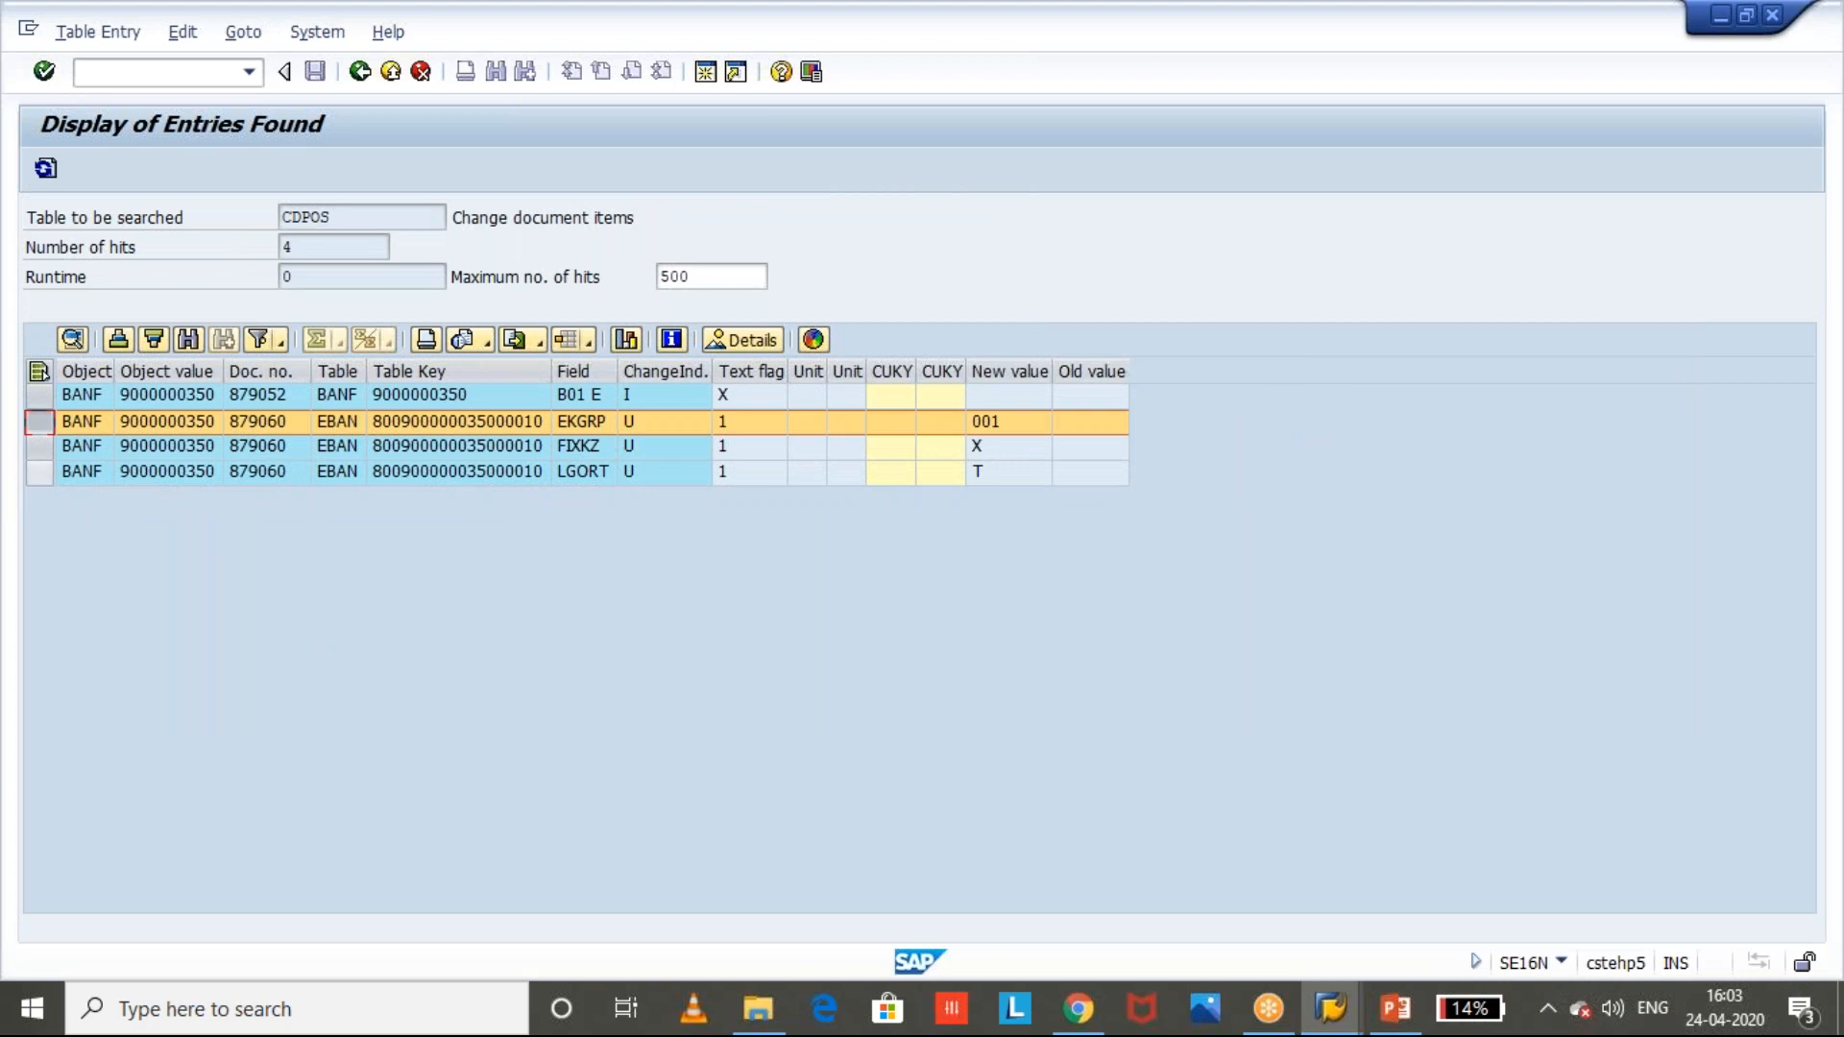
{"action": "left_click", "coordinate": [38, 473], "text": "ctrl"}
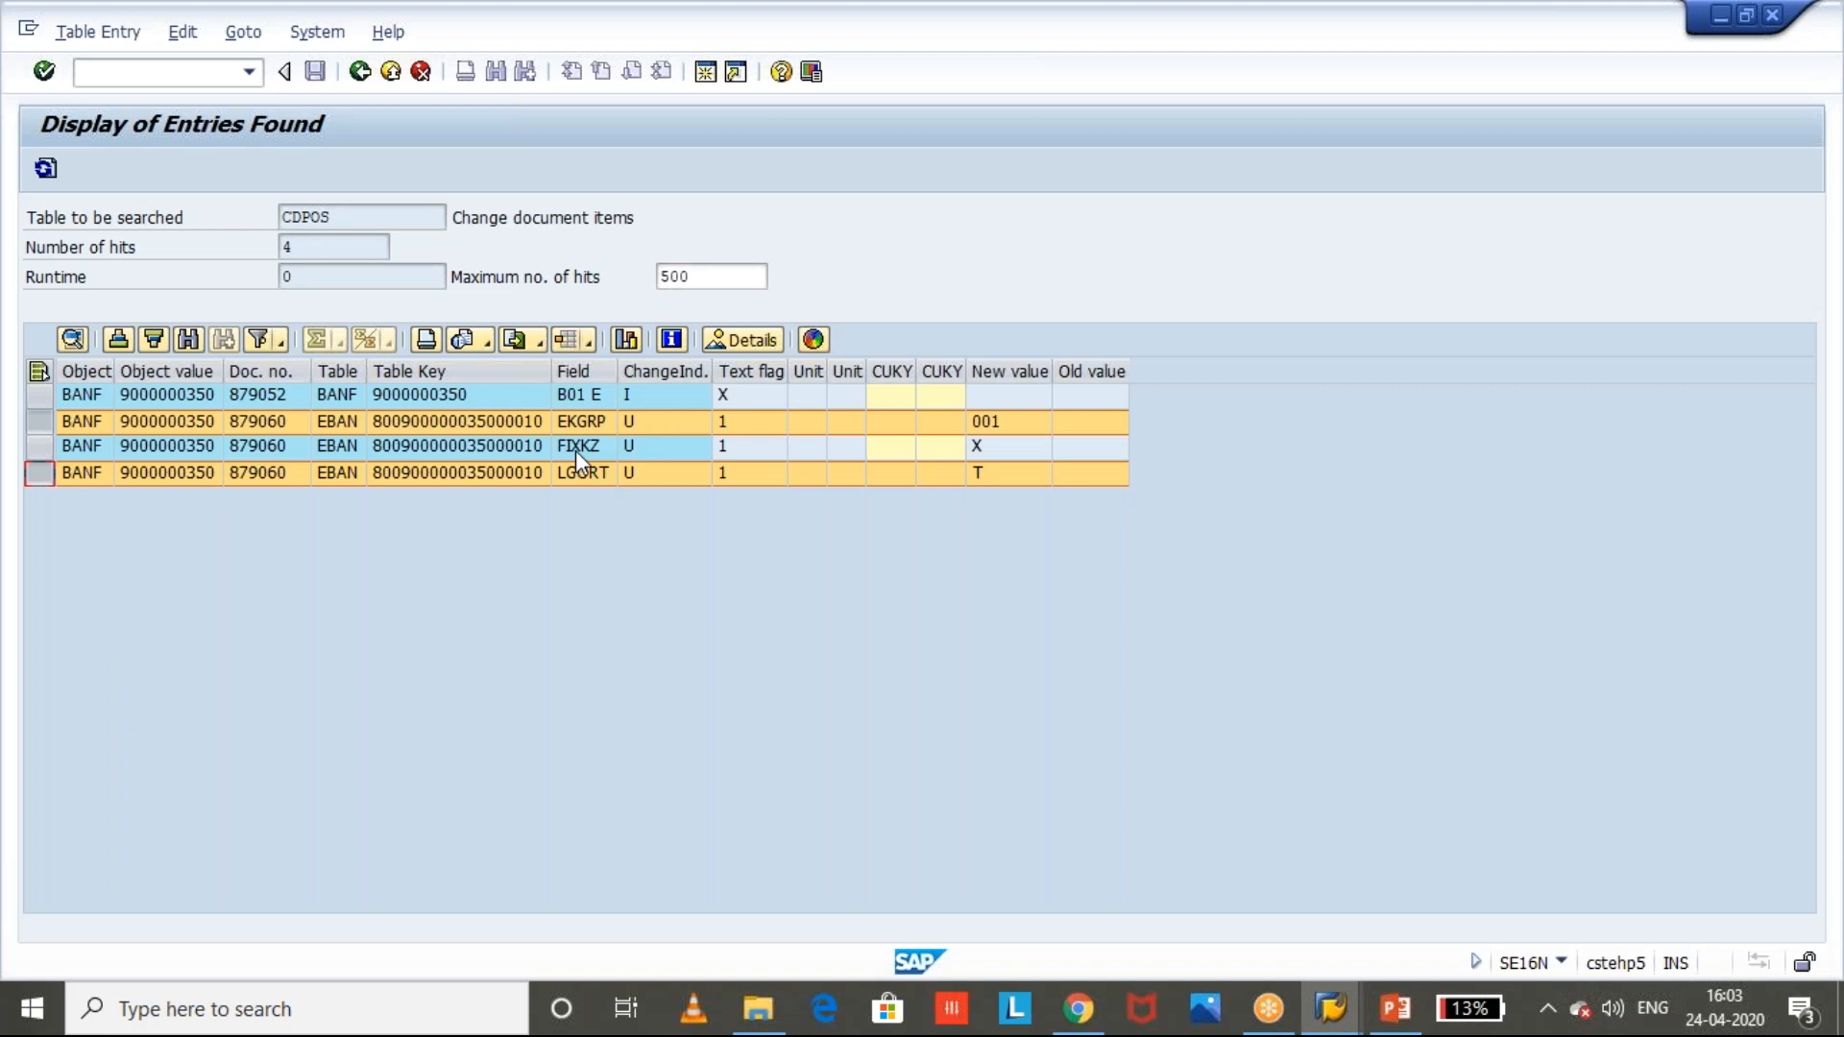
- Return to item 10's quantity and date data in the requisition and reread the Fixed ID field help
{"action": "key", "text": "alt+Tab"}
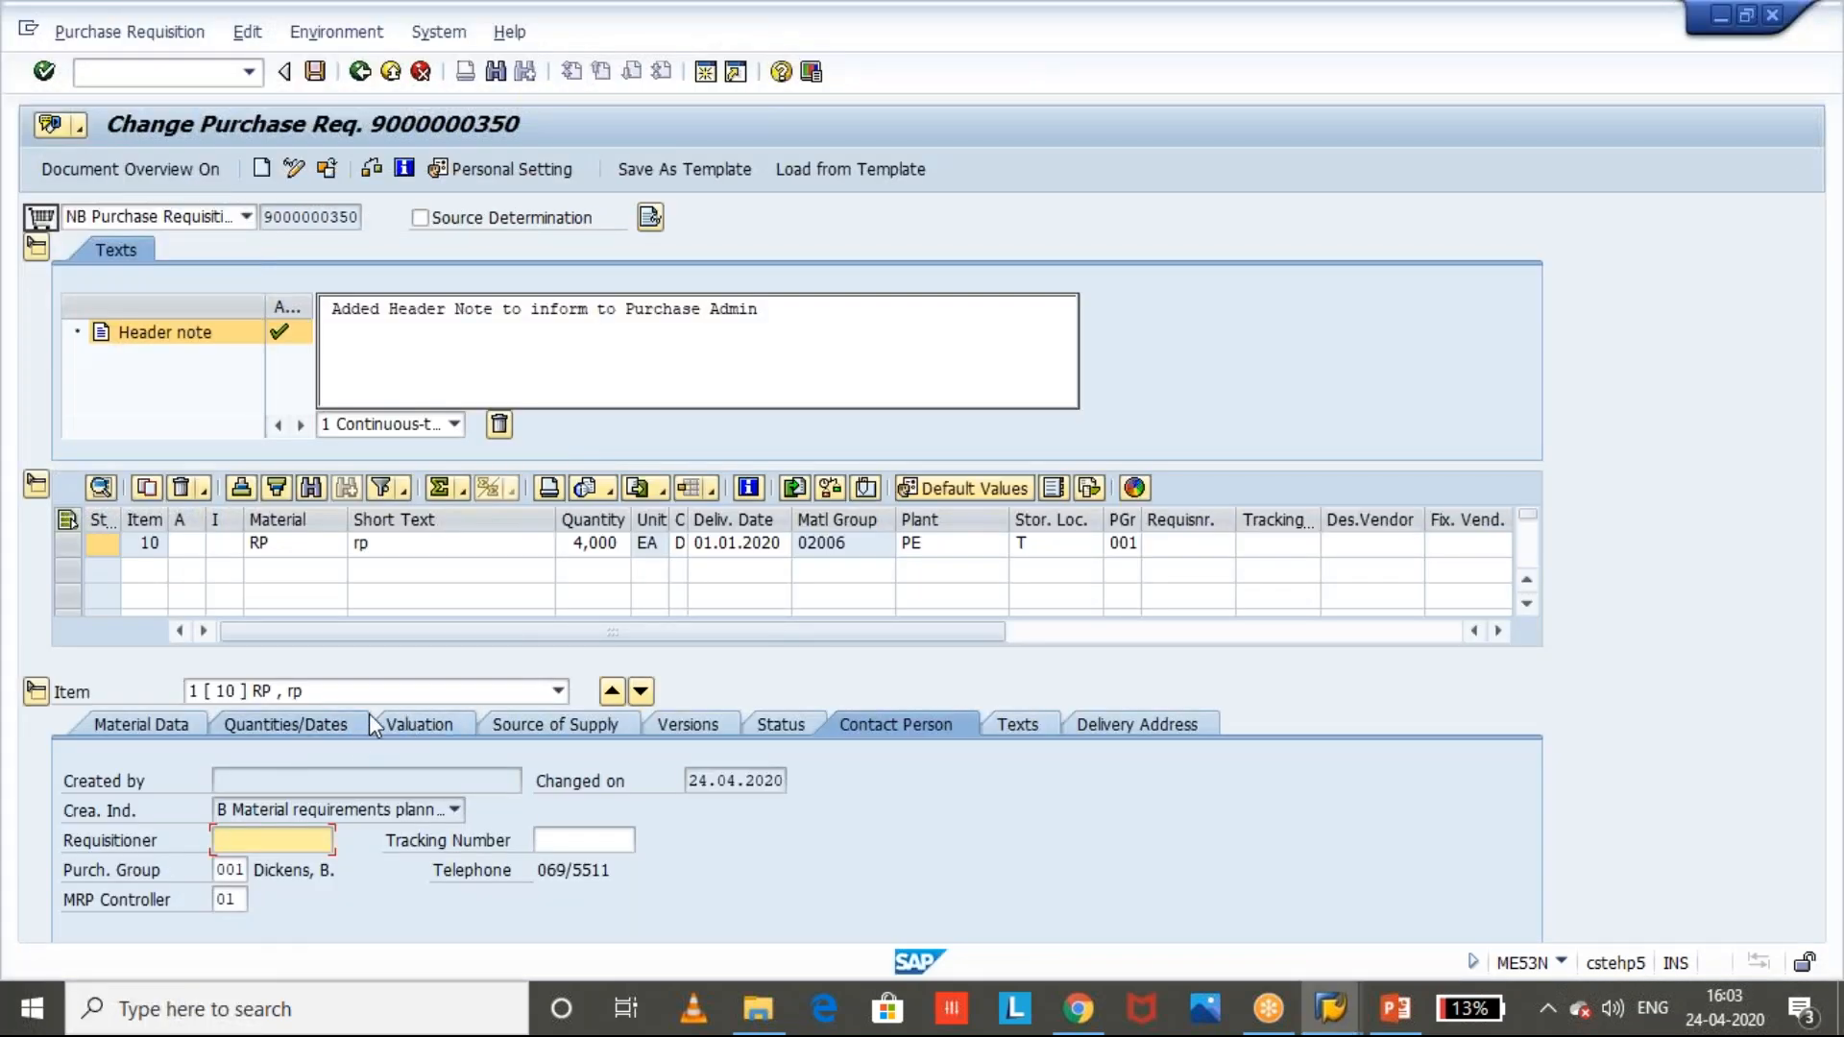
{"action": "left_click", "coordinate": [336, 730]}
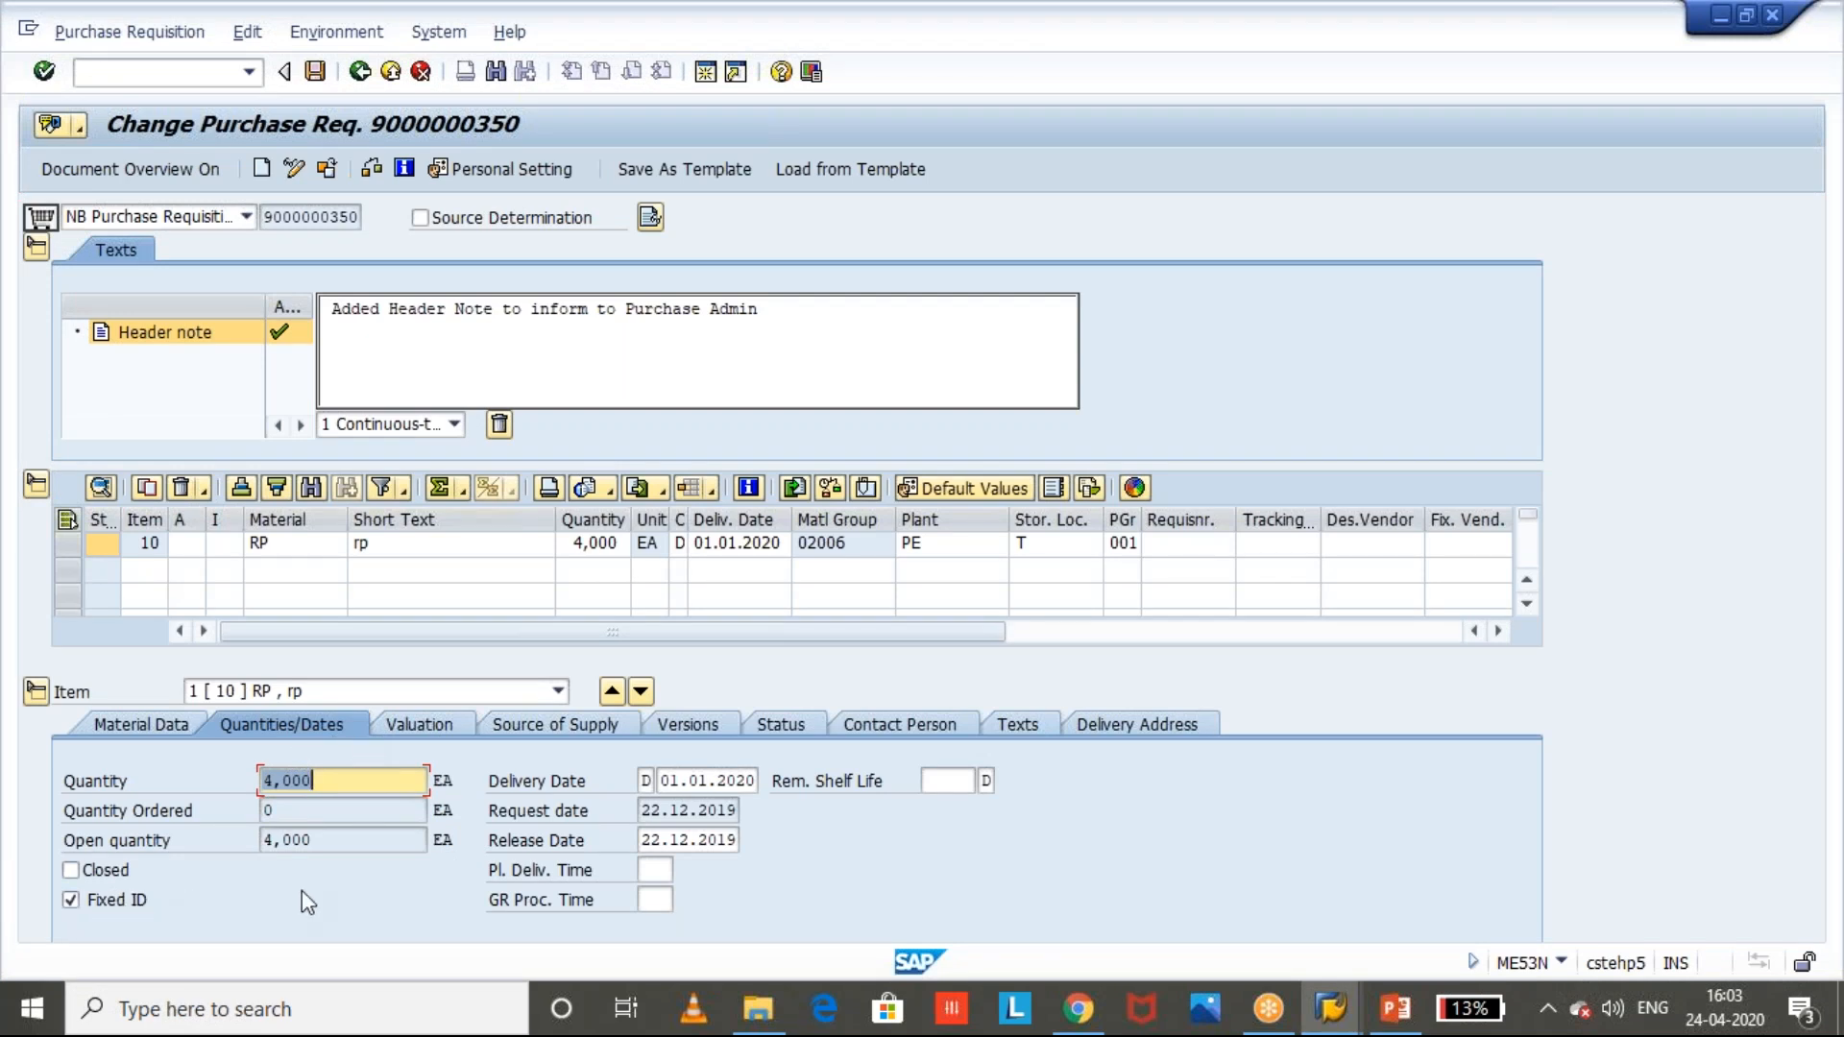
{"action": "key", "text": "alt+Tab"}
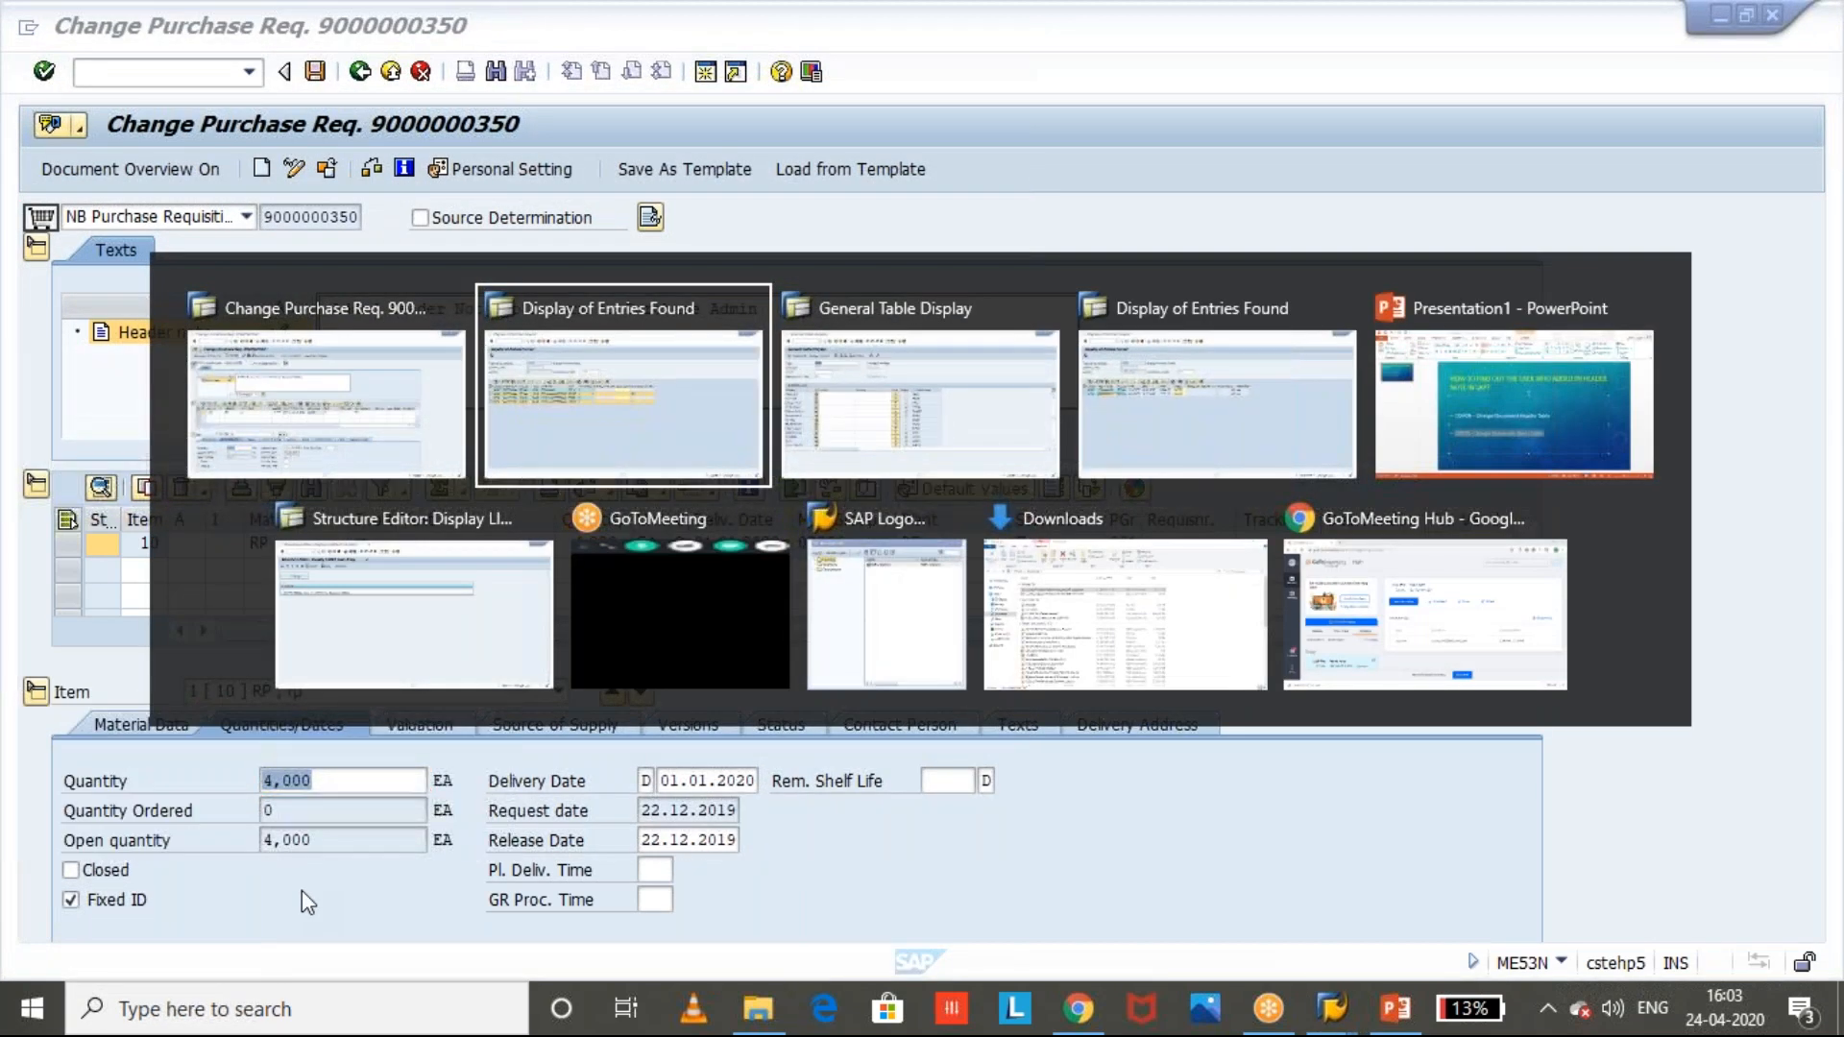
{"action": "key", "text": "alt+Tab"}
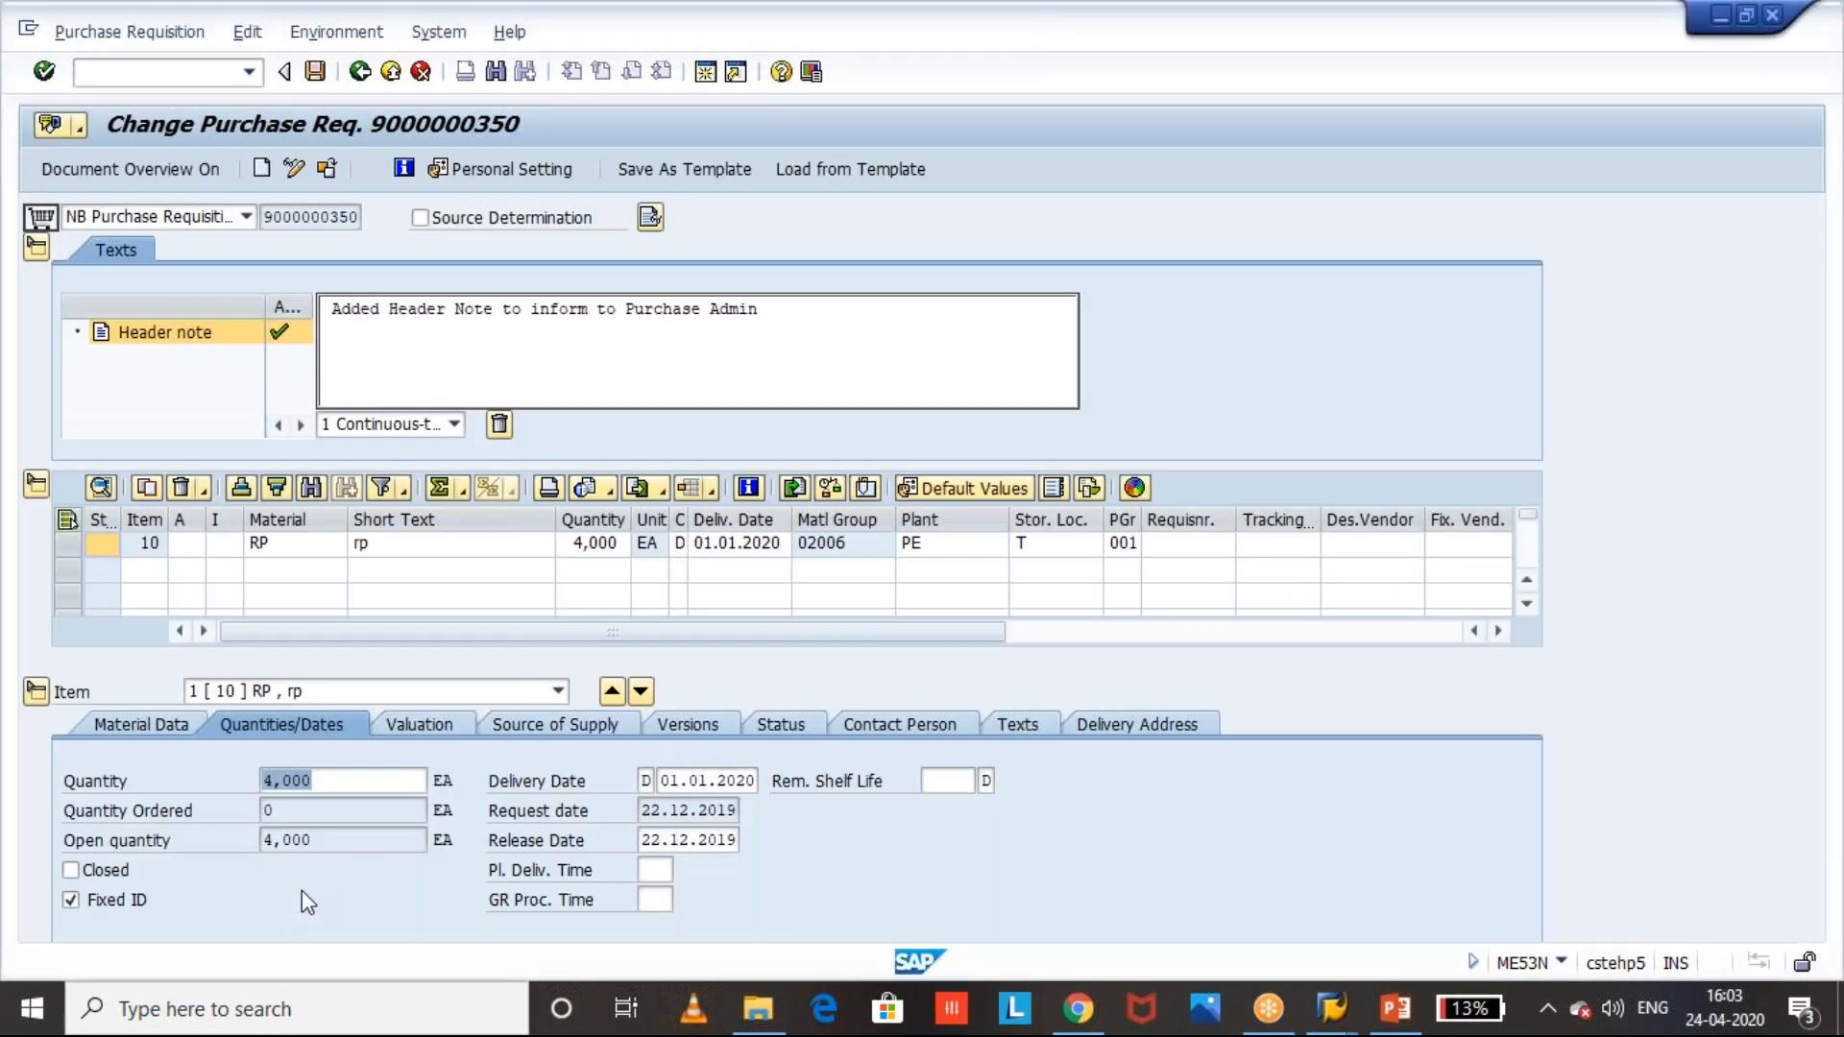
{"action": "key", "text": "Tab"}
{"action": "key", "text": "Tab"}
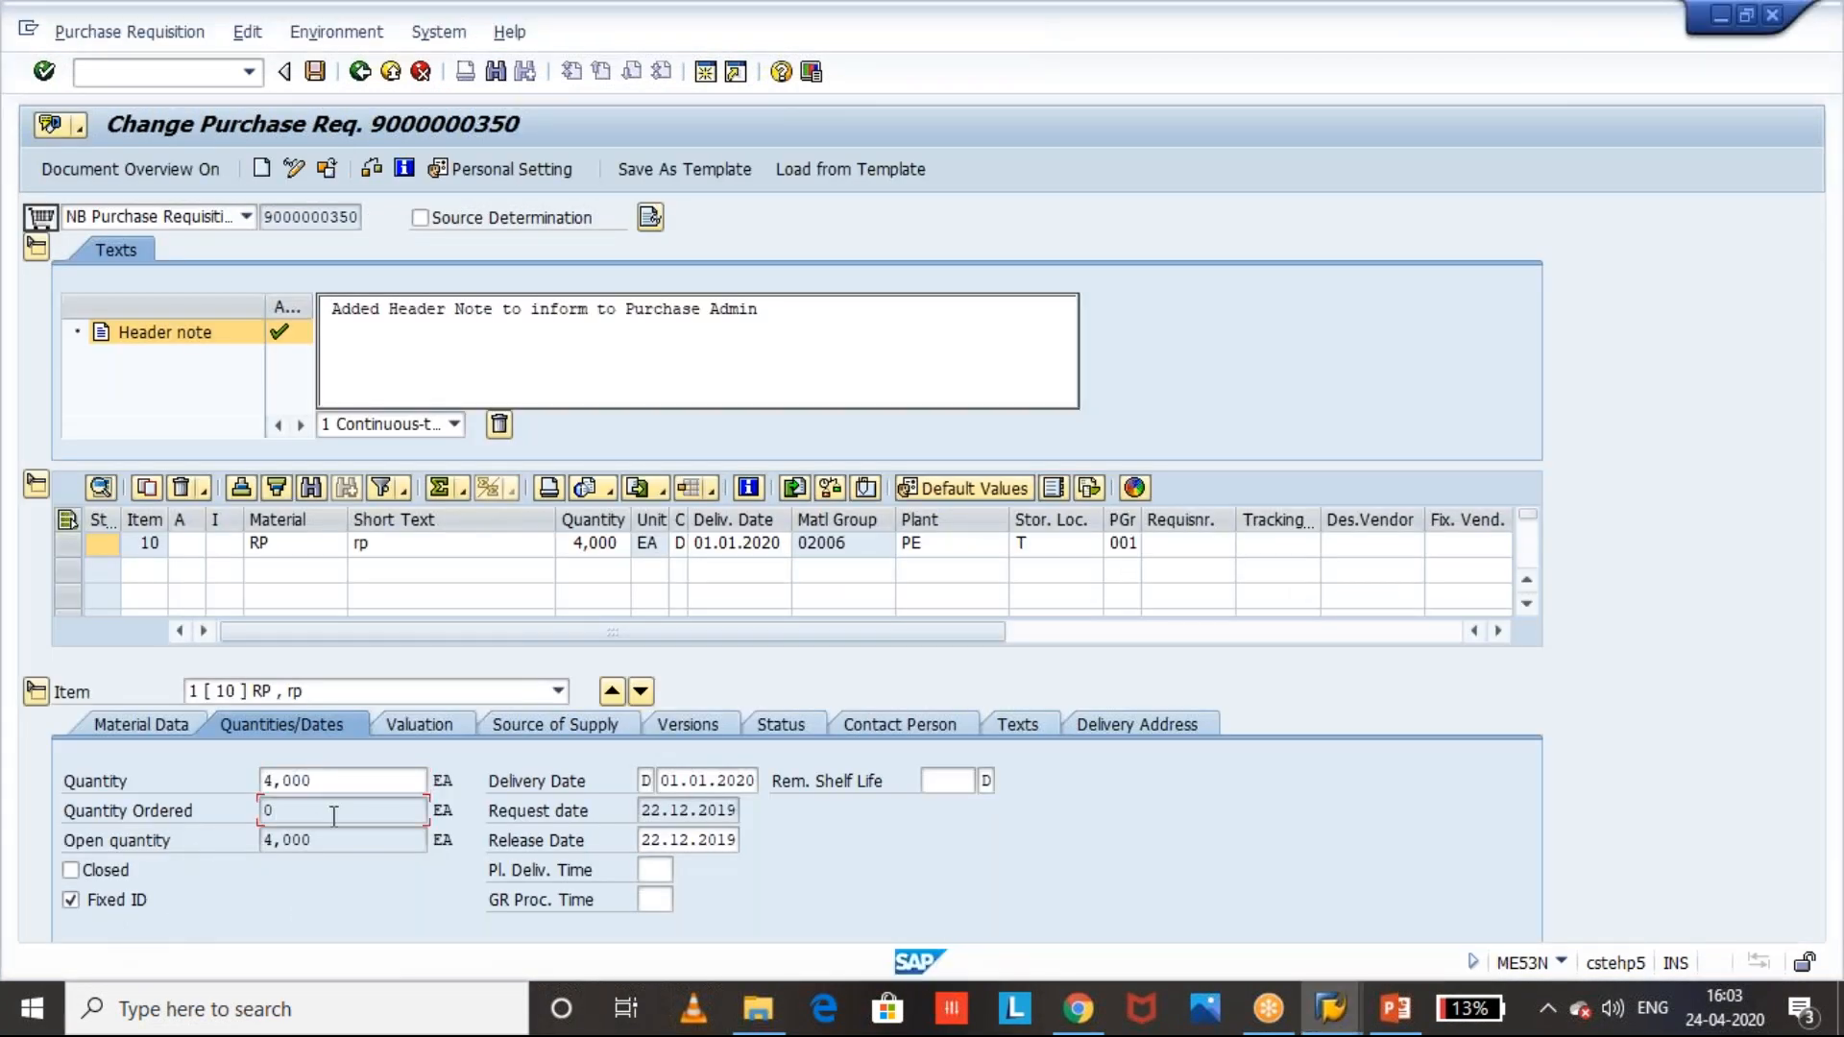
{"action": "key", "text": "Tab"}
{"action": "key", "text": "Tab"}
{"action": "key", "text": "F1"}
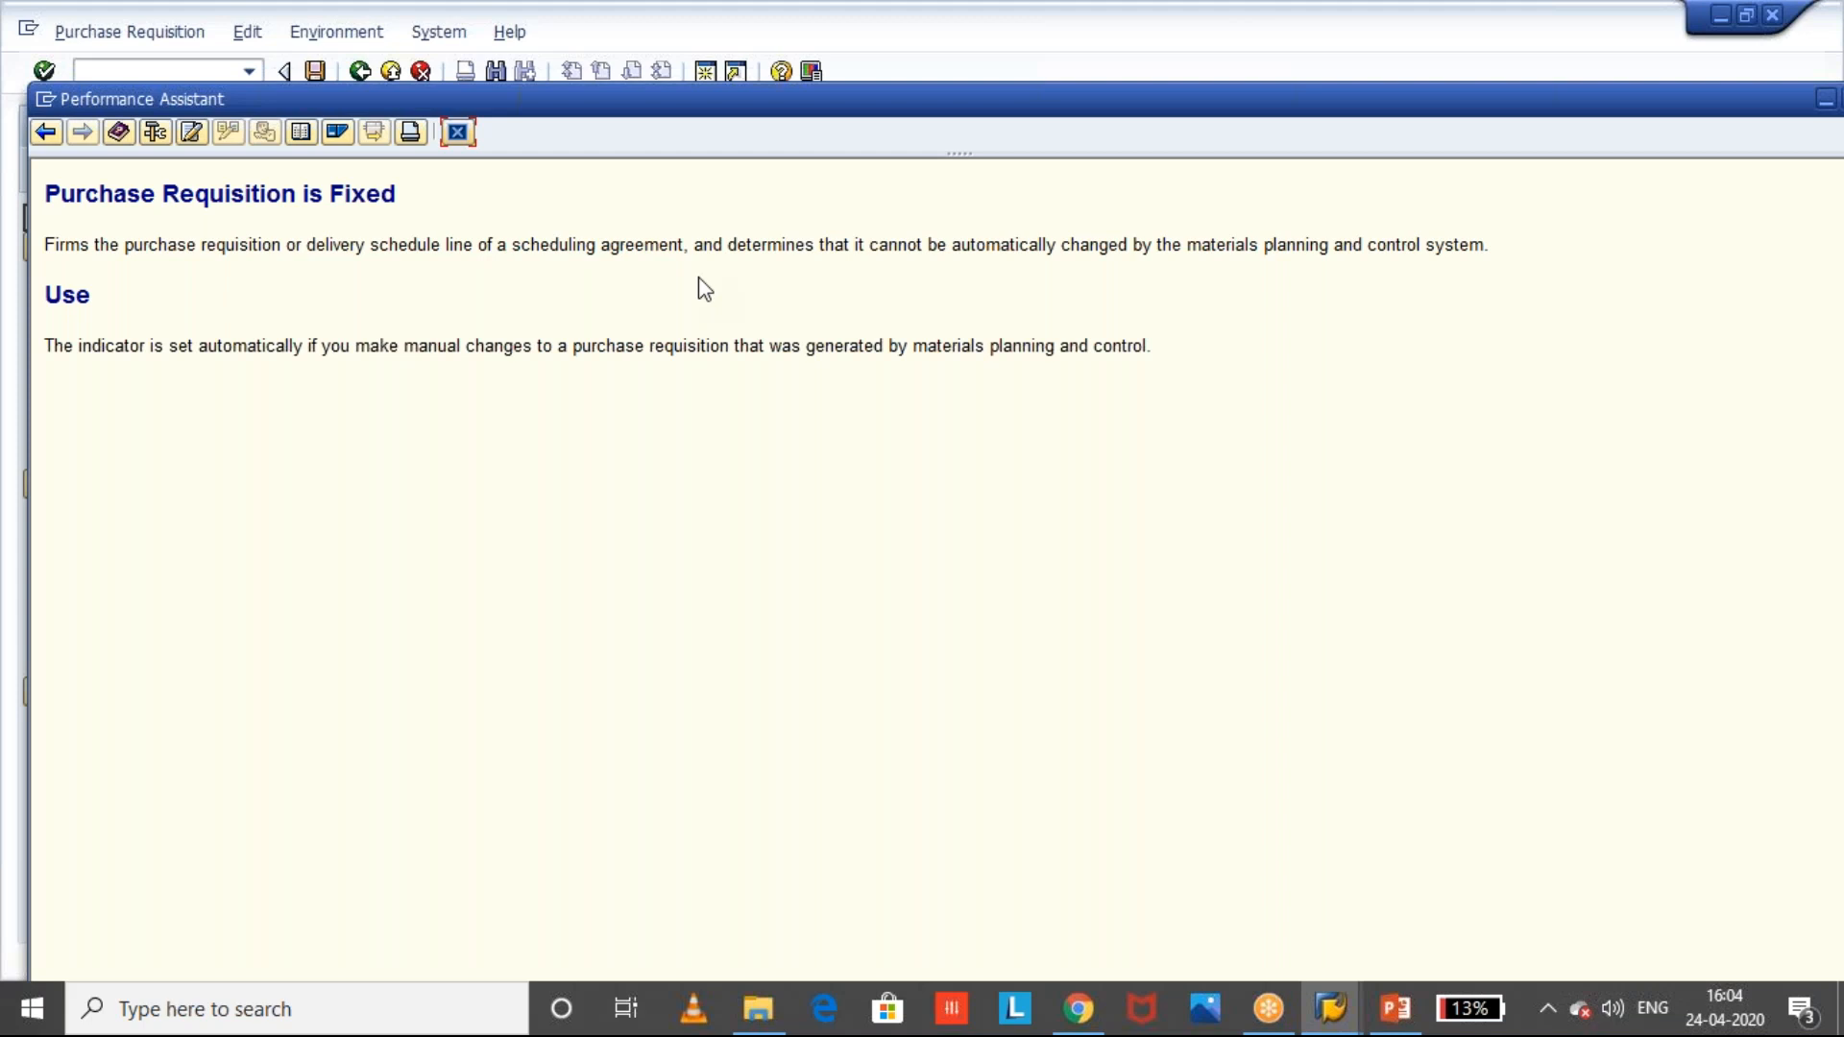
{"action": "left_click", "coordinate": [455, 139]}
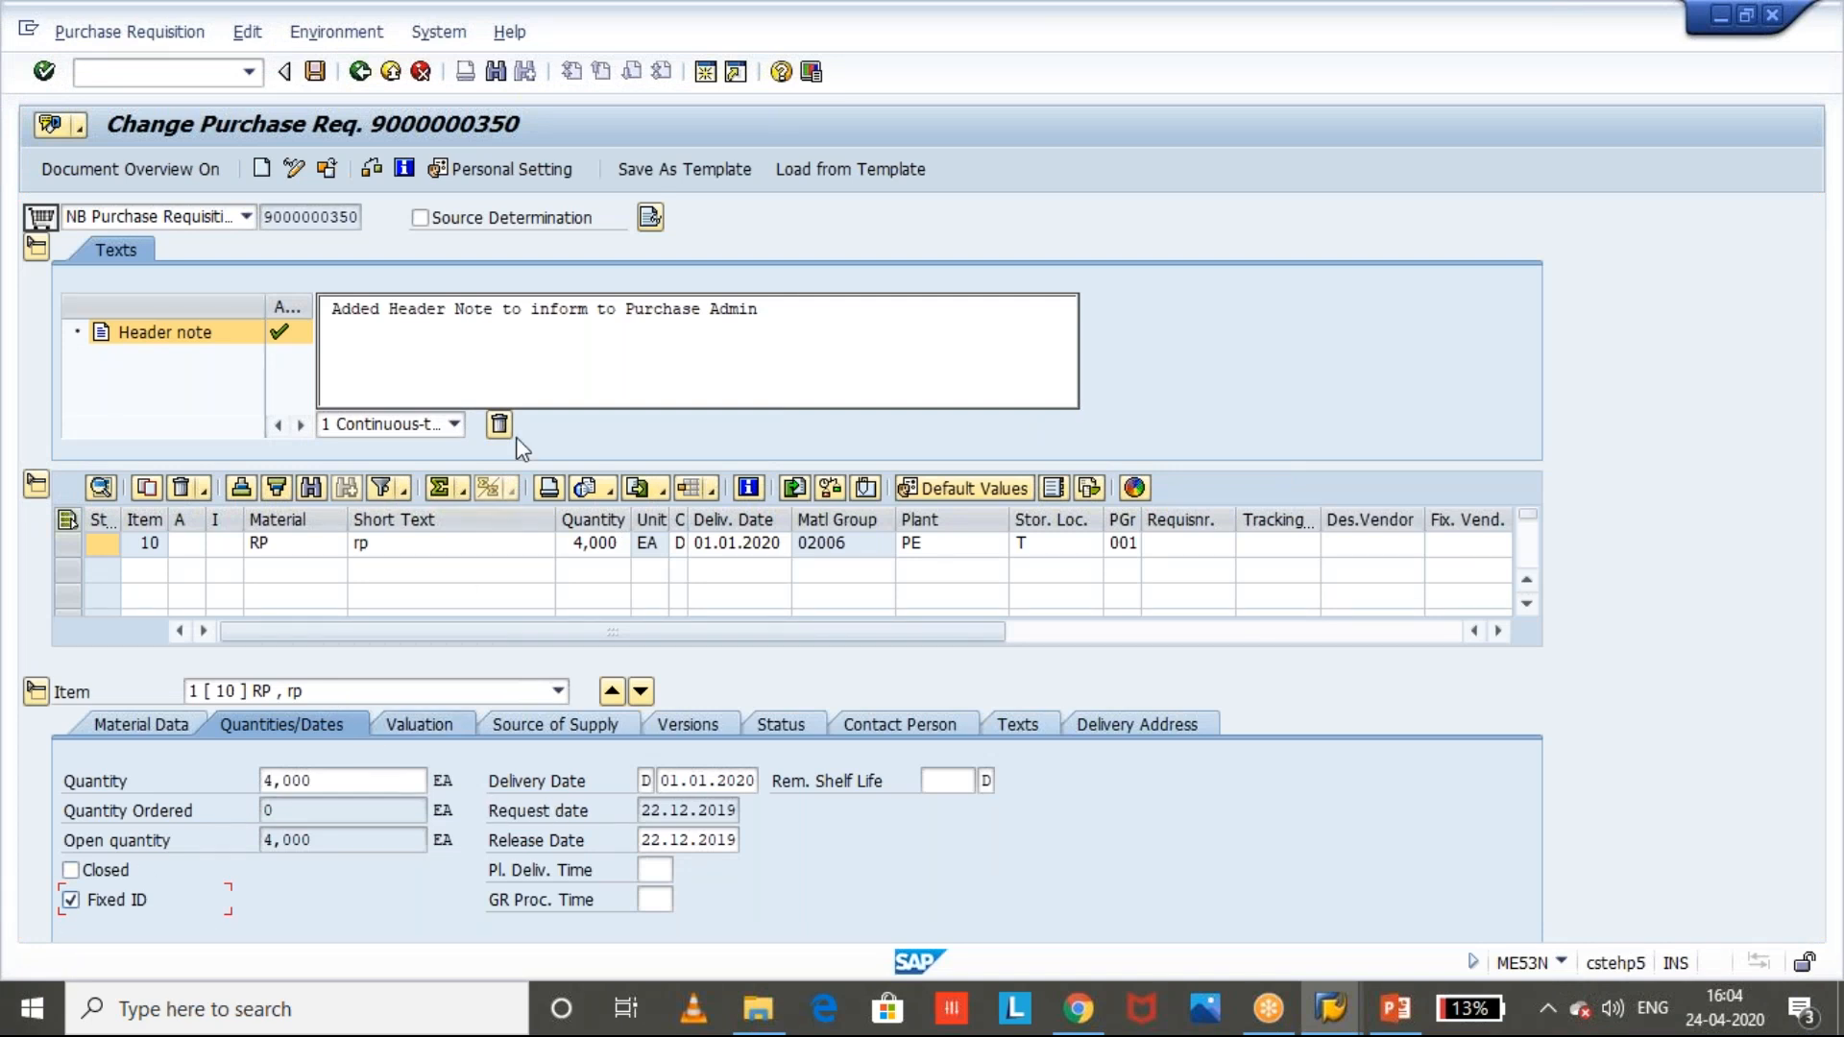
- Examine the change indicator, new value and old value columns of the EBAN entries in the CDPOS results
{"action": "key", "text": "alt+Tab"}
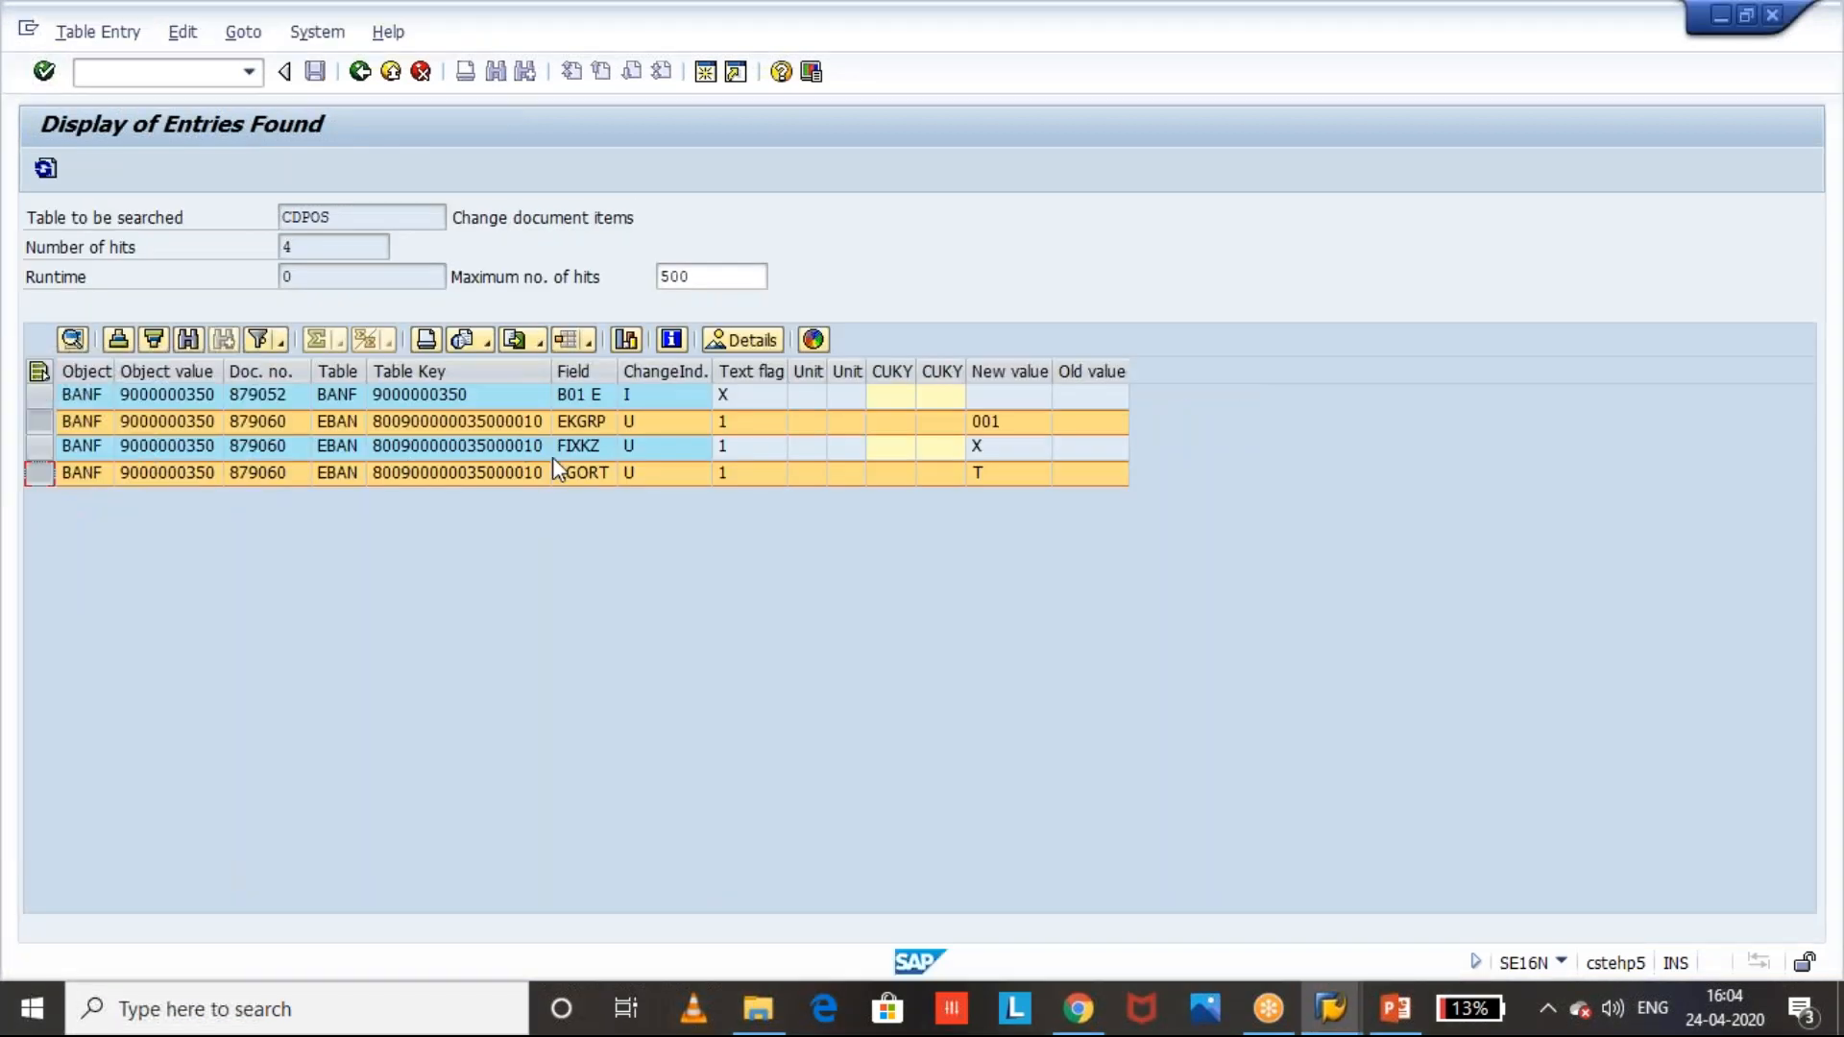
{"action": "left_click", "coordinate": [347, 450]}
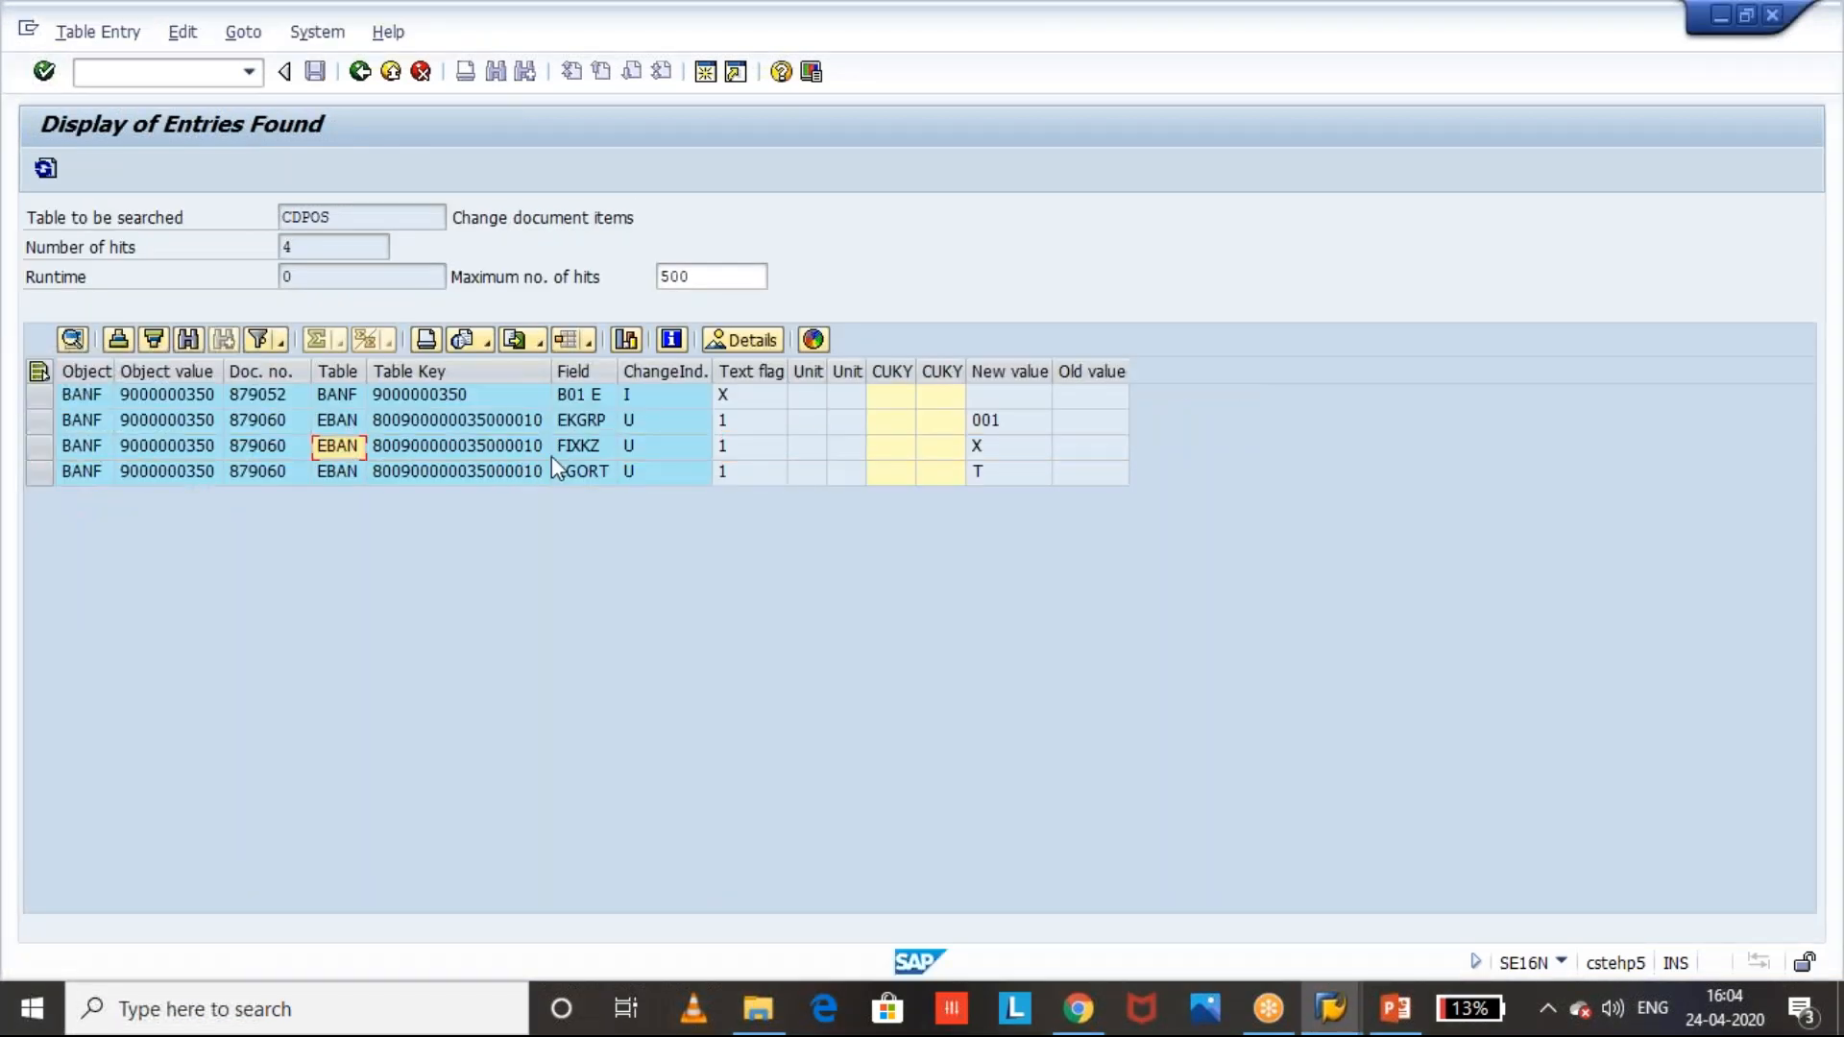
{"action": "left_click", "coordinate": [656, 422]}
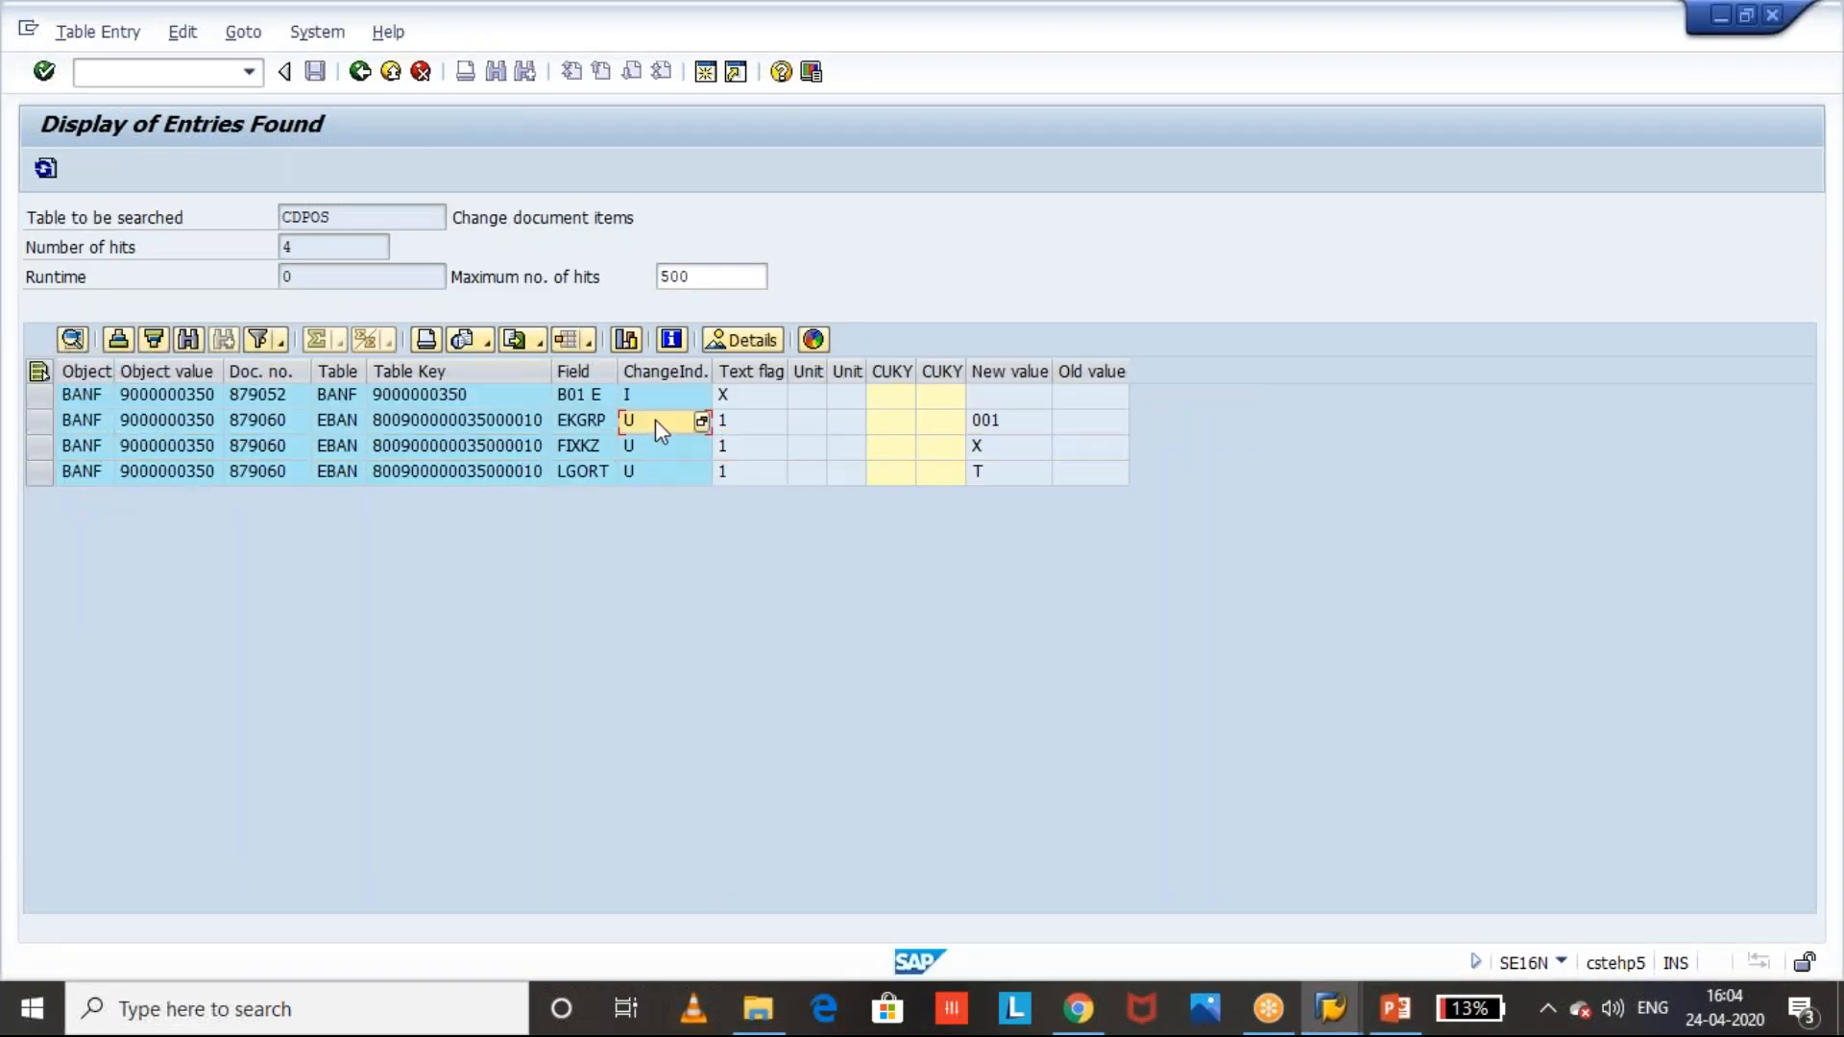
{"action": "left_click", "coordinate": [989, 419]}
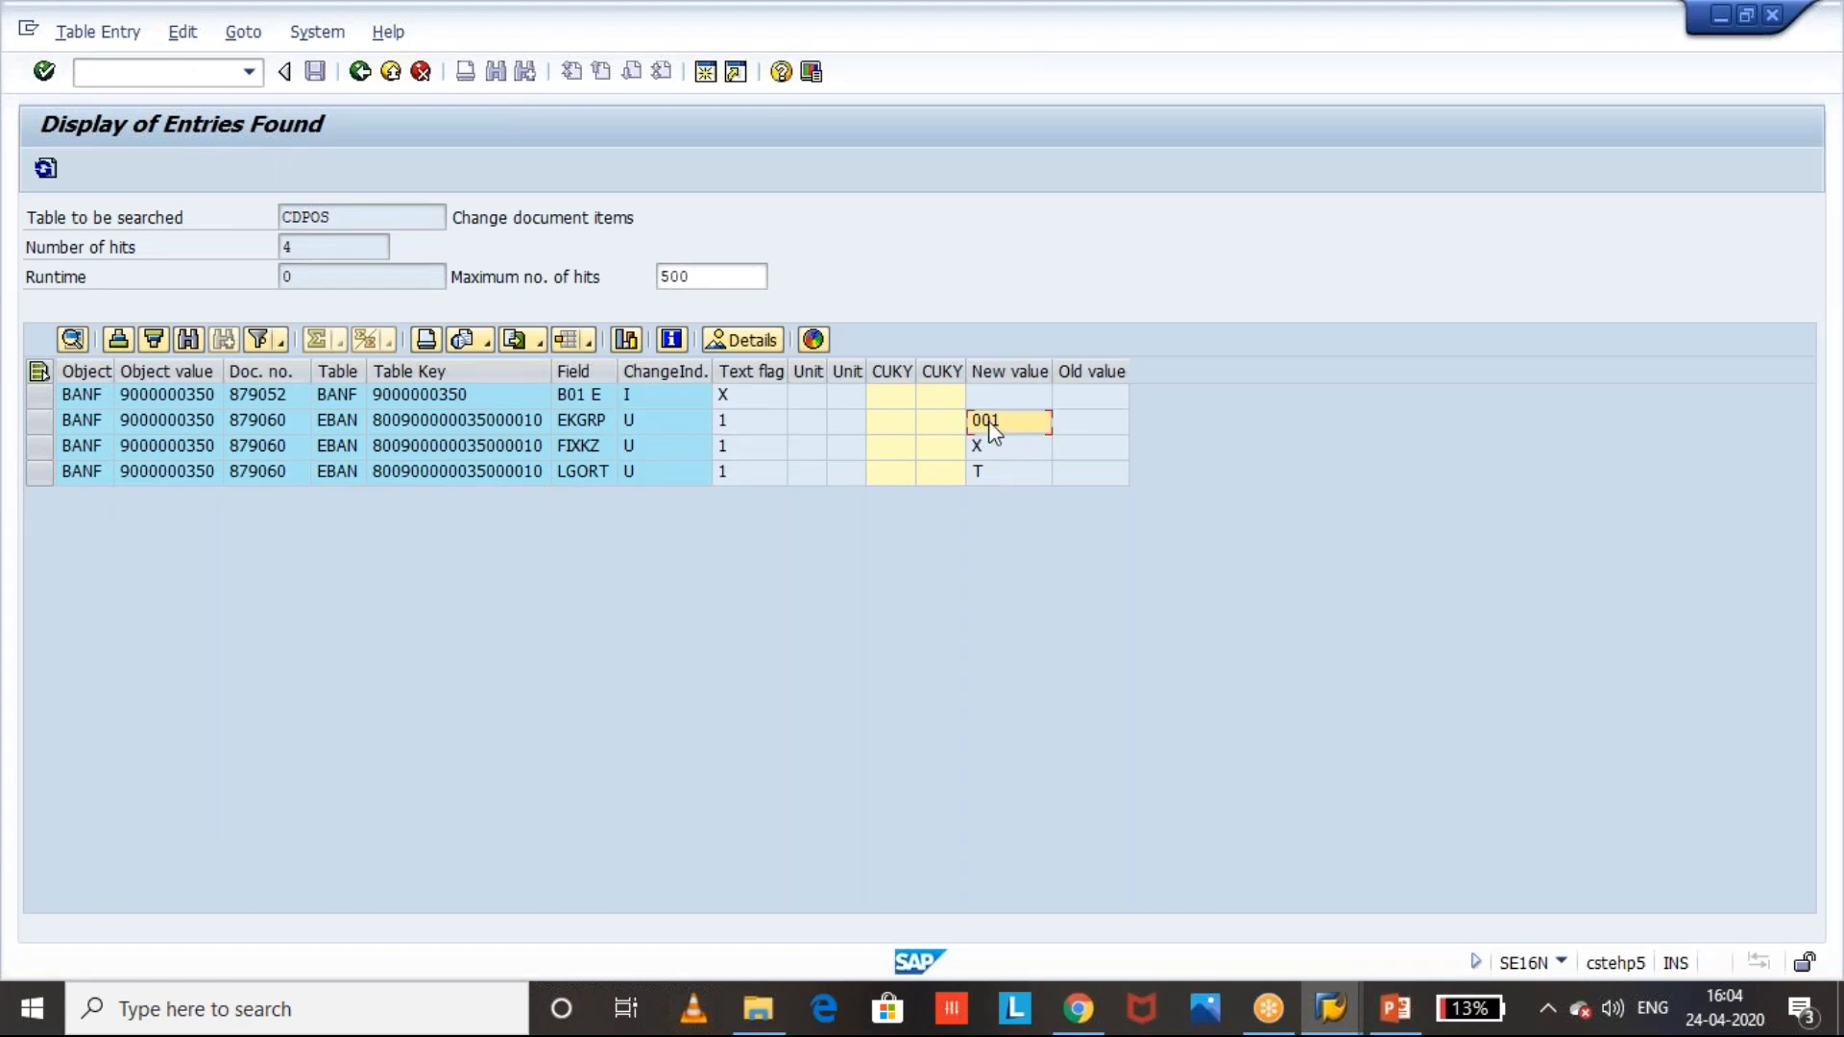
{"action": "left_click", "coordinate": [1009, 371]}
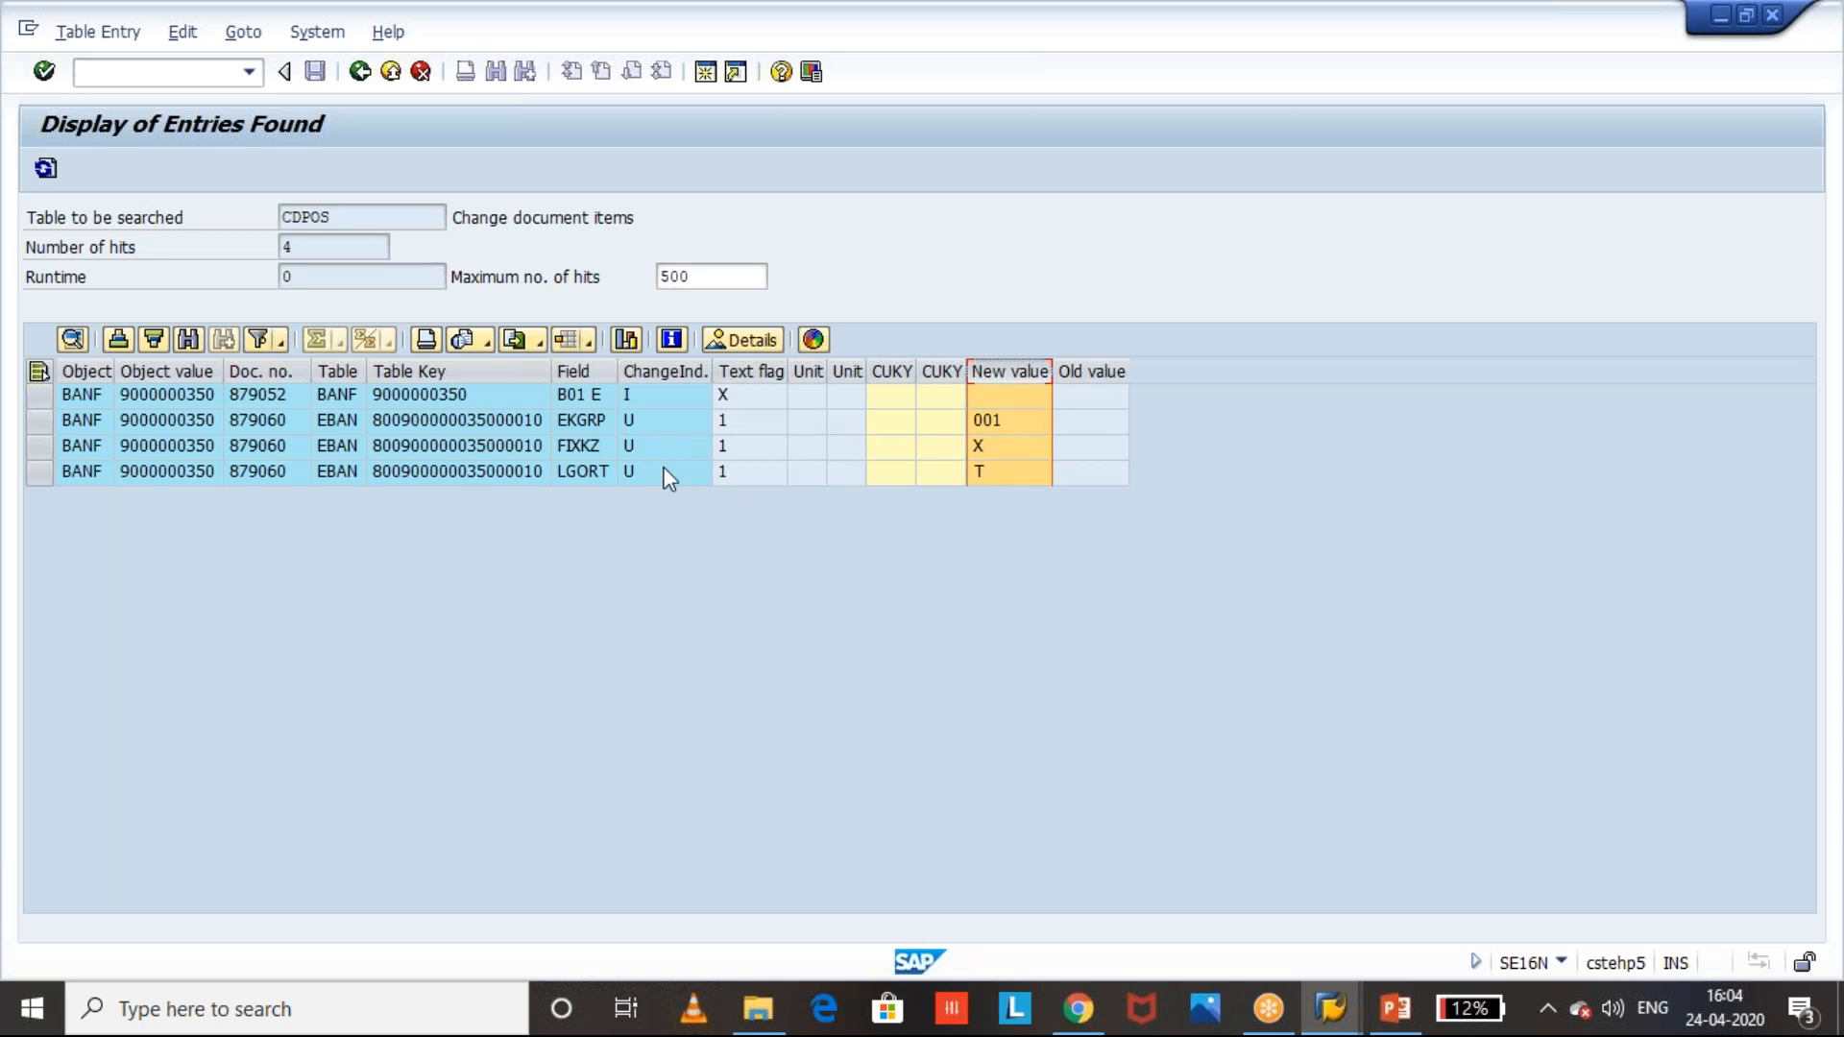
{"action": "left_click", "coordinate": [1096, 428]}
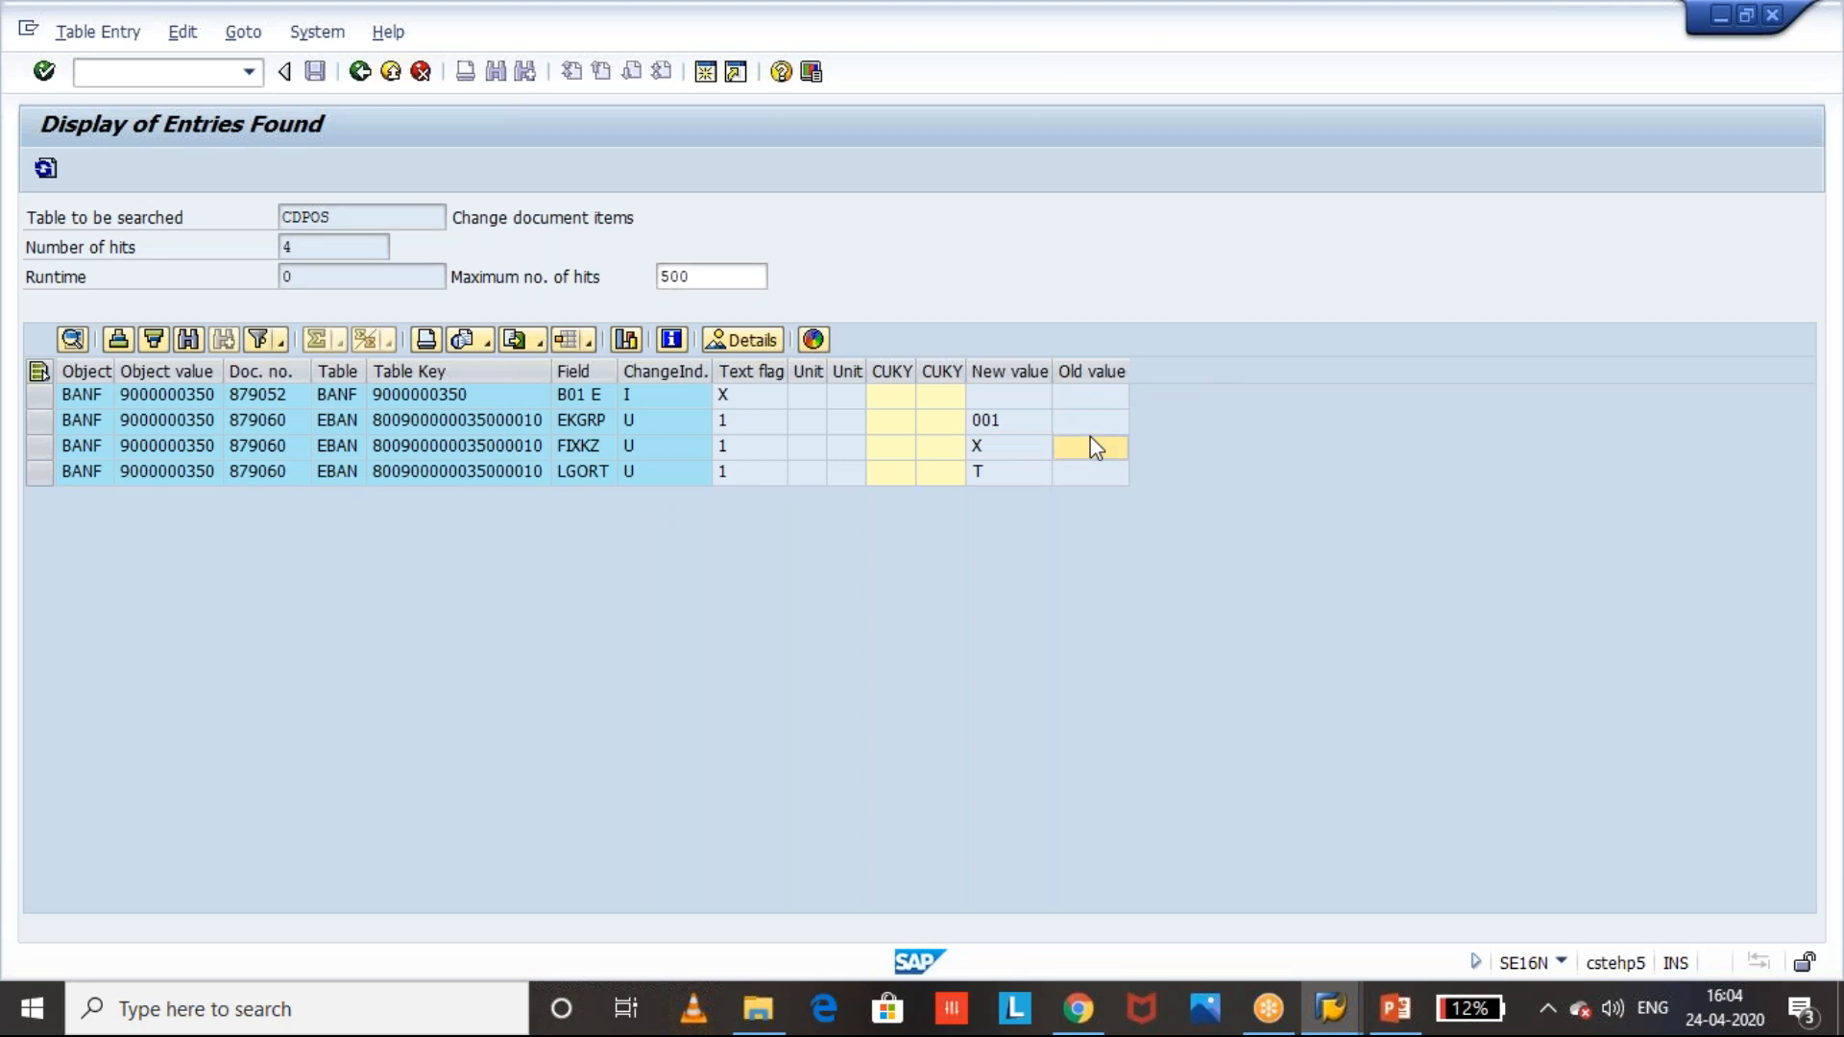
- Set item 10's purchasing group to 002, save the requisition and reopen it from the requisition list
{"action": "key", "text": "alt+Tab"}
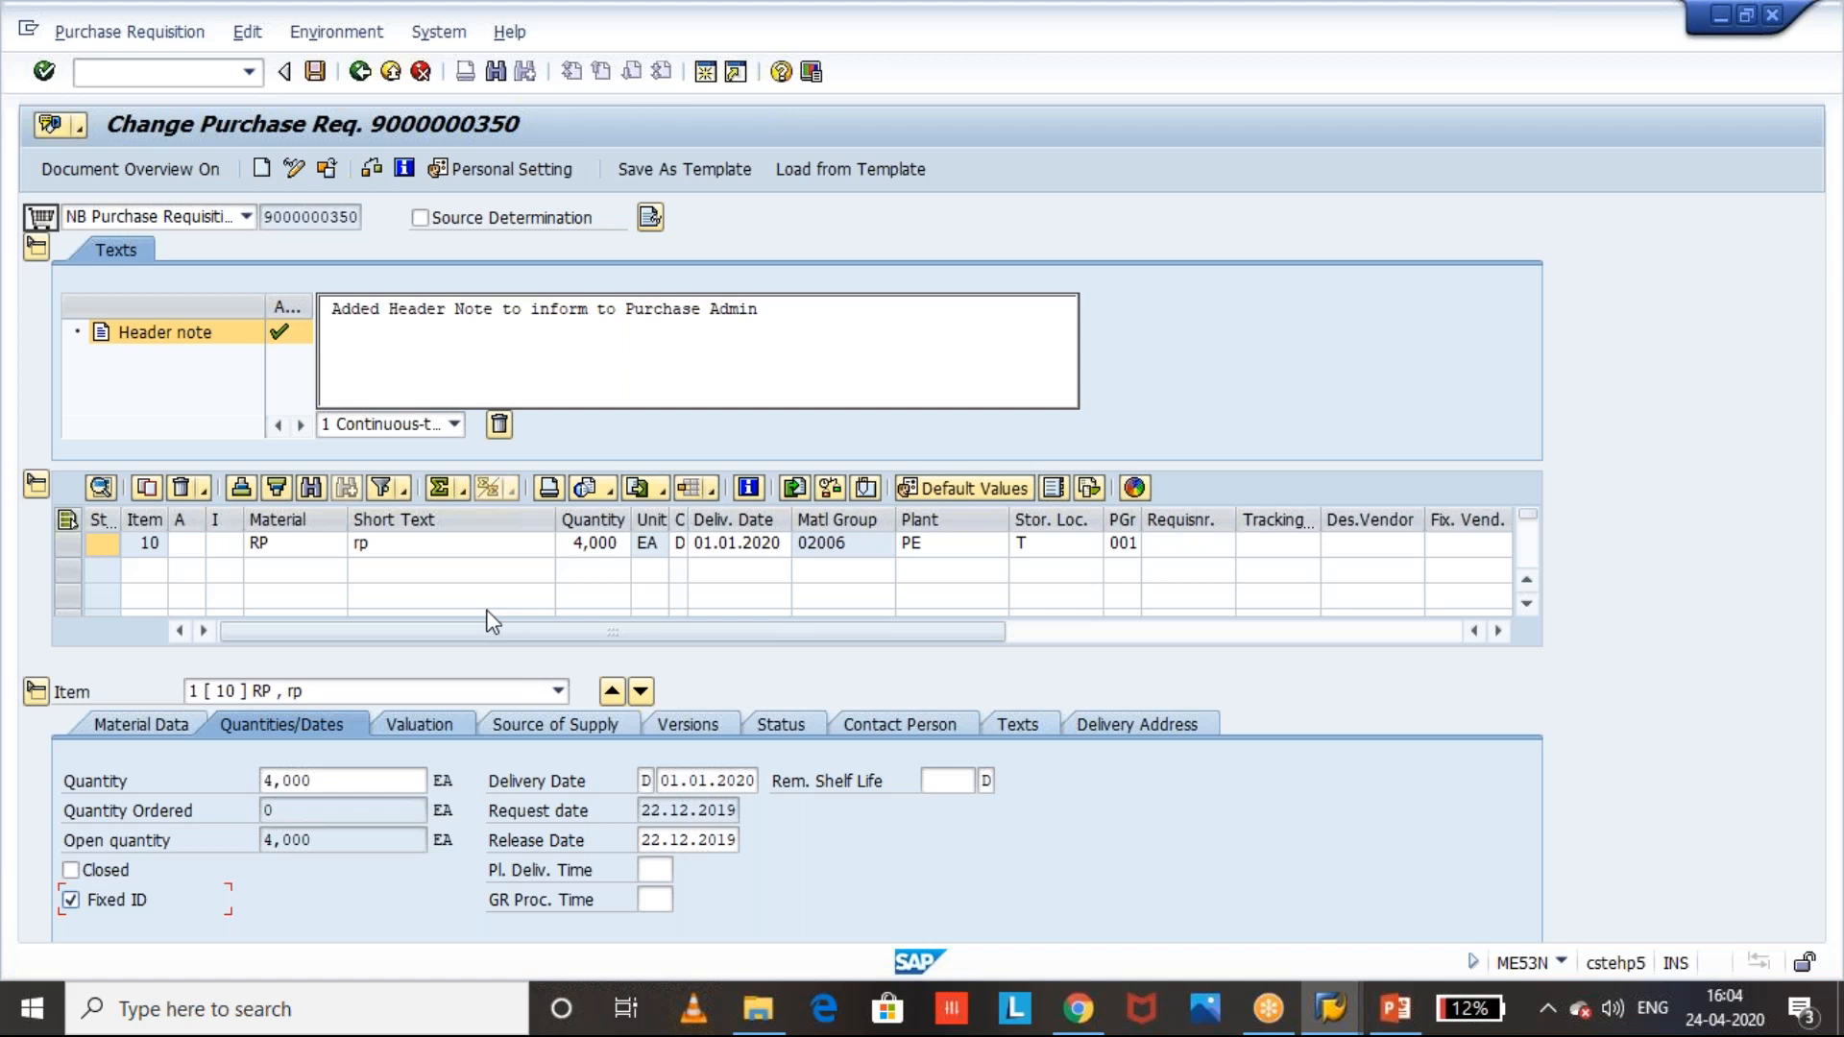
{"action": "left_click", "coordinate": [1123, 552]}
{"action": "key", "text": "ctrl+a"}
{"action": "type", "text": "001"}
{"action": "key", "text": "Tab"}
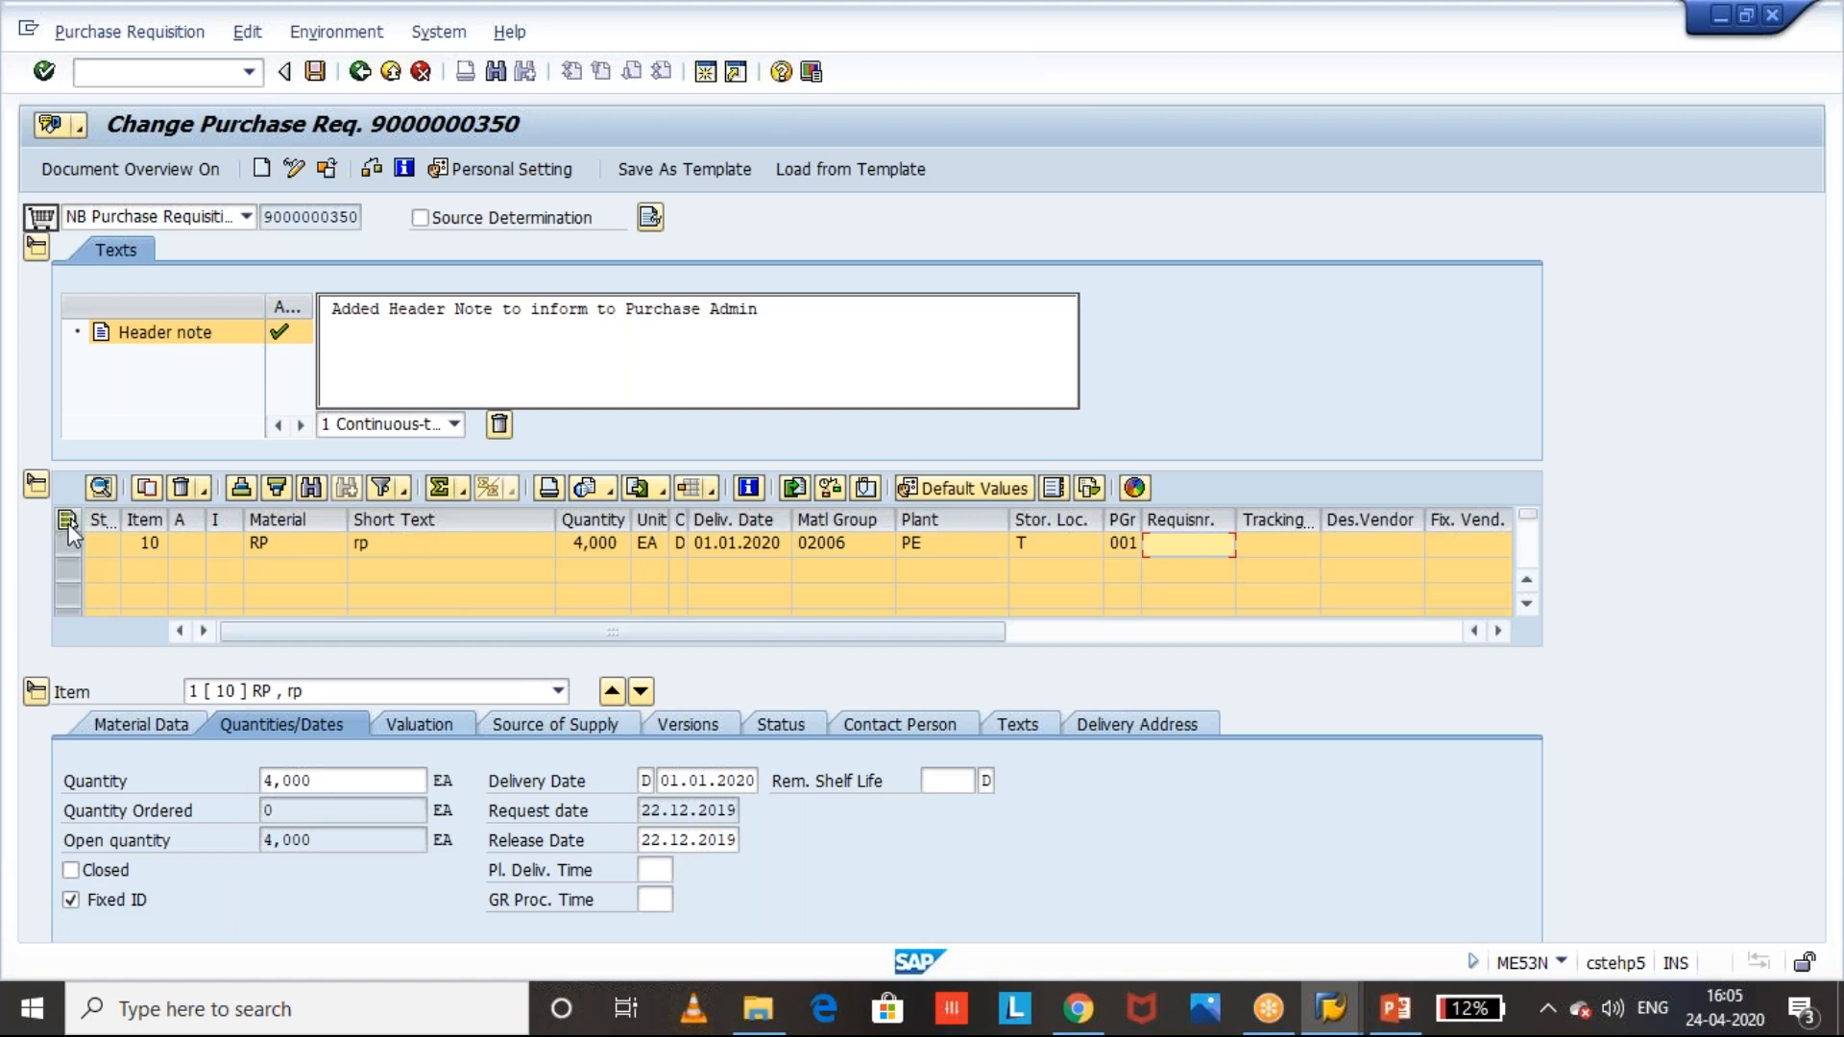
{"action": "left_click", "coordinate": [68, 523]}
{"action": "left_click", "coordinate": [1121, 553]}
{"action": "key", "text": "Right"}
{"action": "key", "text": "Right"}
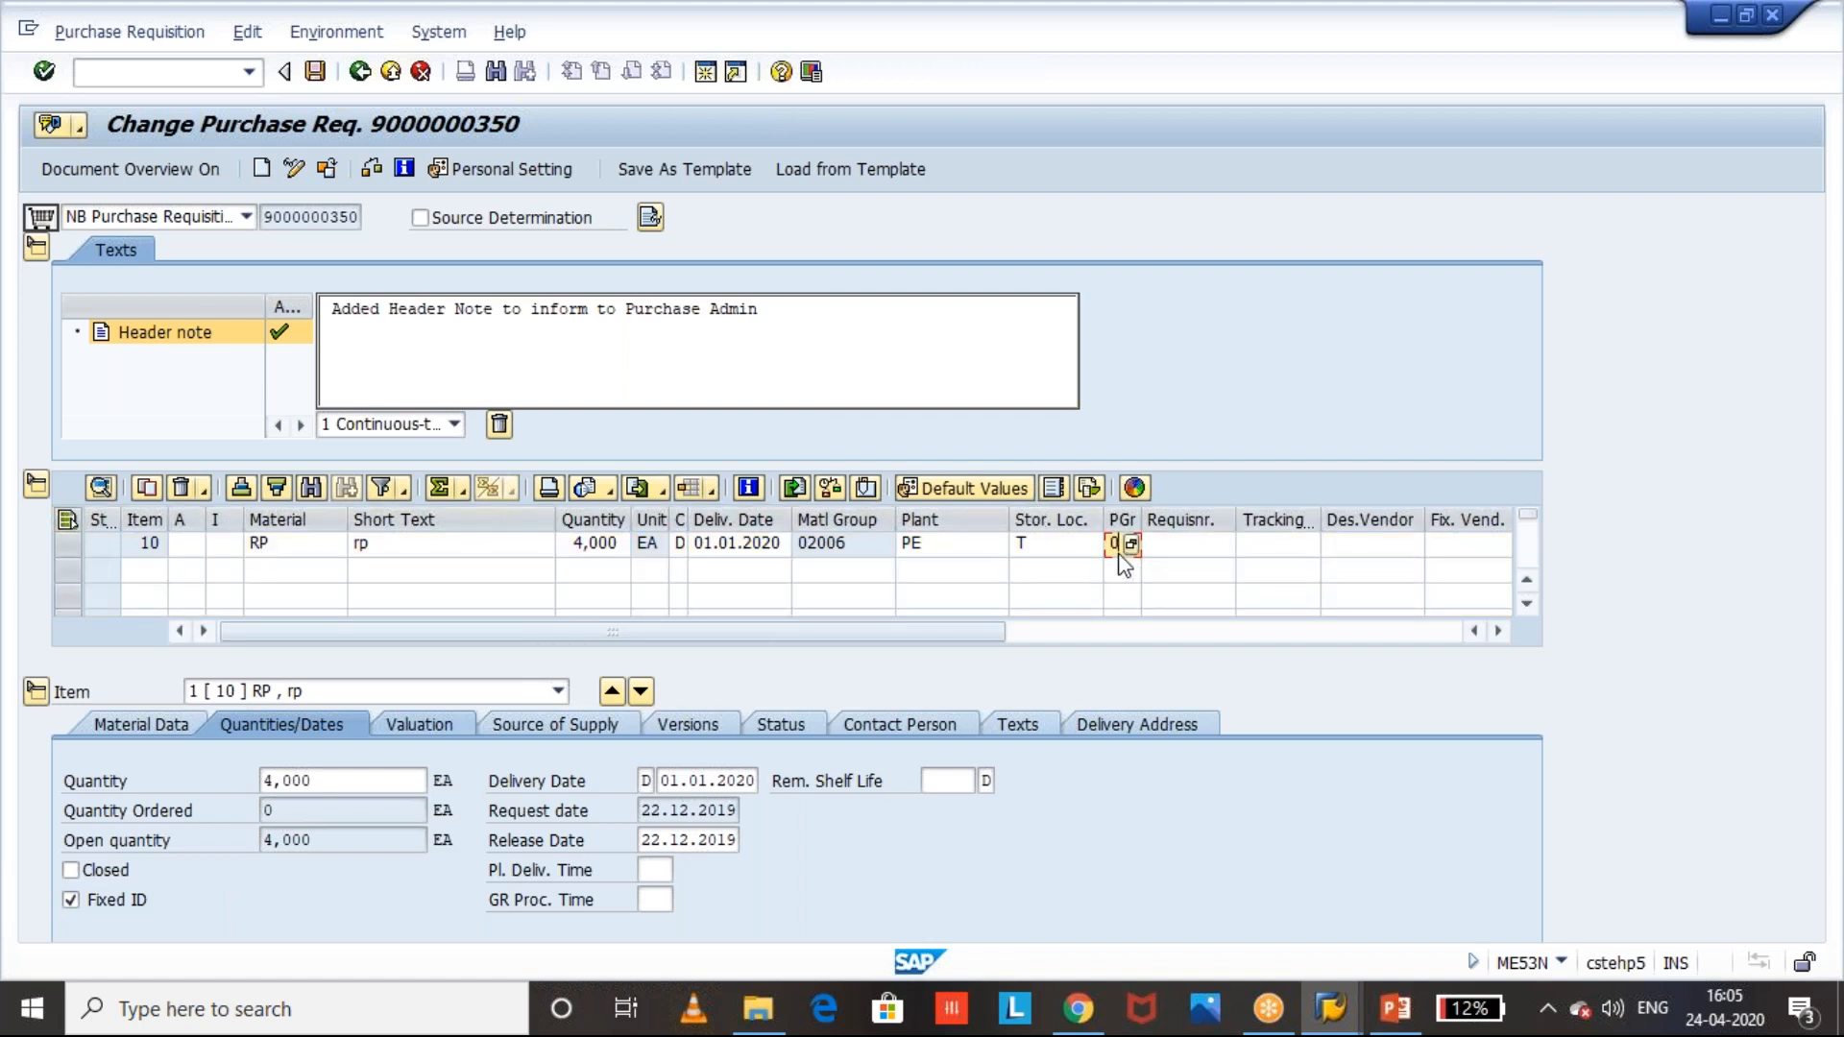
{"action": "key", "text": "Tab"}
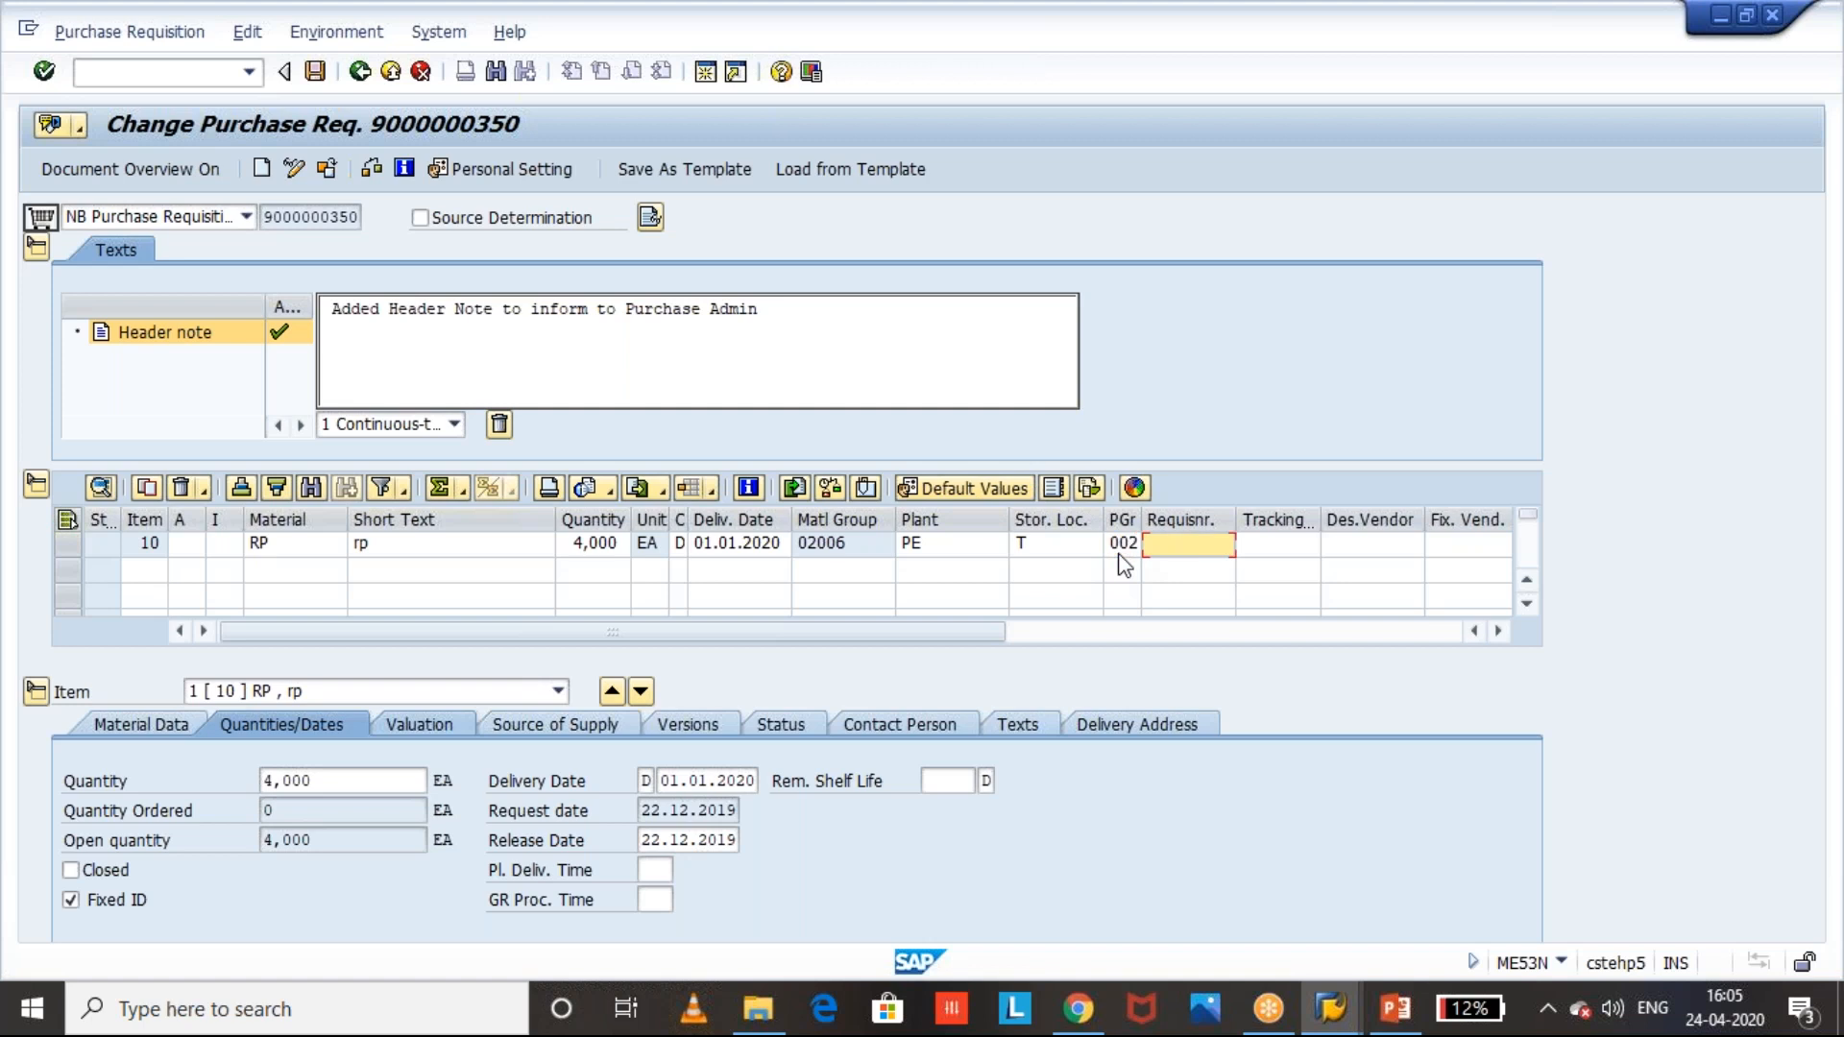
{"action": "key", "text": "Return"}
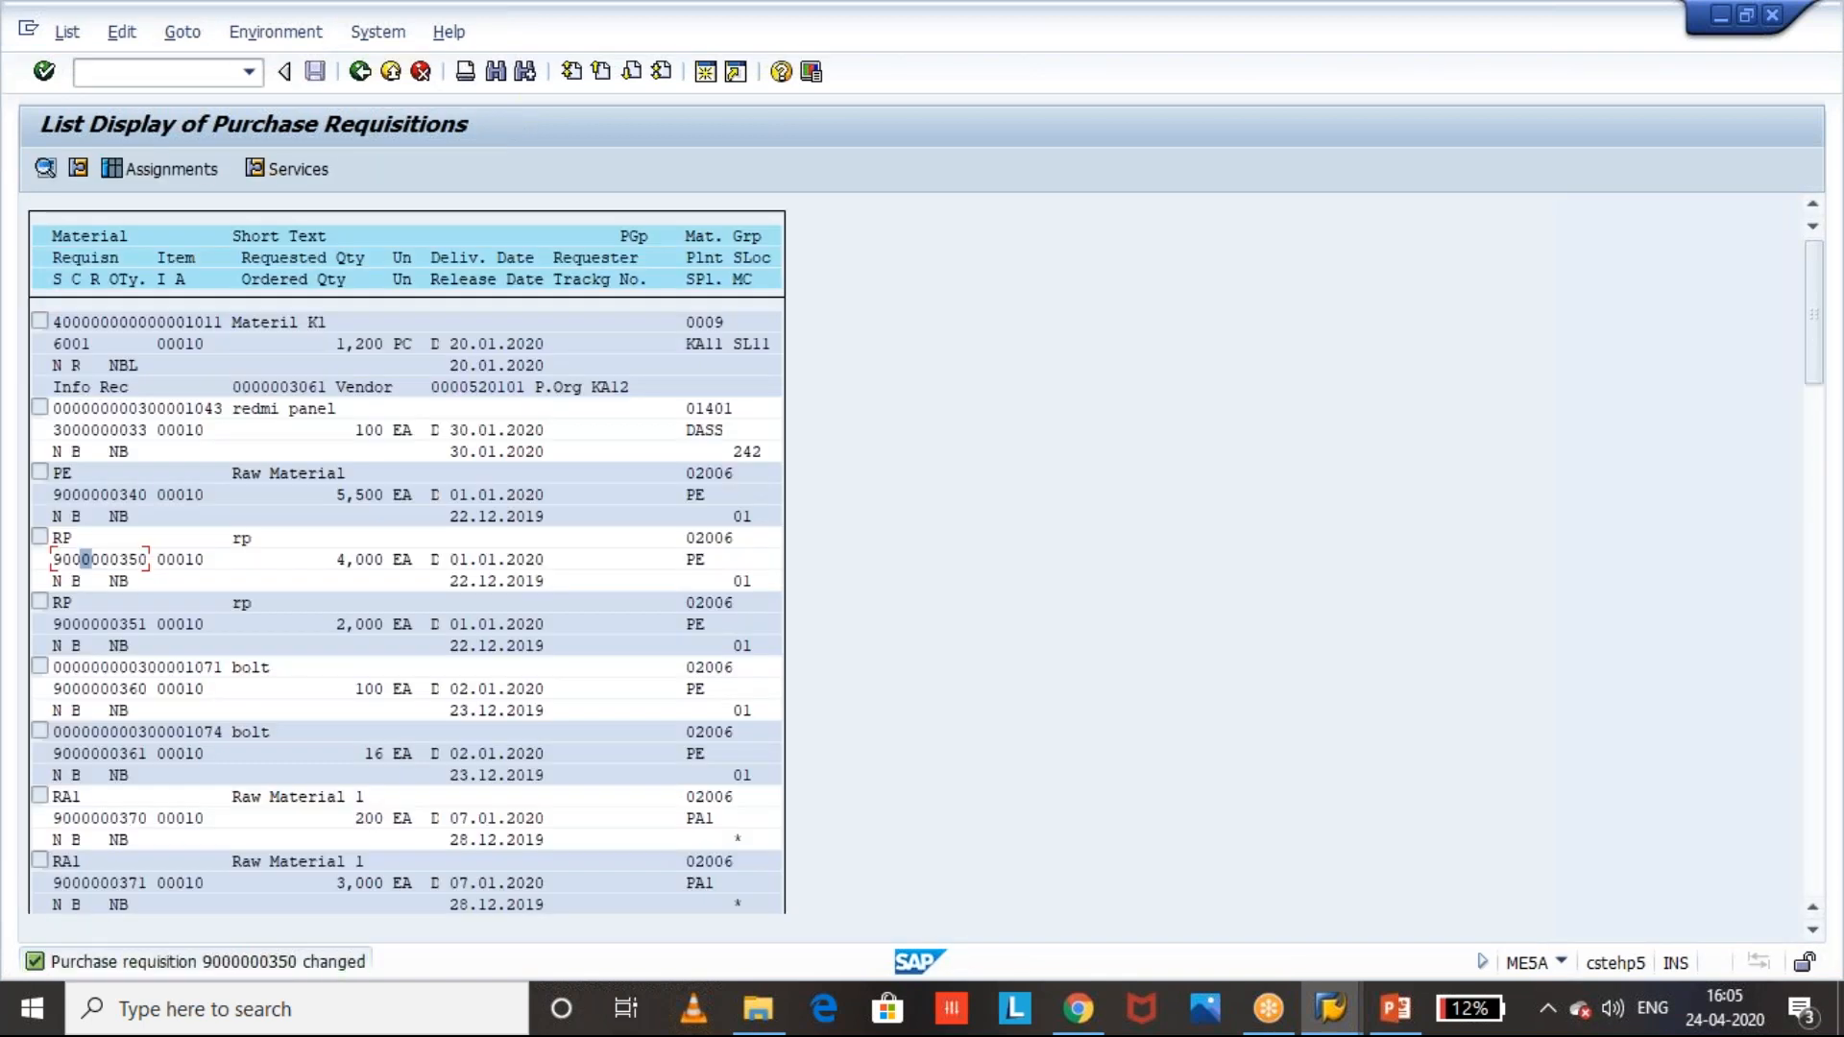
{"action": "double_click", "coordinate": [97, 560]}
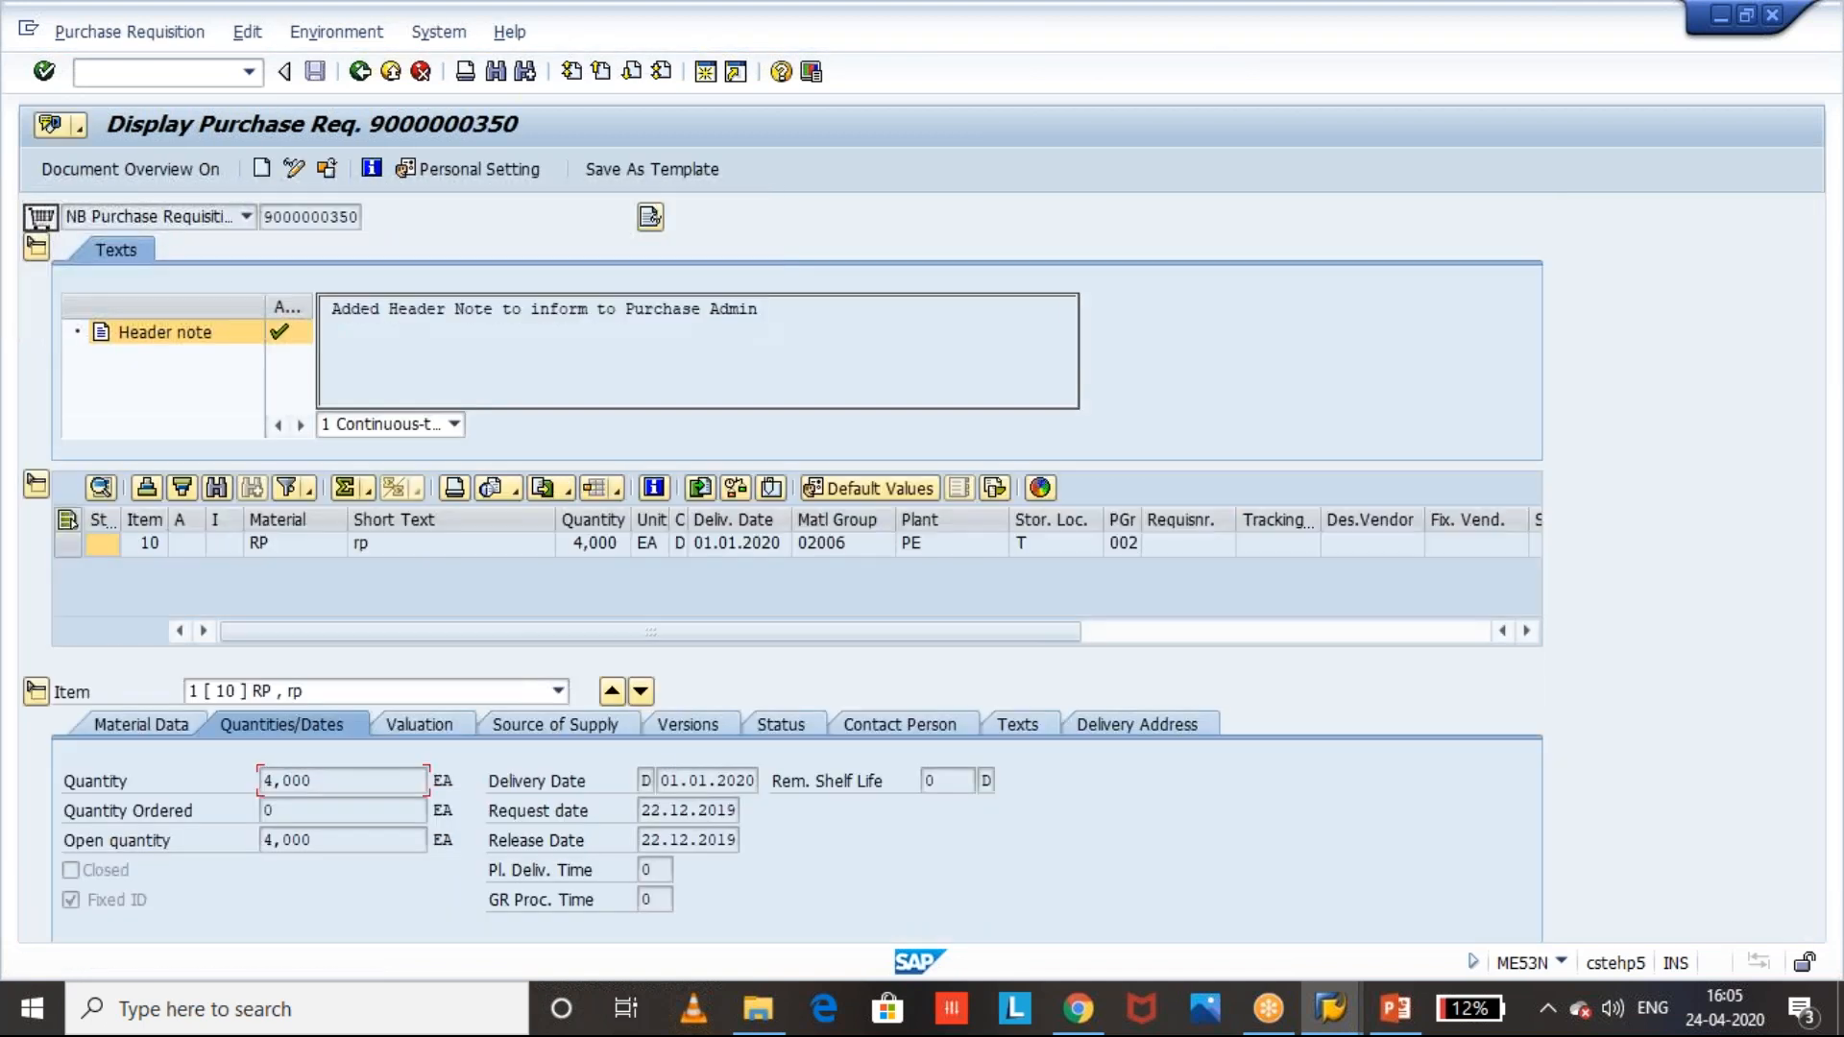
- Rerun the CDPOS search for the requisition and select the EKGRP change entry of document 879062
{"action": "key", "text": "alt+Tab"}
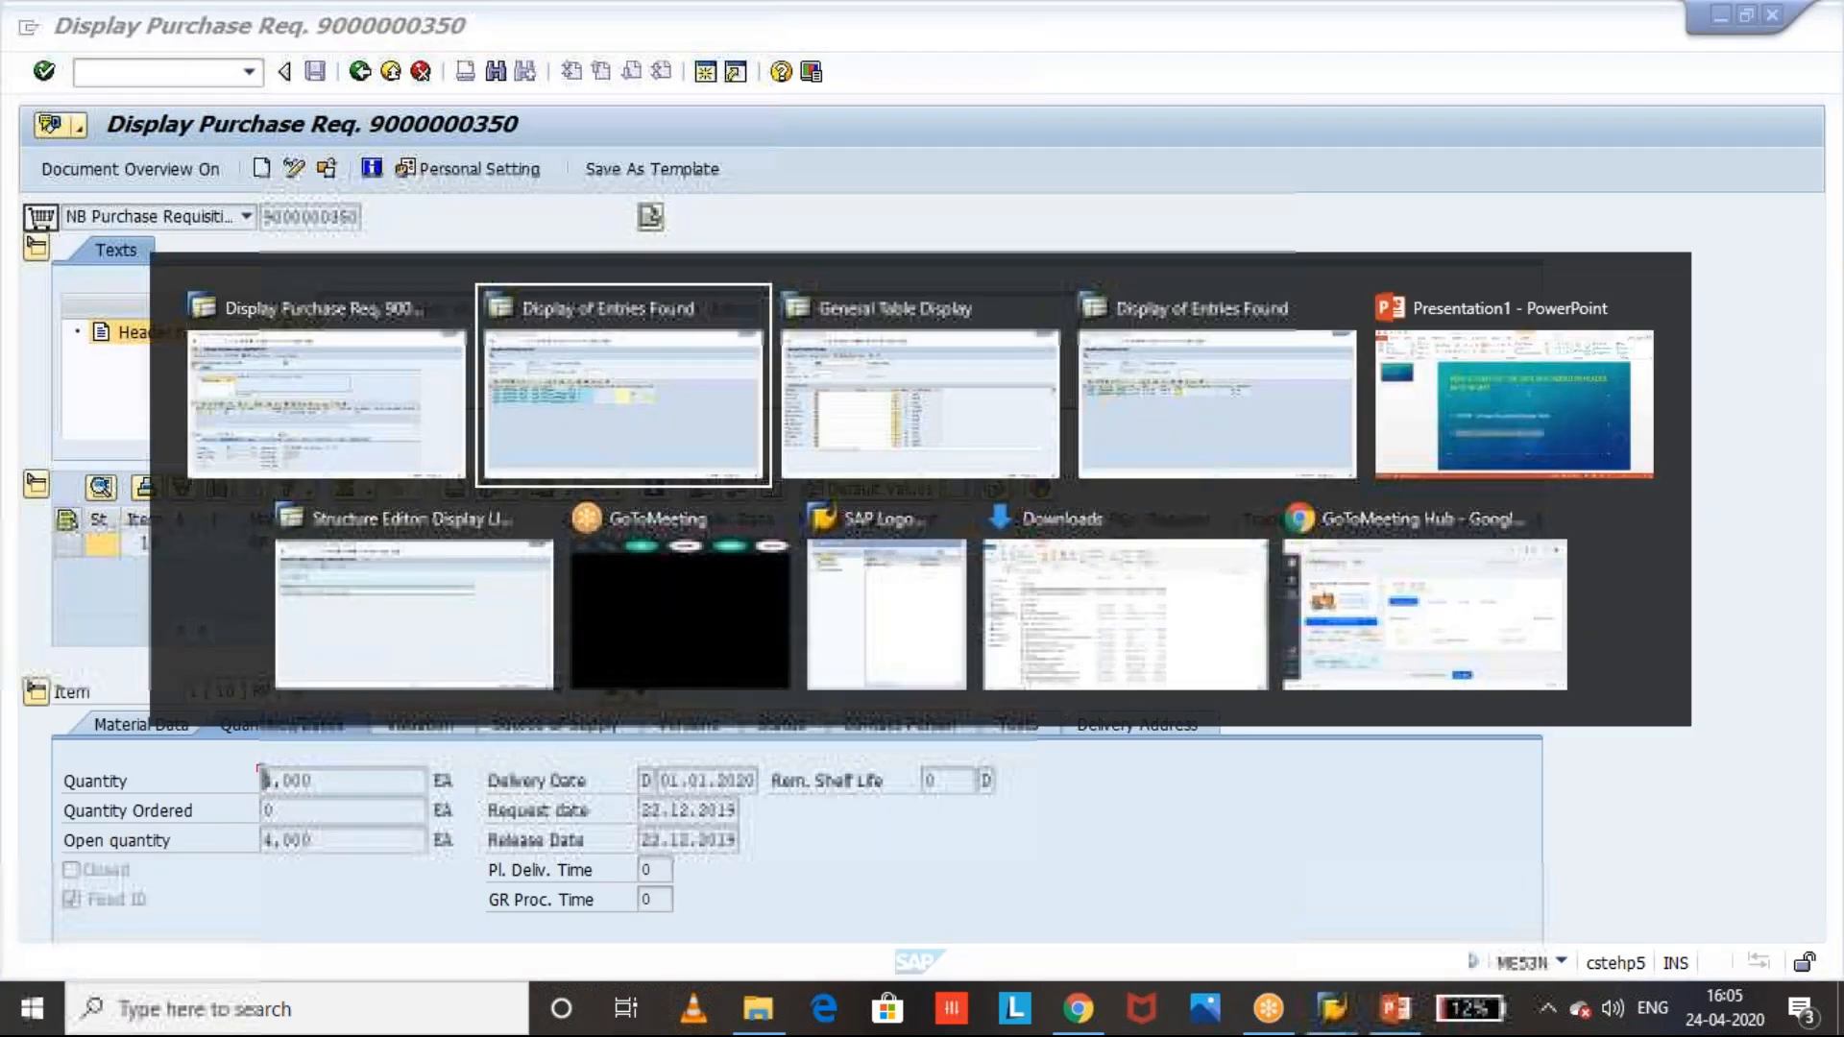
{"action": "left_click", "coordinate": [360, 81]}
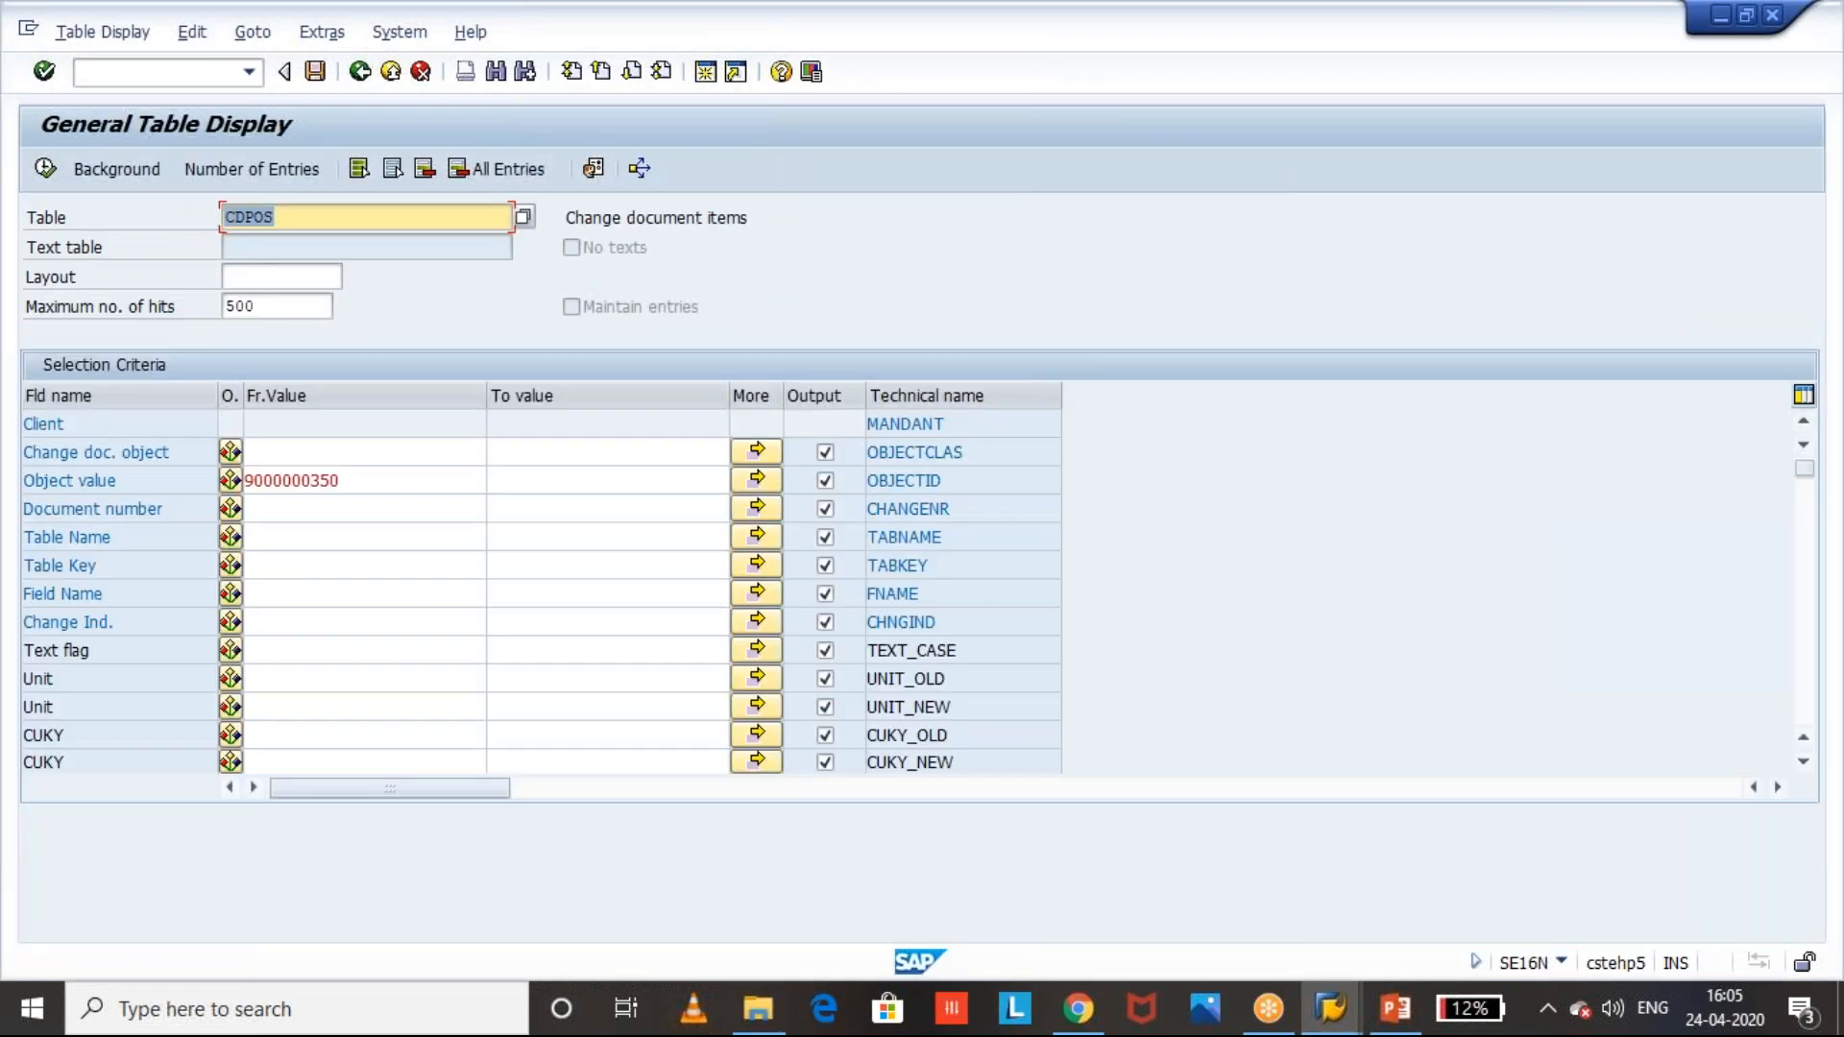
{"action": "left_click", "coordinate": [39, 177]}
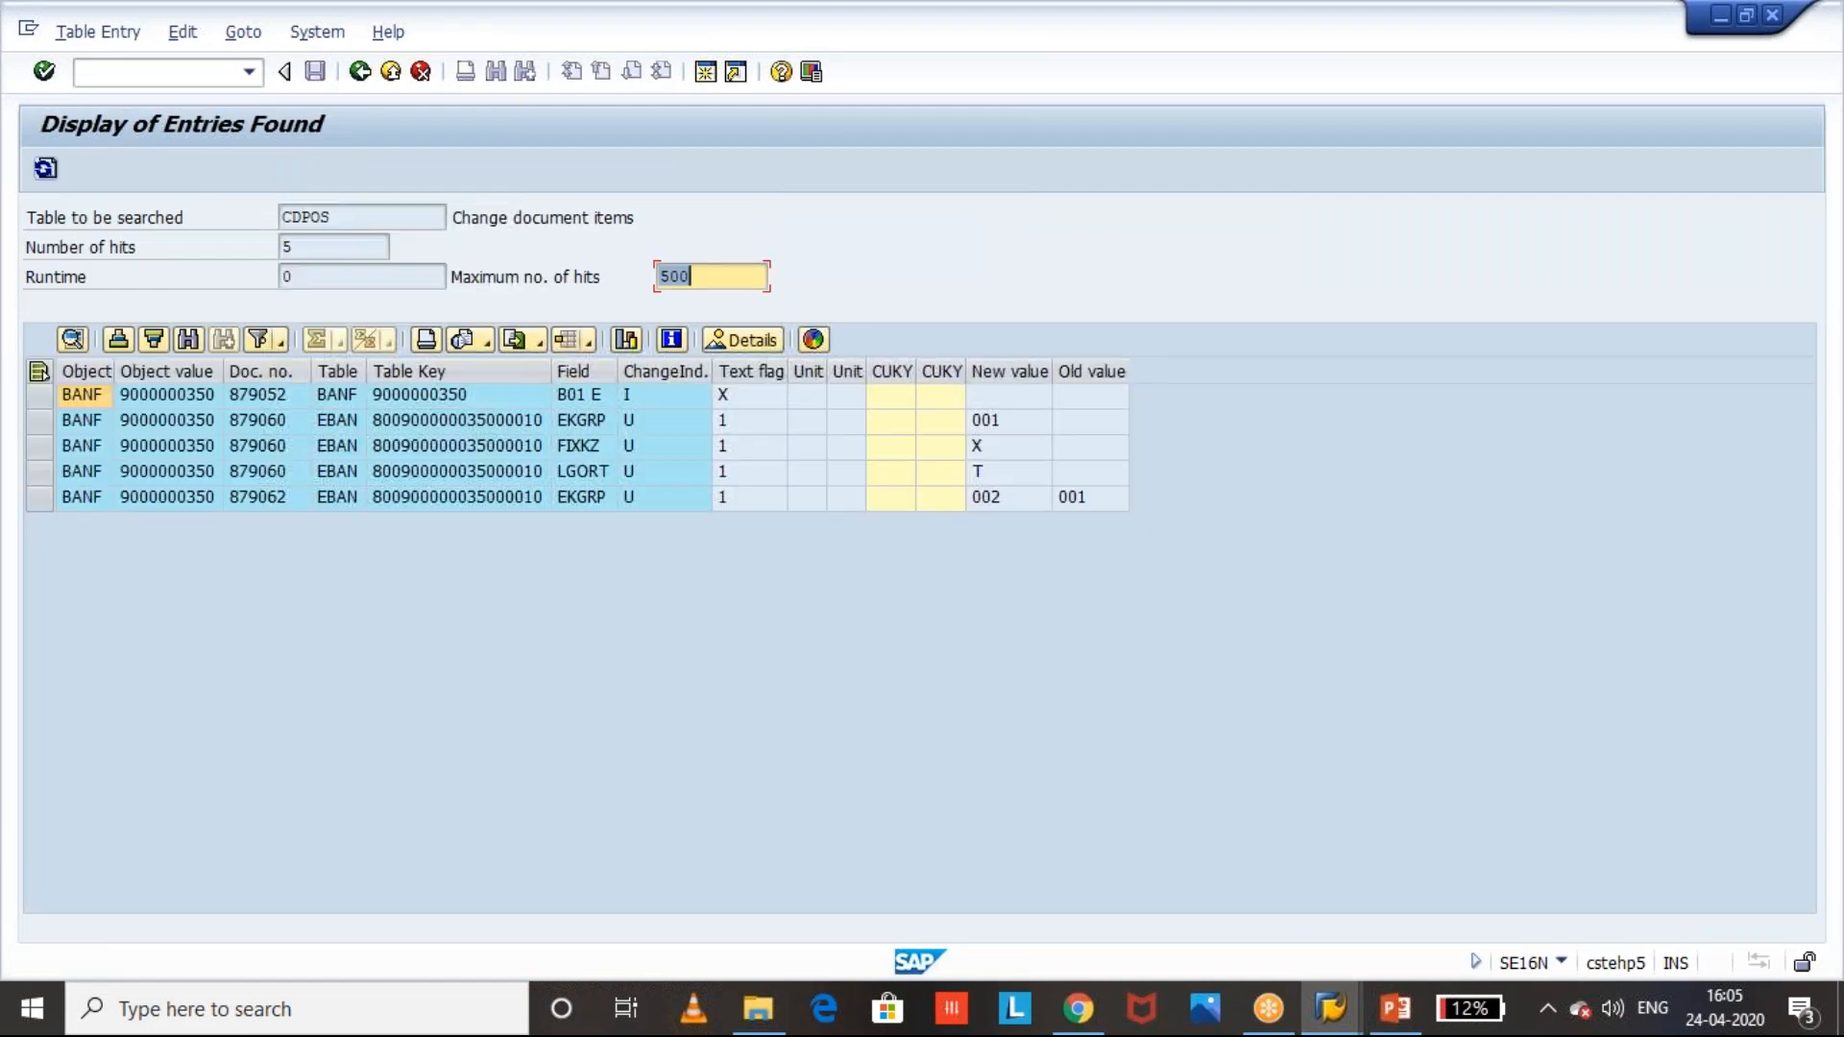
{"action": "left_click", "coordinate": [38, 497]}
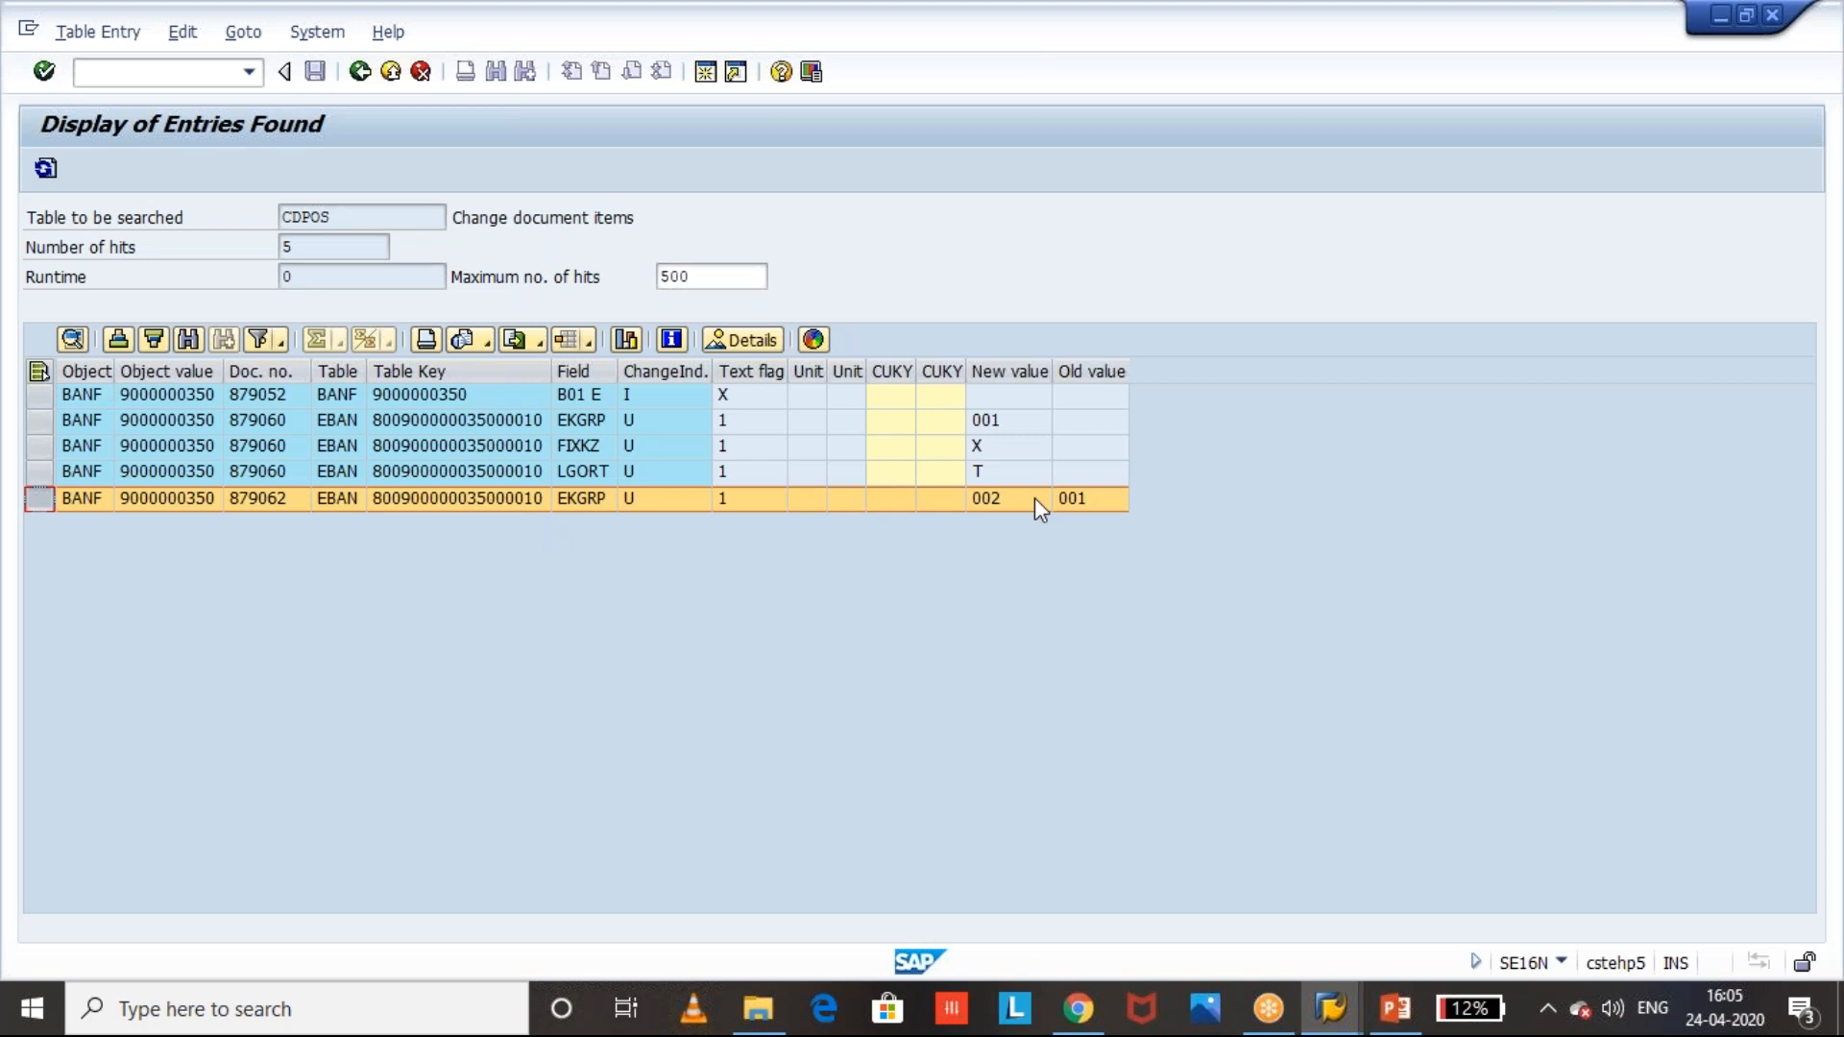
- Examine the old value, new value, table, document number and object value of the latest EKGRP change entry in the CDPOS results
{"action": "left_click", "coordinate": [1087, 498]}
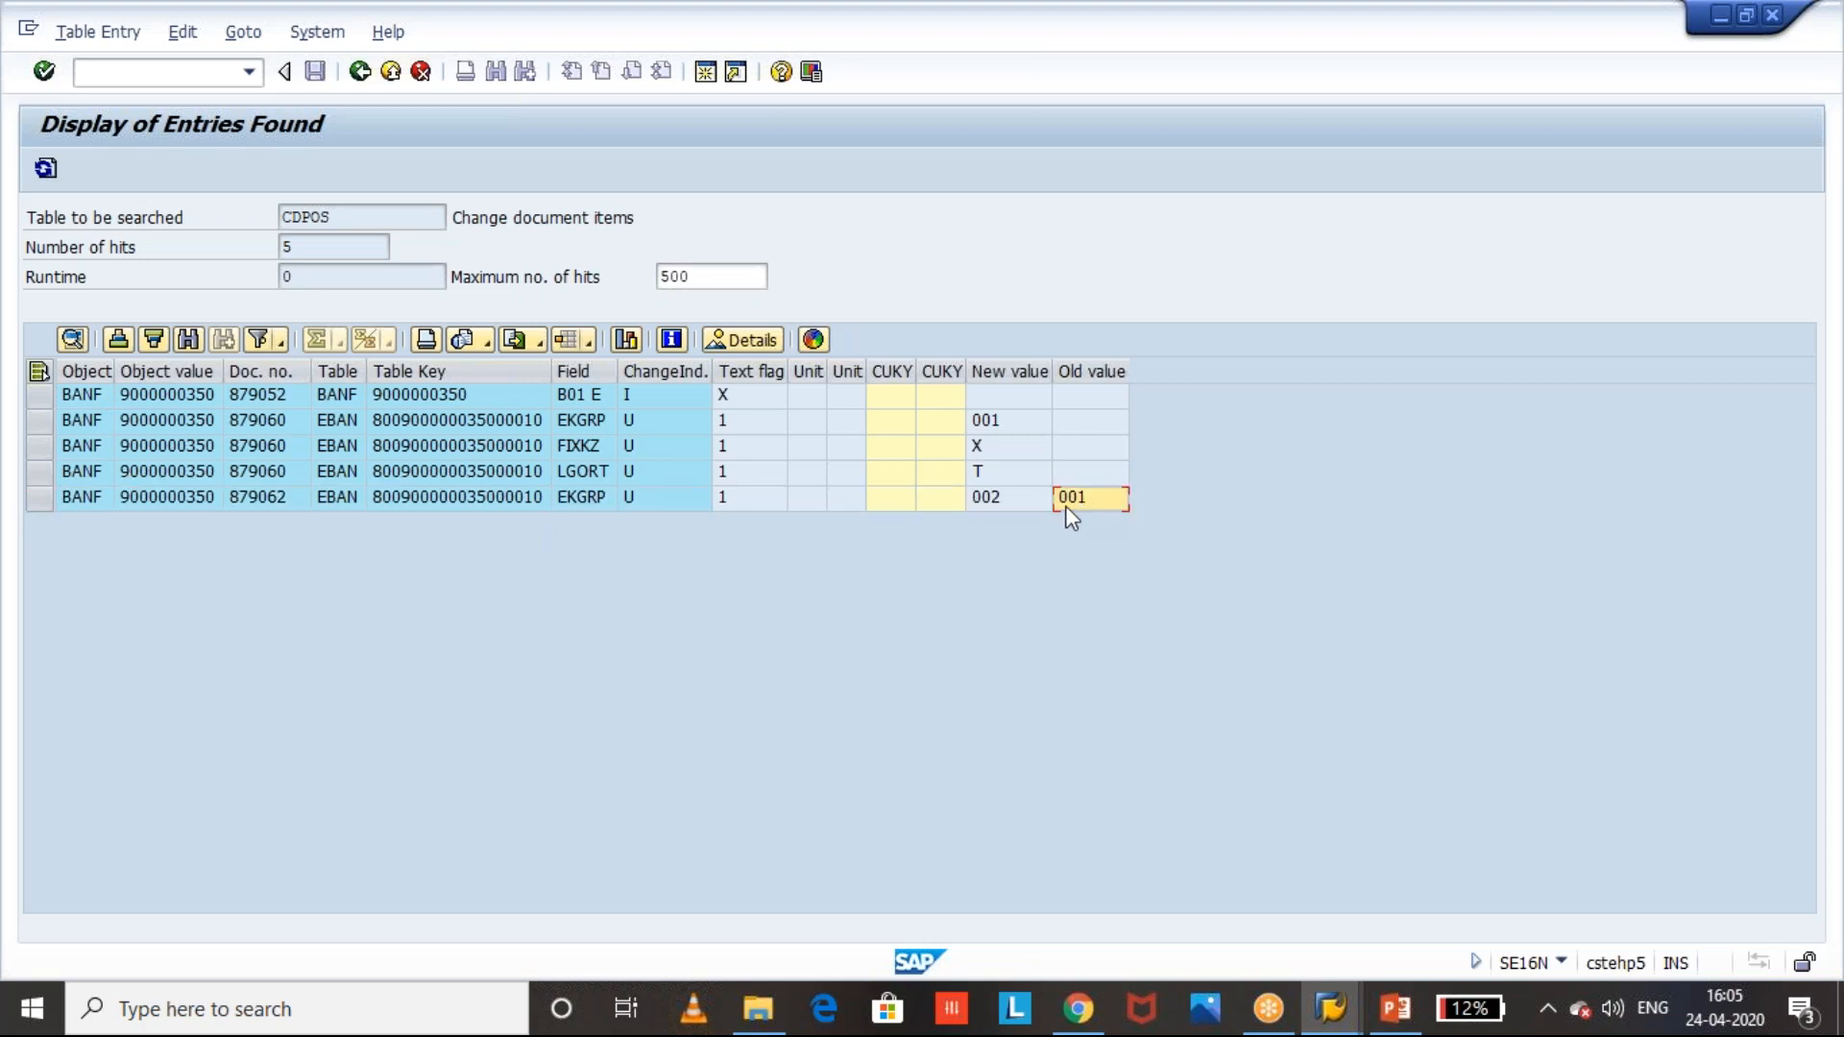
{"action": "left_click", "coordinate": [1024, 500]}
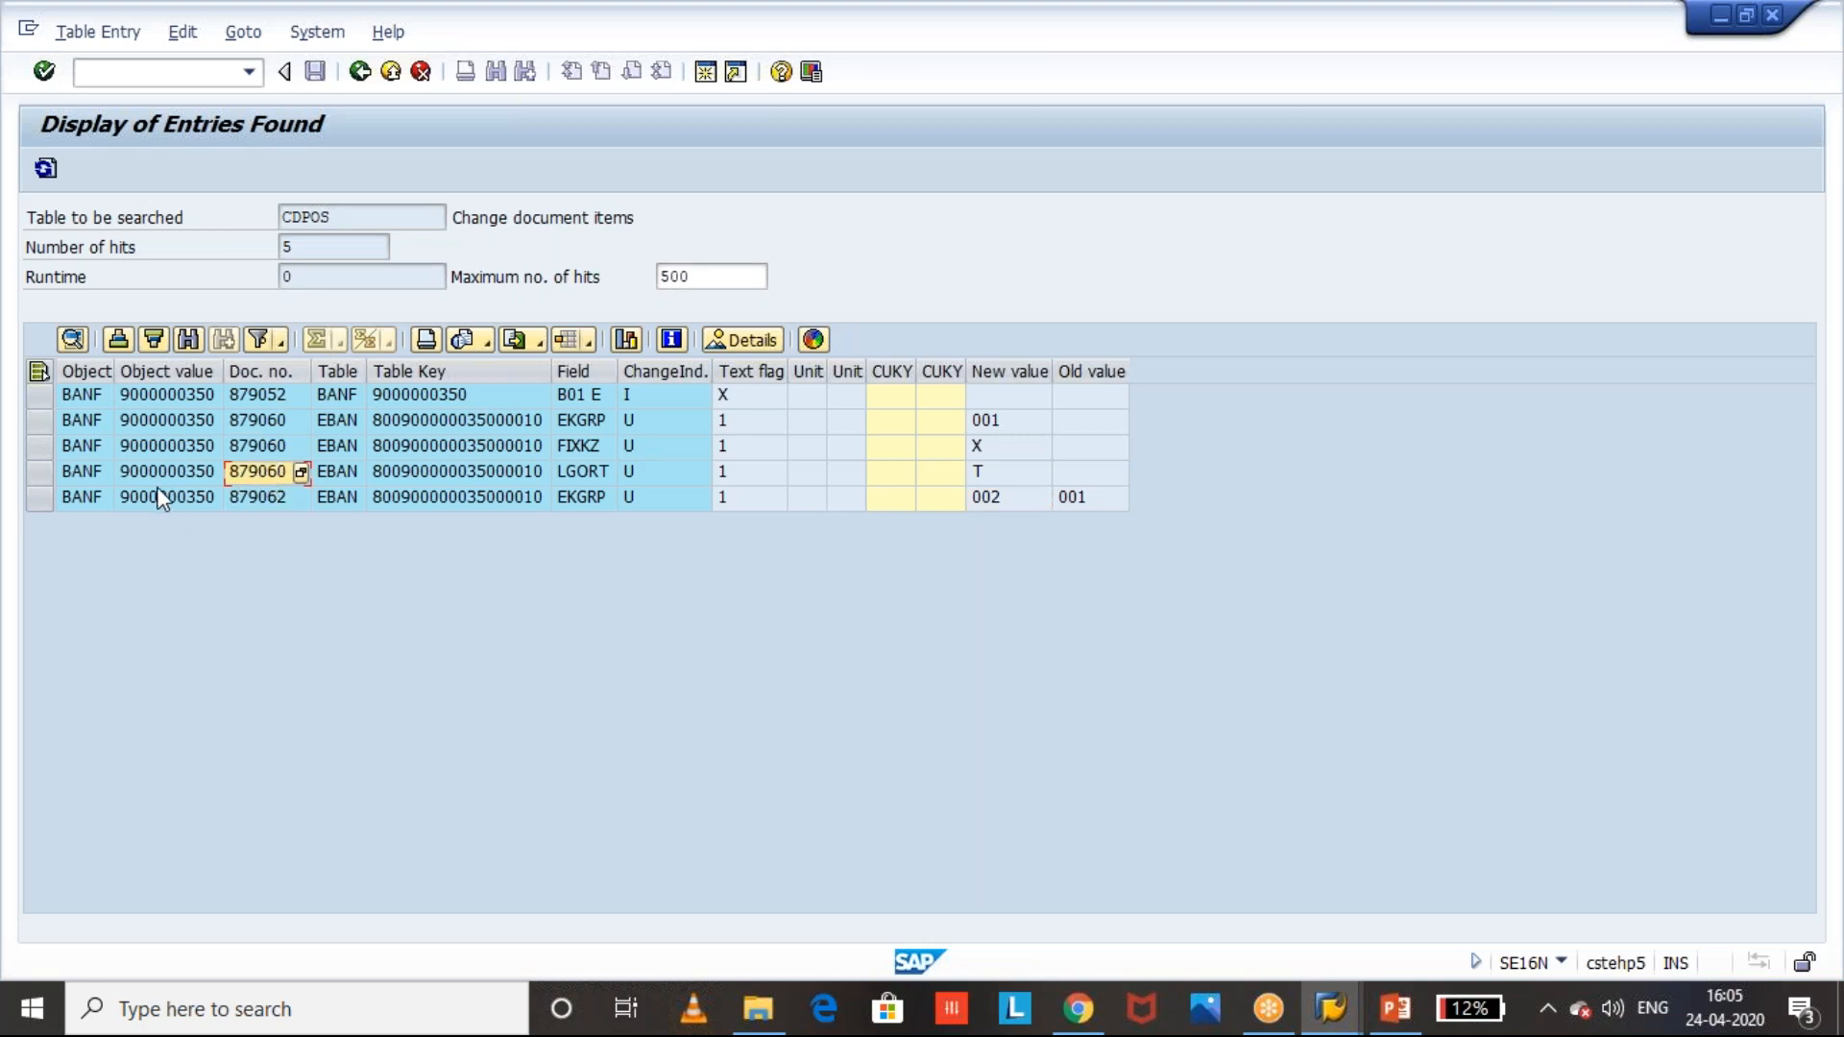
{"action": "left_click", "coordinate": [326, 499]}
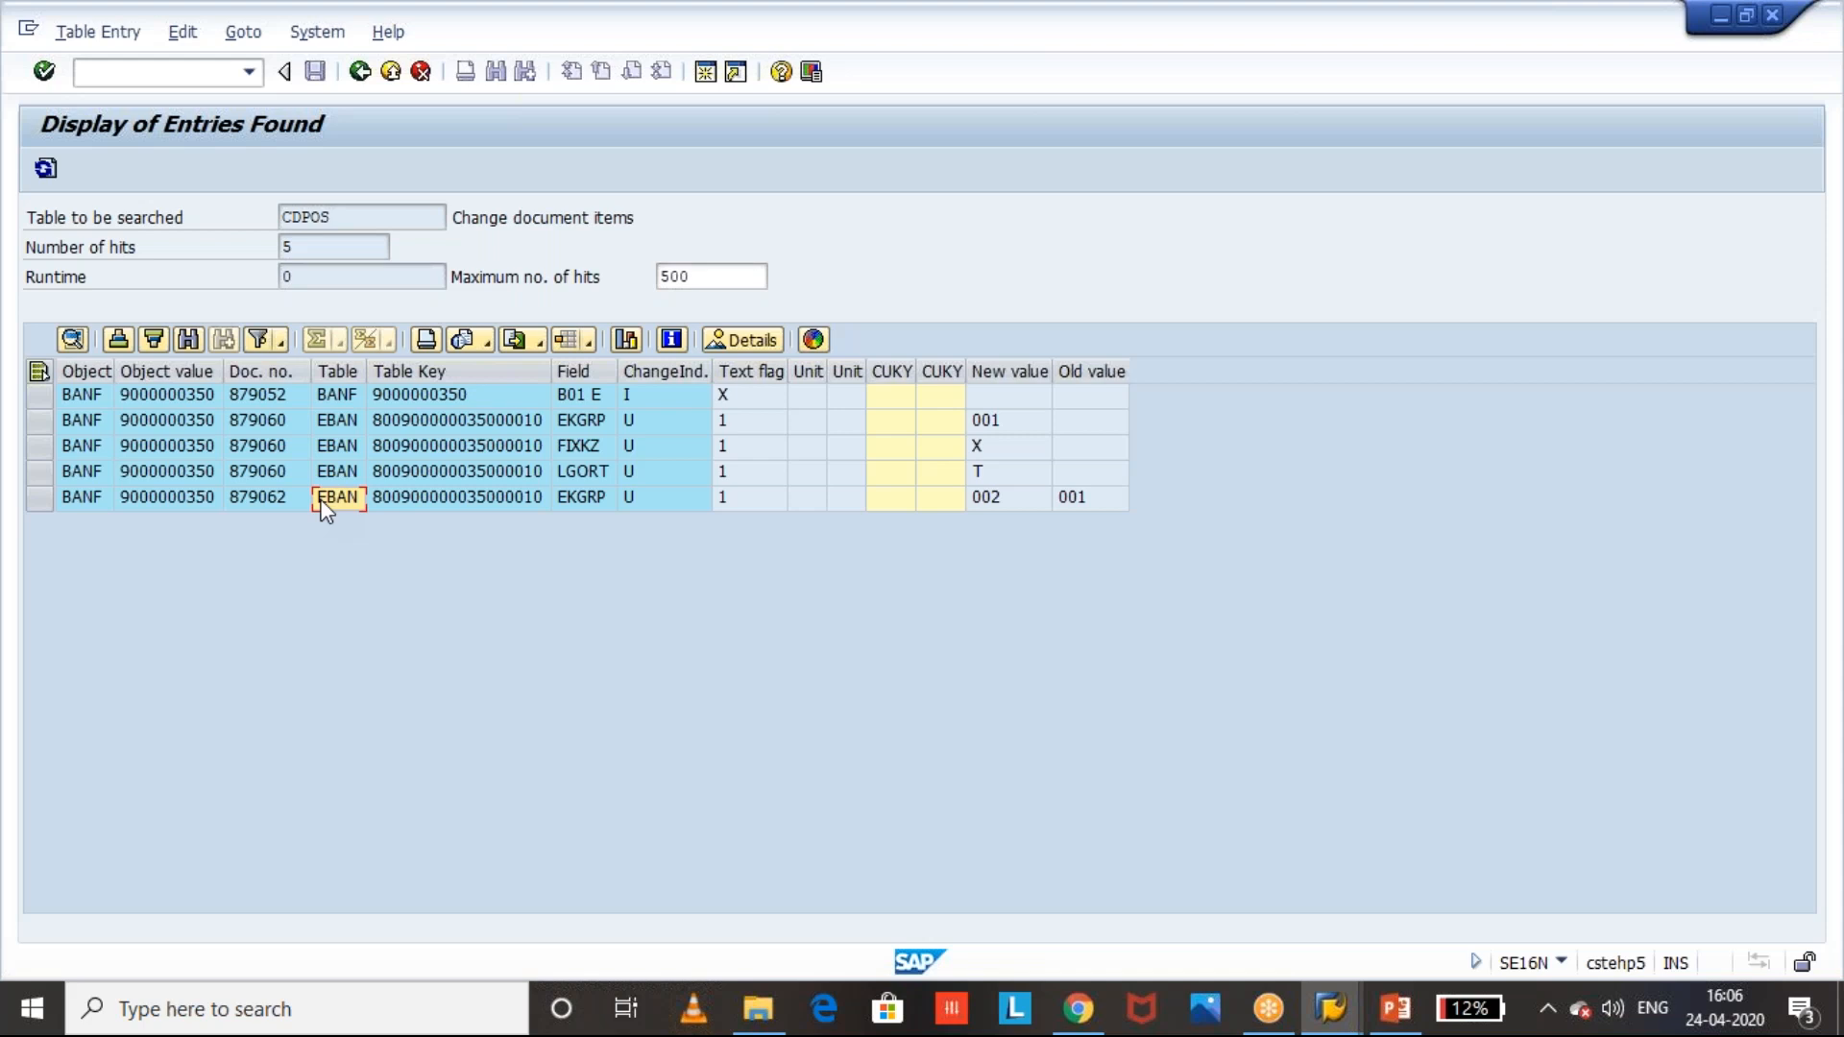
{"action": "left_click", "coordinate": [245, 492]}
{"action": "left_click", "coordinate": [193, 499]}
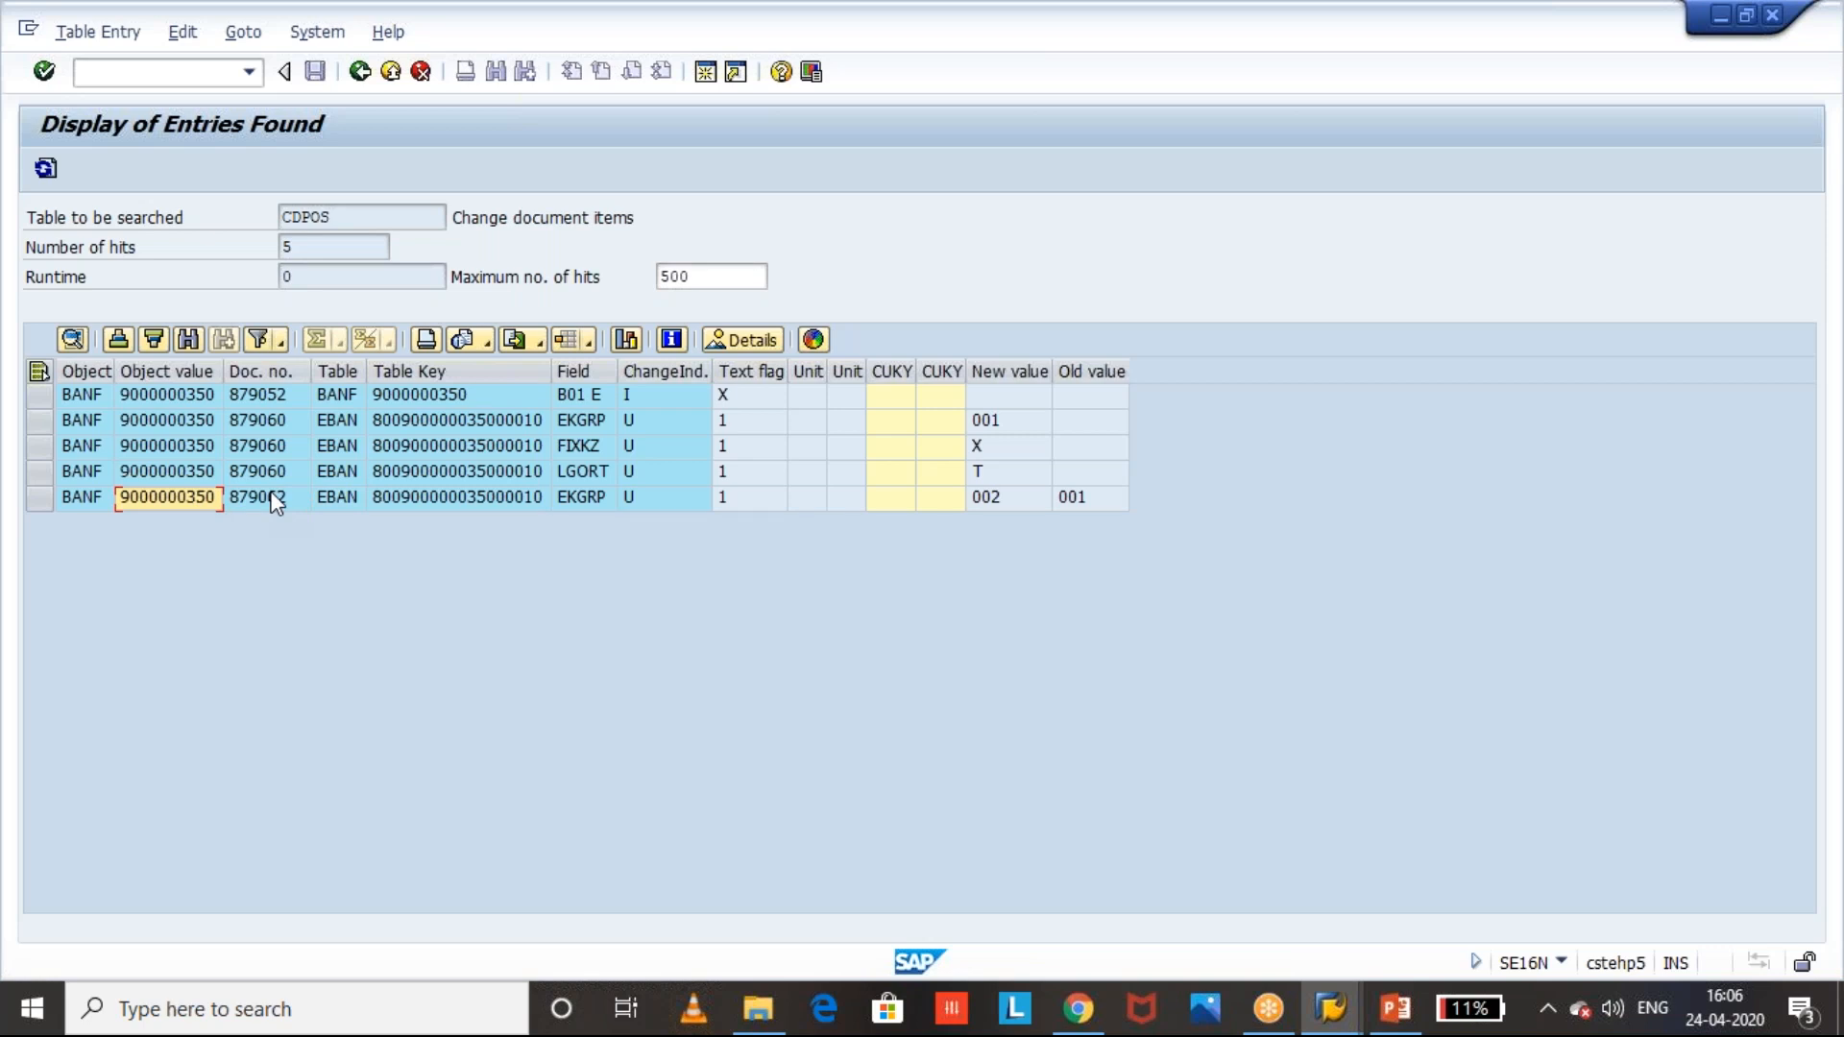
- Check document number 879052 in the CDHDR results, and switch to the PowerPoint slide listing the change document tables
{"action": "key", "text": "alt+Tab"}
{"action": "key", "text": "alt+Tab"}
{"action": "key", "text": "alt+Tab"}
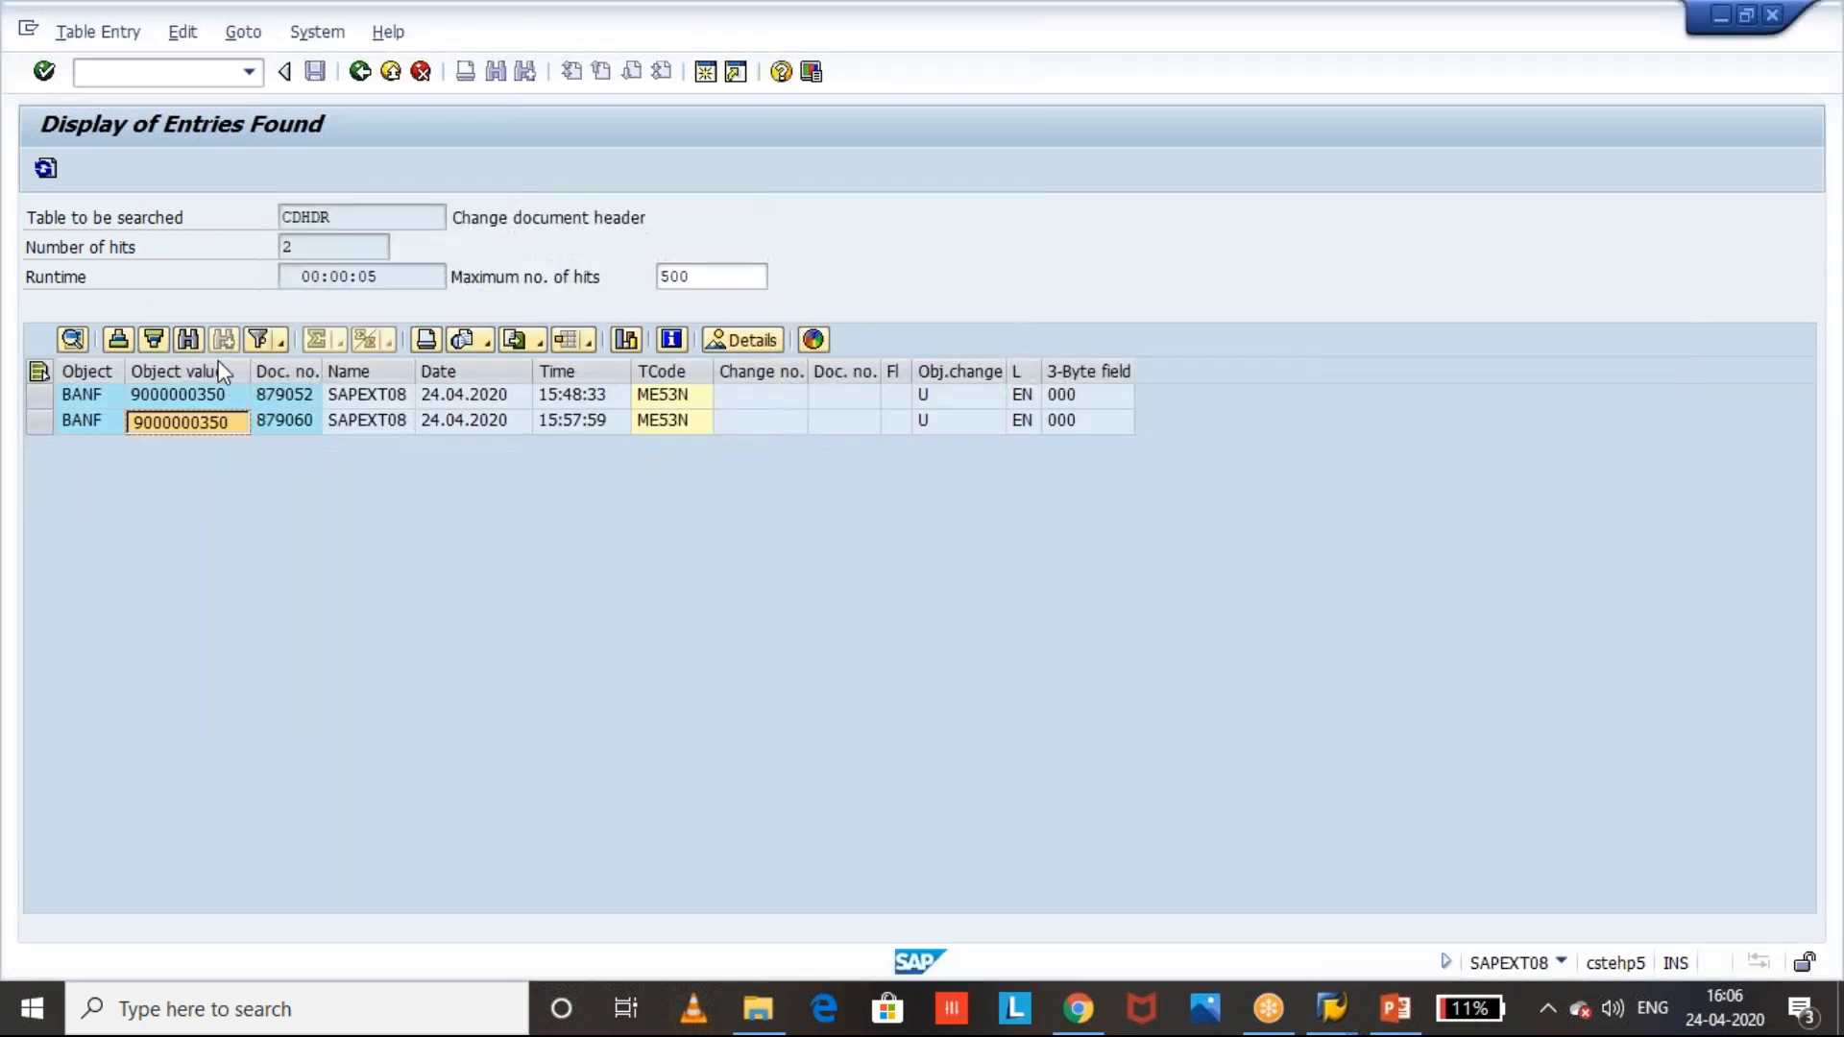
{"action": "left_click", "coordinate": [300, 398]}
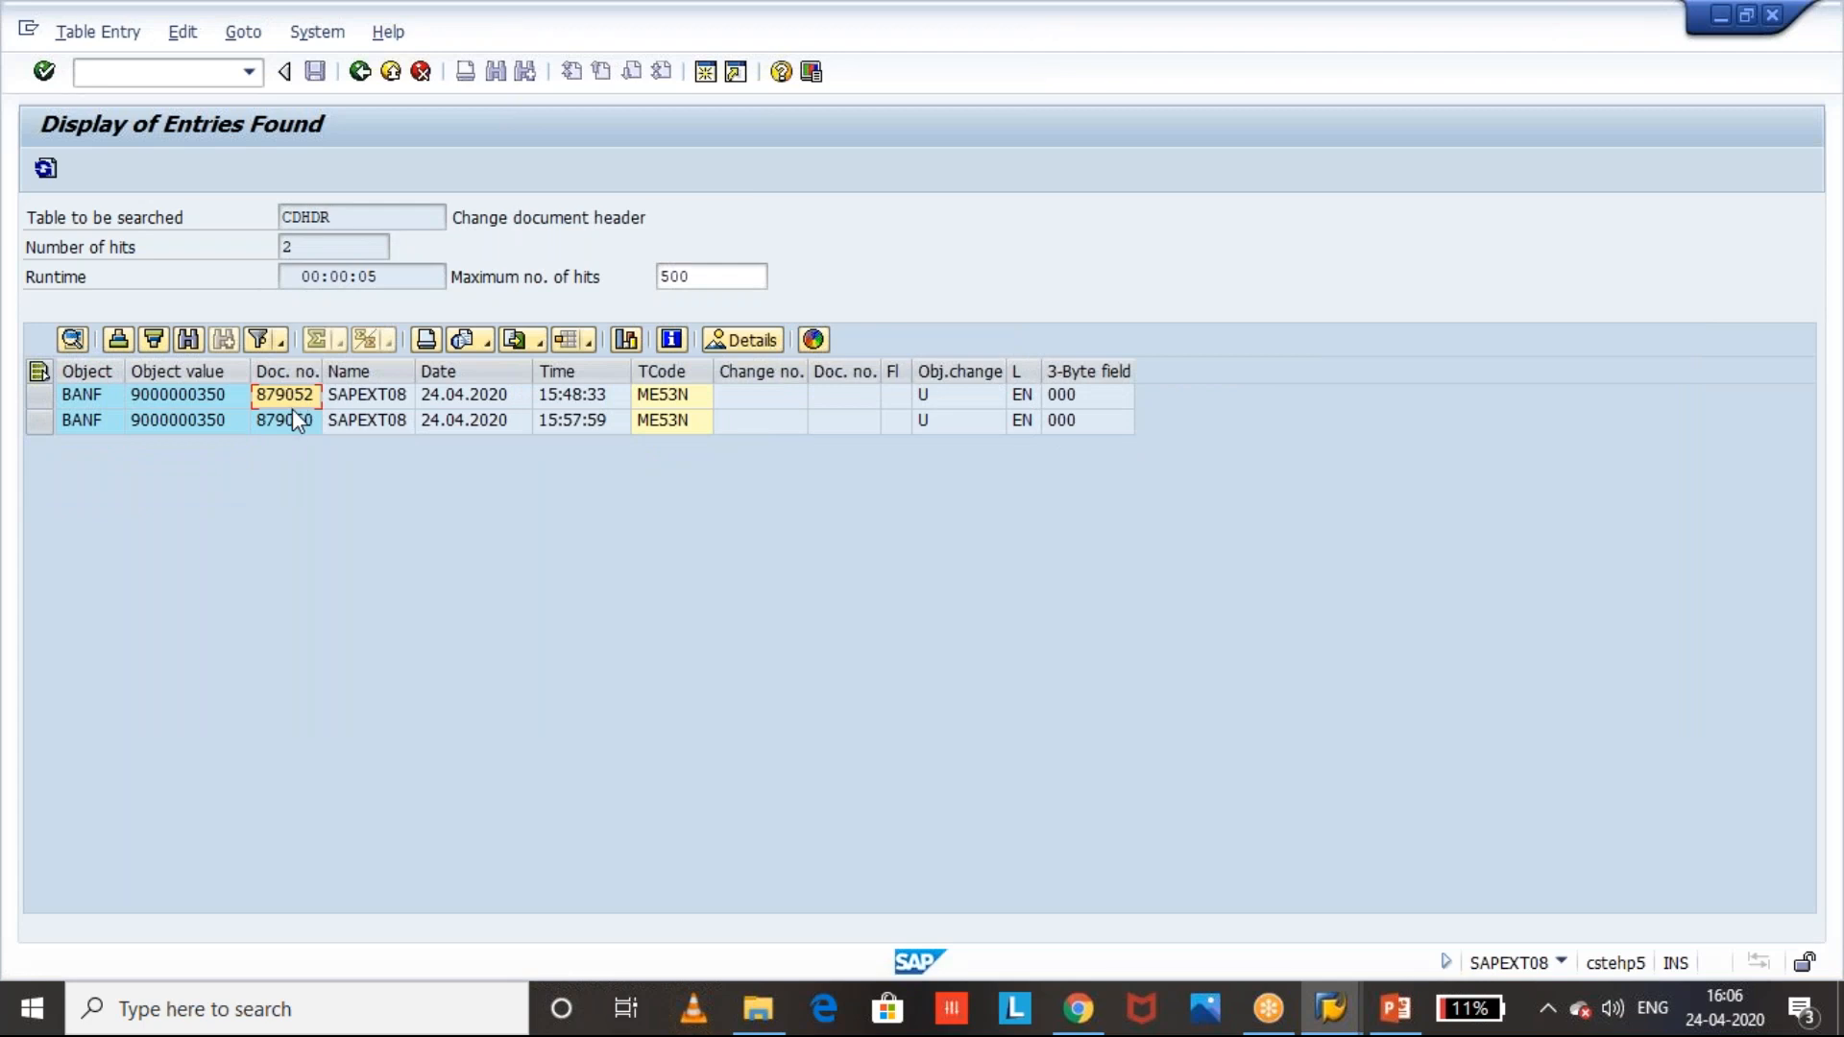
{"action": "key", "text": "alt+Tab"}
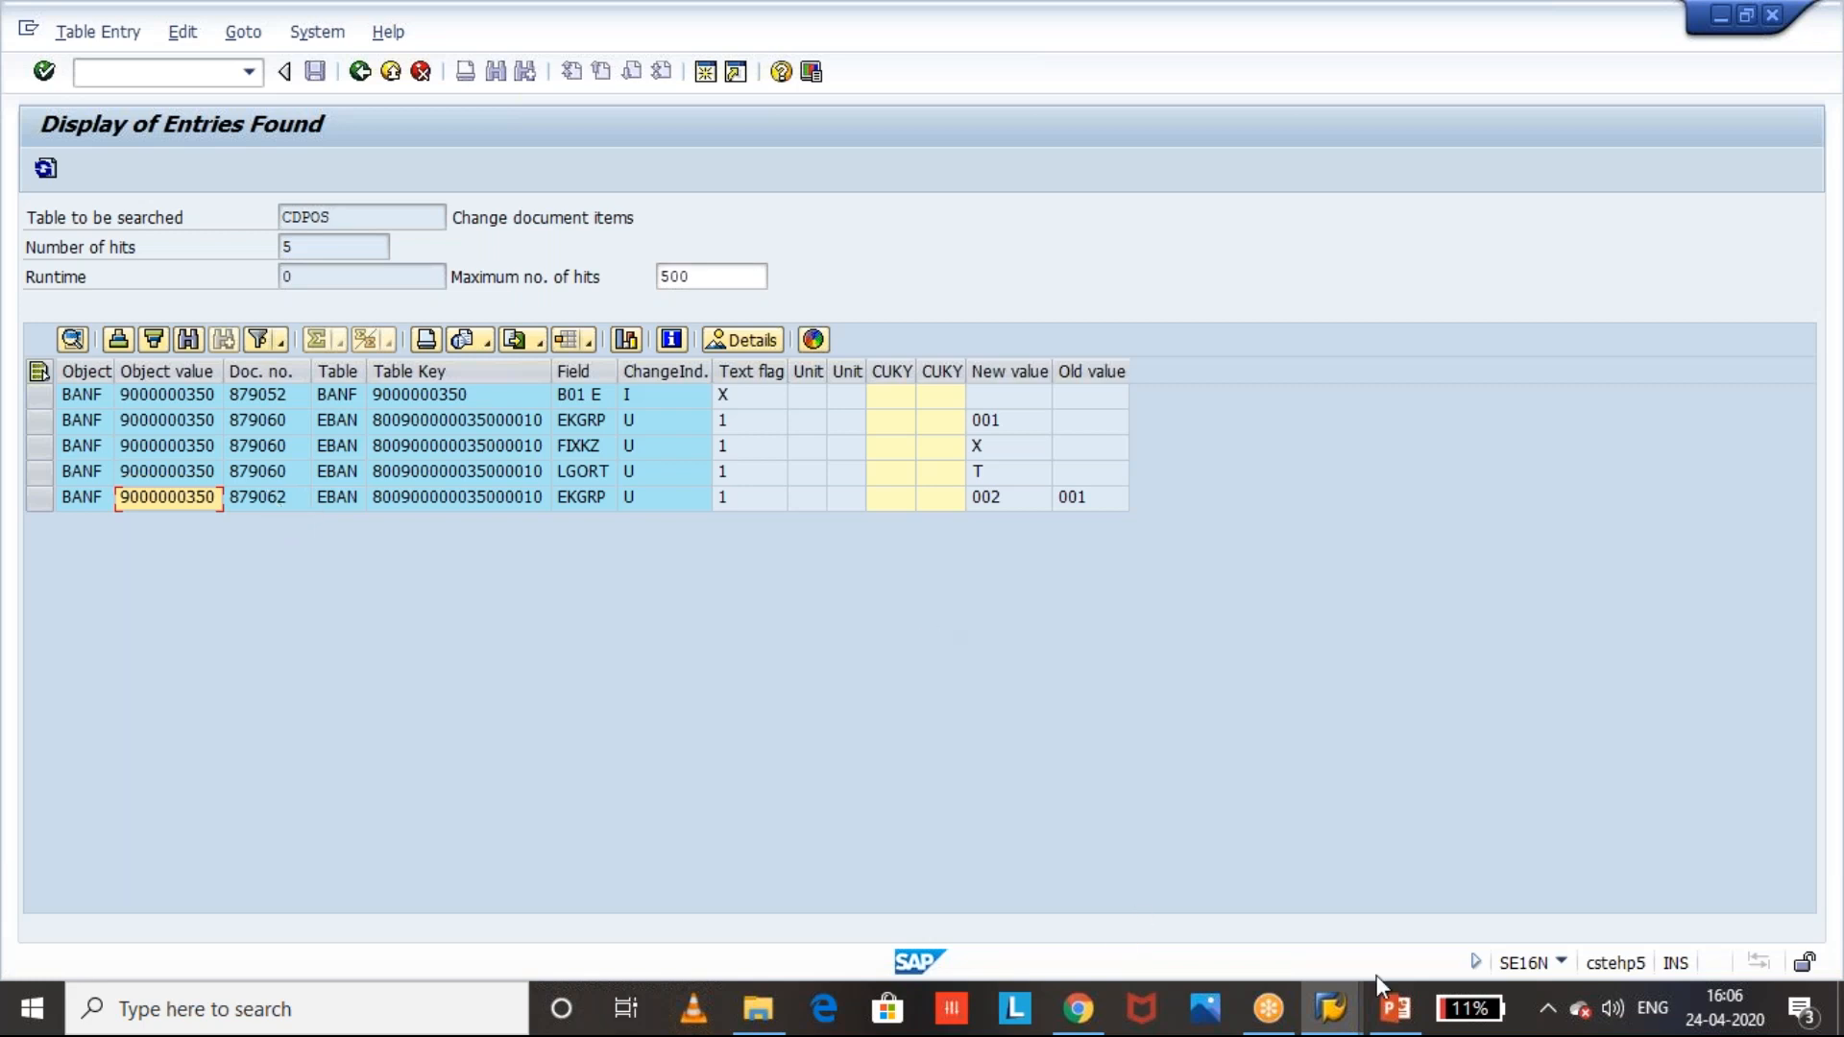
{"action": "left_click", "coordinate": [1397, 1011]}
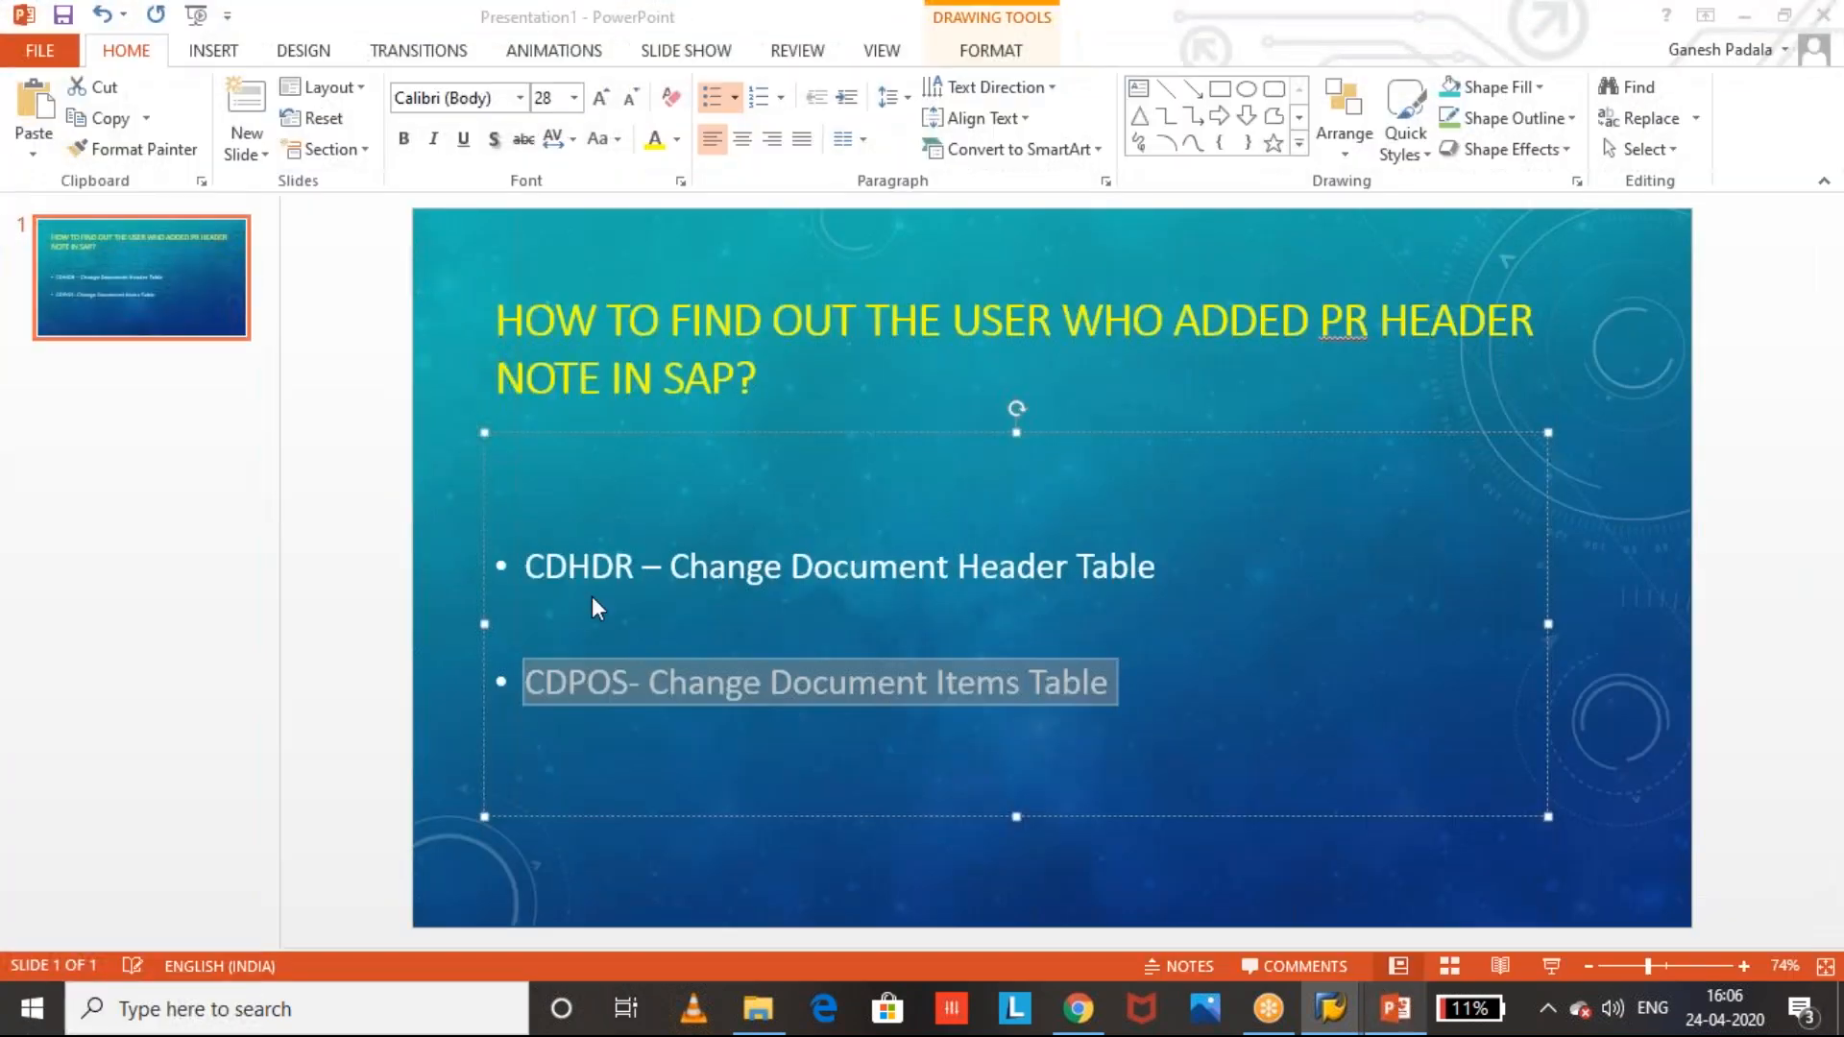